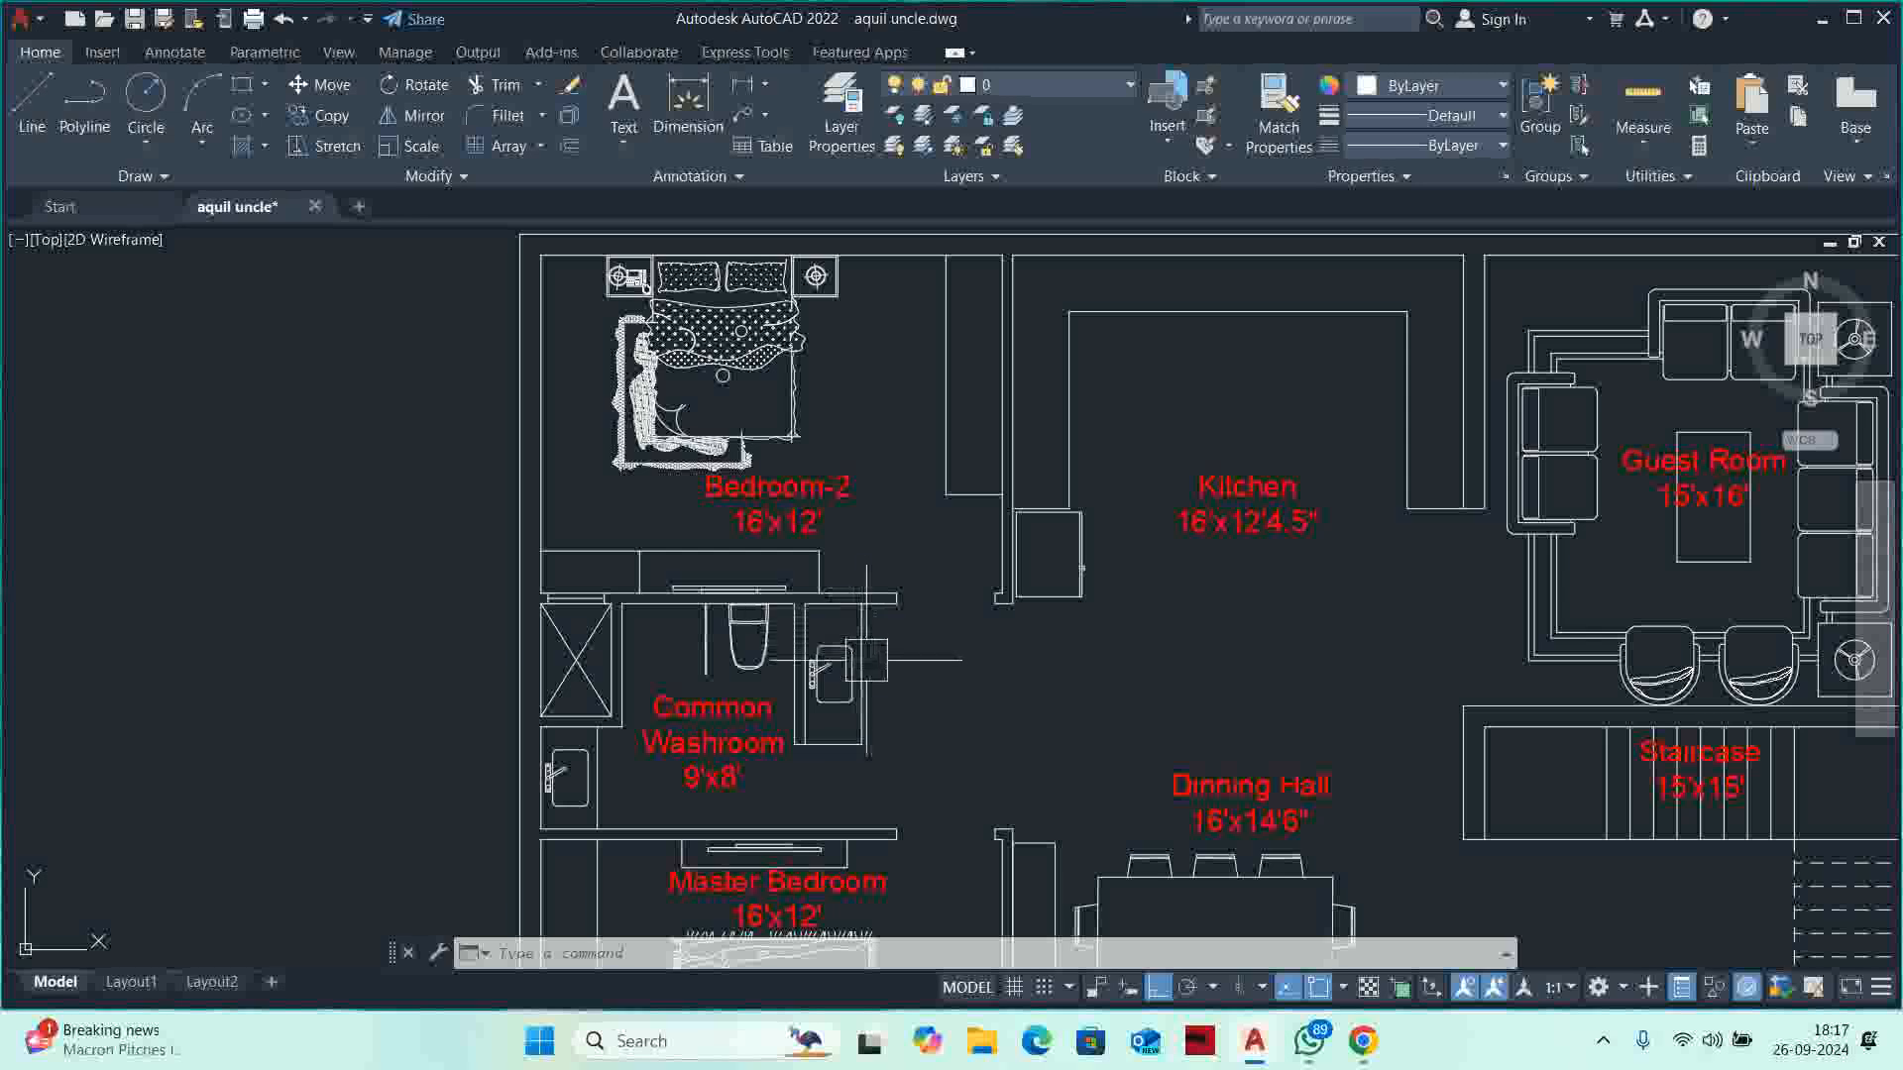
Measure the width of the door opening in the wall between Bedroom-2 and the Common Washroom side.
scroll(979, 661, "down", 2)
middle_click_drag(1143, 609, 1174, 453)
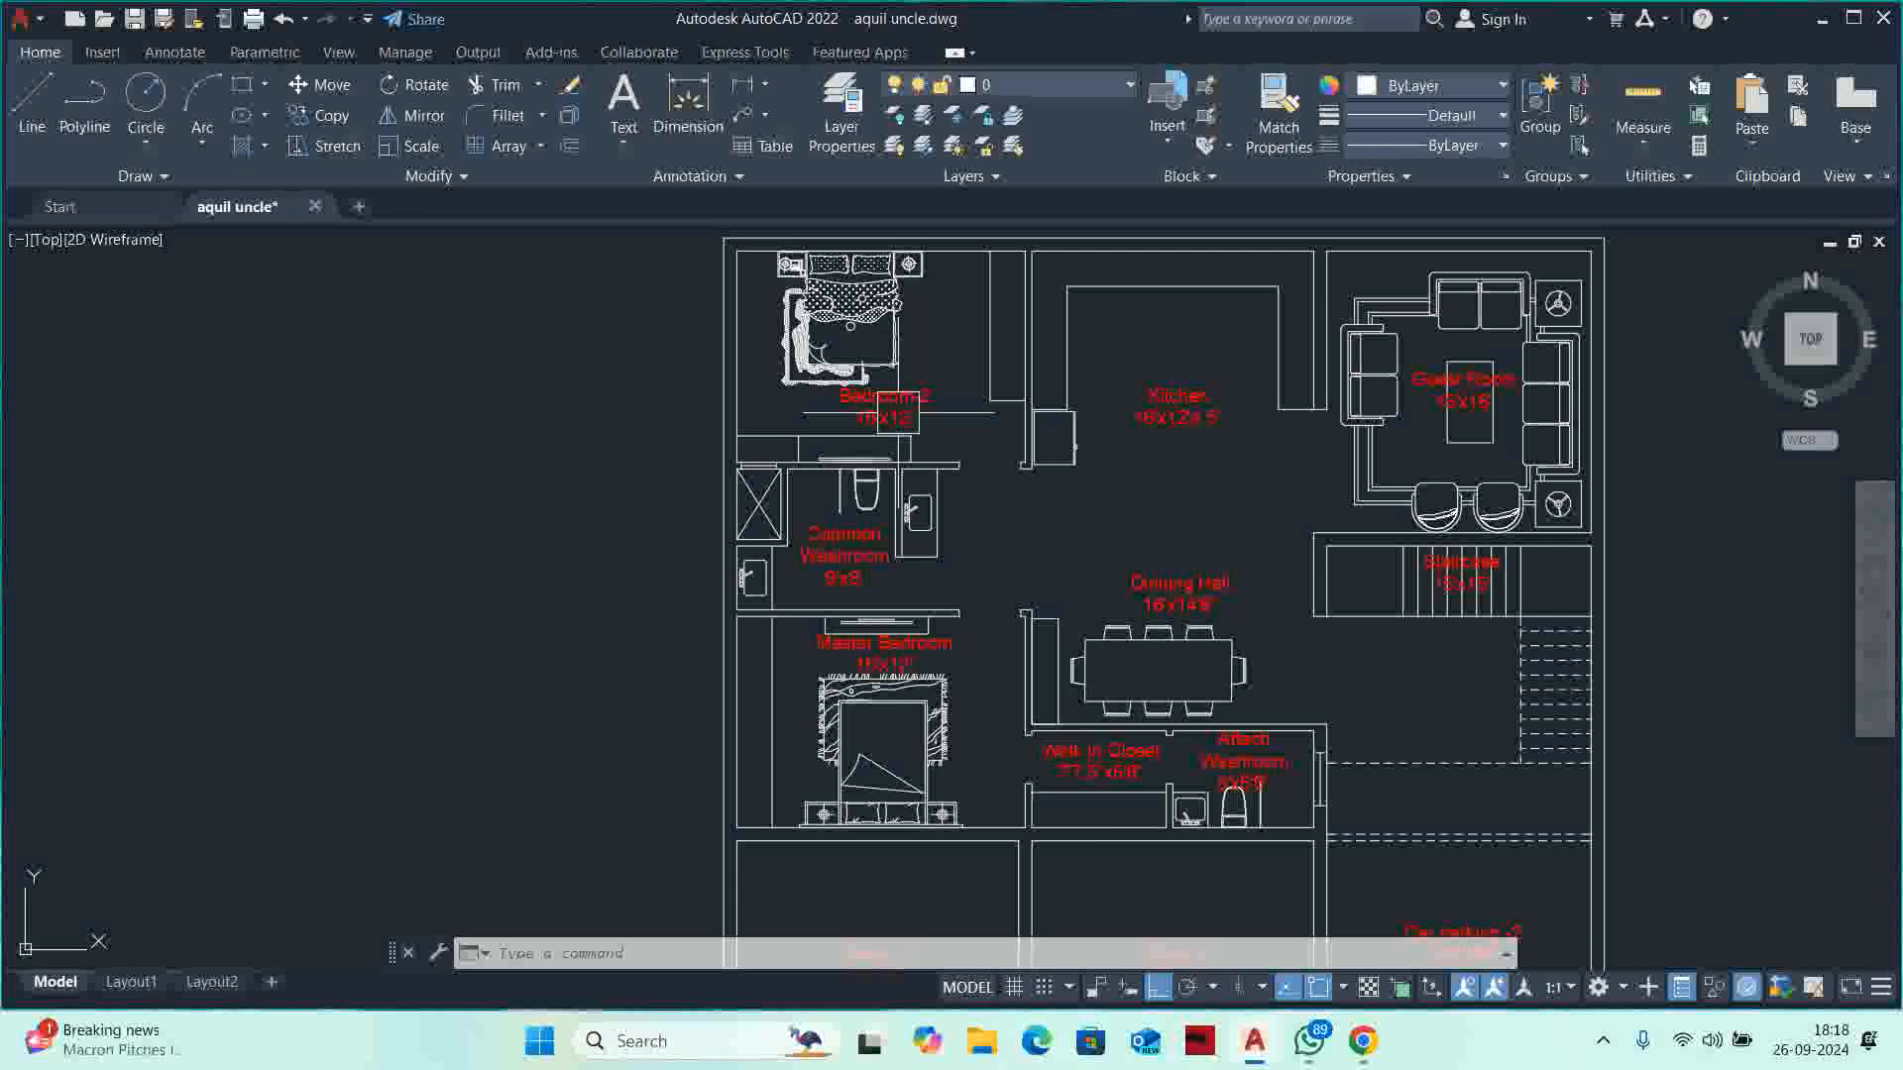
scroll(953, 459, "up", 4)
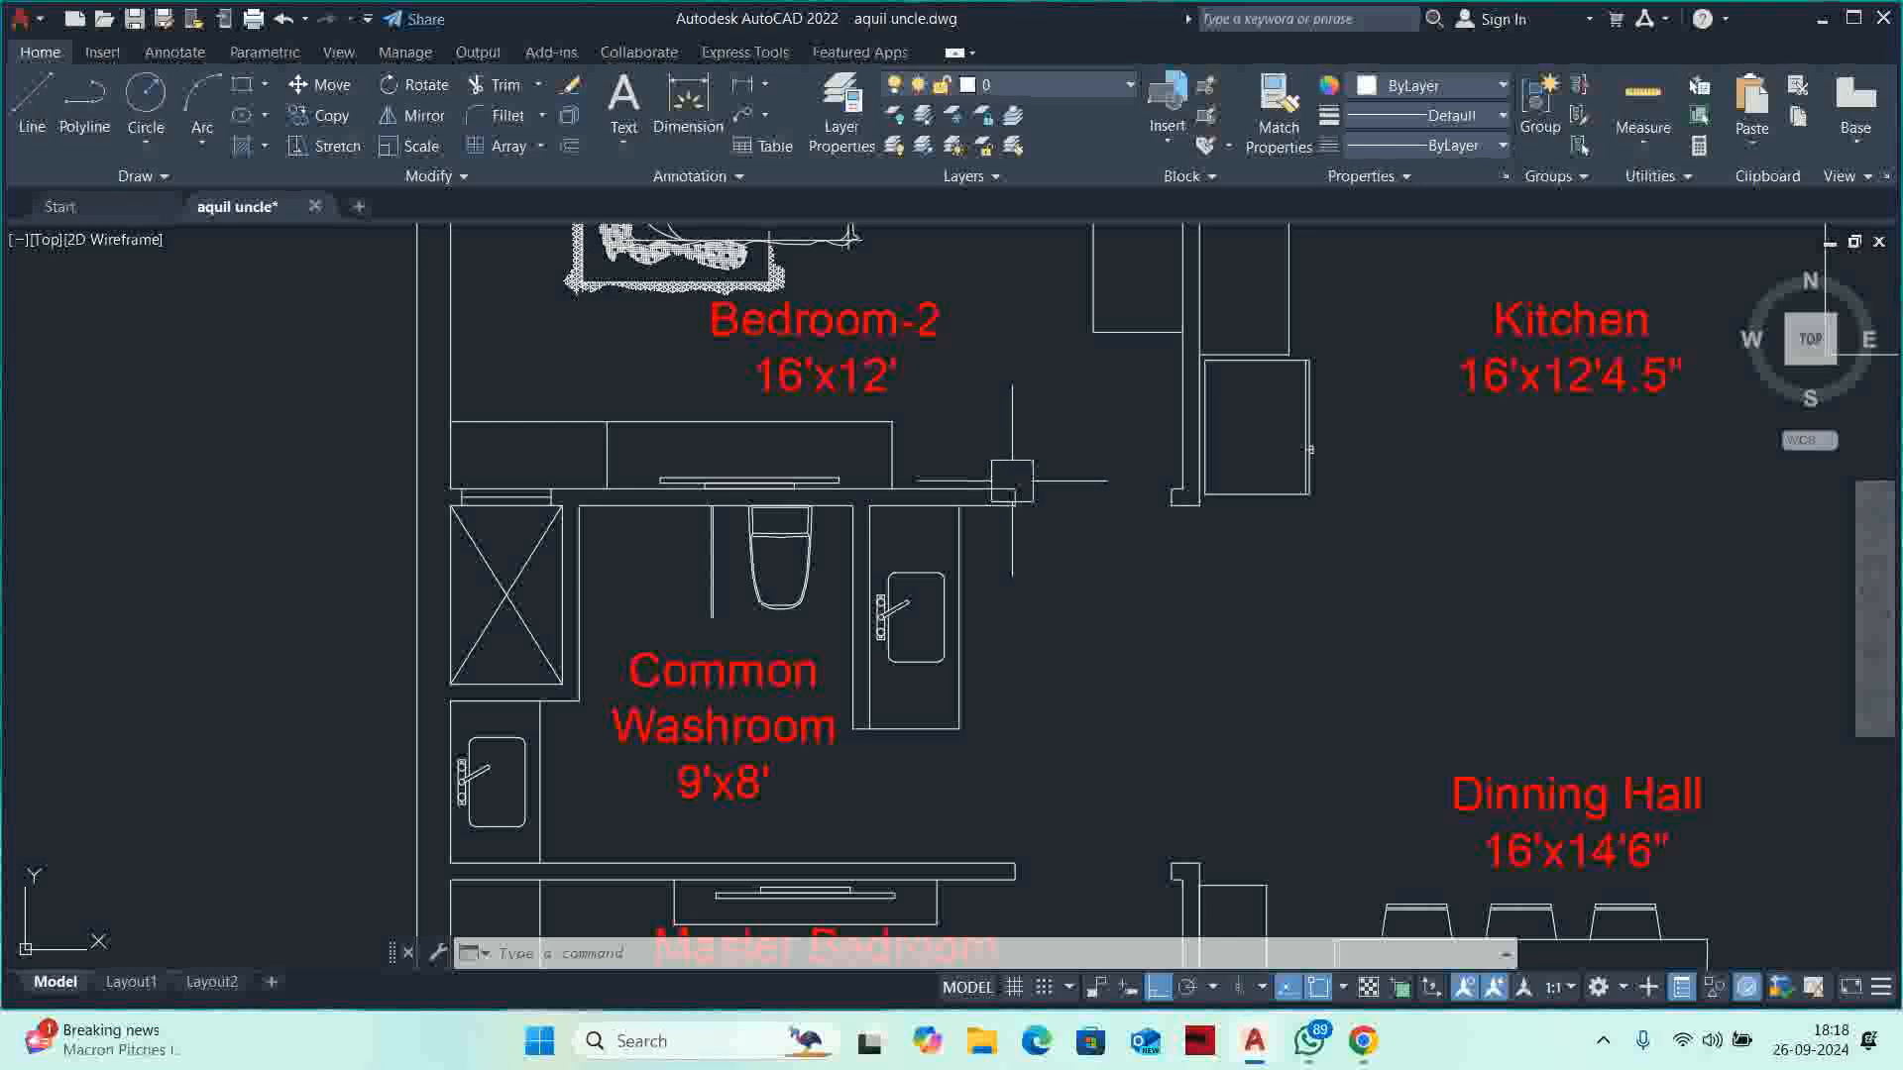
middle_click_drag(1013, 482, 960, 529)
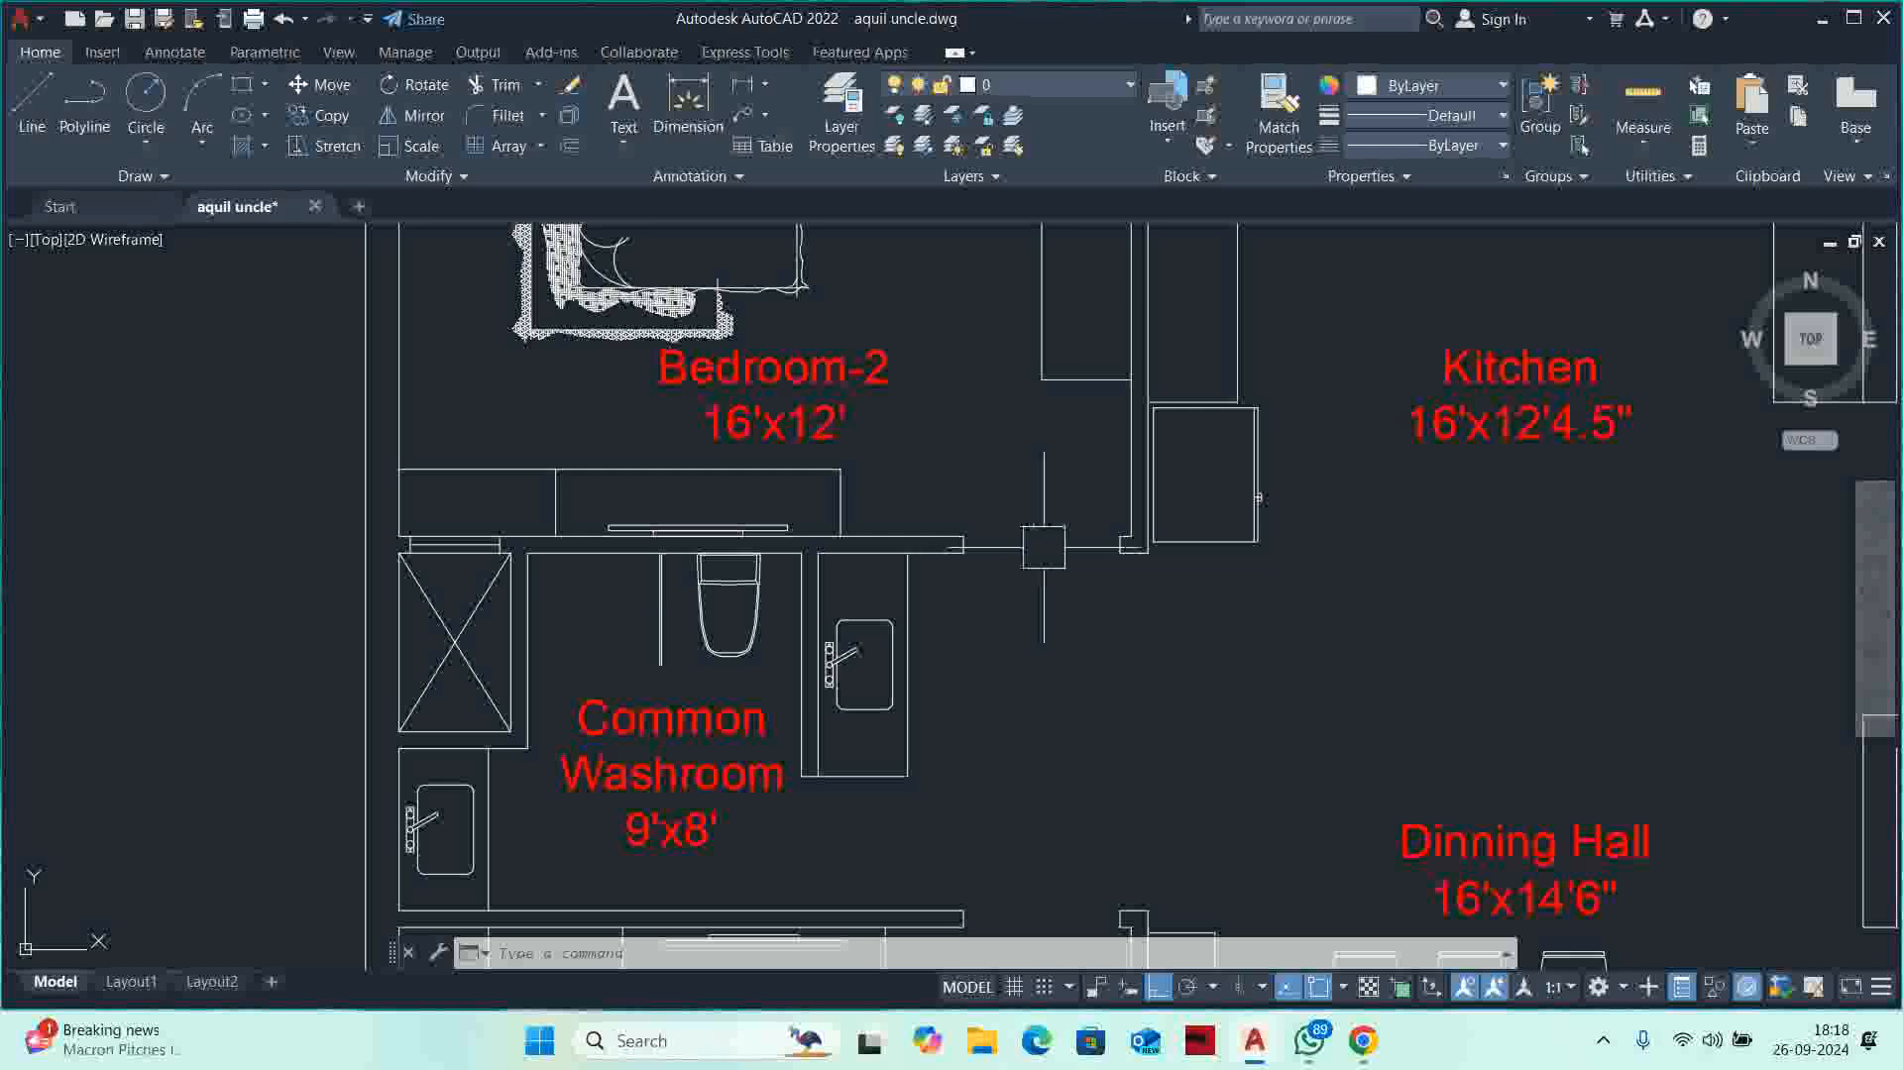
scroll(1044, 547, "up", 2)
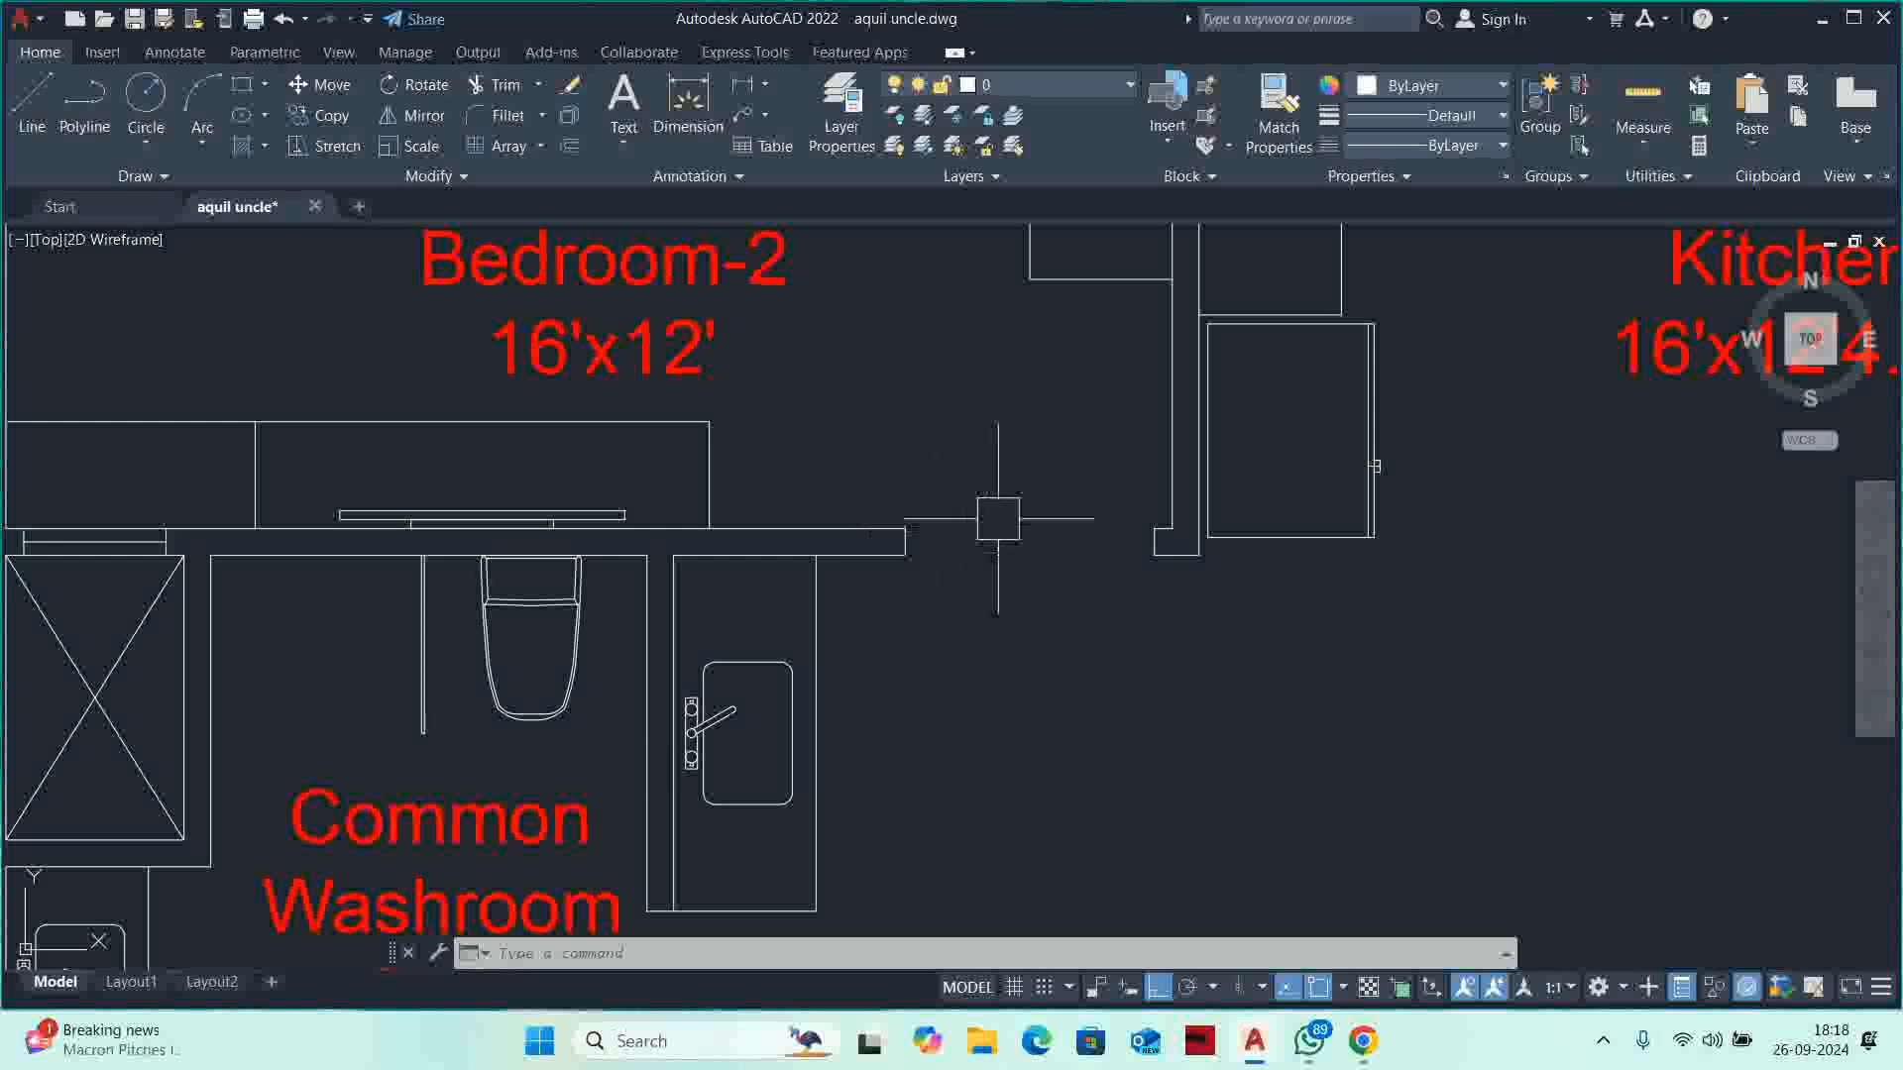
left_click(1636, 109)
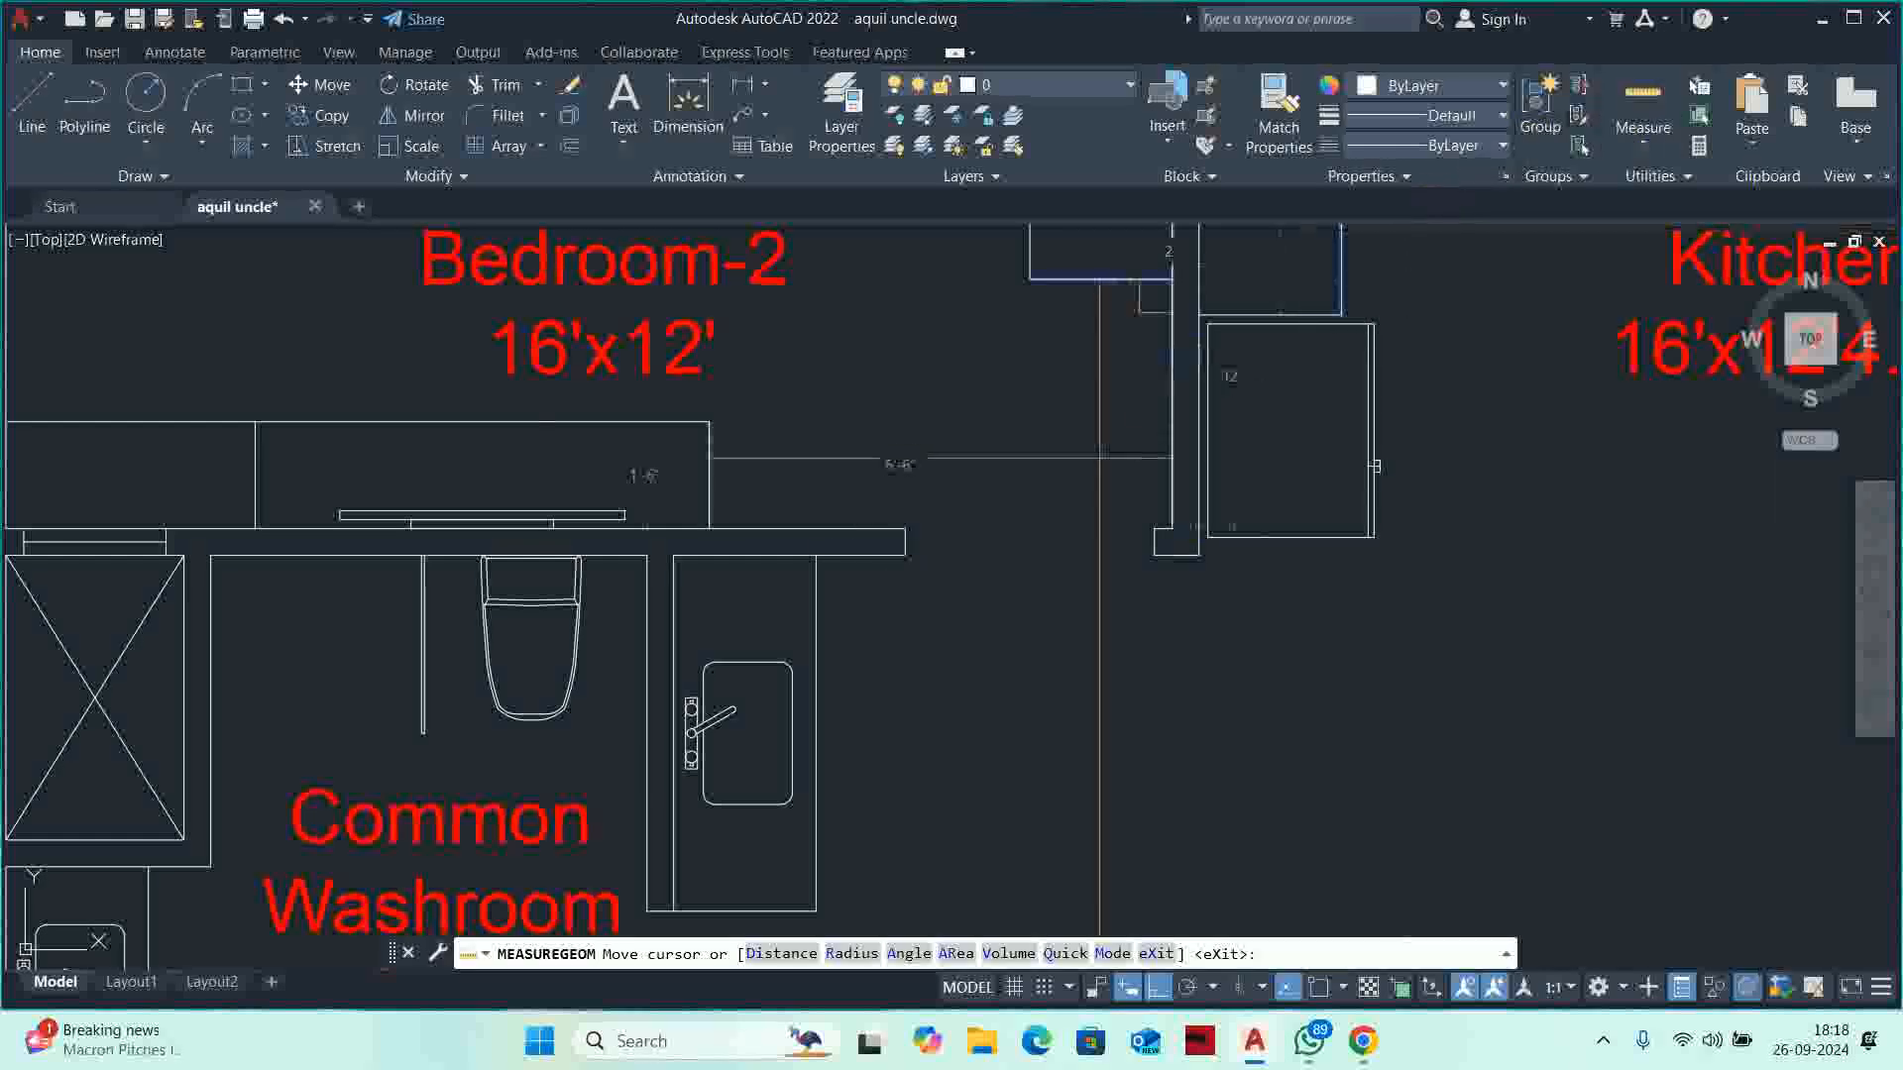
scroll(1076, 532, "up", 2)
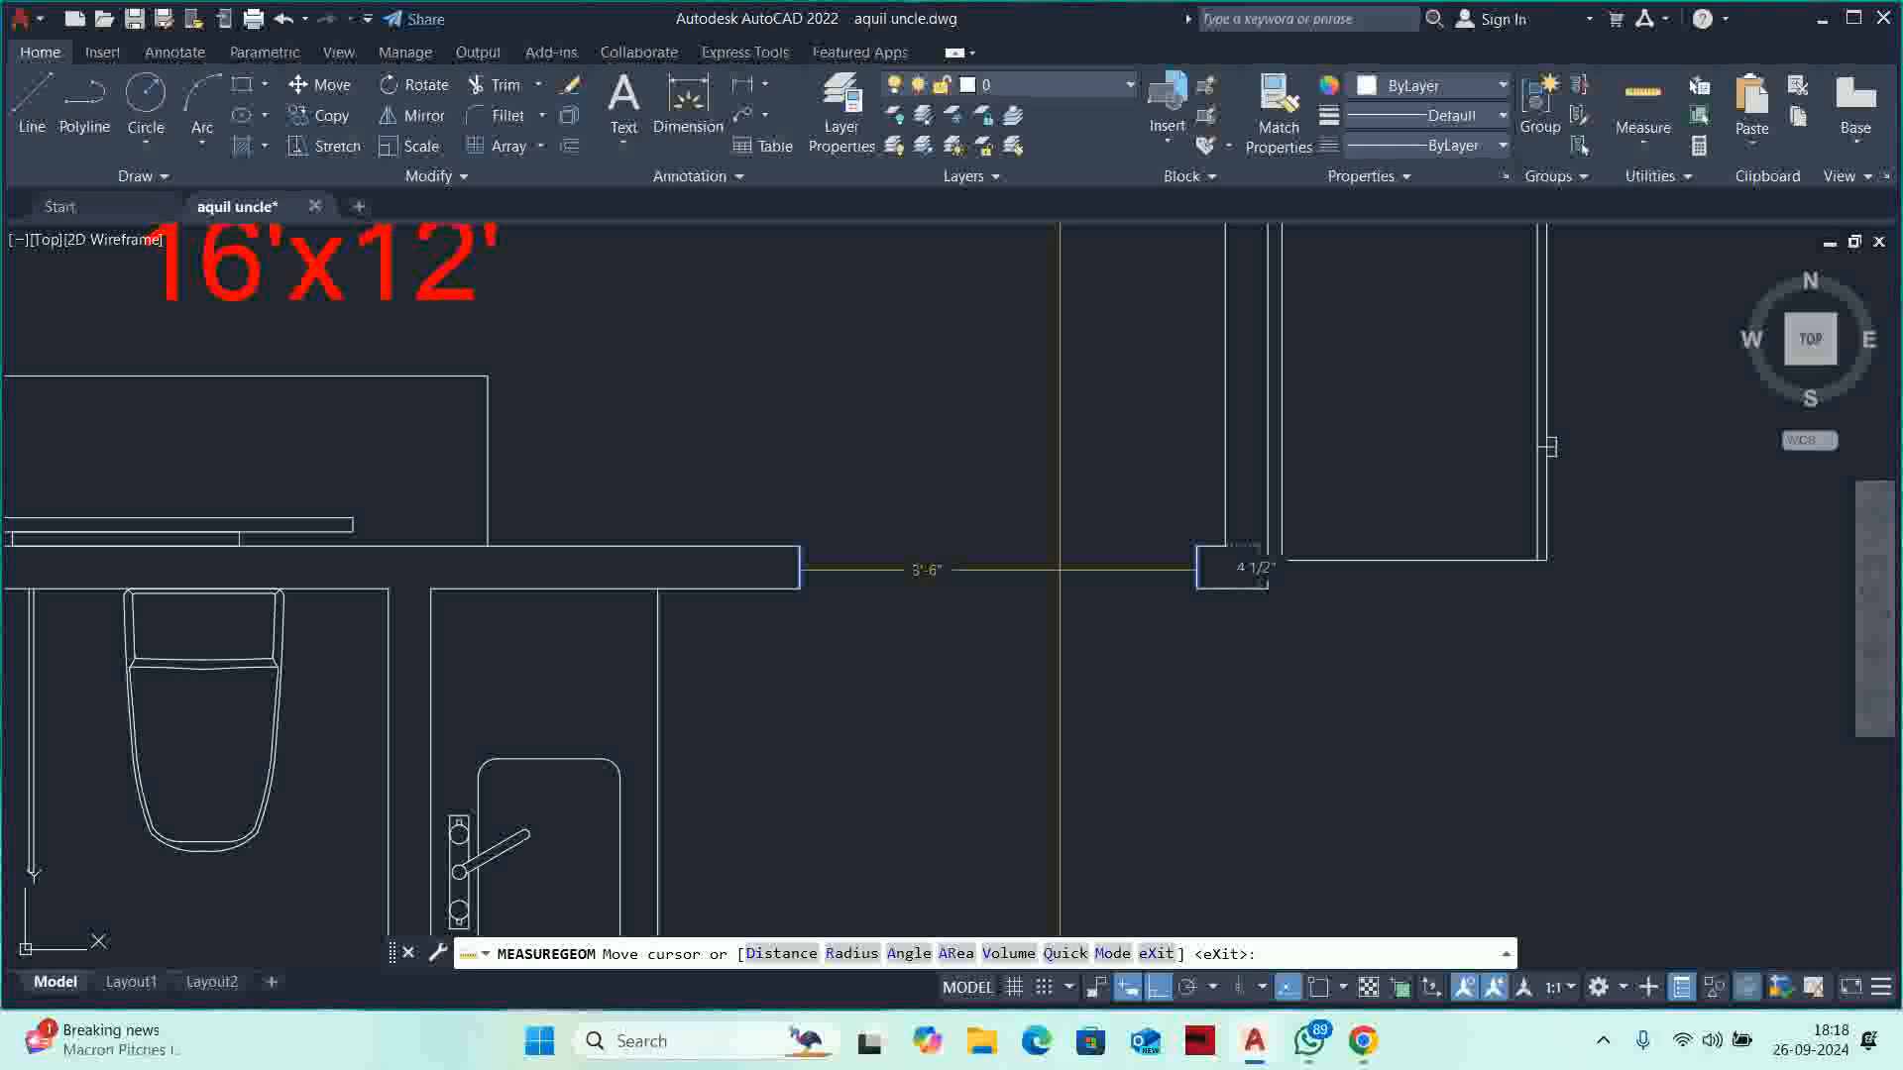
key("Escape")
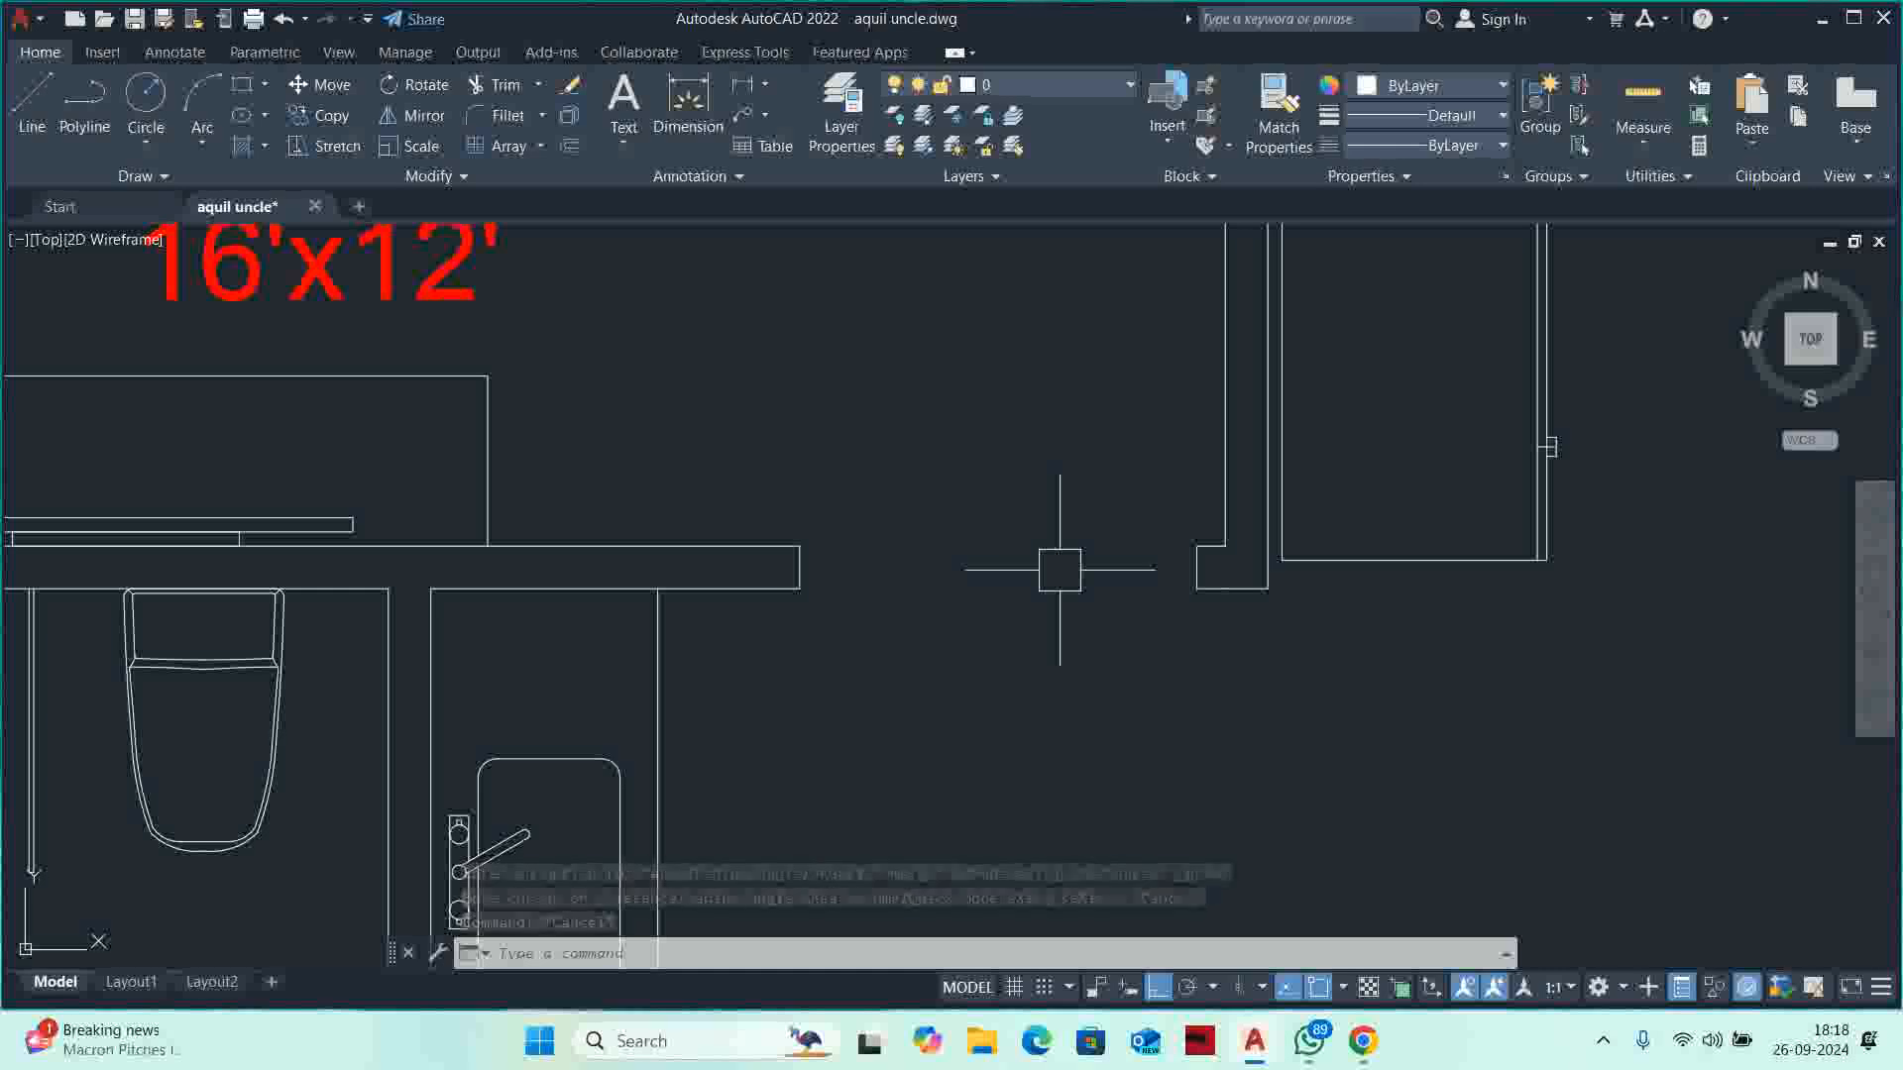
key("Escape")
key("Escape")
key("Escape")
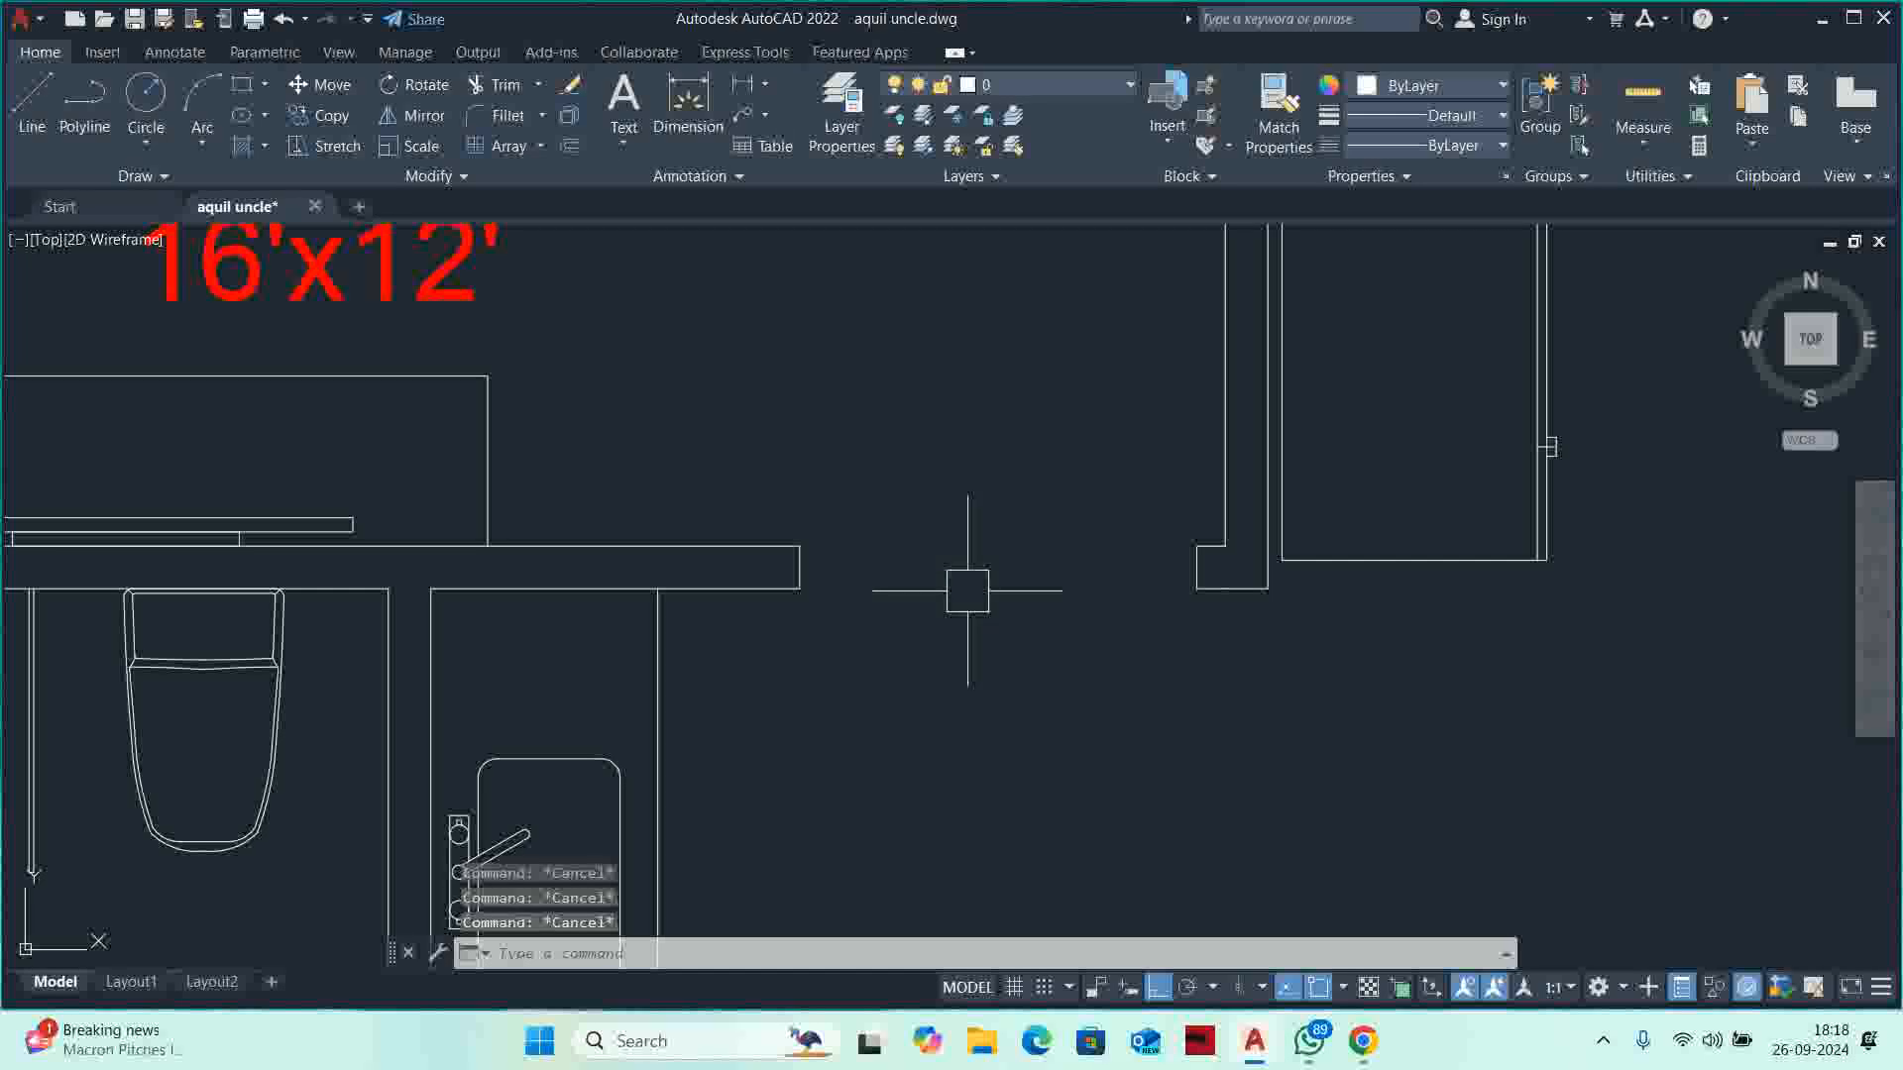
Check the wall thickness at the door opening with a temporary linear dimension on the wall's end line.
scroll(967, 591, "down", 2)
scroll(849, 565, "up", 4)
type("dli")
key("Return")
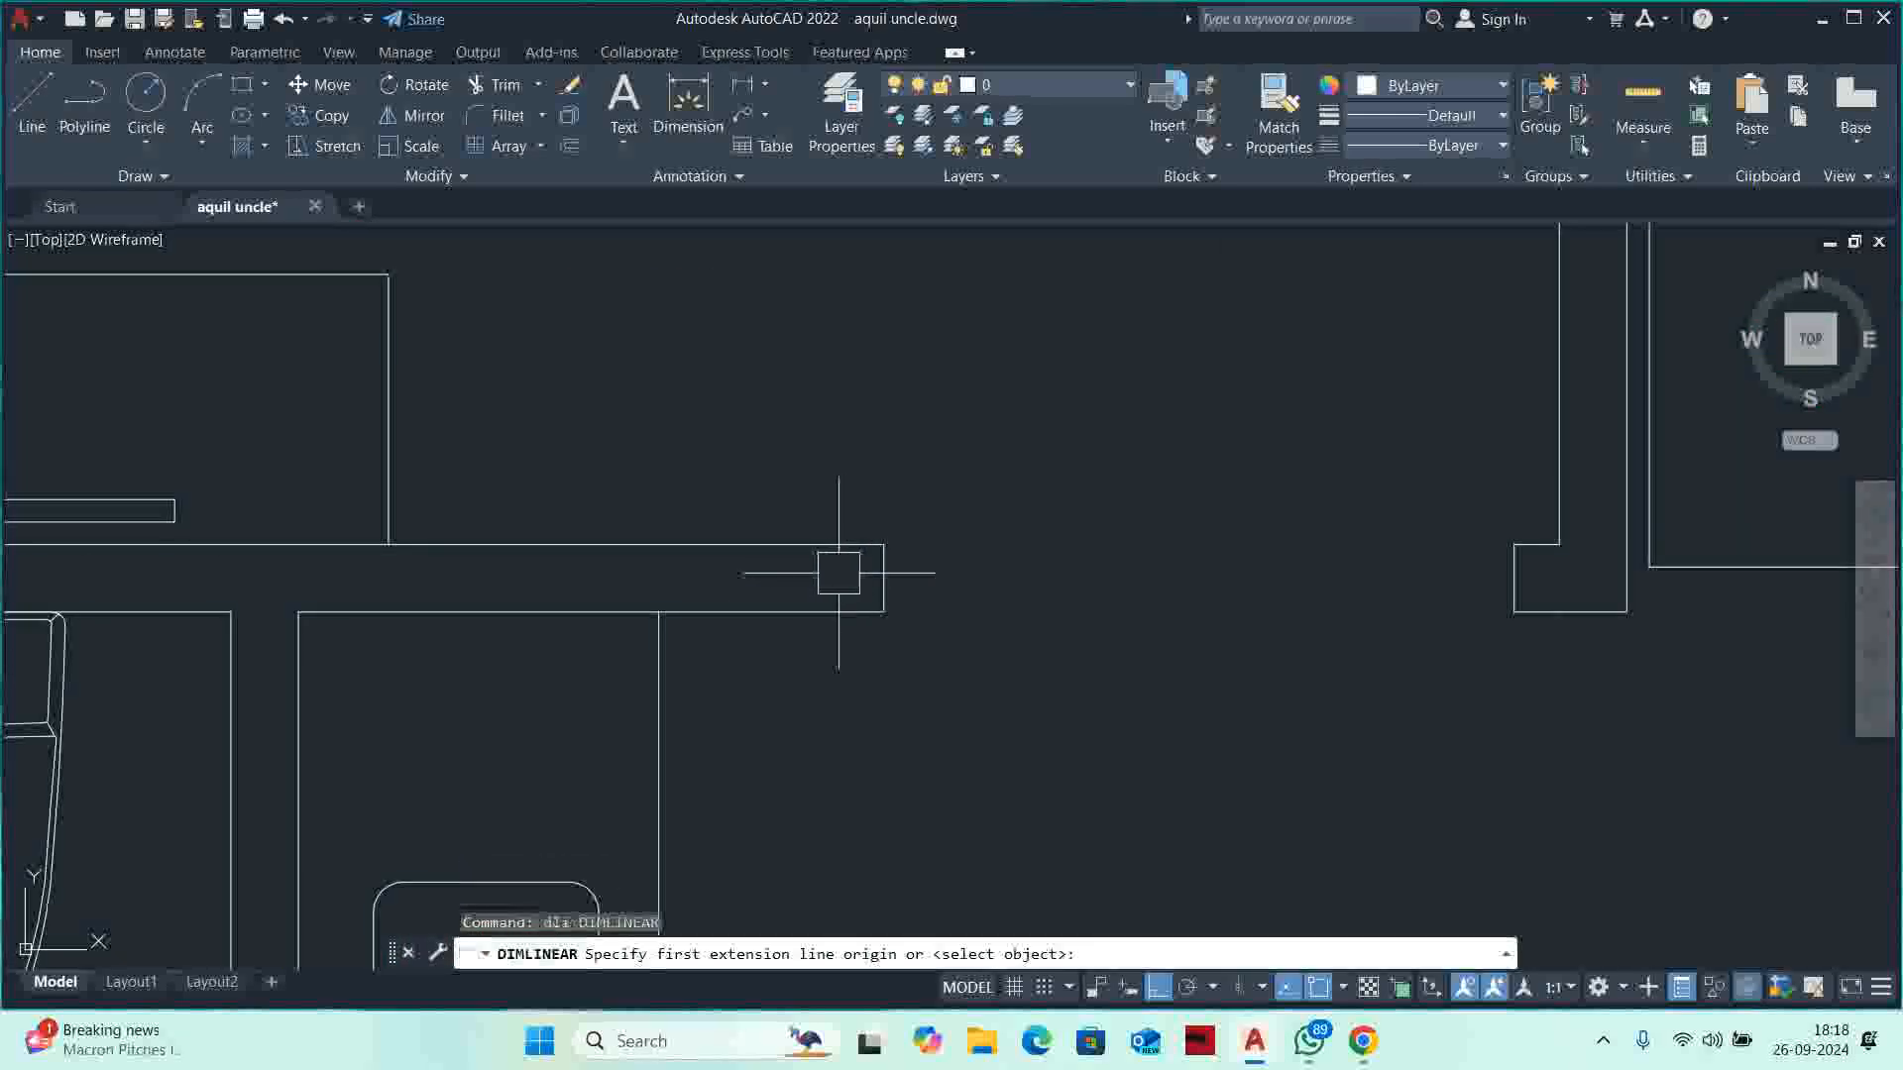
key("Return")
left_click(910, 565)
left_click(883, 569)
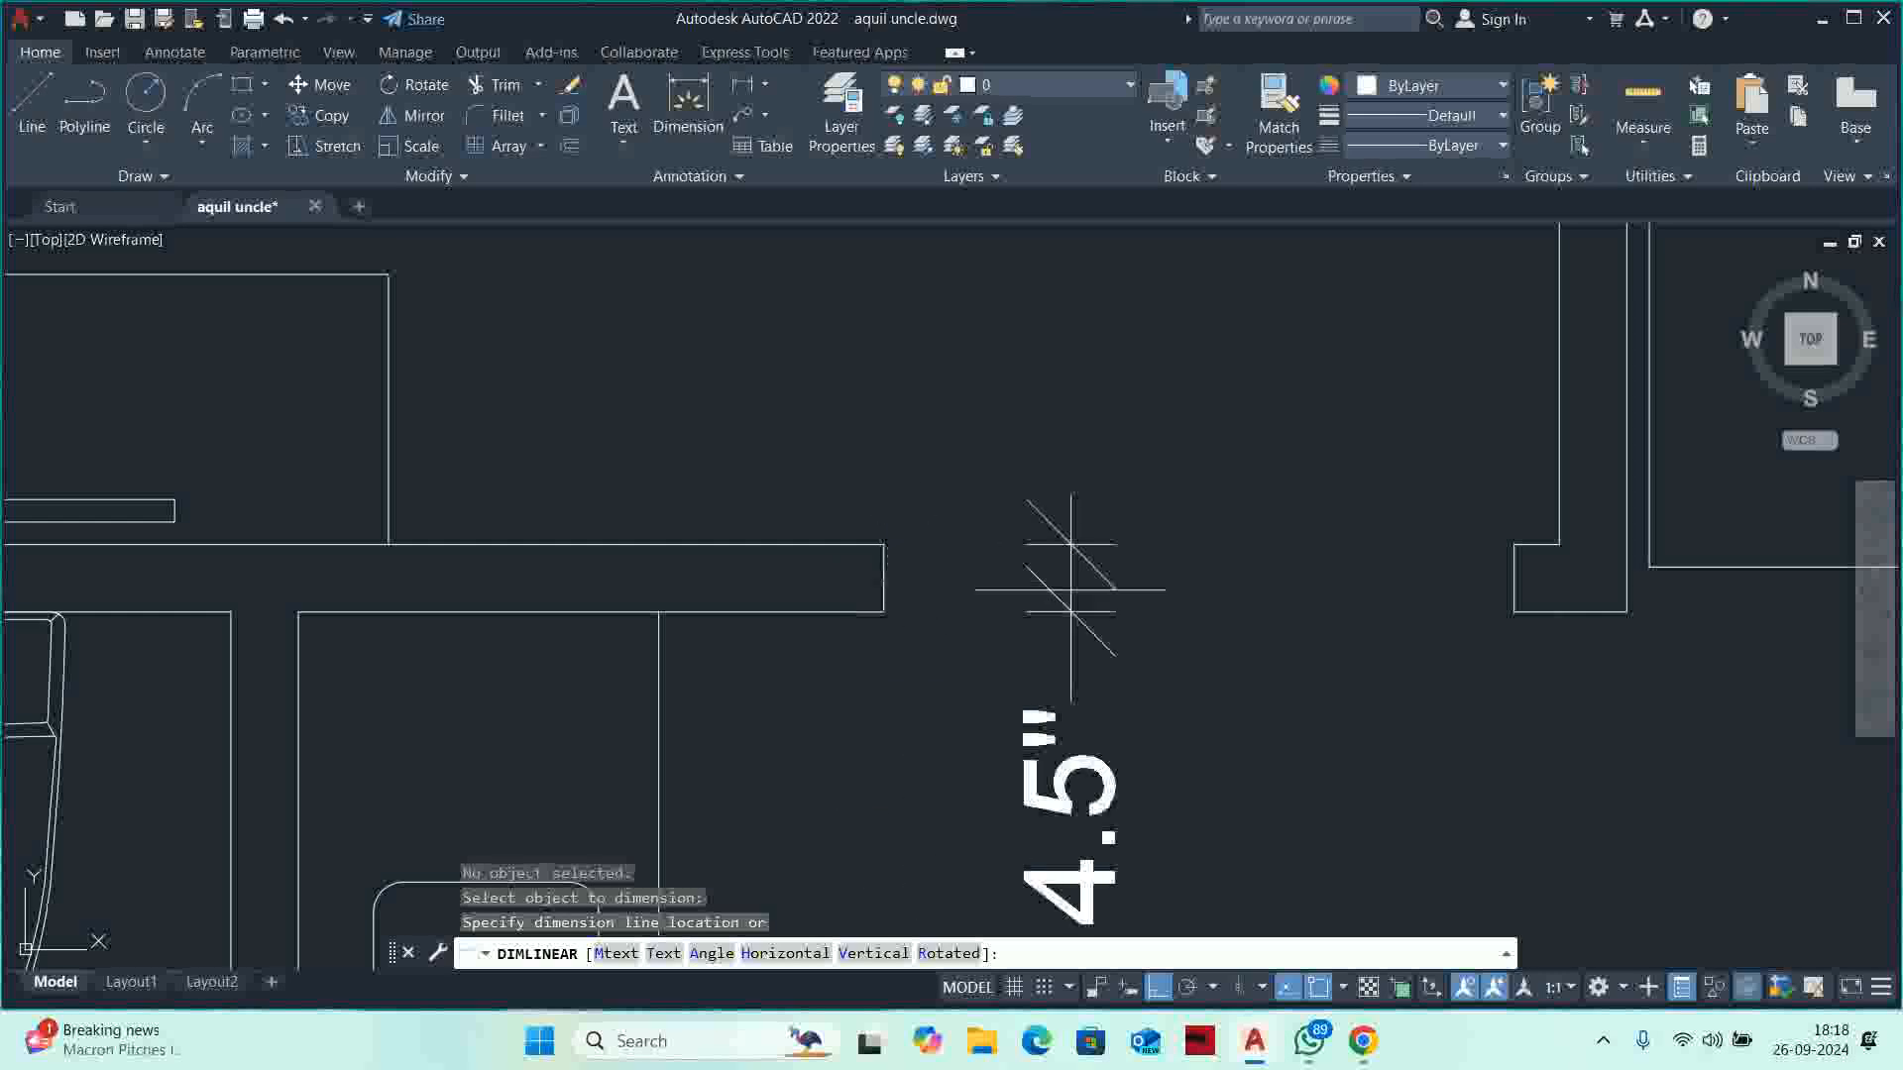
scroll(1070, 589, "down", 4)
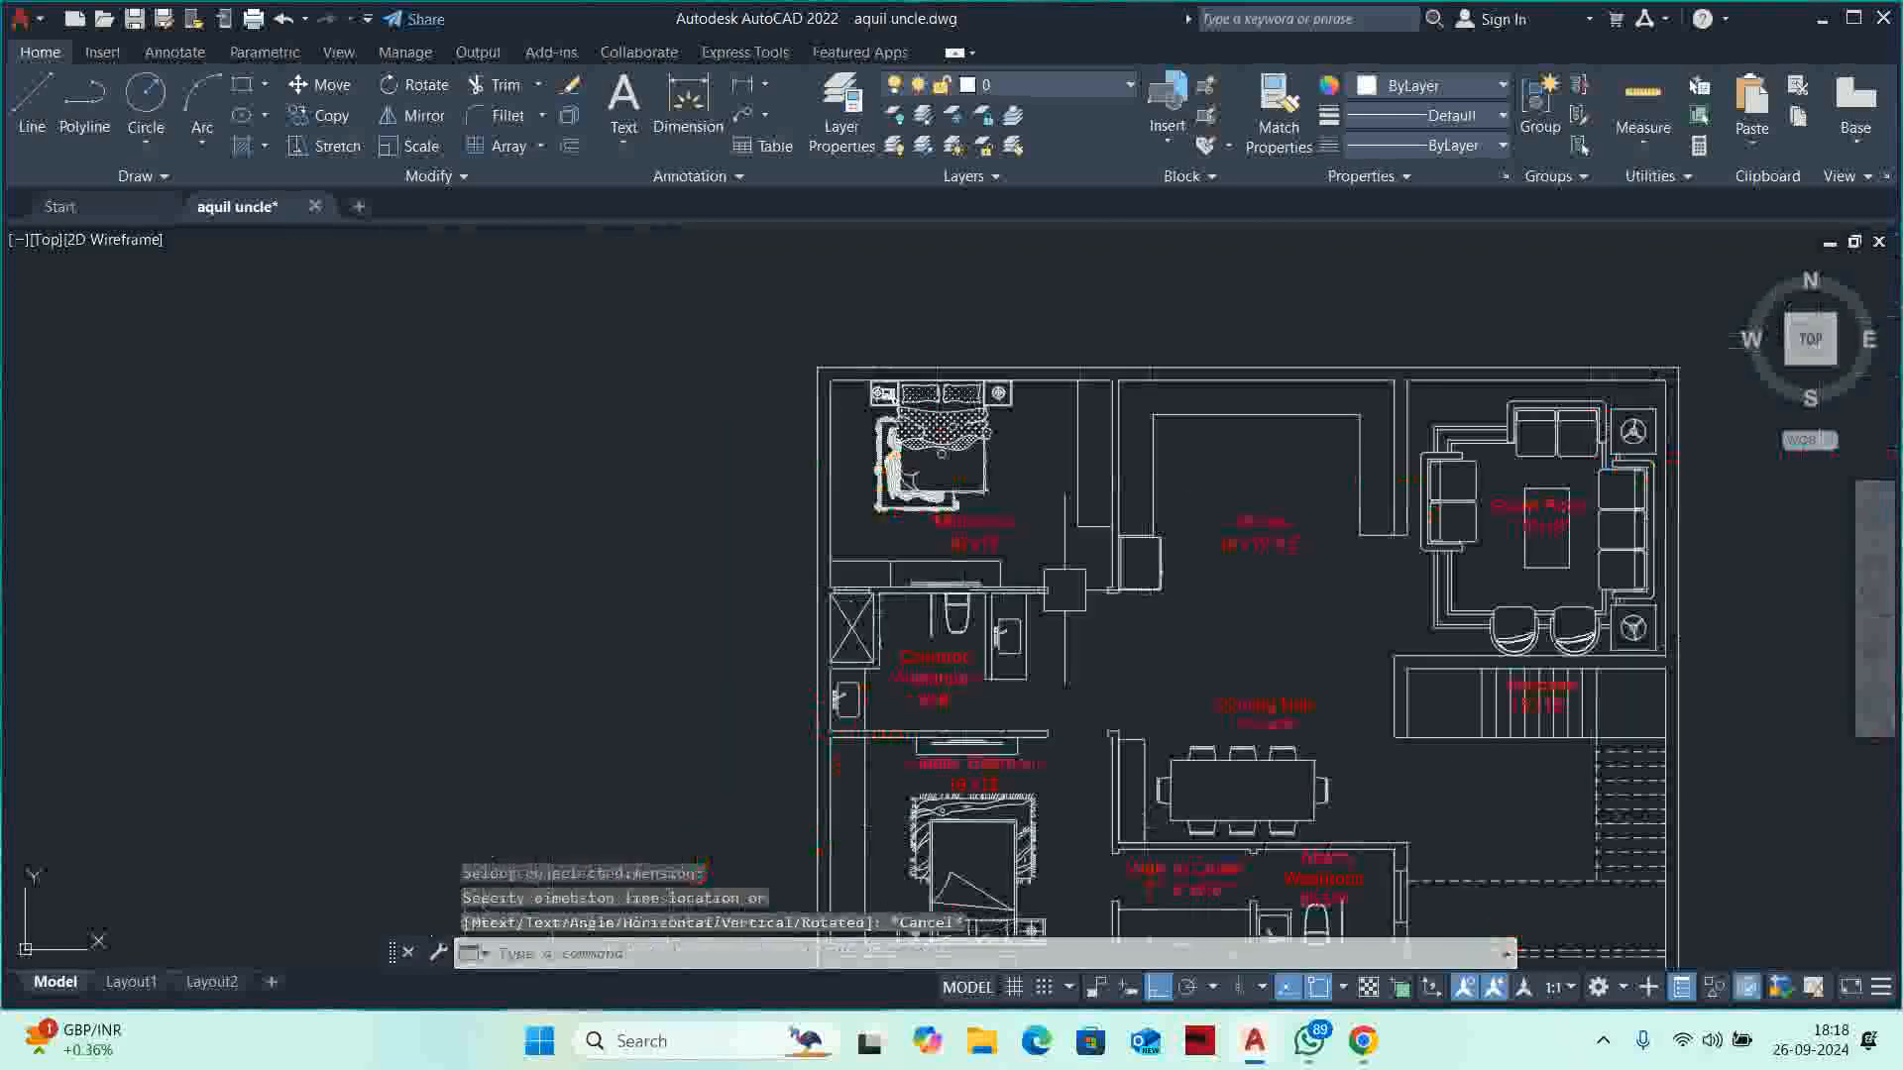
key("Escape")
Draw a rectangle 3" long and 4.5" wide in the empty space beside the floor plan.
type("rec")
key("Return")
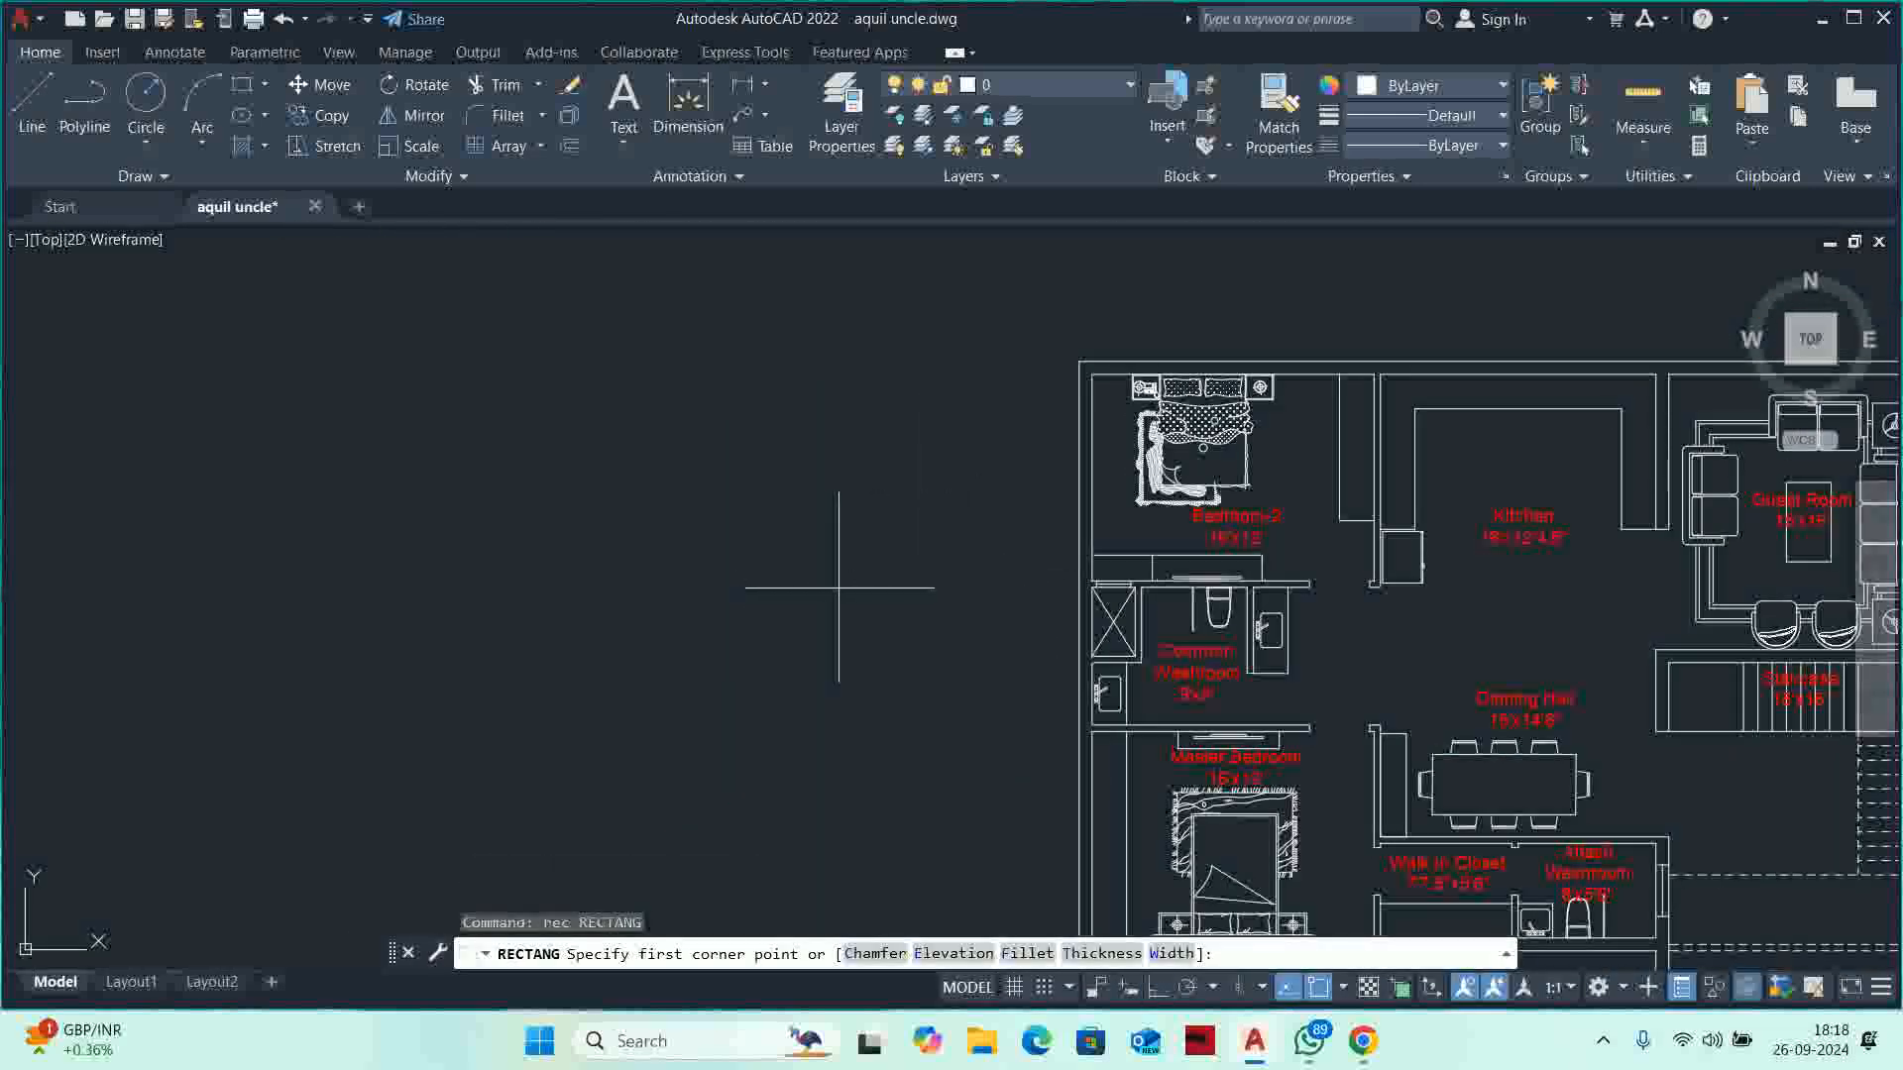
left_click(764, 598)
type("d")
key("Return")
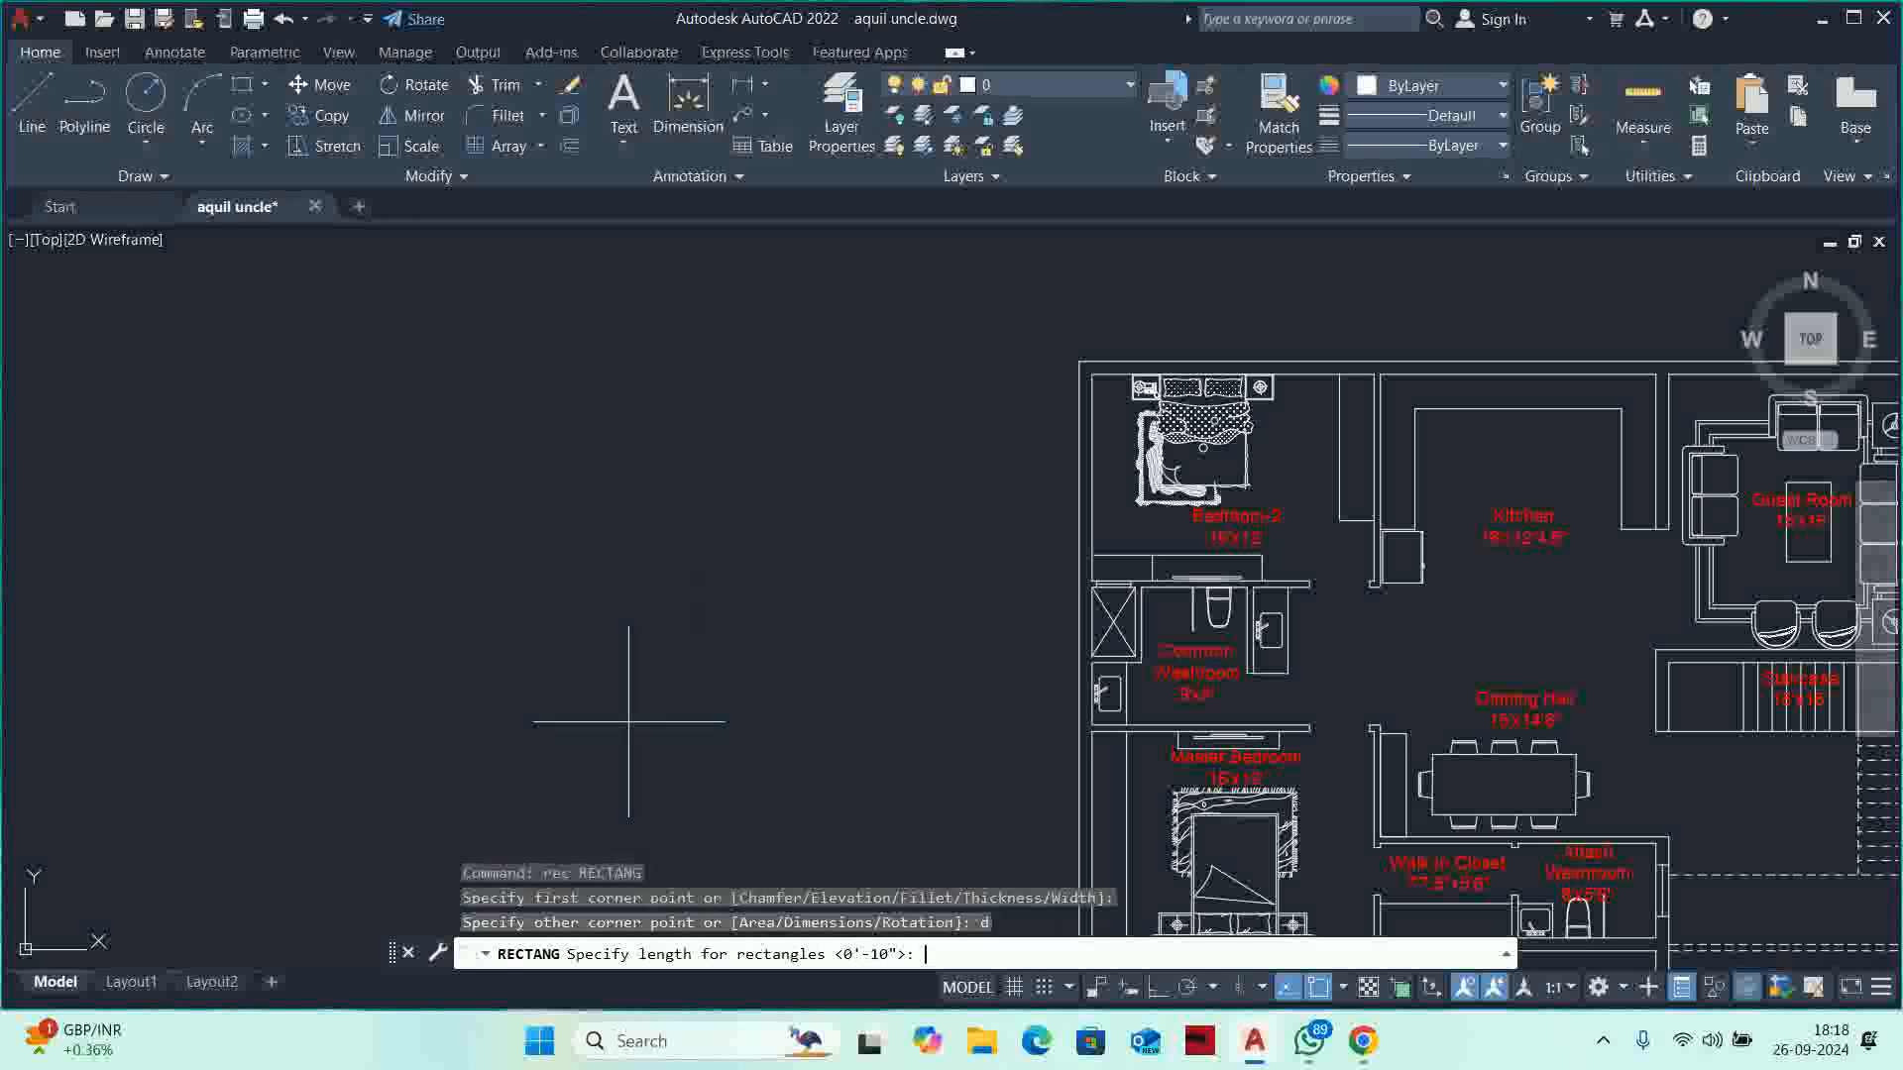
type("3")
key("Return")
type("4")
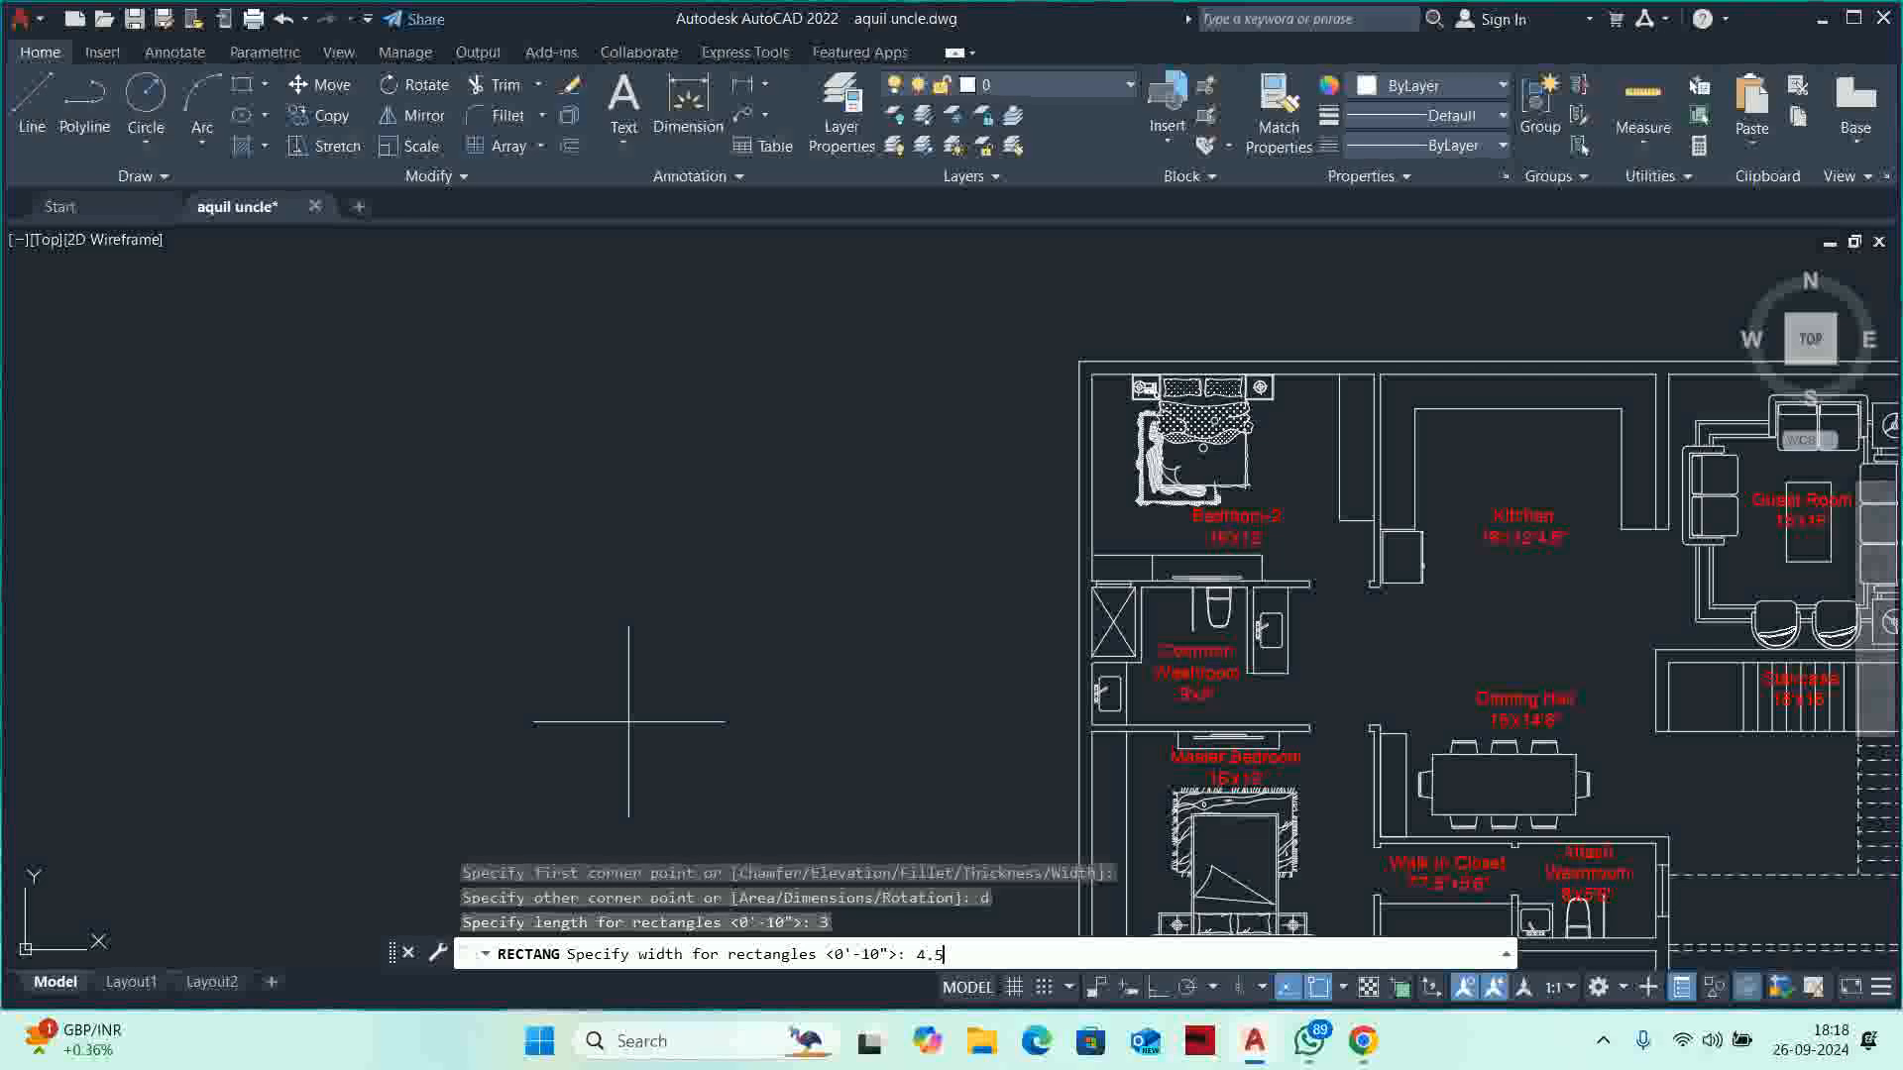
type(".5")
key("Return")
scroll(756, 598, "up", 5)
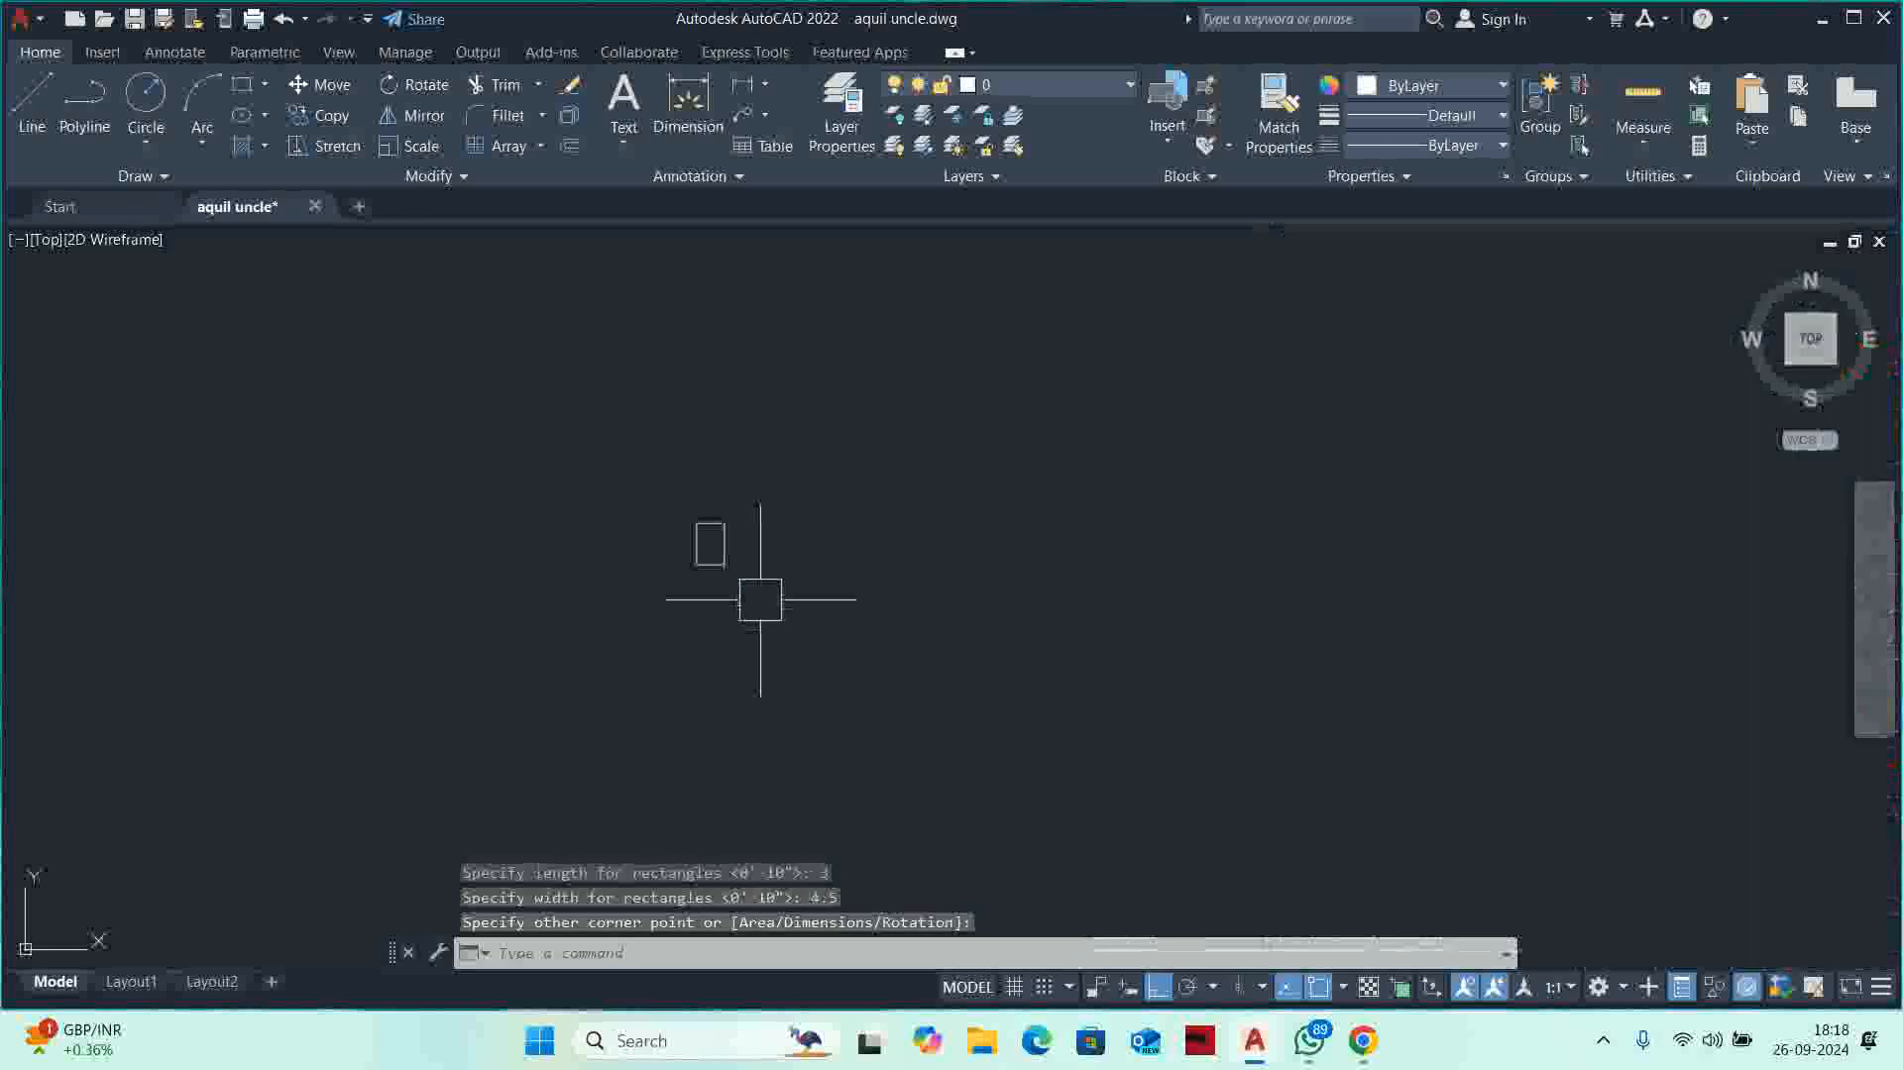
left_click(731, 553)
key("Escape")
key("Escape")
Explode the 3" by 4.5" rectangle into separate lines.
type("x")
key("Return")
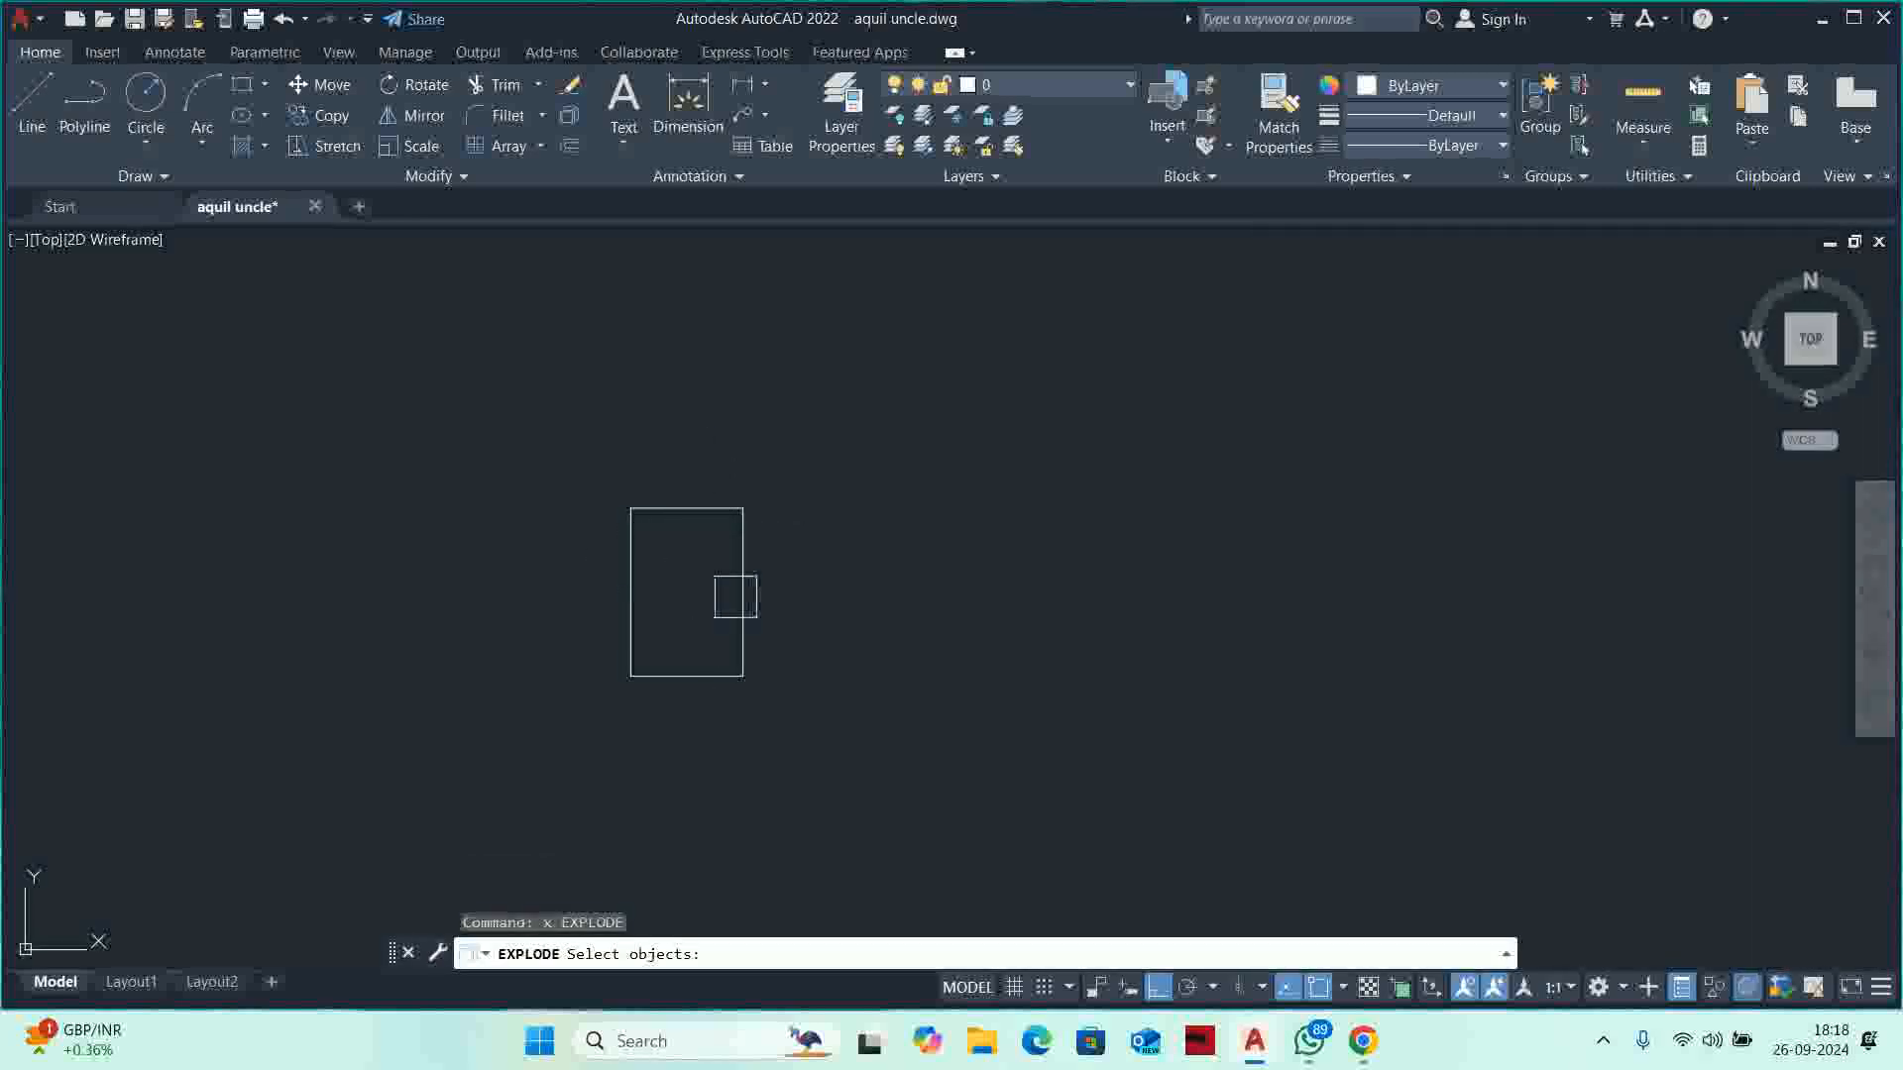
left_click(735, 597)
key("Escape")
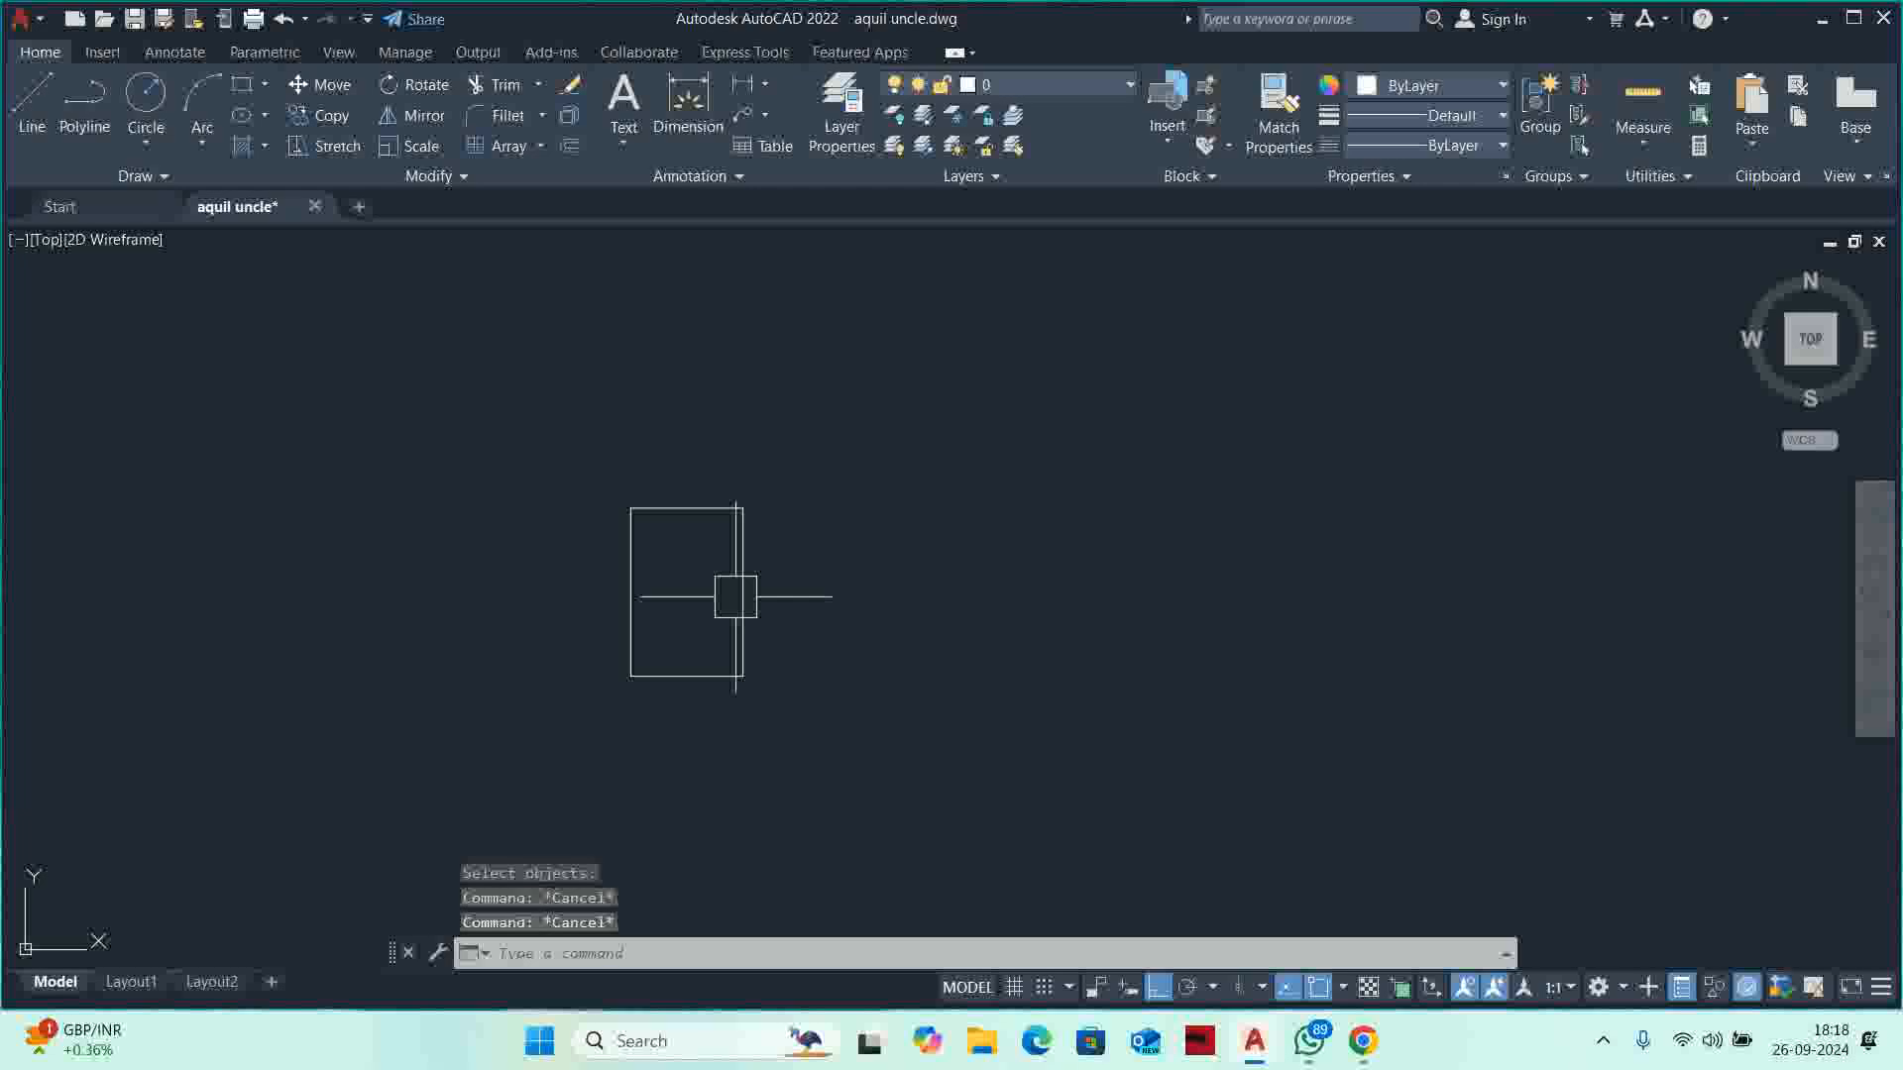
Offset the rectangle's top edge 1.5" inward.
type("o")
key("Return")
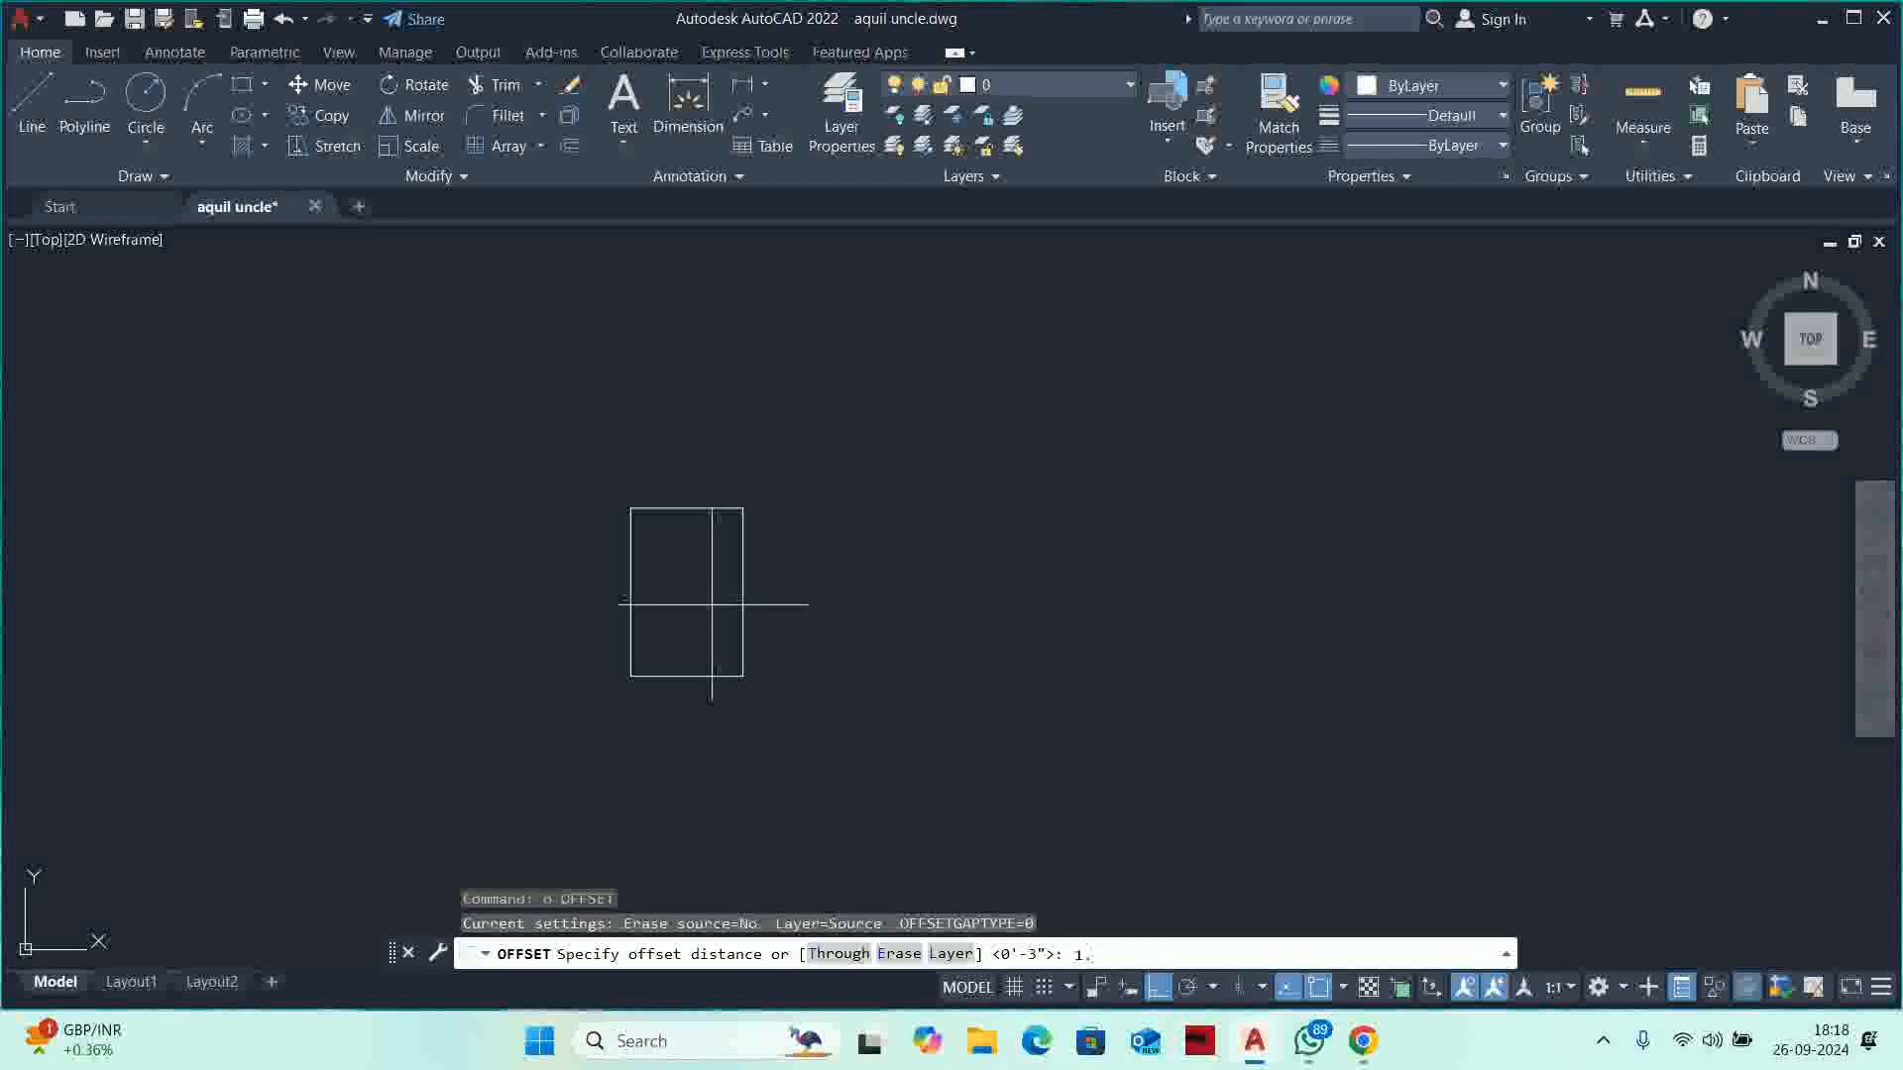
key("Return")
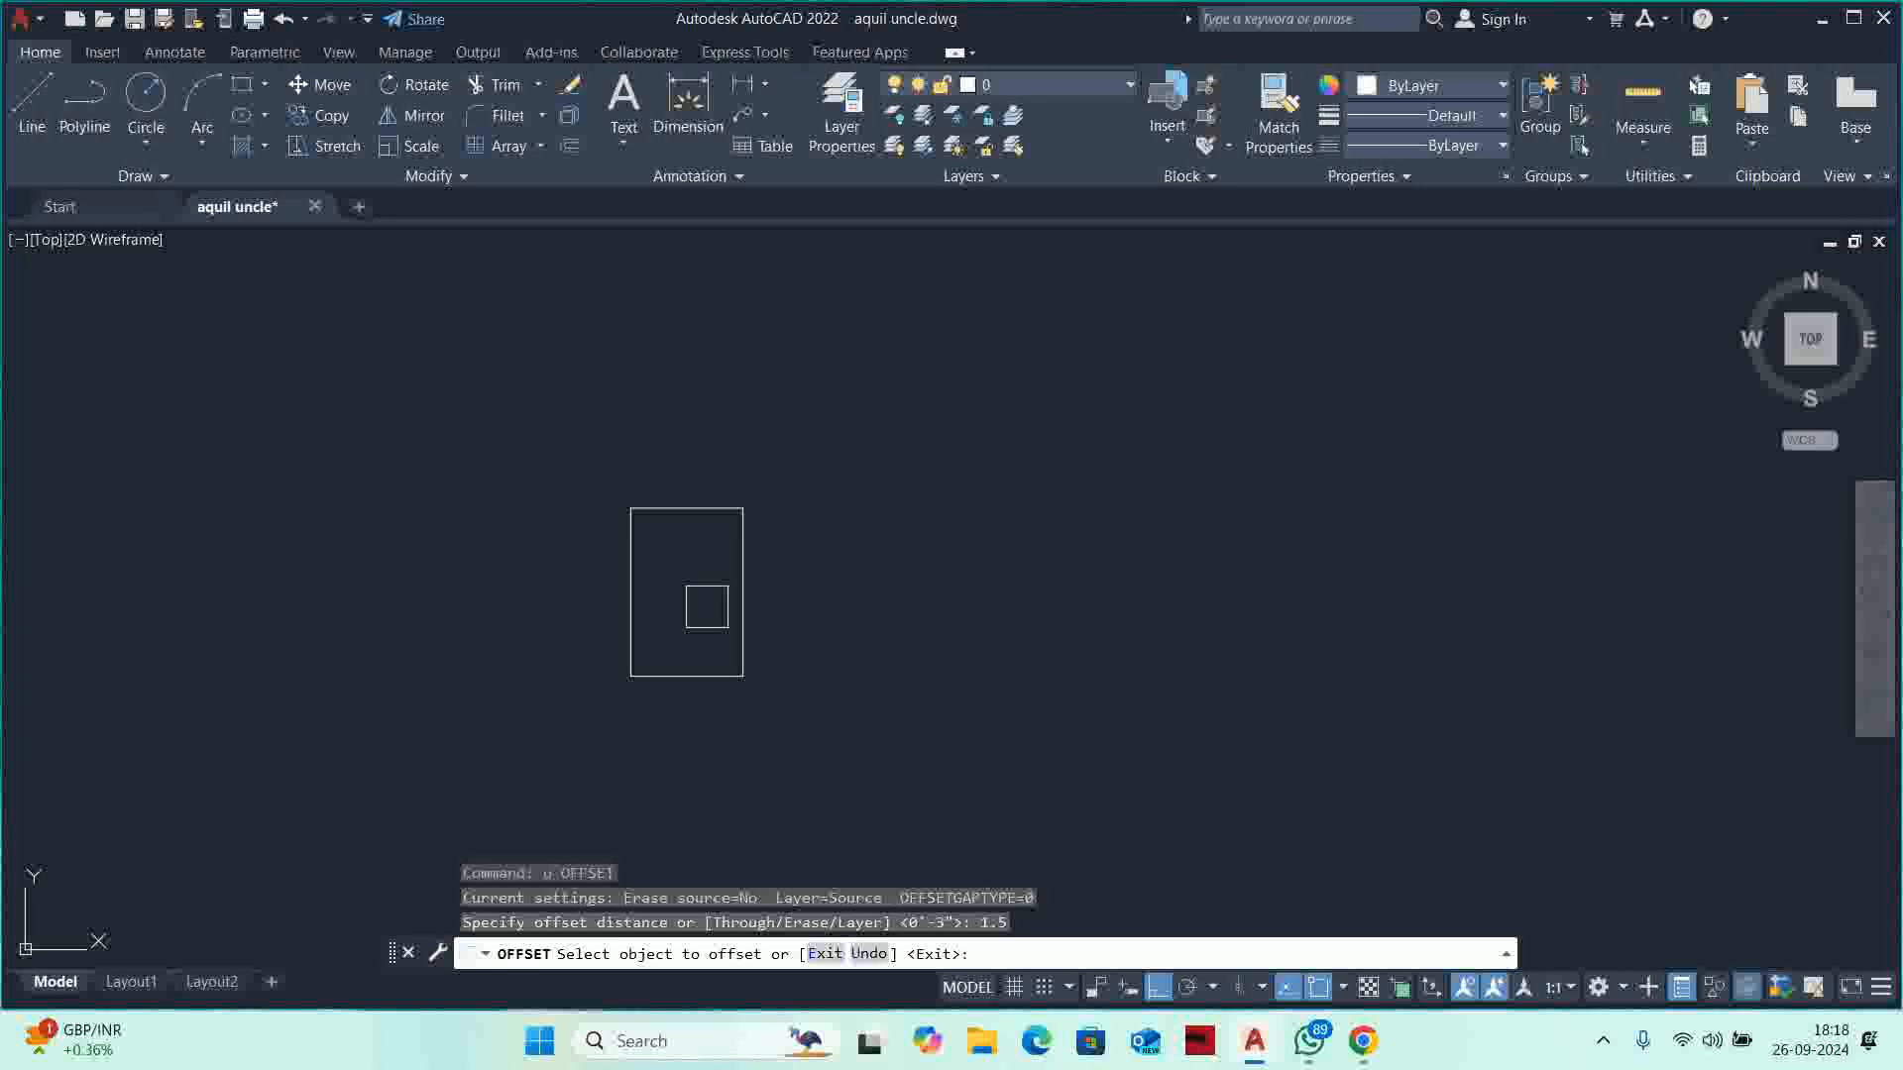
scroll(707, 607, "down", 5)
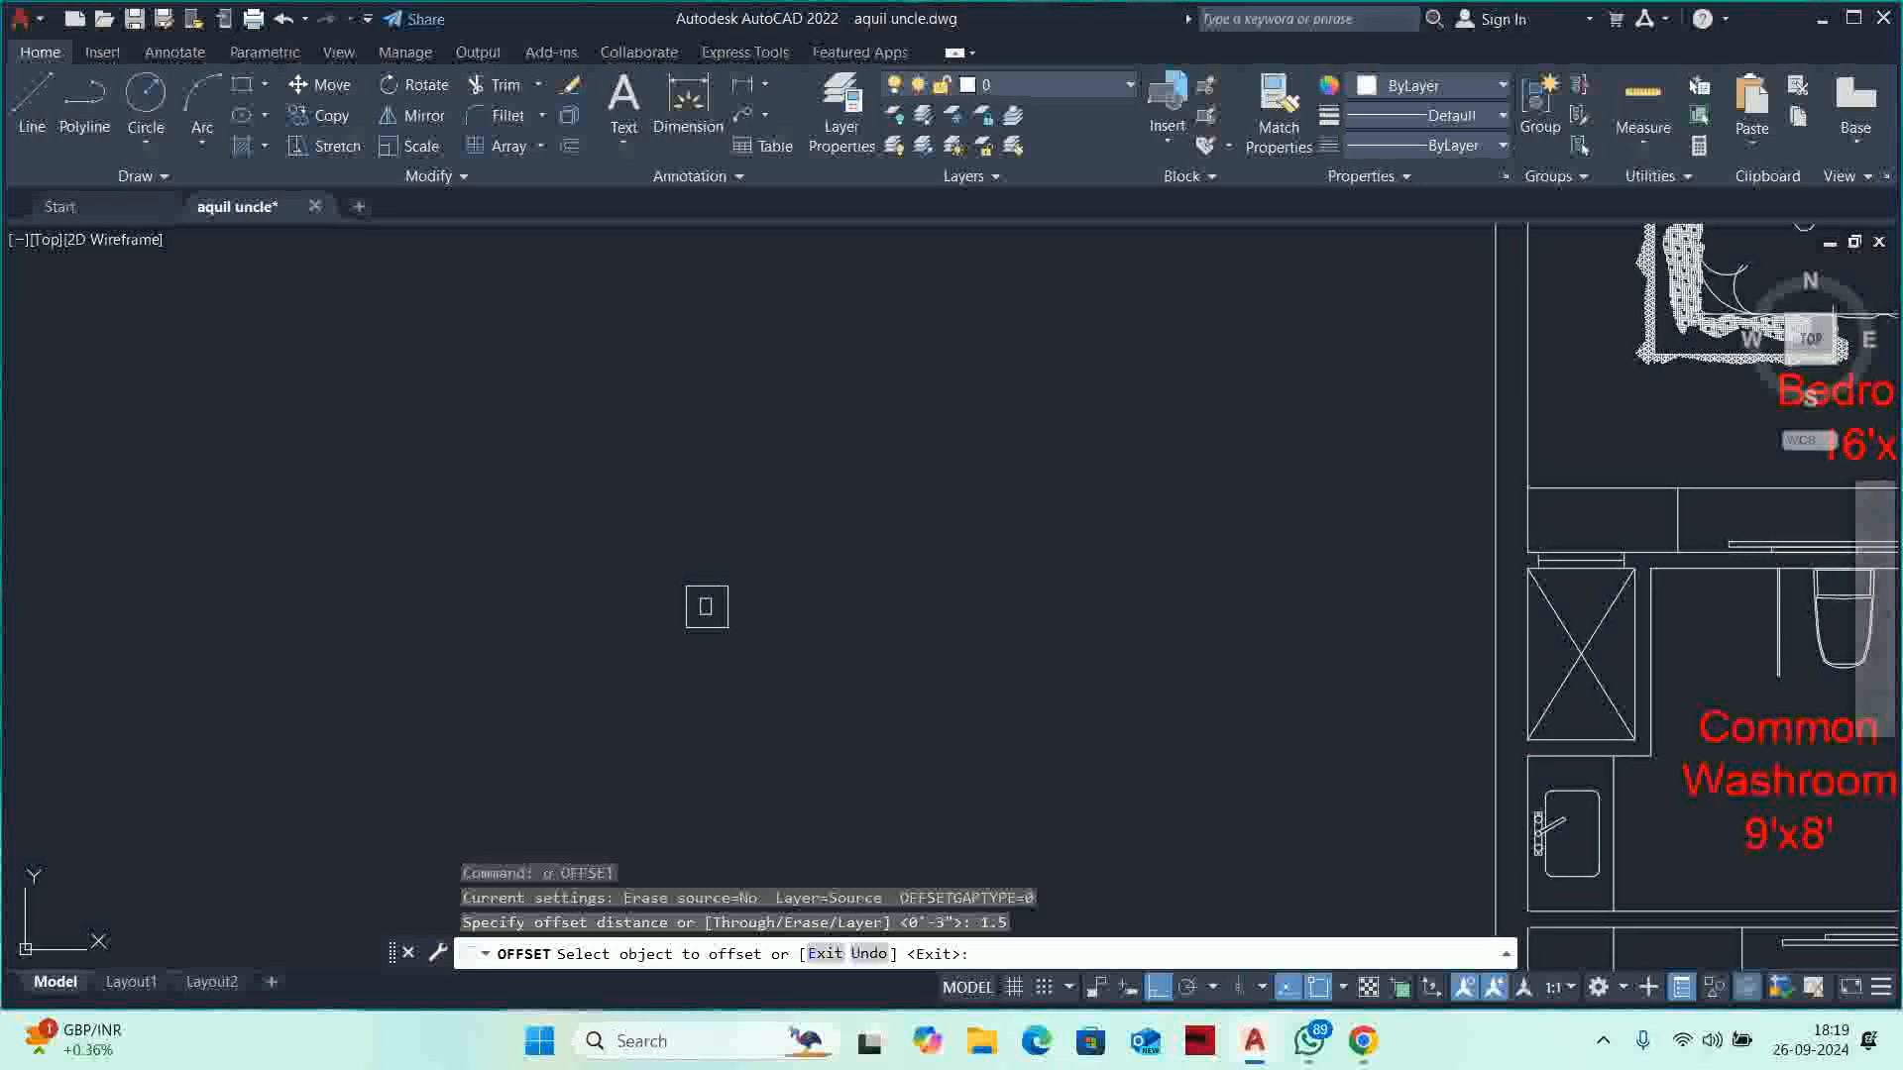
scroll(677, 604, "up", 10)
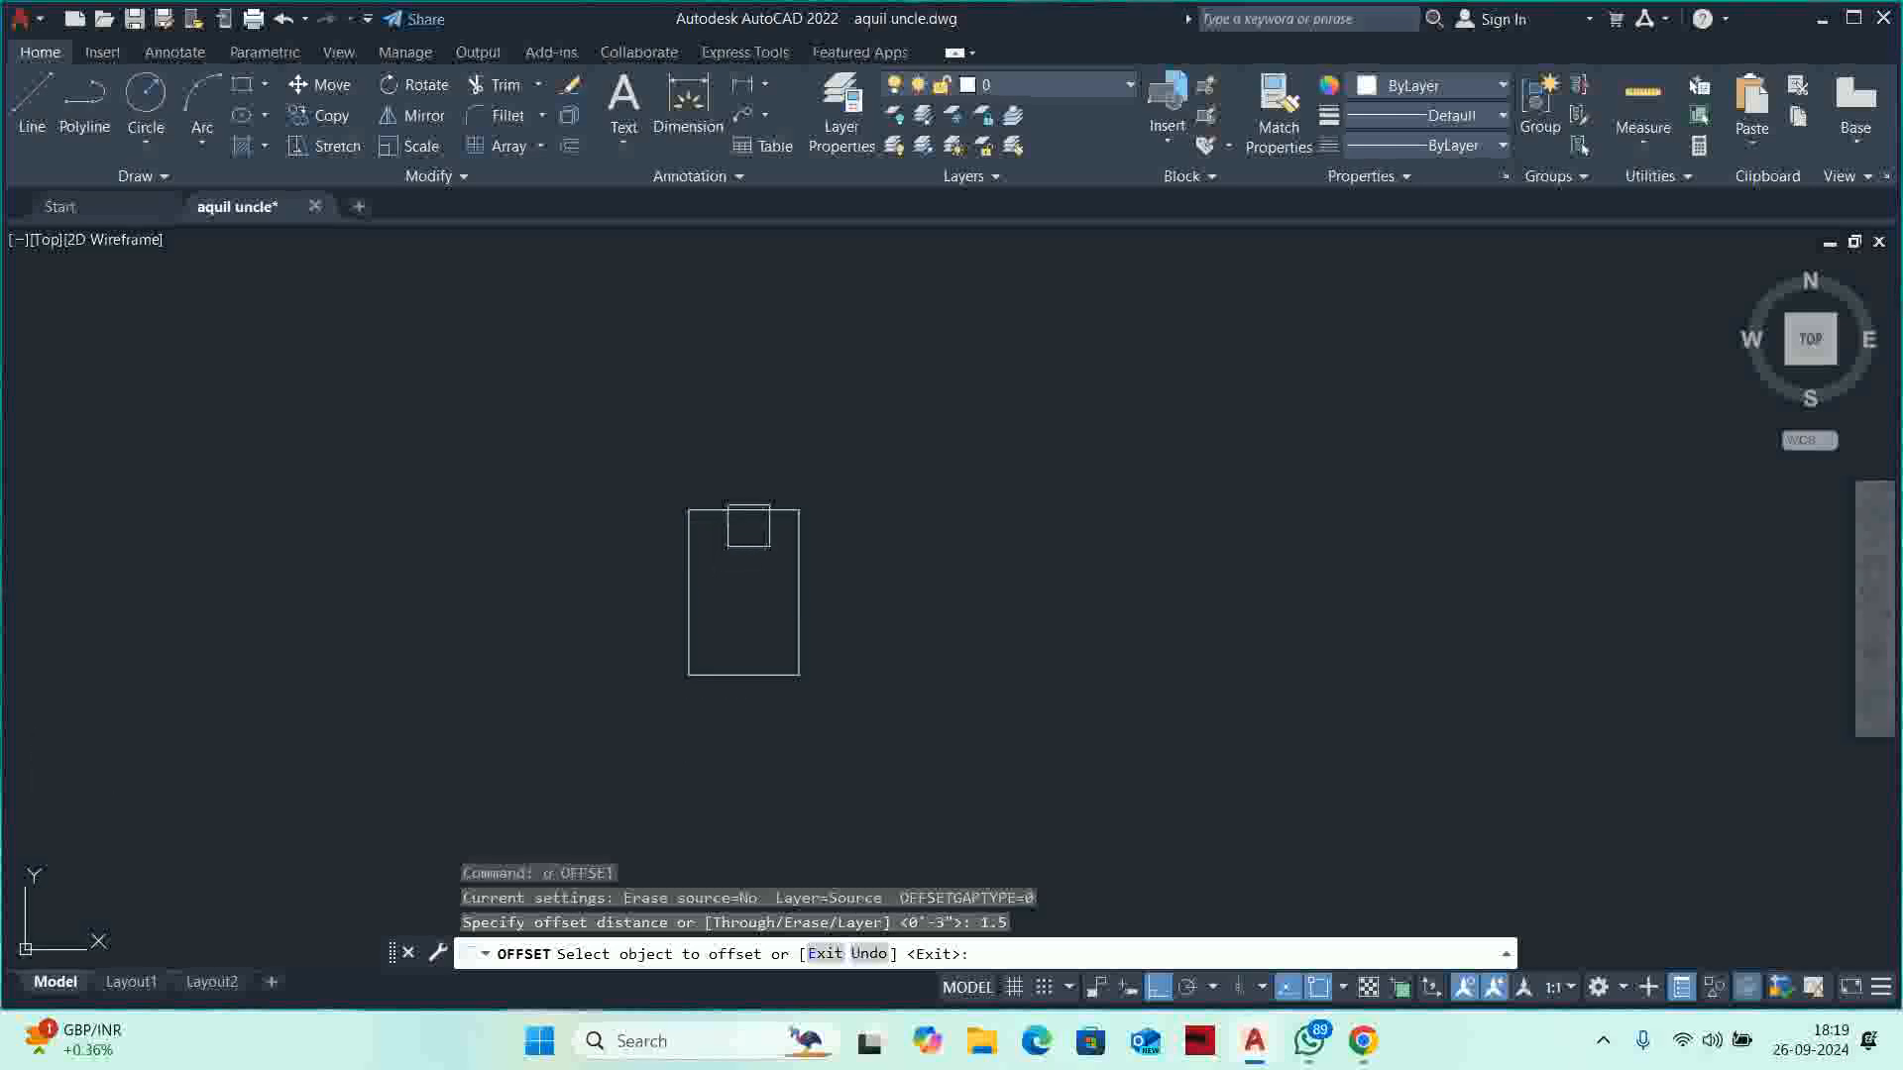
left_click(748, 526)
left_click(738, 624)
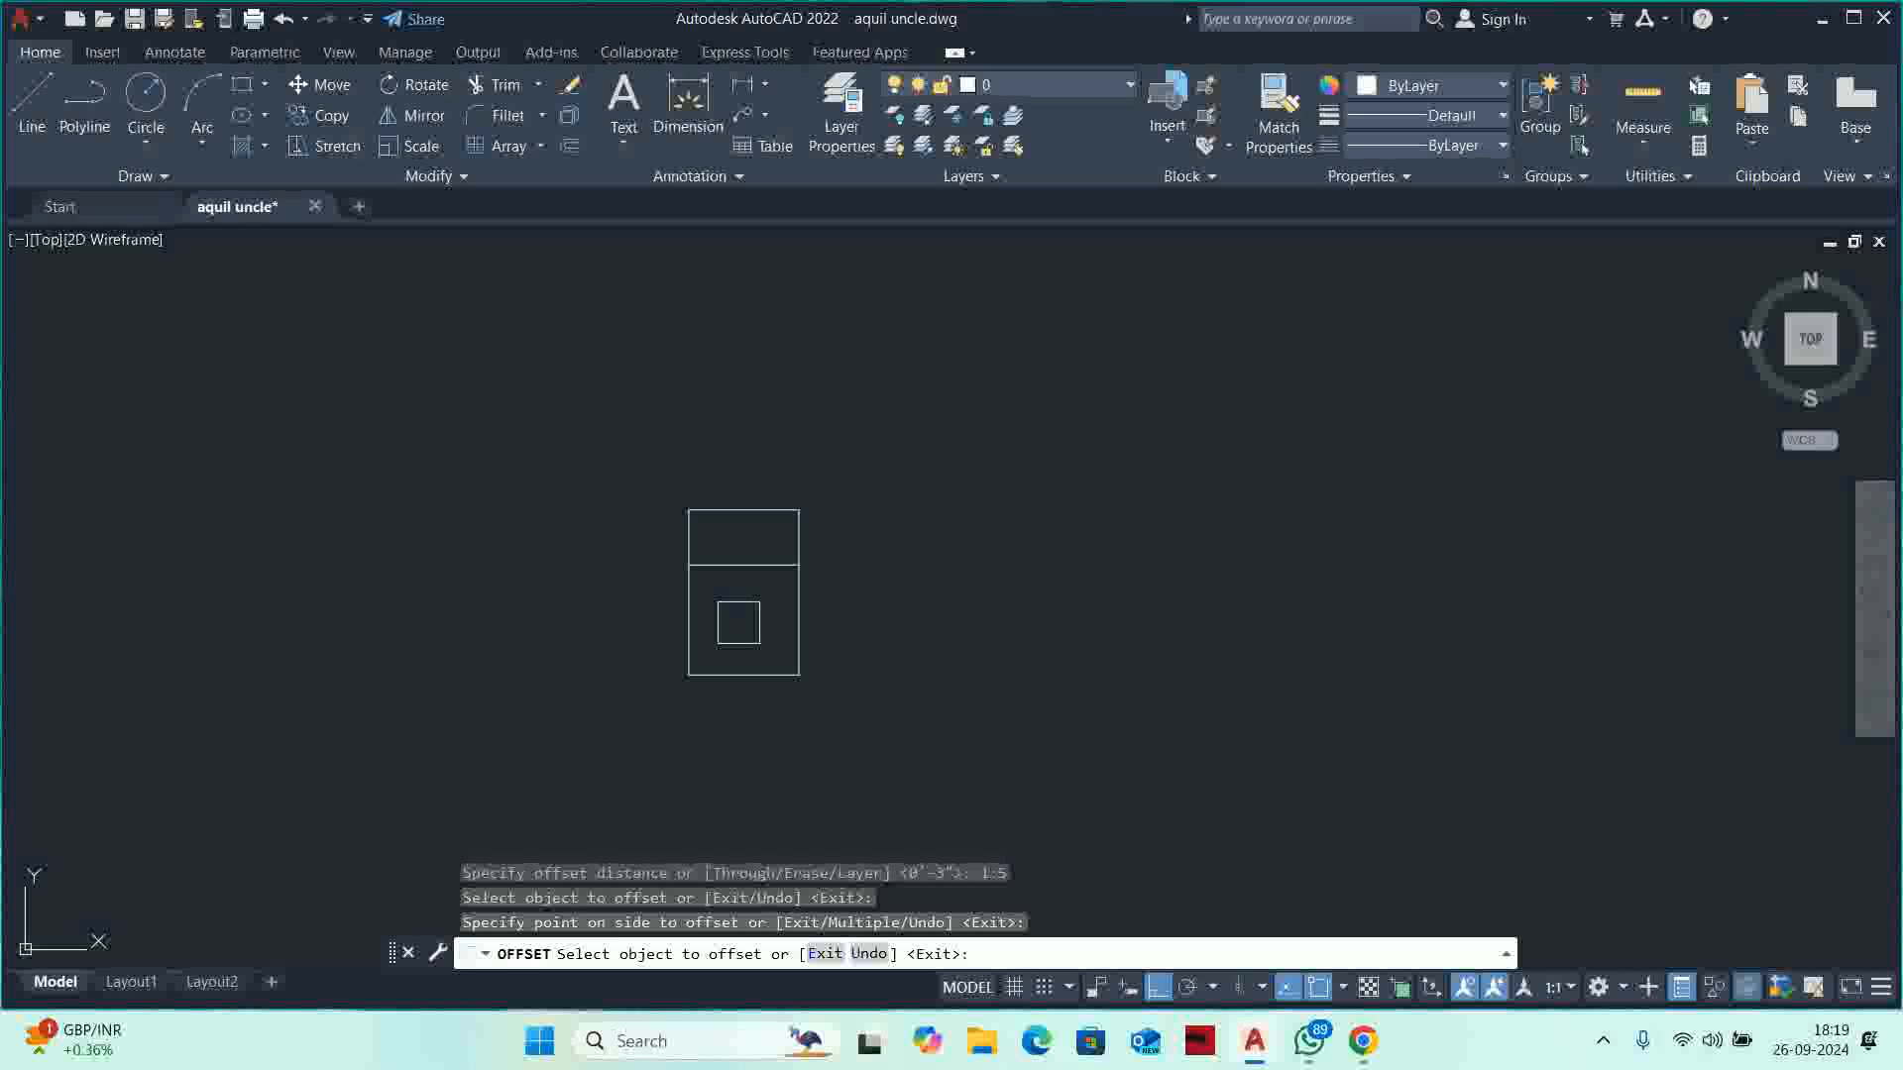
key("Return")
Offset the rectangle's right edge 0.75" inward.
key("Return")
type(".75")
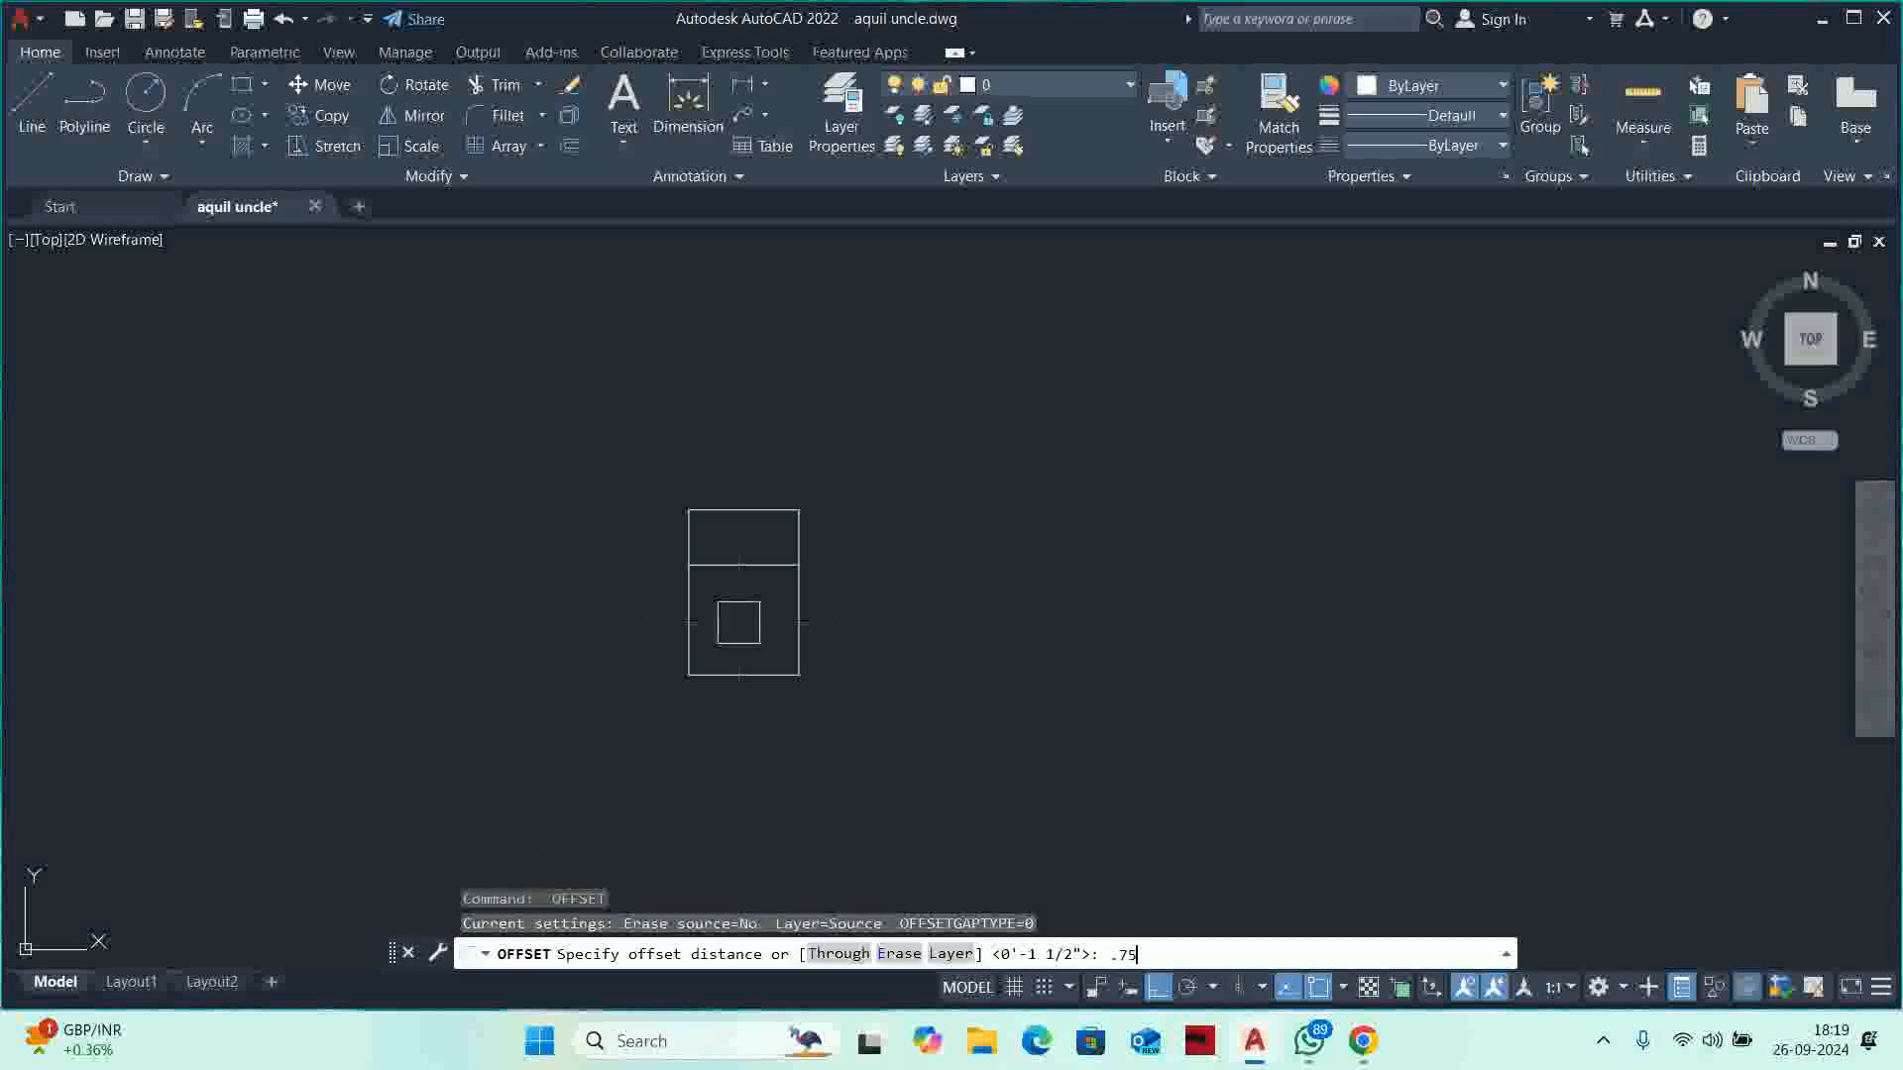
key("Return")
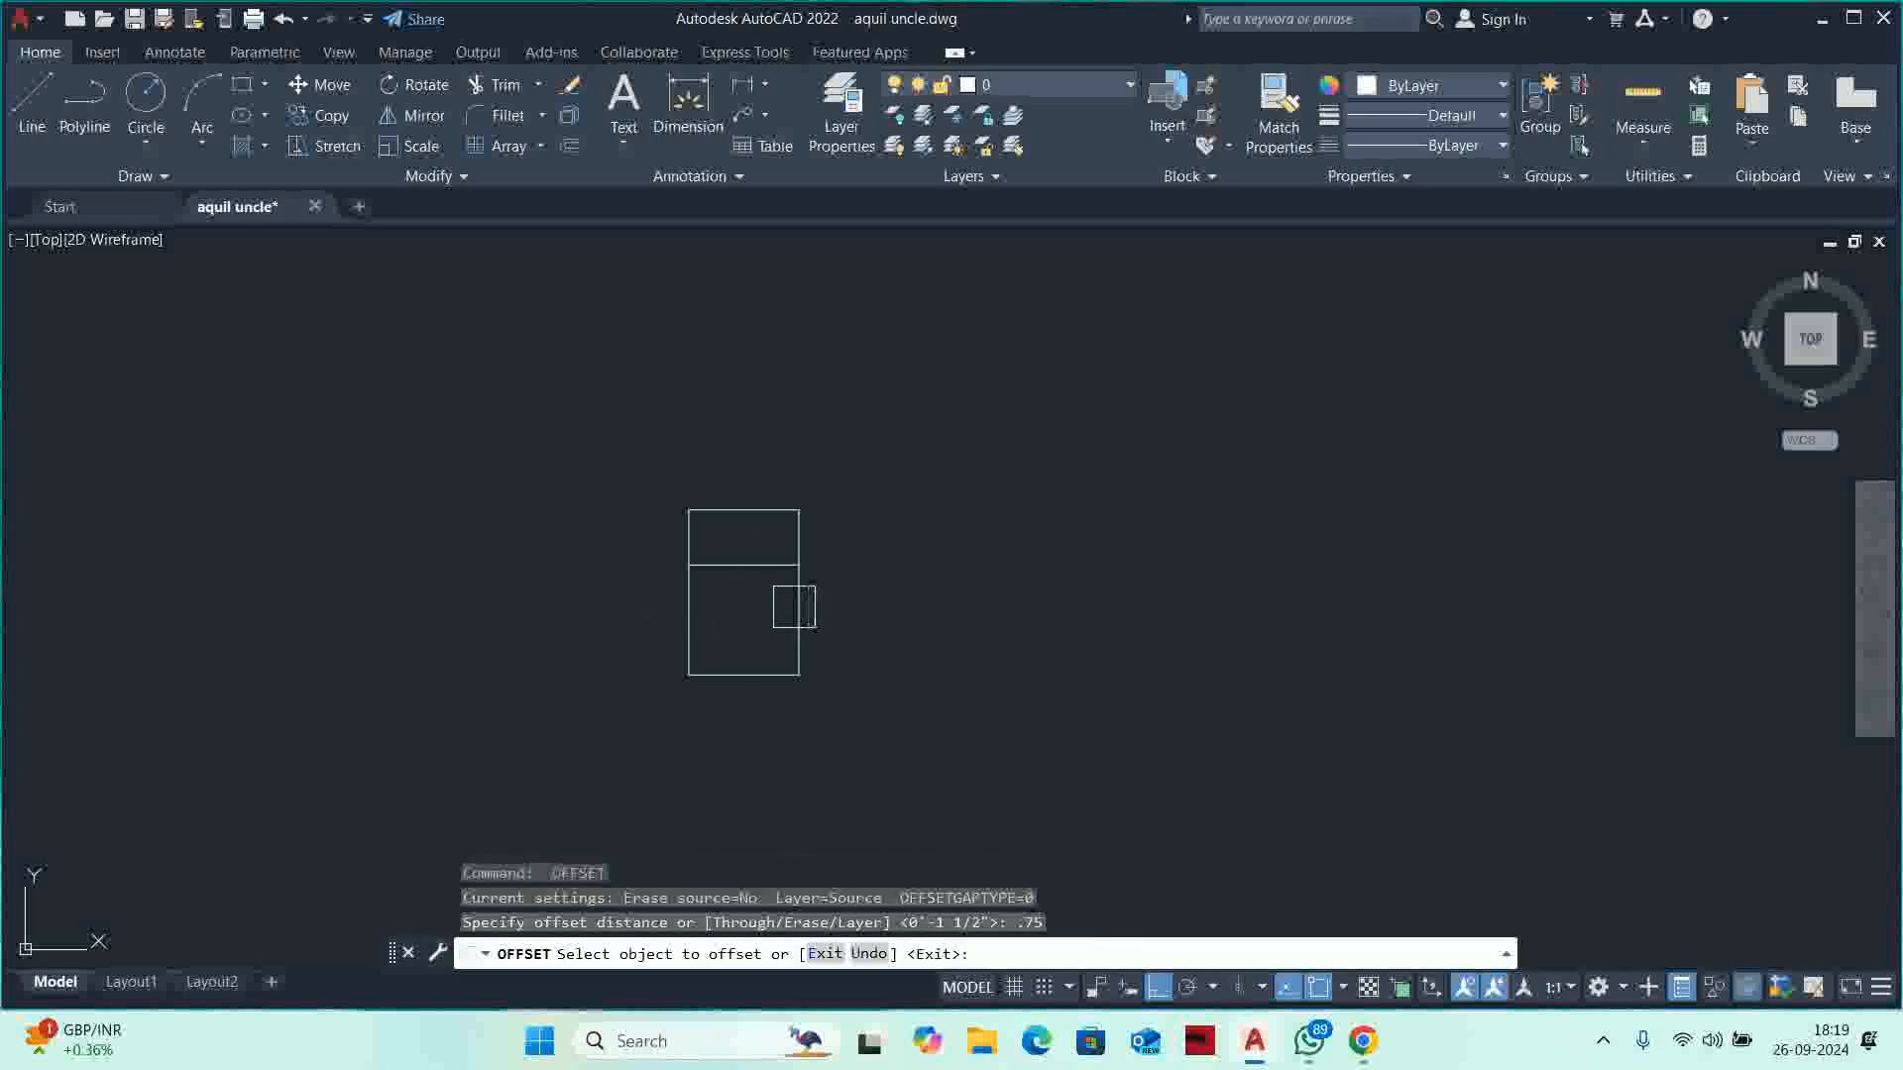
left_click(796, 607)
left_click(741, 600)
key("Return")
key("Escape")
key("Escape")
Trim the inner offset lines and the upper right corner to leave a stepped door frame profile.
scroll(760, 575, "up", 4)
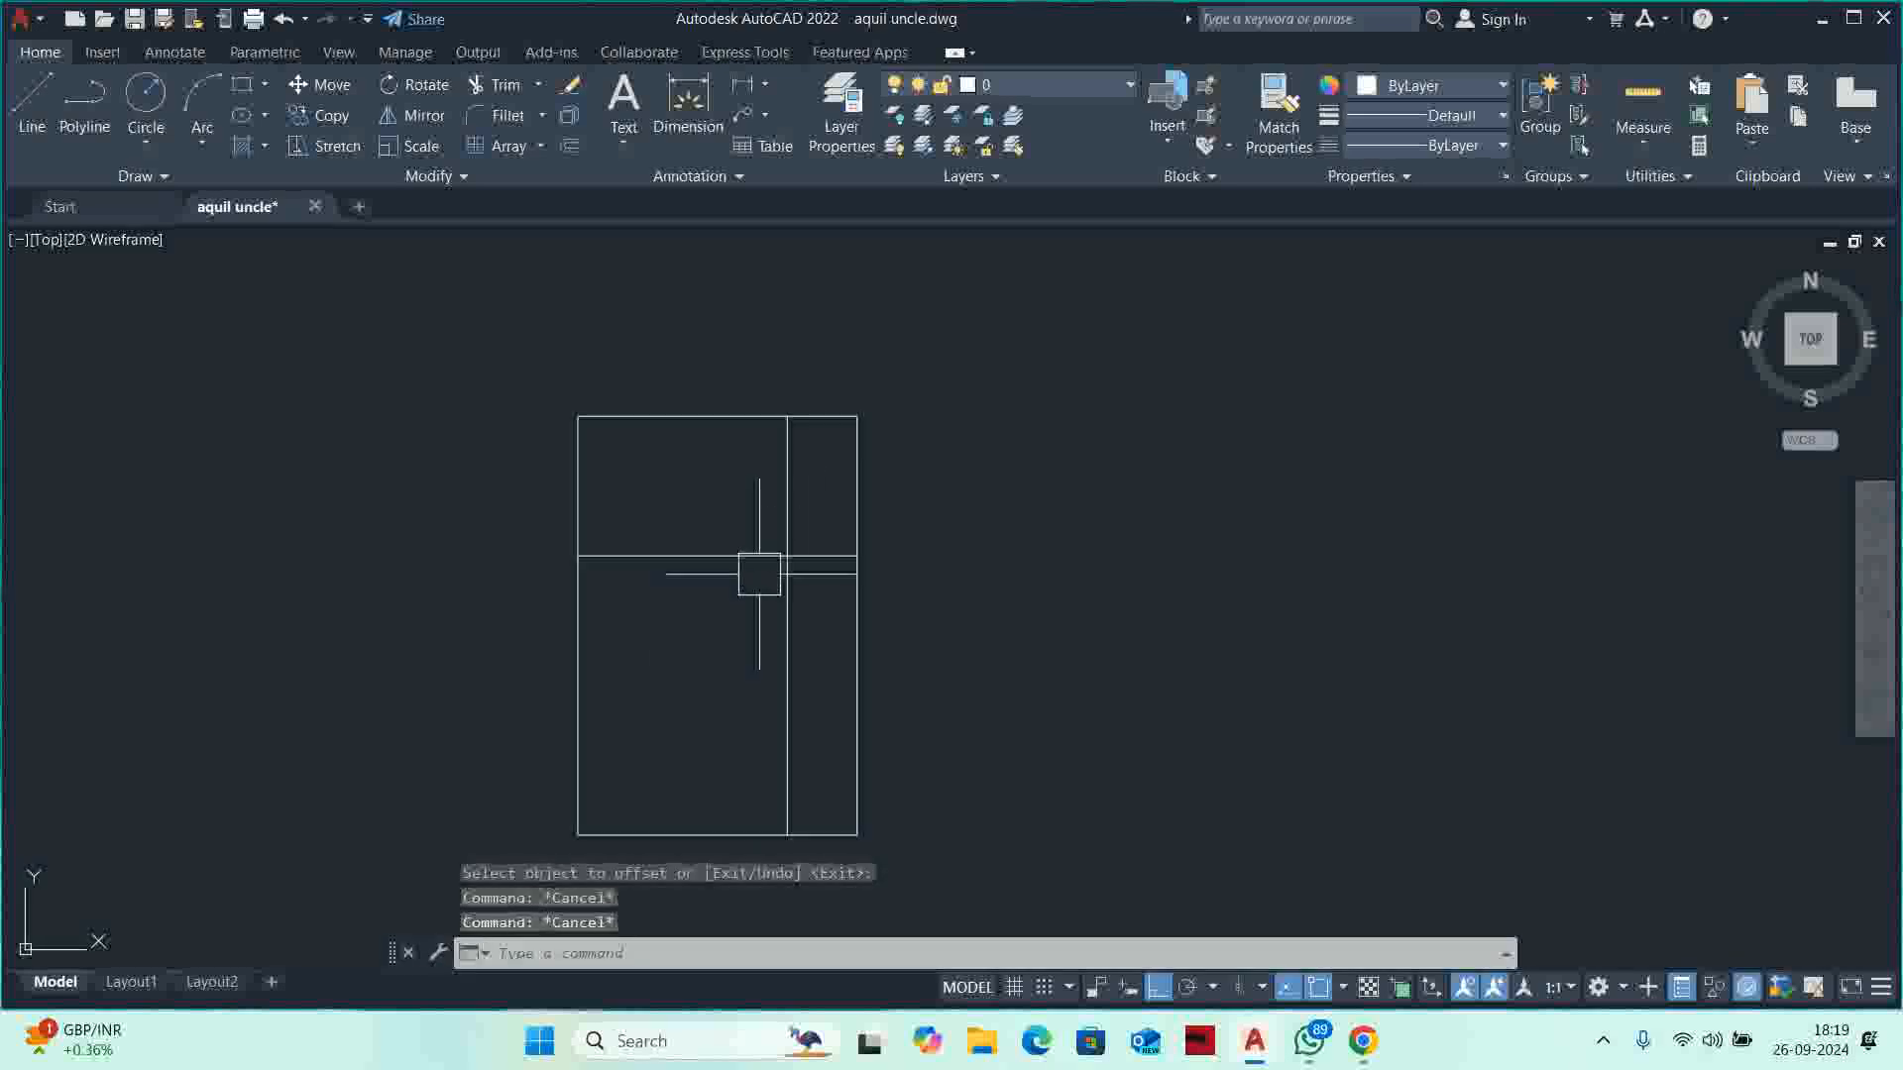
type("tr")
key("Return")
scroll(773, 560, "up", 2)
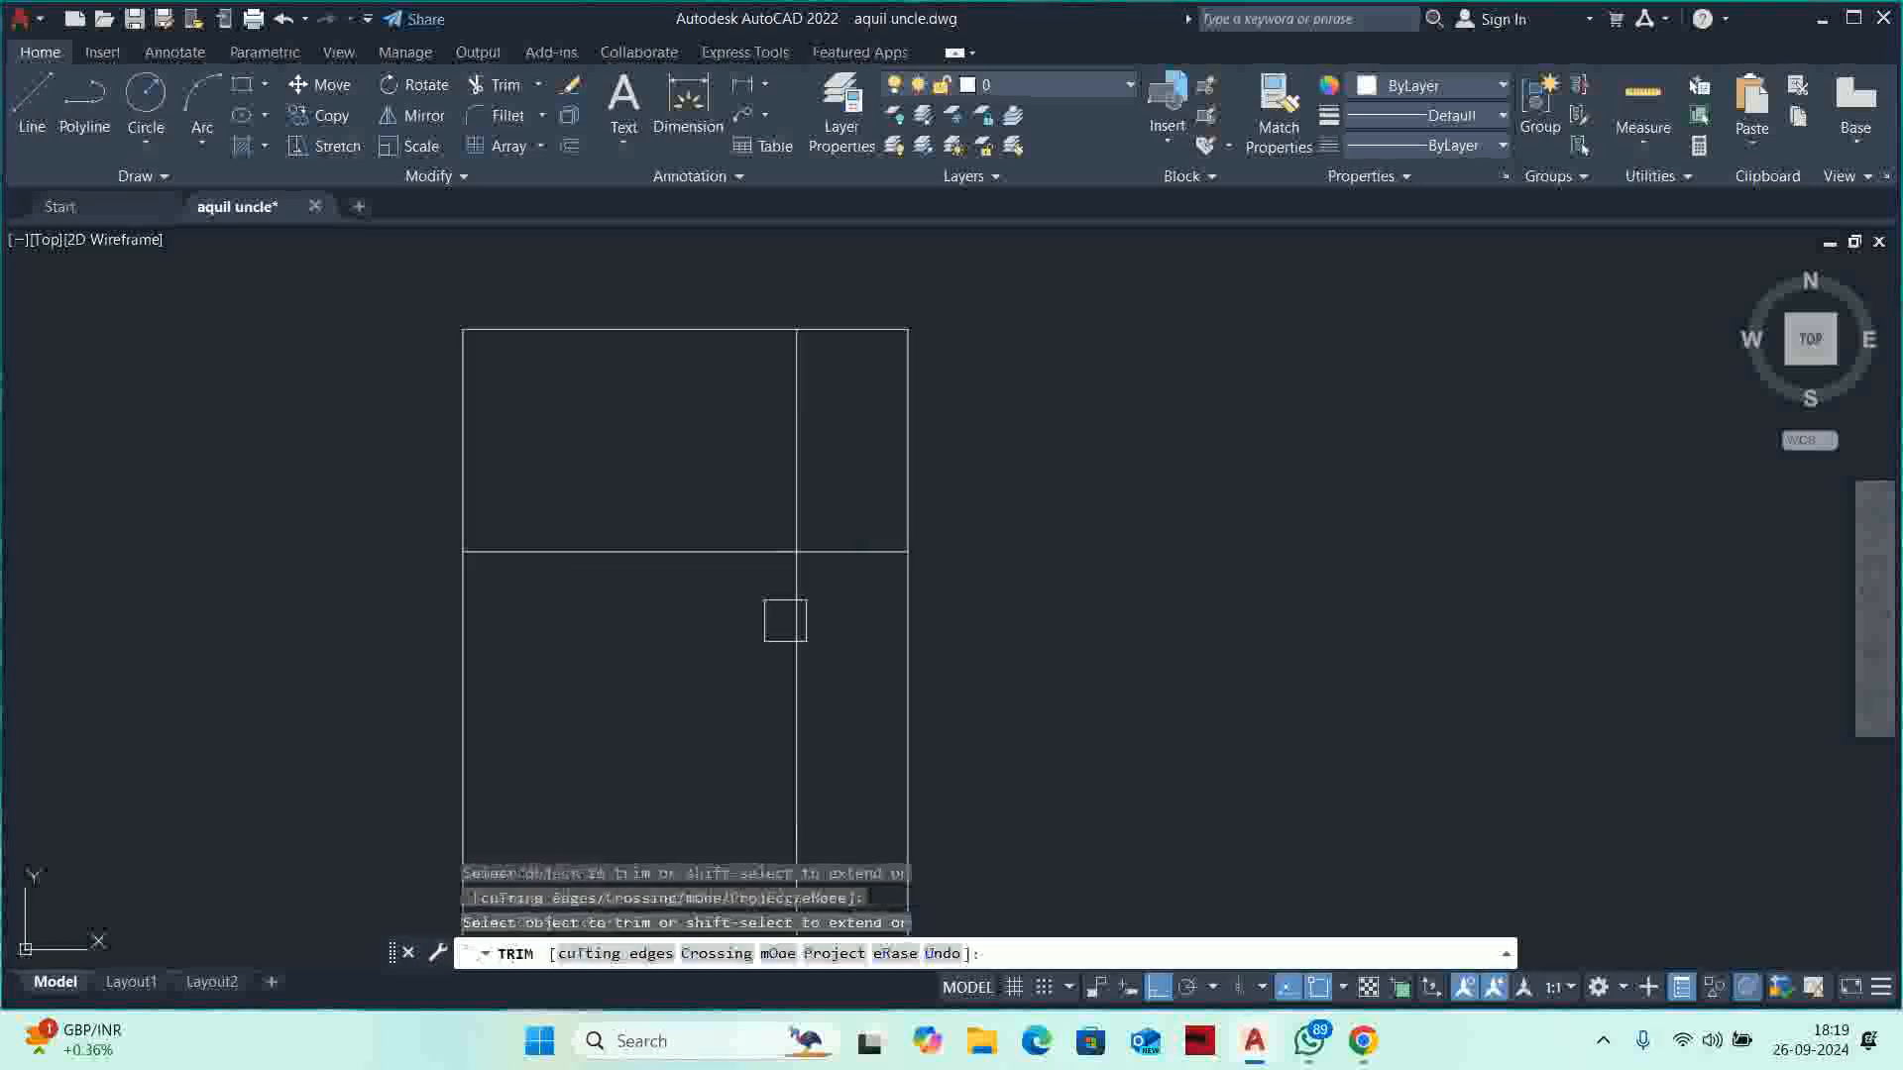
mouse_move(822, 681)
left_mouse_down()
mouse_move(765, 525)
mouse_move(708, 524)
left_mouse_up()
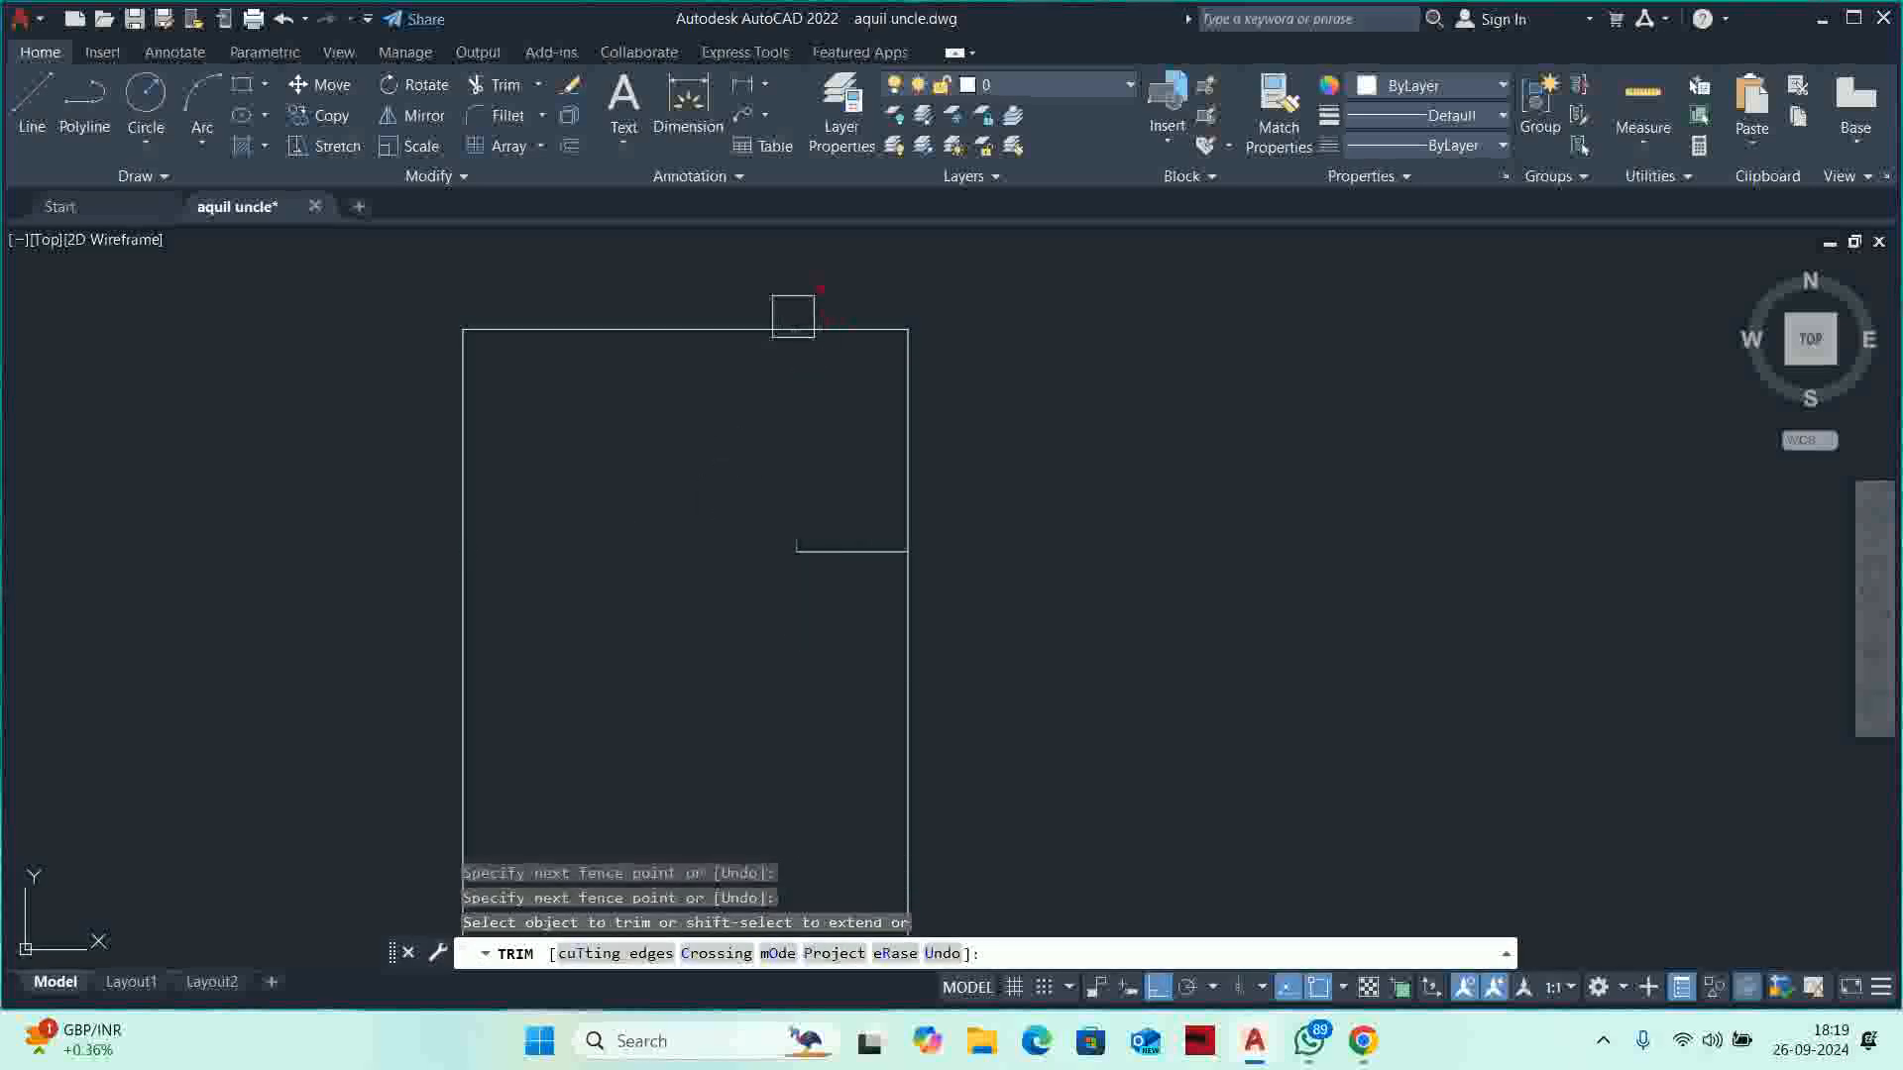
mouse_move(793, 317)
left_mouse_down()
mouse_move(799, 300)
mouse_move(942, 426)
left_mouse_up()
key("Escape")
scroll(937, 446, "down", 3)
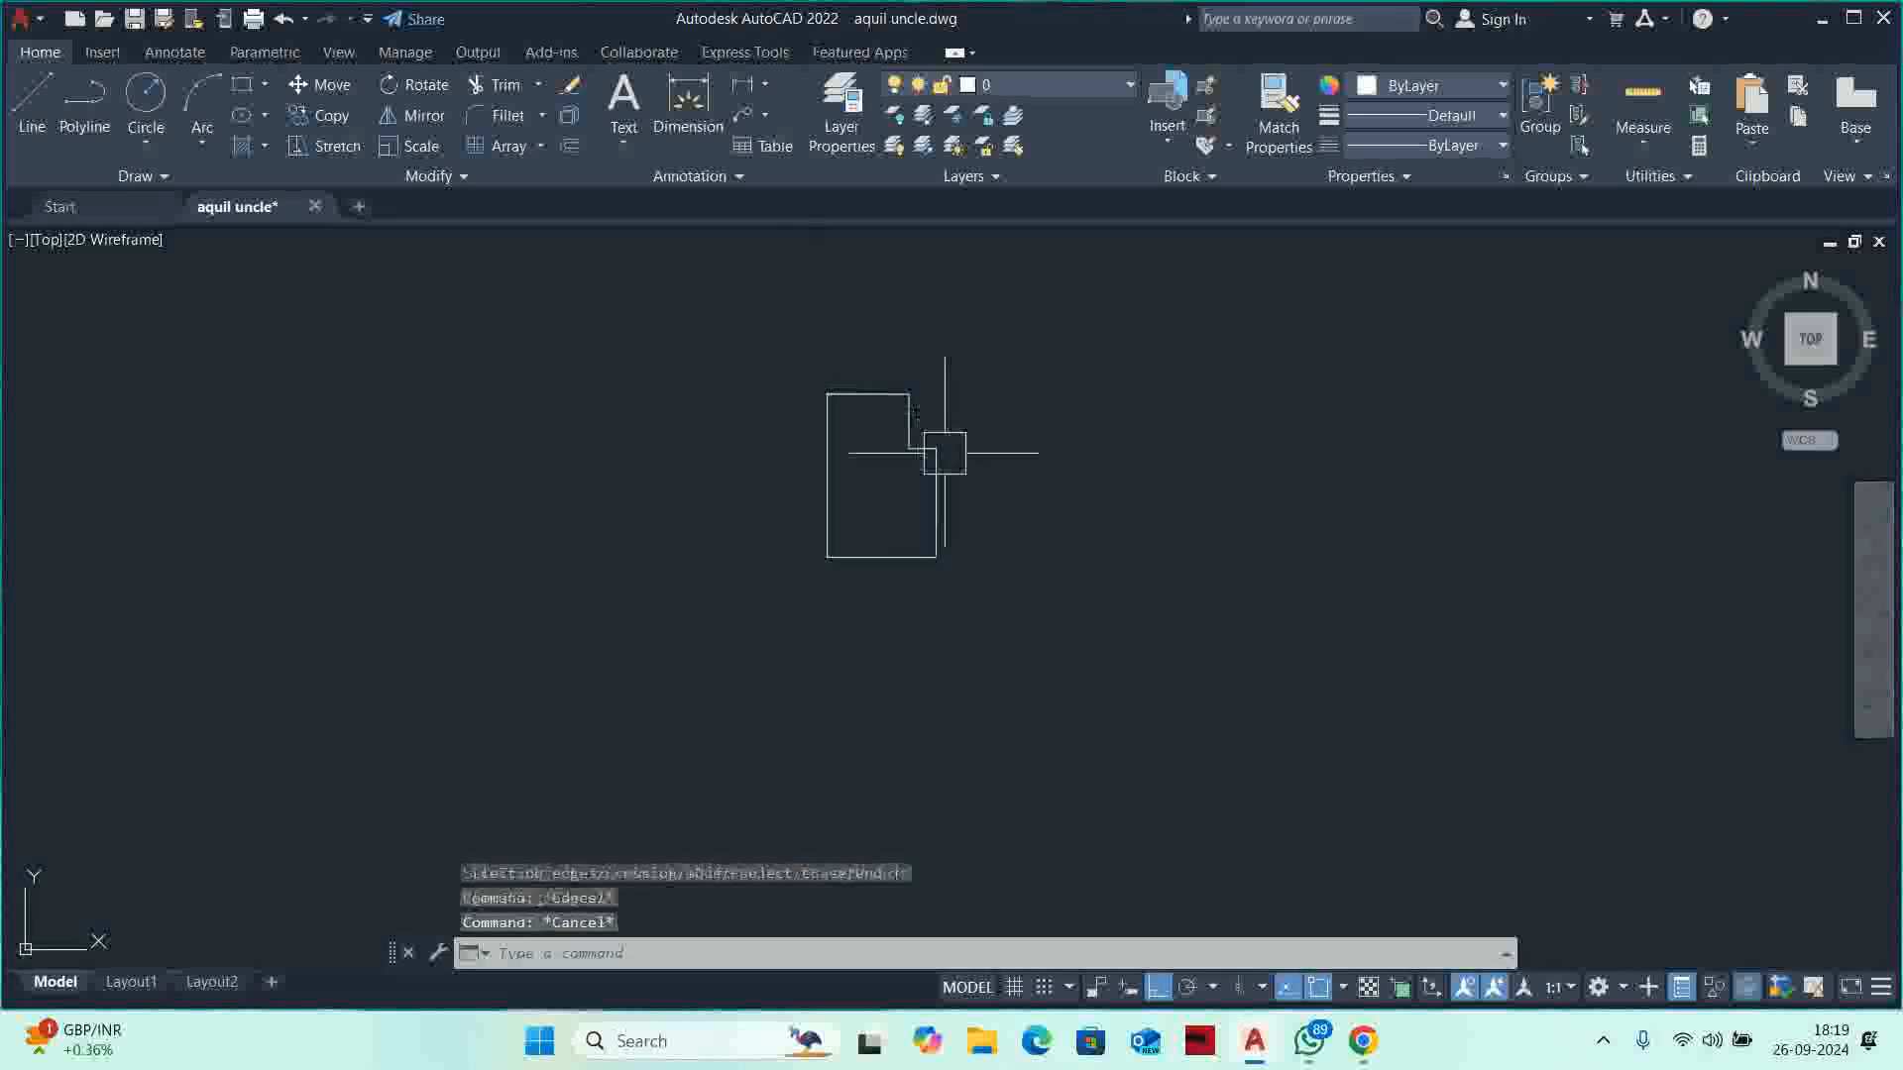
key("Escape")
key("Escape")
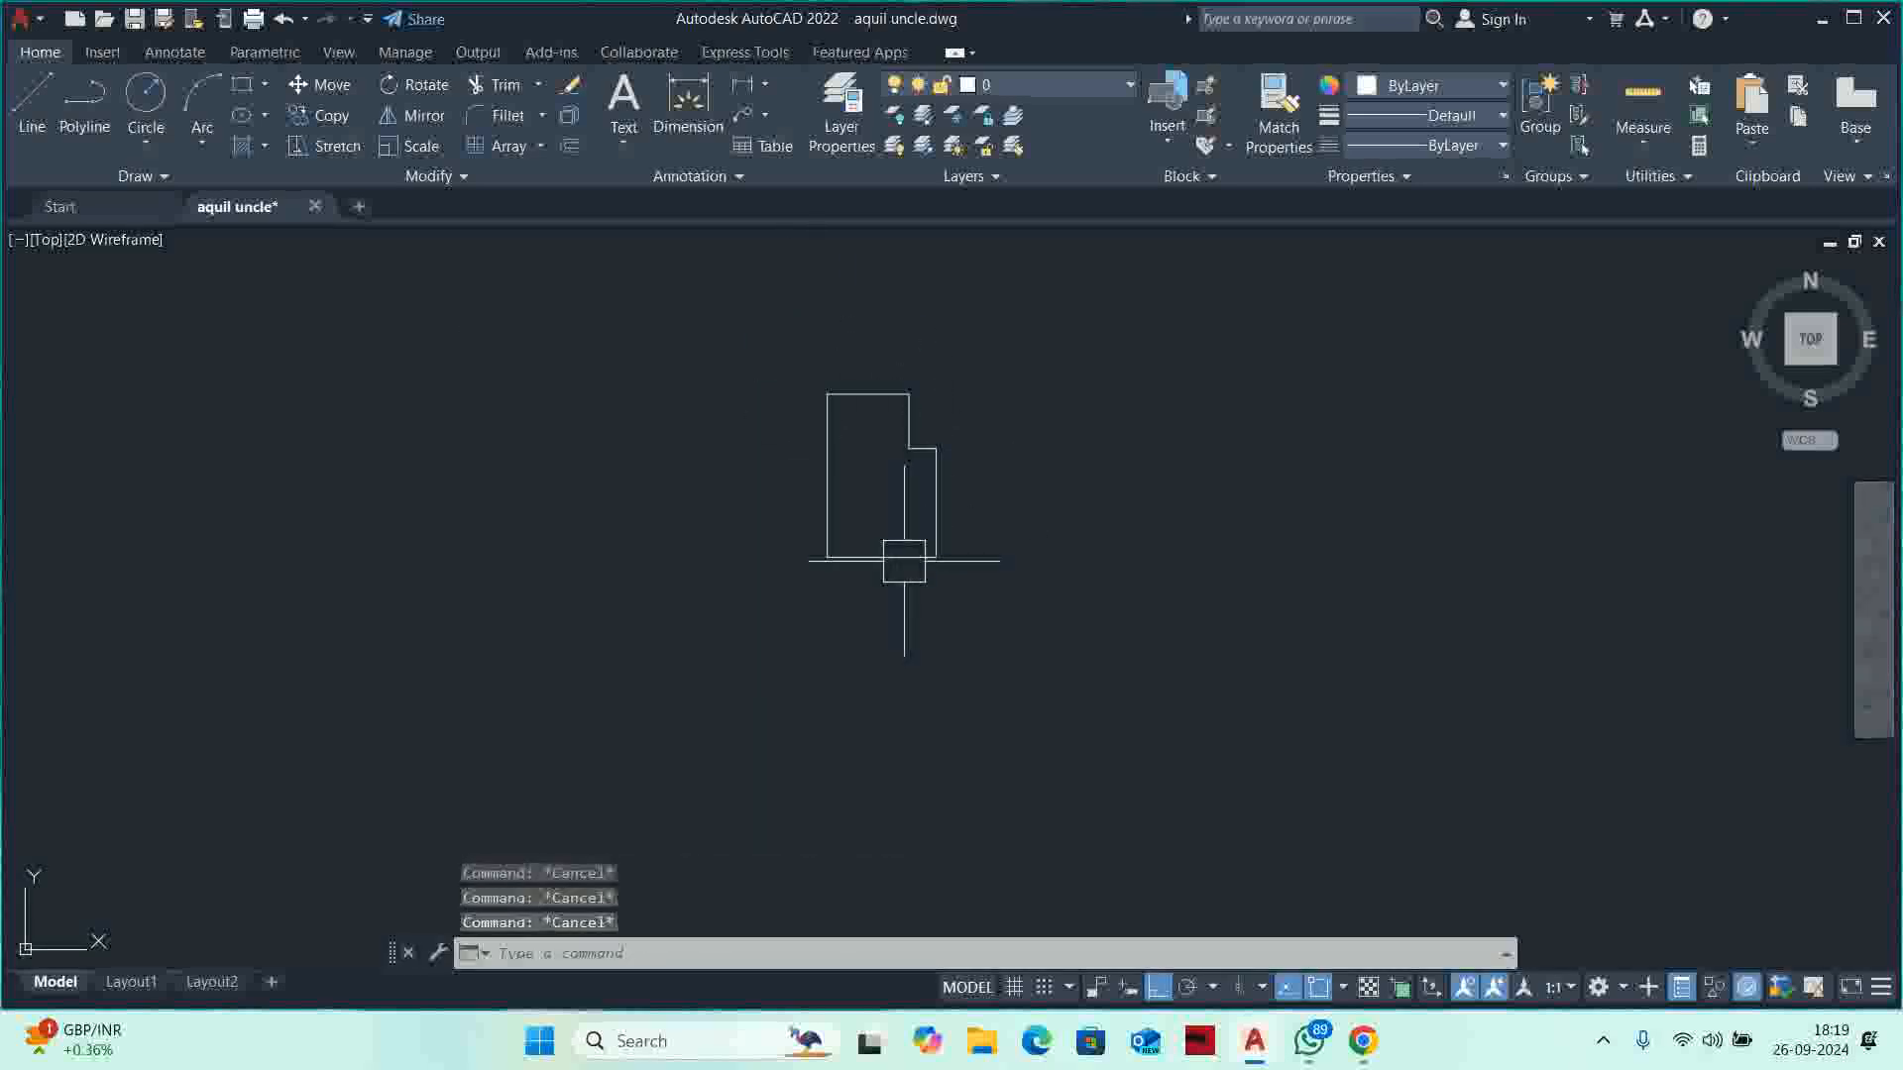
scroll(897, 565, "down", 2)
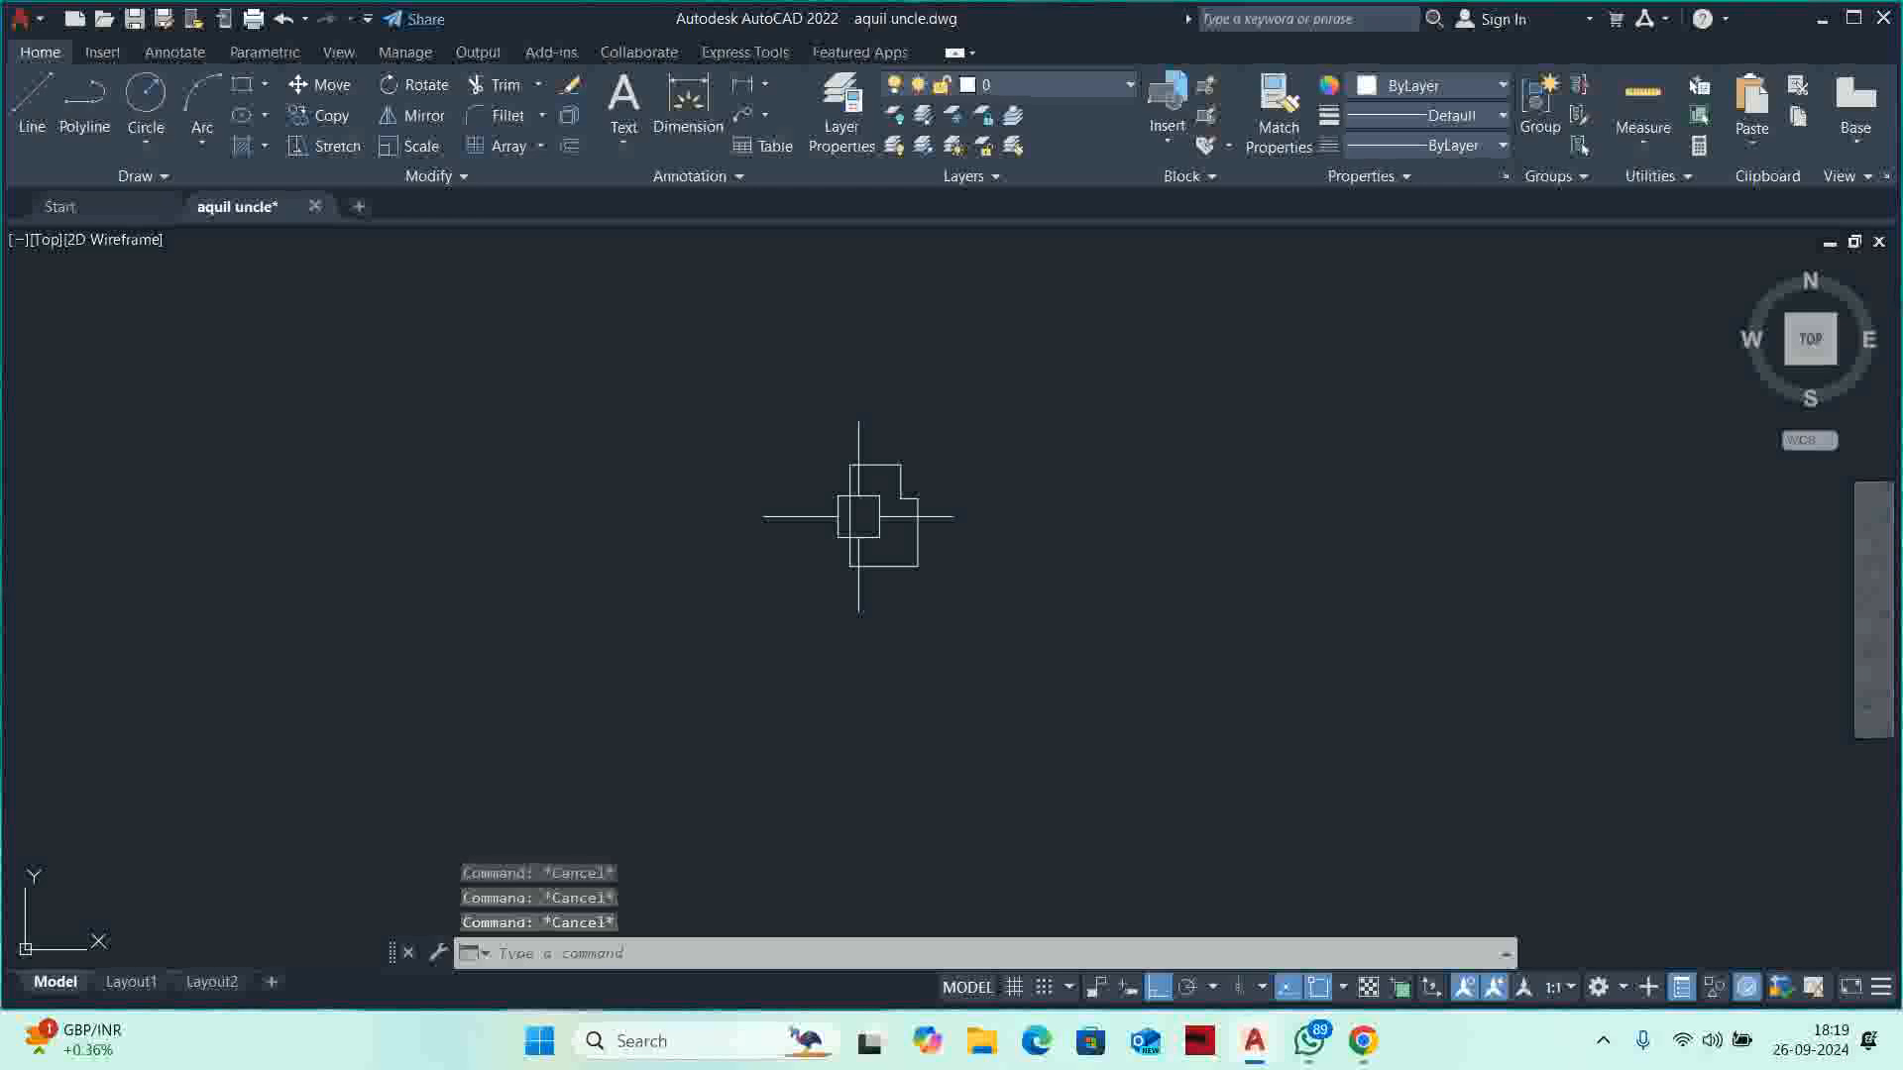
type("rec")
key("Return")
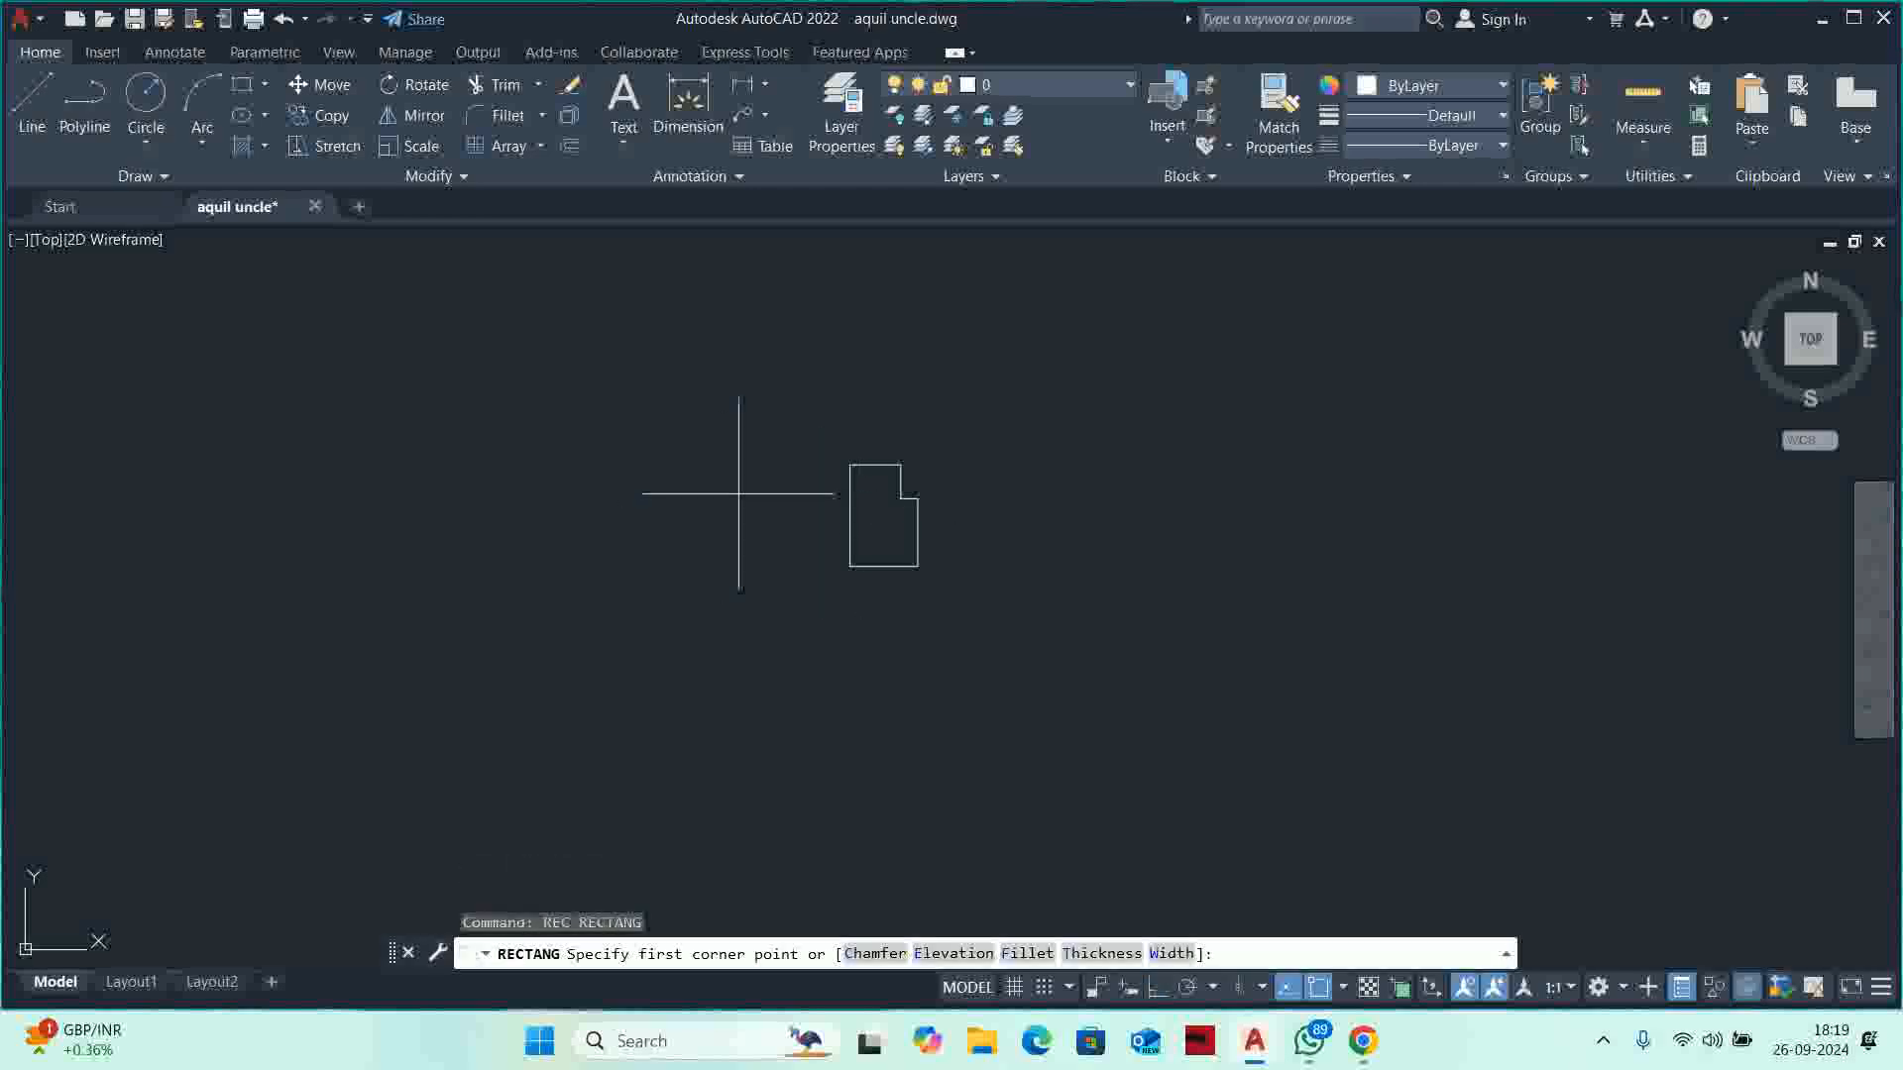
scroll(901, 460, "up", 5)
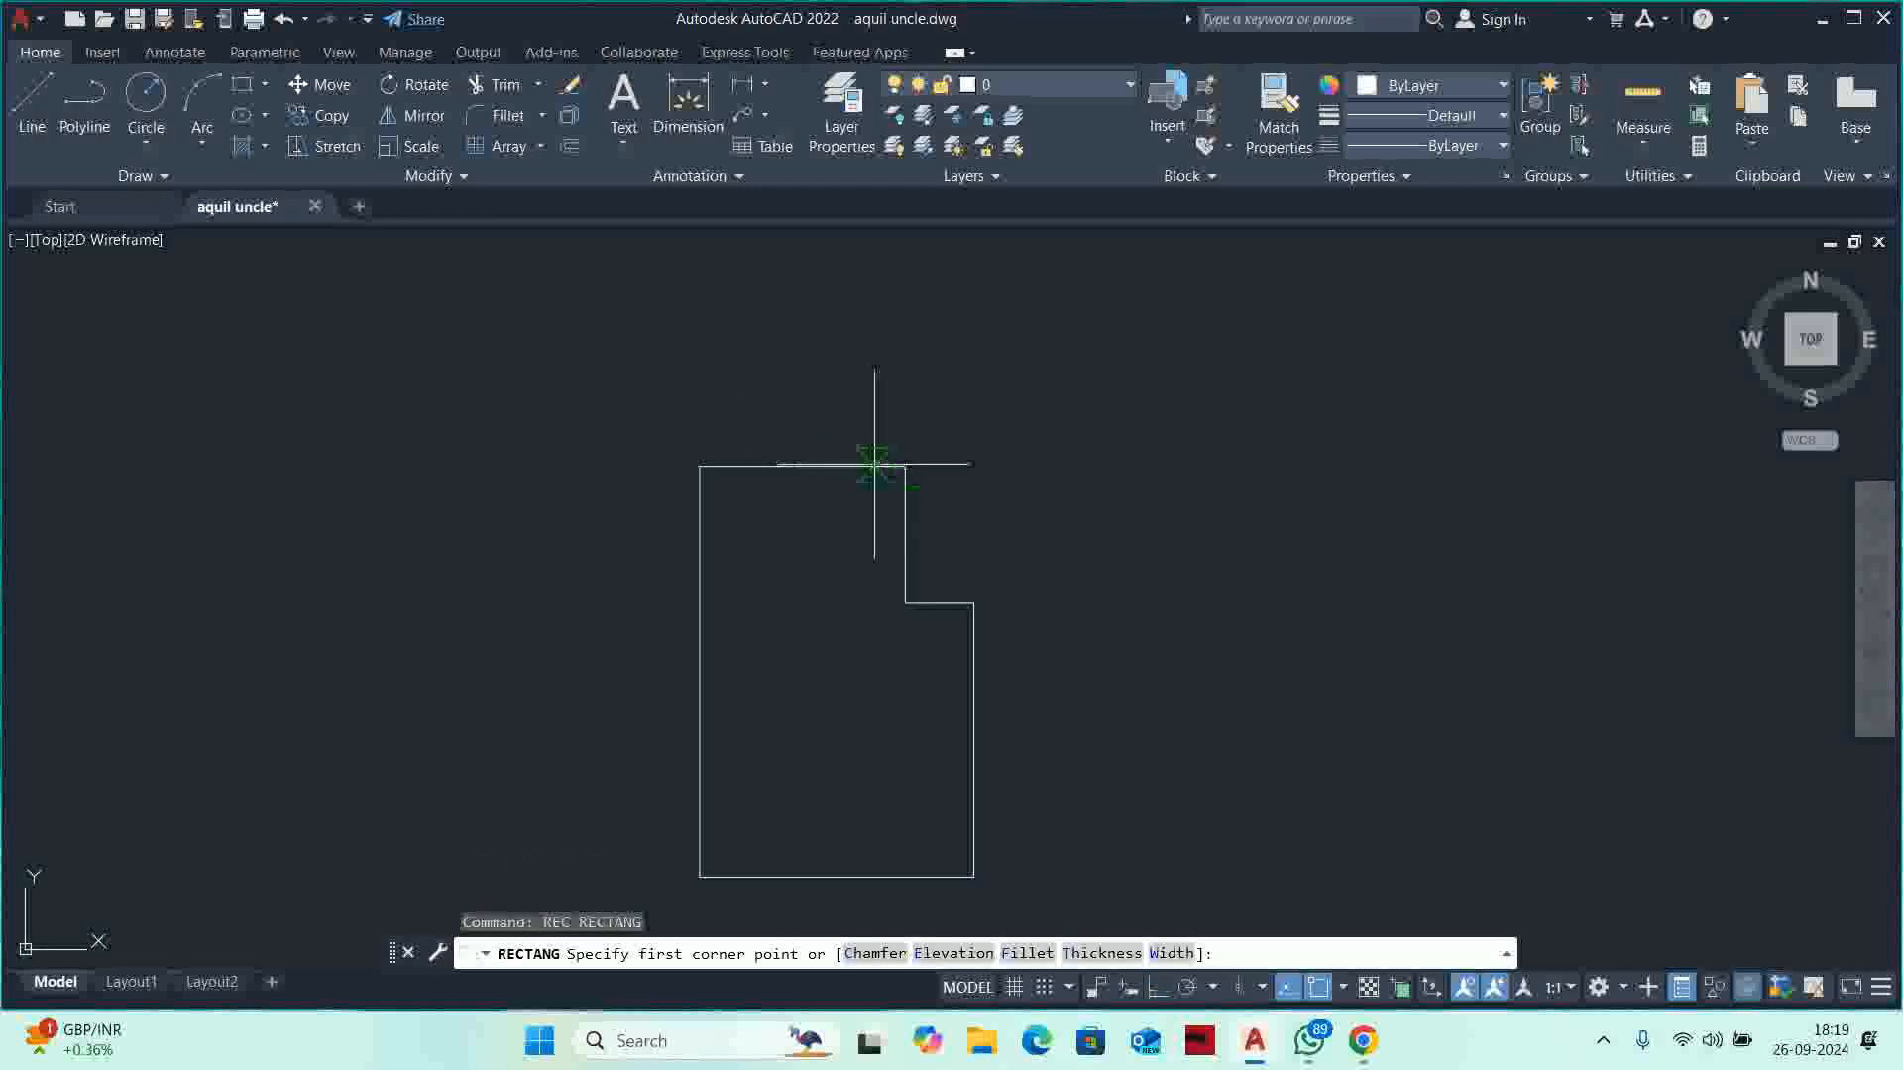
left_click(901, 466)
key("Escape")
Draw a 4" by 0.5" rectangle from the frame profile's upper right corner, extending left along the inside of its top edge.
scroll(897, 462, "up", 5)
key("Return")
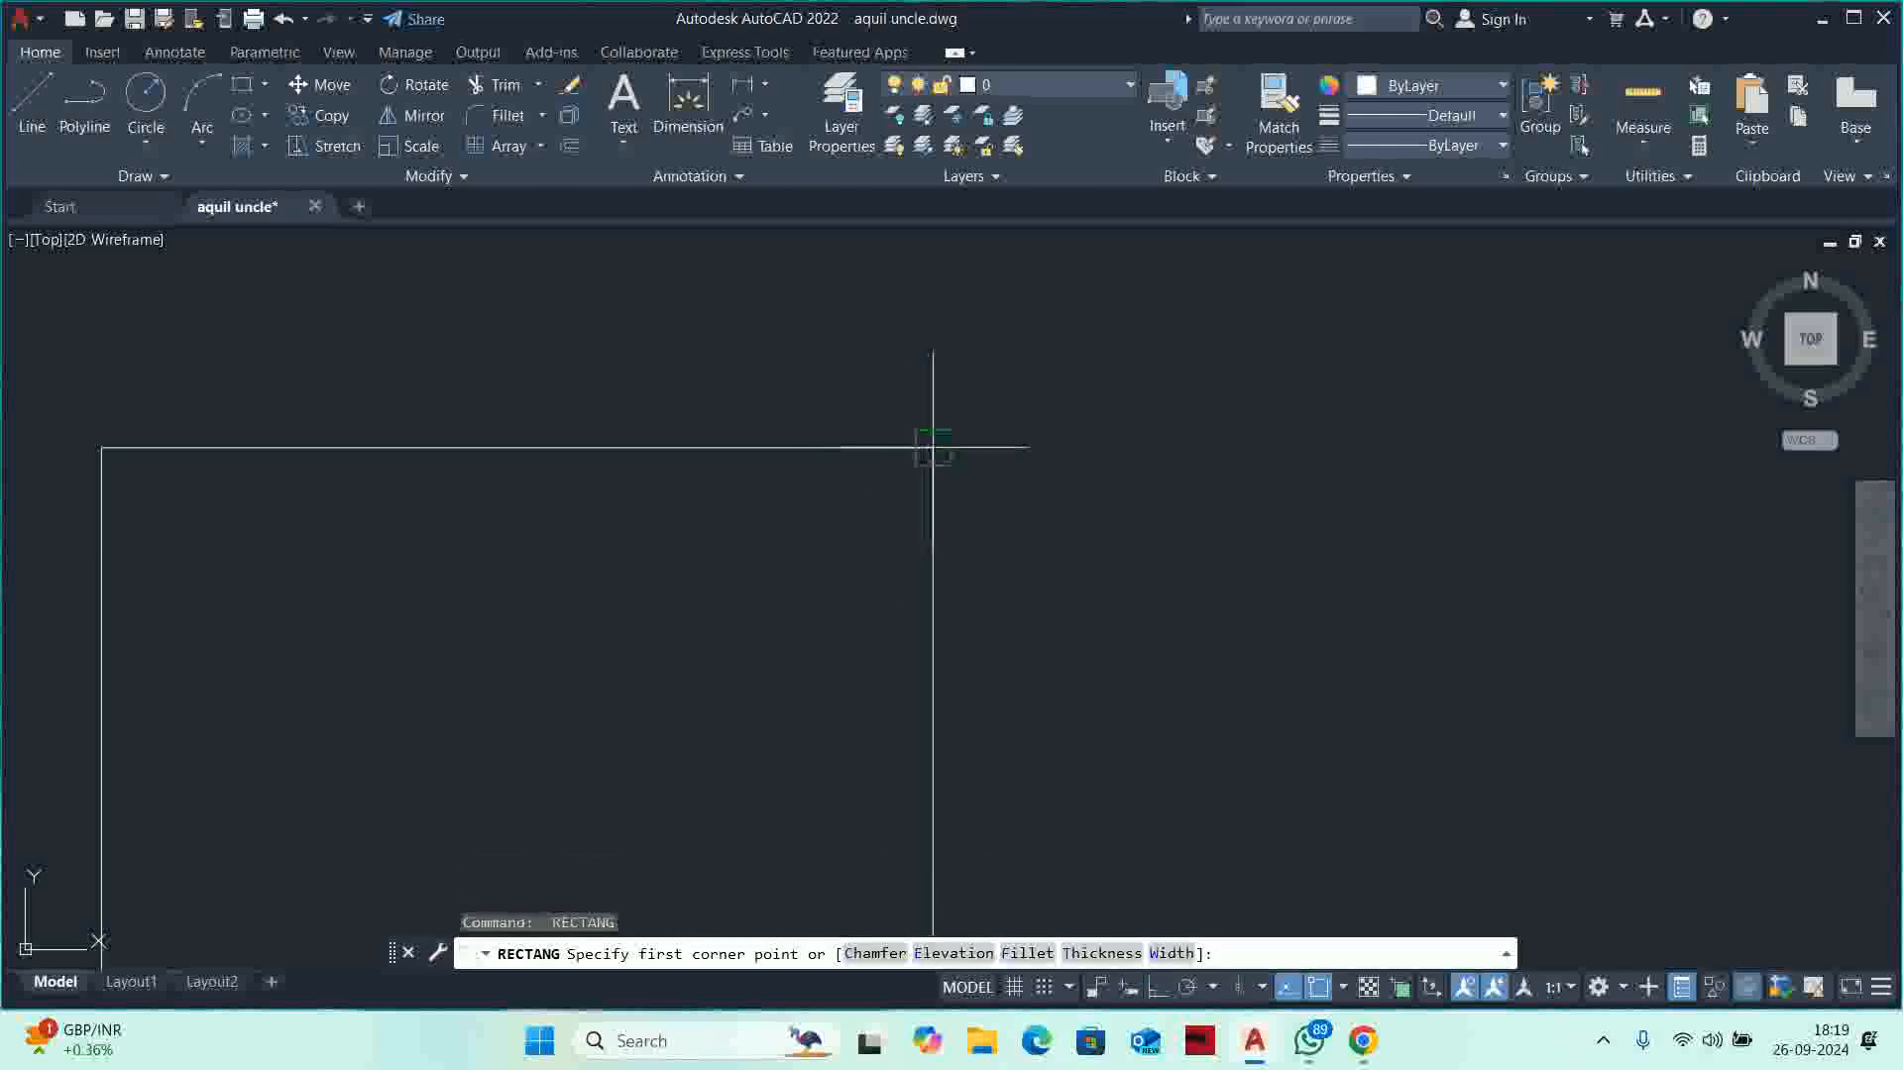
left_click(933, 448)
type("d")
key("Return")
scroll(820, 424, "down", 7)
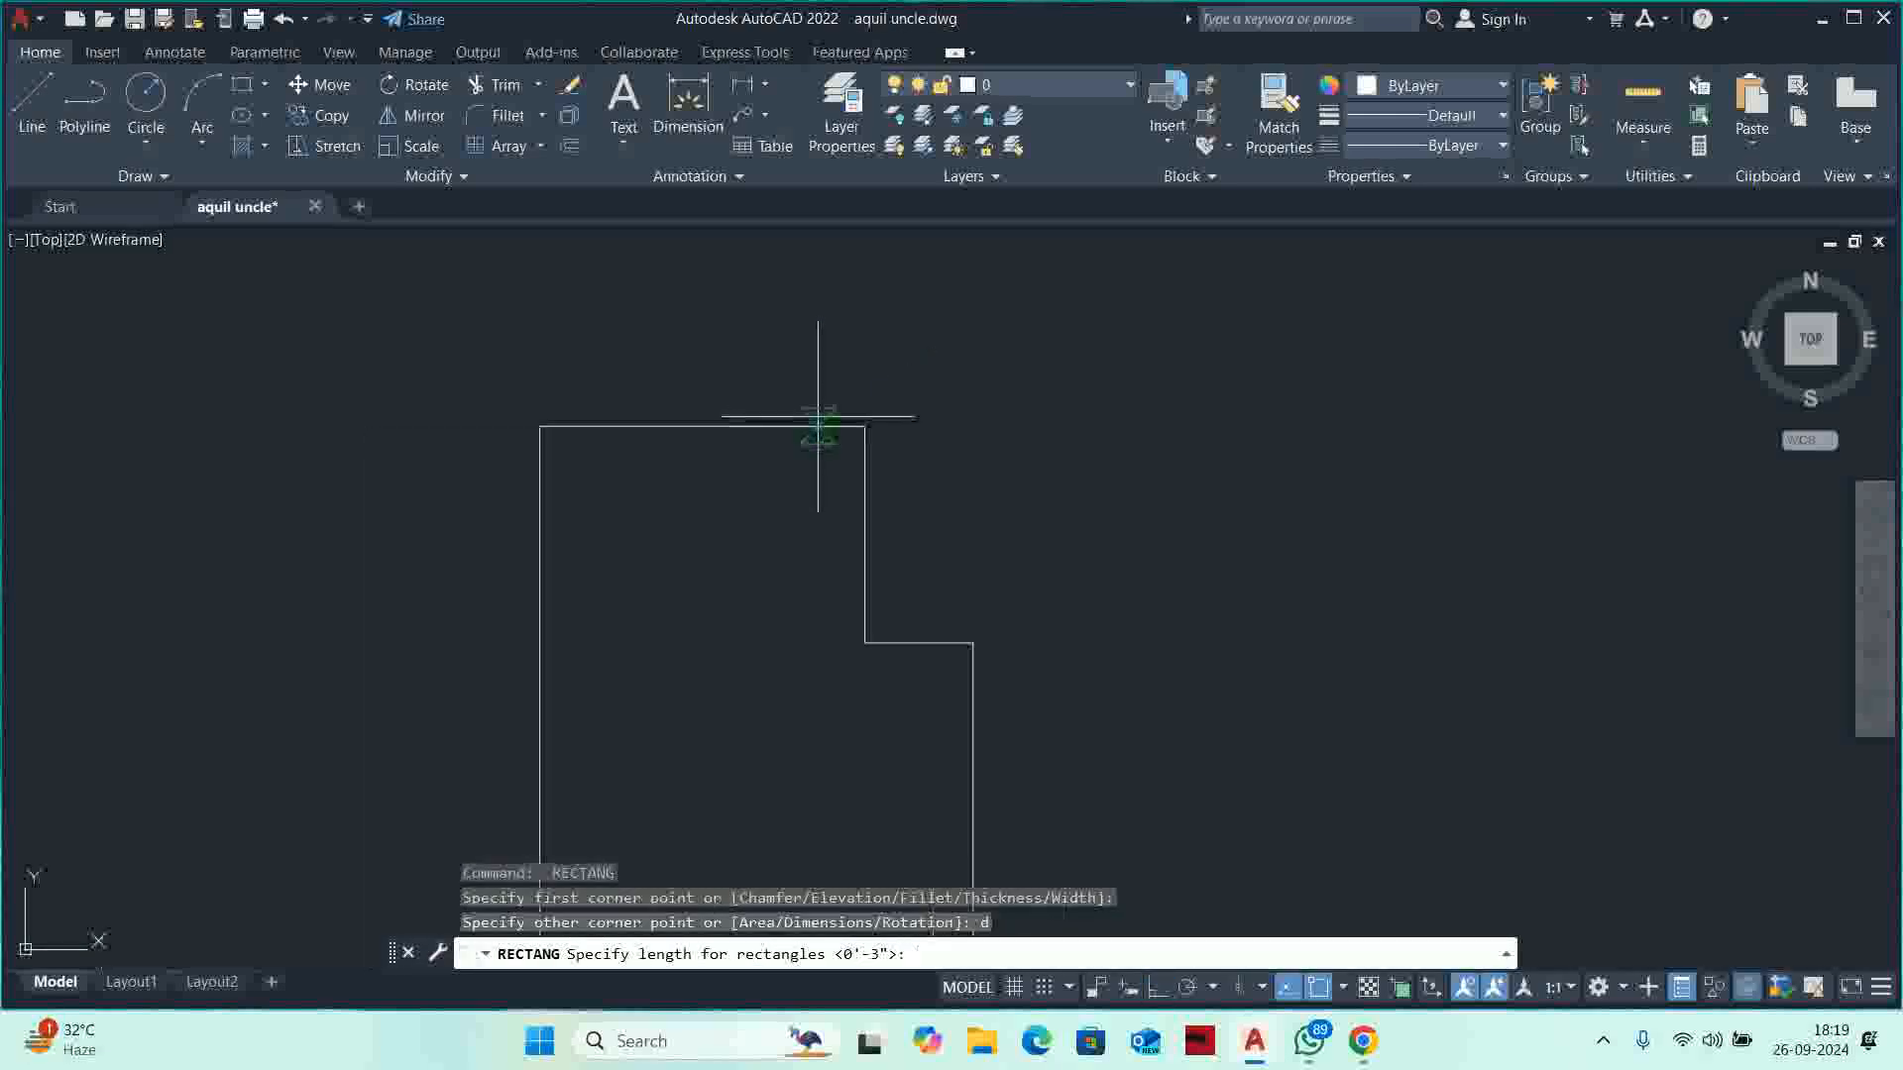
middle_click_drag(820, 458, 838, 603)
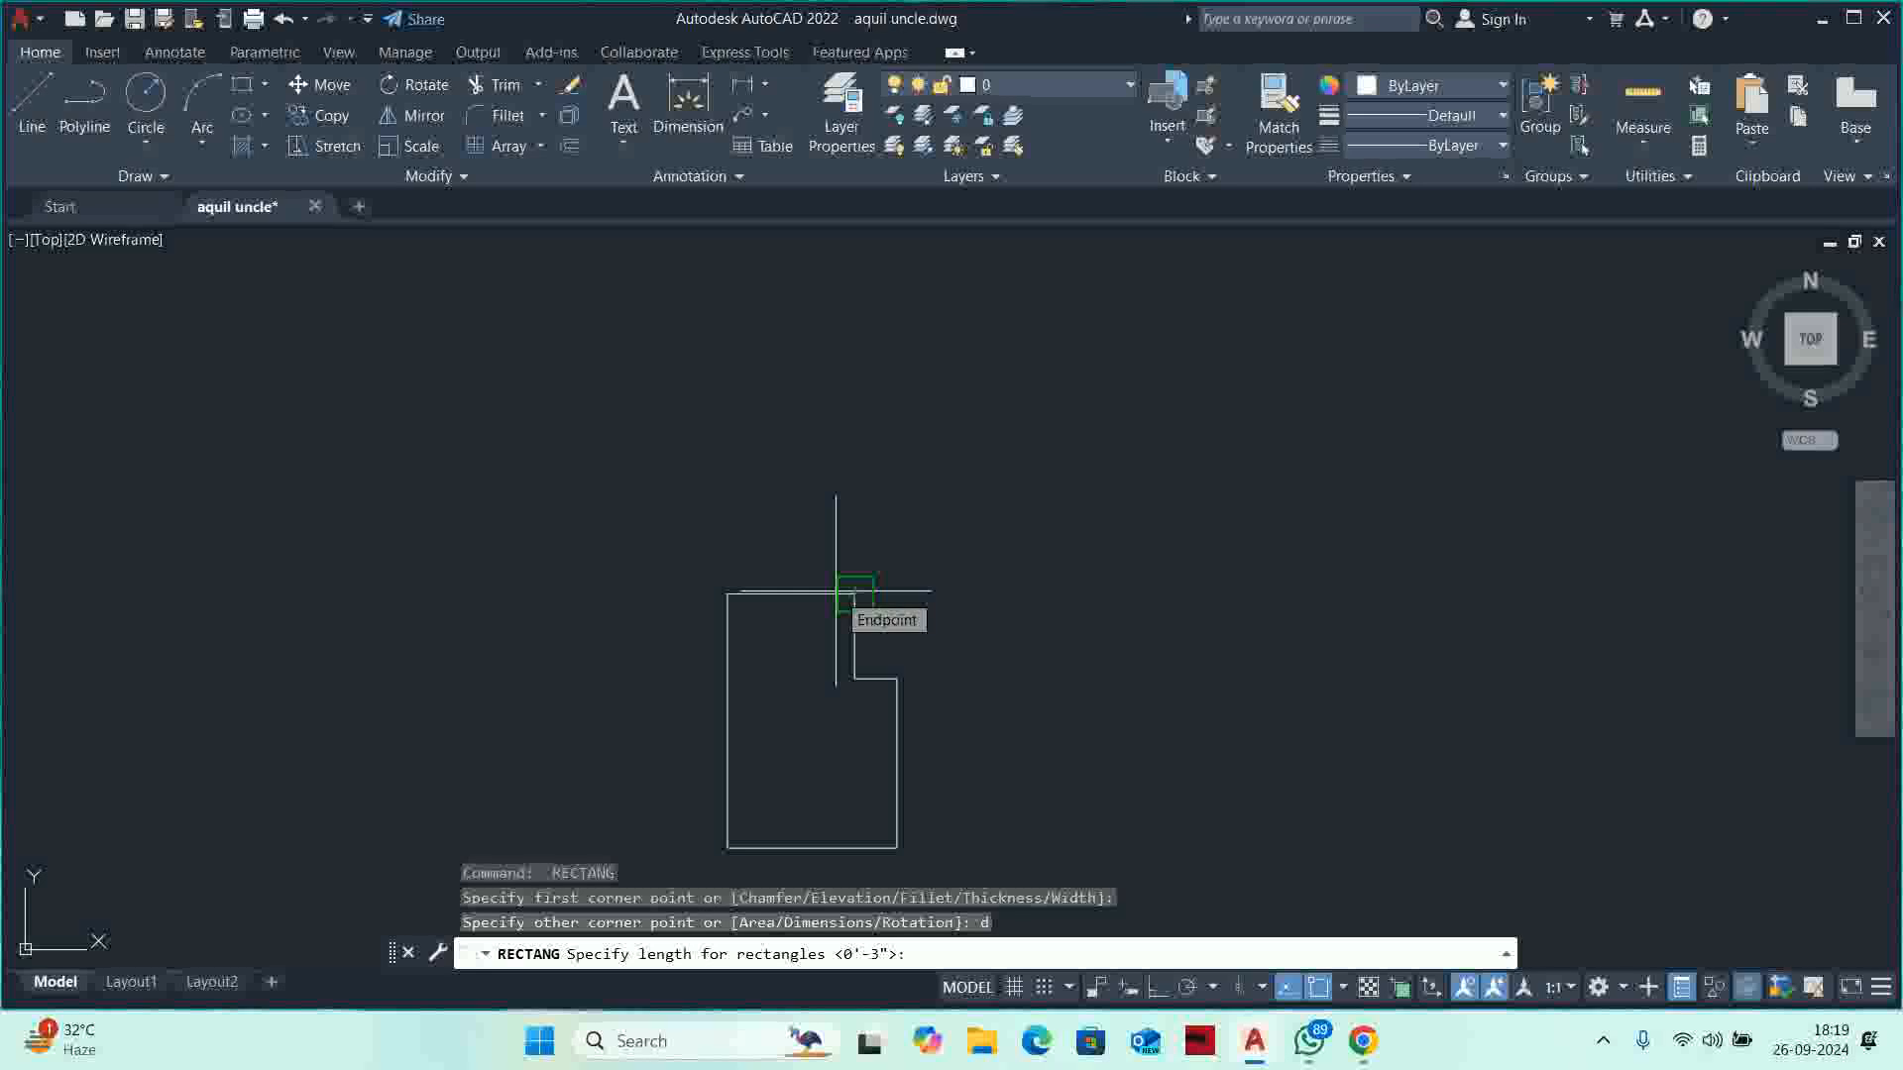
type("4")
key("Return")
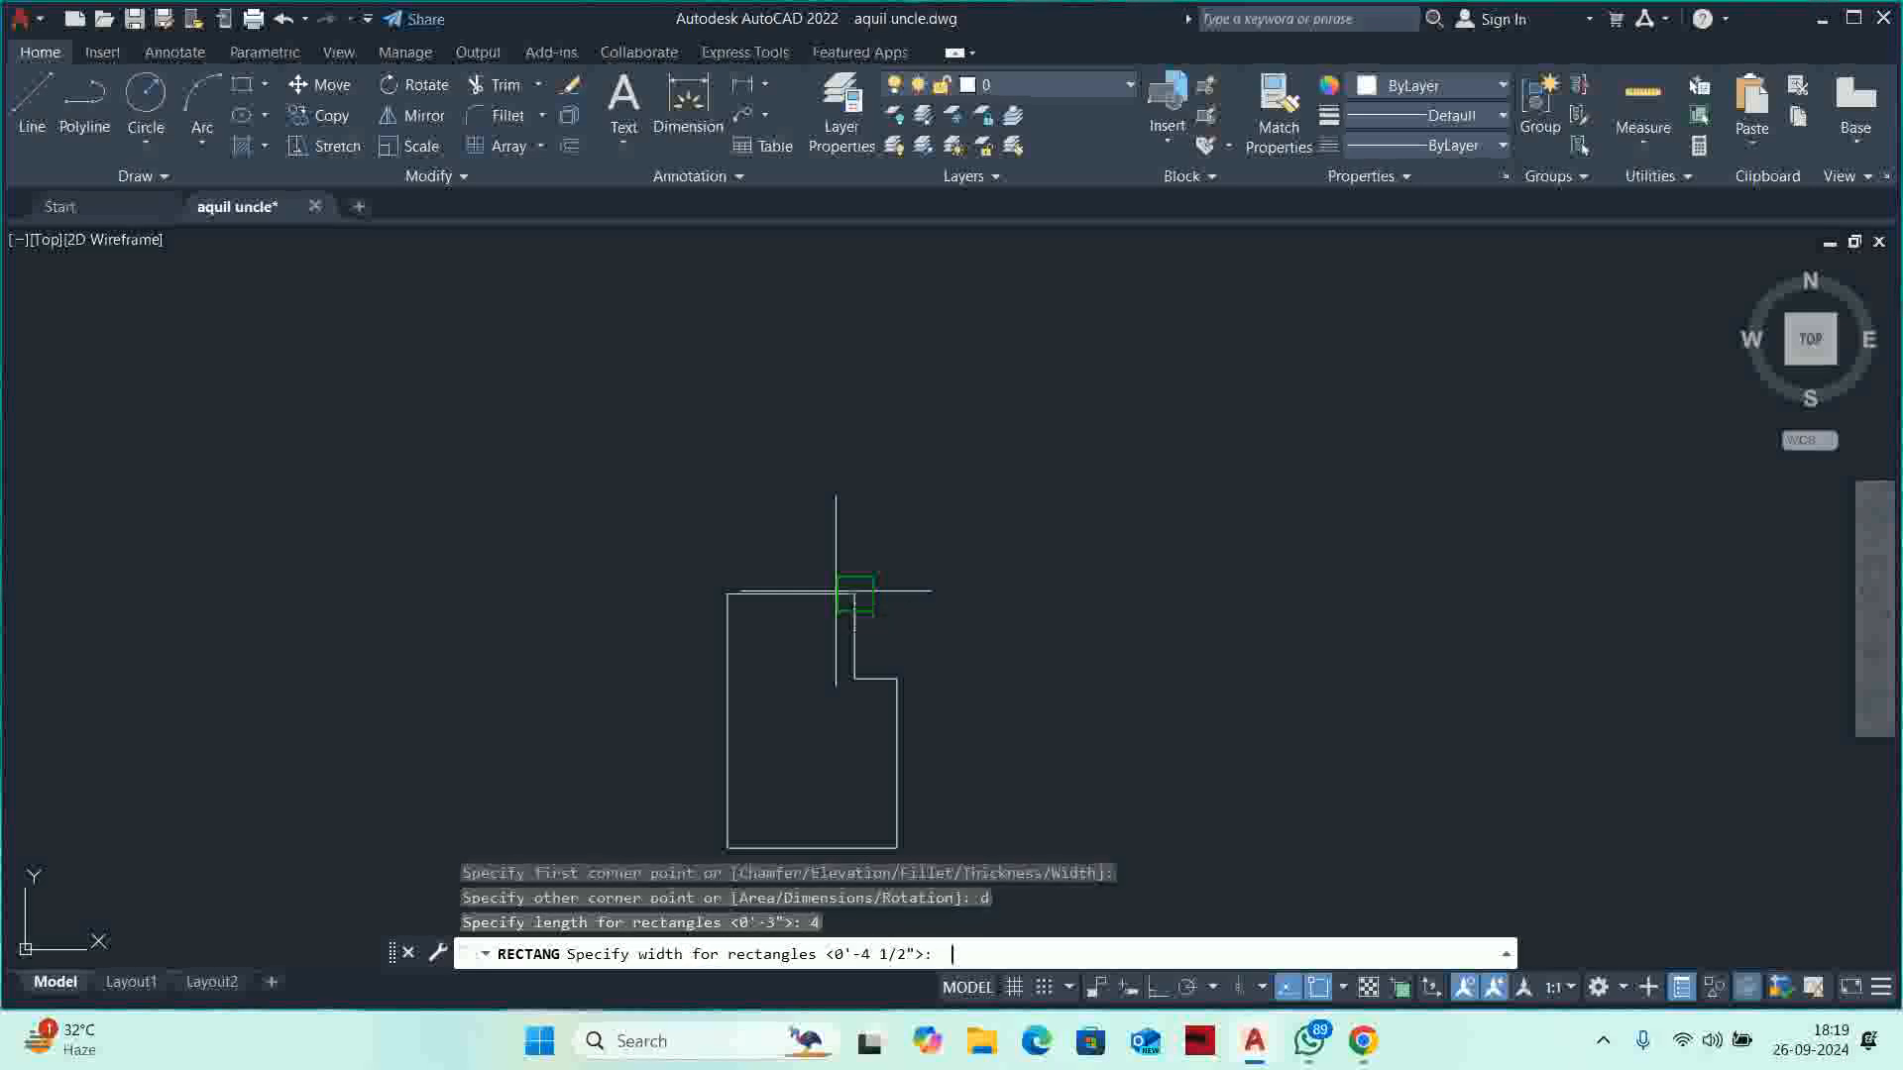
type(".5")
key("Return")
left_click(634, 513)
key("Escape")
key("Escape")
key("Escape")
scroll(826, 551, "down", 3)
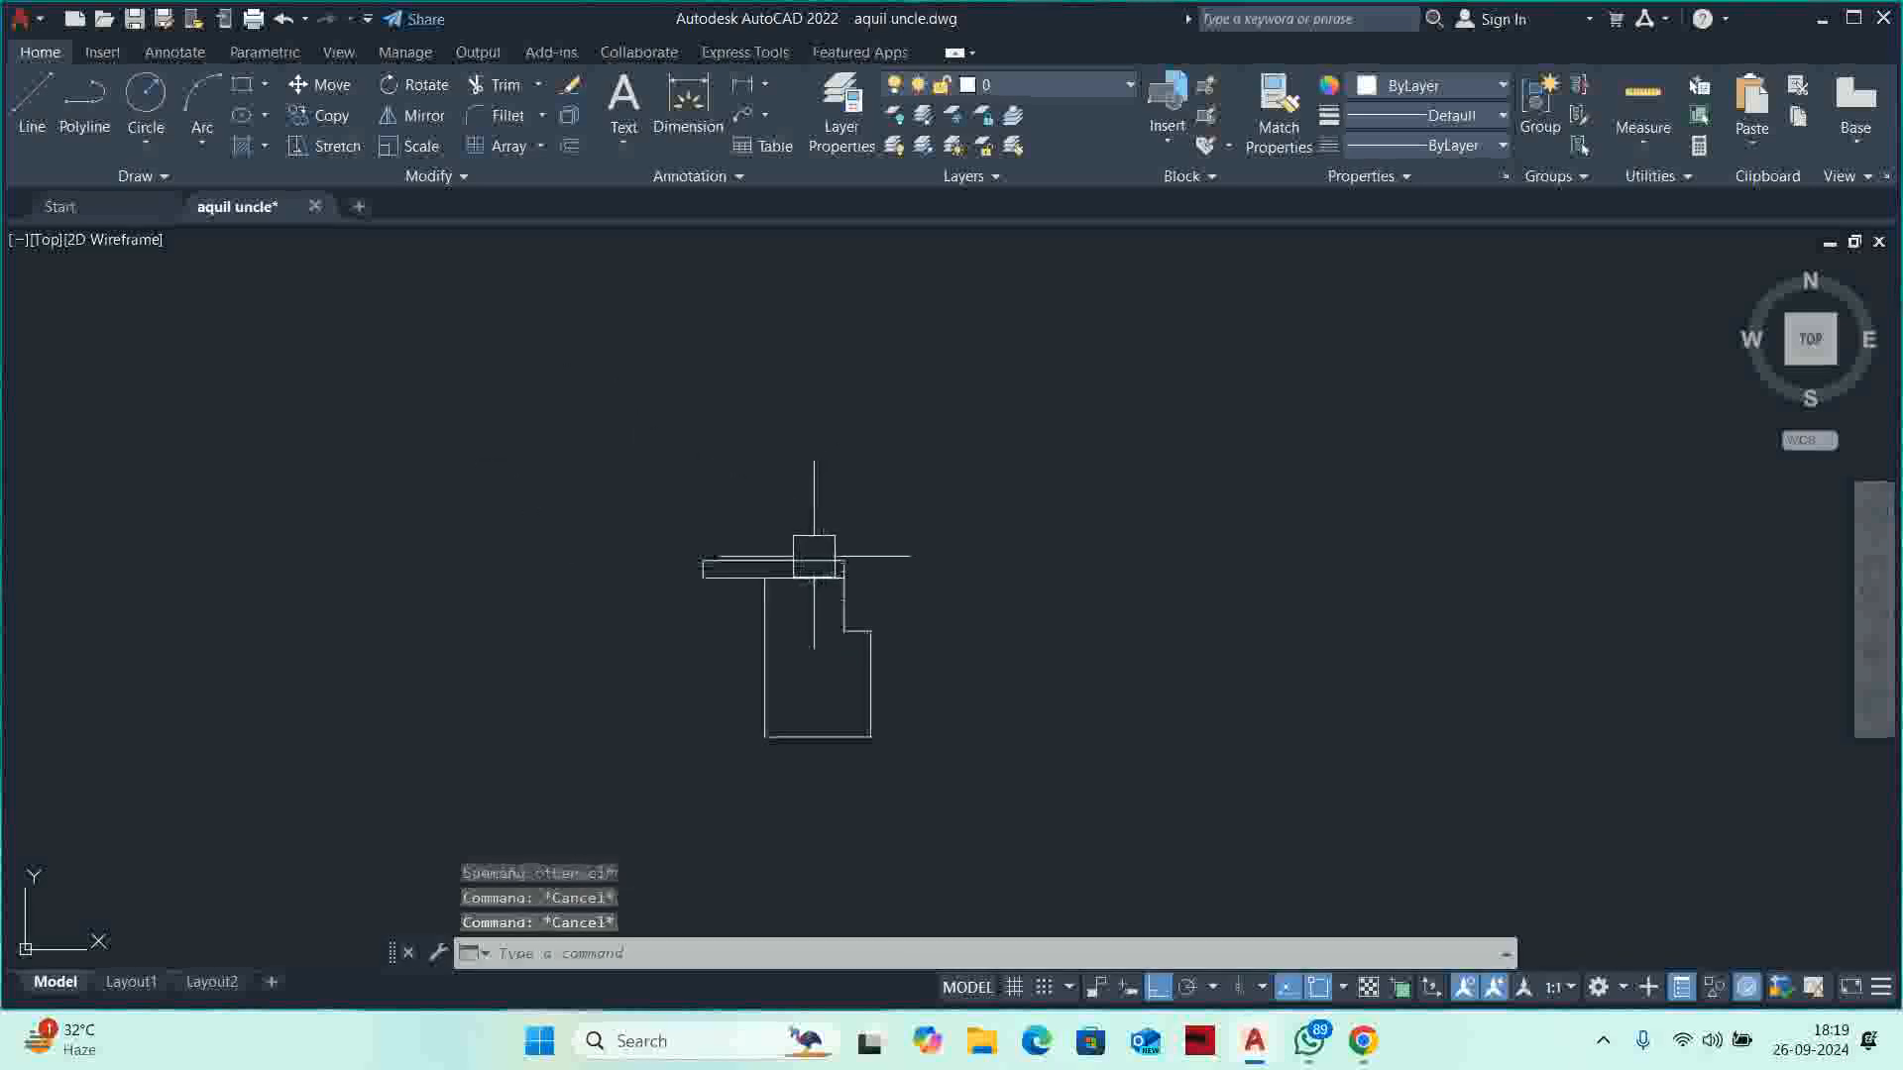
Copy the thin rectangle from its upper right corner to the profile's lower right corner, so it lies under the bottom edge.
left_click(789, 569)
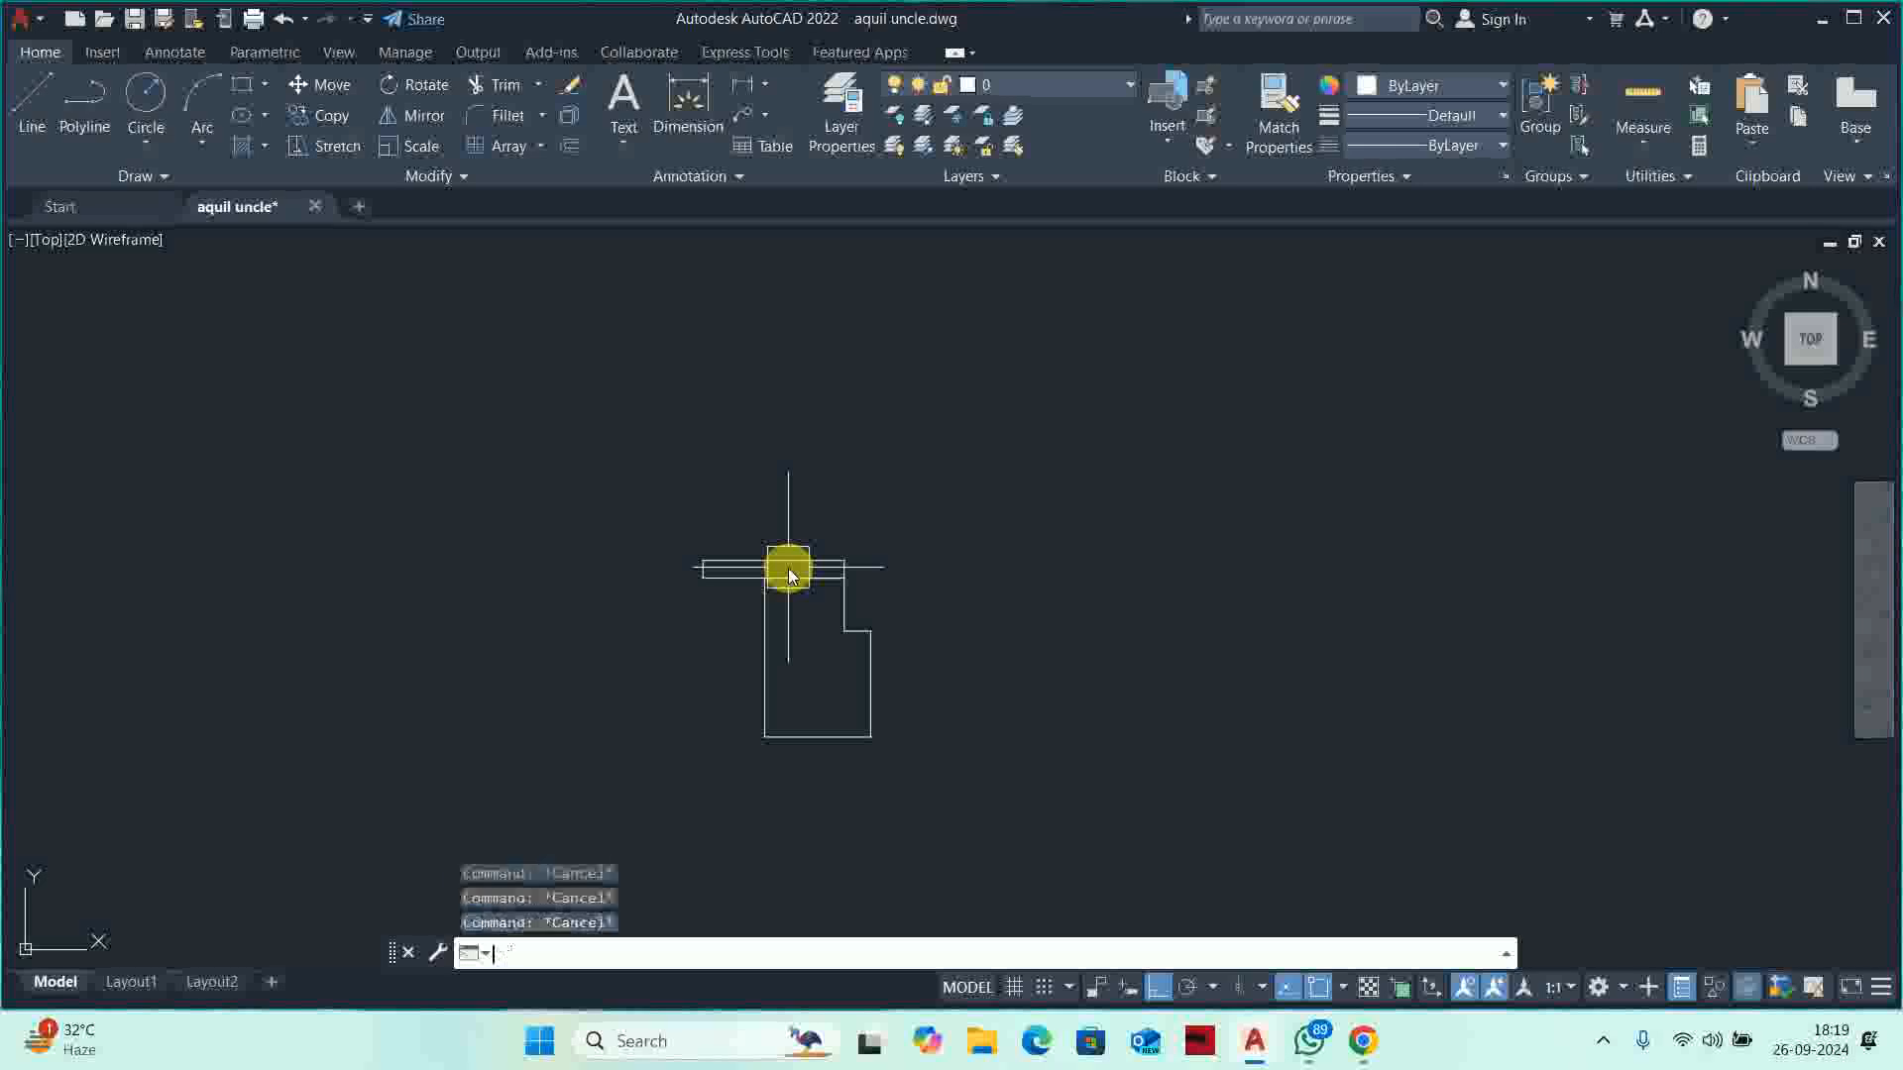
type("co")
key("Return")
left_click(708, 547)
key("Return")
scroll(815, 558, "up", 4)
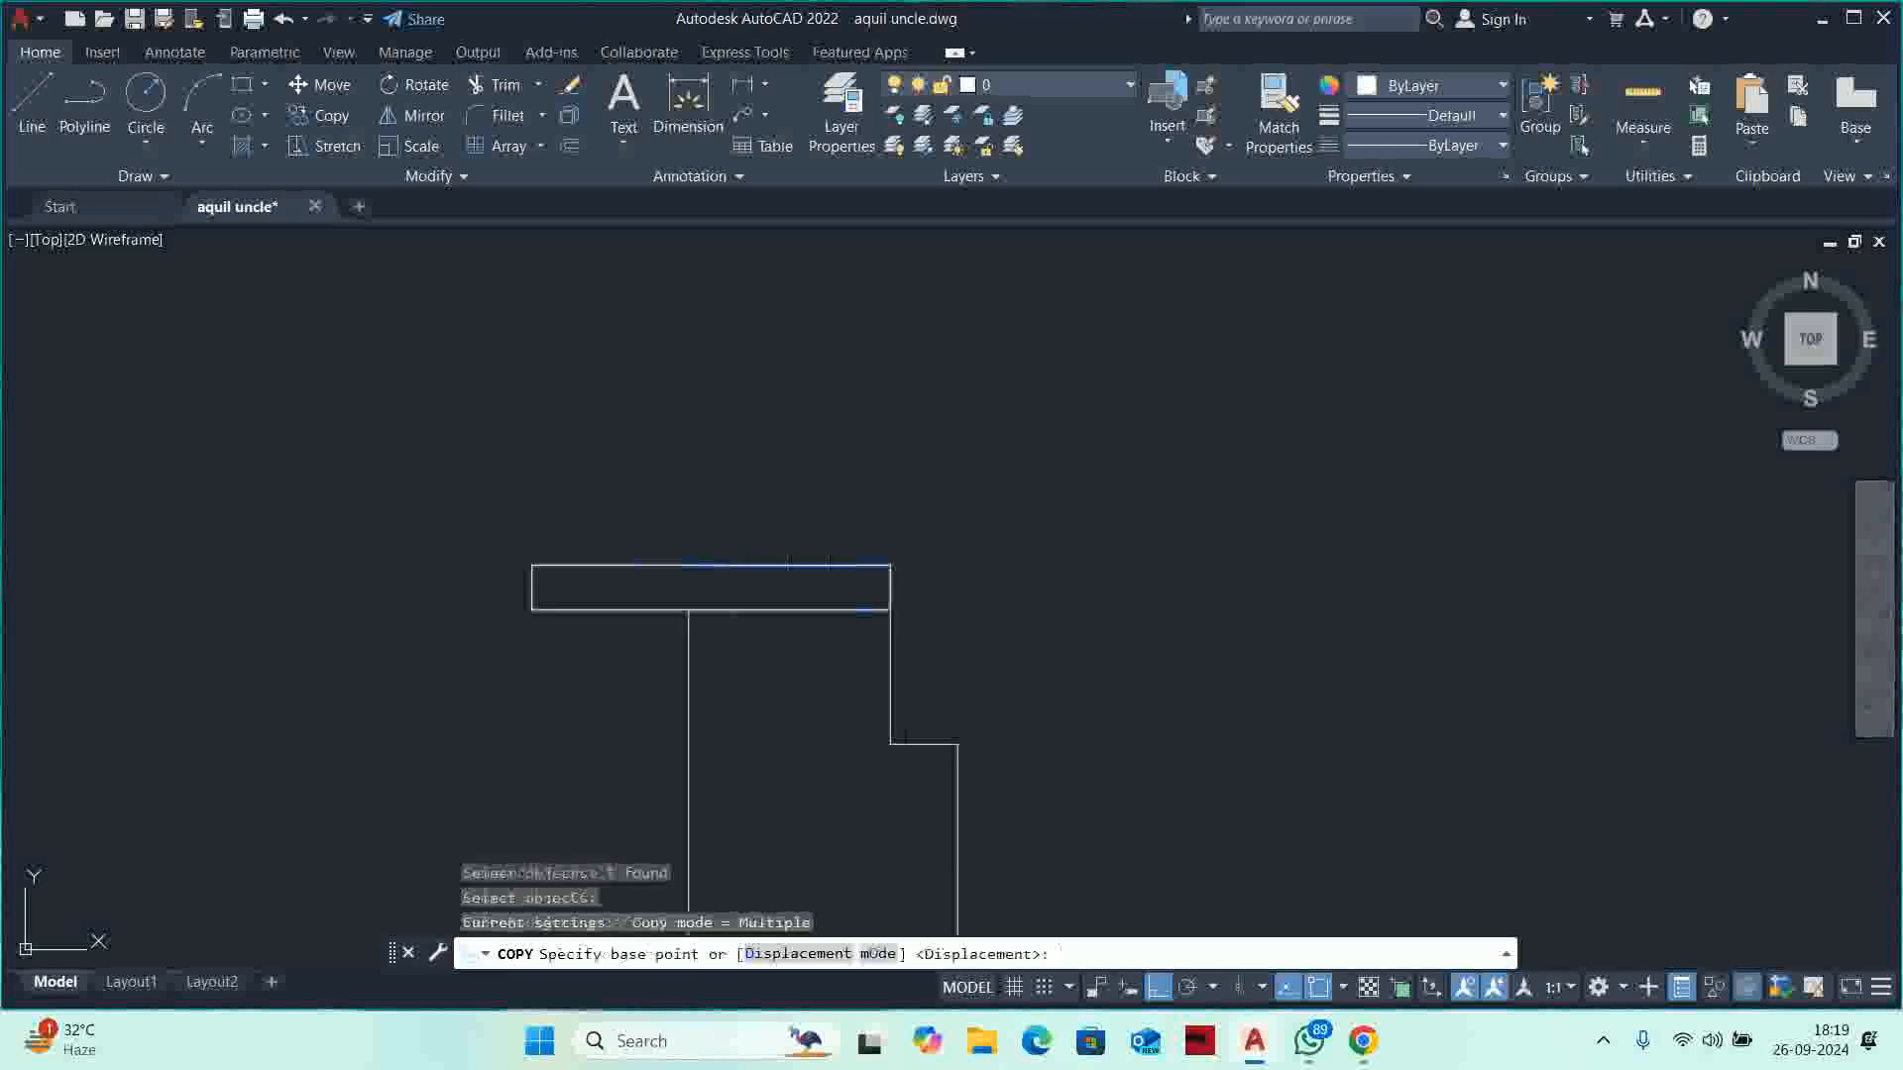
left_click(890, 566)
middle_click_drag(893, 590, 855, 285)
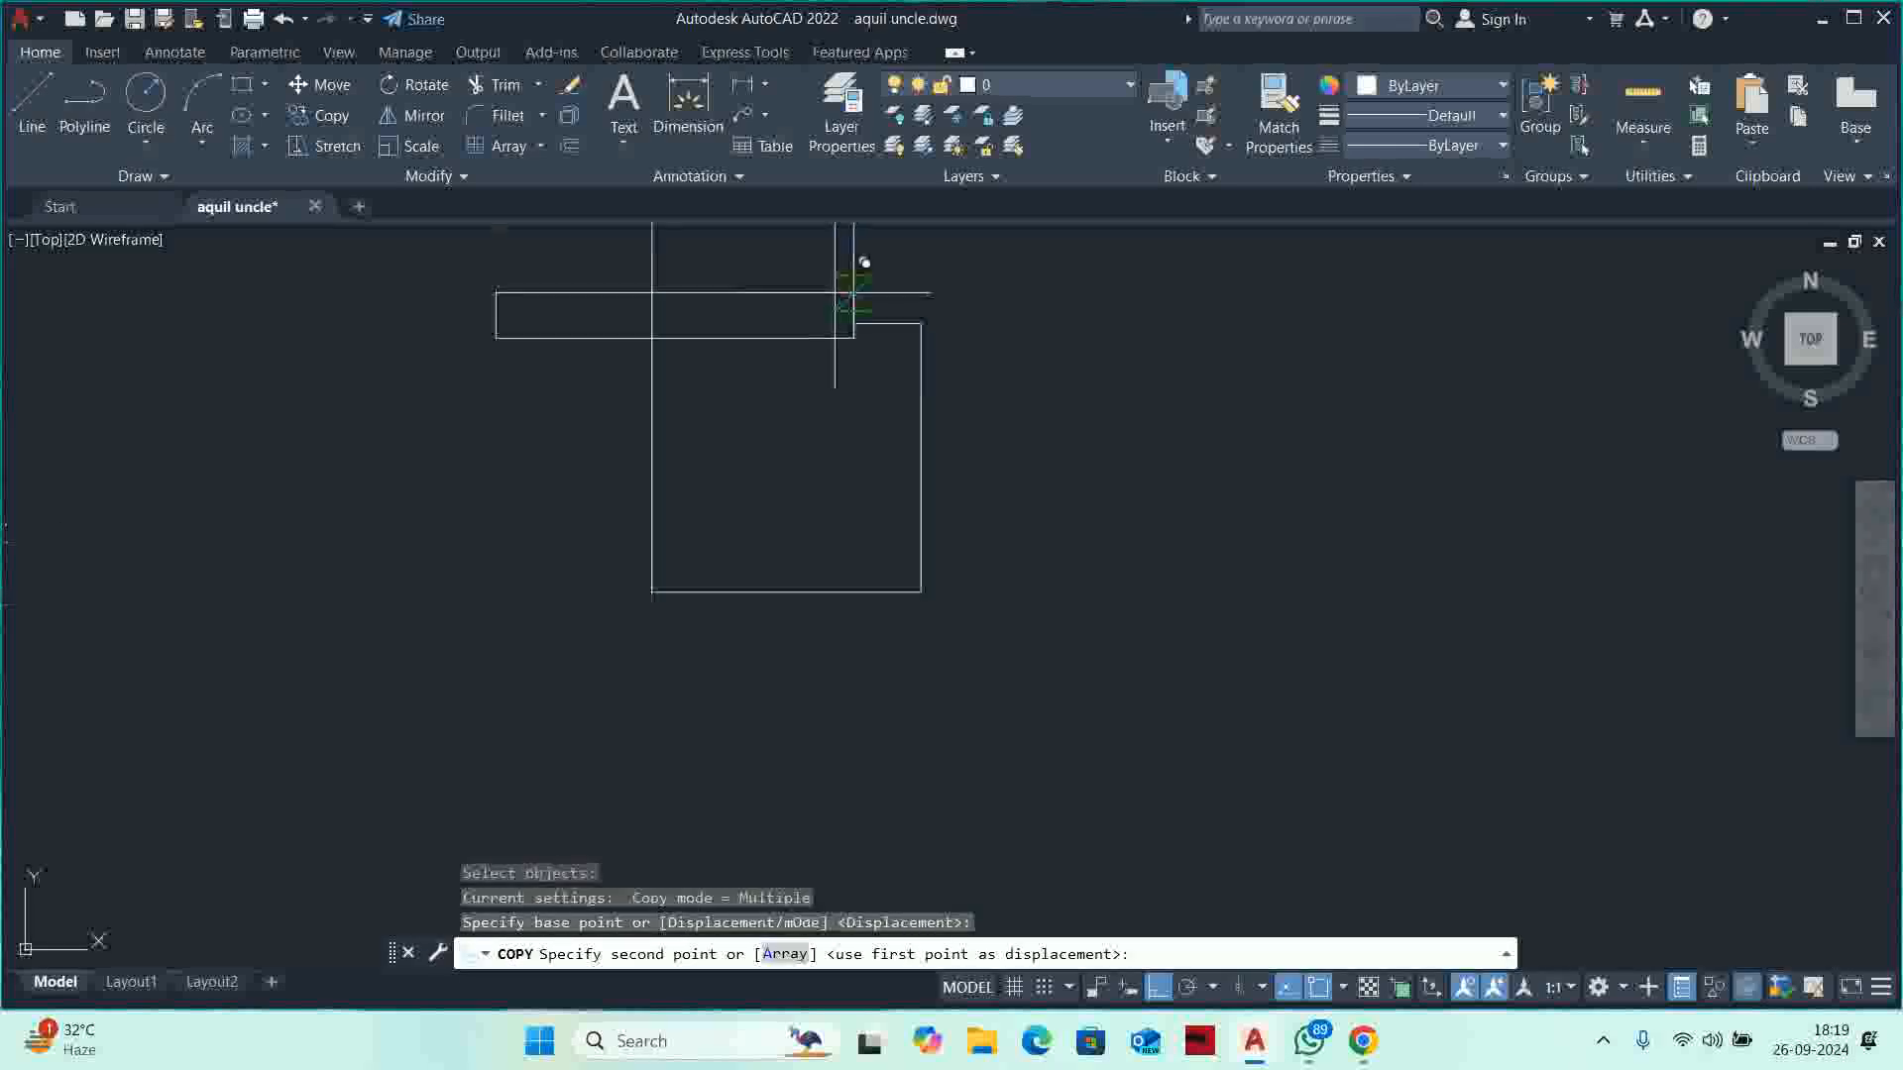
left_click(921, 592)
key("Escape")
key("Escape")
scroll(887, 569, "down", 6)
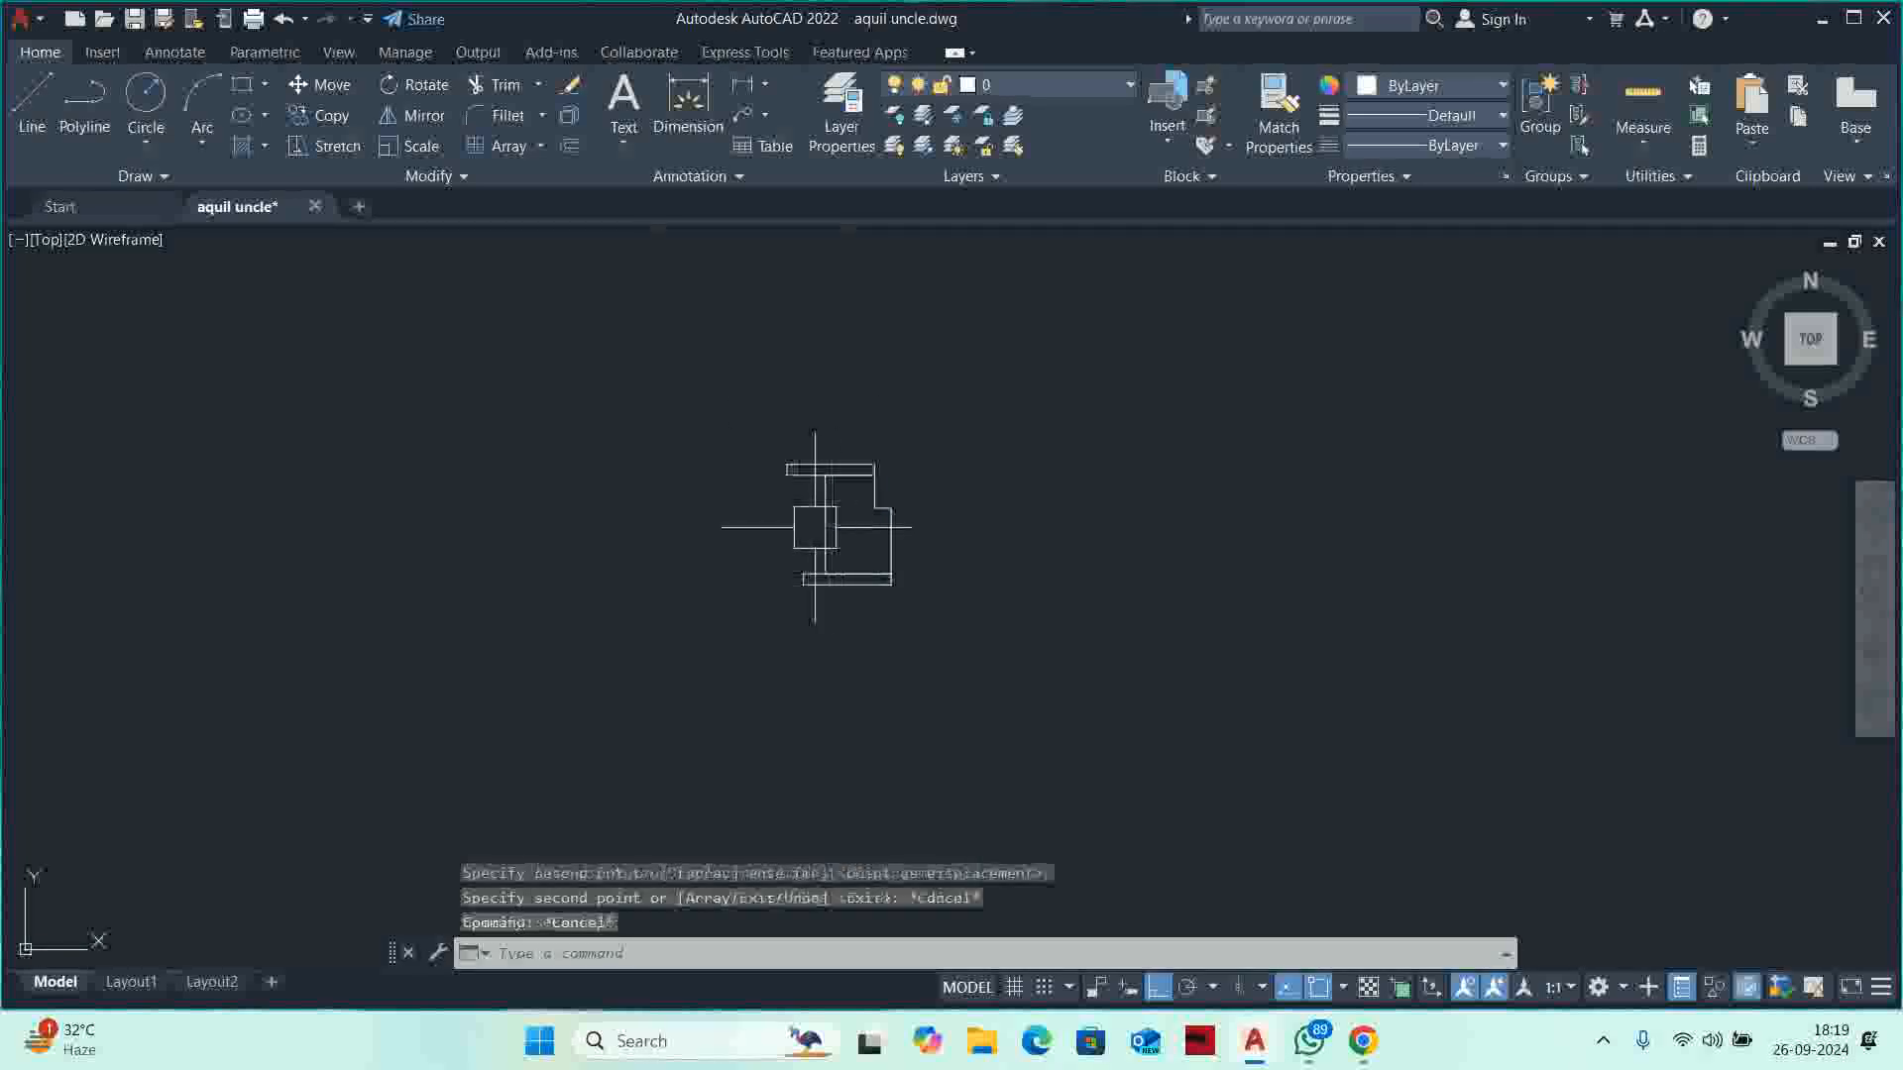
Draw a horizontal line about 3'6" long to the right from the midpoint of the profile's left edge.
middle_click_drag(816, 614, 745, 622)
type("l")
key("Return")
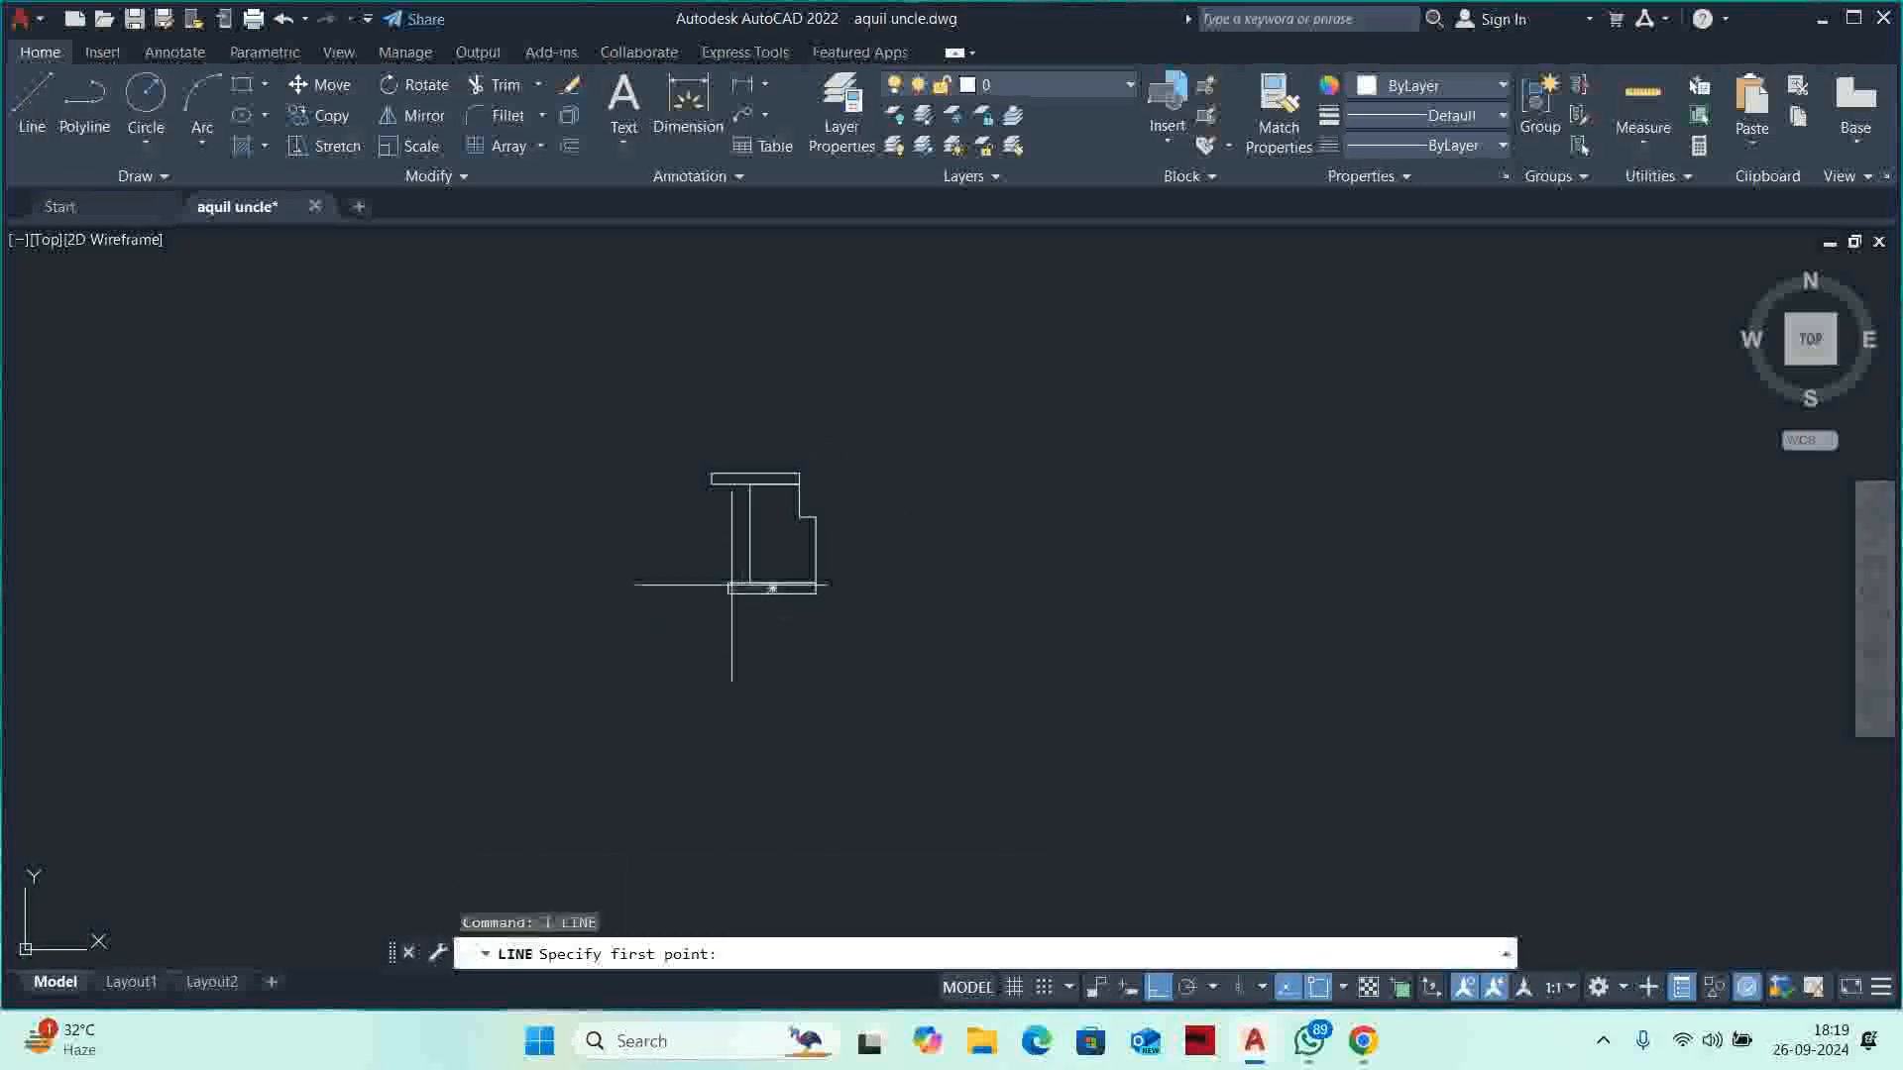
left_click(751, 533)
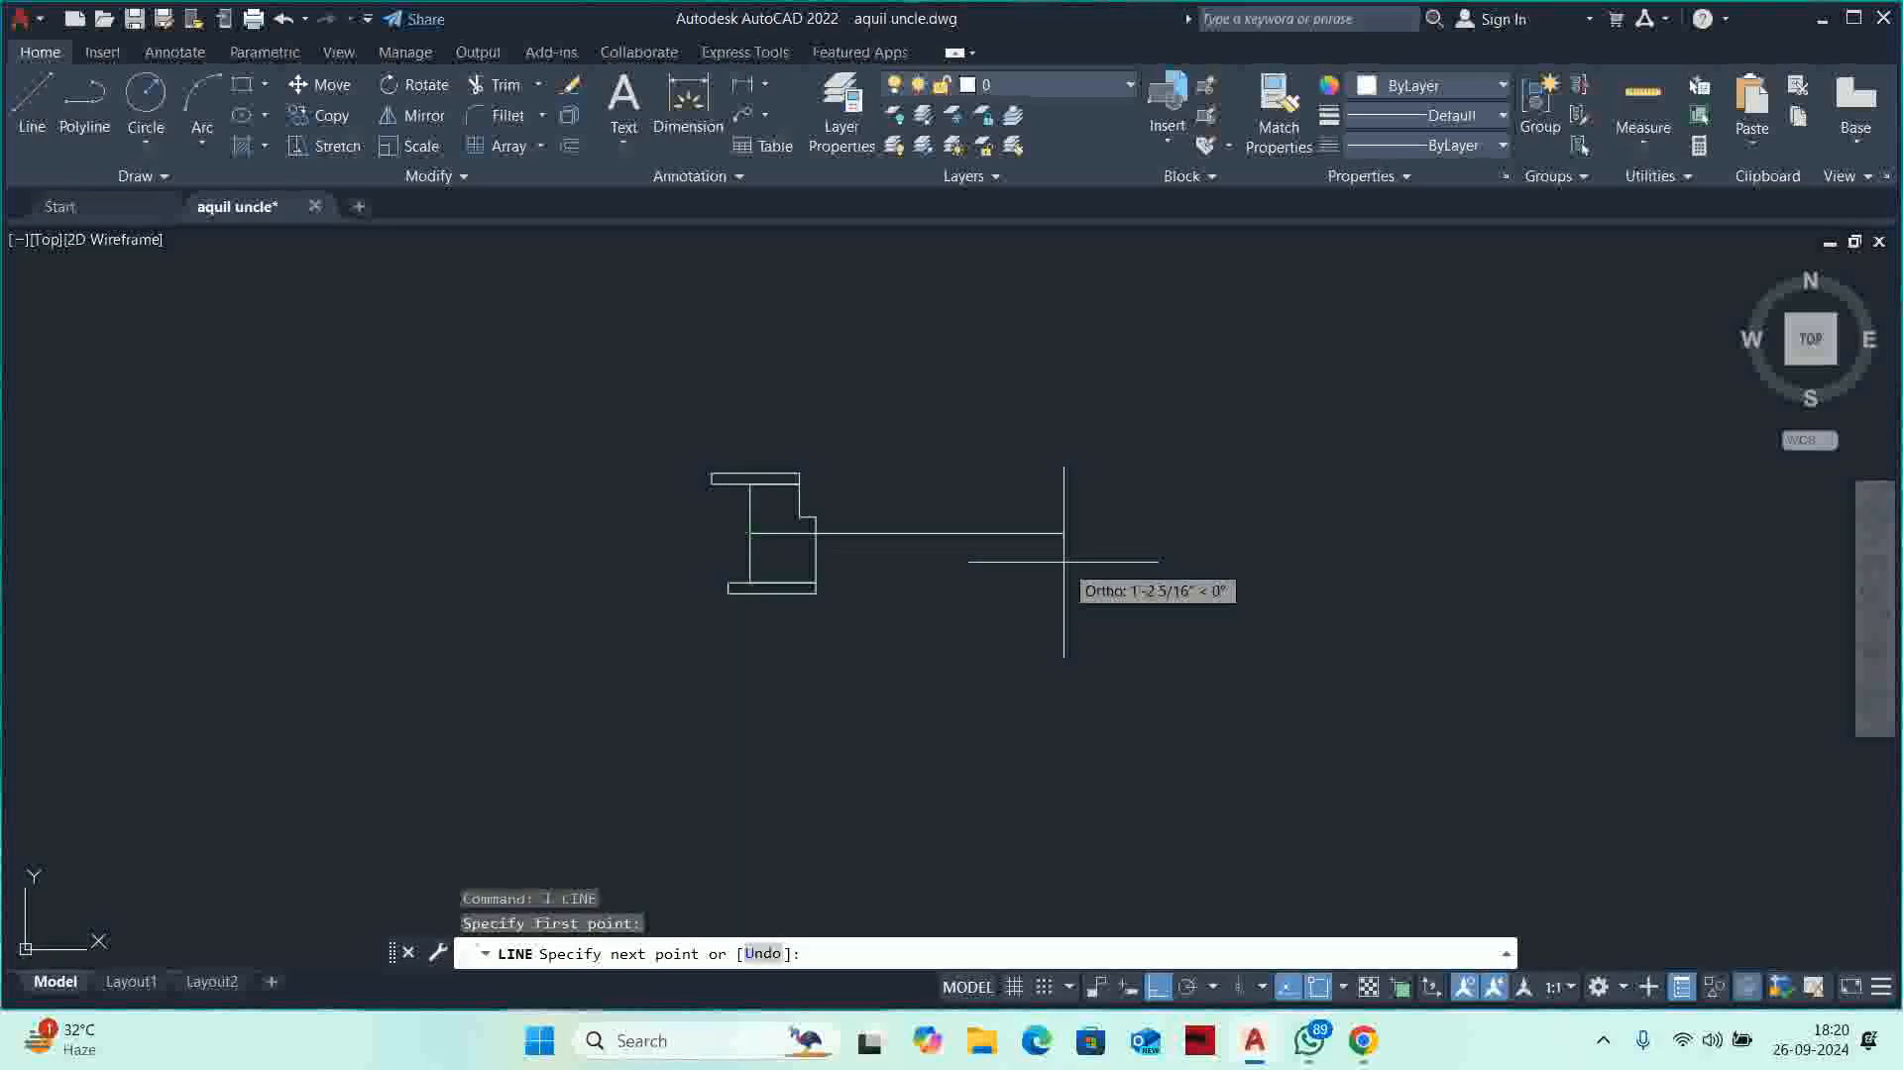
type("3'")
key("Return")
key("Escape")
scroll(1046, 563, "down", 4)
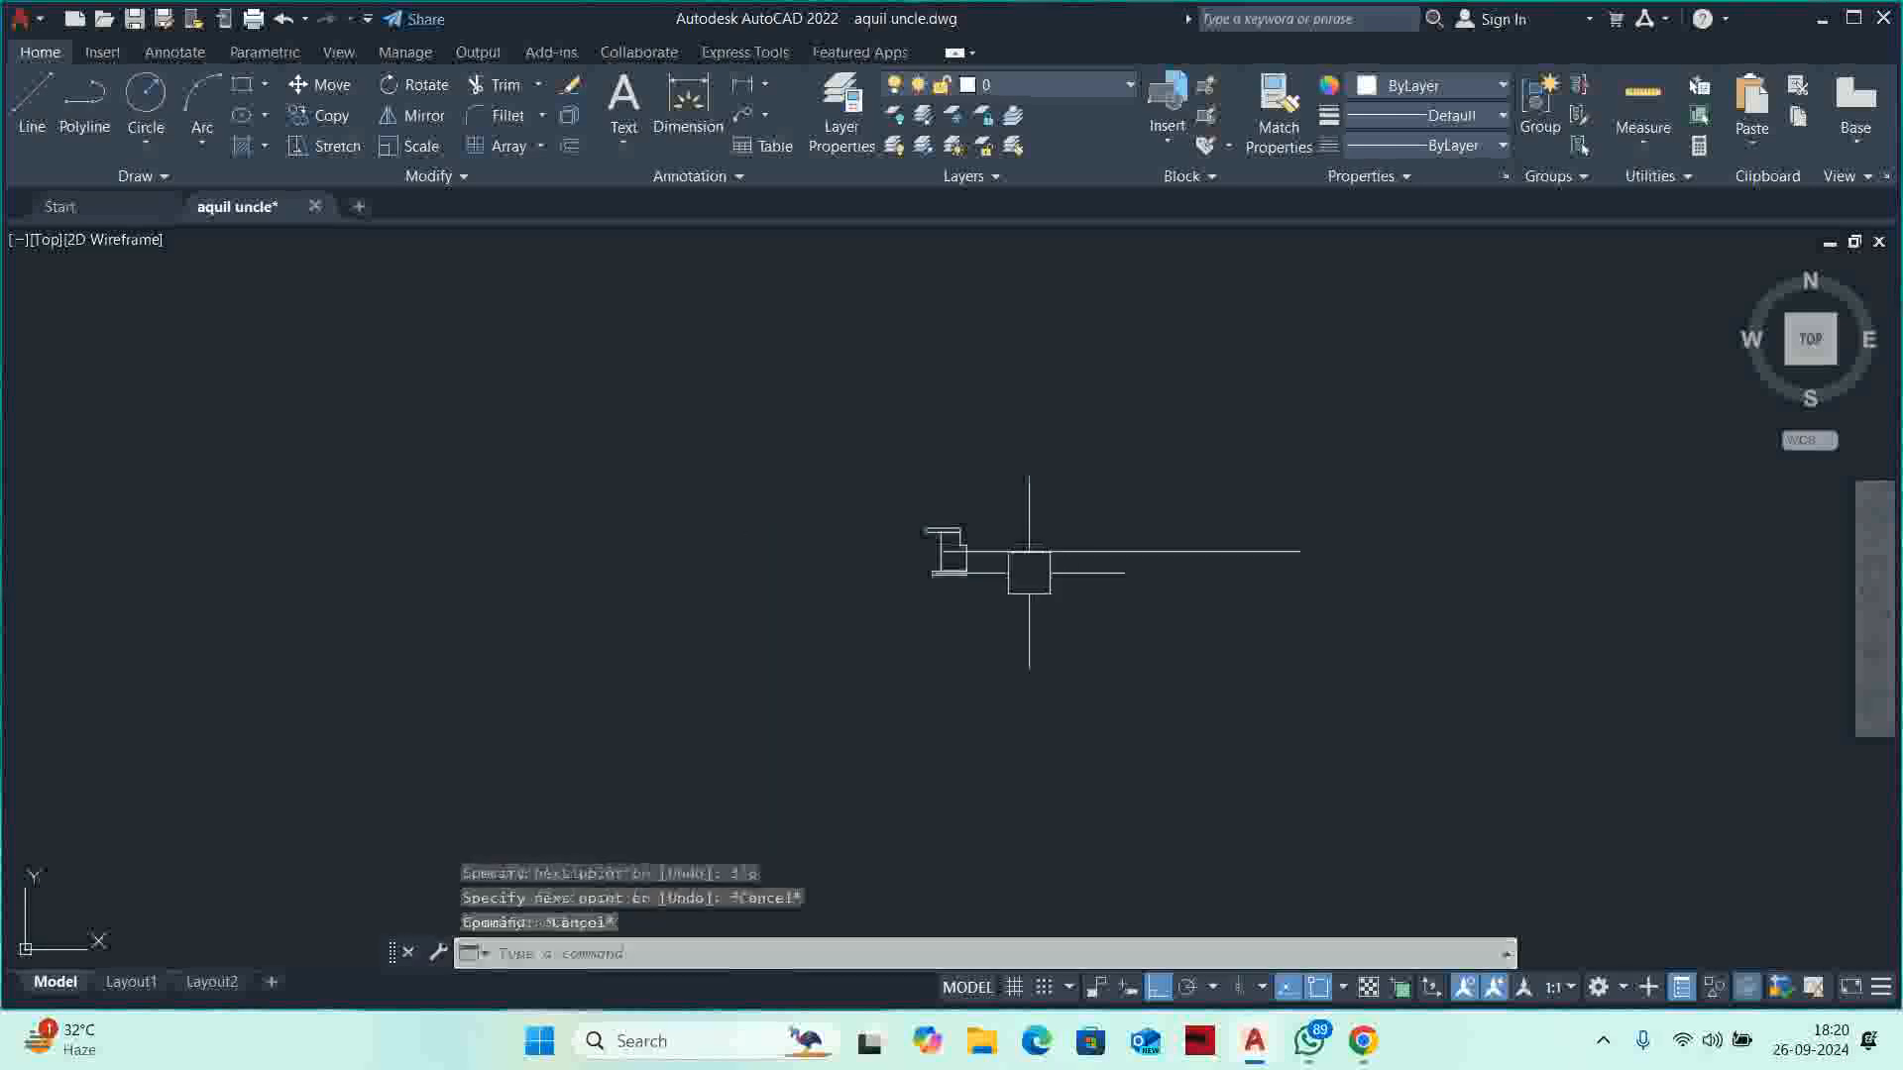
Mirror the frame profile with both thin rectangles about a vertical axis through the long line's midpoint, keeping the original.
key("Escape")
type("mi")
key("Return")
left_click(793, 451)
left_click(991, 595)
key("Return")
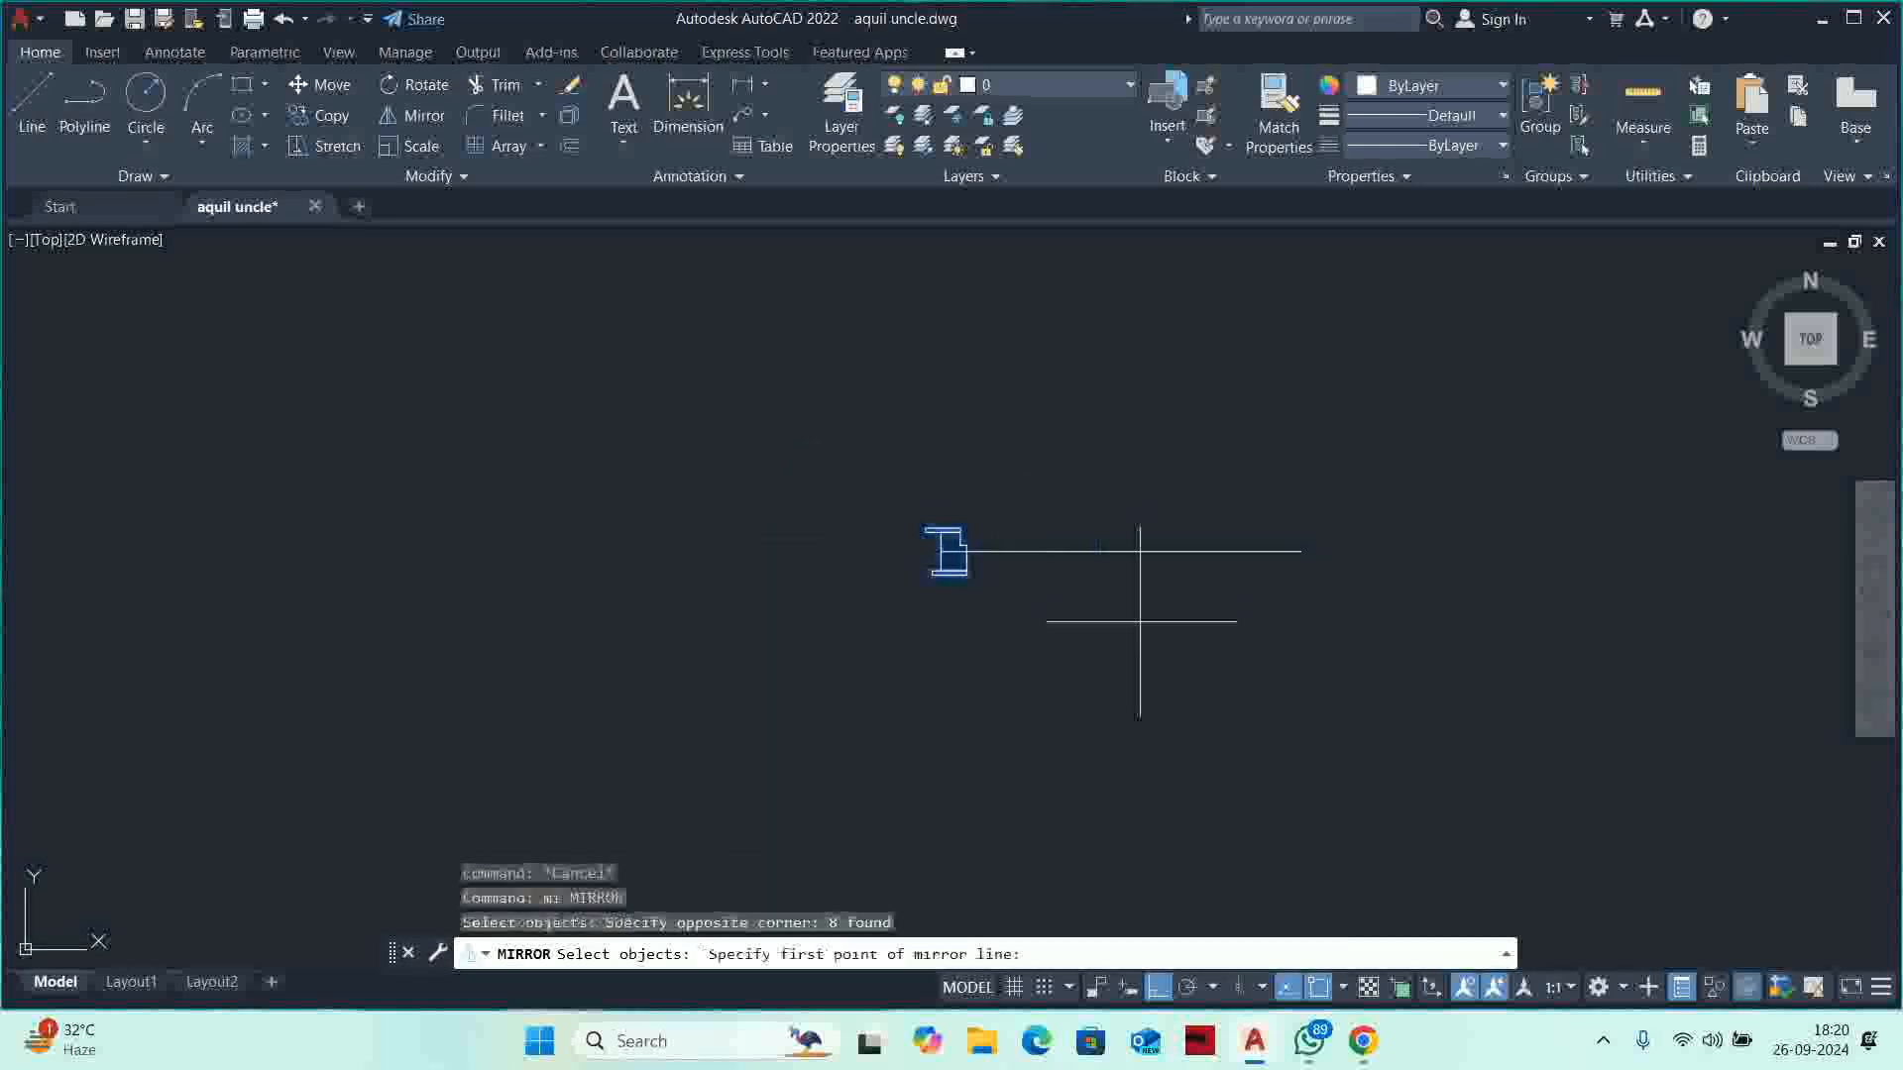
left_click(1121, 551)
left_click(1114, 416)
key("Return")
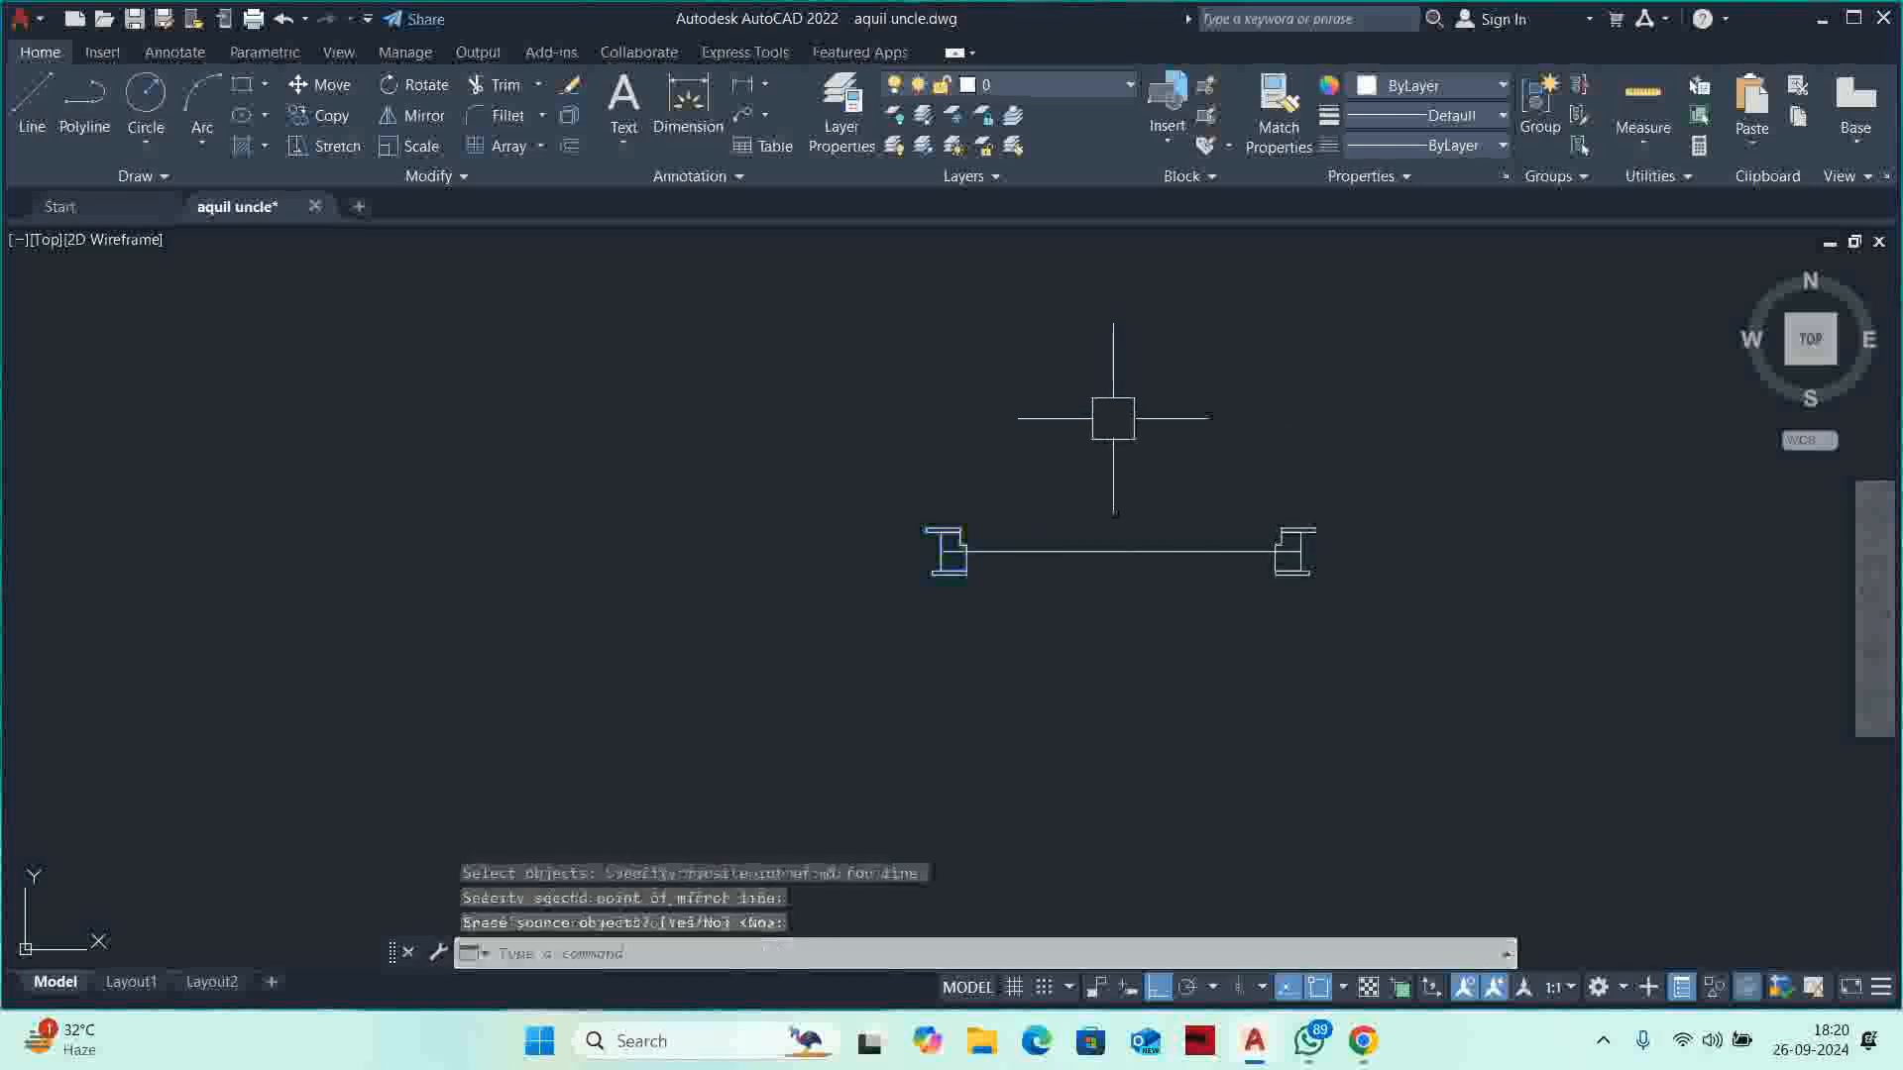
key("Escape")
key("Escape")
Erase the horizontal construction line between the two frame profiles.
scroll(1211, 514, "up", 4)
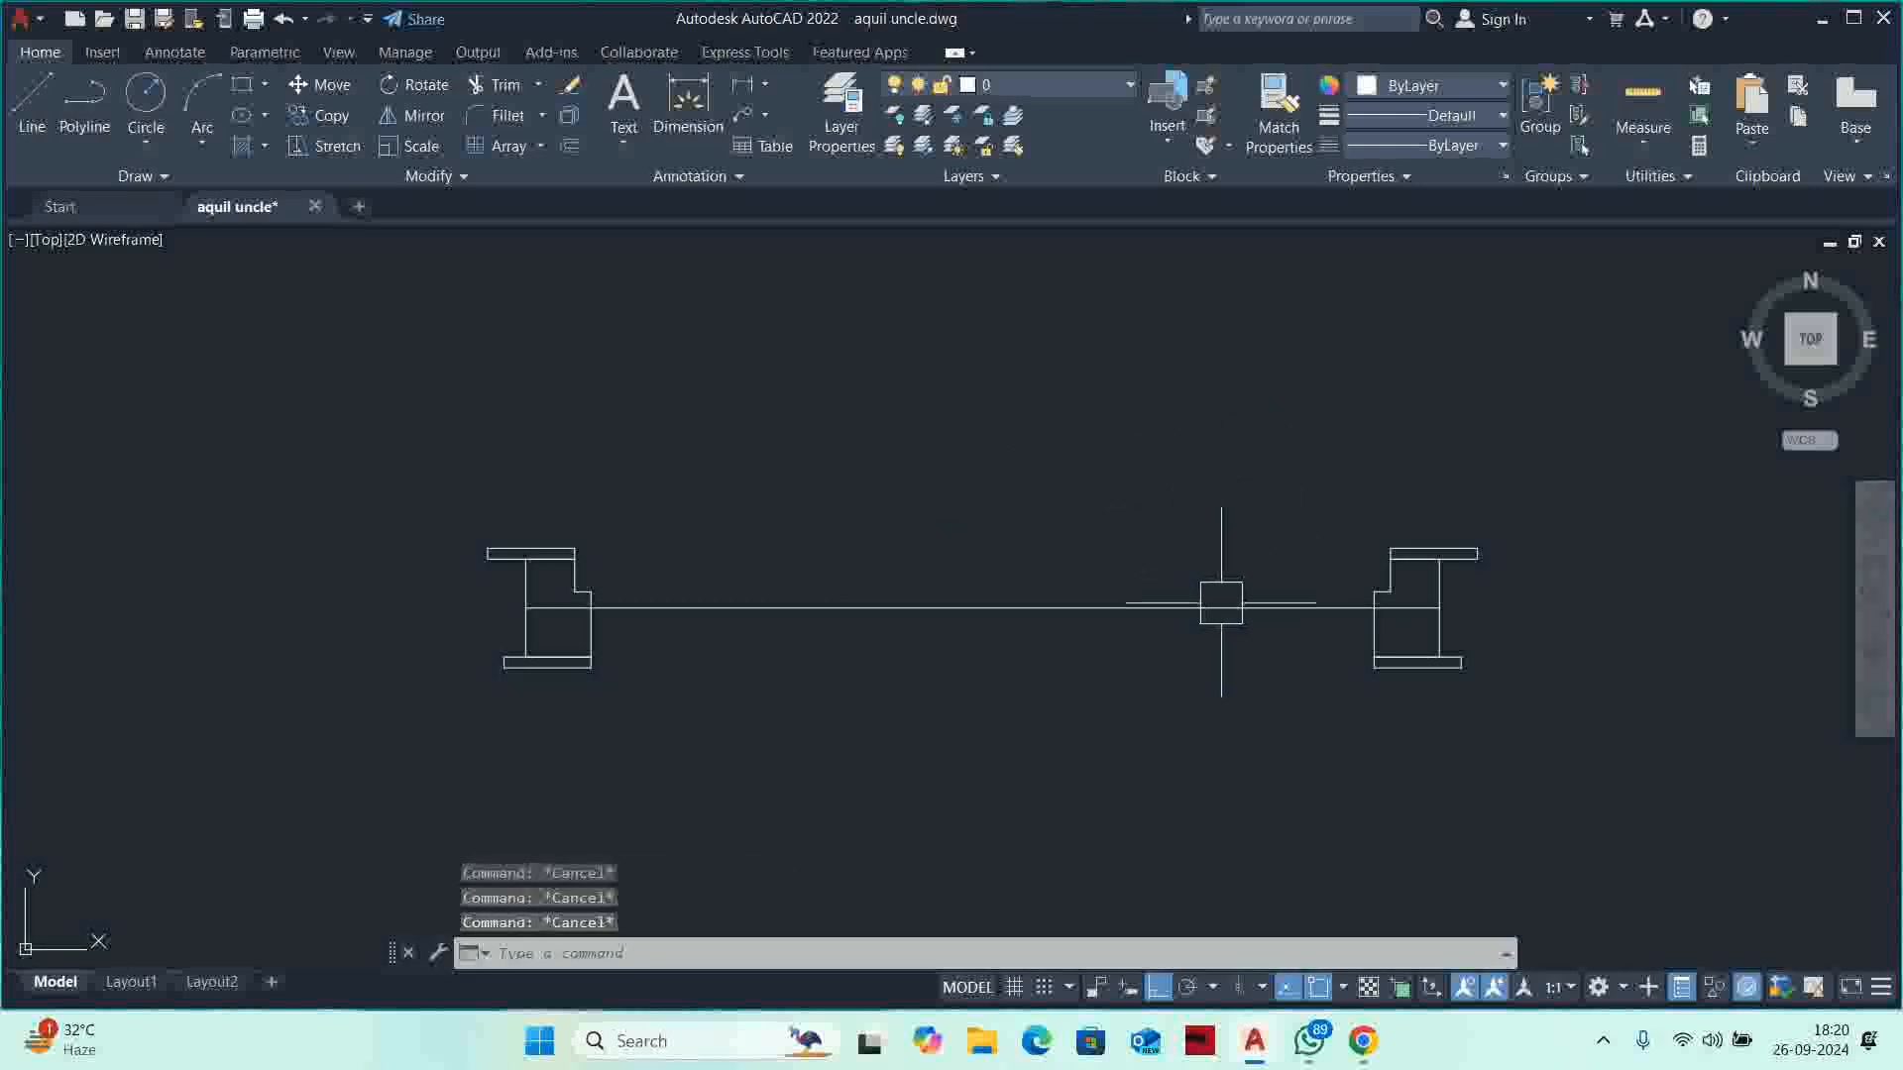
left_click(1219, 603)
key("Delete")
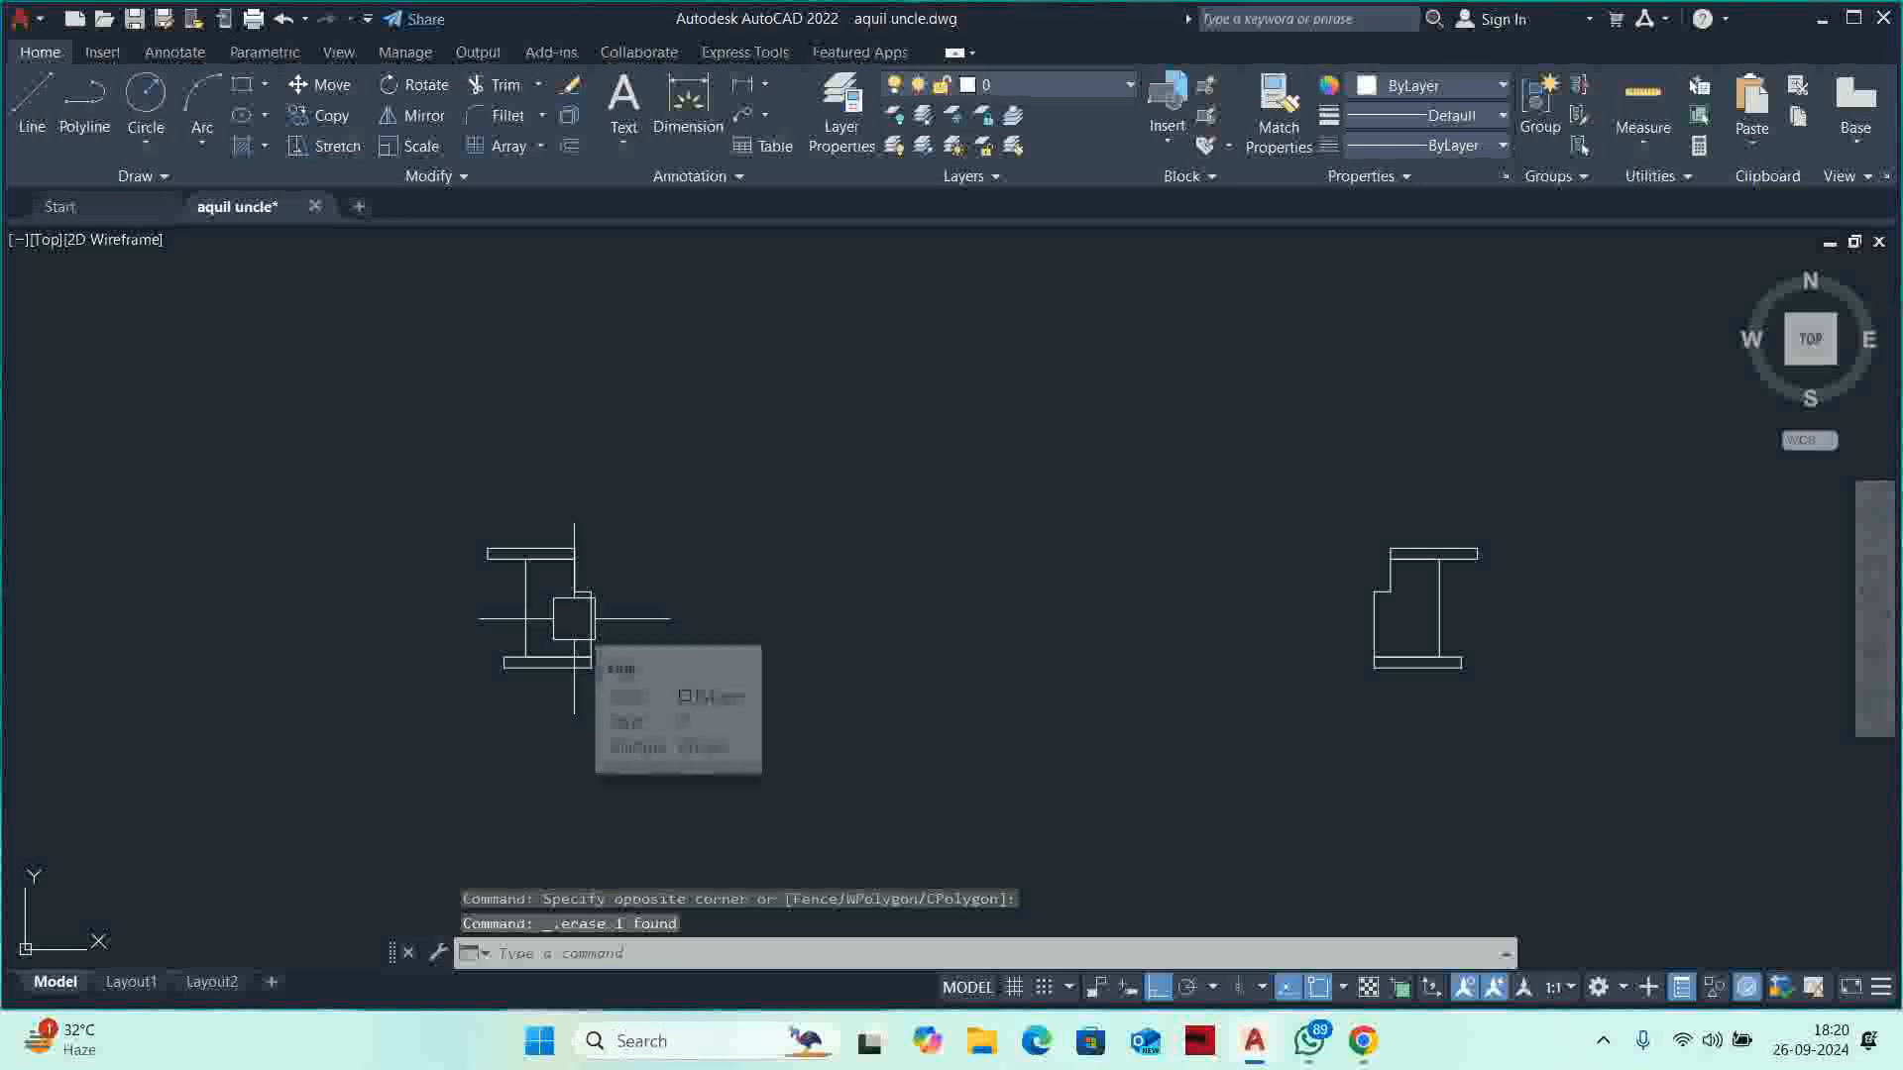
scroll(580, 600, "up", 5)
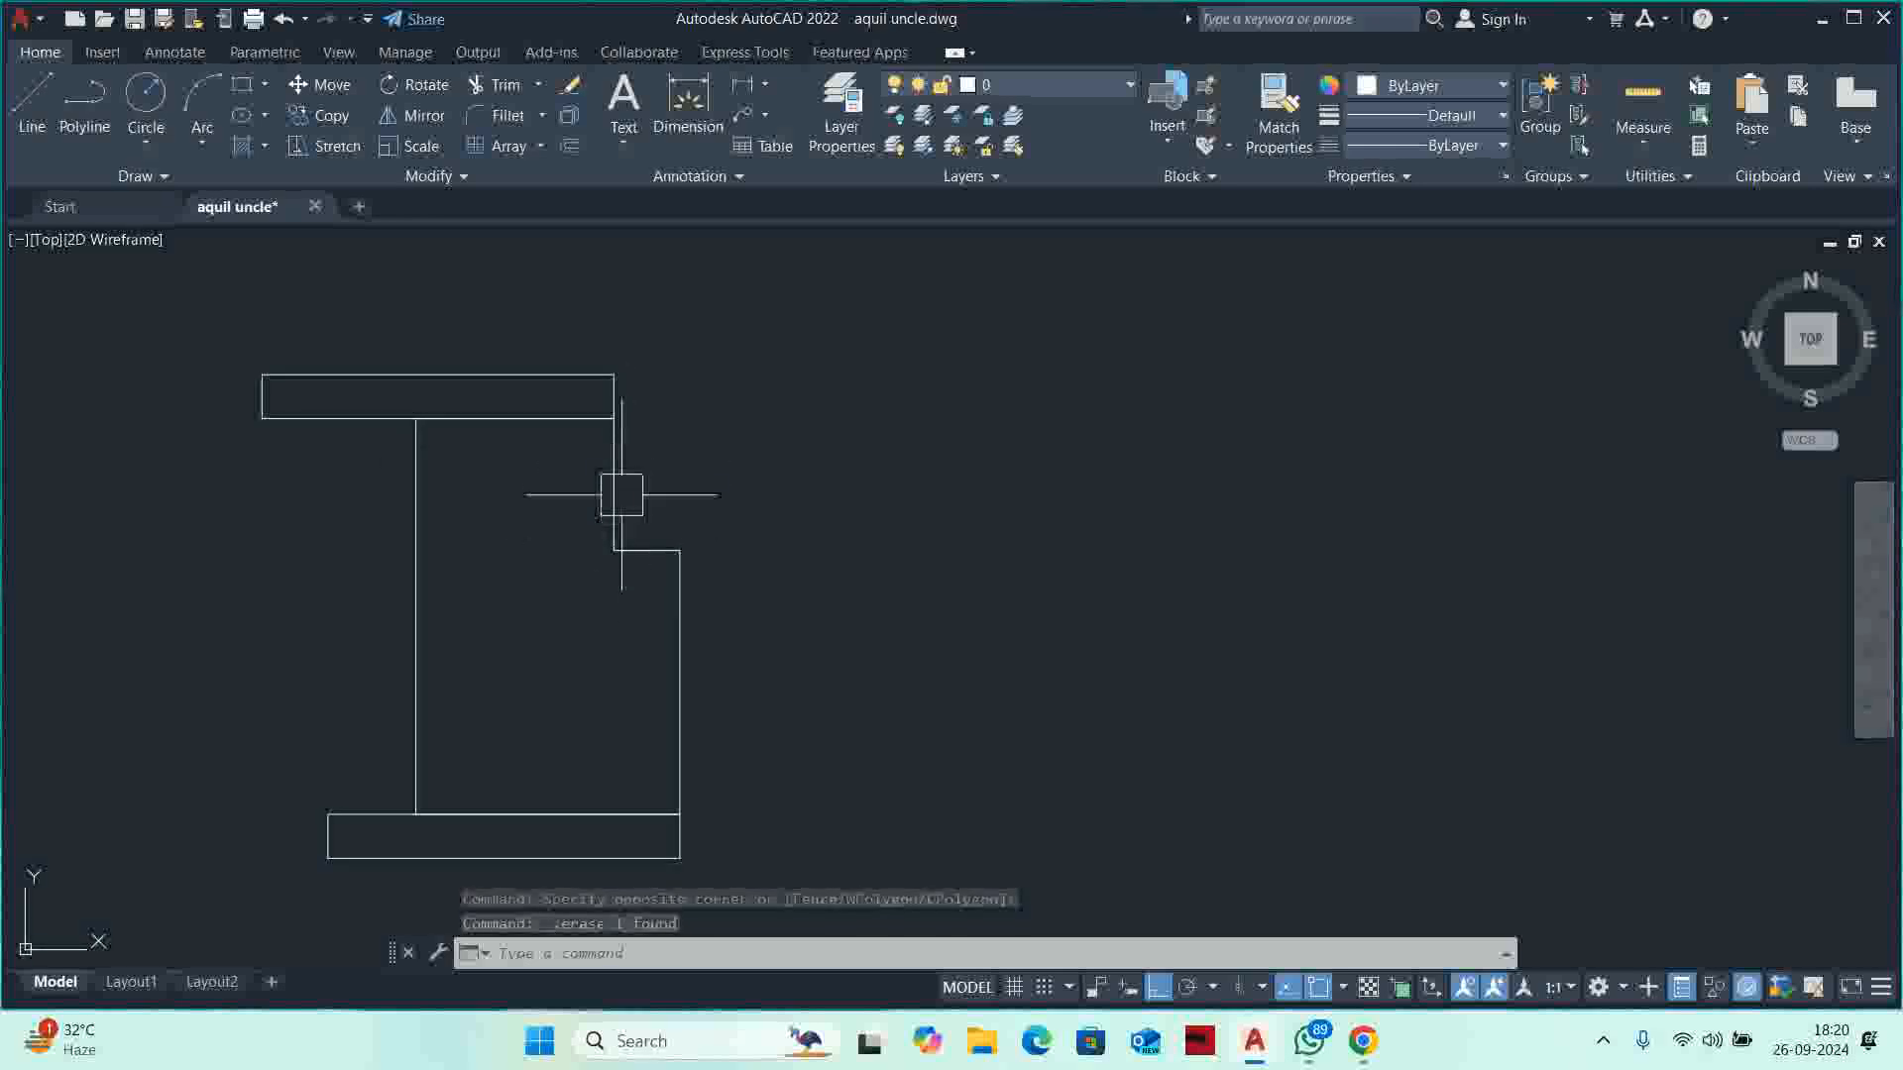
key("Escape")
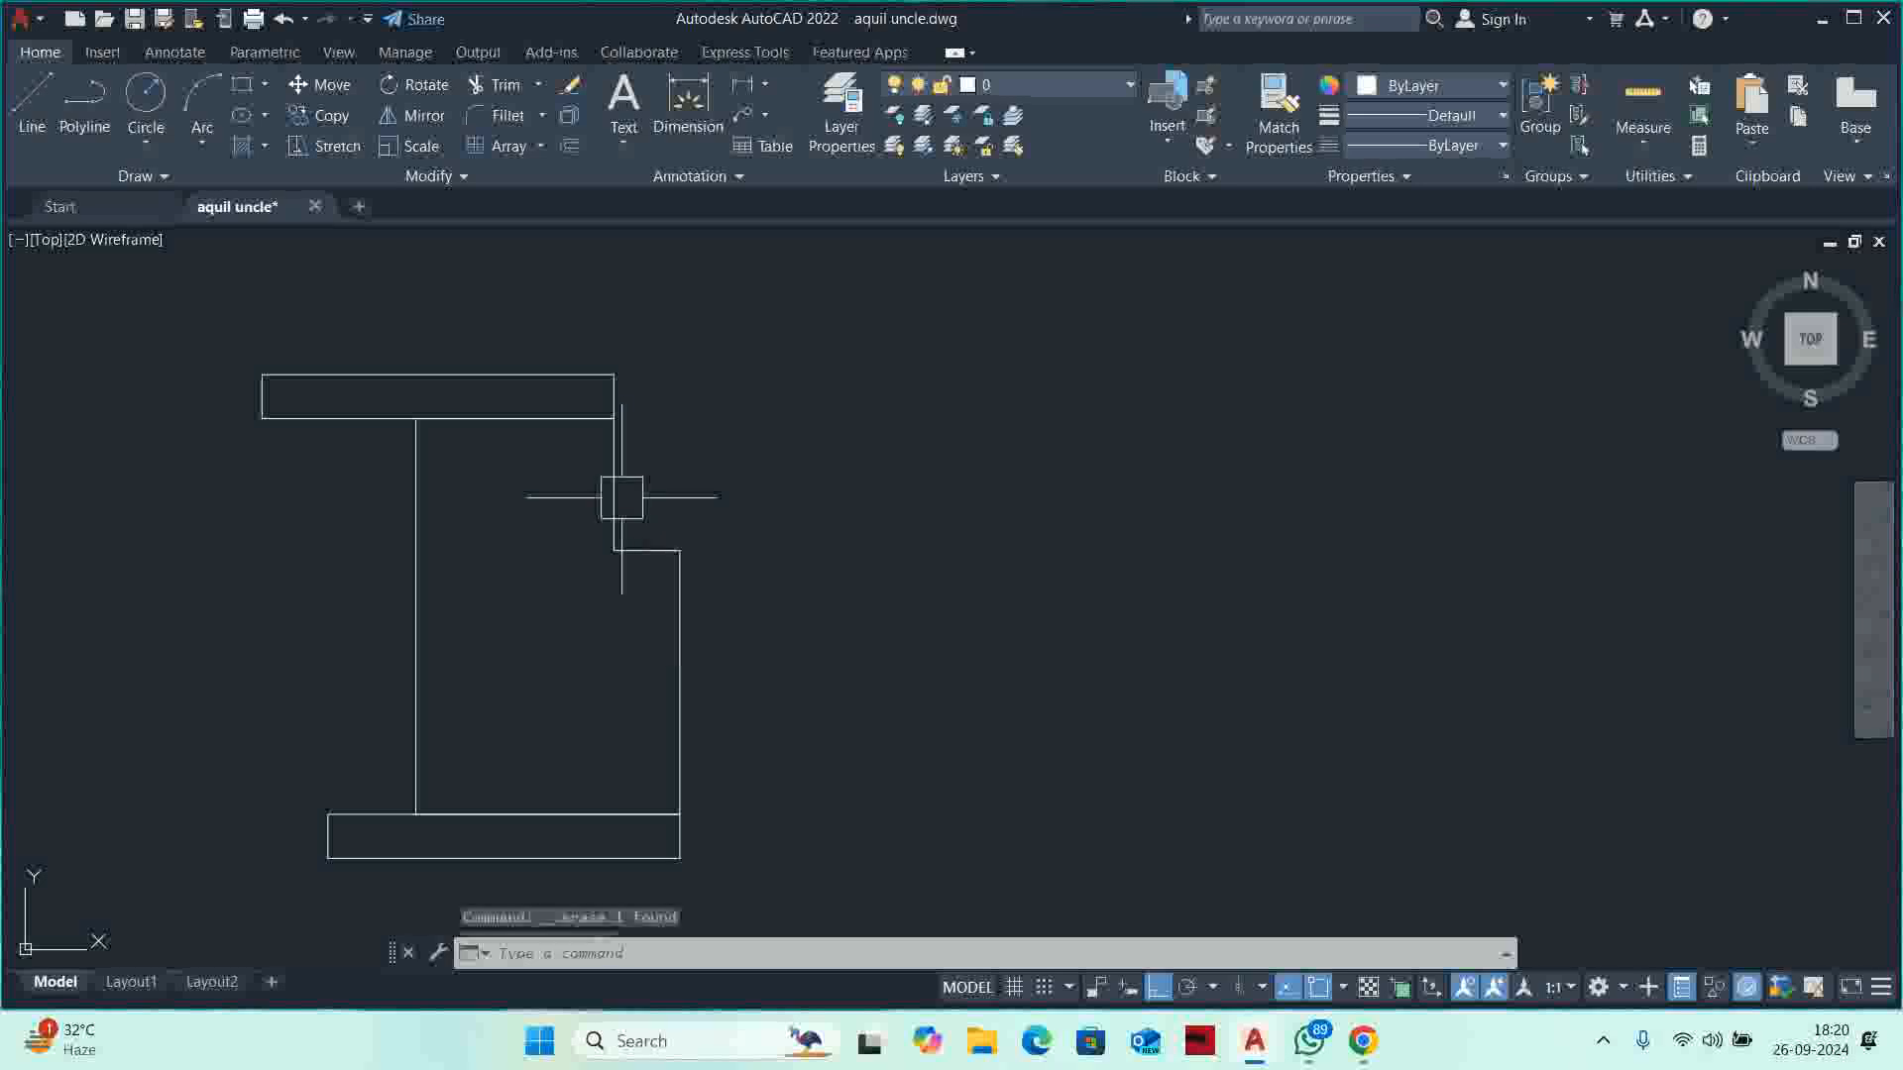
scroll(622, 506, "down", 8)
key("Escape")
key("Escape")
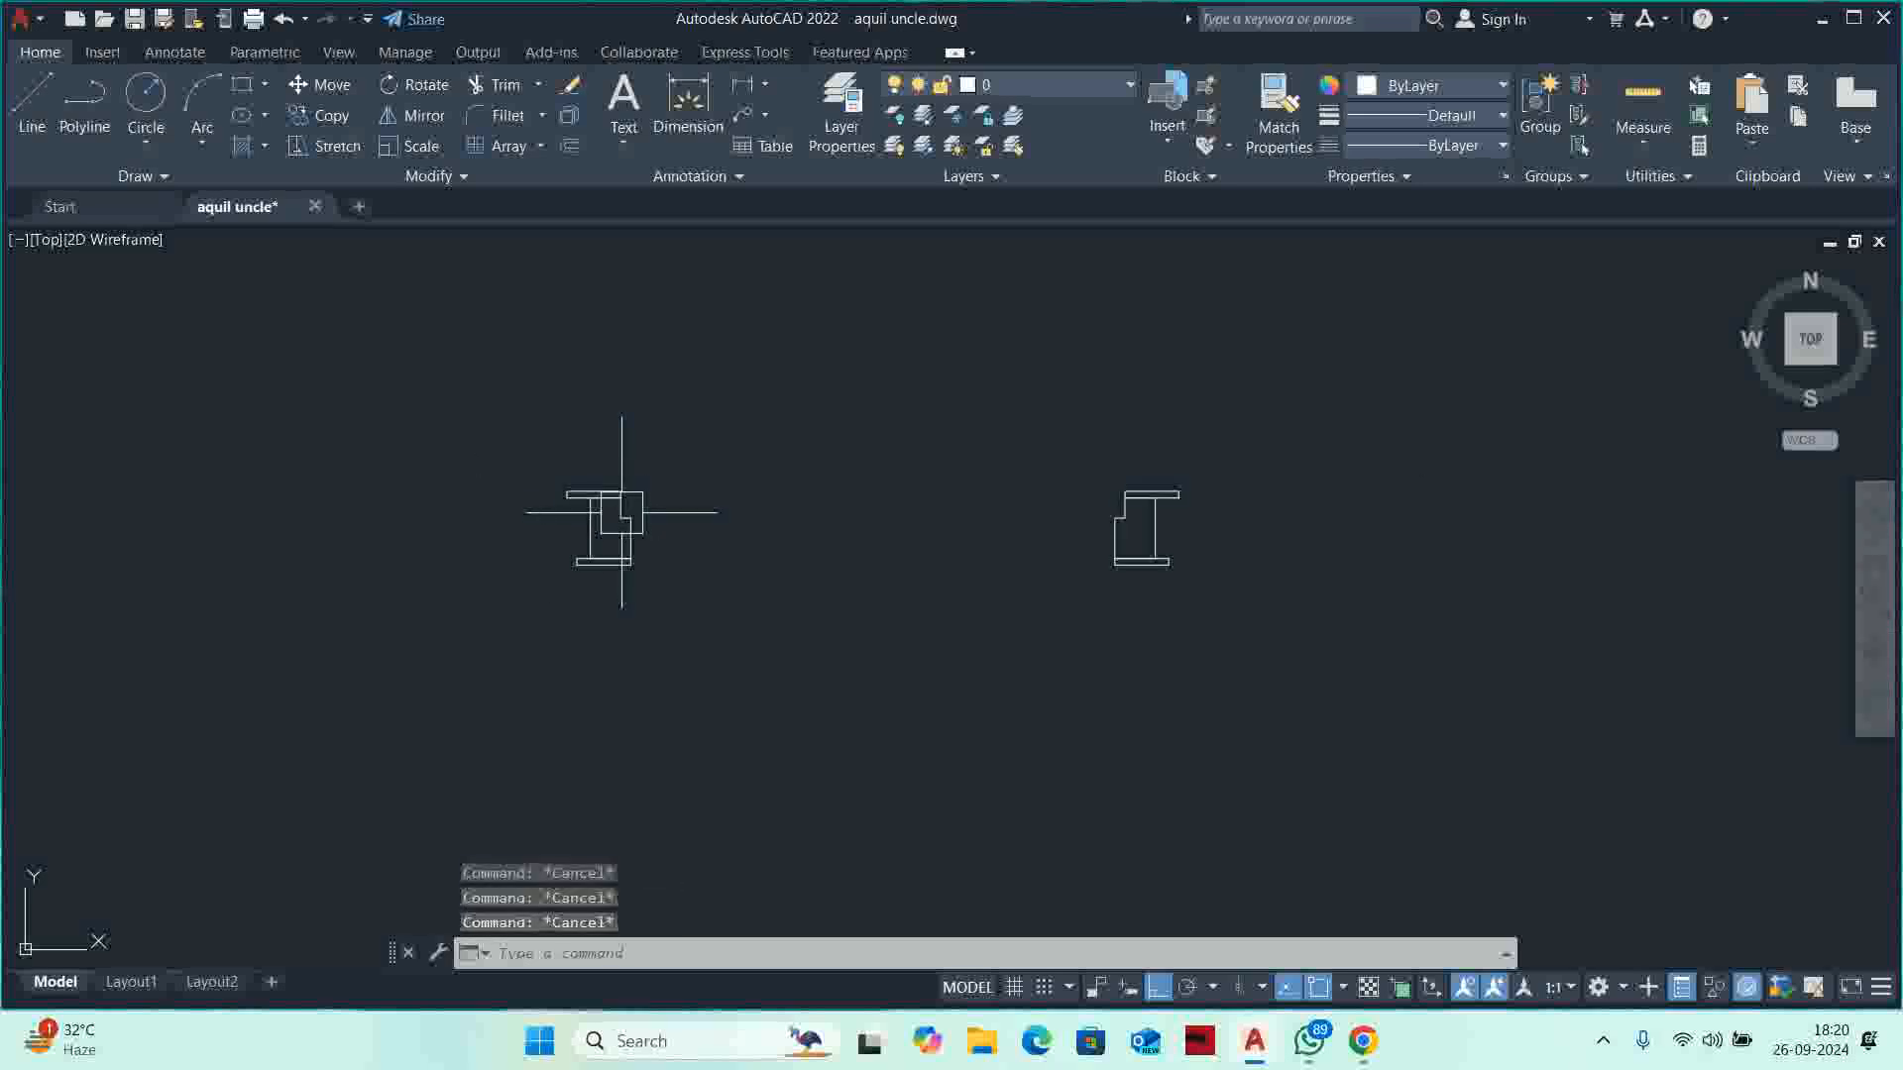
Offset the left frame's notch edges 0.25" outward, the horizontal one upward and the vertical one to the right.
type("o")
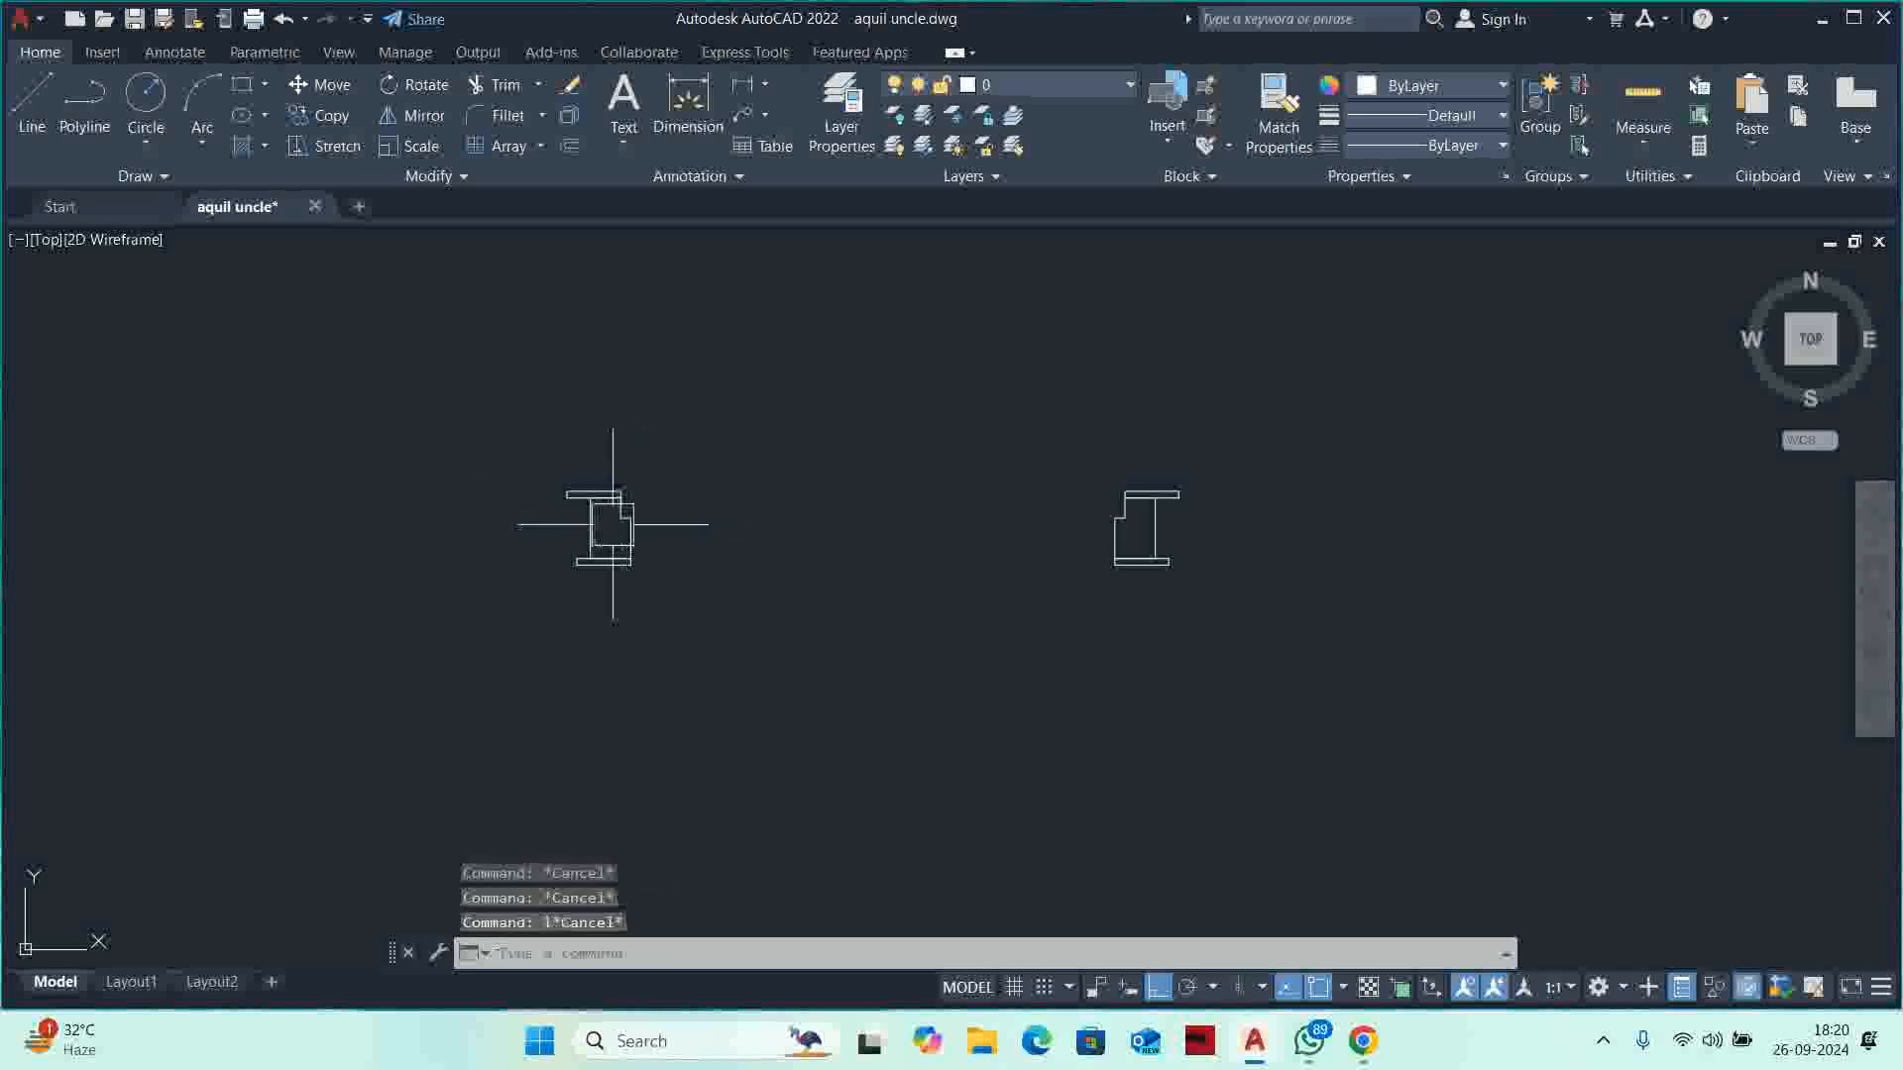
key("Return")
type(".")
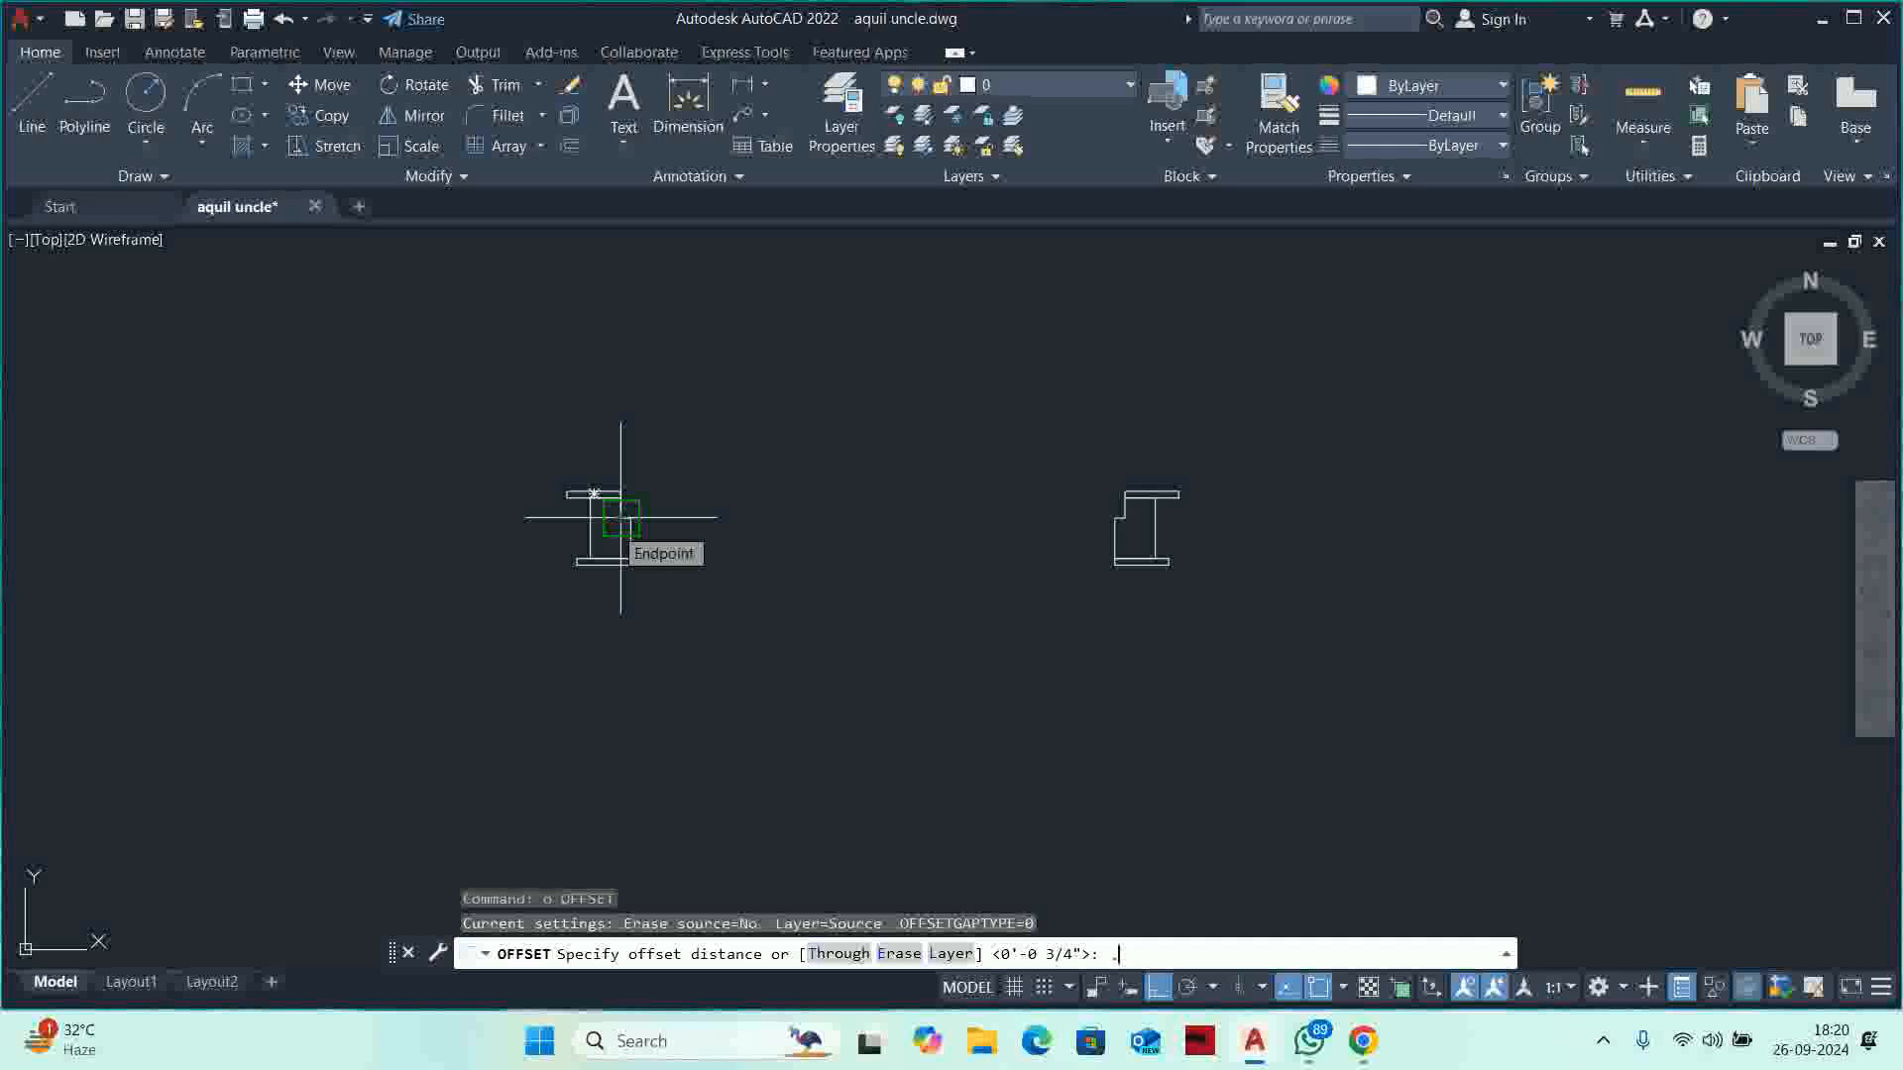
type("25")
key("Return")
scroll(614, 520, "up", 10)
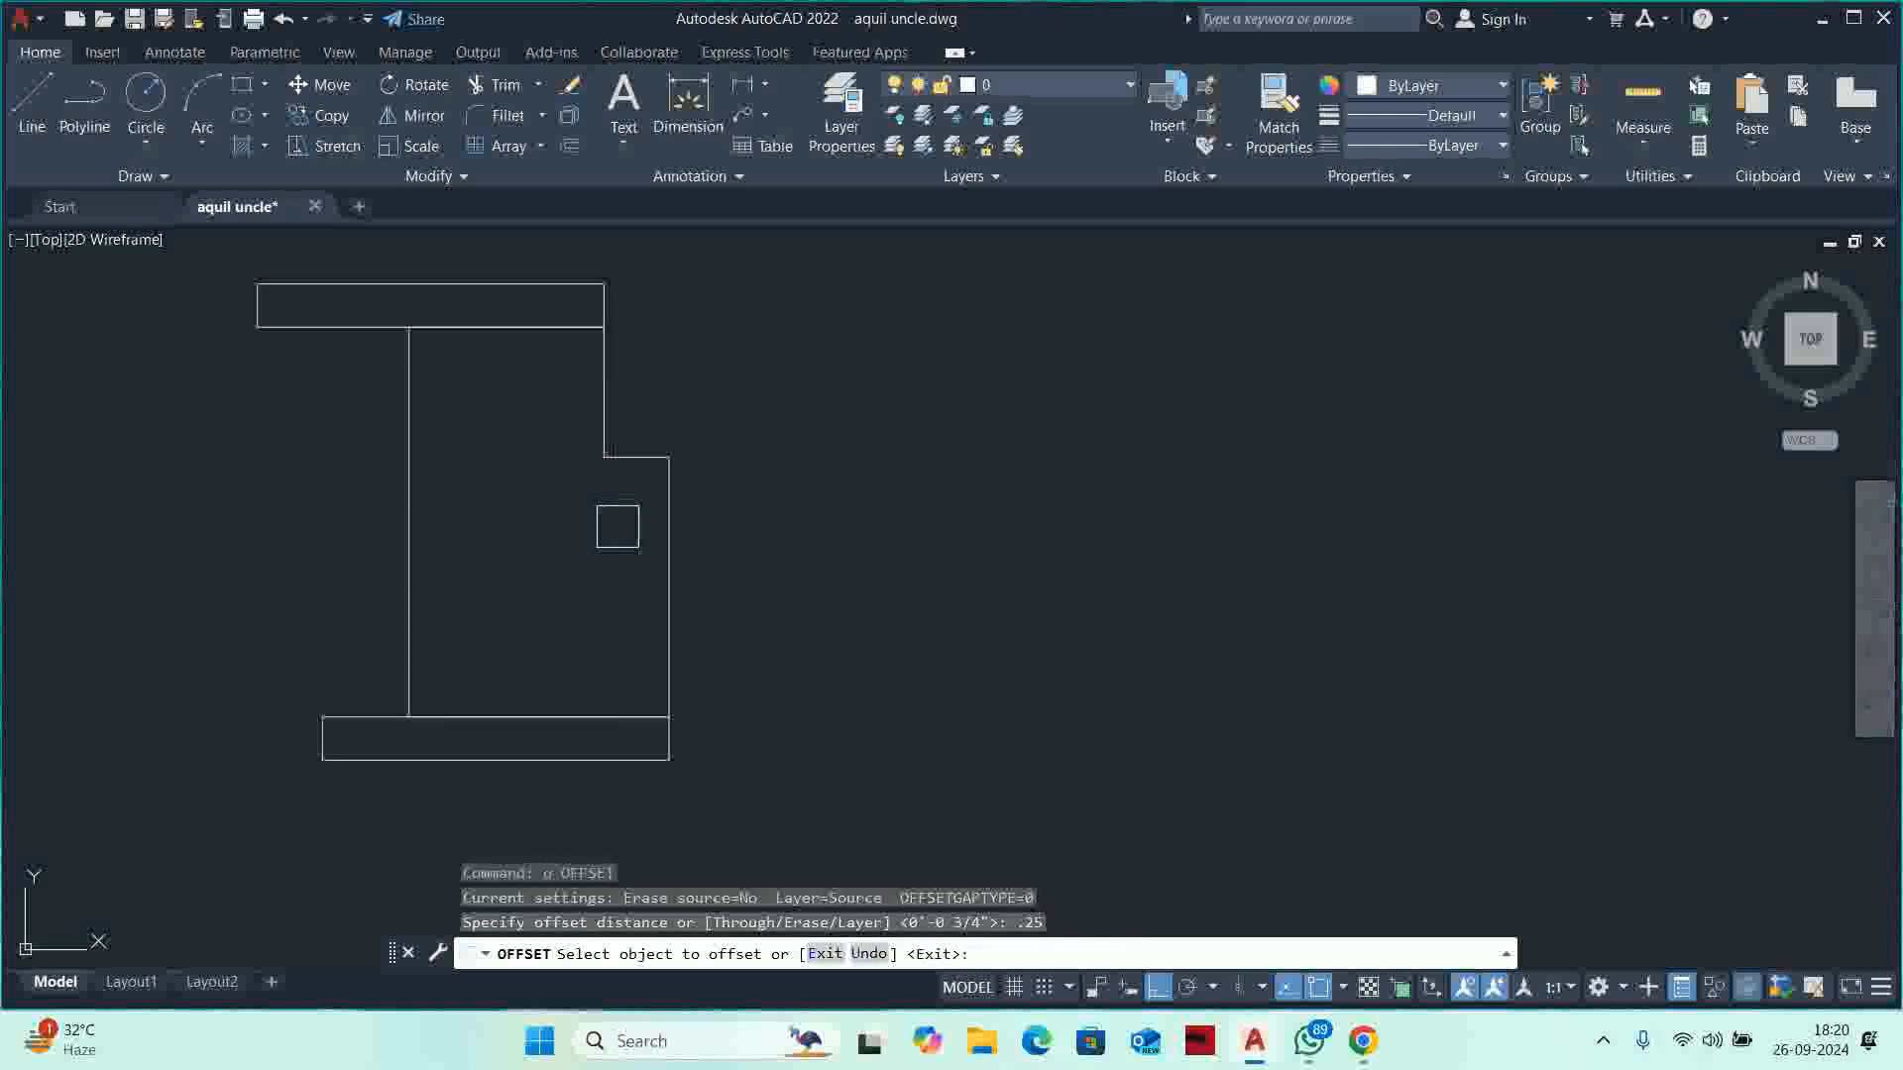
middle_click_drag(612, 481, 596, 598)
left_click(633, 504)
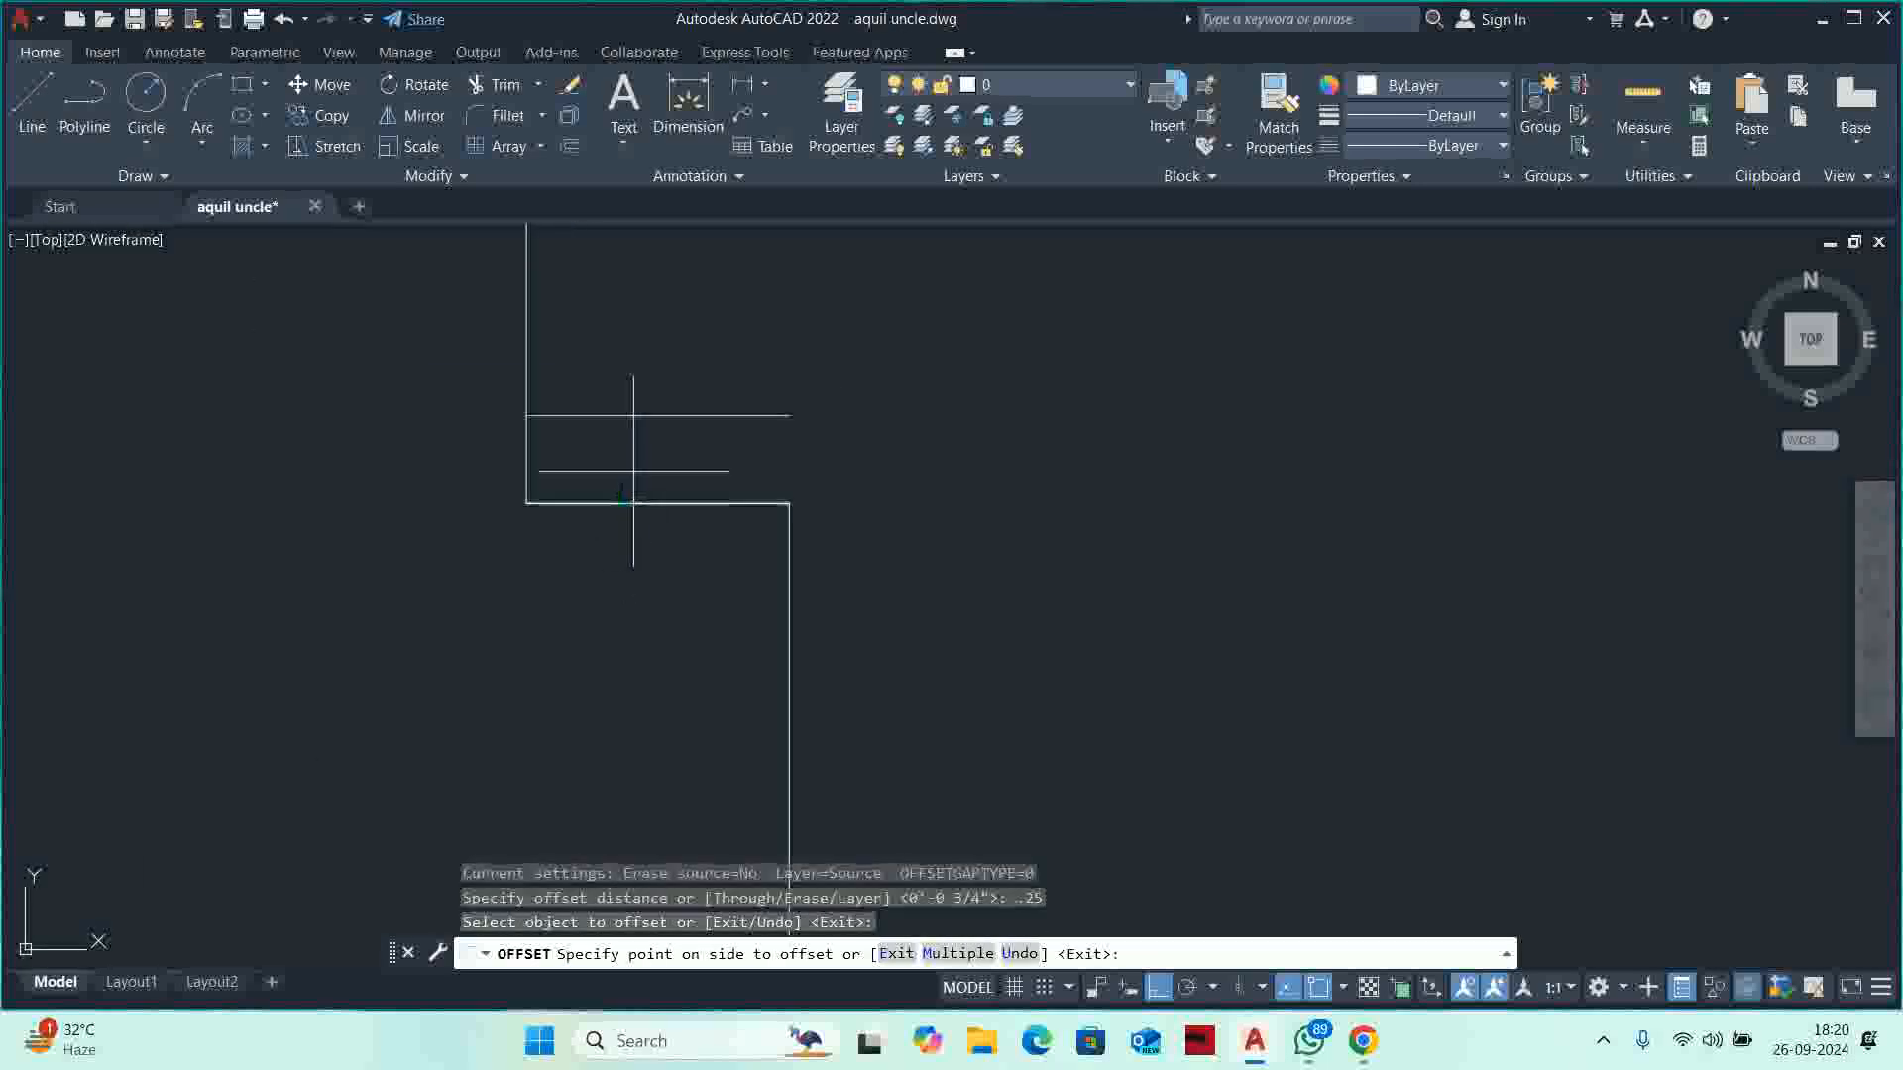
left_click(637, 446)
left_click(518, 354)
left_click(555, 352)
scroll(674, 367, "down", 8)
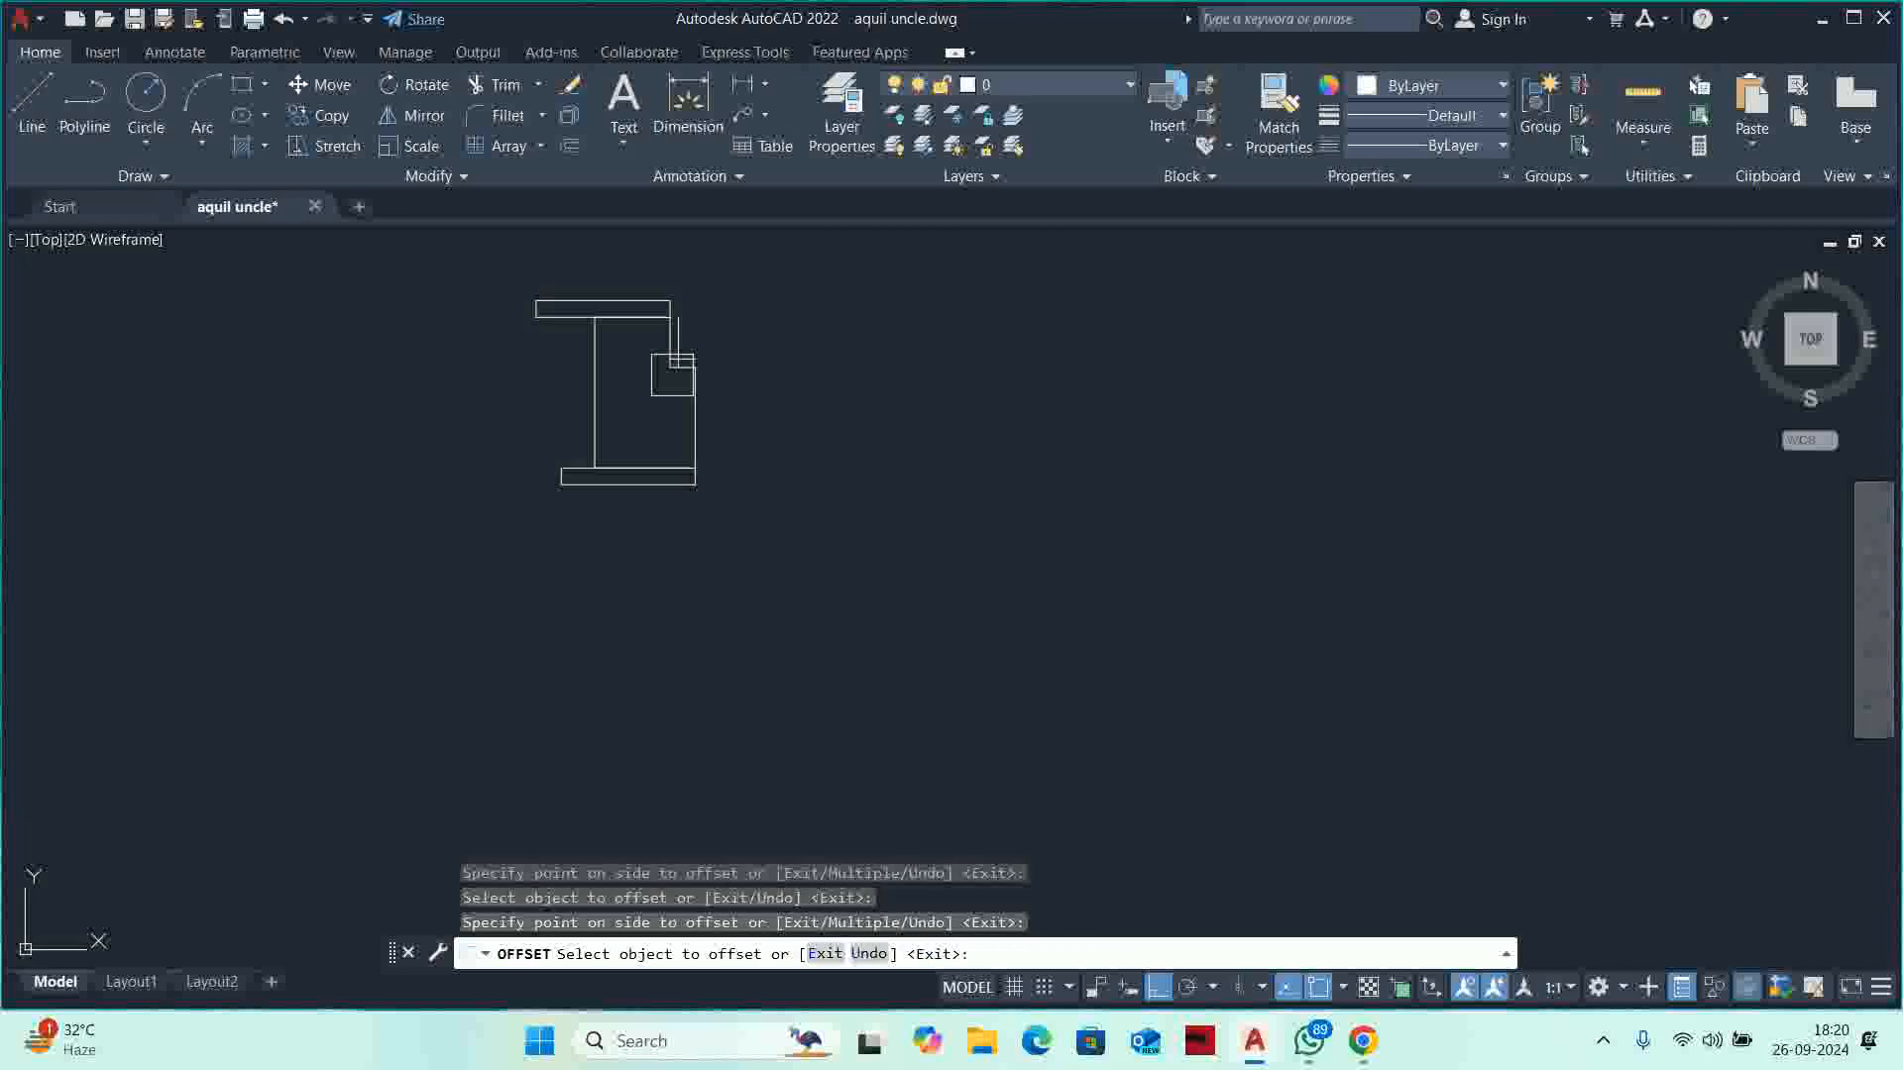
Offset the right frame's notch edges by the same 0.25", the vertical one to the left and the horizontal one upward.
scroll(1472, 366, "up", 8)
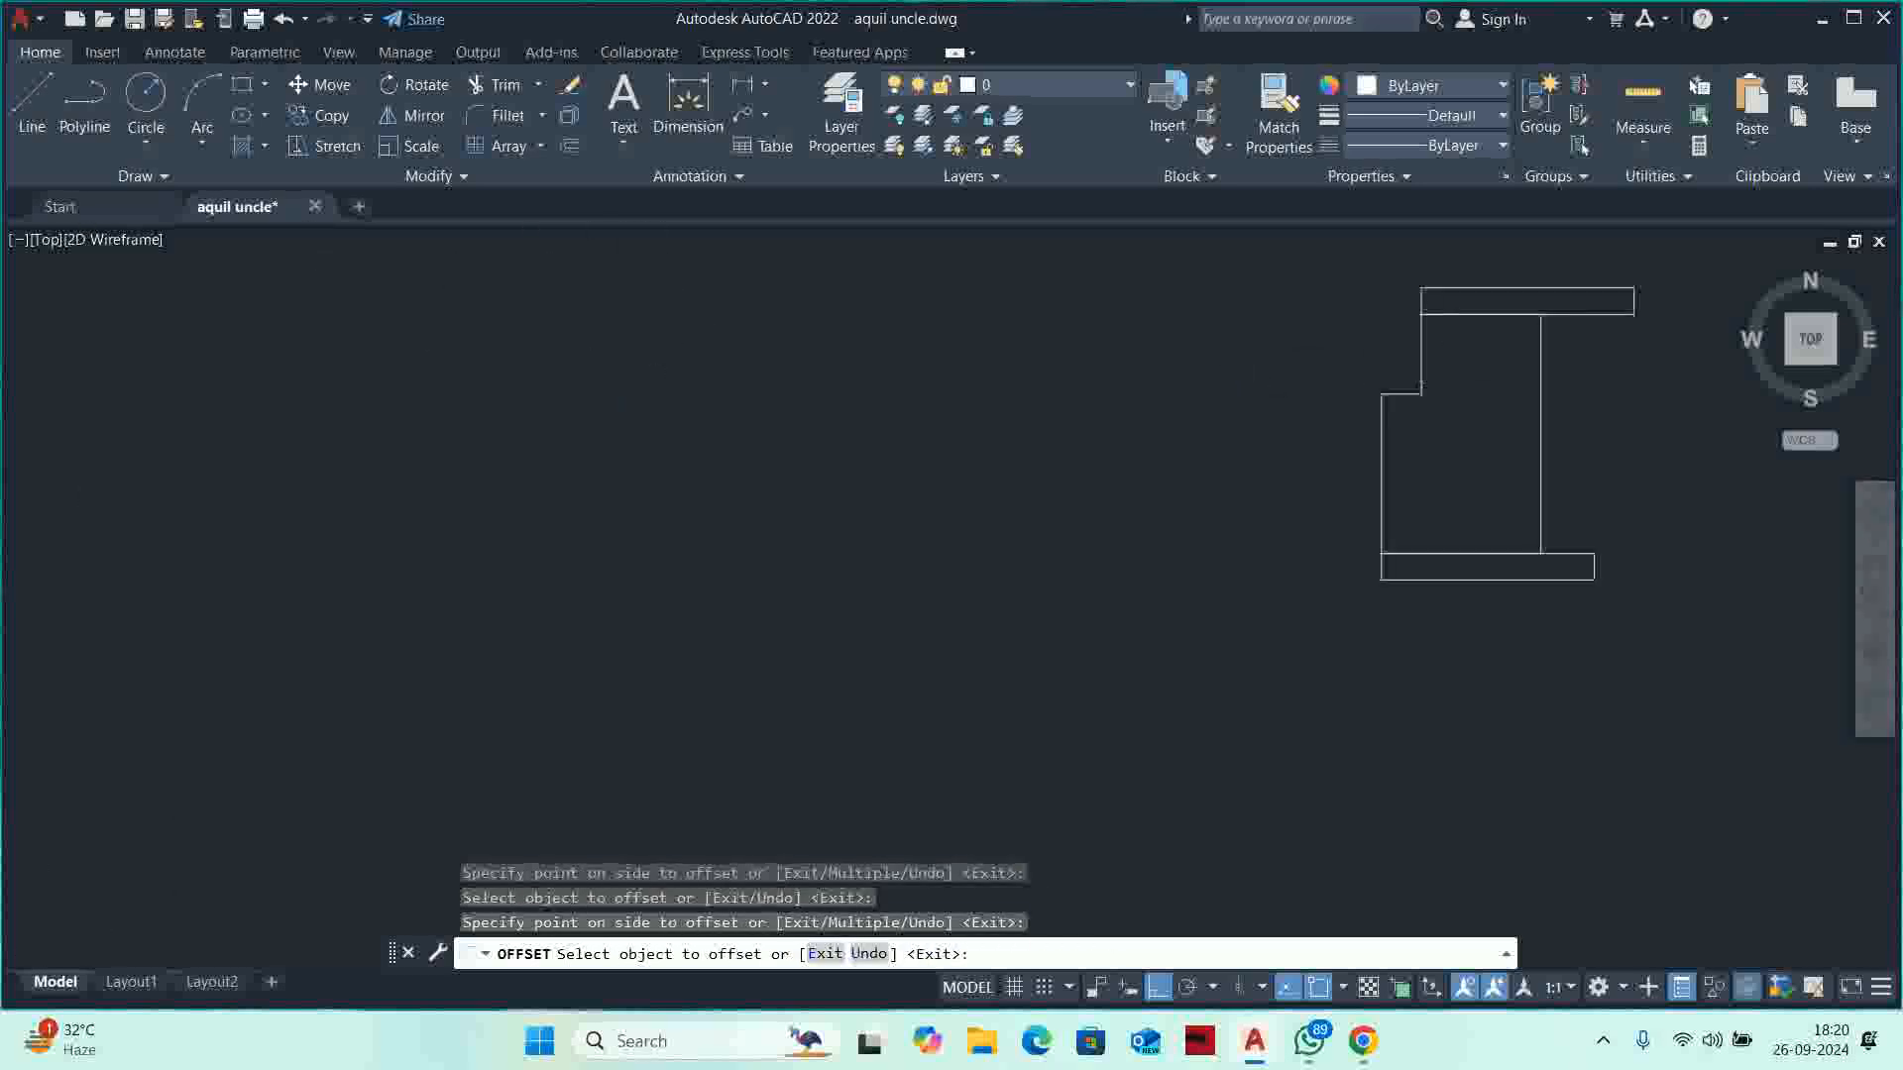
left_click(1300, 387)
left_click(1229, 394)
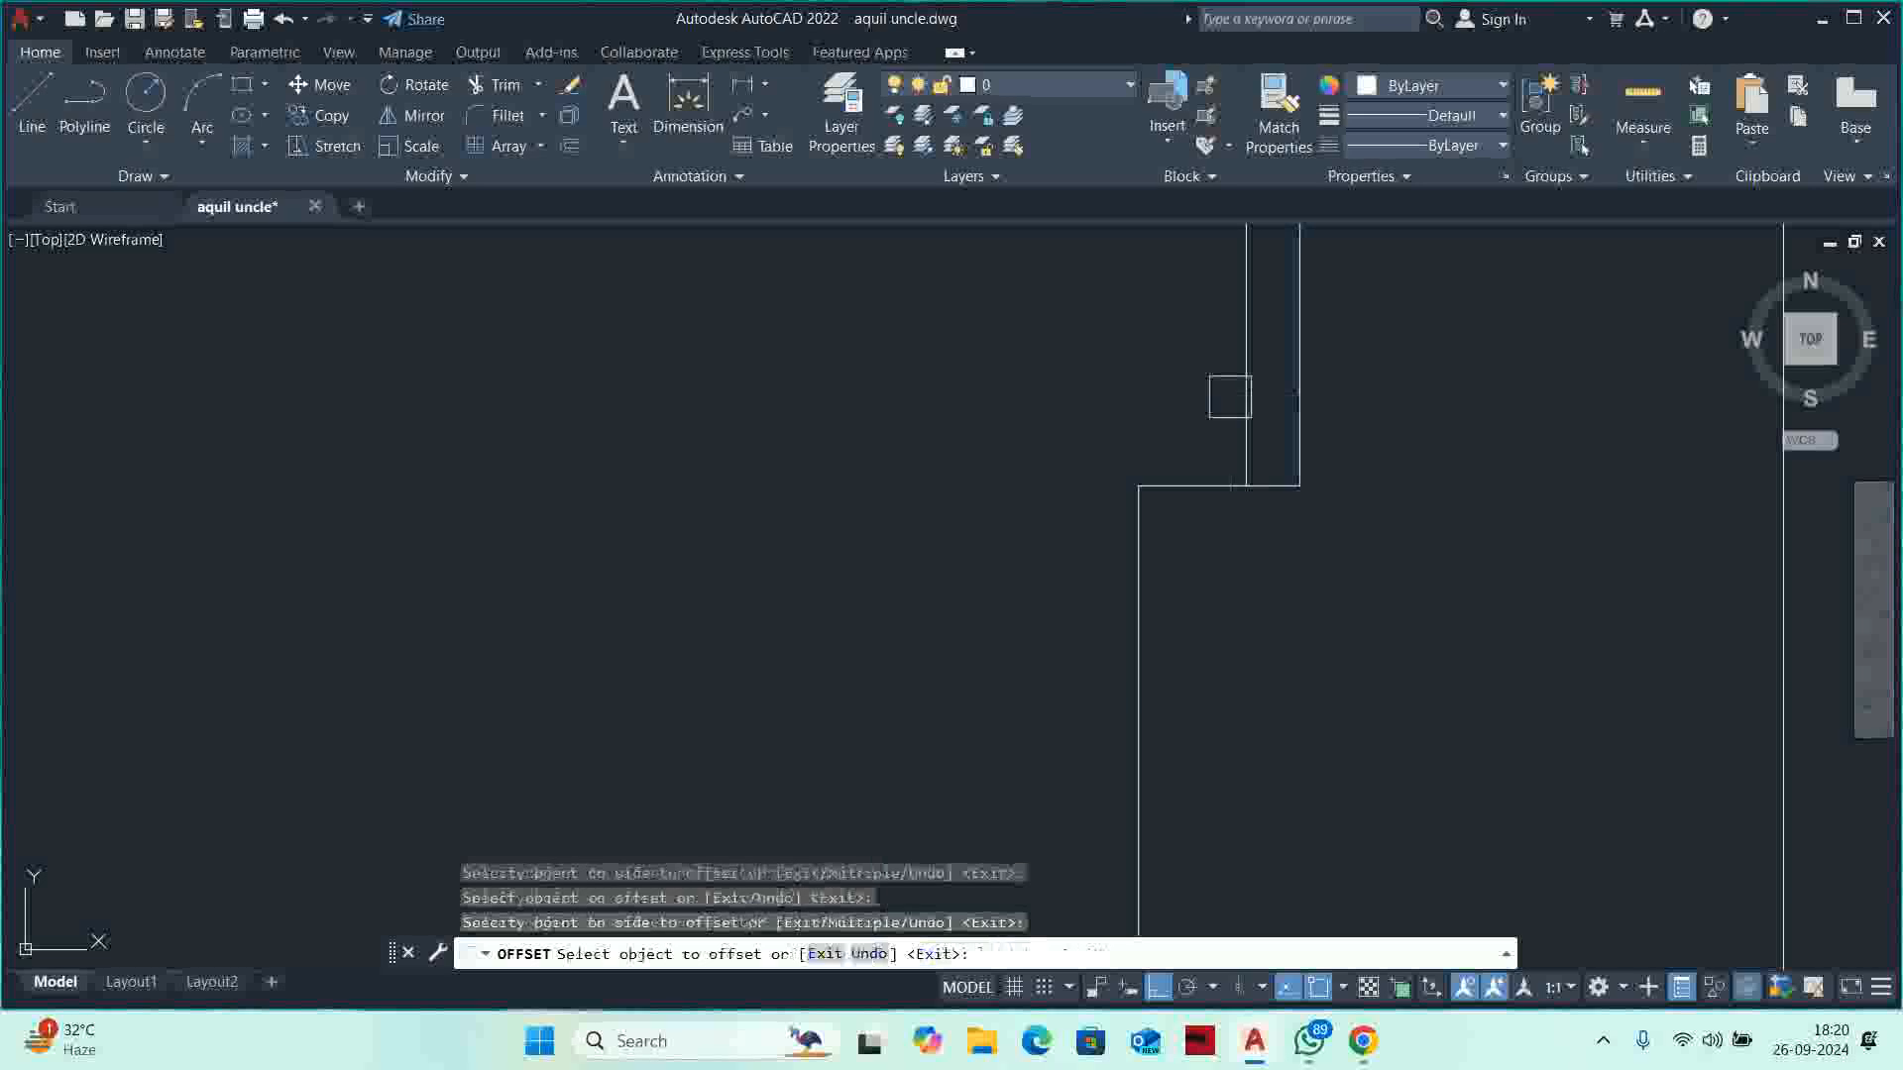
left_click(1189, 500)
key("Escape")
key("Escape")
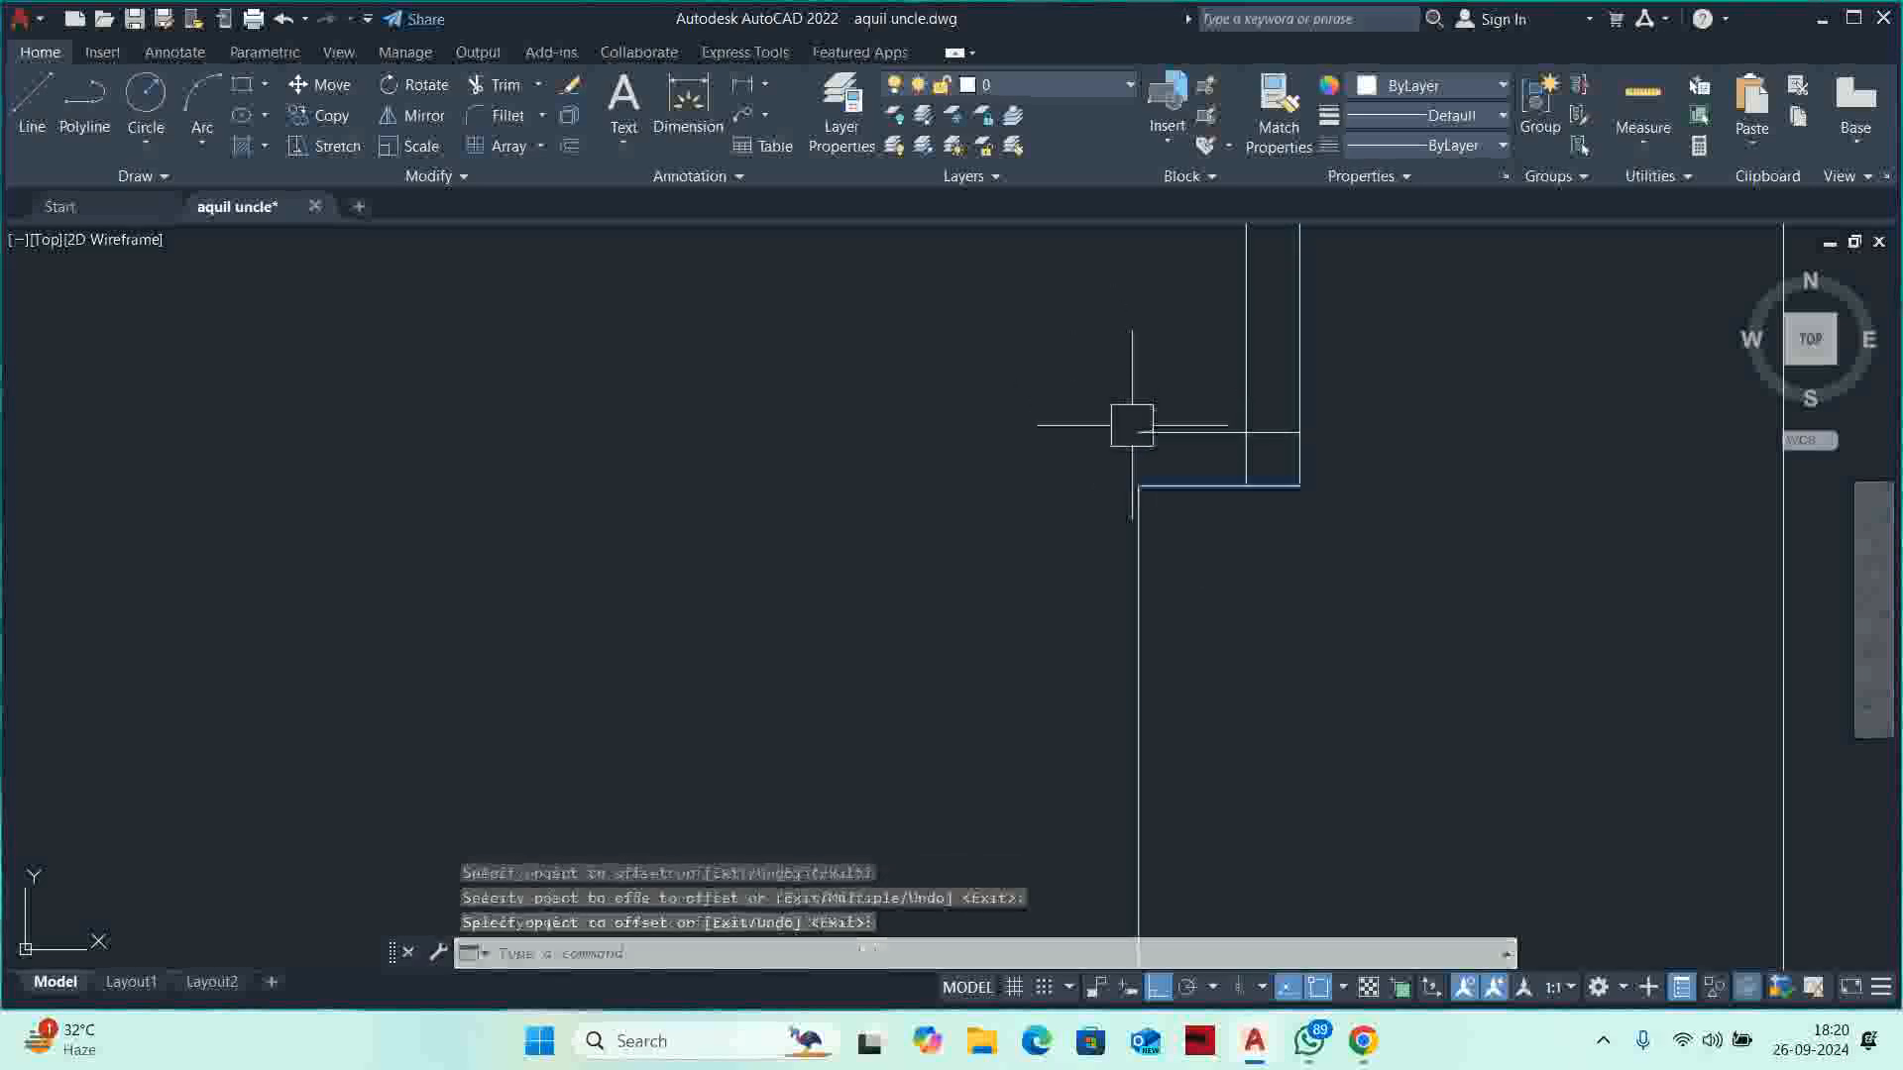
Draw a circle centred where the left frame's offset lines cross, with its radius reaching the right frame's vertical offset line.
scroll(1135, 417, "down", 6)
scroll(1103, 419, "up", 3)
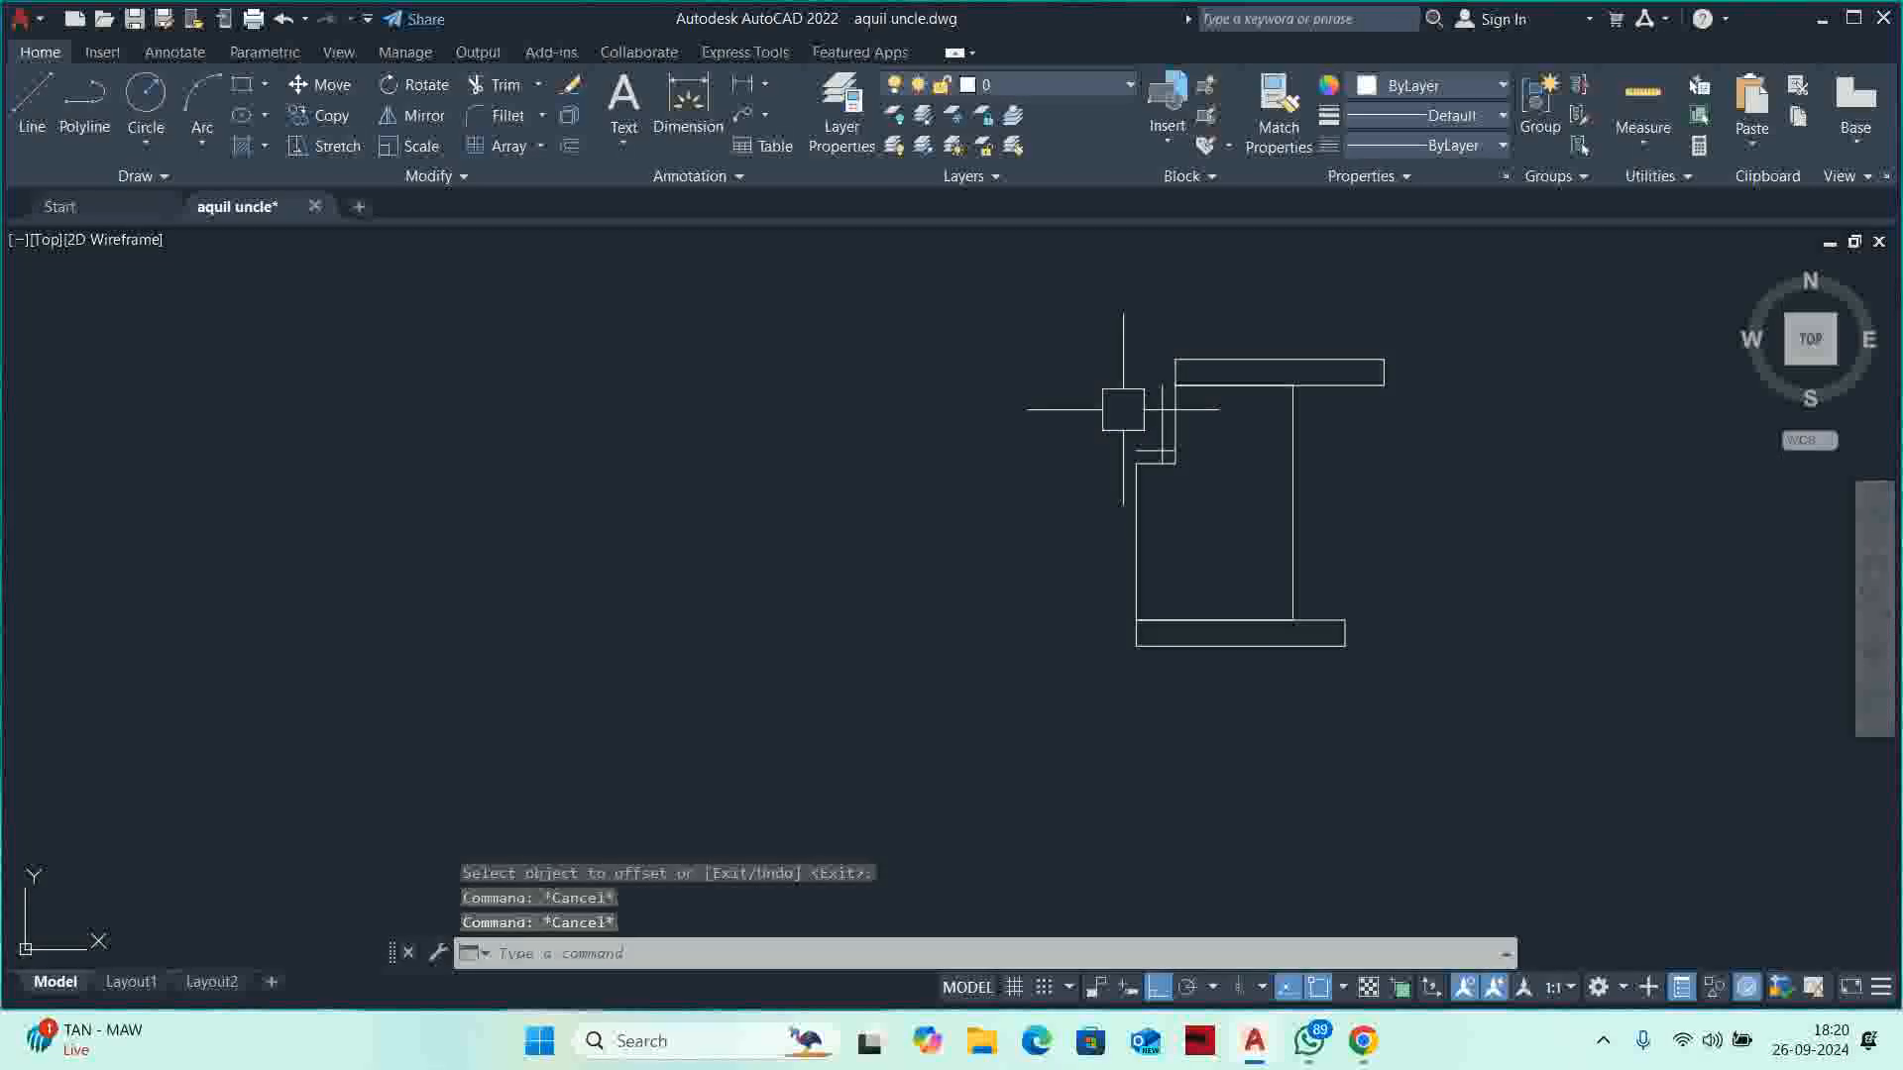
scroll(1083, 429, "down", 6)
scroll(780, 466, "up", 5)
key("Escape")
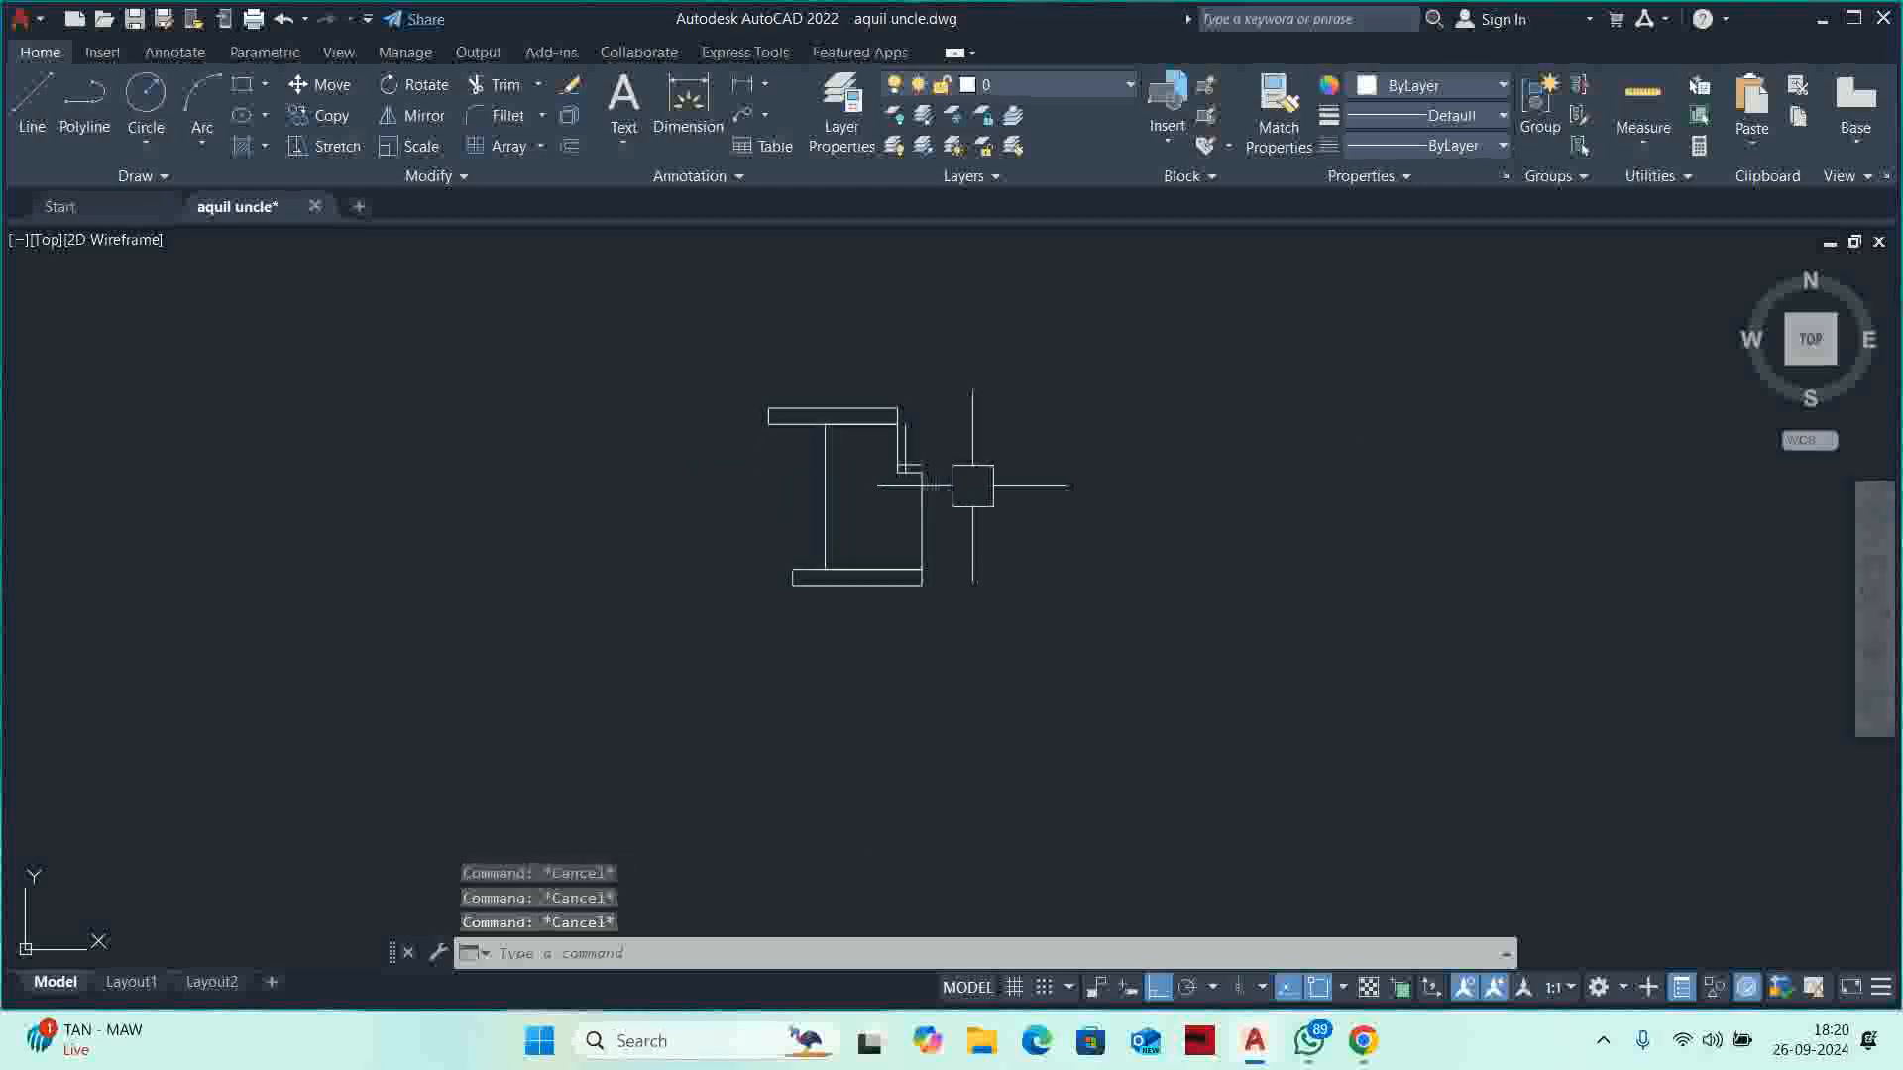
type("c")
key("Return")
scroll(879, 437, "up", 2)
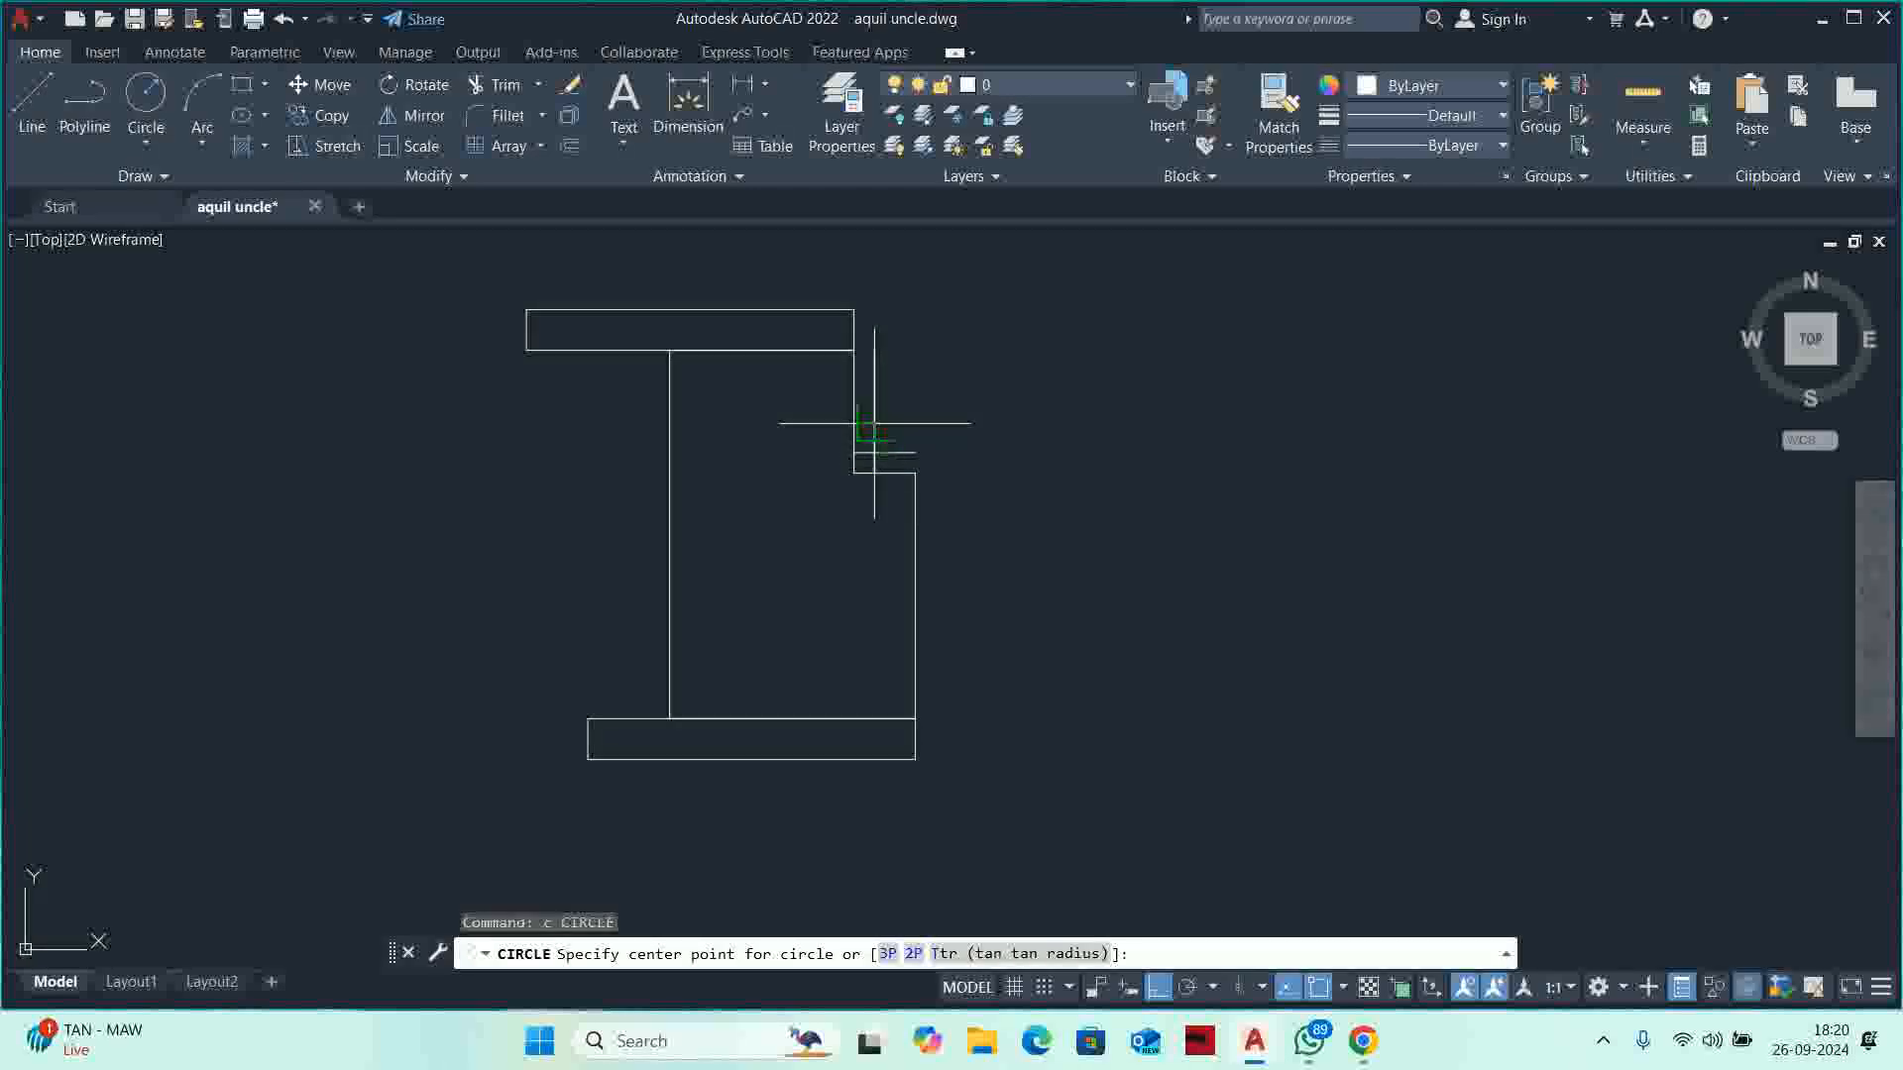
scroll(872, 451, "up", 3)
left_click(866, 477)
scroll(1170, 509, "down", 5)
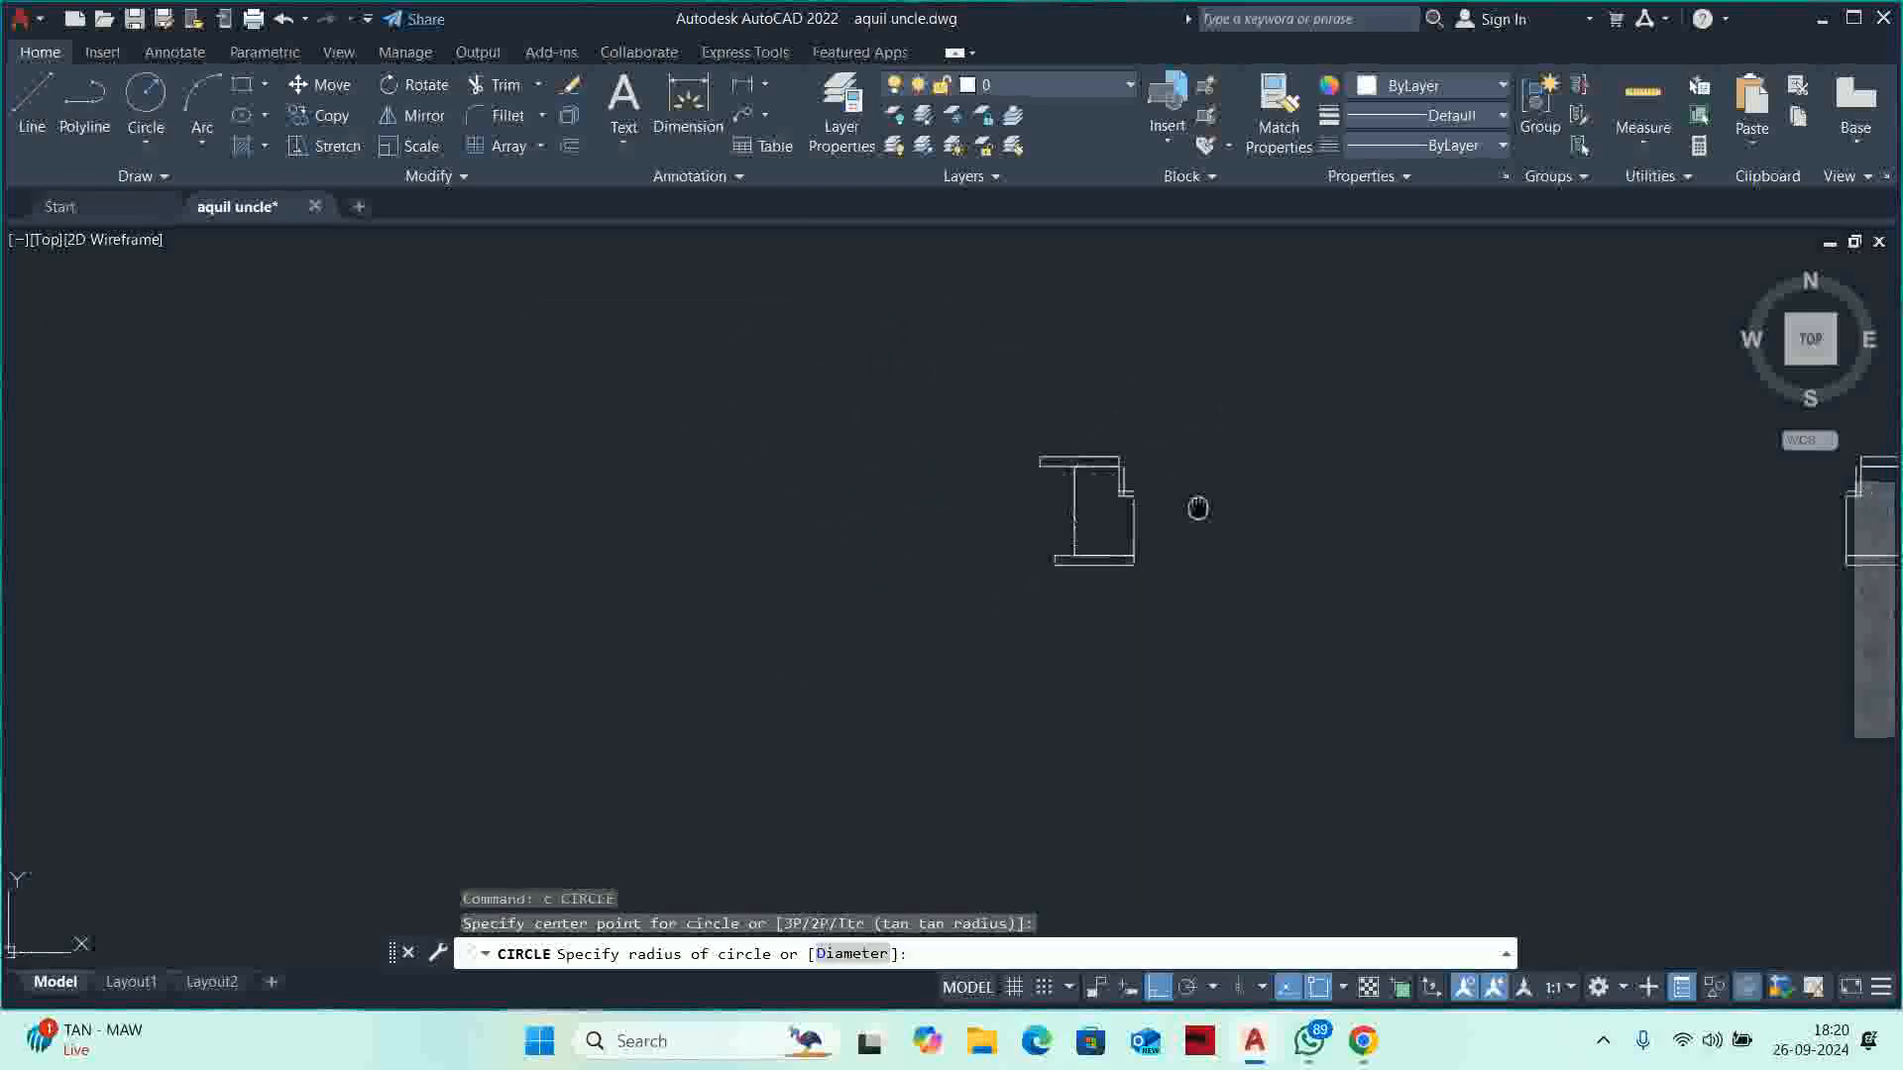
scroll(882, 570, "up", 4)
scroll(1041, 544, "up", 8)
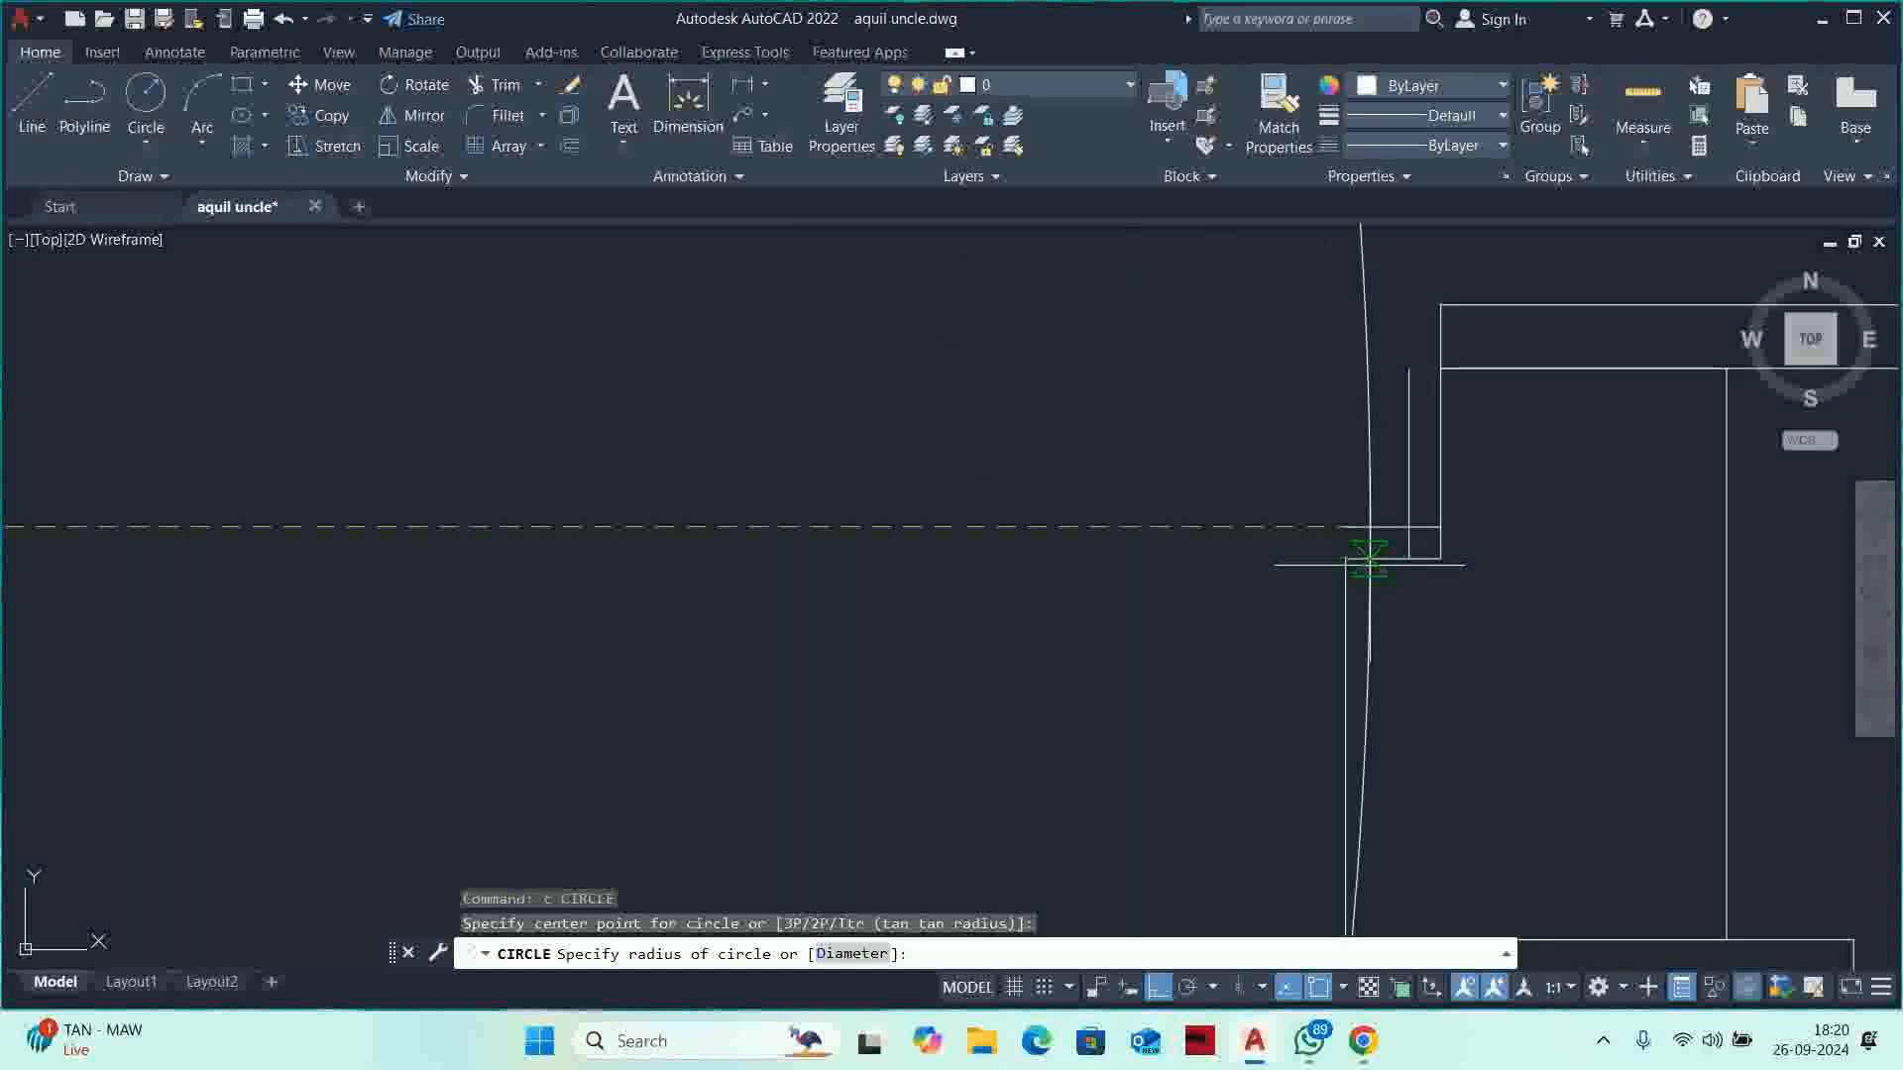
key("Escape")
scroll(1371, 536, "down", 3)
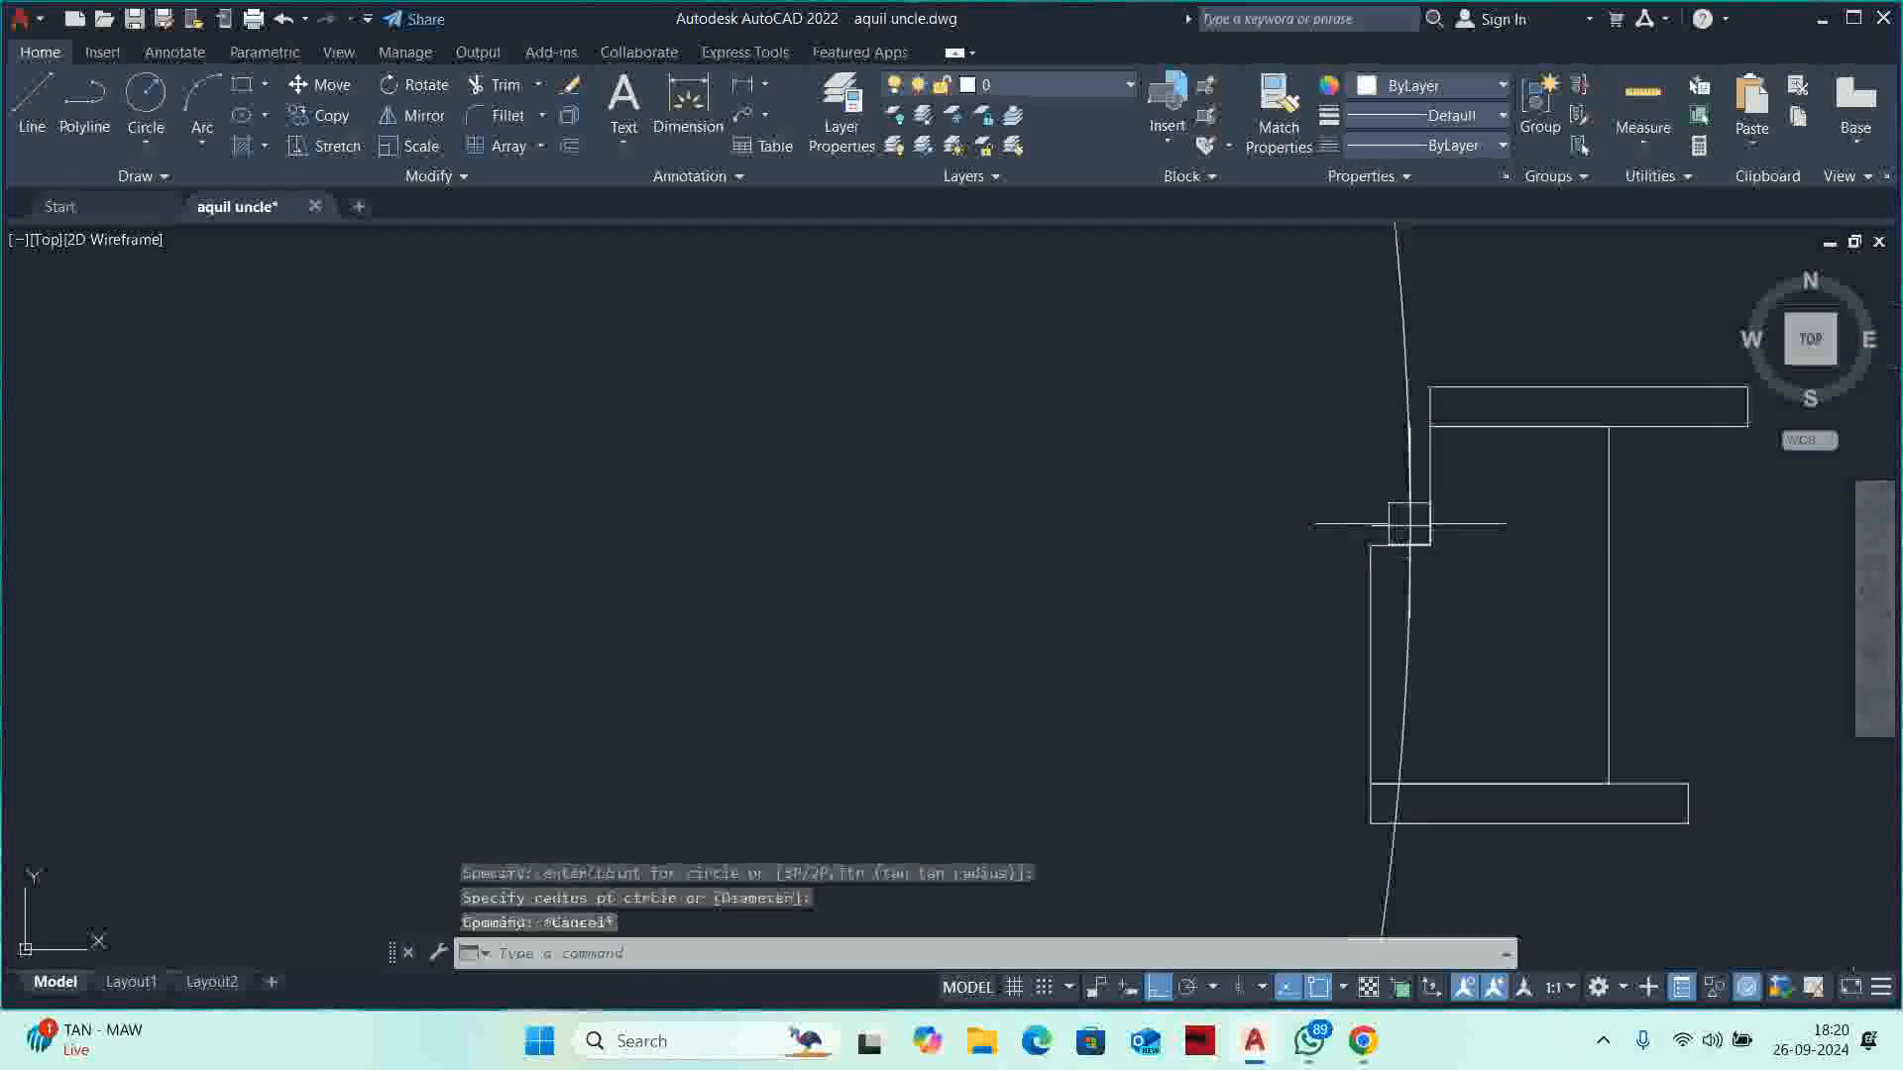
key("Escape")
Trim the overrunning ends of the left frame's two offset lines so they meet in a clean corner.
mouse_move(803, 463)
middle_mouse_down()
mouse_move(1002, 667)
mouse_move(978, 707)
mouse_move(989, 782)
middle_mouse_up()
scroll(996, 798, "up", 10)
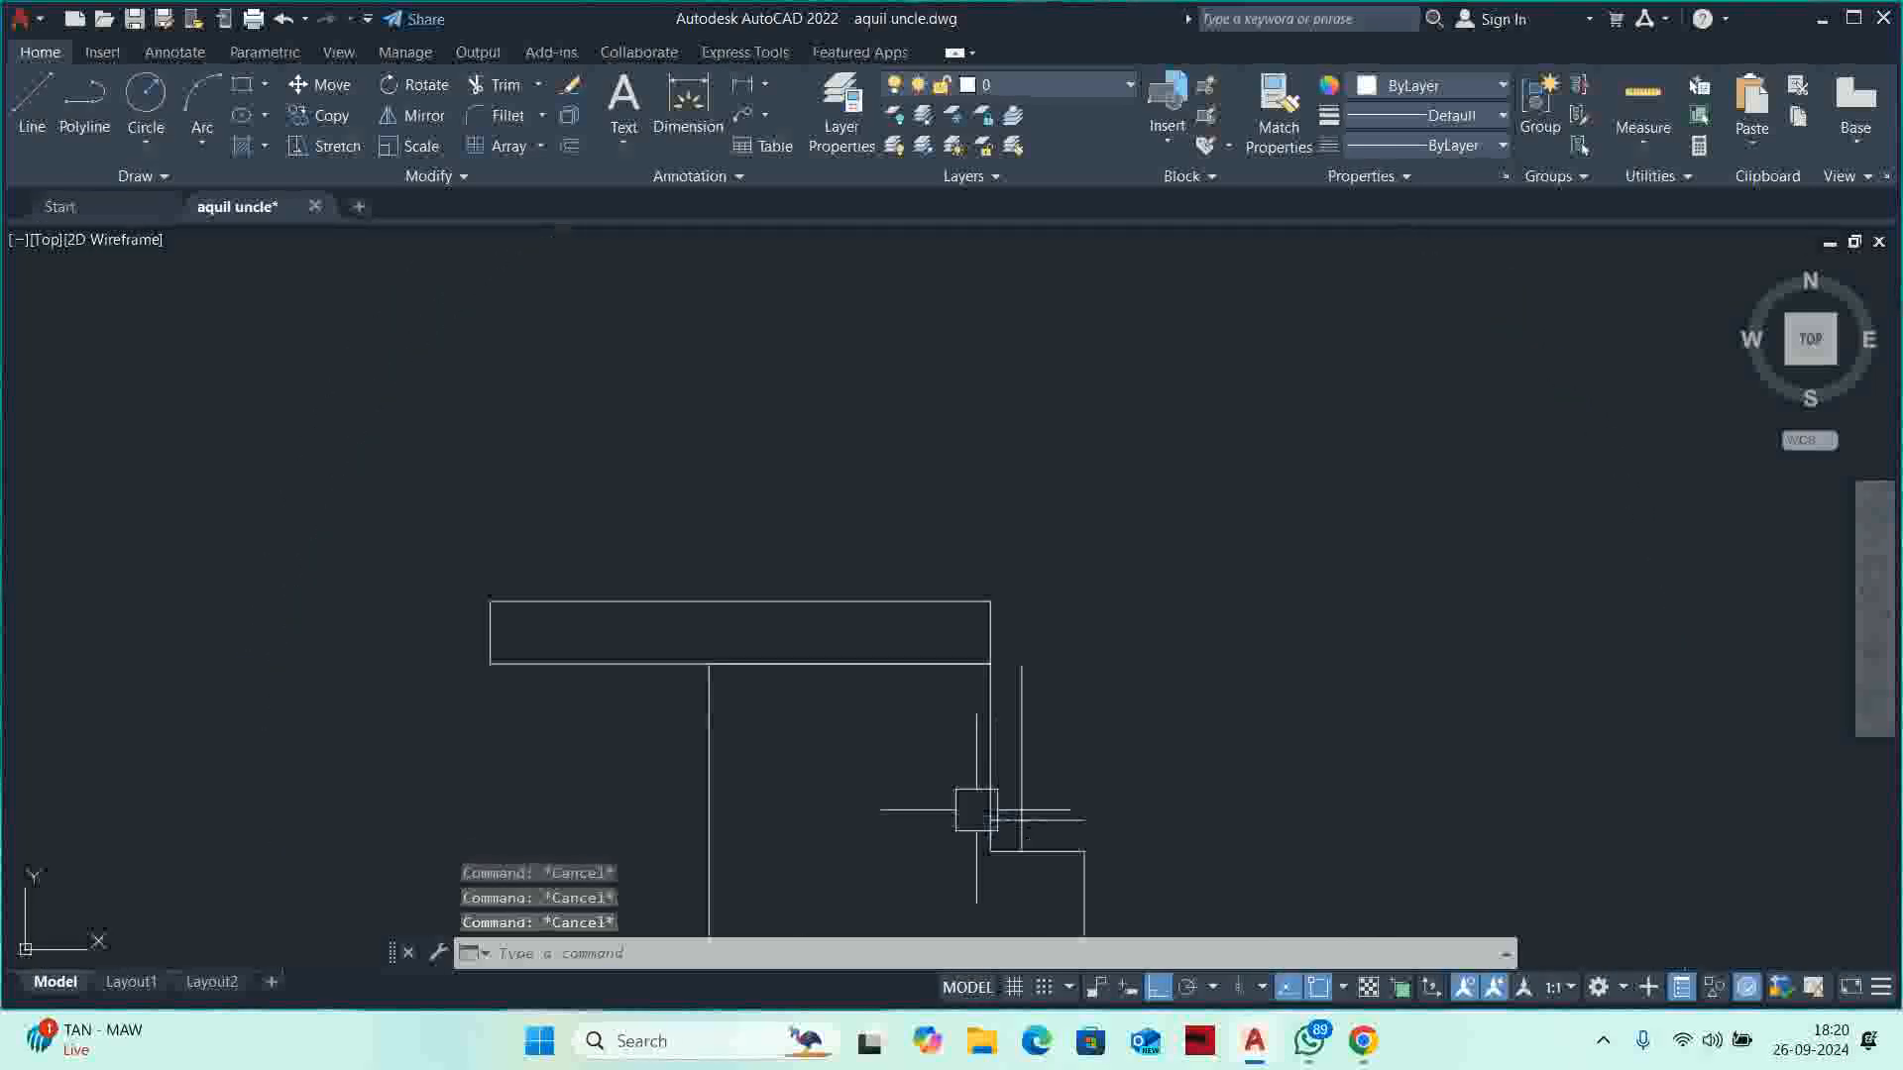
type("tr")
key("Return")
scroll(1003, 815, "up", 3)
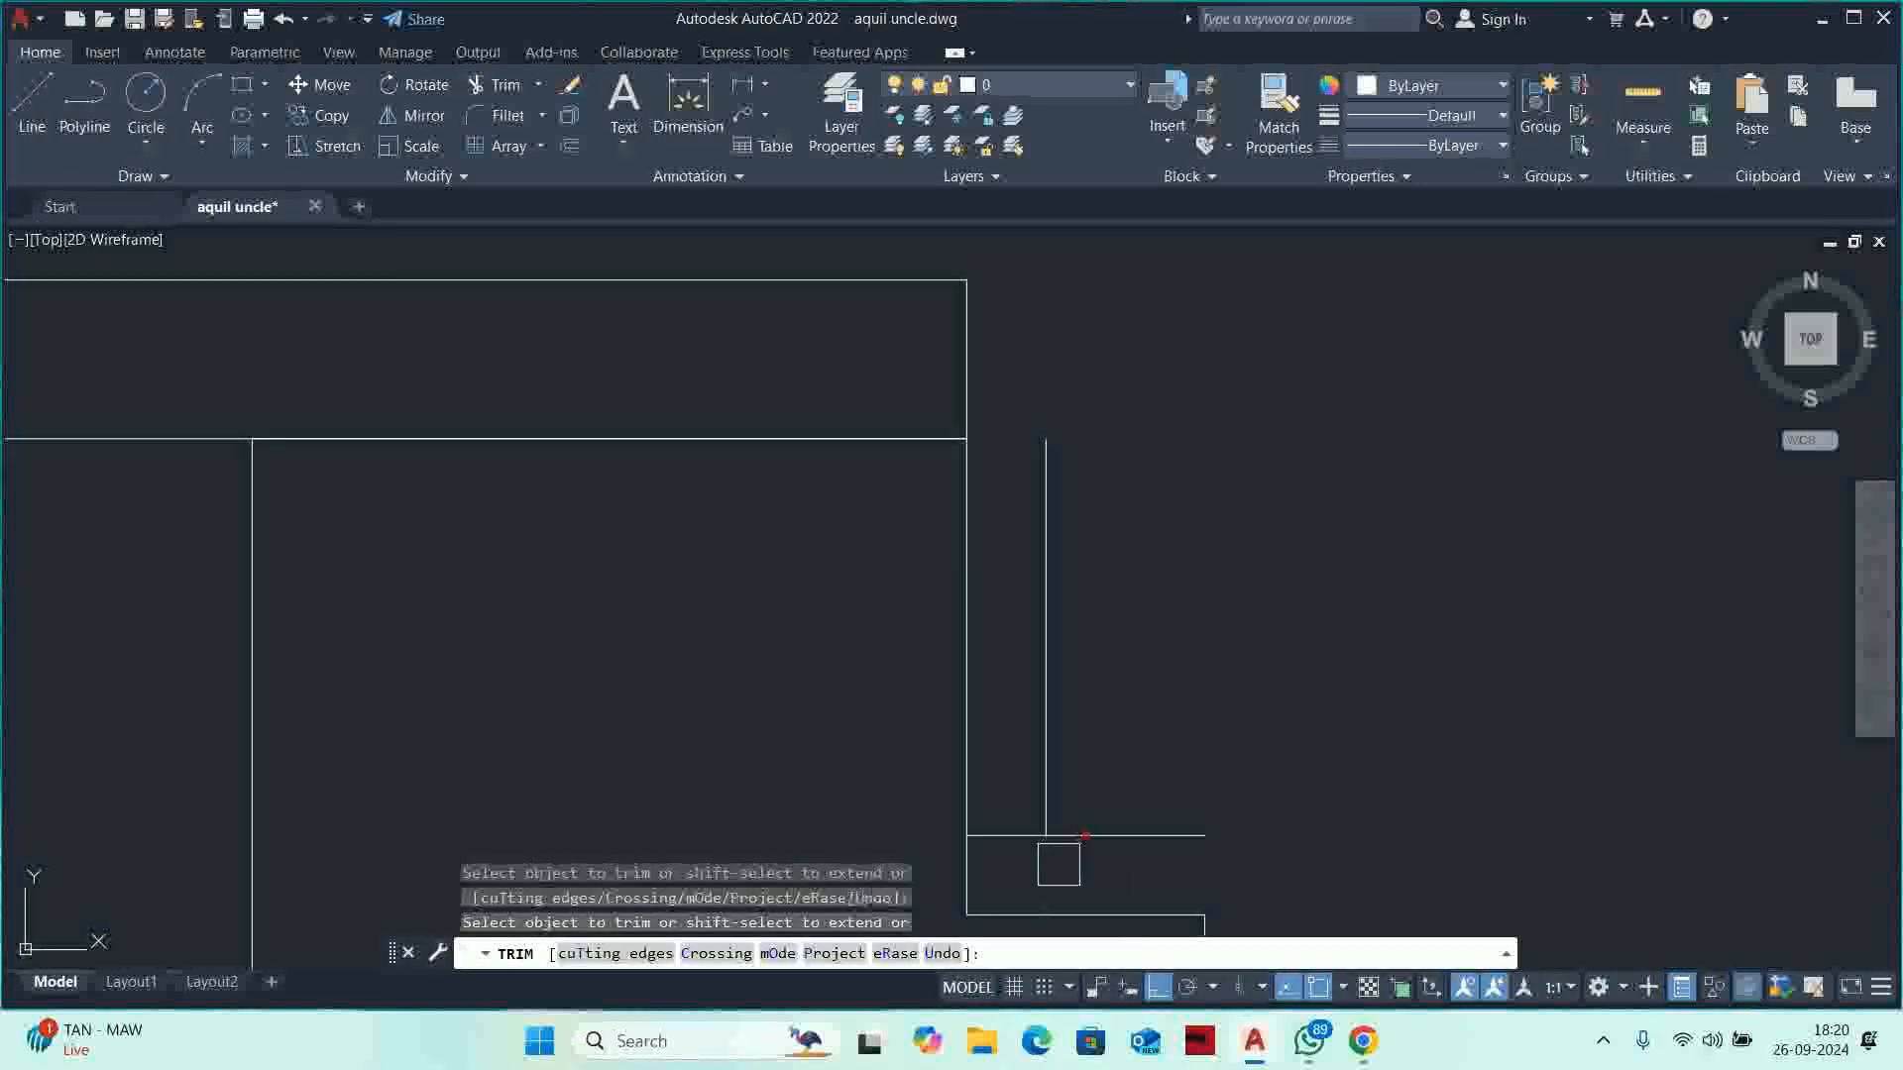
Extend the left frame's vertical offset line up to the circle and trim the circle to the upper-right quarter arc.
scroll(1005, 828, "down", 6)
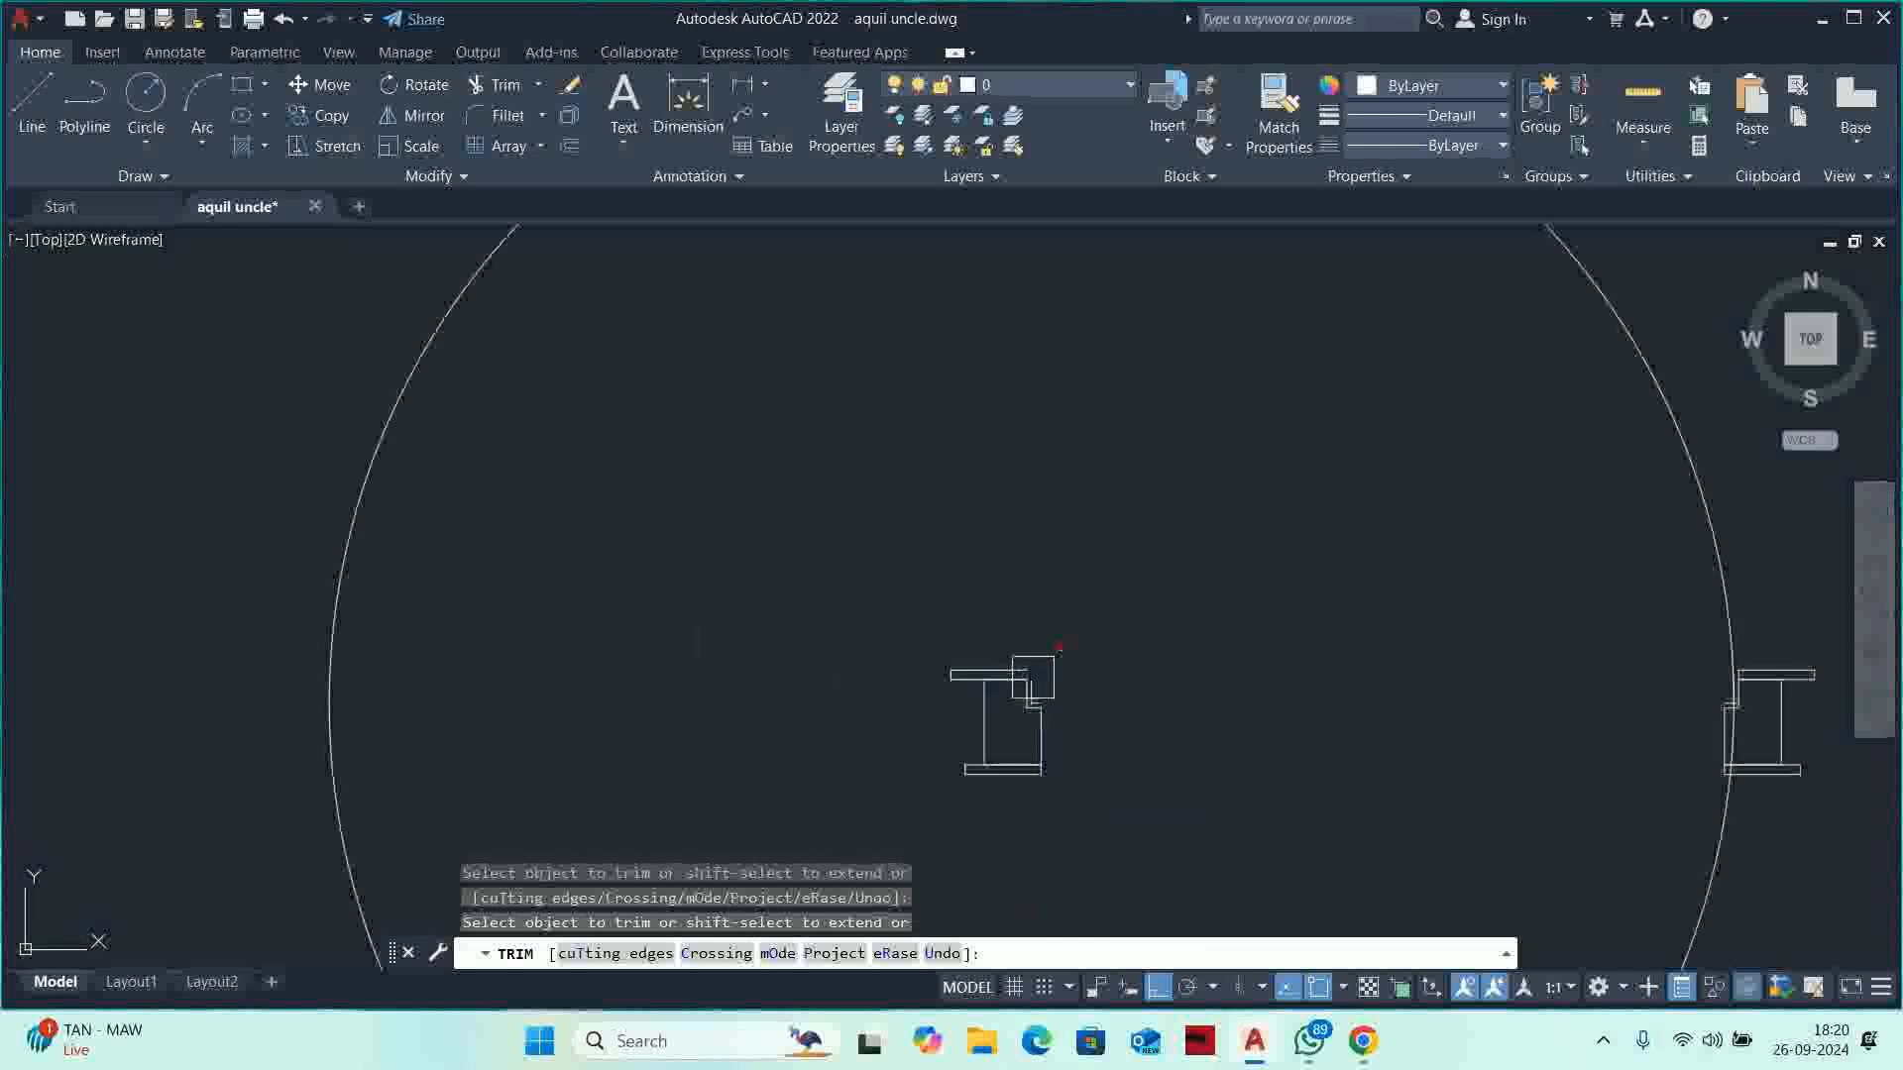
left_click(1049, 665)
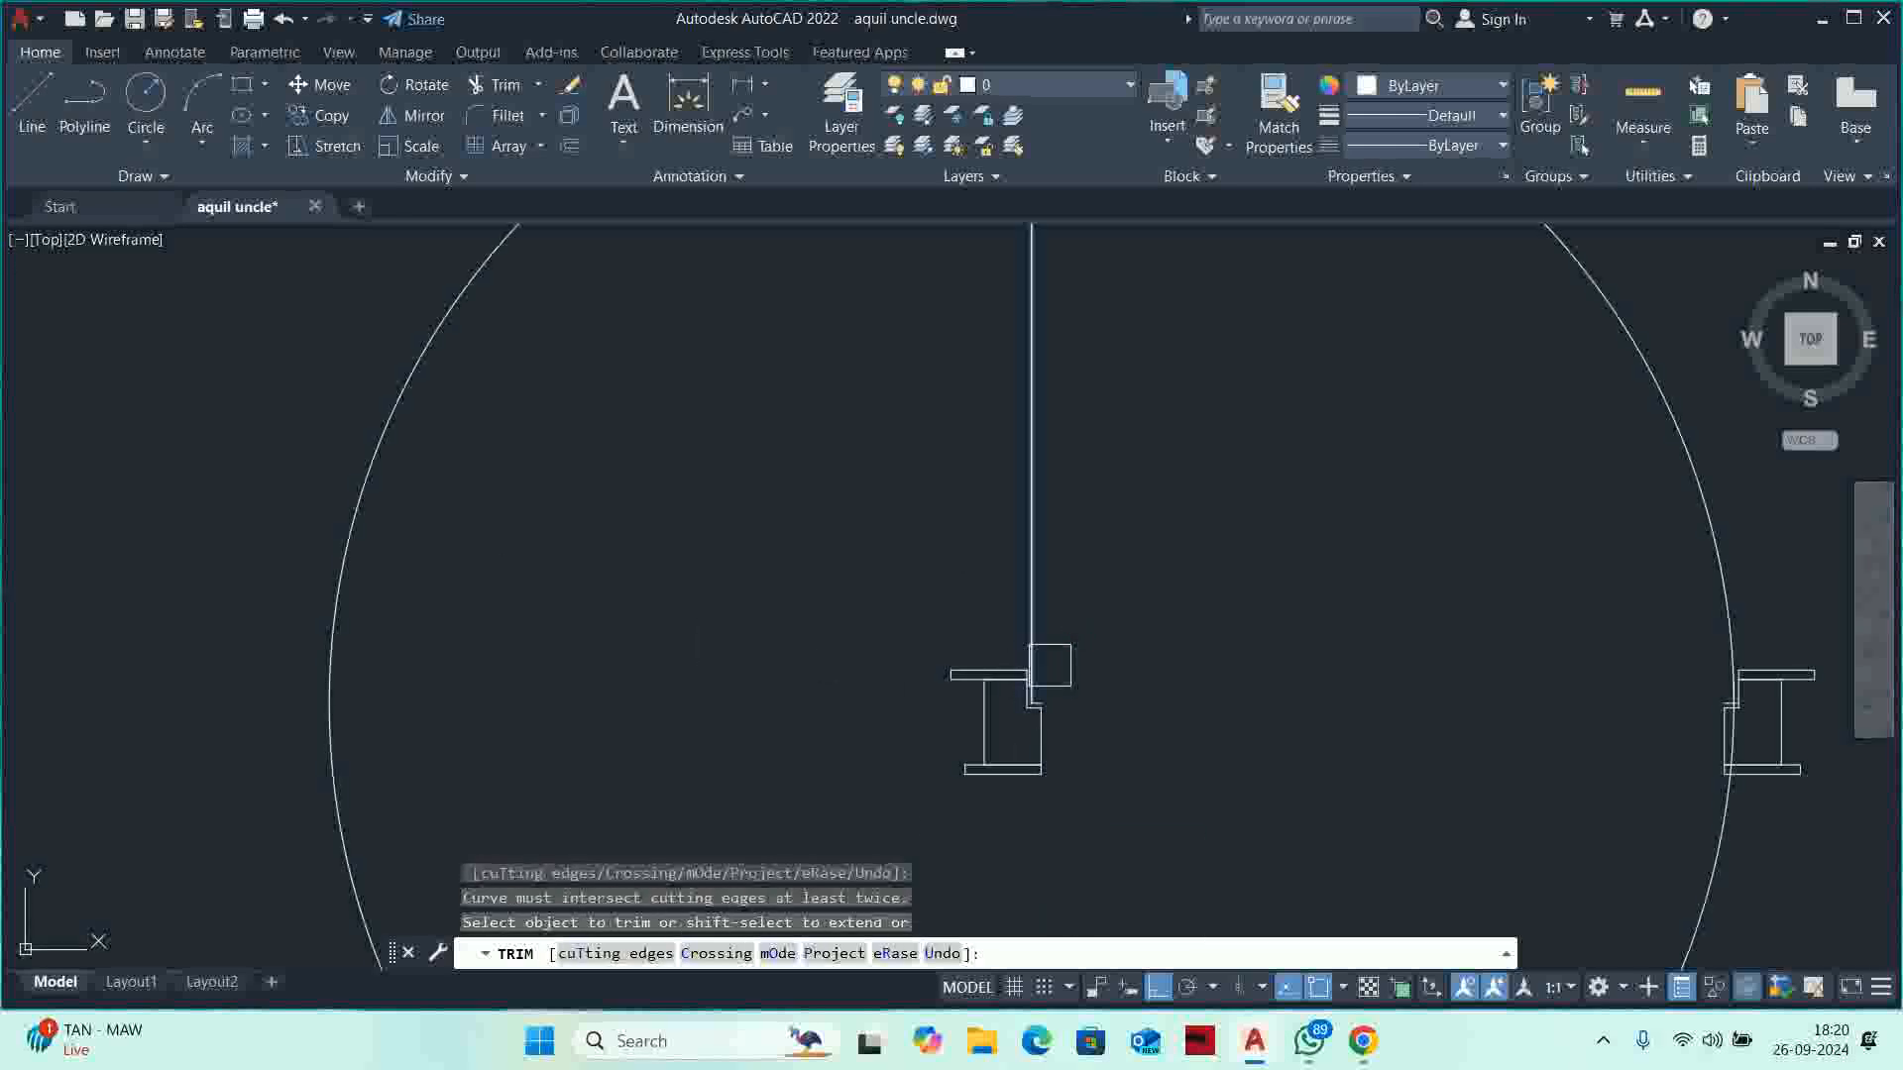
left_click(1049, 666)
scroll(1035, 575, "down", 4)
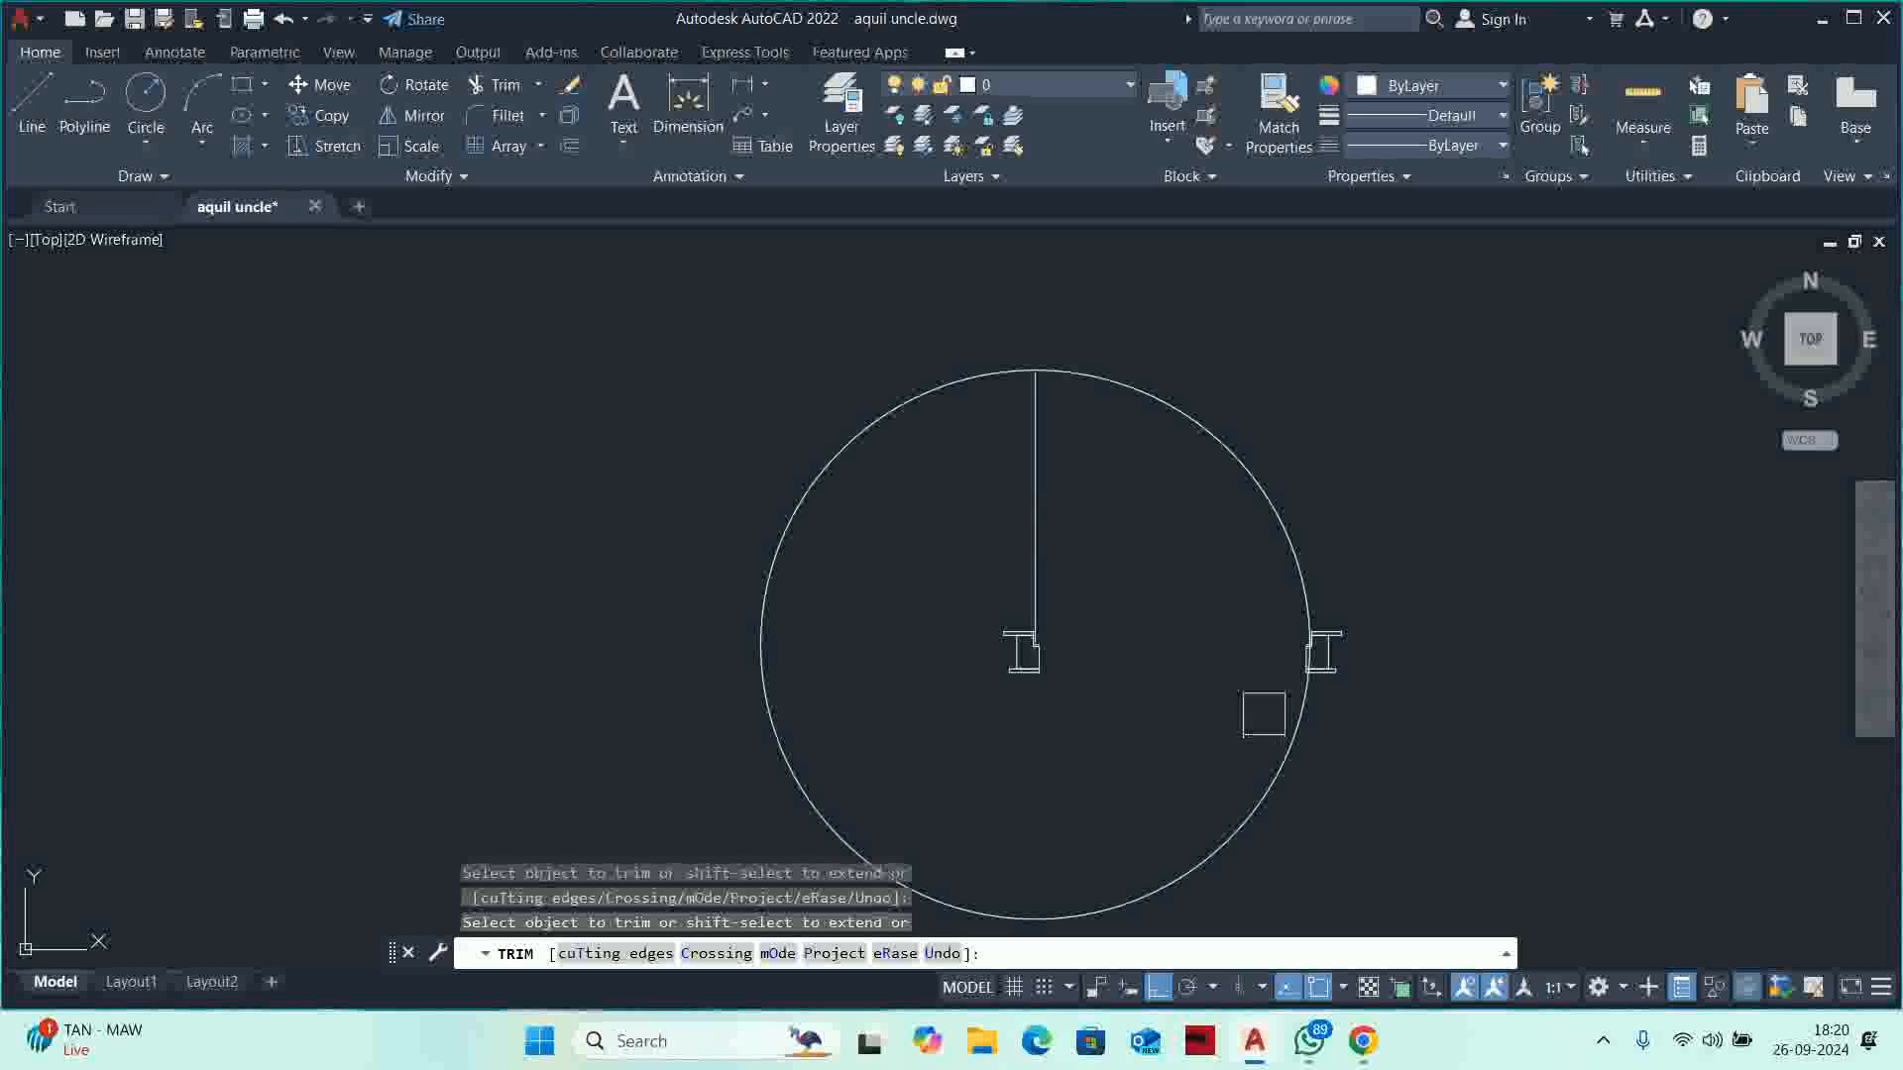
left_click(850, 409, "shift")
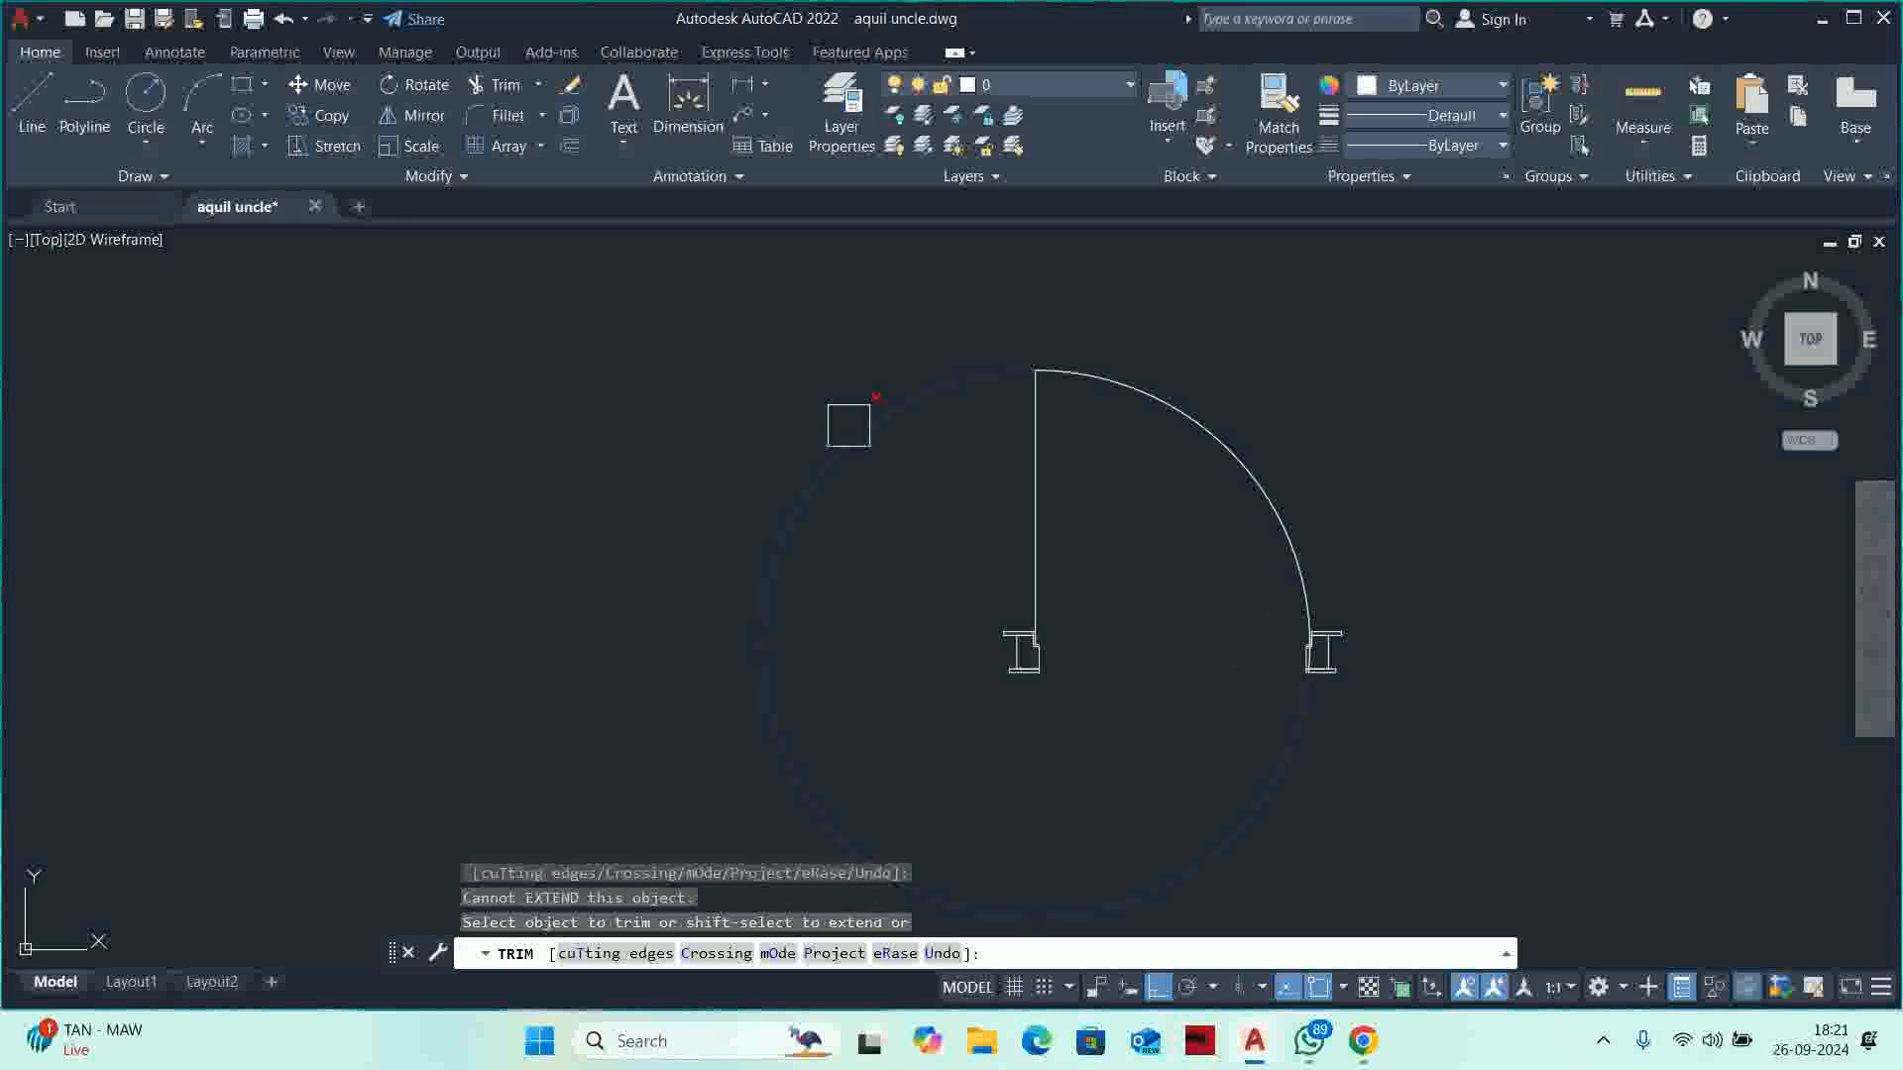
left_click(847, 425)
Trim the arc and vertical offset line between the right frame's horizontal offset line and its notch edge.
scroll(1236, 606, "up", 8)
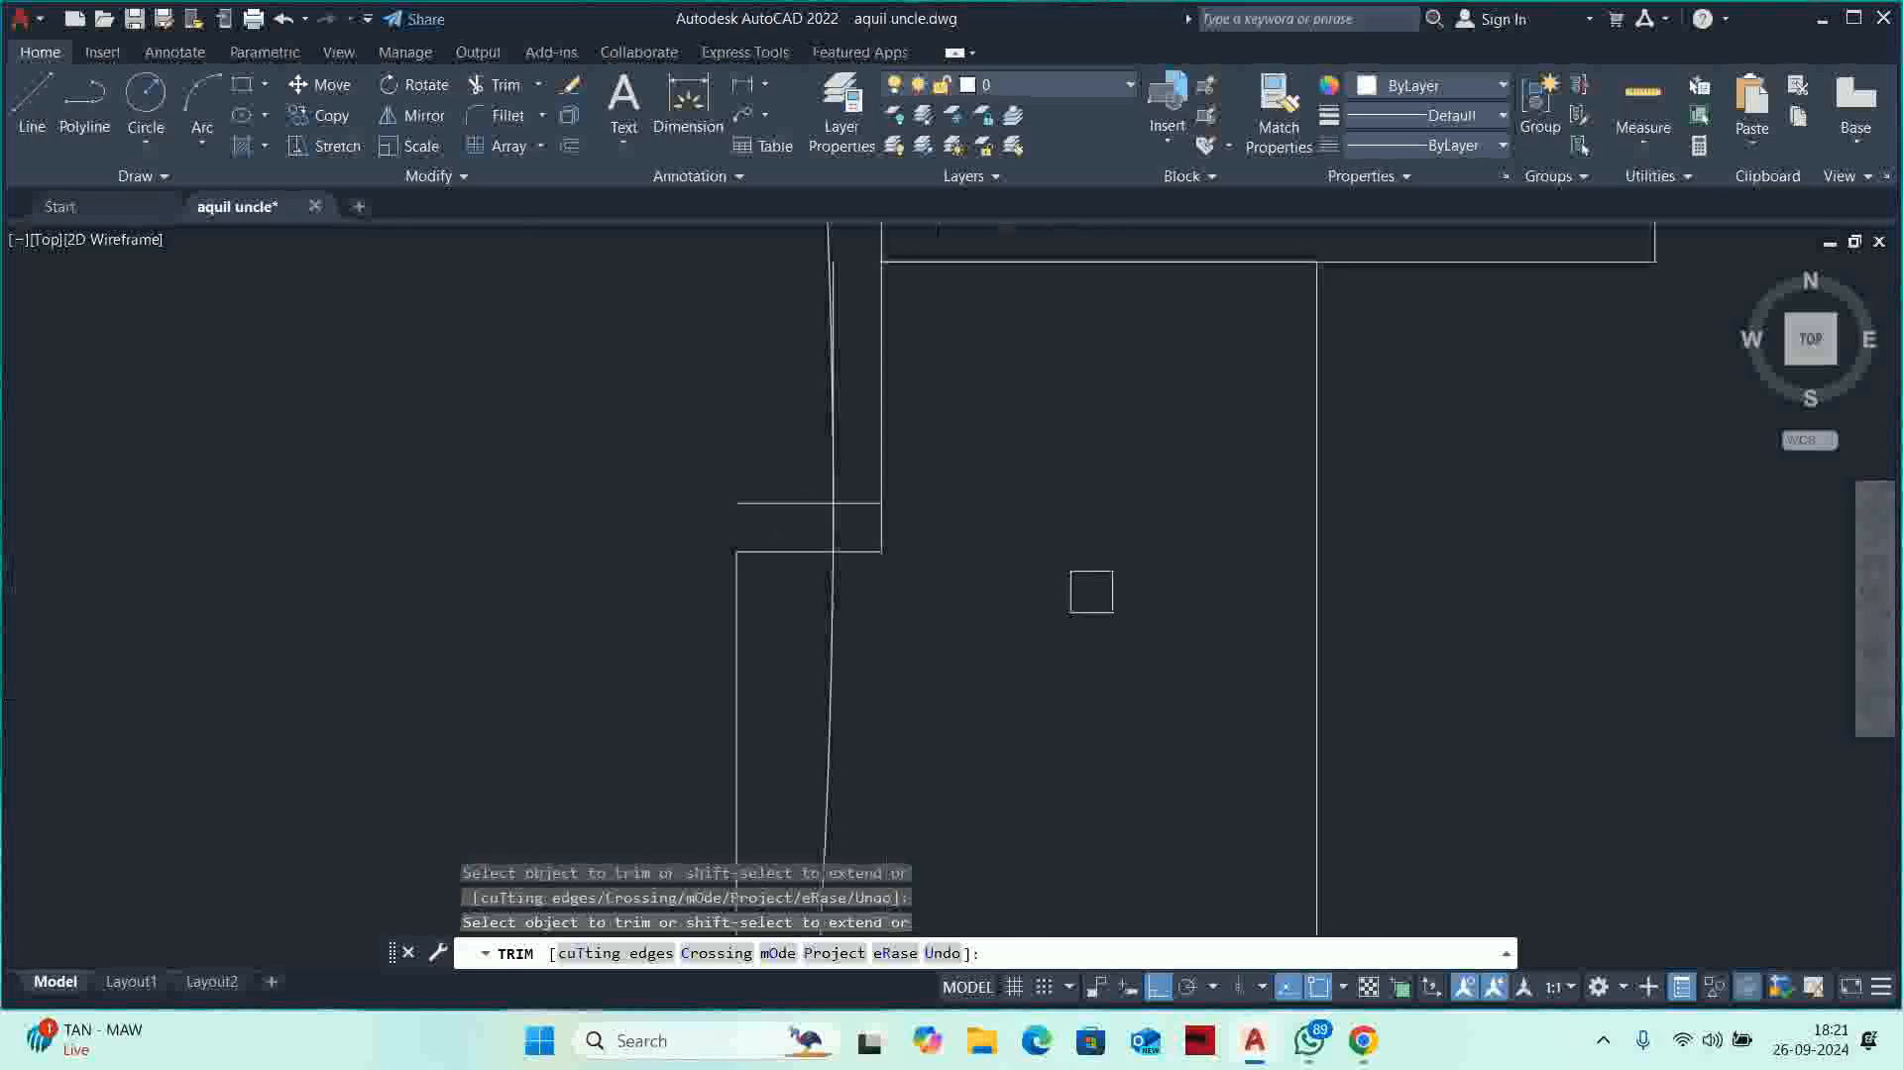
left_click(708, 500)
left_click(748, 502)
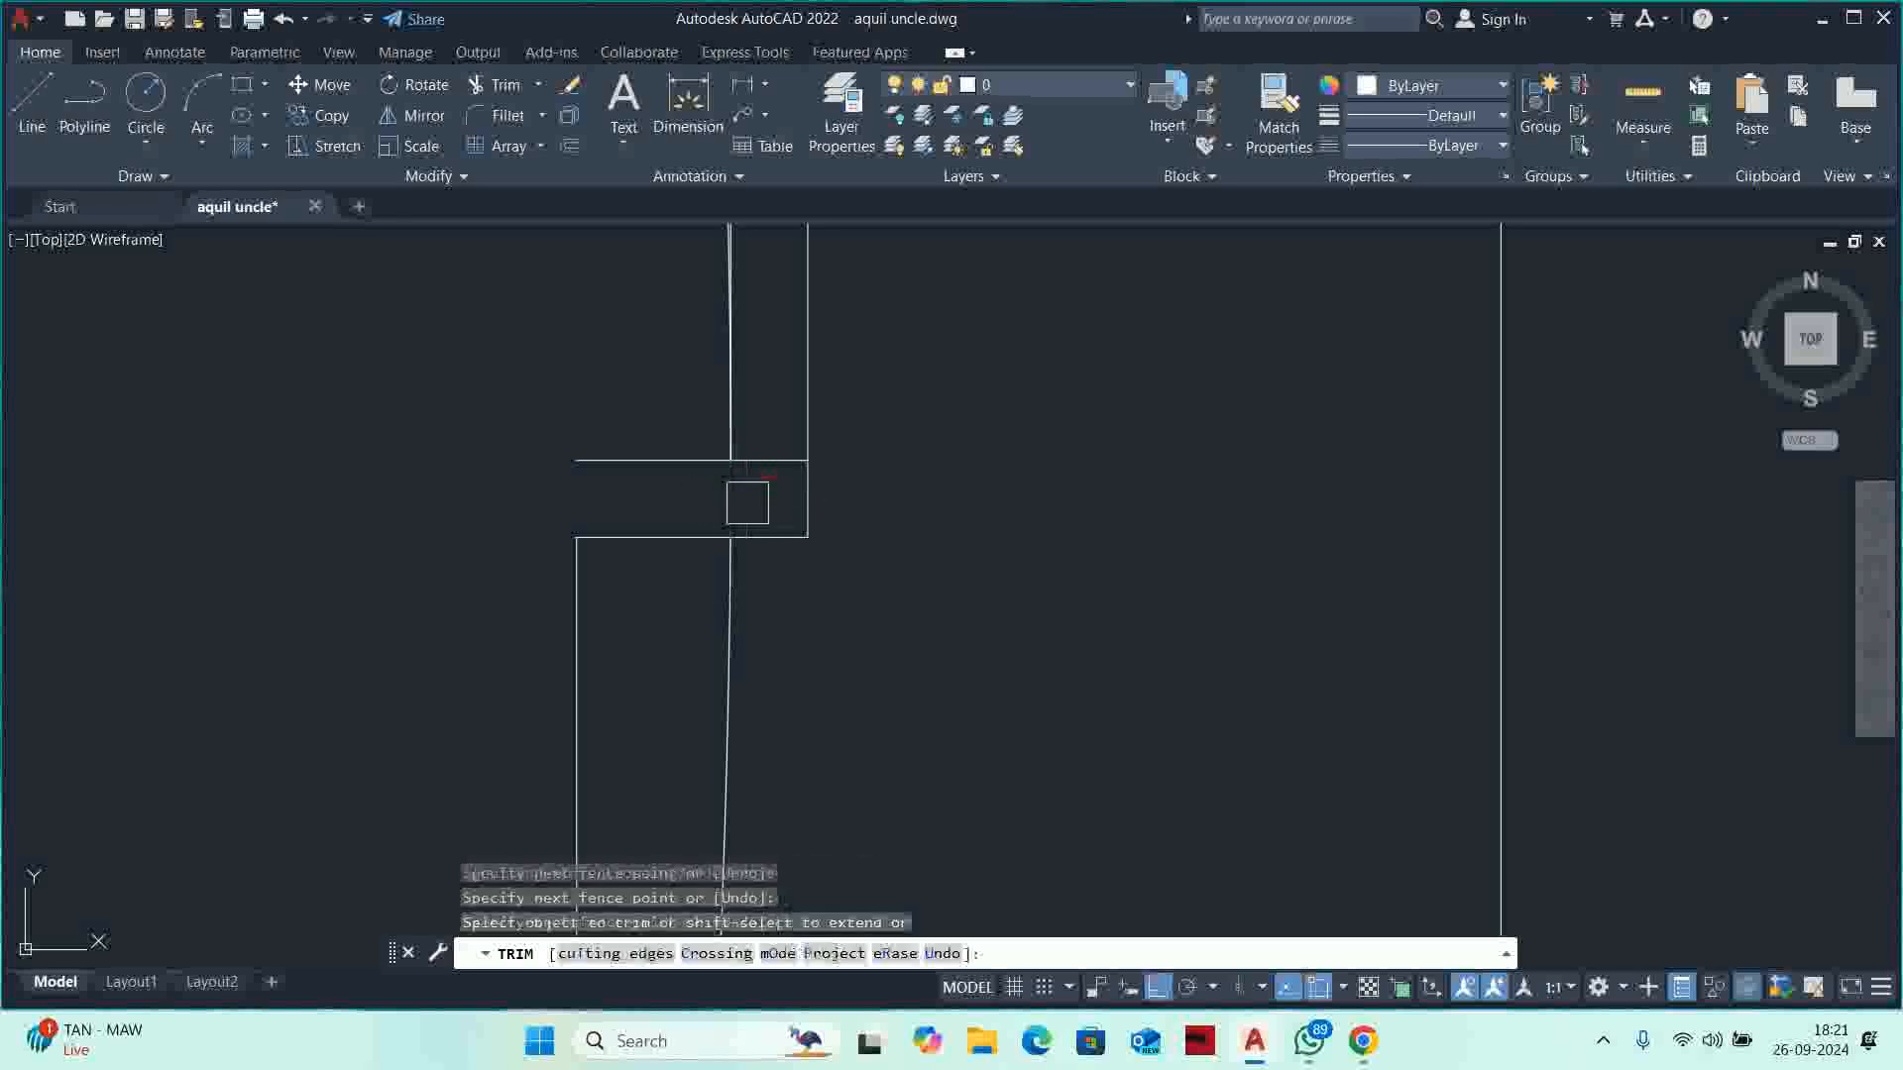
key("Escape")
key("Escape")
key("Escape")
Erase the right frame's leftover offset lines and the arc remnant below its notch.
scroll(743, 493, "down", 3)
left_click(604, 377)
key("Escape")
left_click(638, 391)
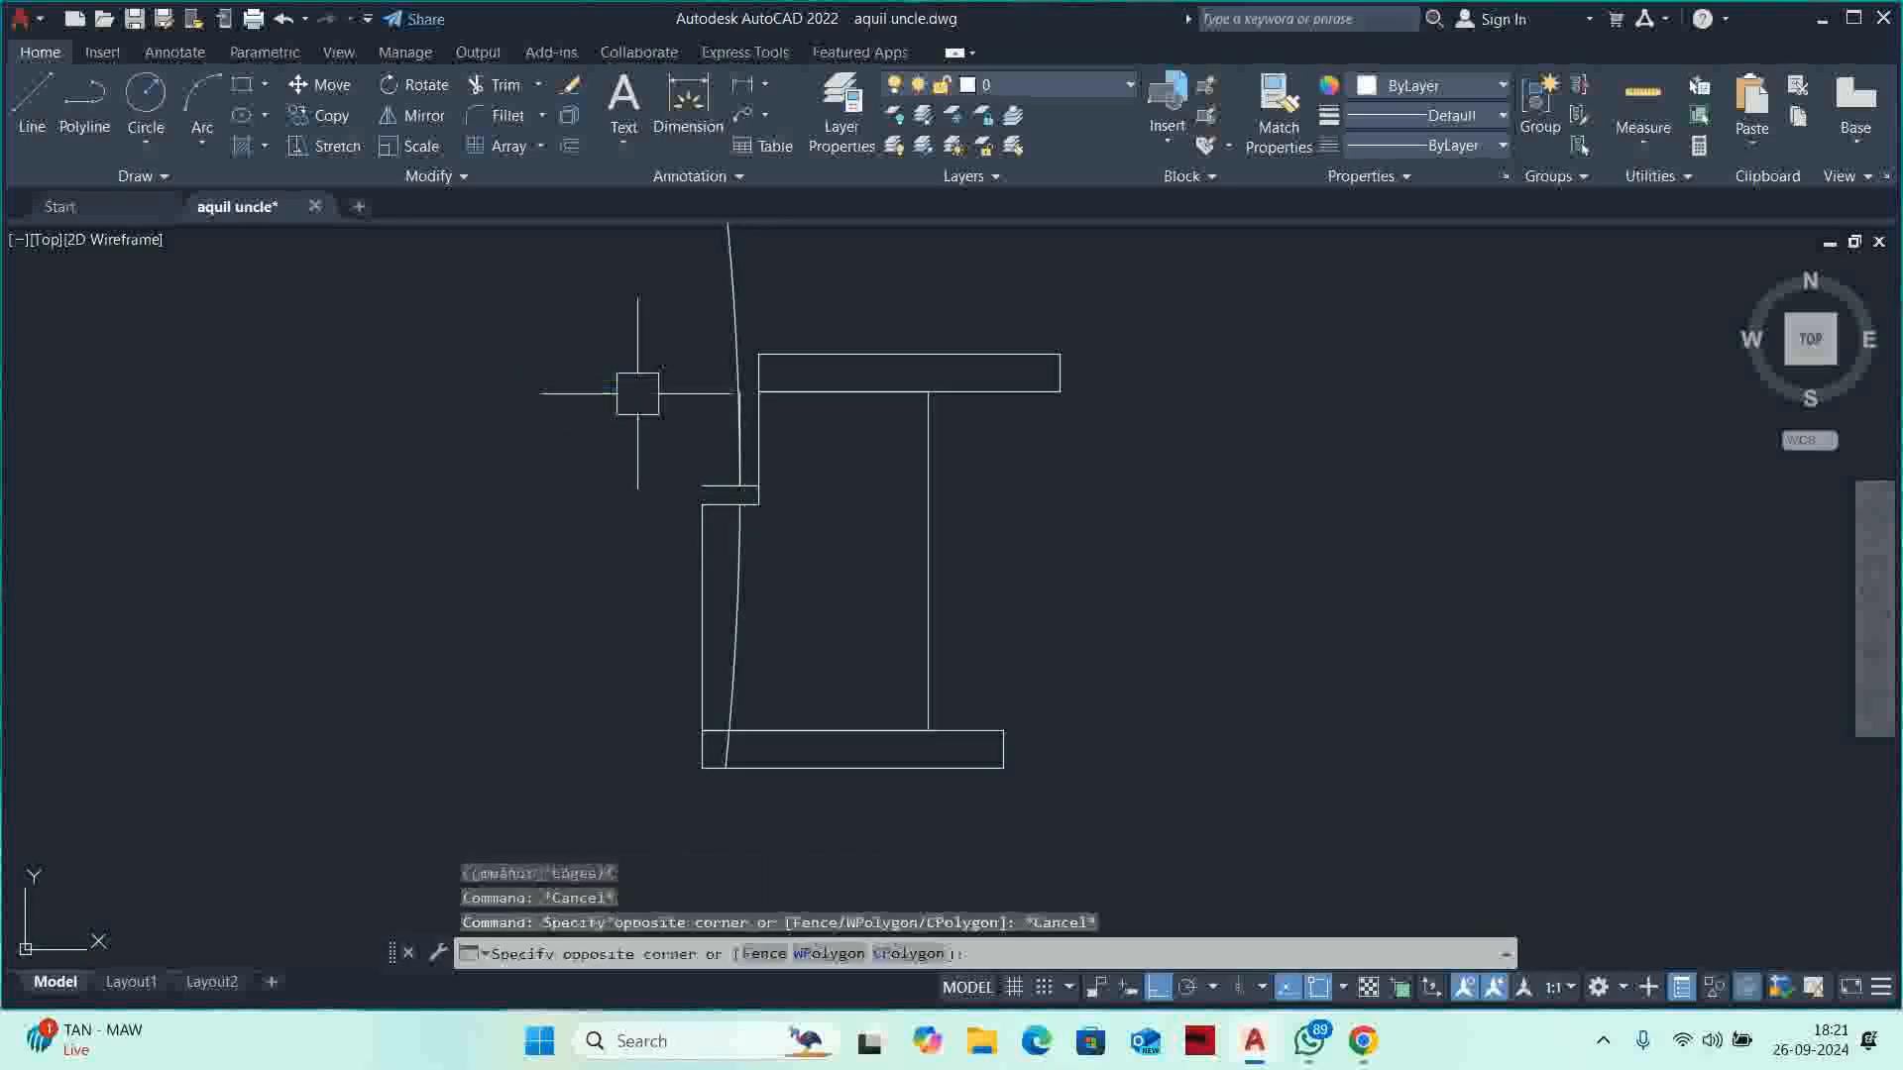
left_click(595, 367)
scroll(686, 519, "up", 3)
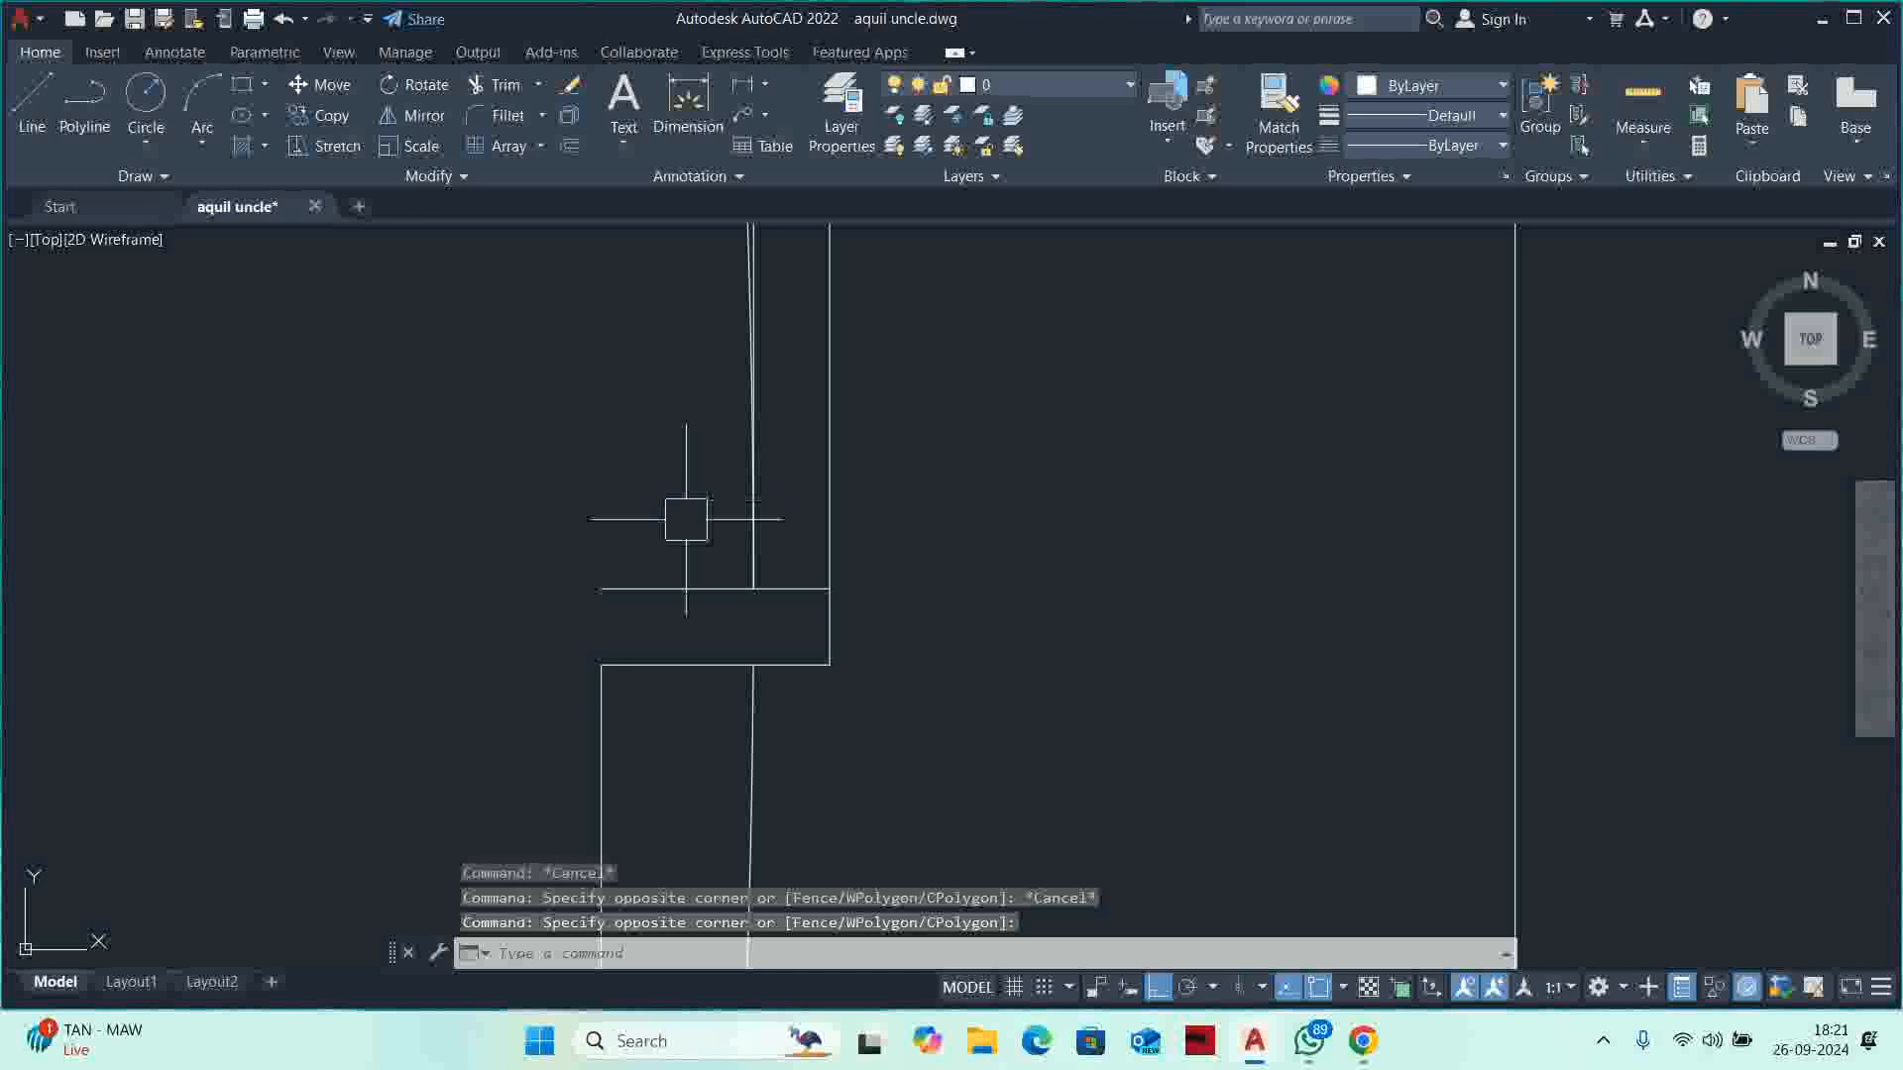
left_click(674, 589)
key("Delete")
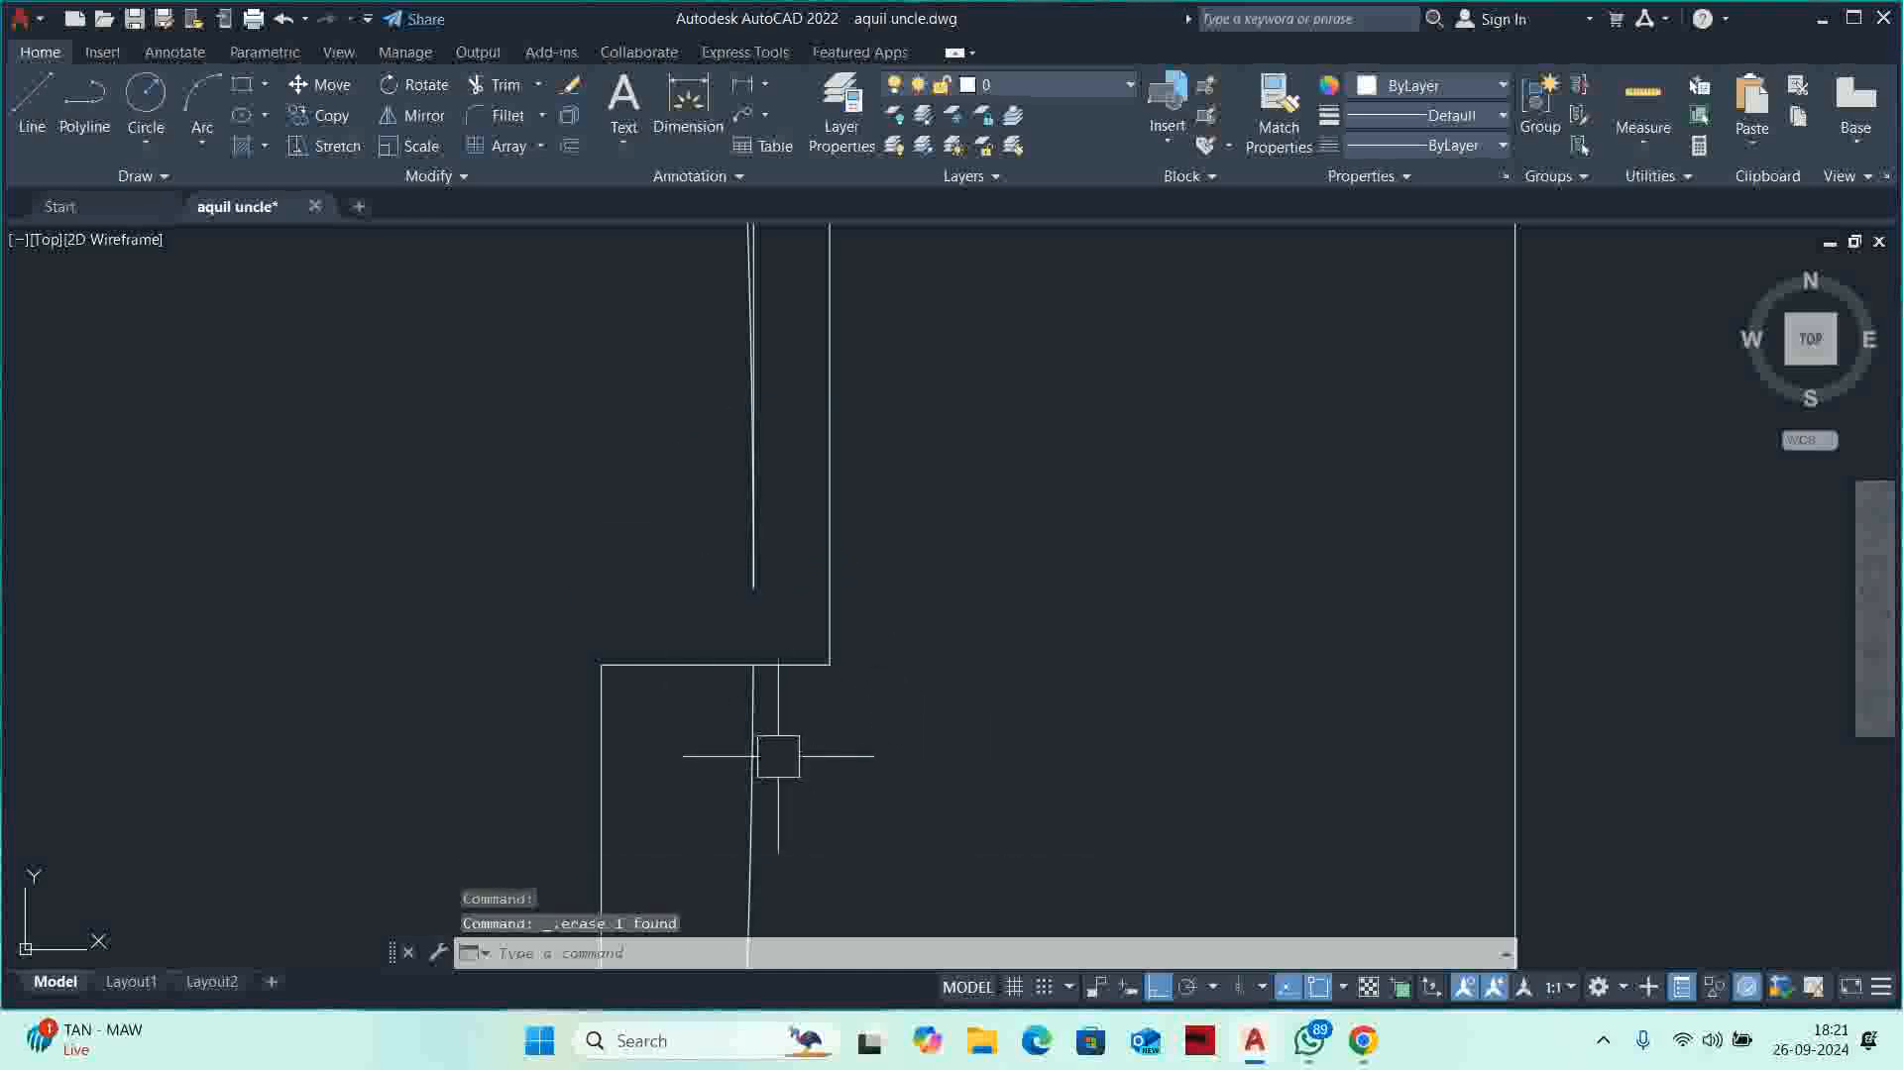
left_click(764, 755)
left_click(722, 730)
scroll(743, 644, "down", 4)
left_click(669, 394)
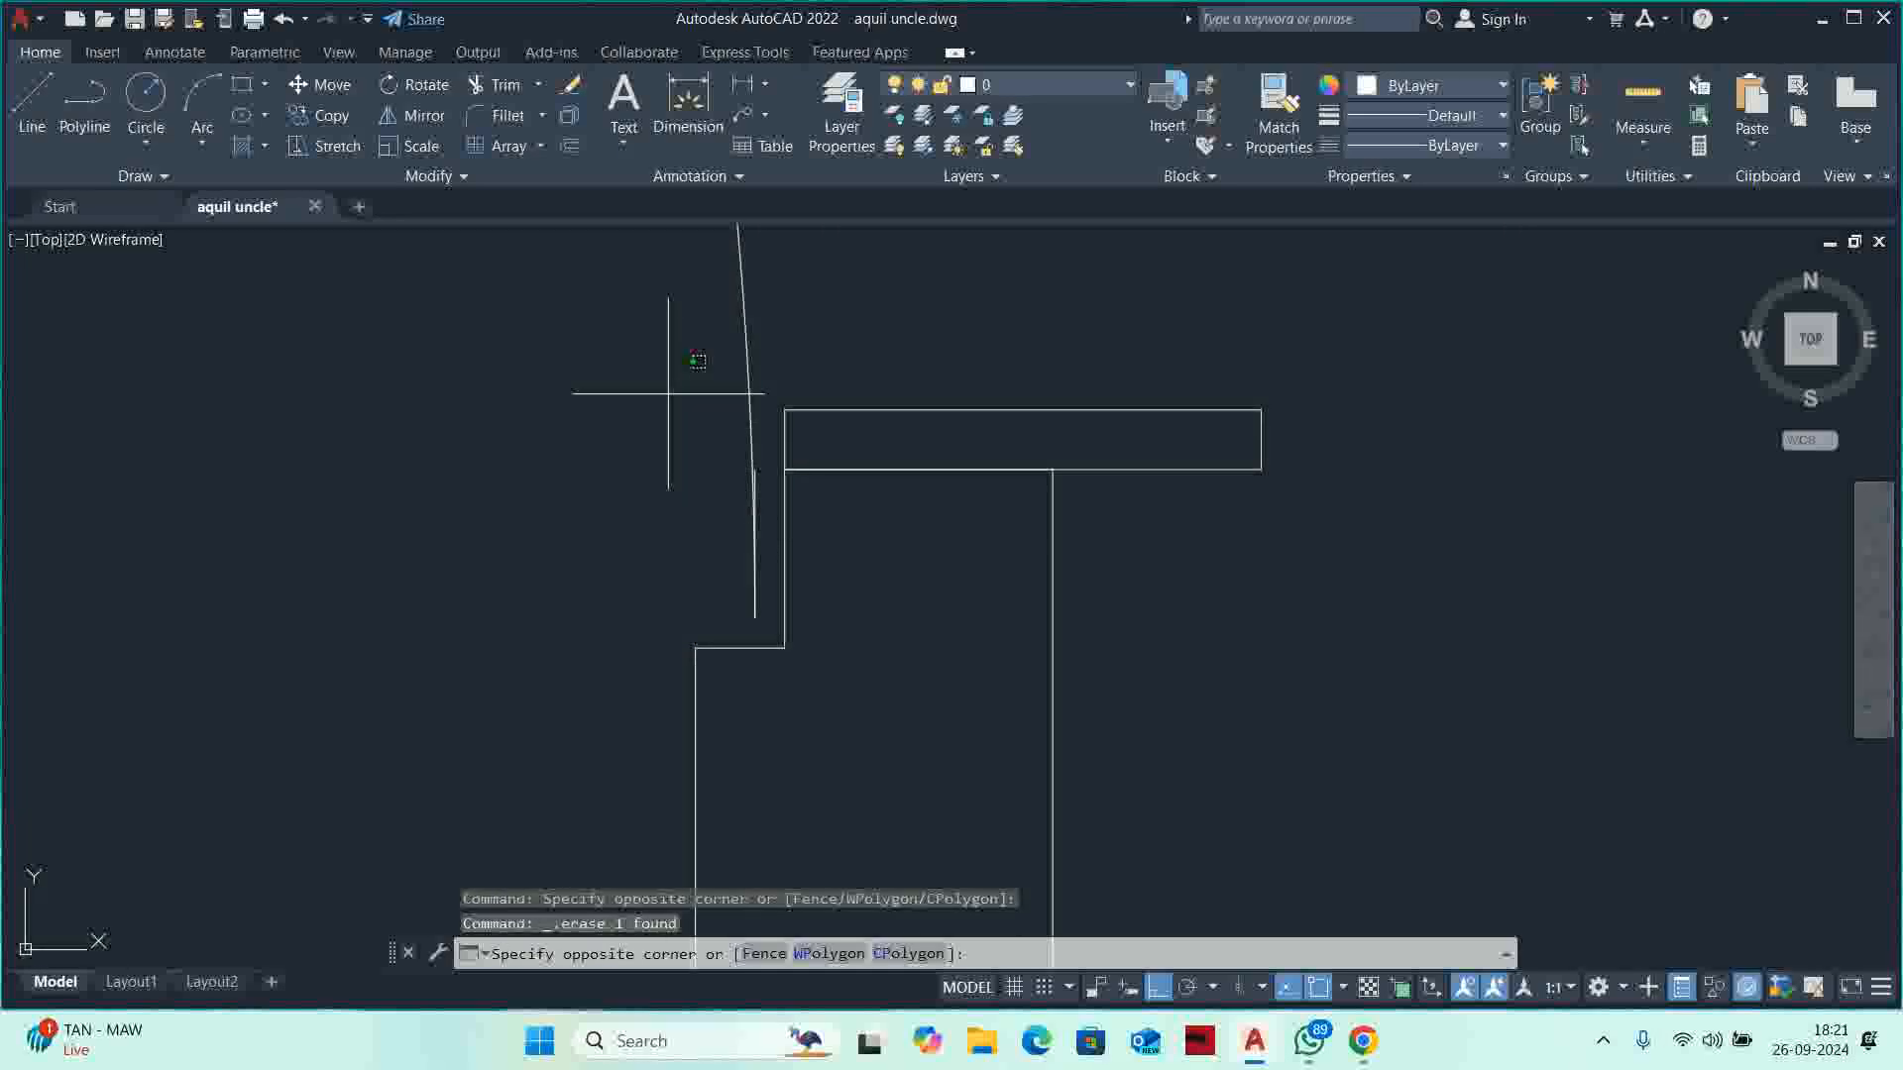
scroll(749, 535, "down", 4)
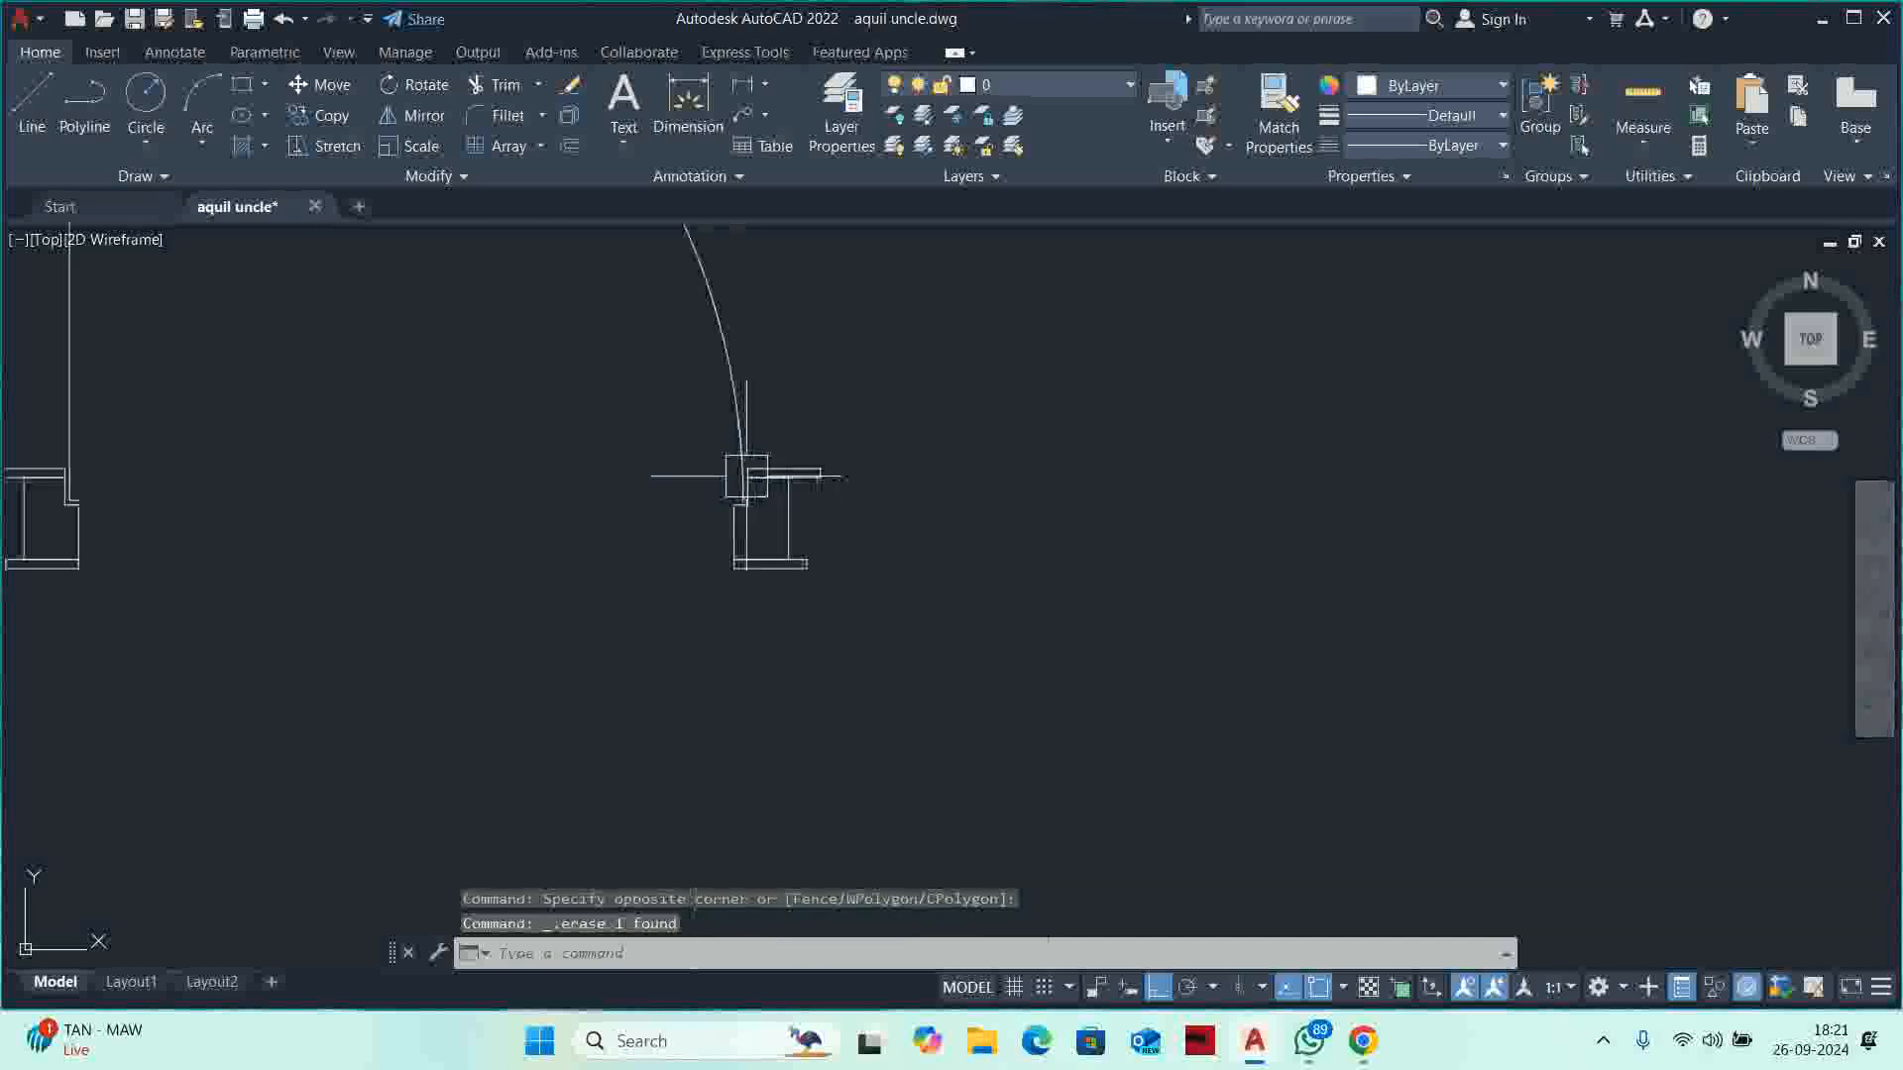
key("Escape")
key("Escape")
Offset the vertical door line 0.75" to the right to give the door leaf its thickness.
scroll(594, 437, "up", 2)
middle_click_drag(567, 437, 628, 485)
type("o")
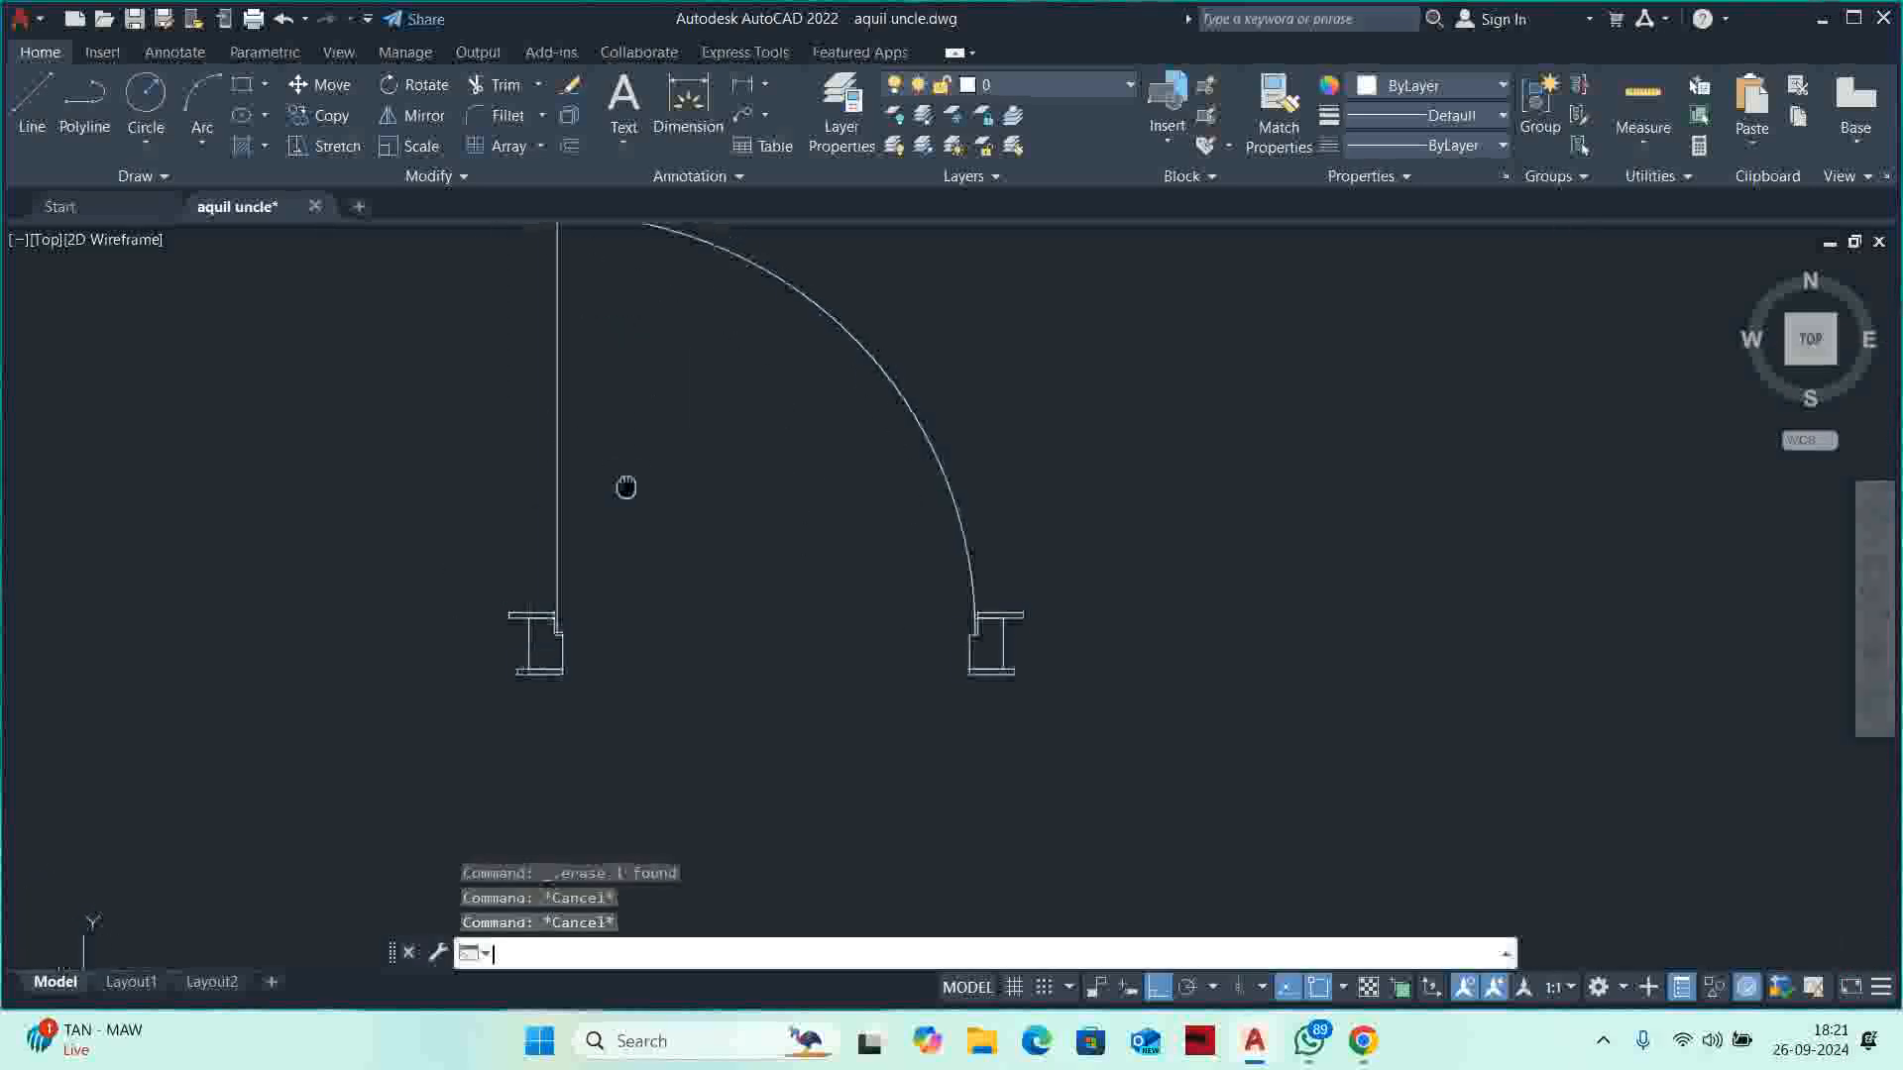
key("Return")
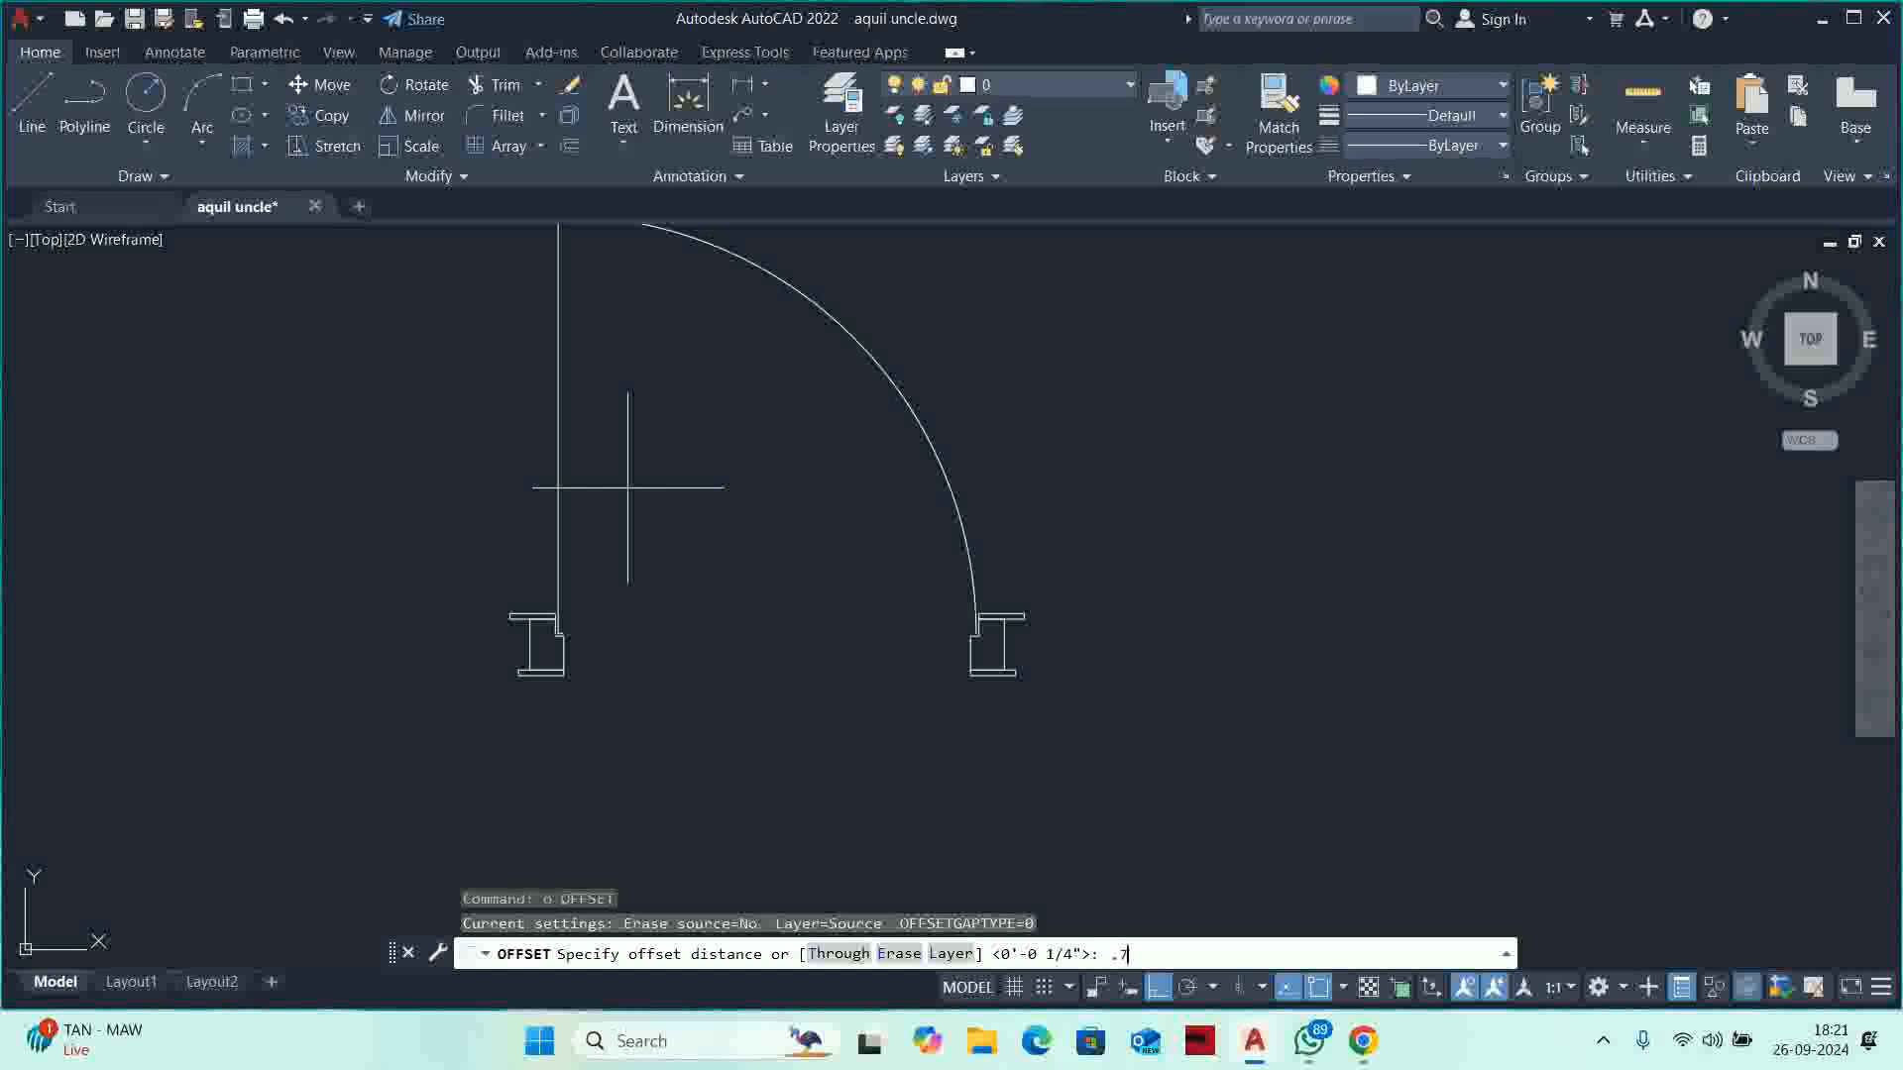
key("Return")
left_click(559, 434)
left_click(600, 477)
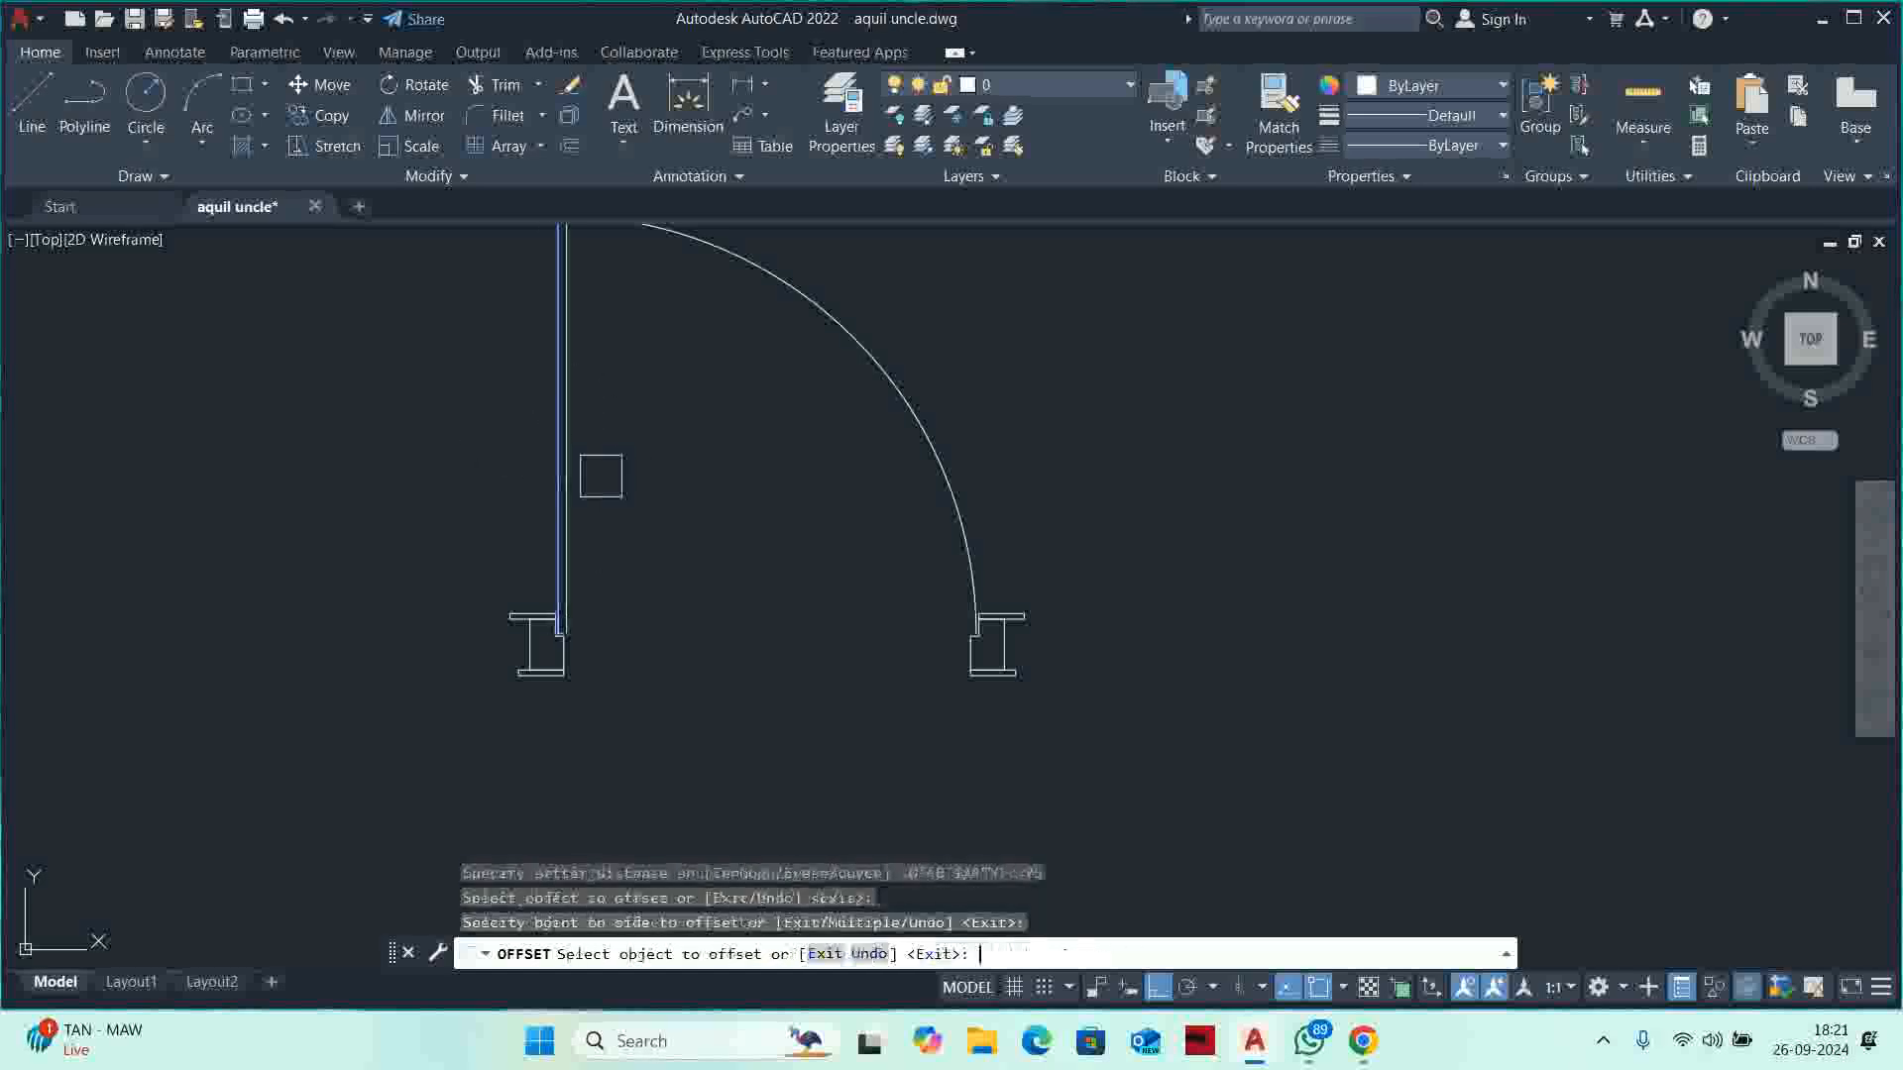
key("Escape")
key("Escape")
key("Escape")
Extend the short horizontal line at the door leaf's lower end to the new vertical line.
scroll(545, 624, "up", 6)
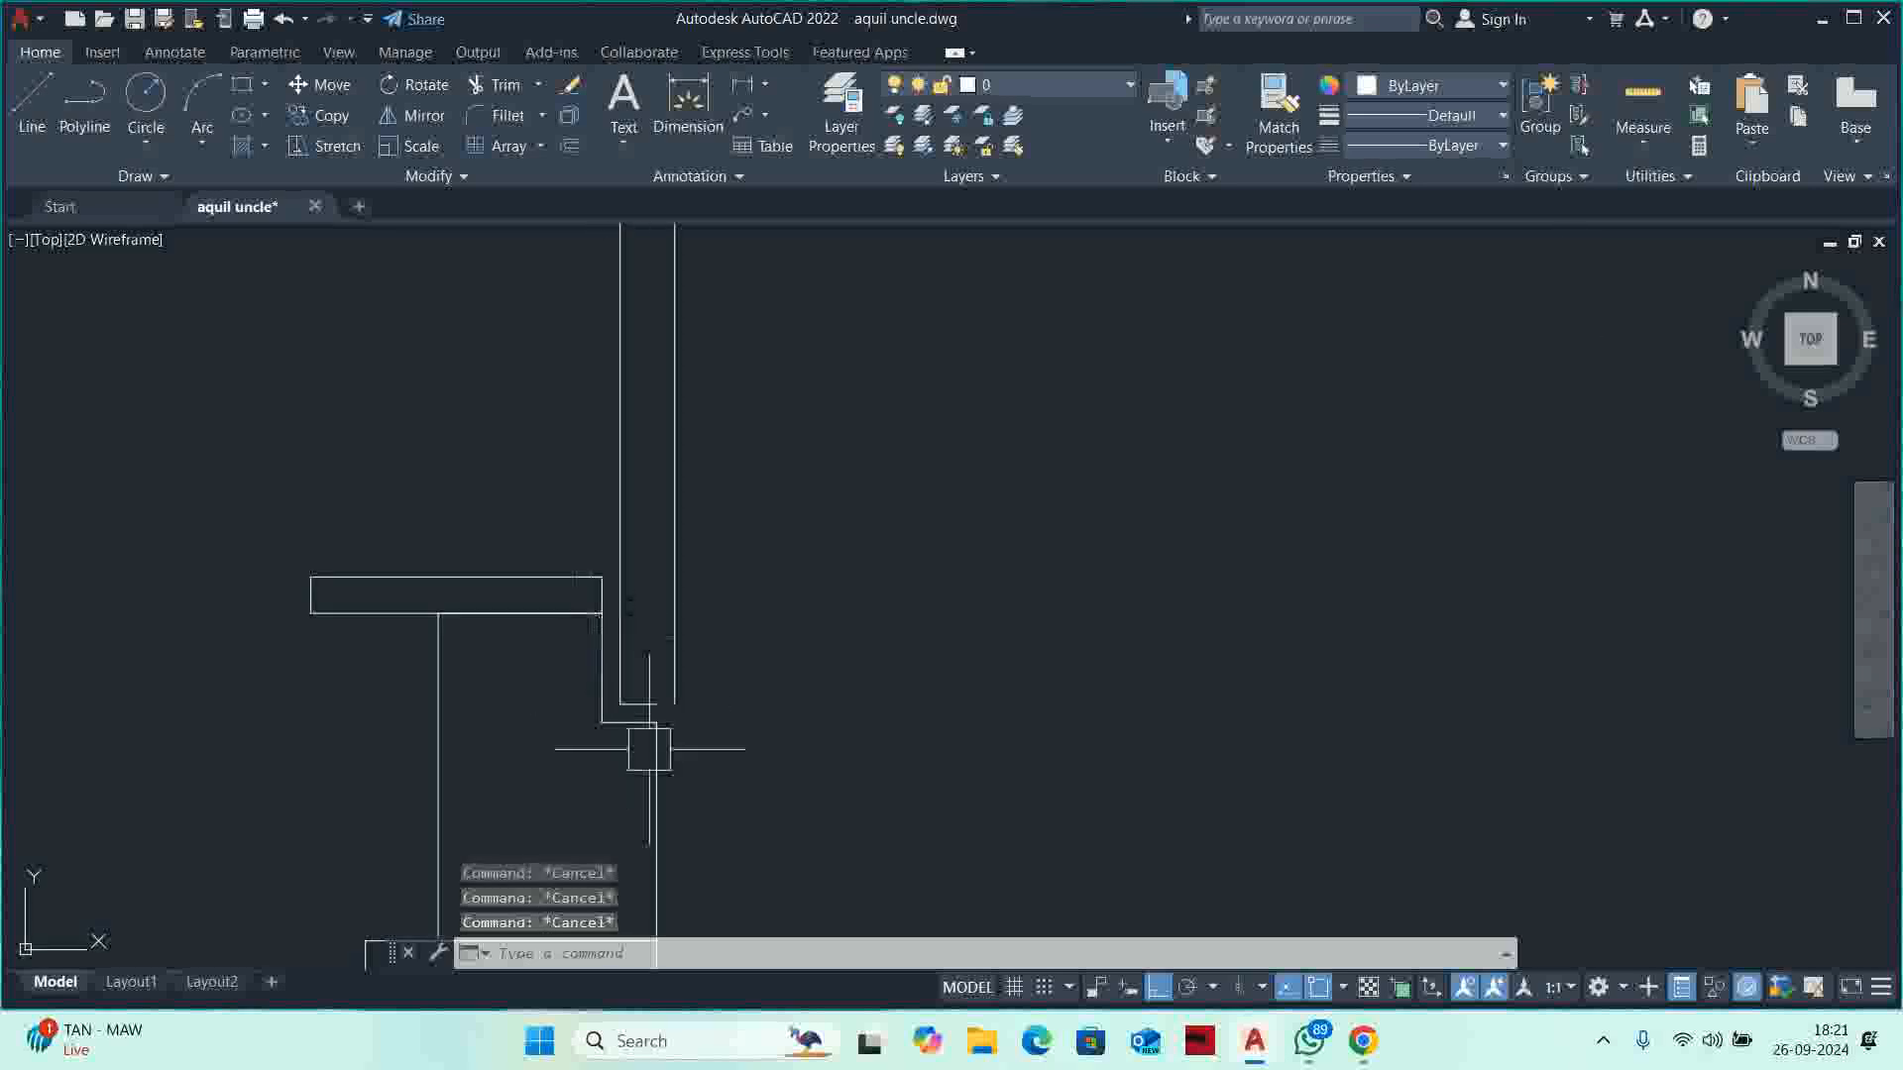
type("ex")
key("Return")
scroll(650, 705, "up", 3)
left_click(640, 634)
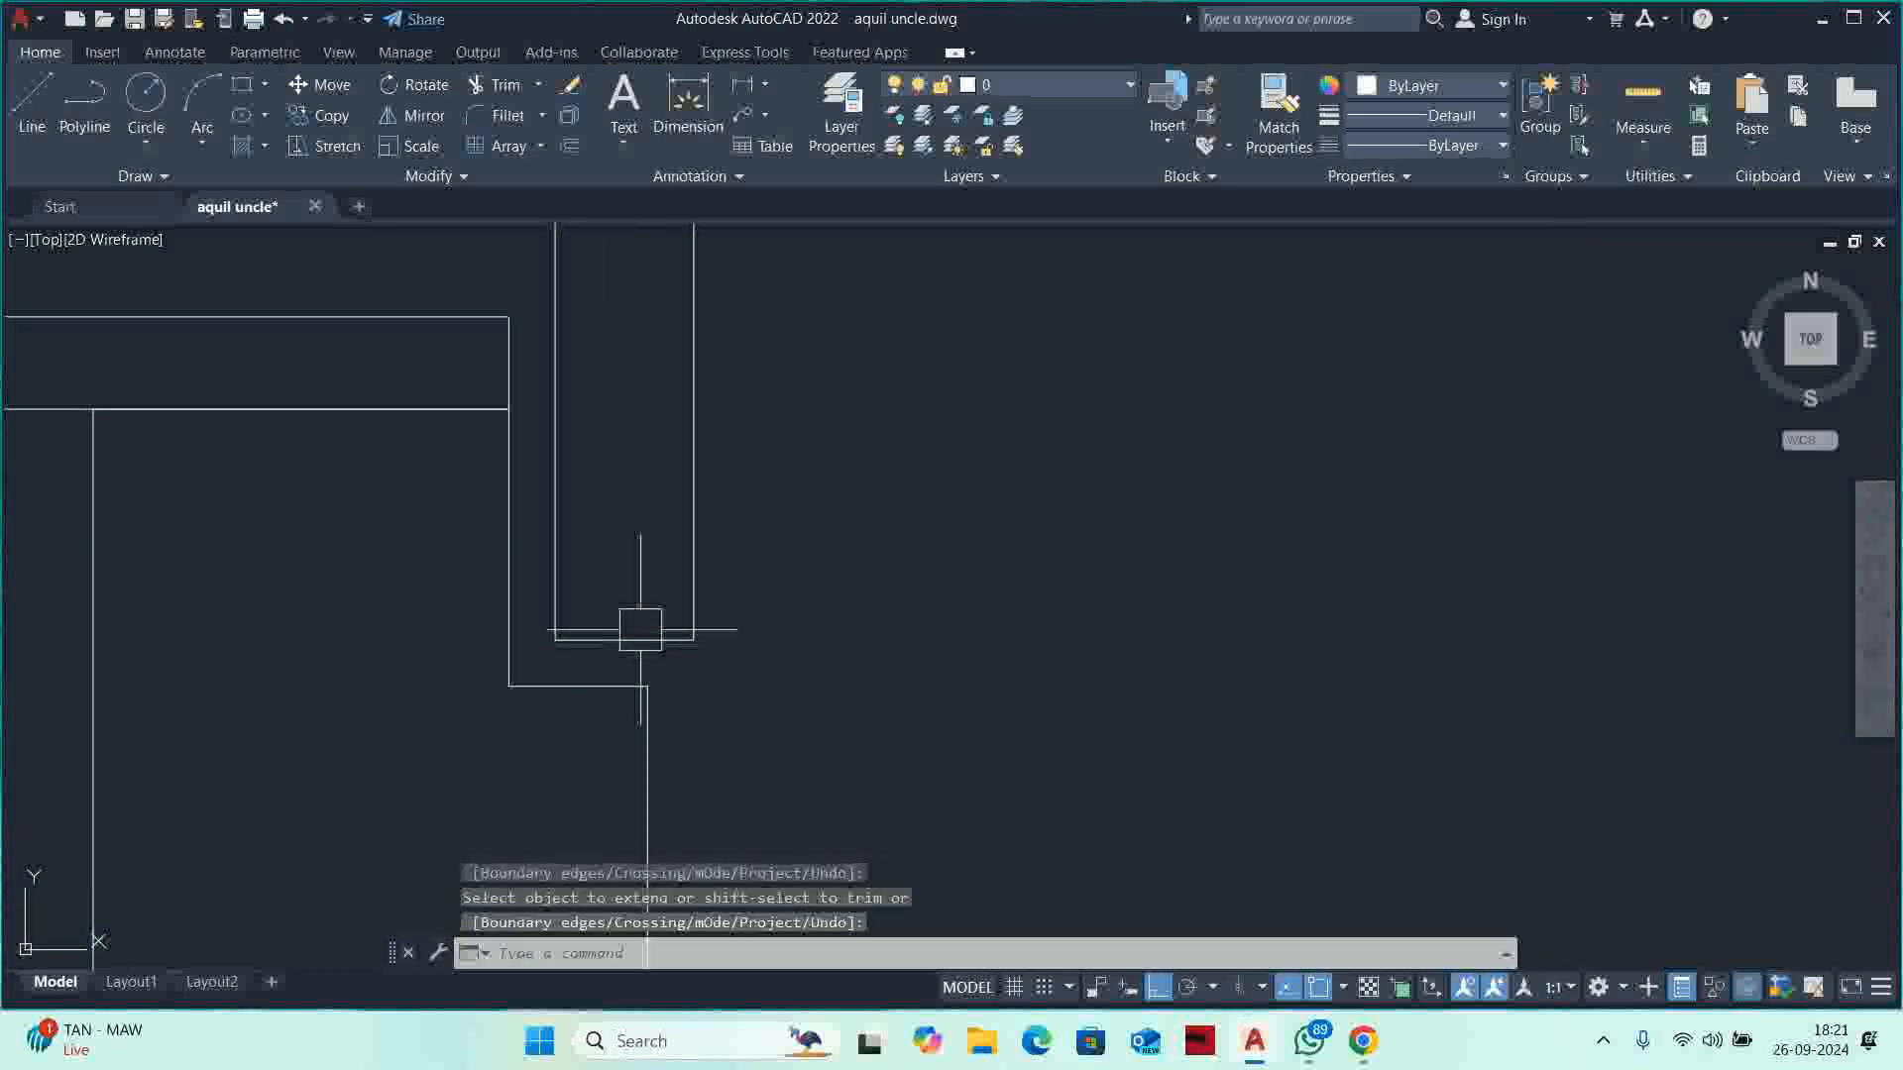
scroll(641, 630, "down", 5)
key("Escape")
key("Escape")
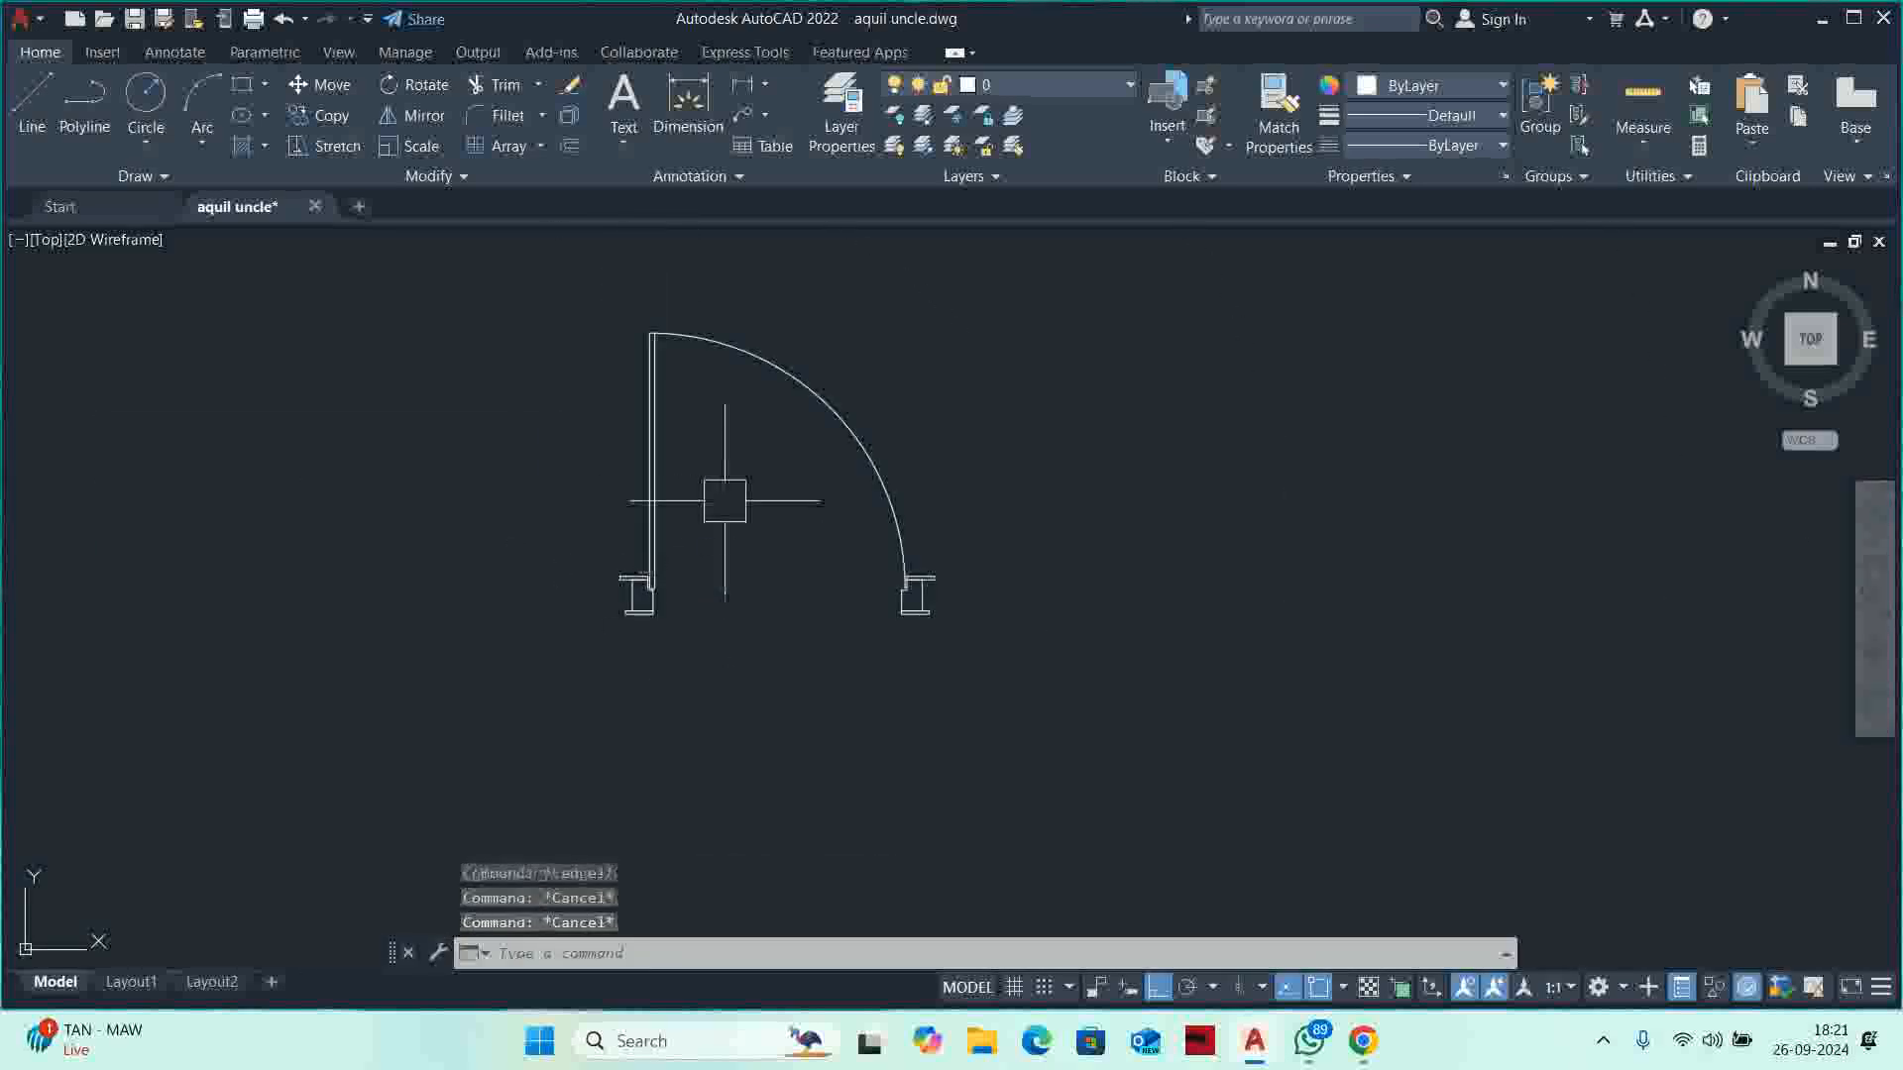
Check the loaded linetypes for HIDDEN in the Linetype Manager.
middle_click_drag(725, 501, 726, 552)
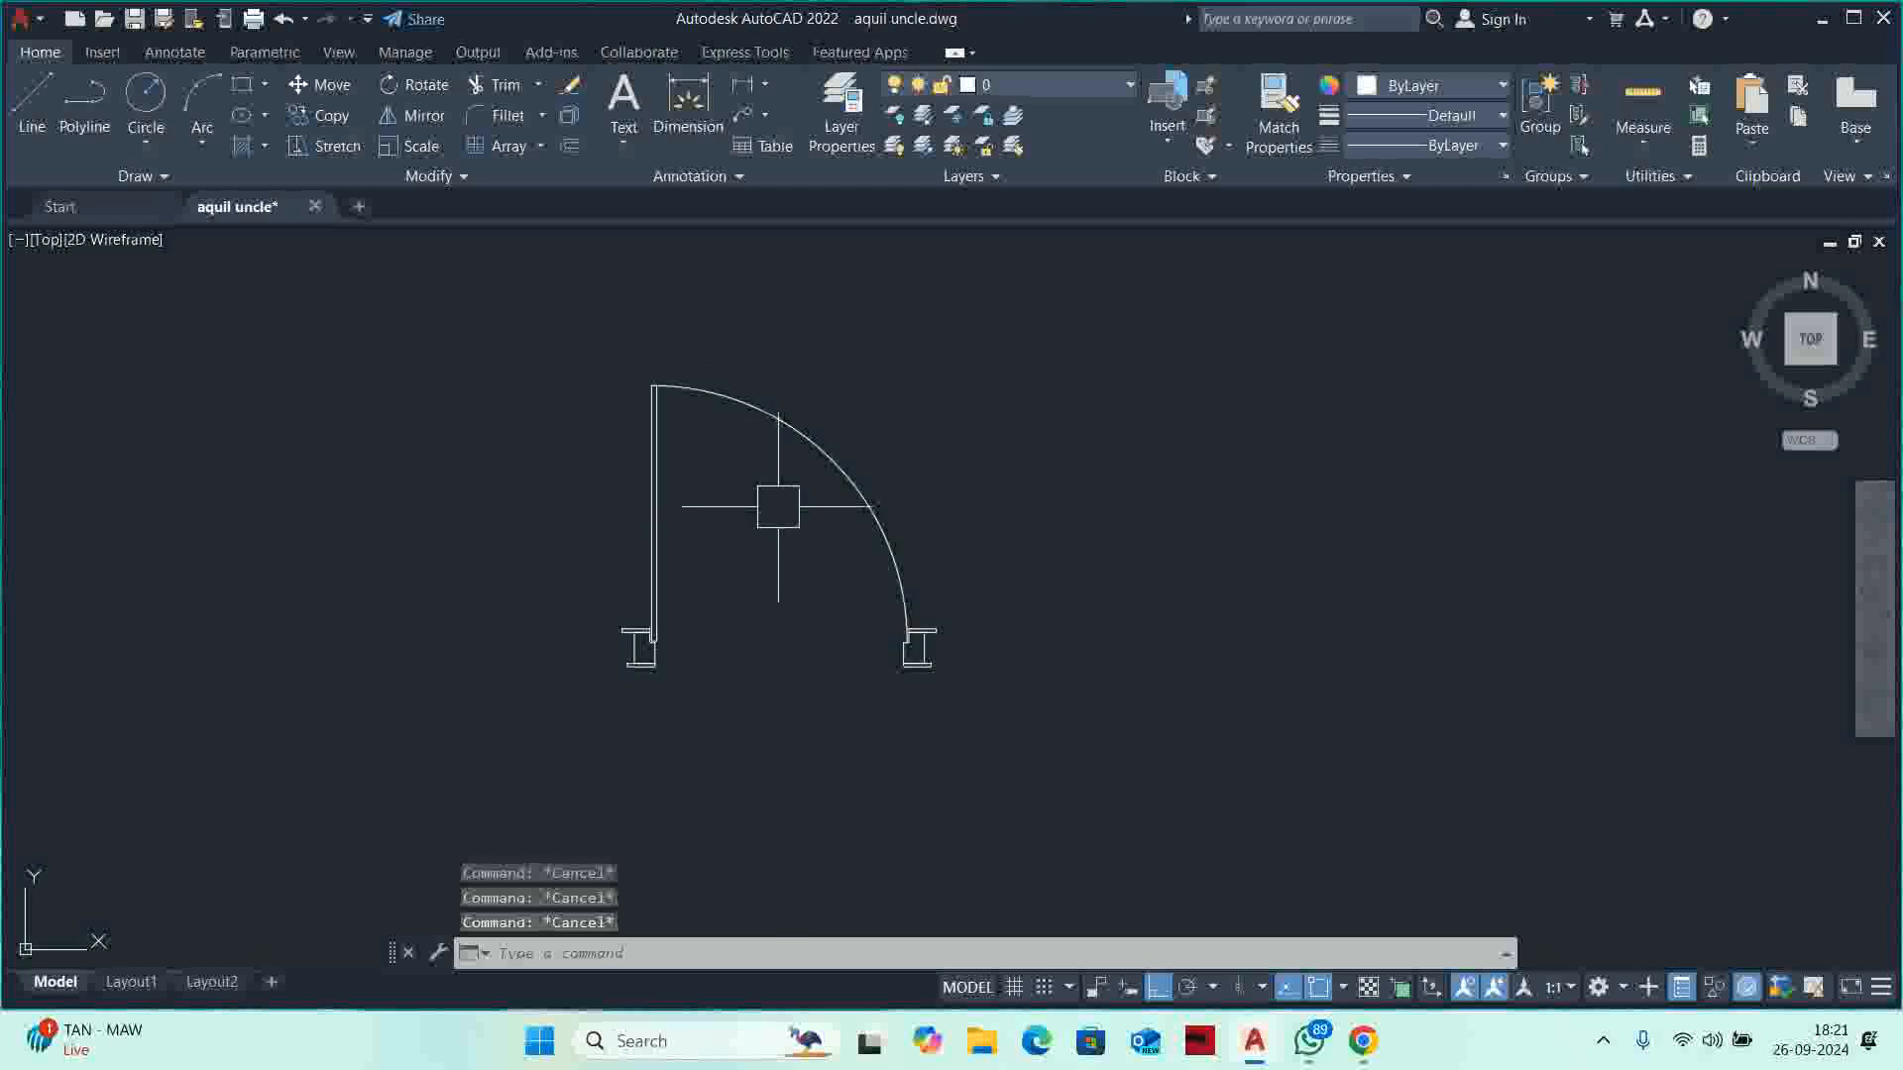
type("LT")
key("Return")
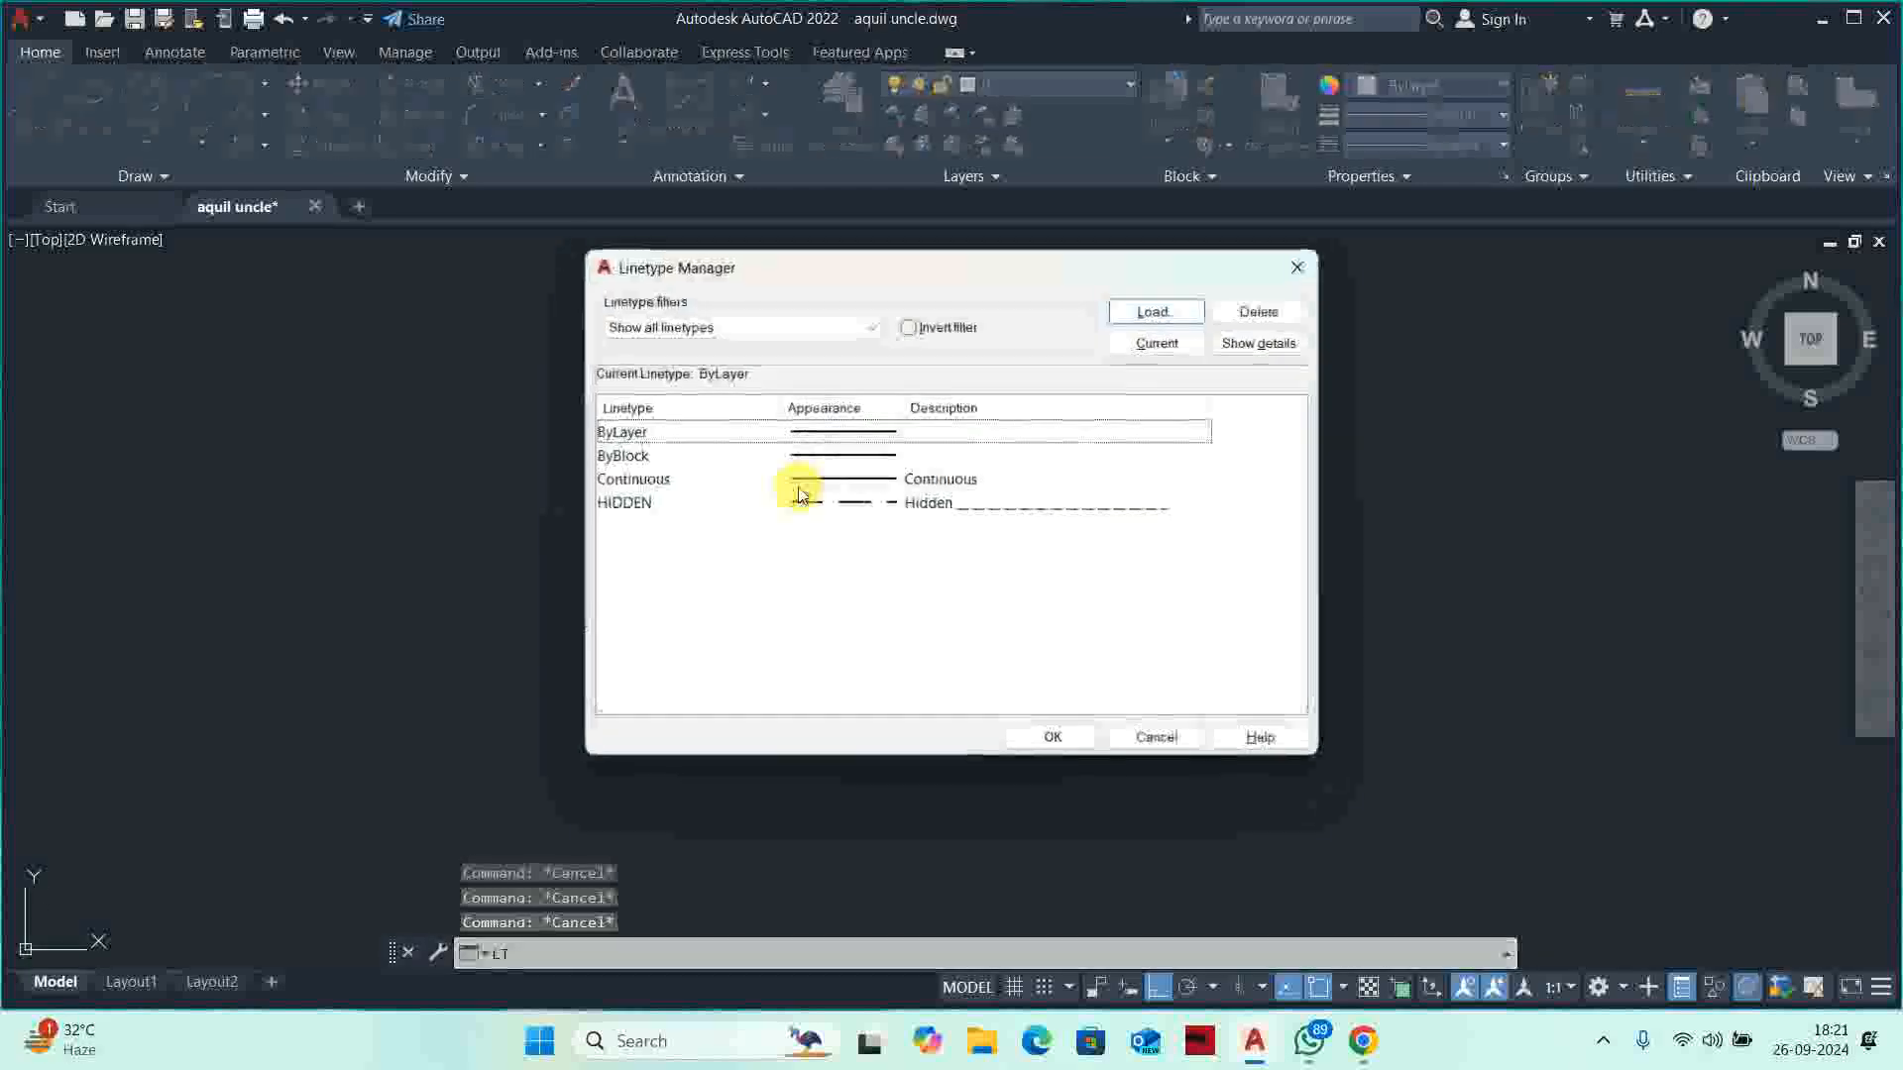
left_click(914, 504)
key("Escape")
key("Escape")
key("Escape")
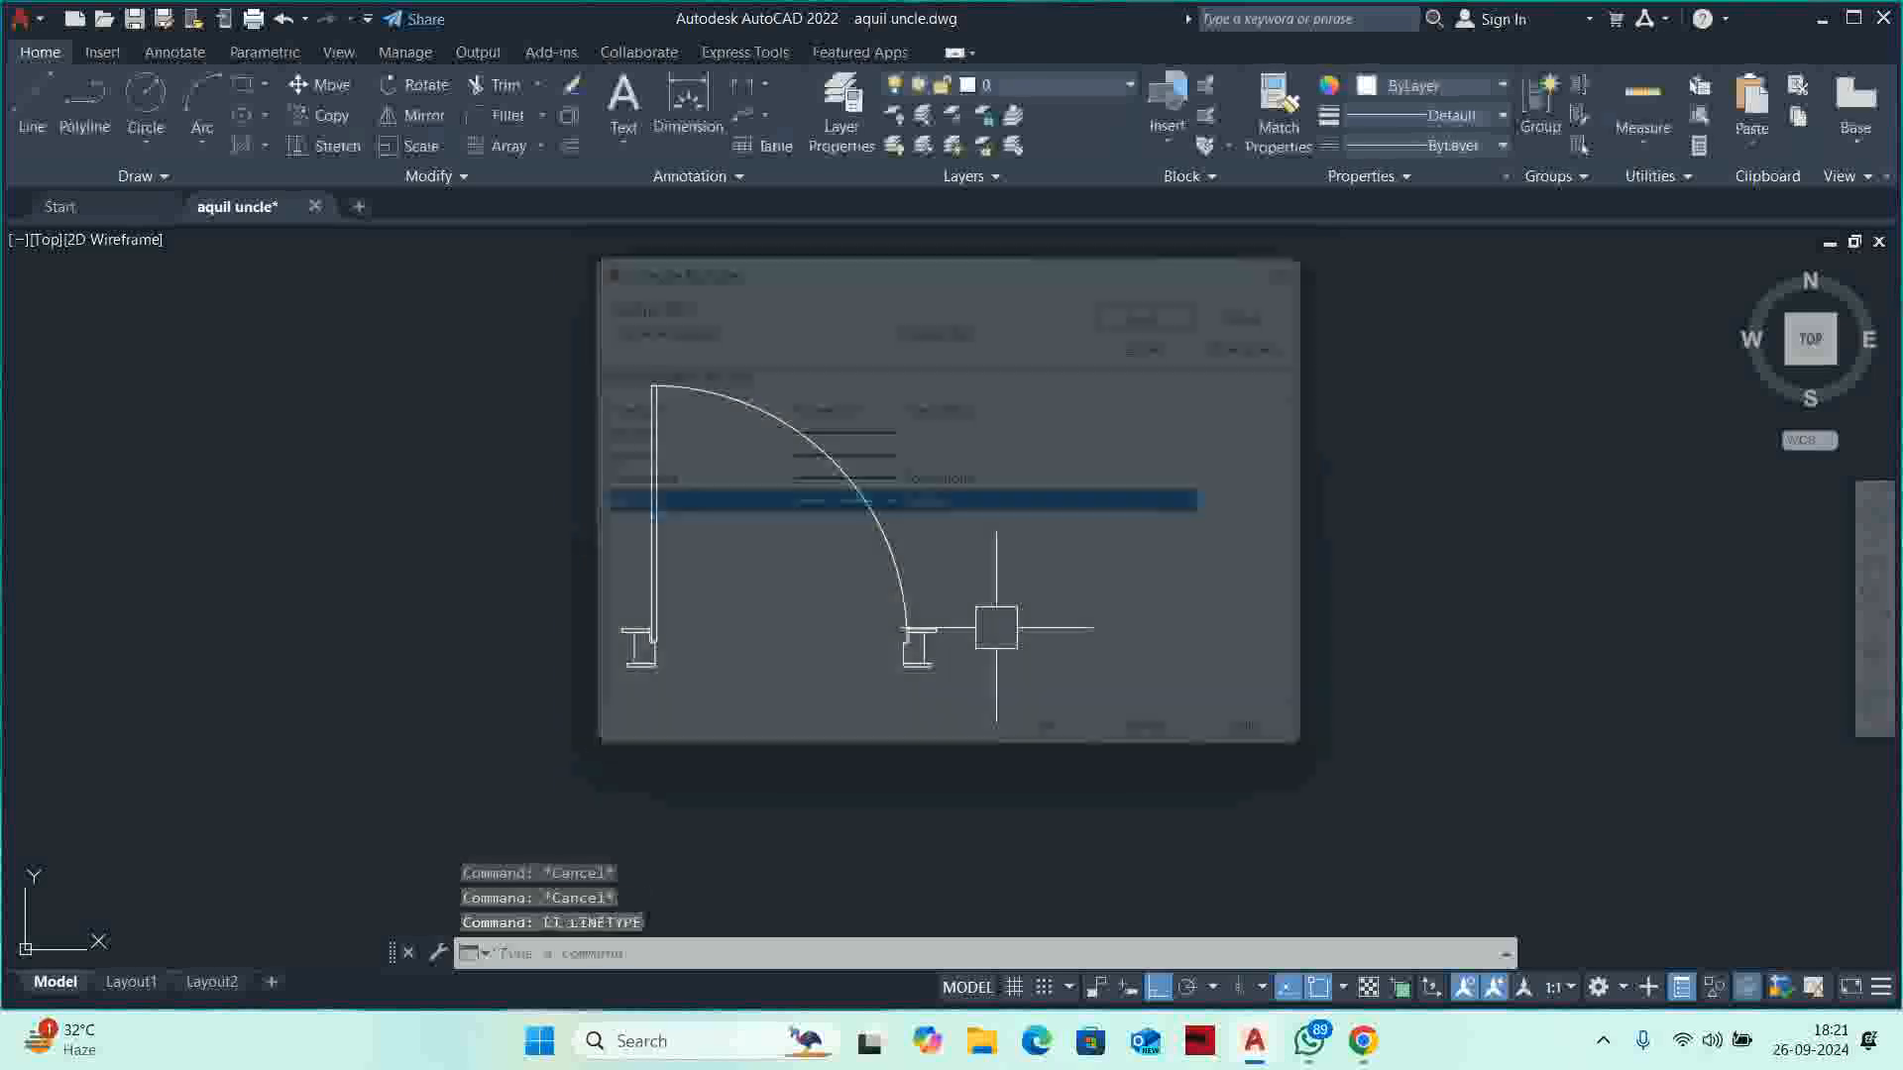
Set the linetype of the door swing arc to HIDDEN.
left_click(863, 532)
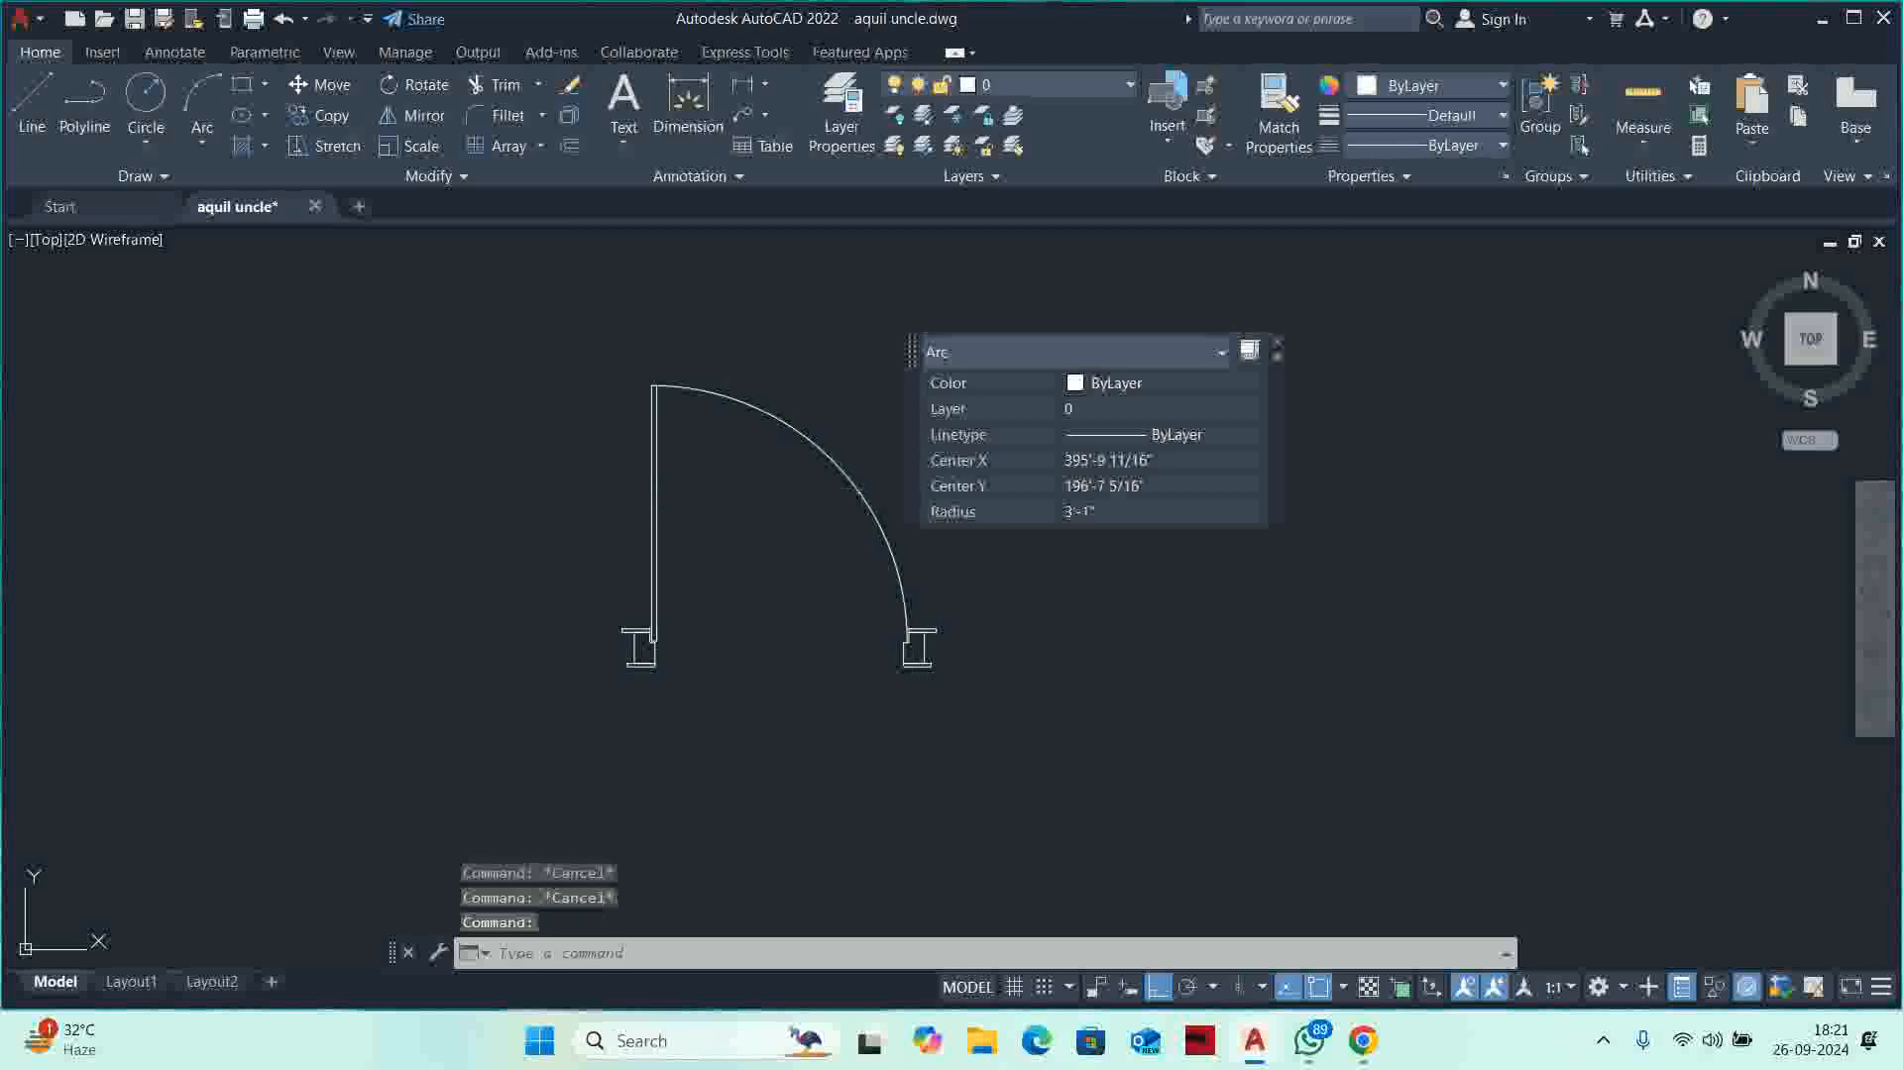
left_click(1160, 432)
left_click(1150, 523)
key("Escape")
key("Escape")
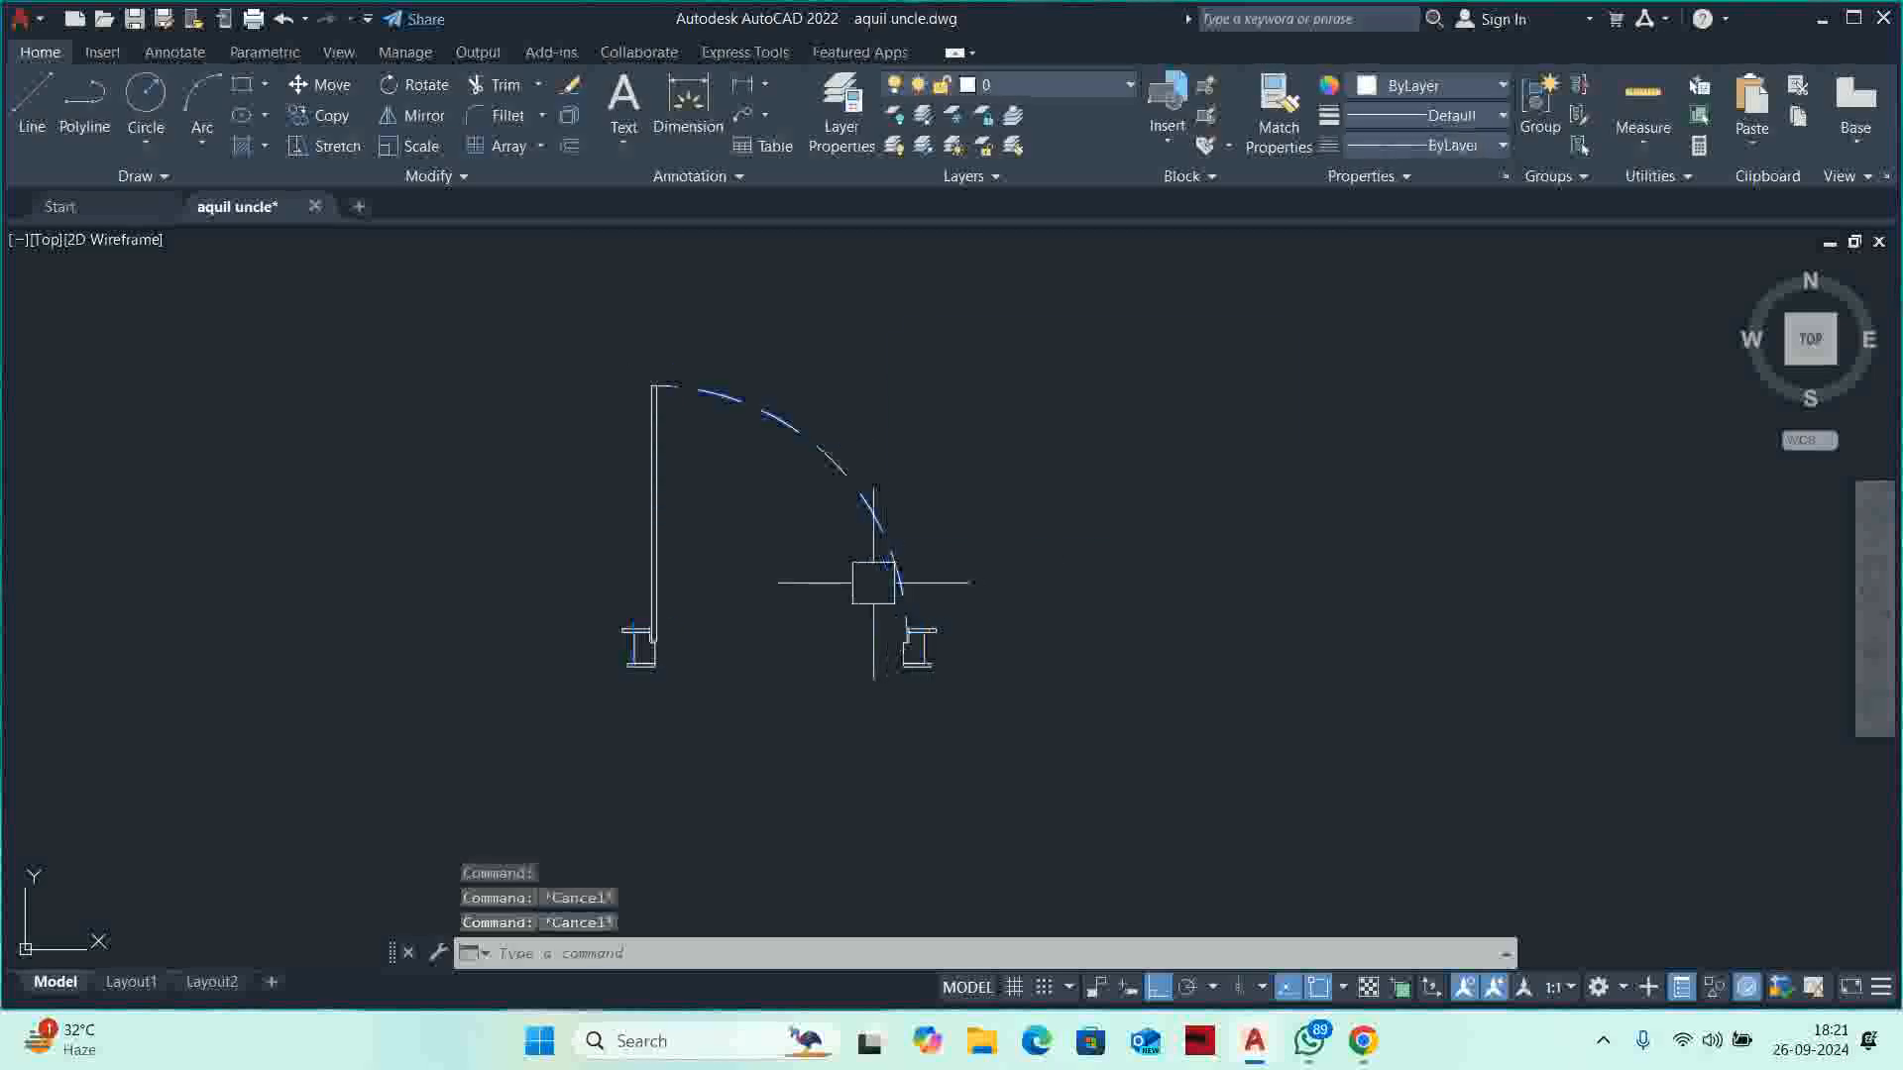
Set the global linetype scale factor to .5 with LTSCALE.
mouse_move(861, 502)
middle_mouse_down()
mouse_move(1048, 531)
mouse_move(1216, 522)
middle_mouse_up()
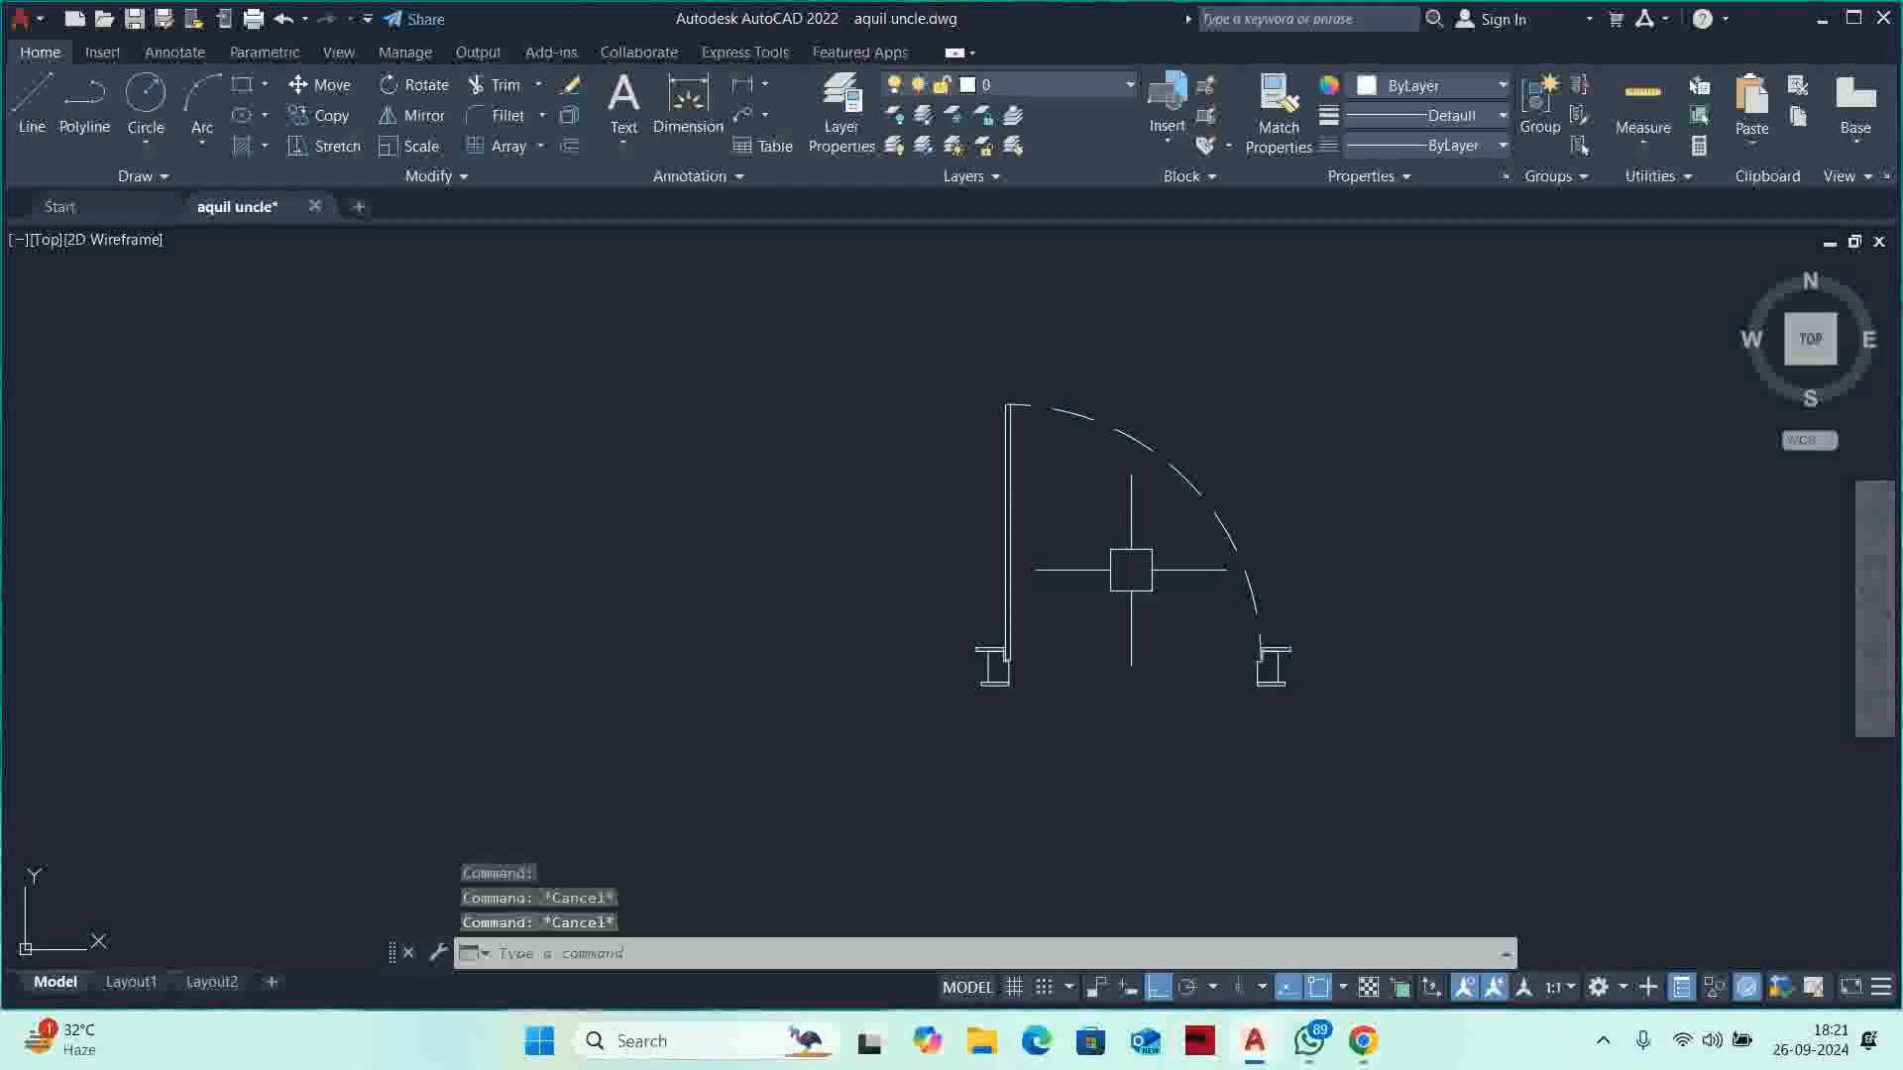
type("lts")
key("Return")
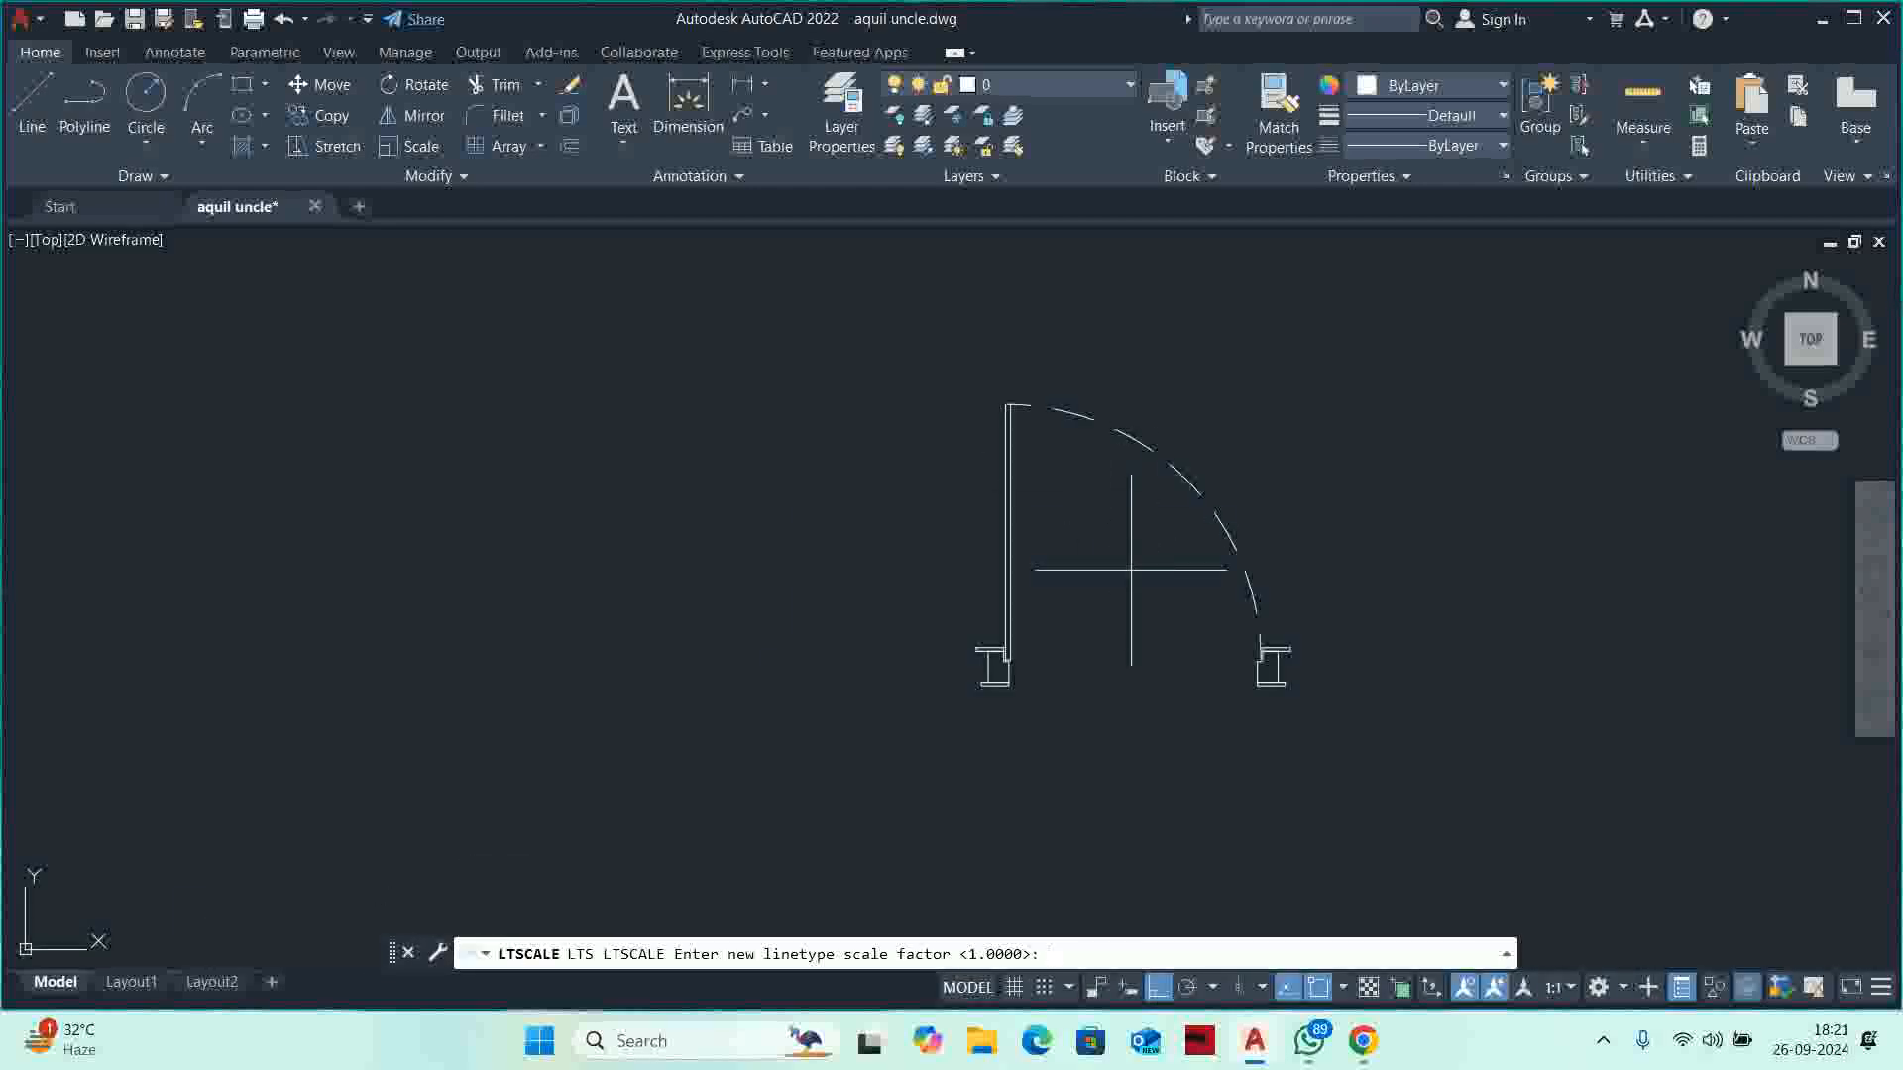
type(".5")
key("Return")
key("Escape")
key("Escape")
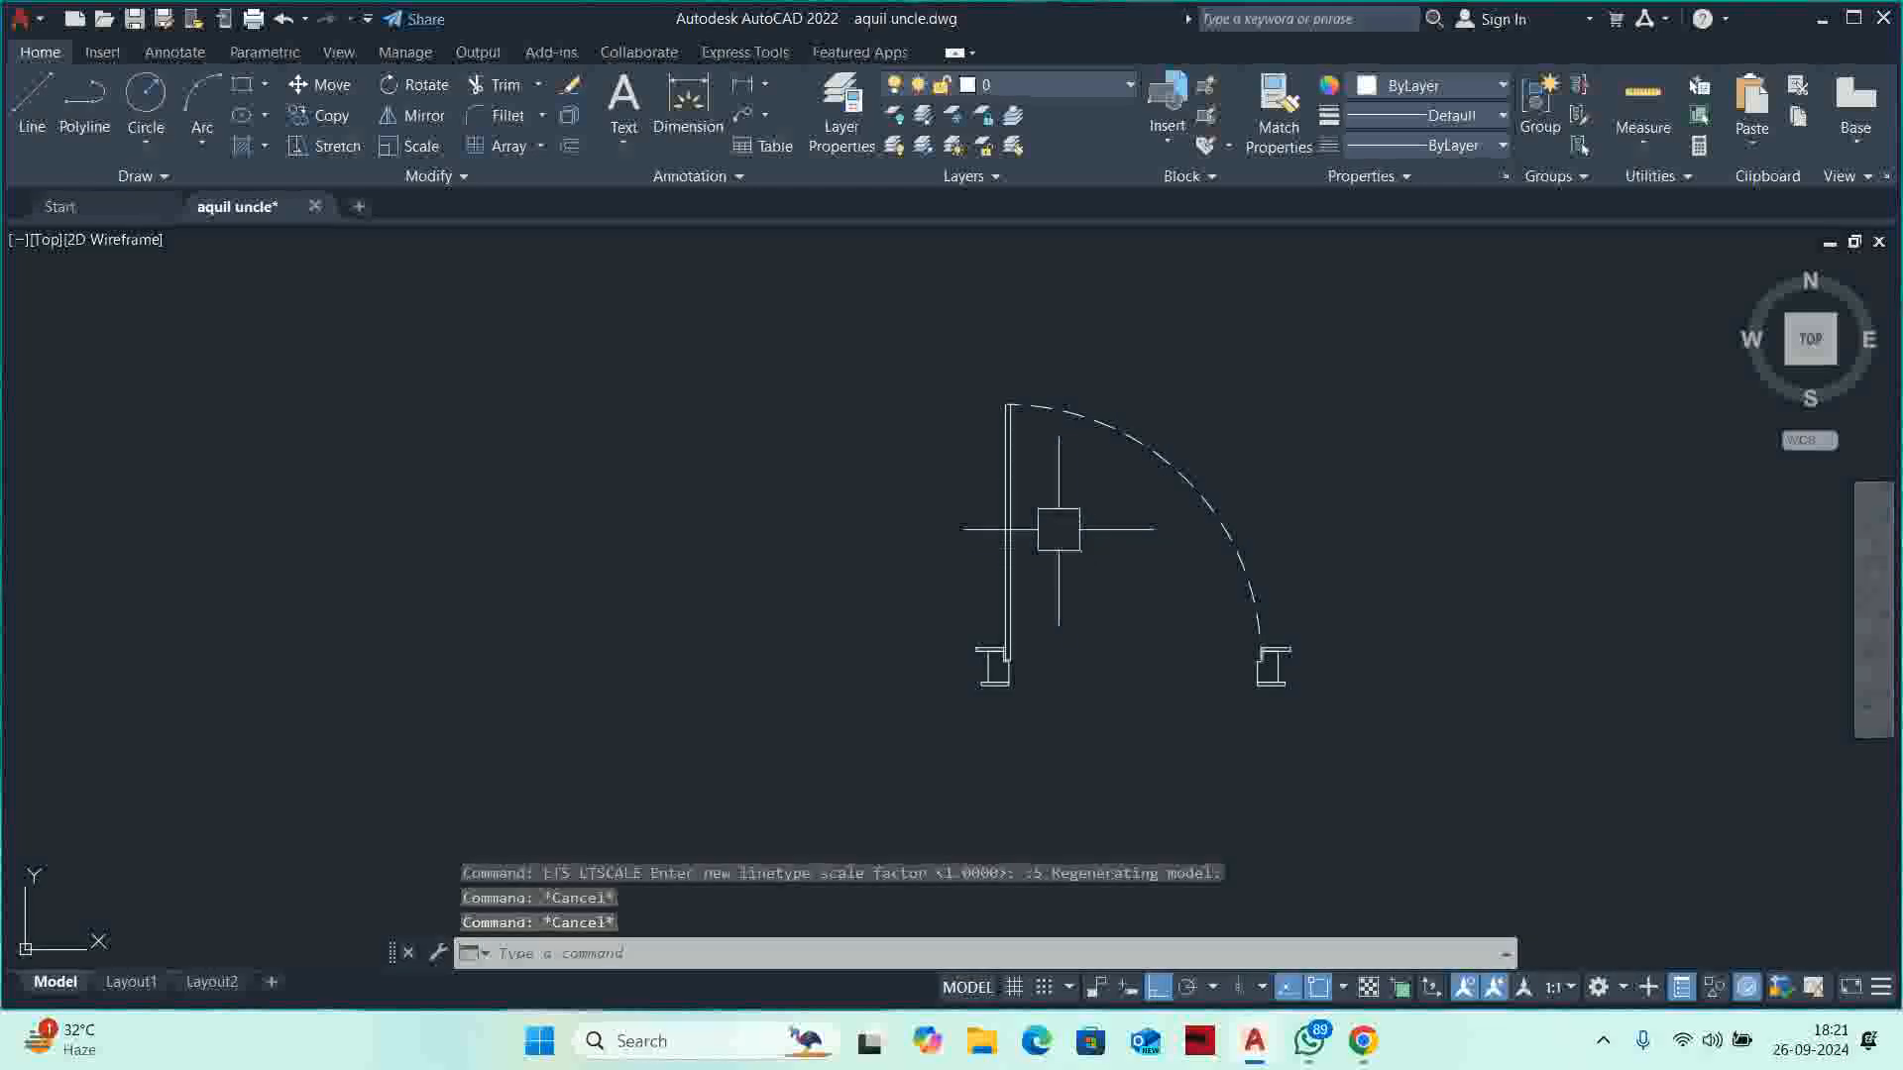
Draw a .75 by .75 inch rectangle outward from the upper-left corner of the door leaf.
scroll(985, 428, "up", 4)
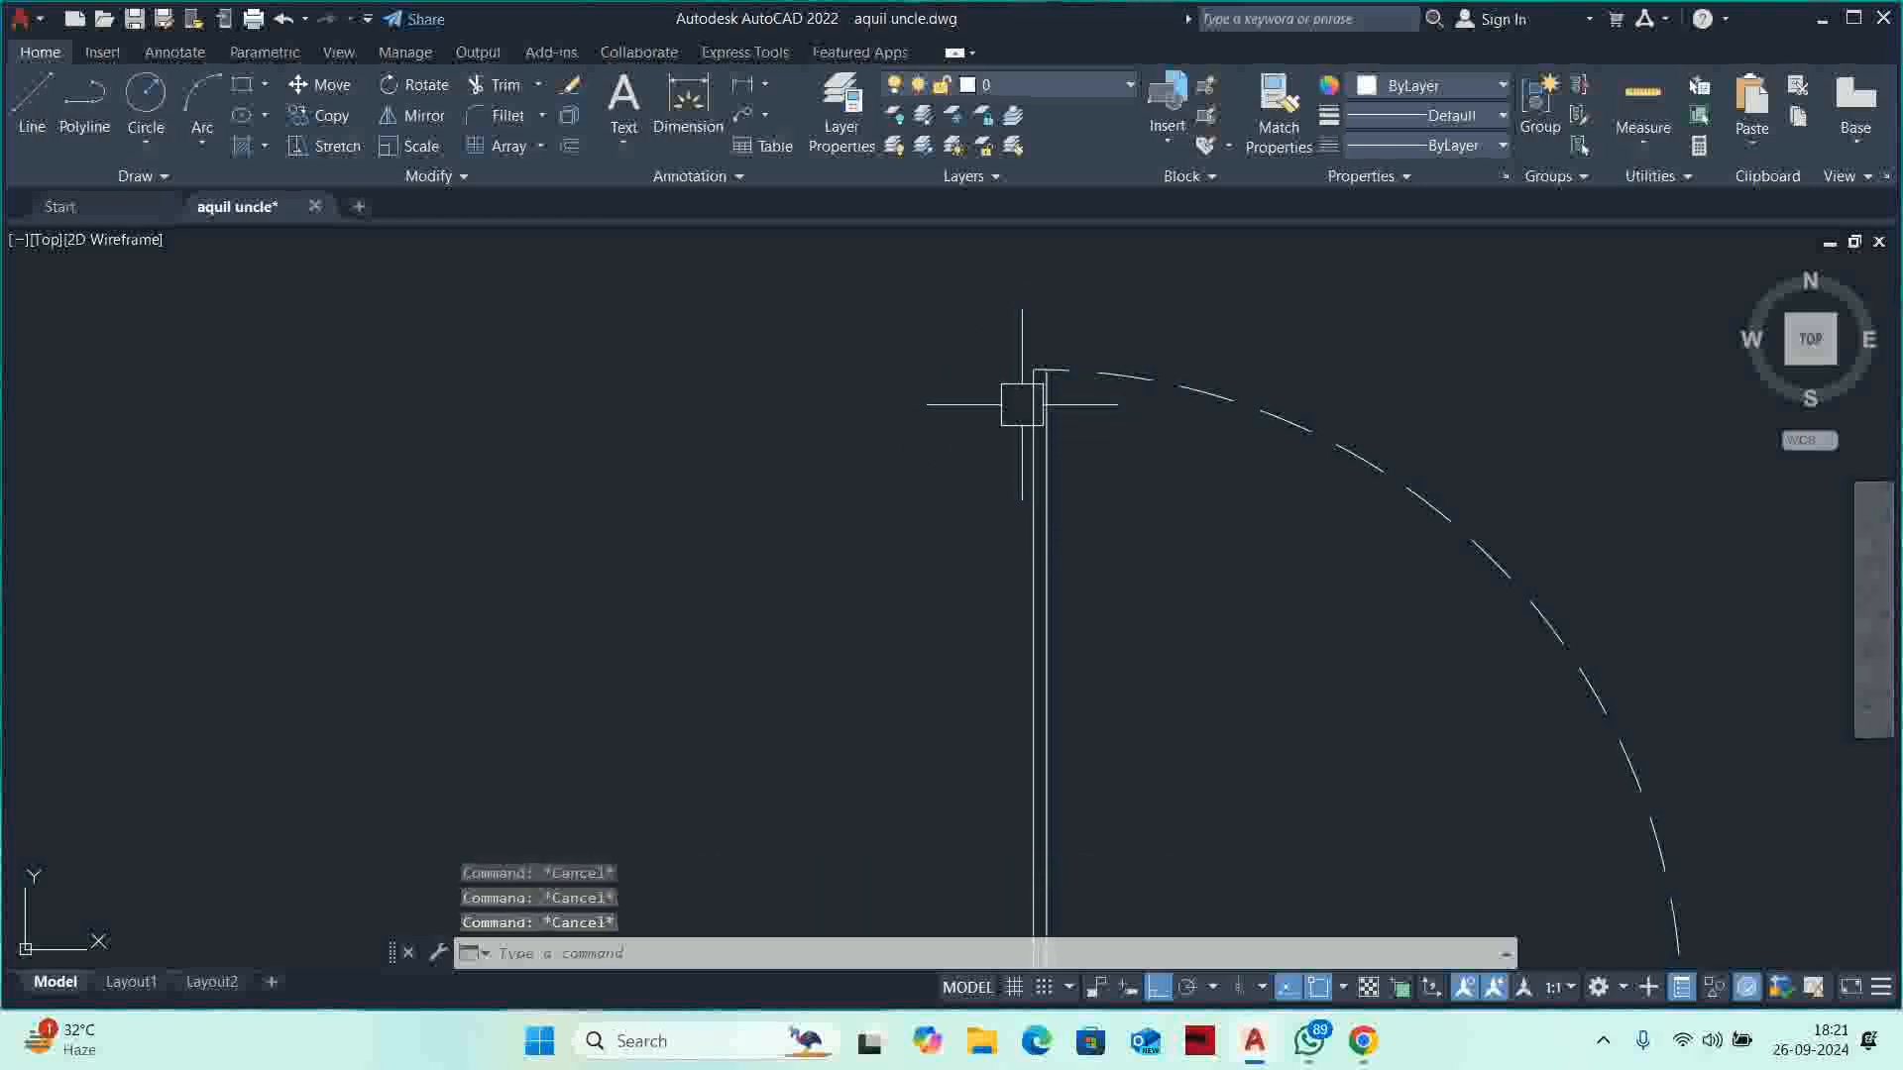
type("rec")
key("Return")
middle_click_drag(926, 425, 988, 468)
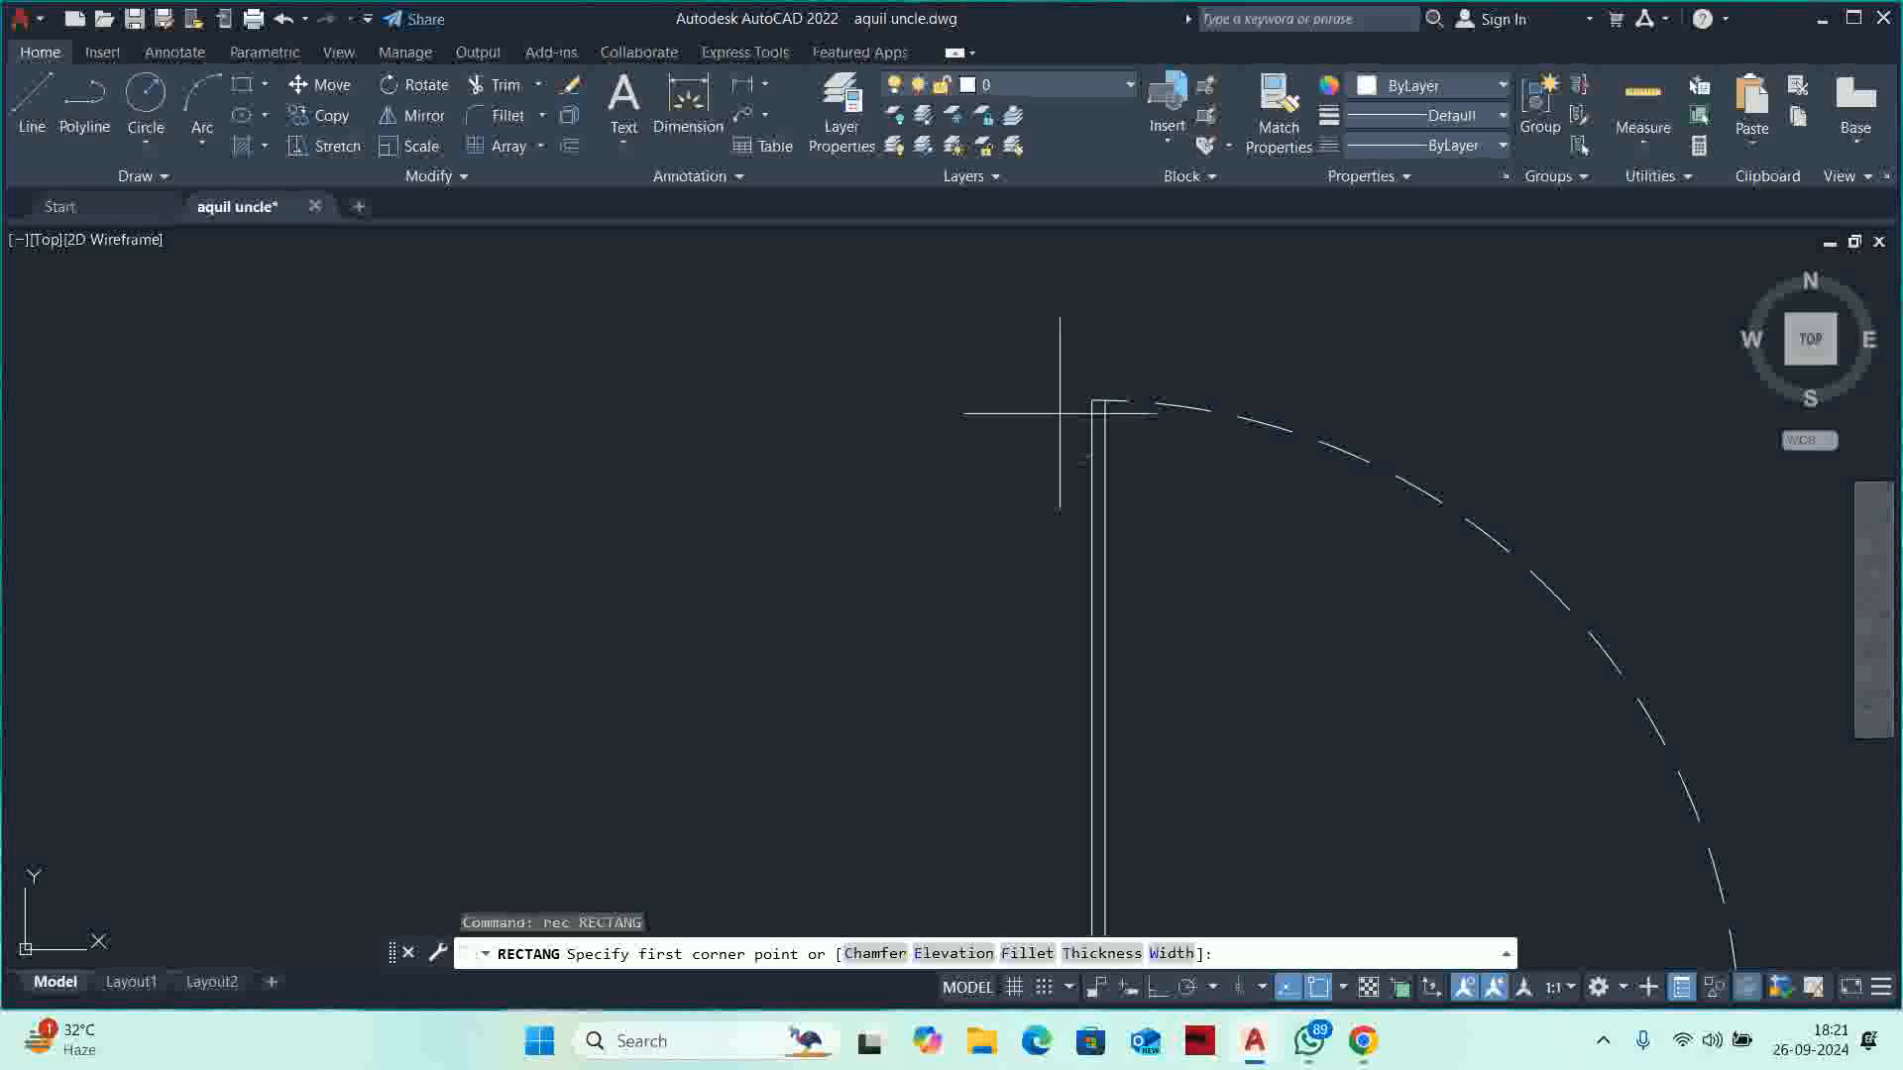
left_click(1075, 405)
scroll(996, 451, "up", 4)
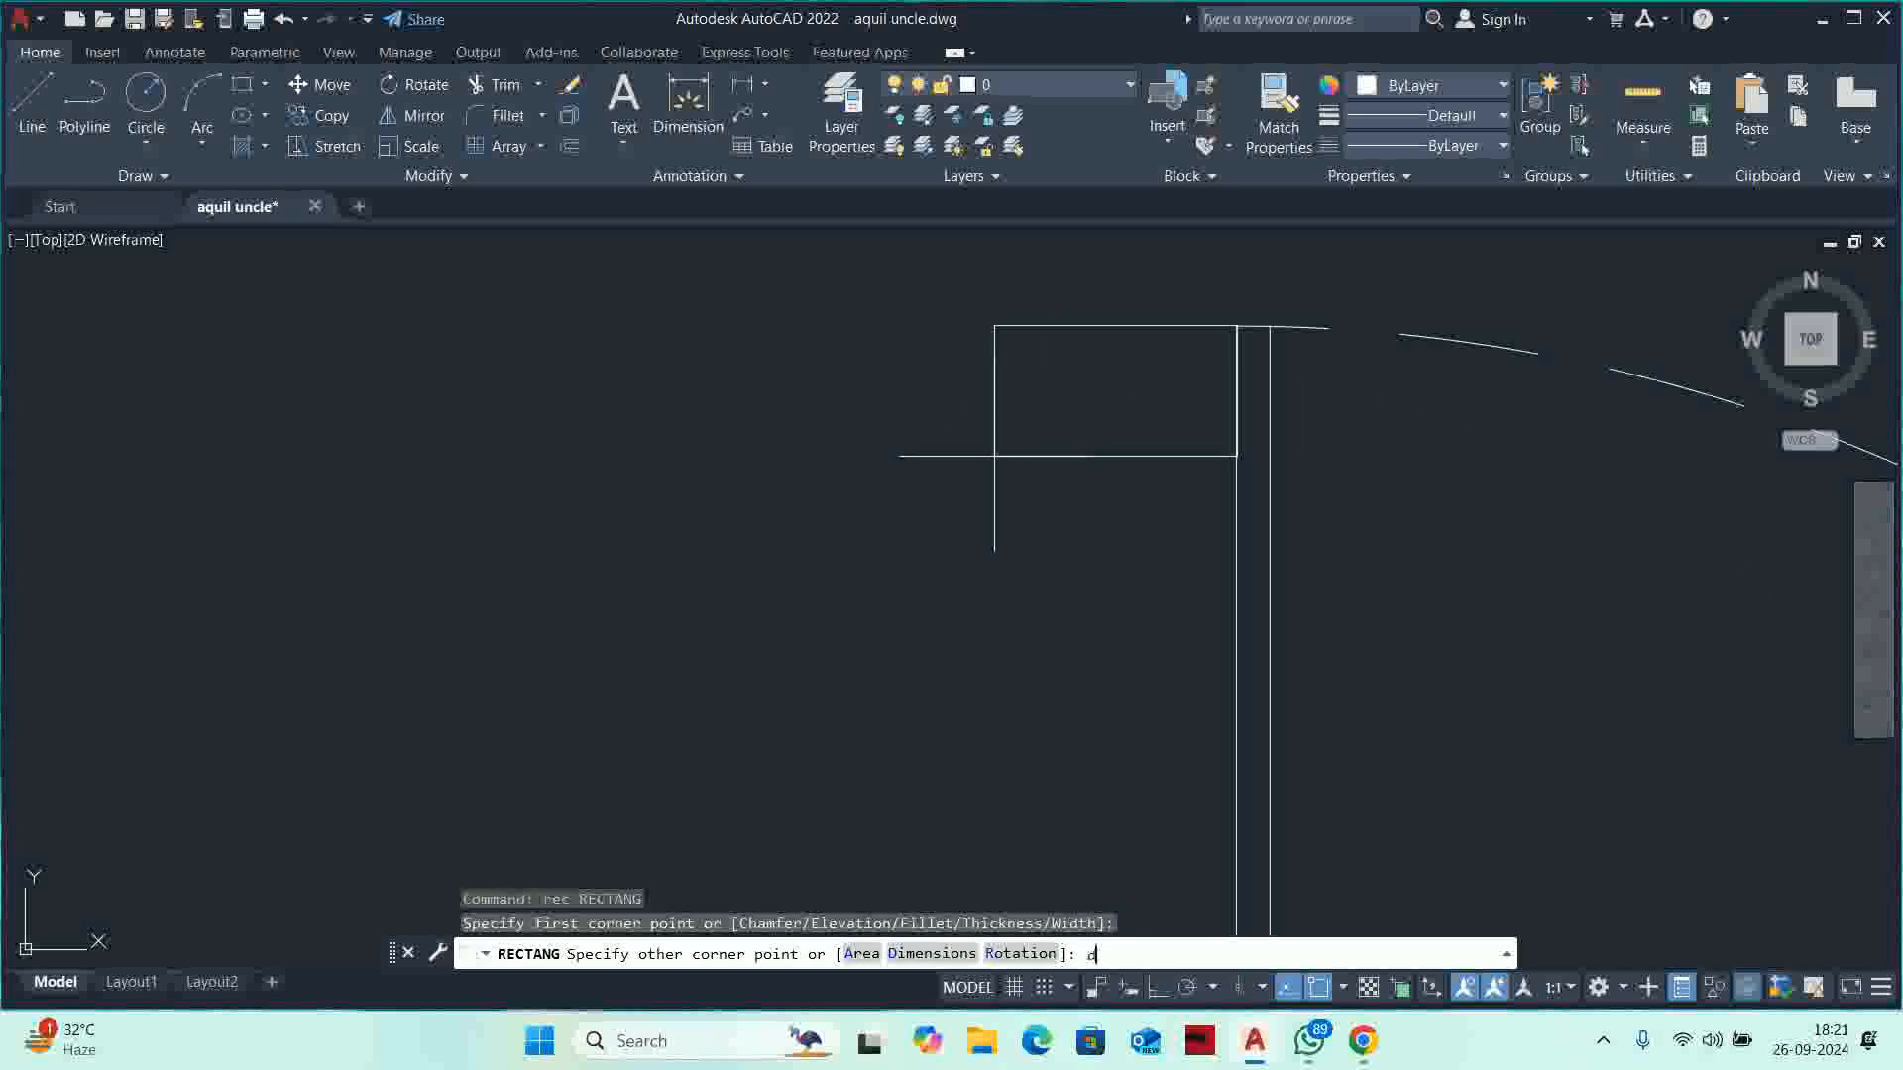
type("d")
key("Return")
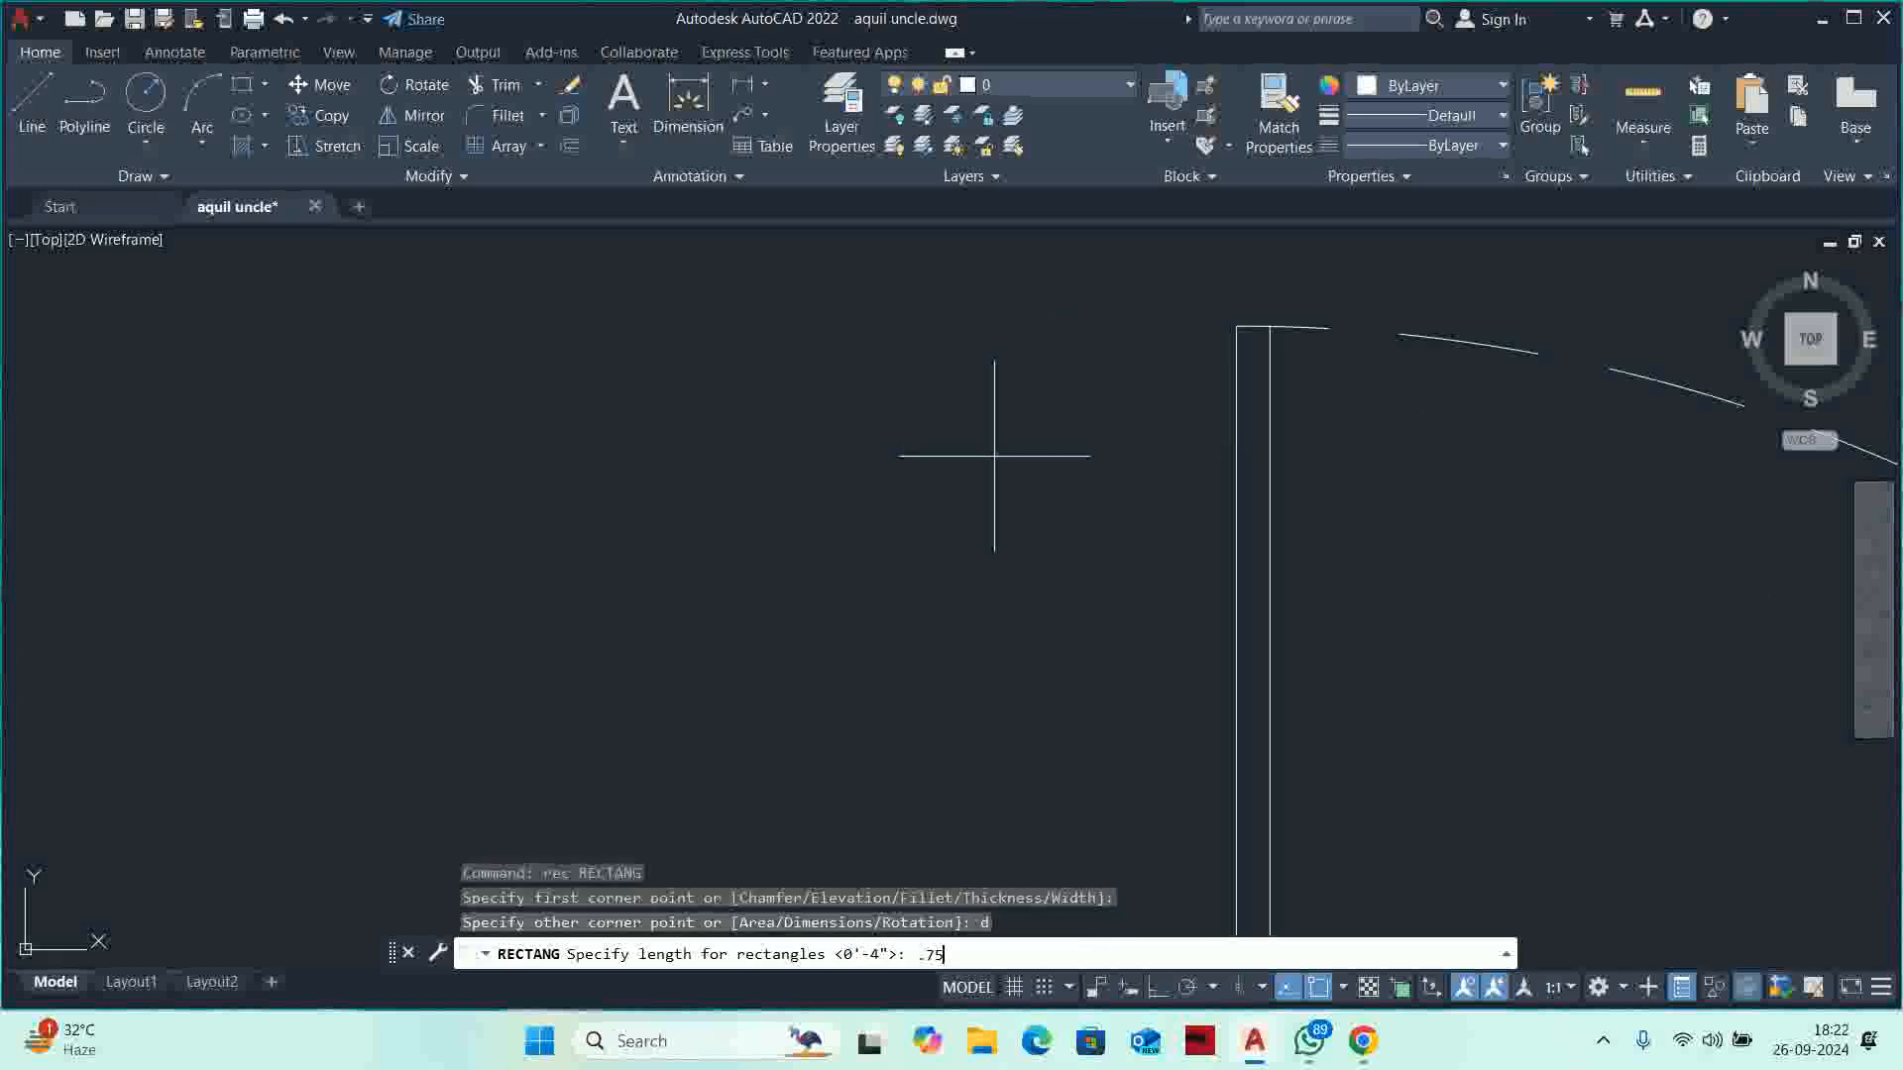
type(".75")
key("Return")
type(".75")
key("Return")
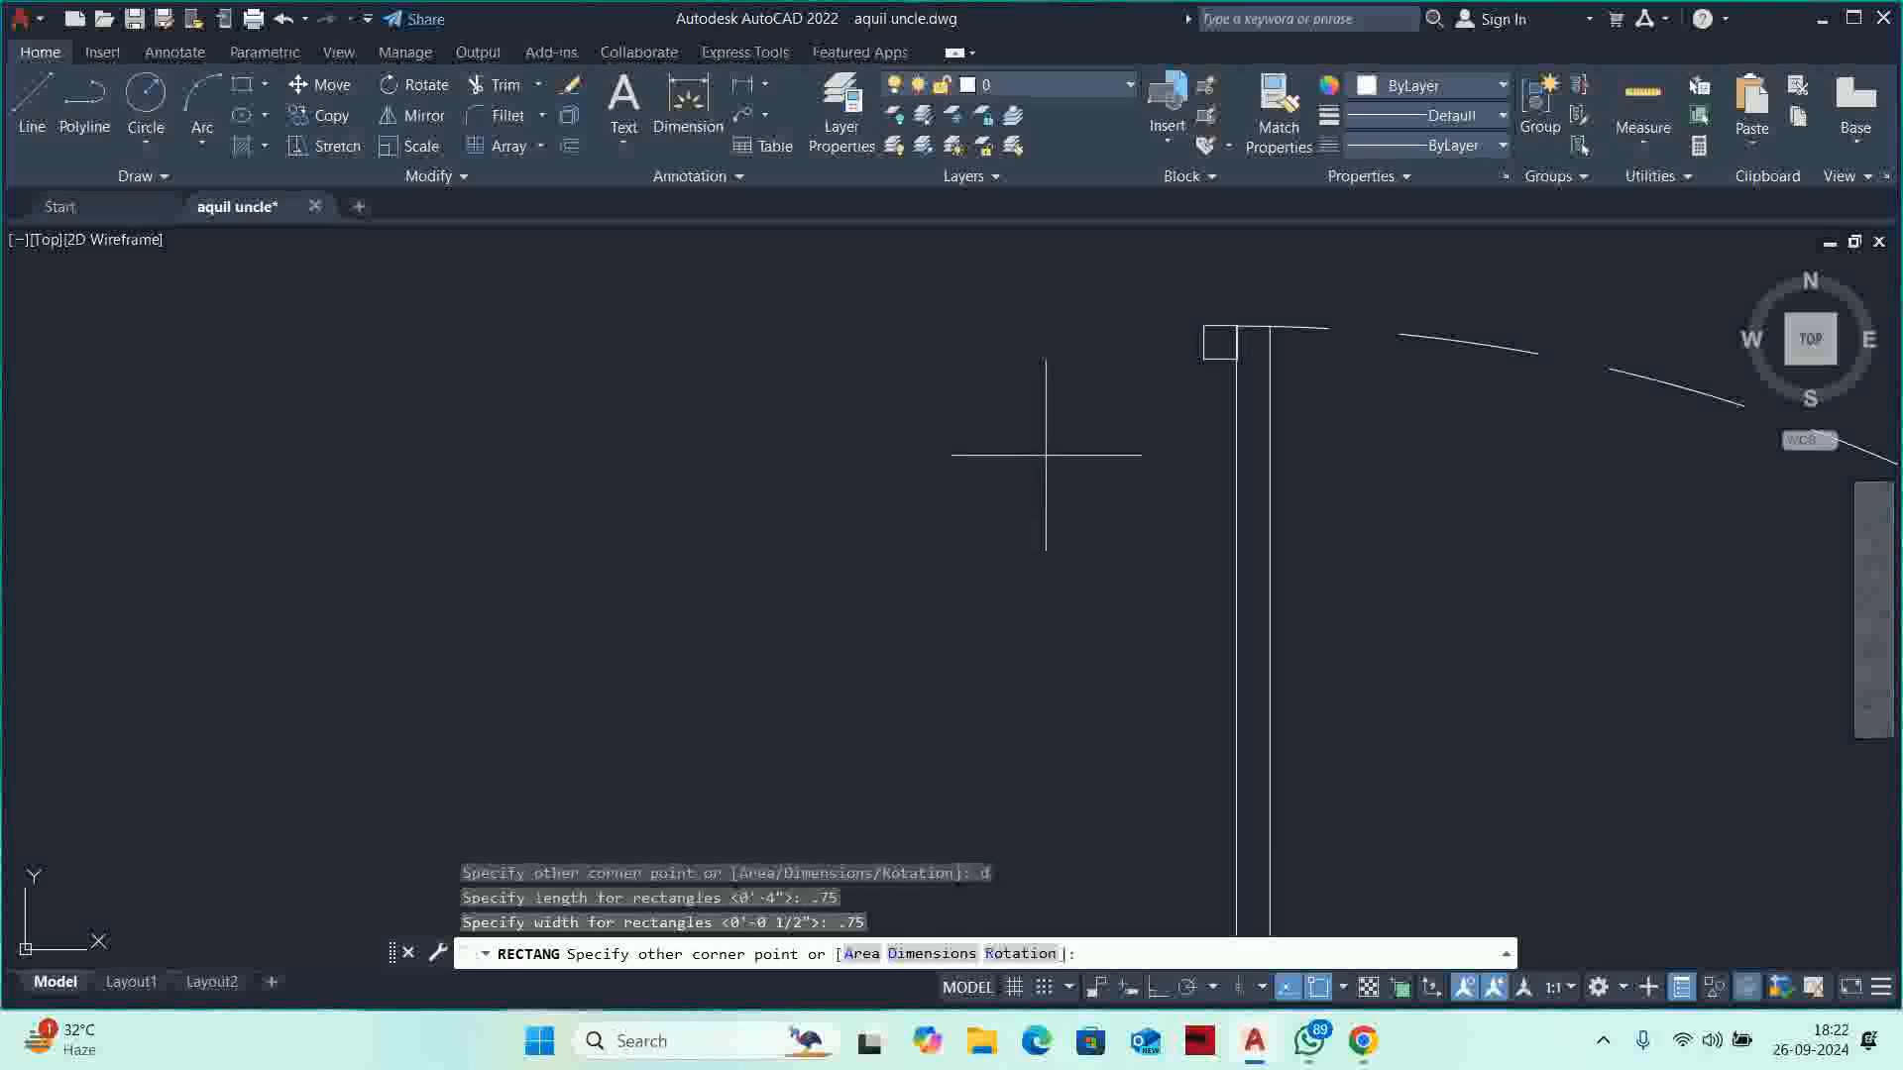
left_click(1223, 357)
key("Escape")
key("Escape")
key("Escape")
Draw a .5 by 6 inch rectangle downward from the small square's outer upper corner as the door handle grip.
middle_click_drag(1216, 382, 1183, 448)
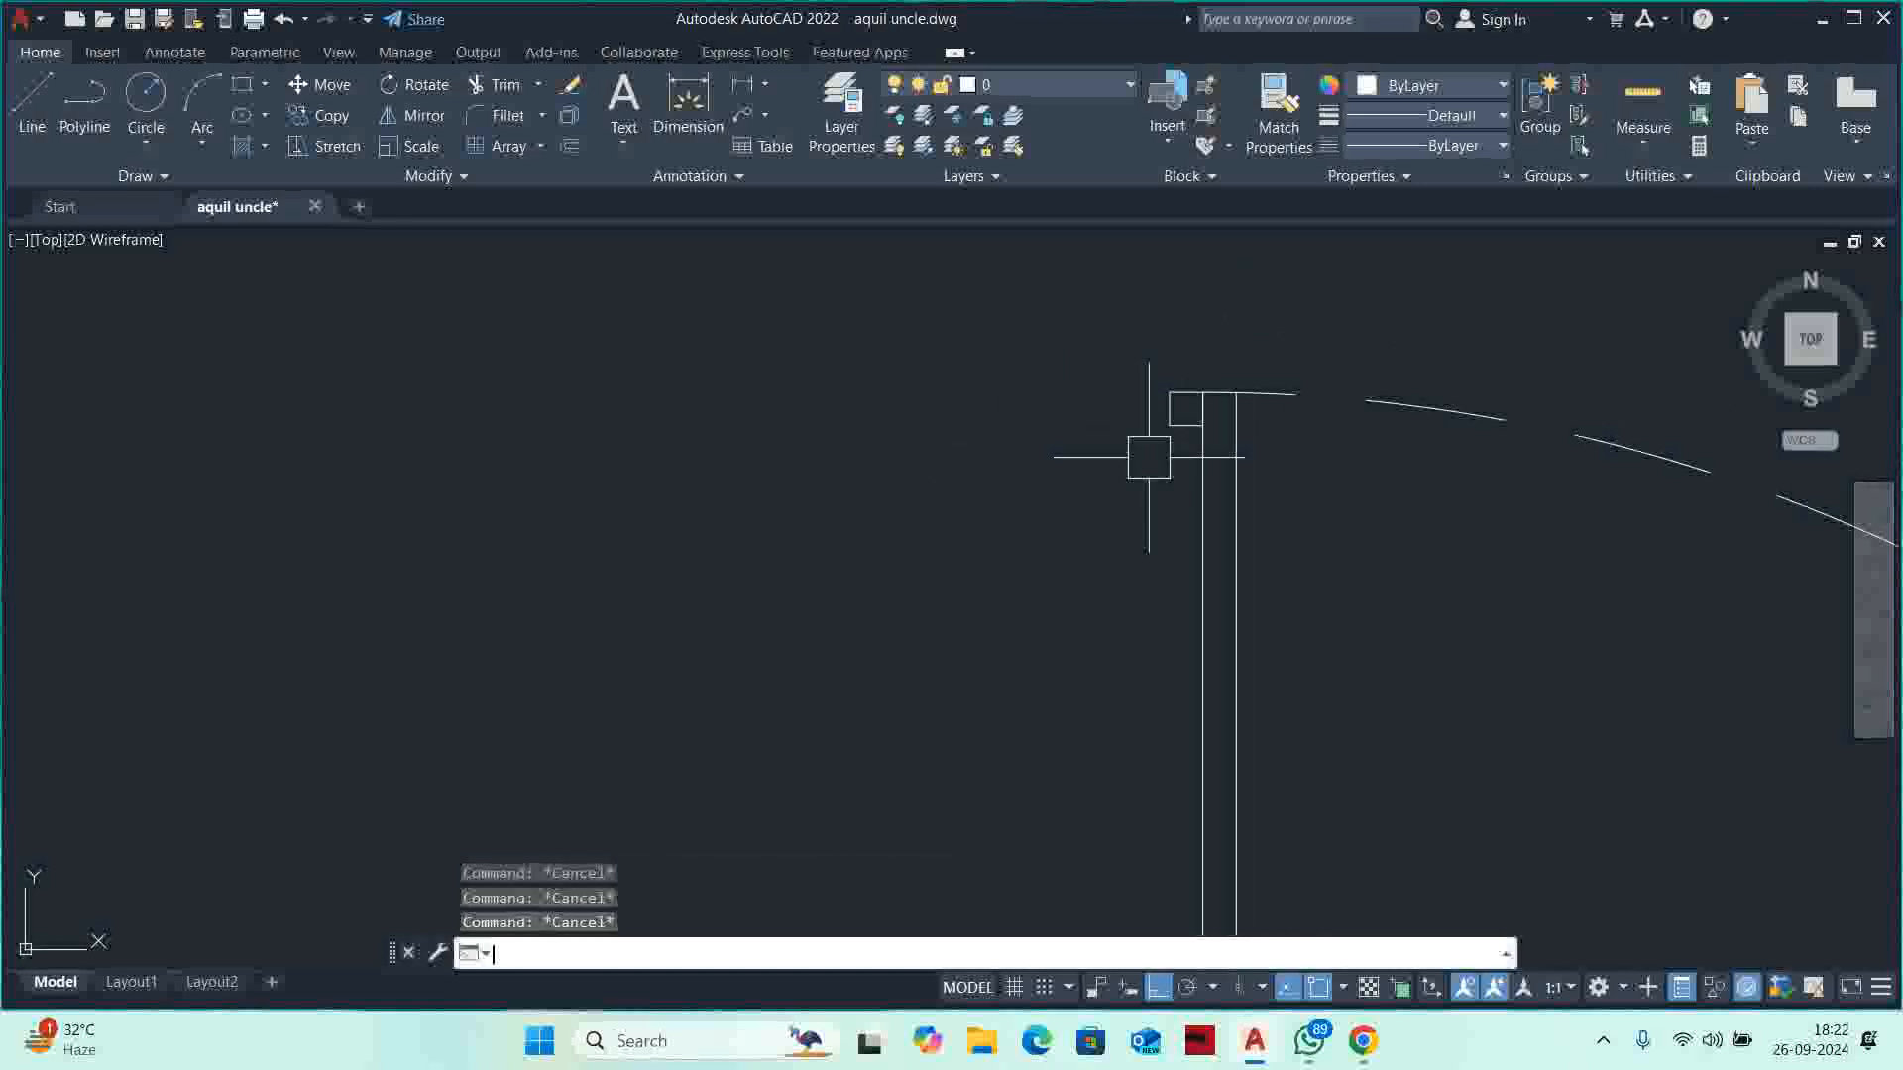
type("rec")
key("Return")
left_click(1172, 395)
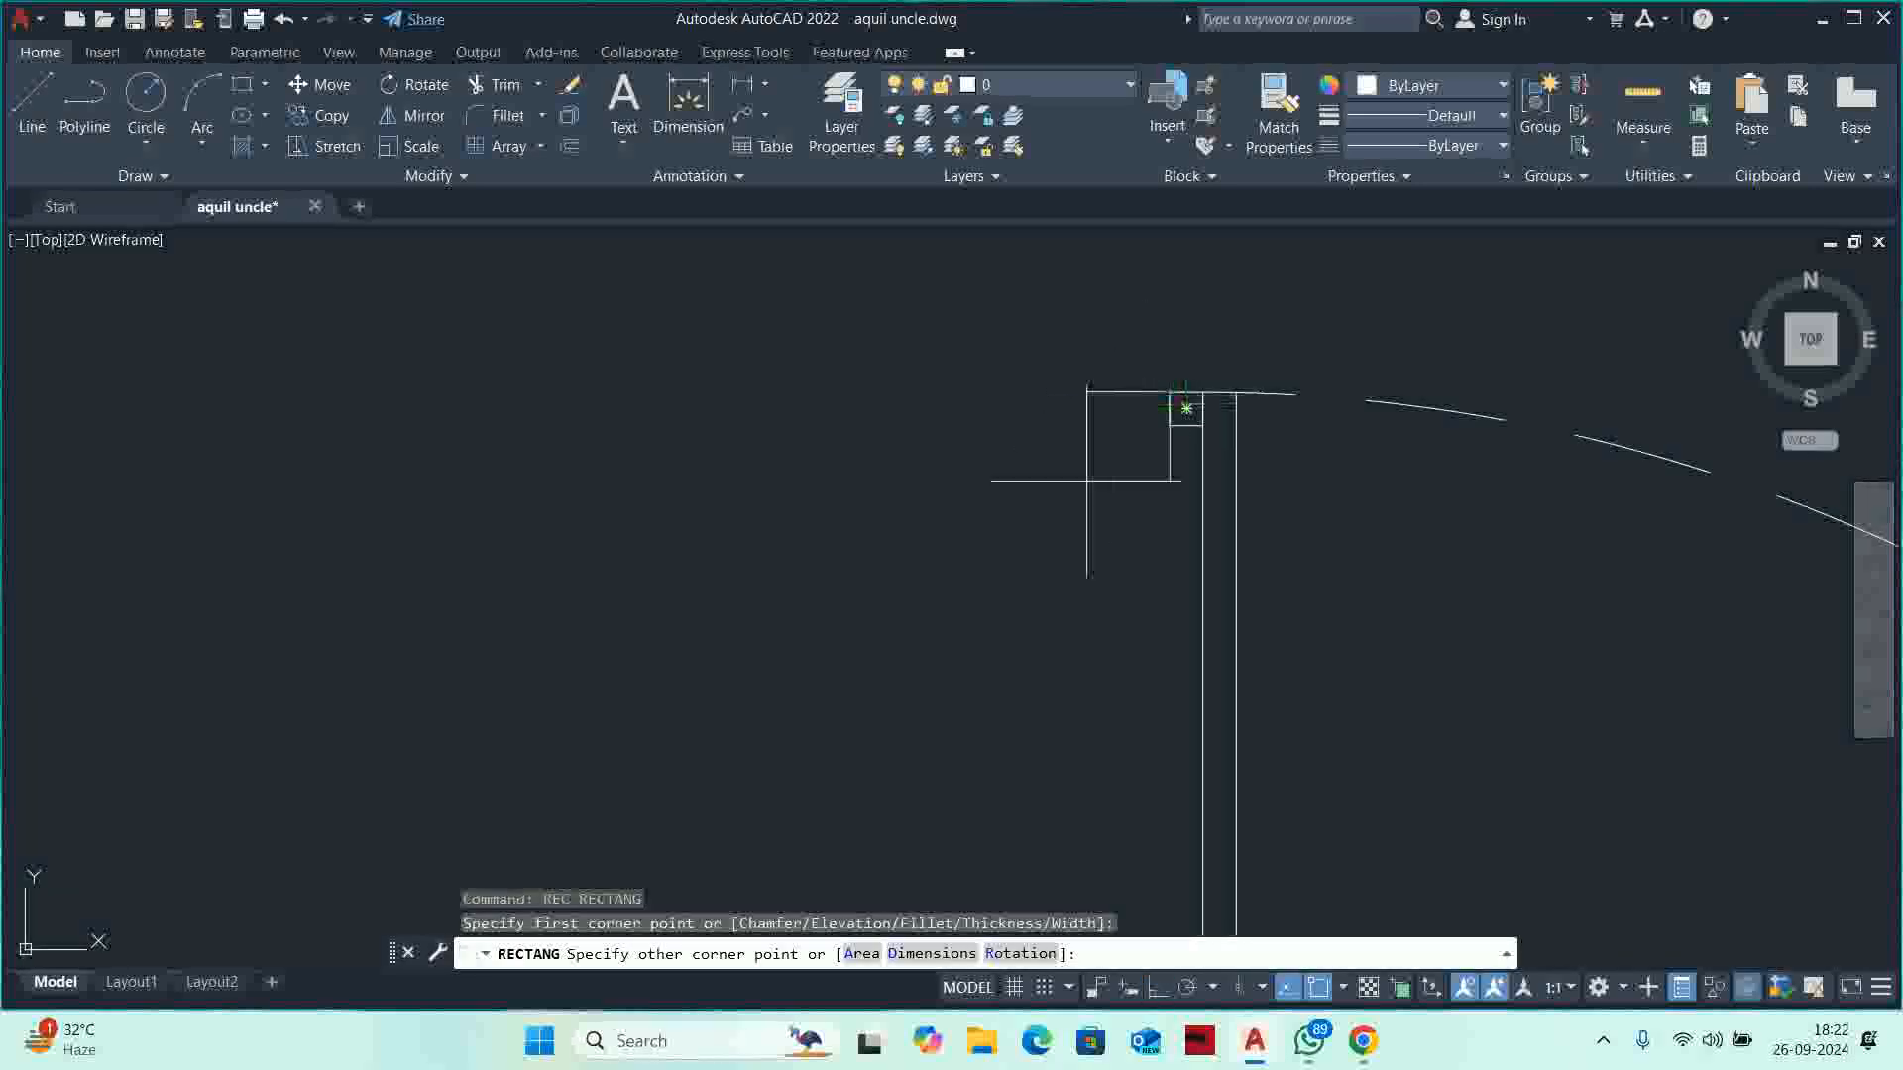
type("d")
key("Return")
type(".5")
key("Return")
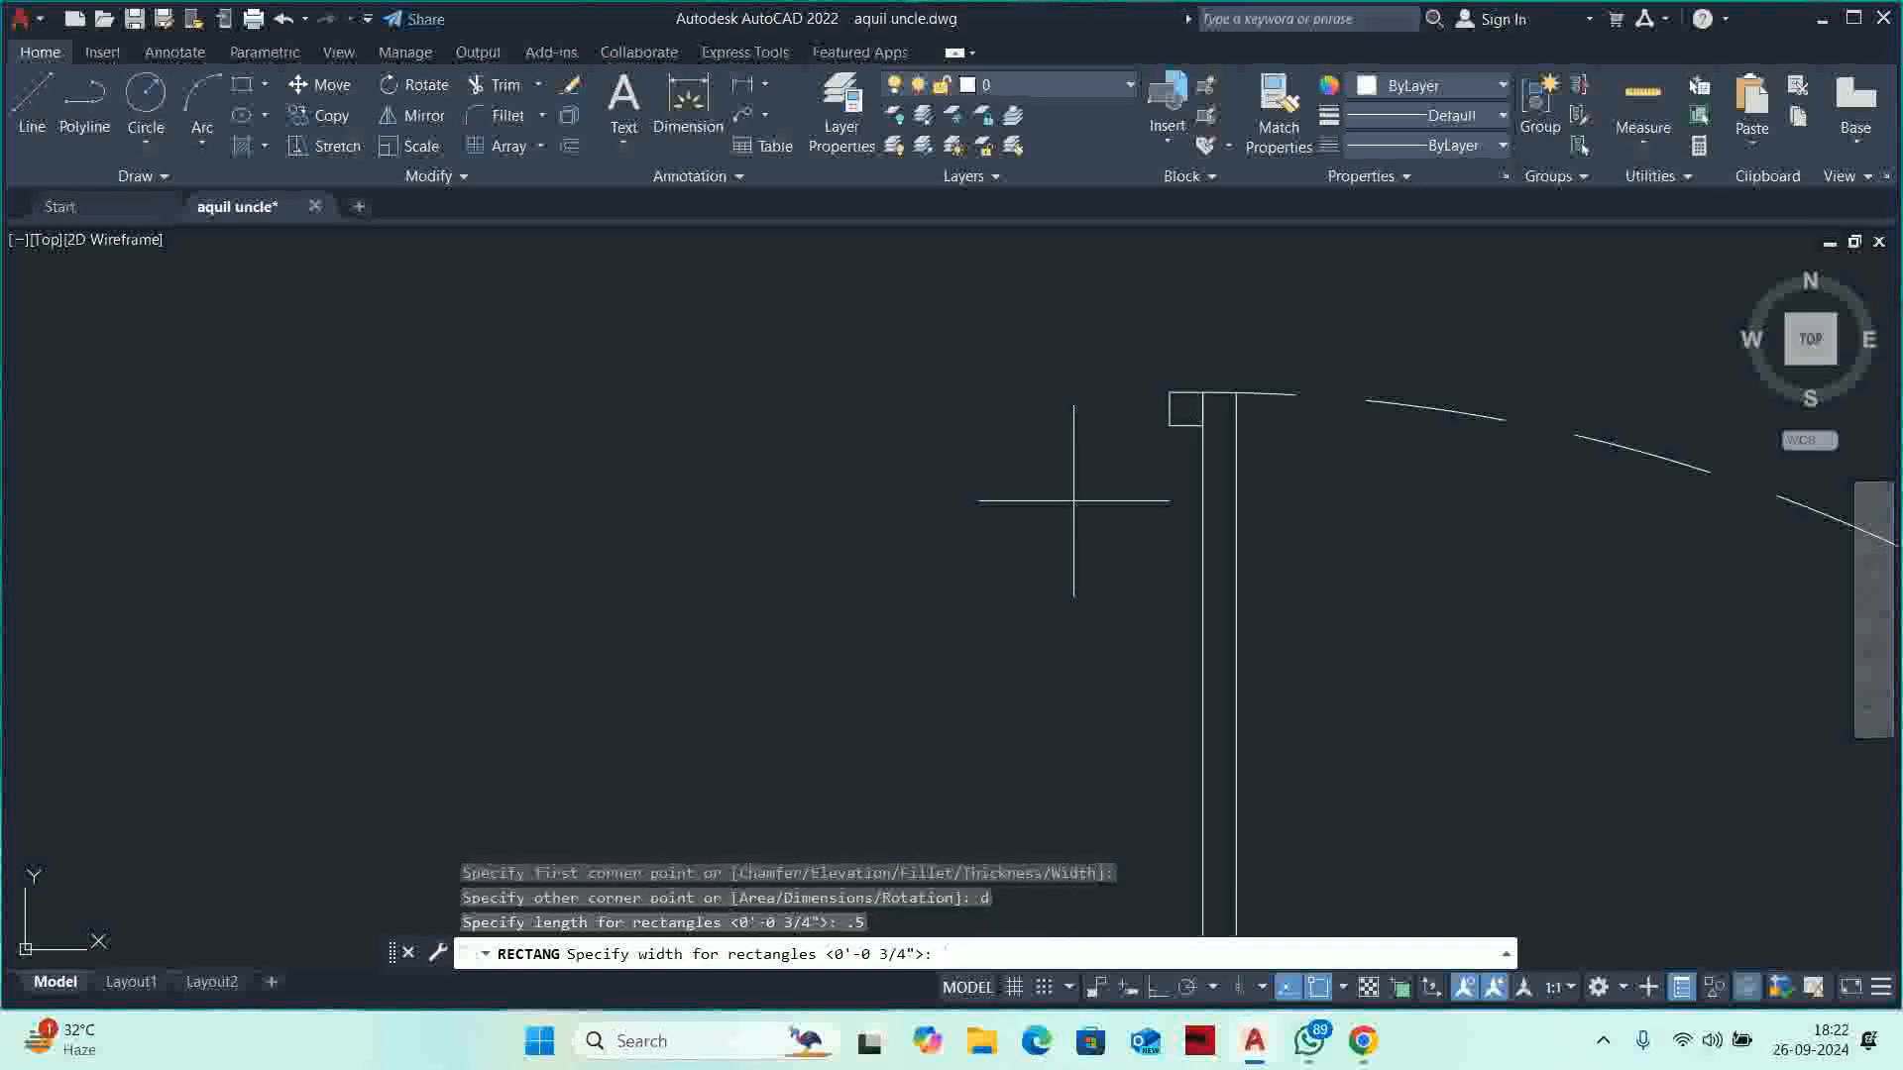
type("6")
key("Return")
left_click(1043, 582)
key("Escape")
key("Escape")
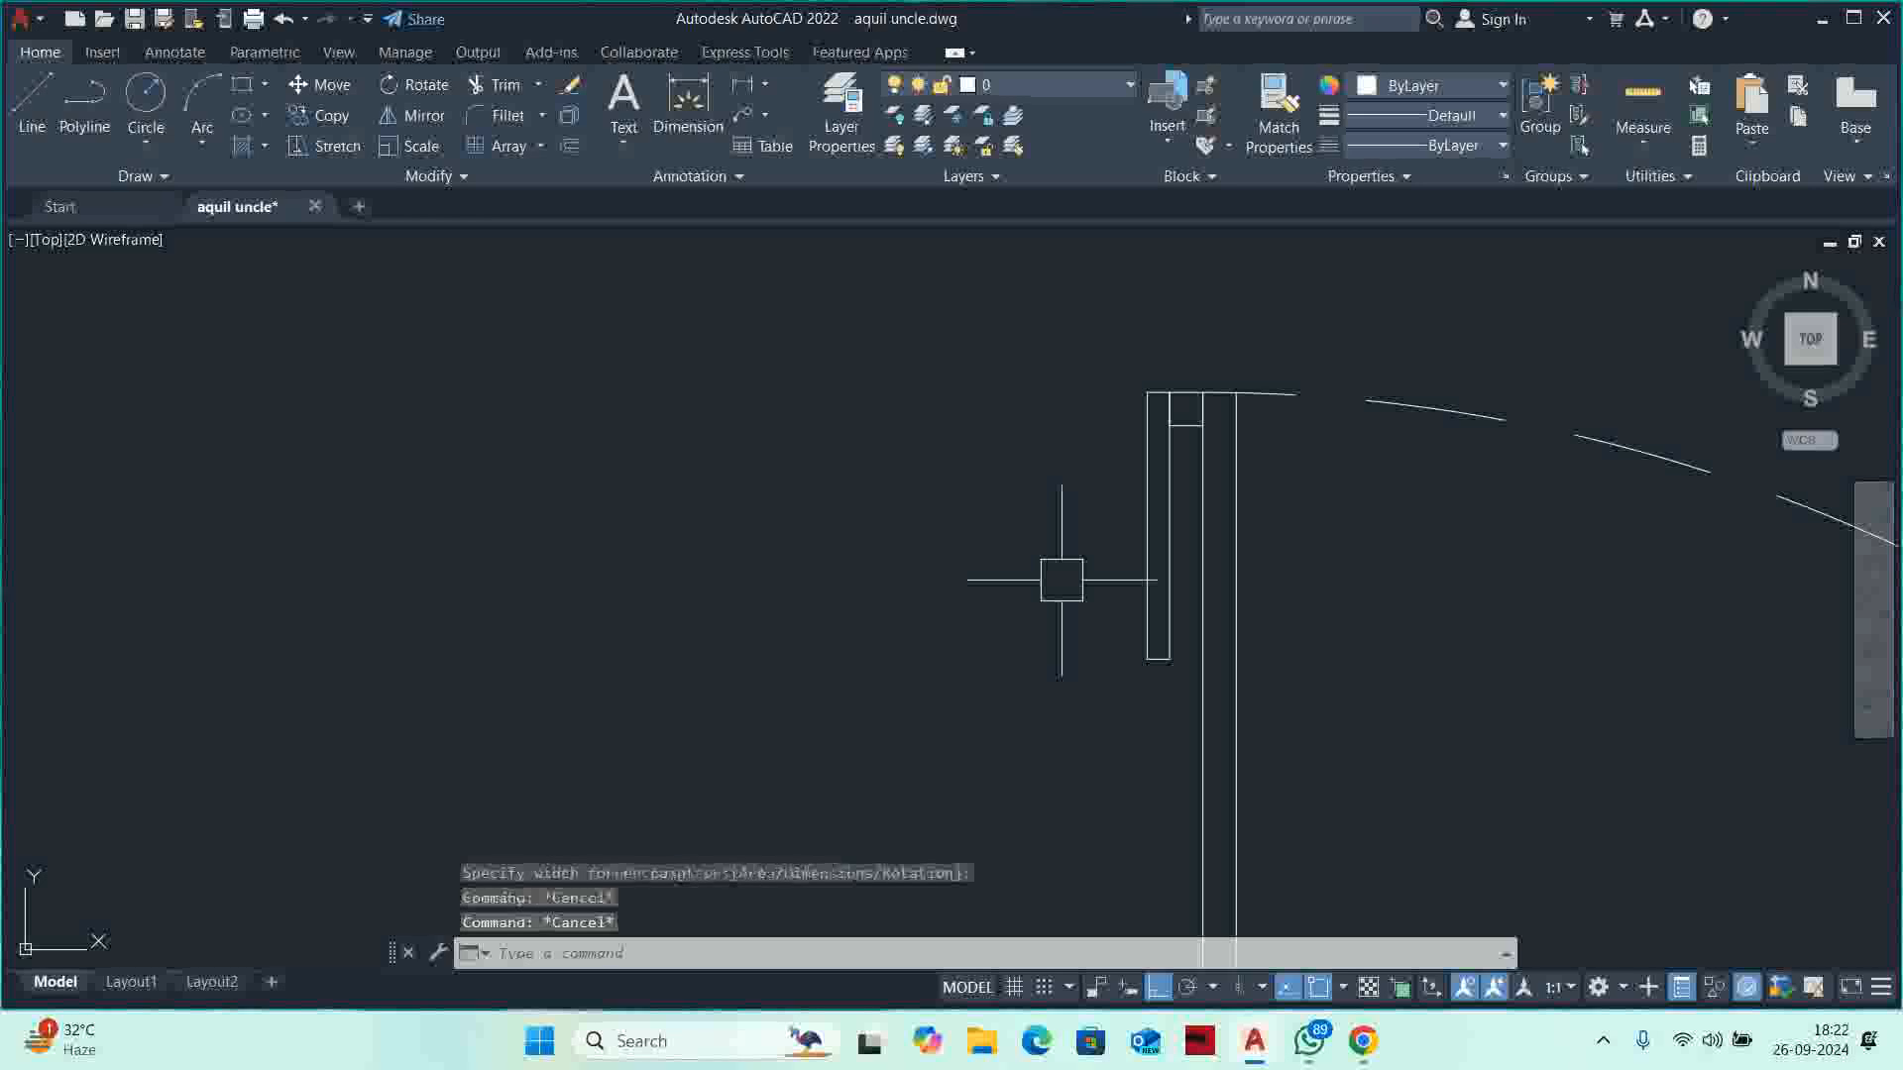
key("Escape")
Move the two handle rectangles 2.5 inches straight down along the door leaf.
type("m")
key("Return")
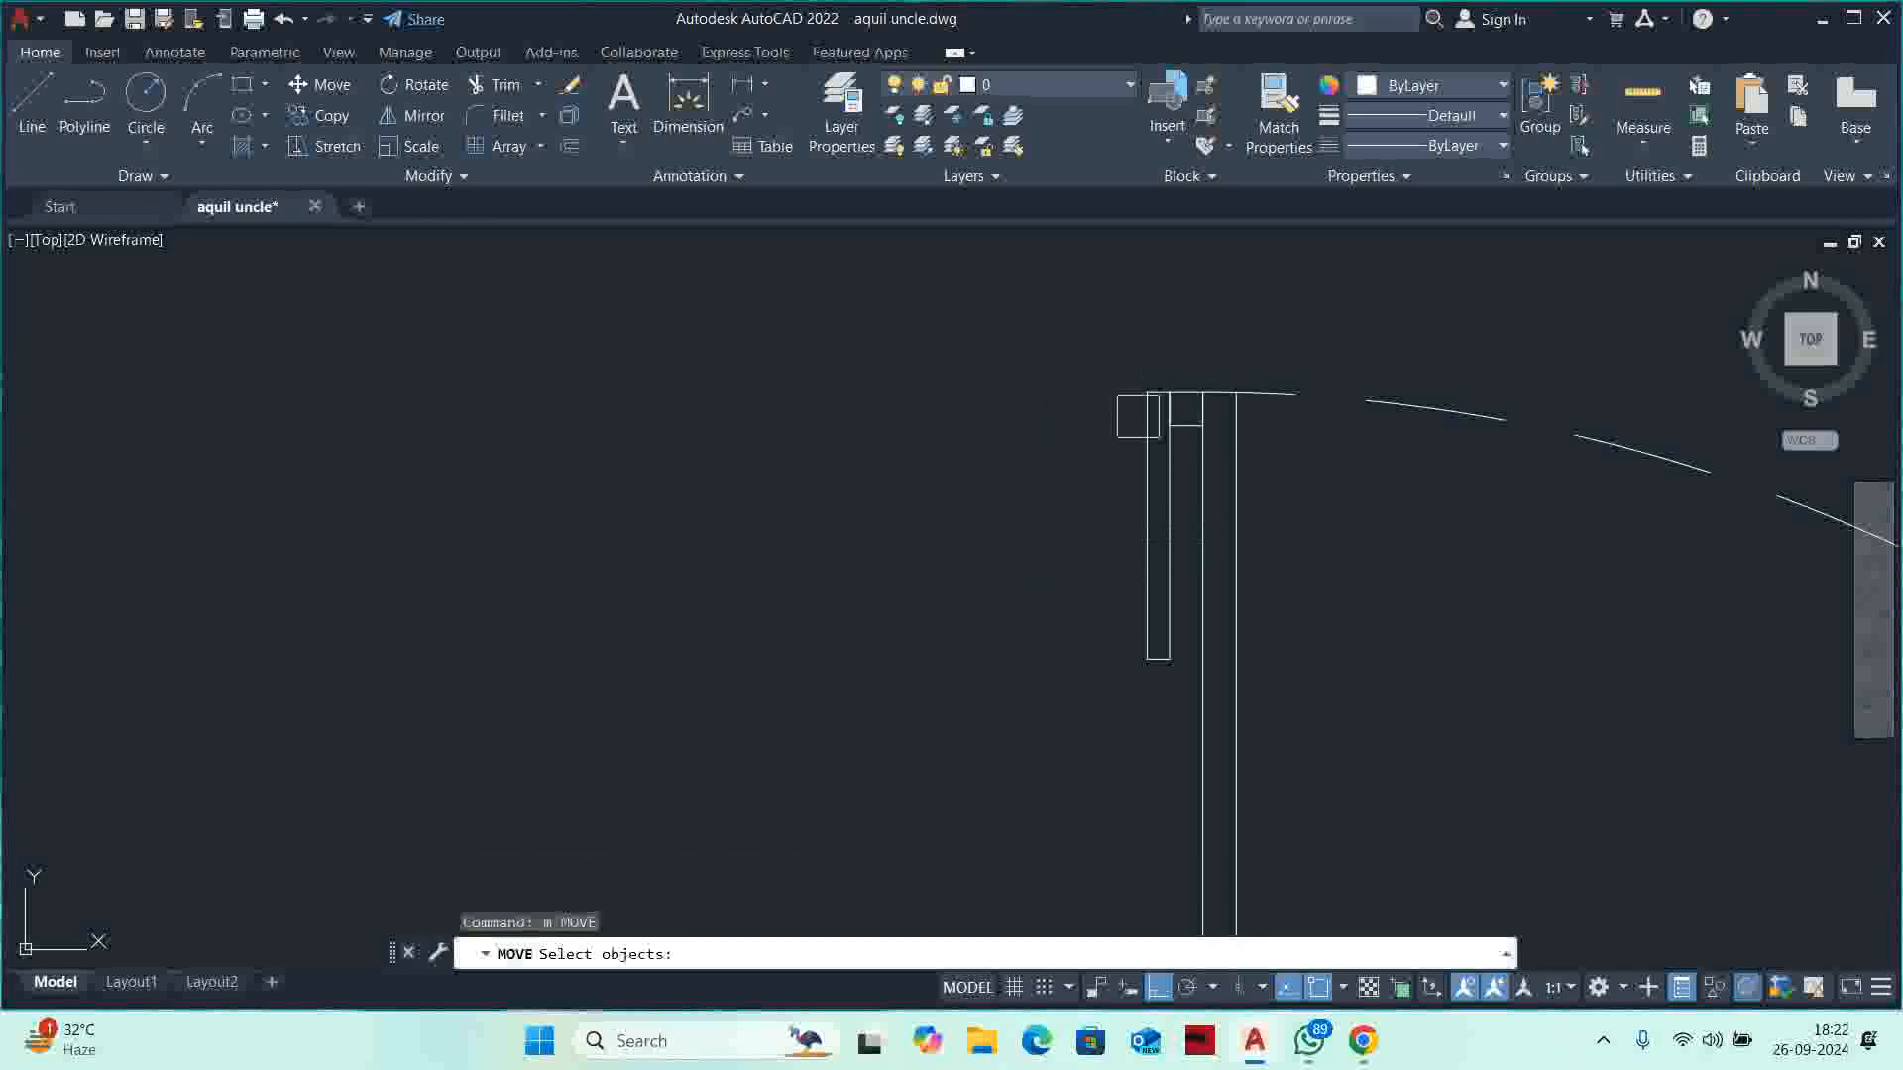
scroll(1170, 438, "up", 4)
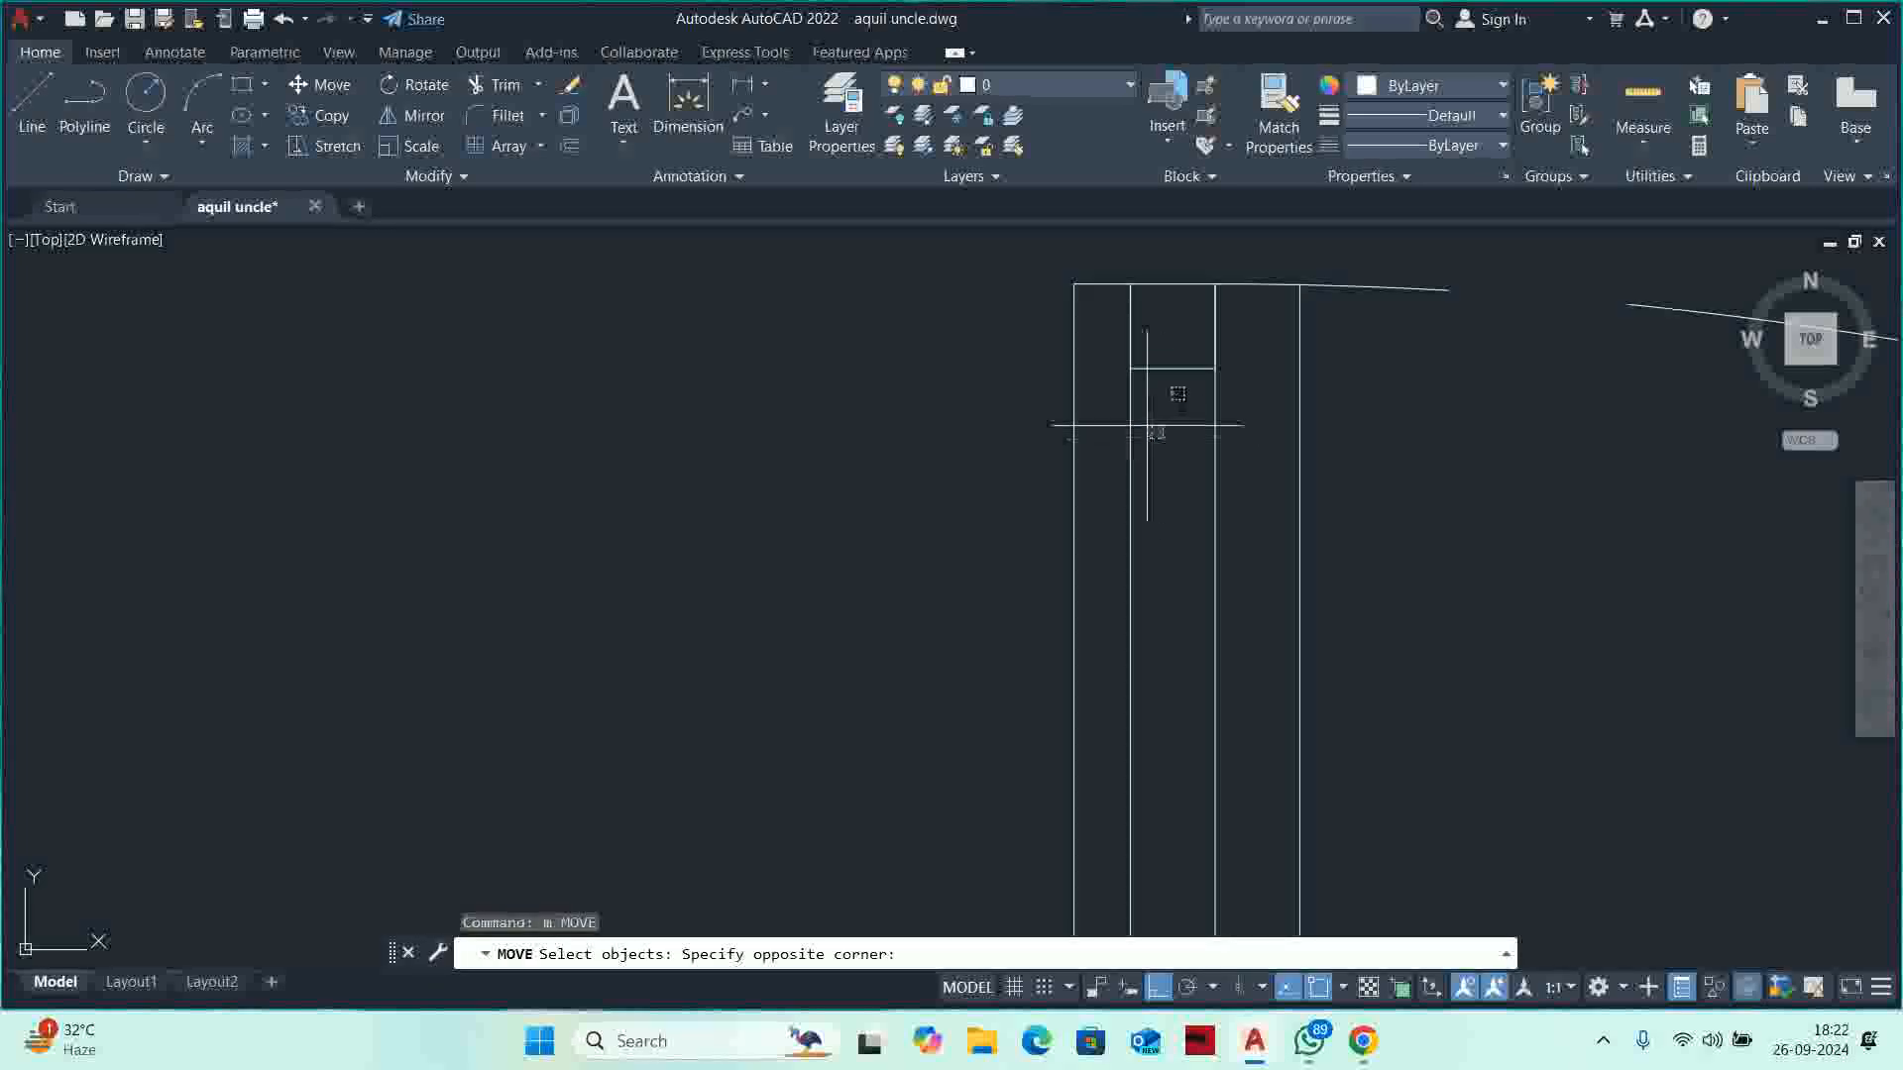
left_click(1043, 344)
key("Return")
left_click(963, 368)
scroll(939, 600, "down", 4)
middle_click_drag(940, 599, 960, 427)
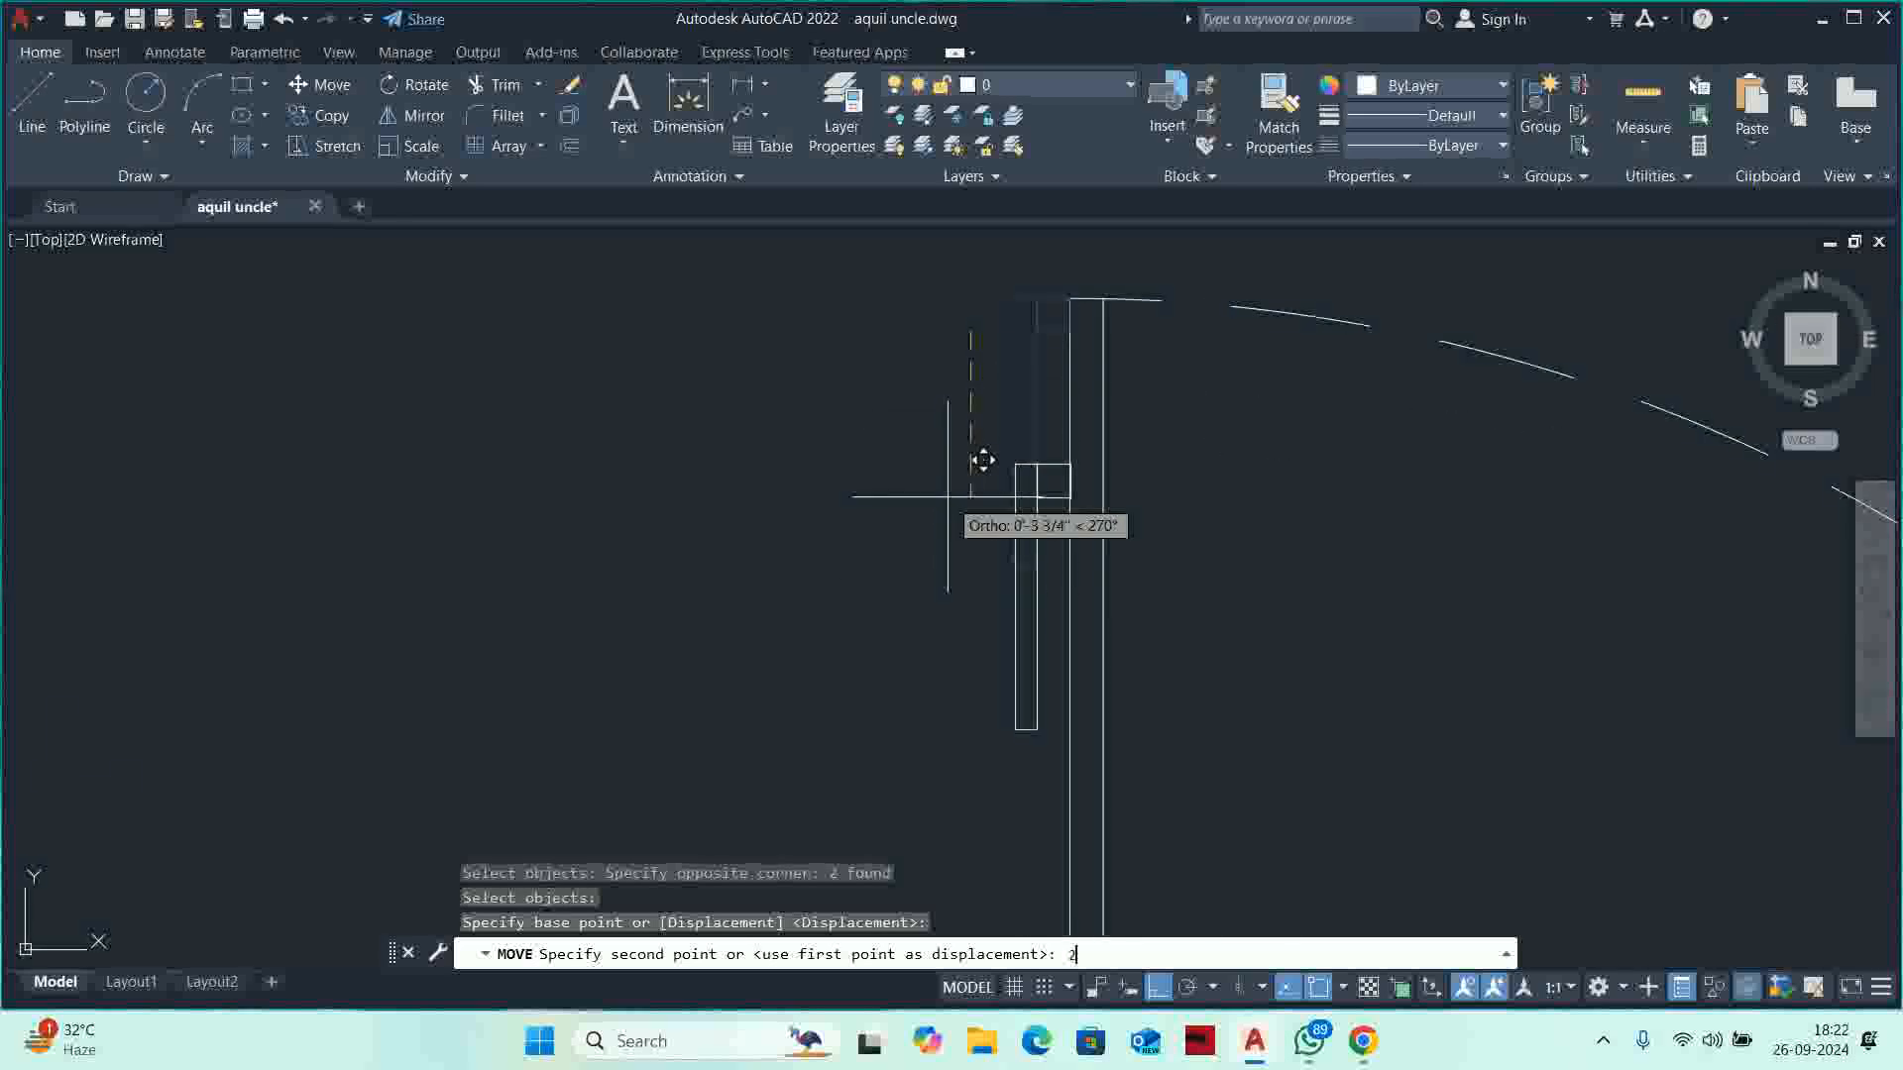
type("2.5")
key("Return")
key("Escape")
key("Escape")
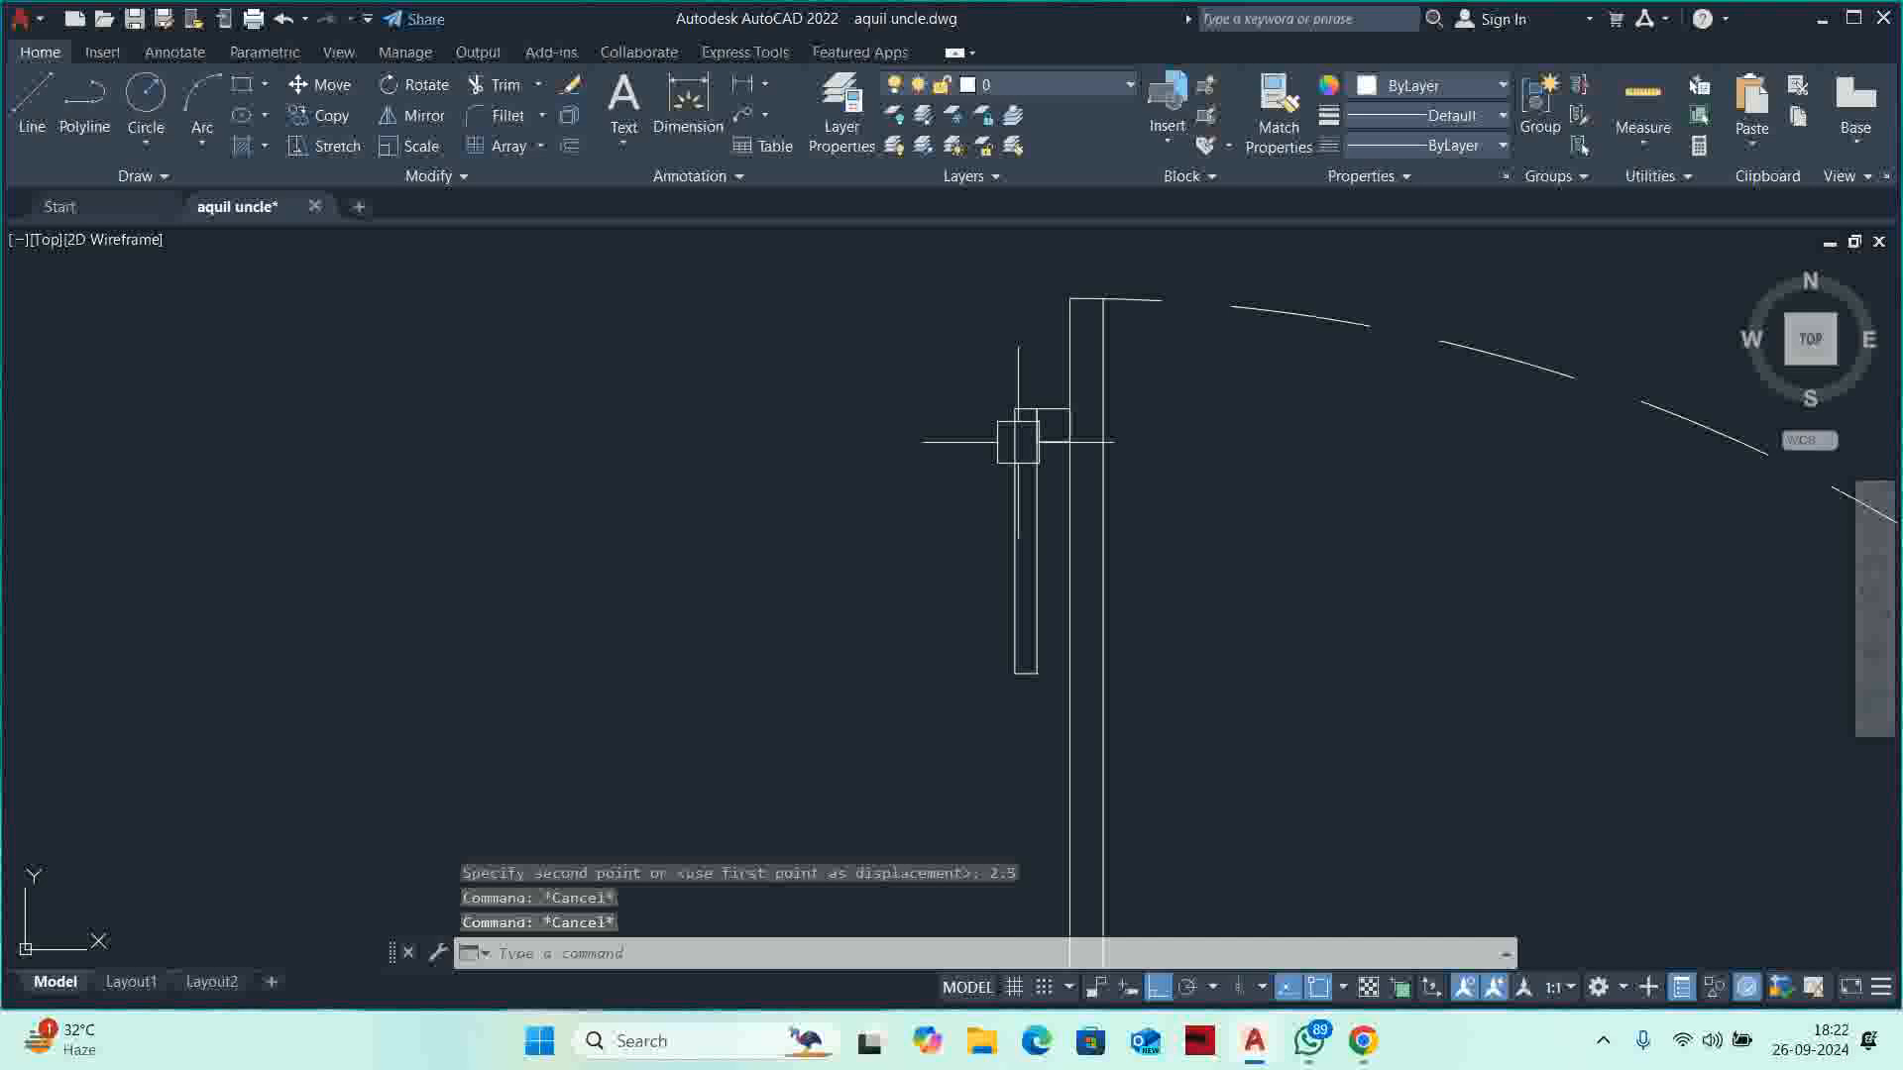
Mirror the two handle rectangles about a vertical line on the swing side of the door leaf, keeping the originals.
scroll(1015, 506, "down", 2)
type("mi")
key("Return")
left_click(953, 426)
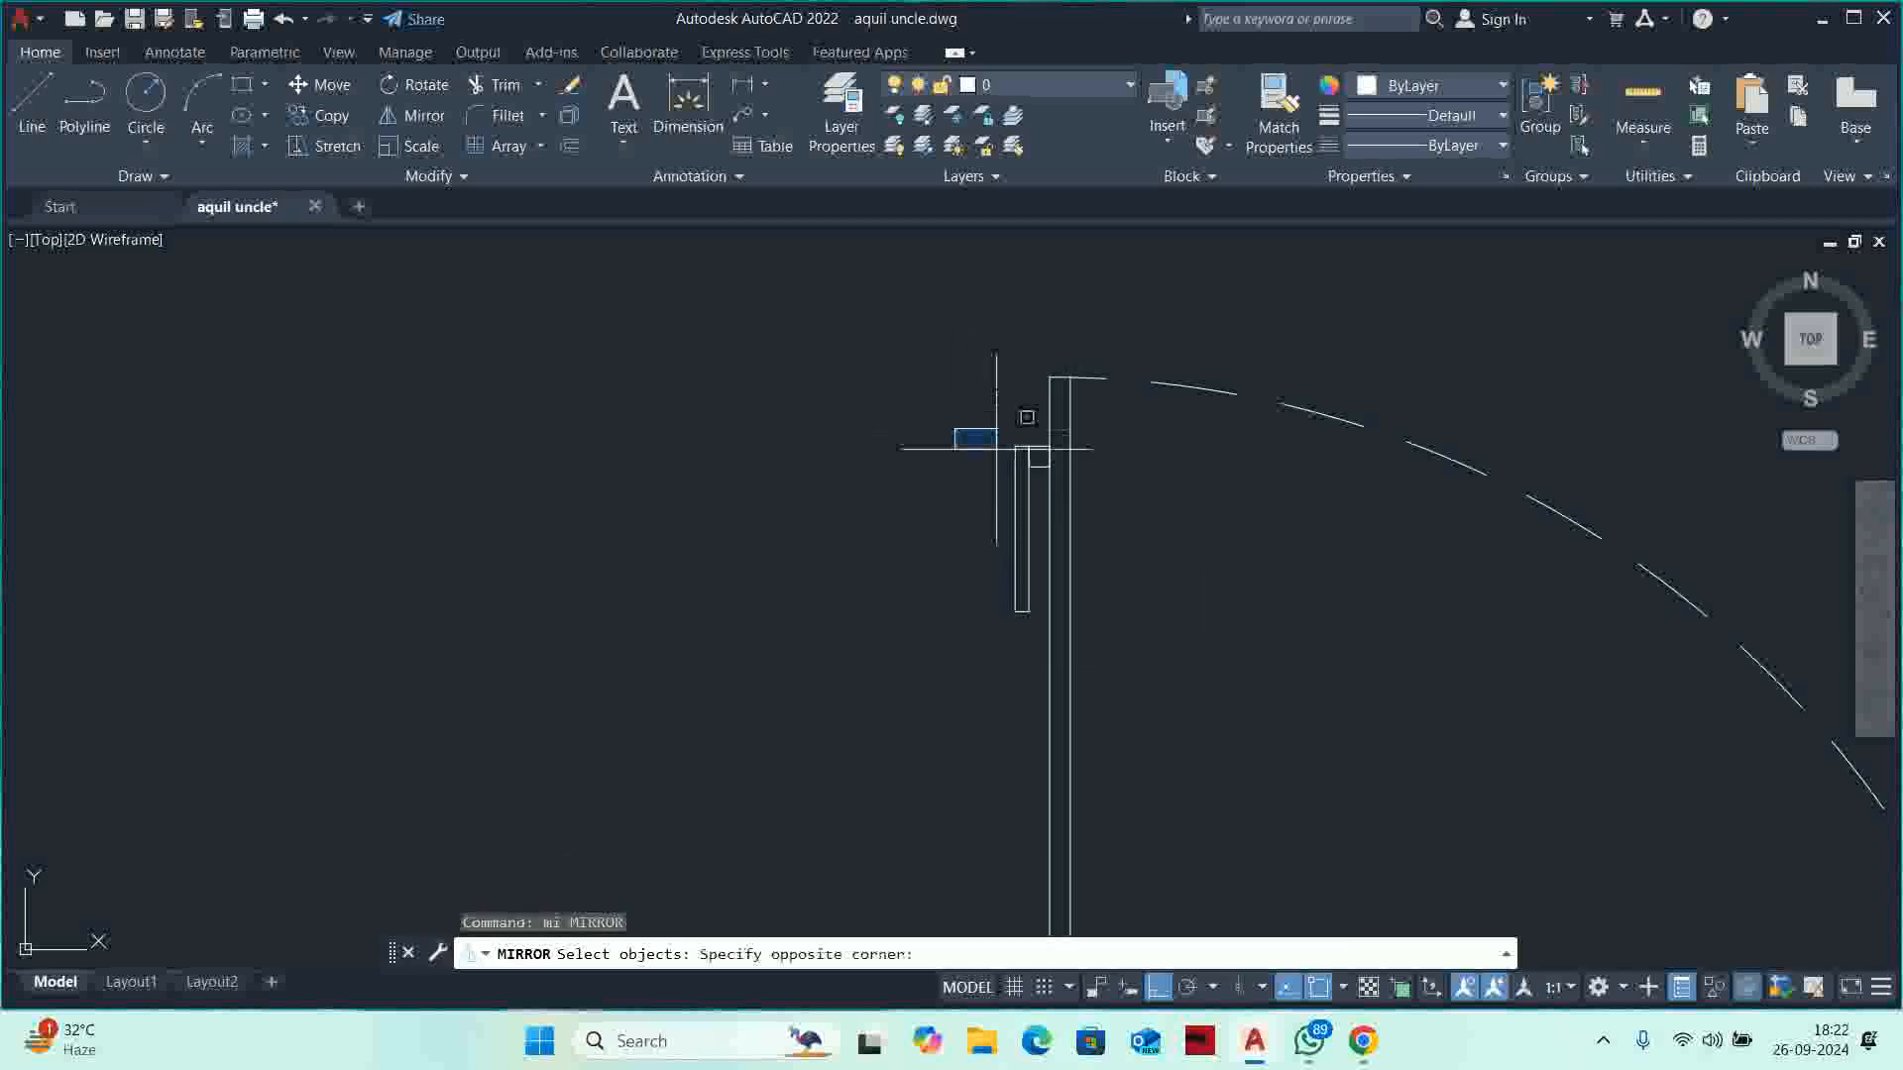
left_click(1080, 615)
key("Return")
left_click(1128, 585)
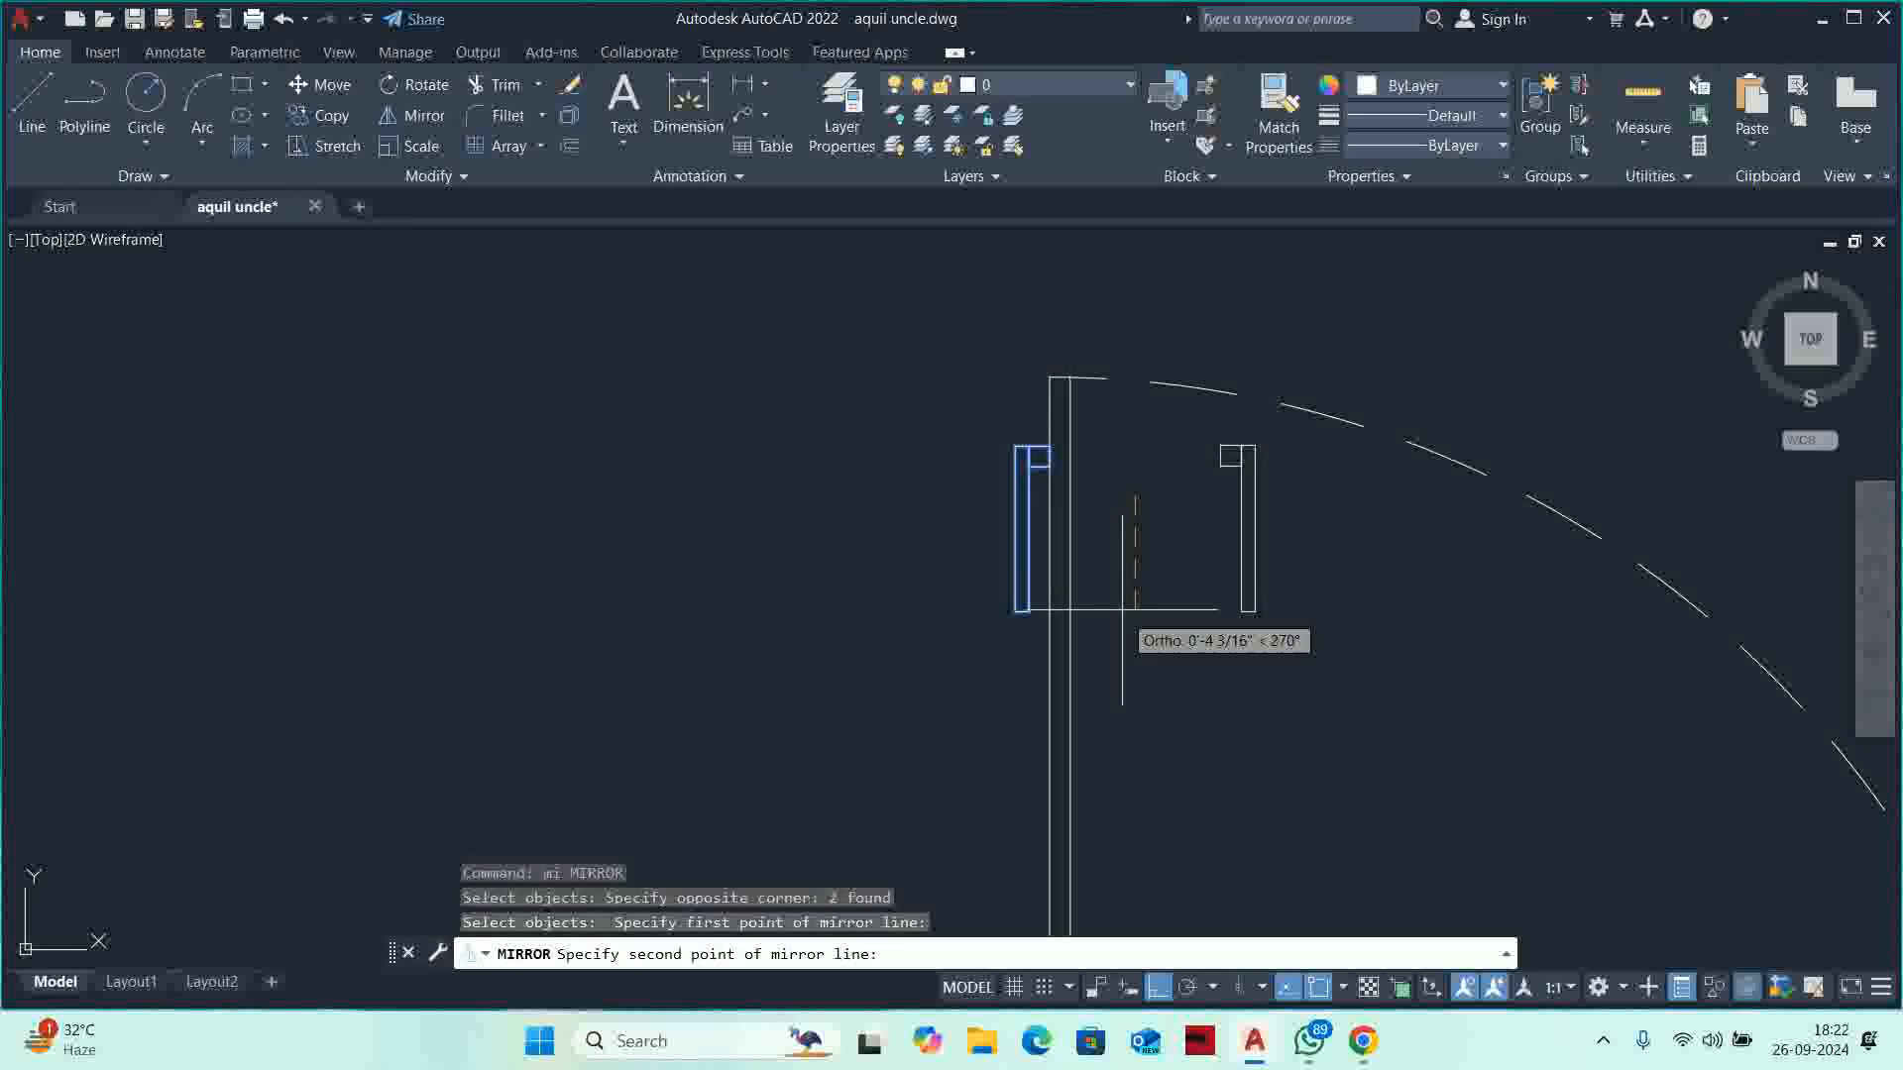
left_click(1135, 585)
key("Return")
key("Escape")
key("Escape")
Move the mirrored handle horizontally so its small square touches the door leaf's right edge.
type("m")
key("Return")
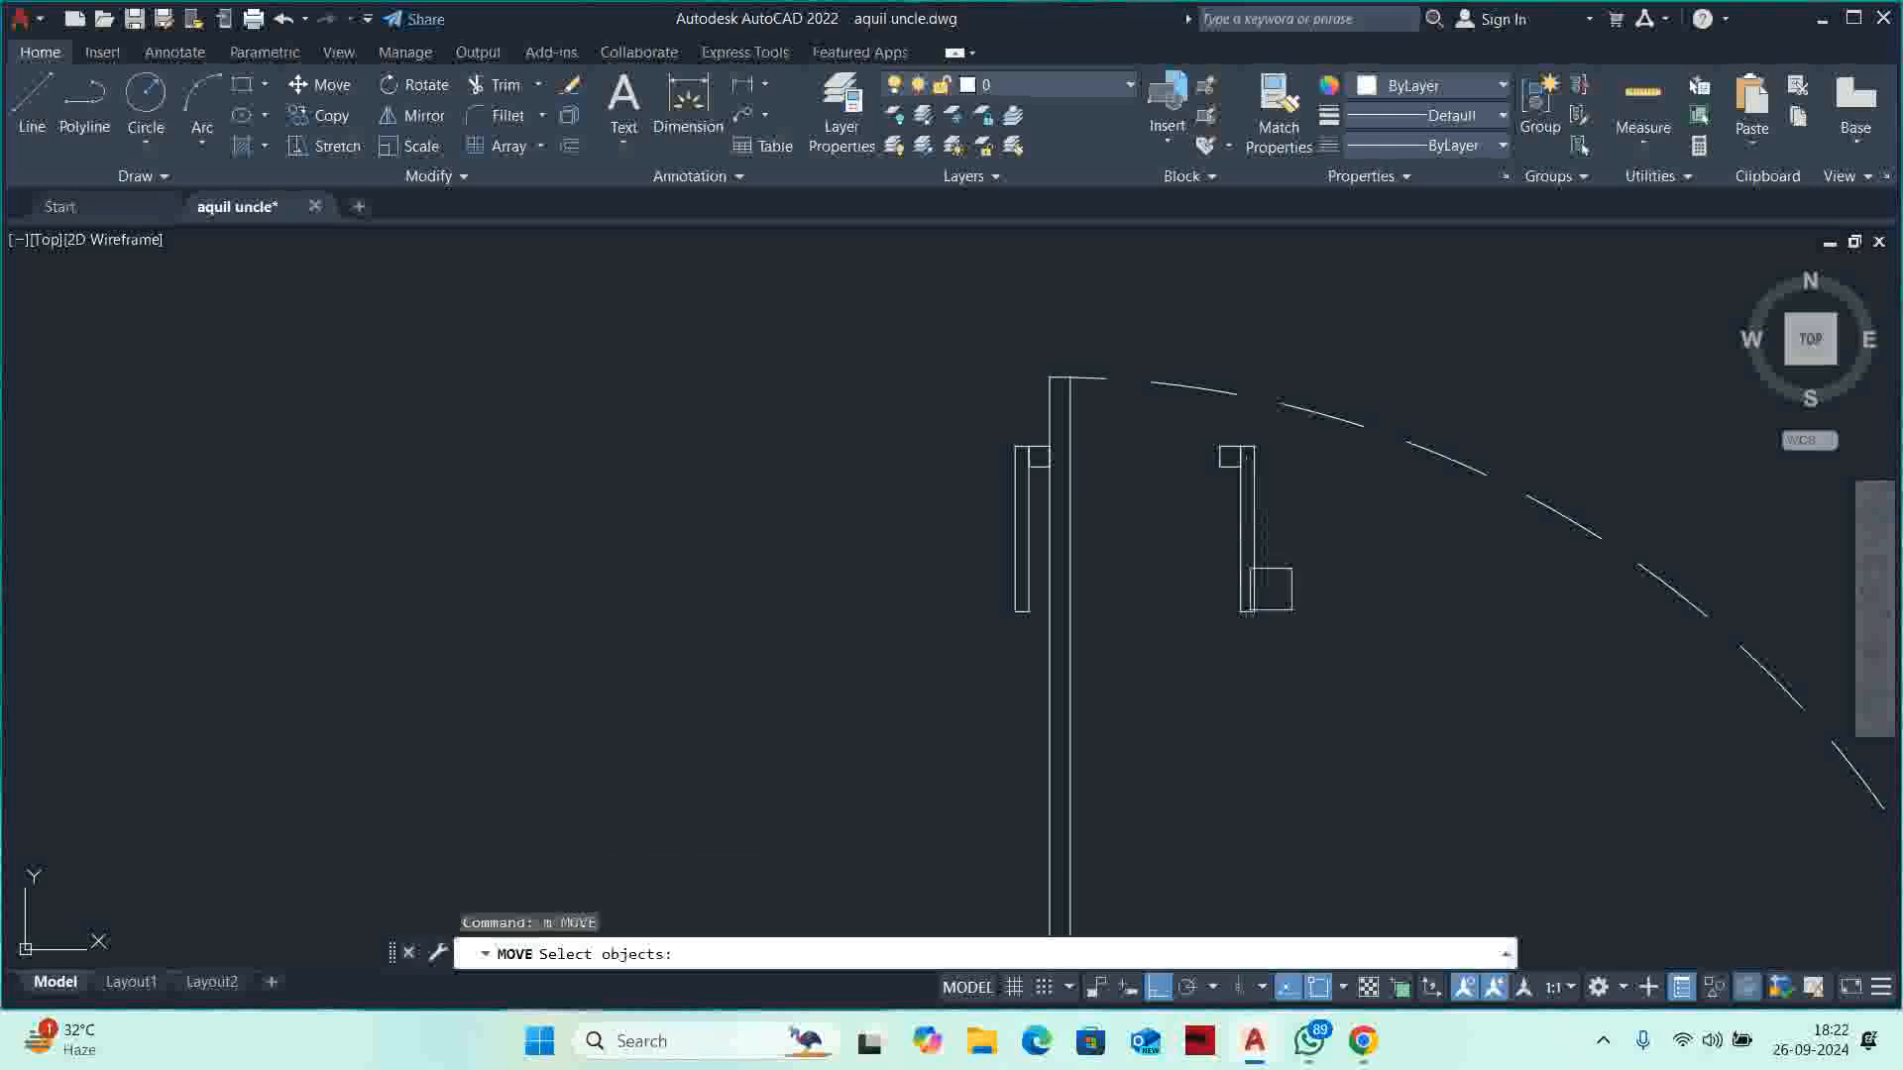
left_click(1288, 608)
left_click(1180, 459)
key("Return")
left_click(1217, 405)
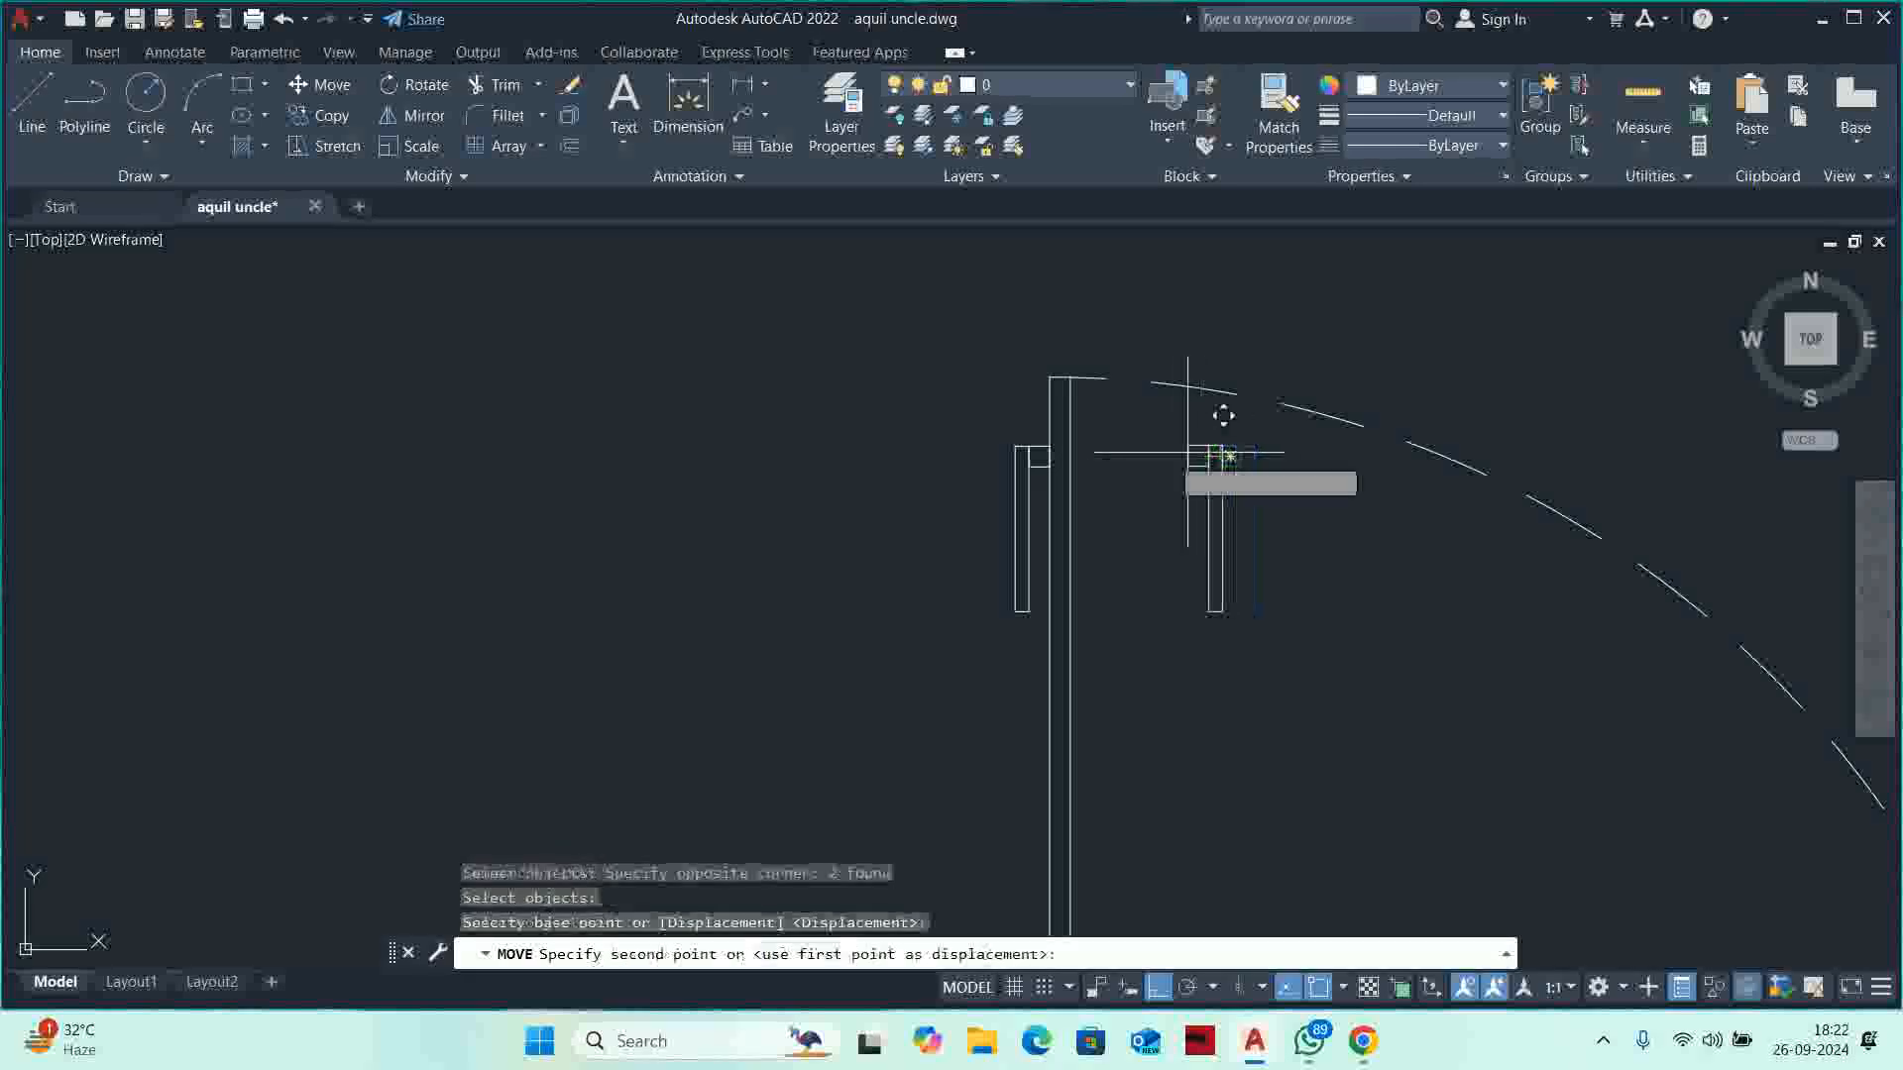
scroll(1100, 416, "up", 5)
key("Escape")
key("Escape")
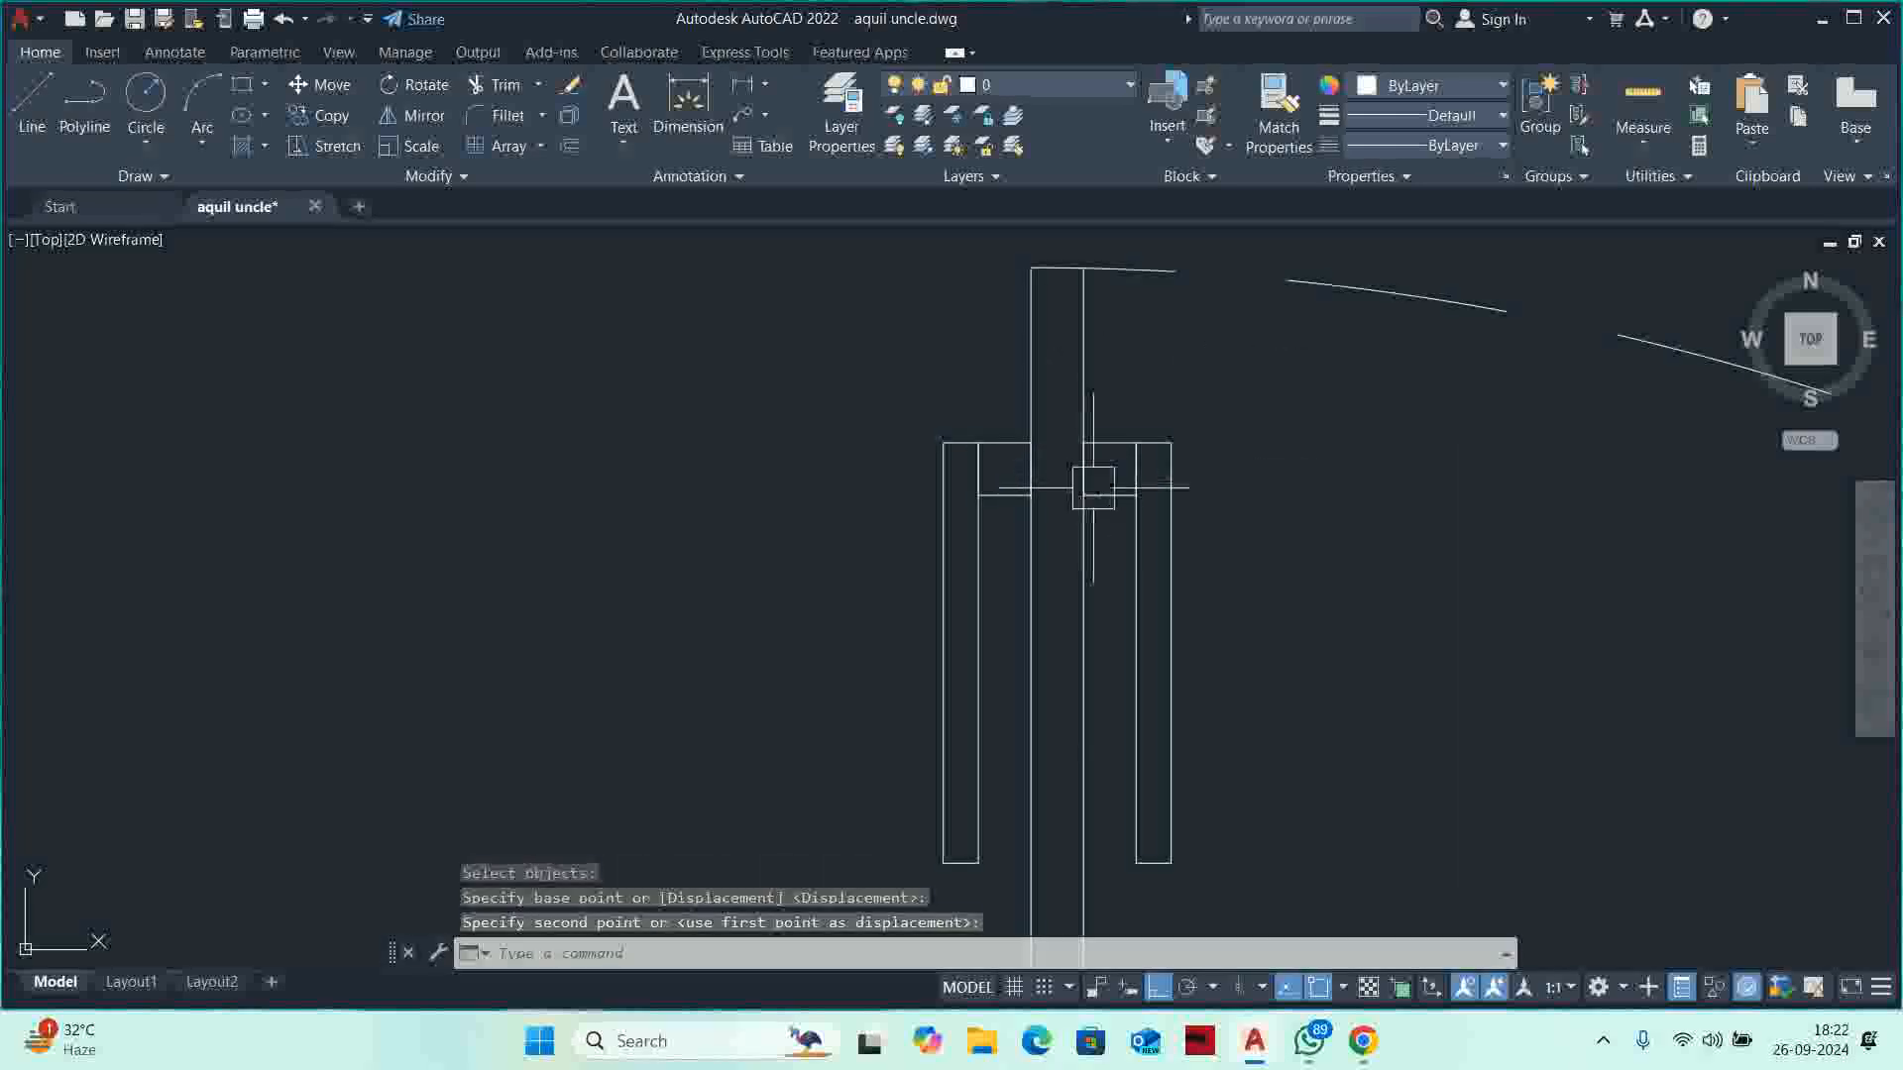
Set up a block definition named d1 containing the complete door with frames, leaf, handles and swing arc.
scroll(991, 496, "down", 5)
scroll(1103, 542, "down", 4)
scroll(1107, 562, "up", 4)
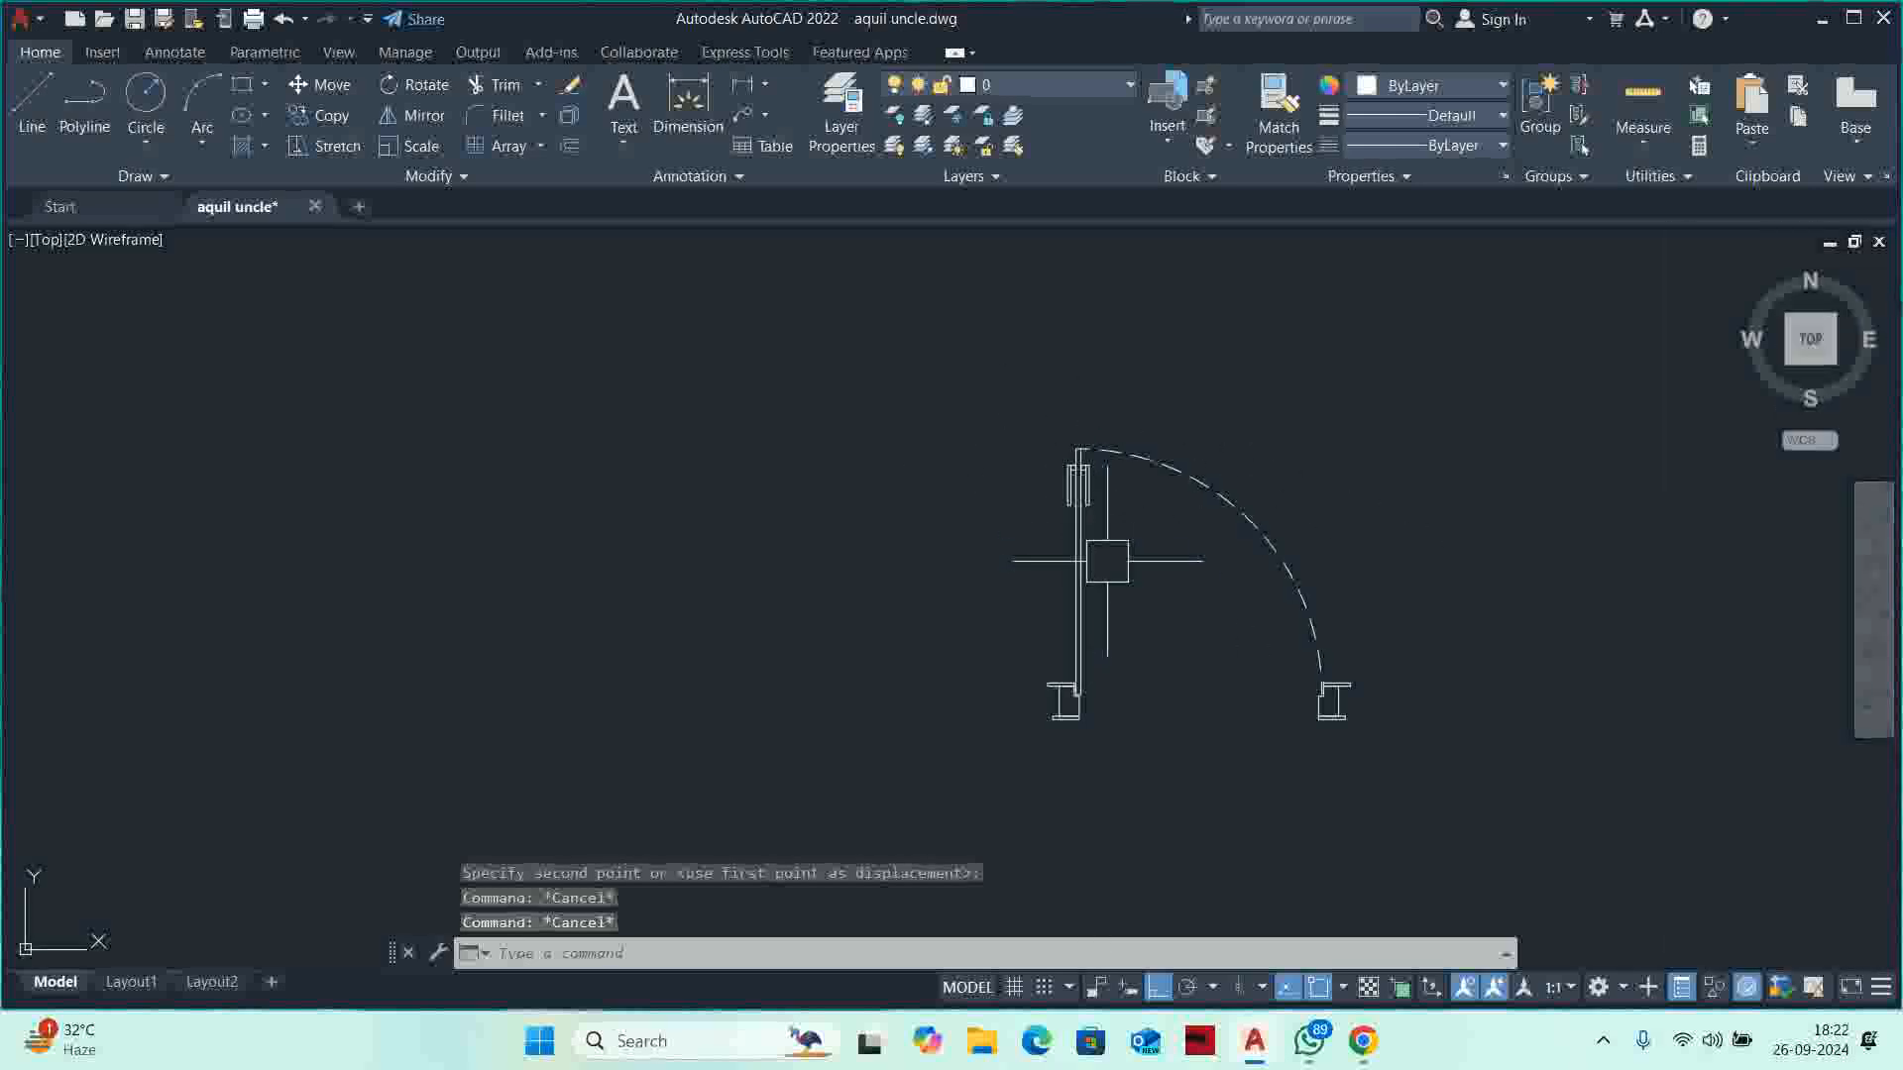
key("Escape")
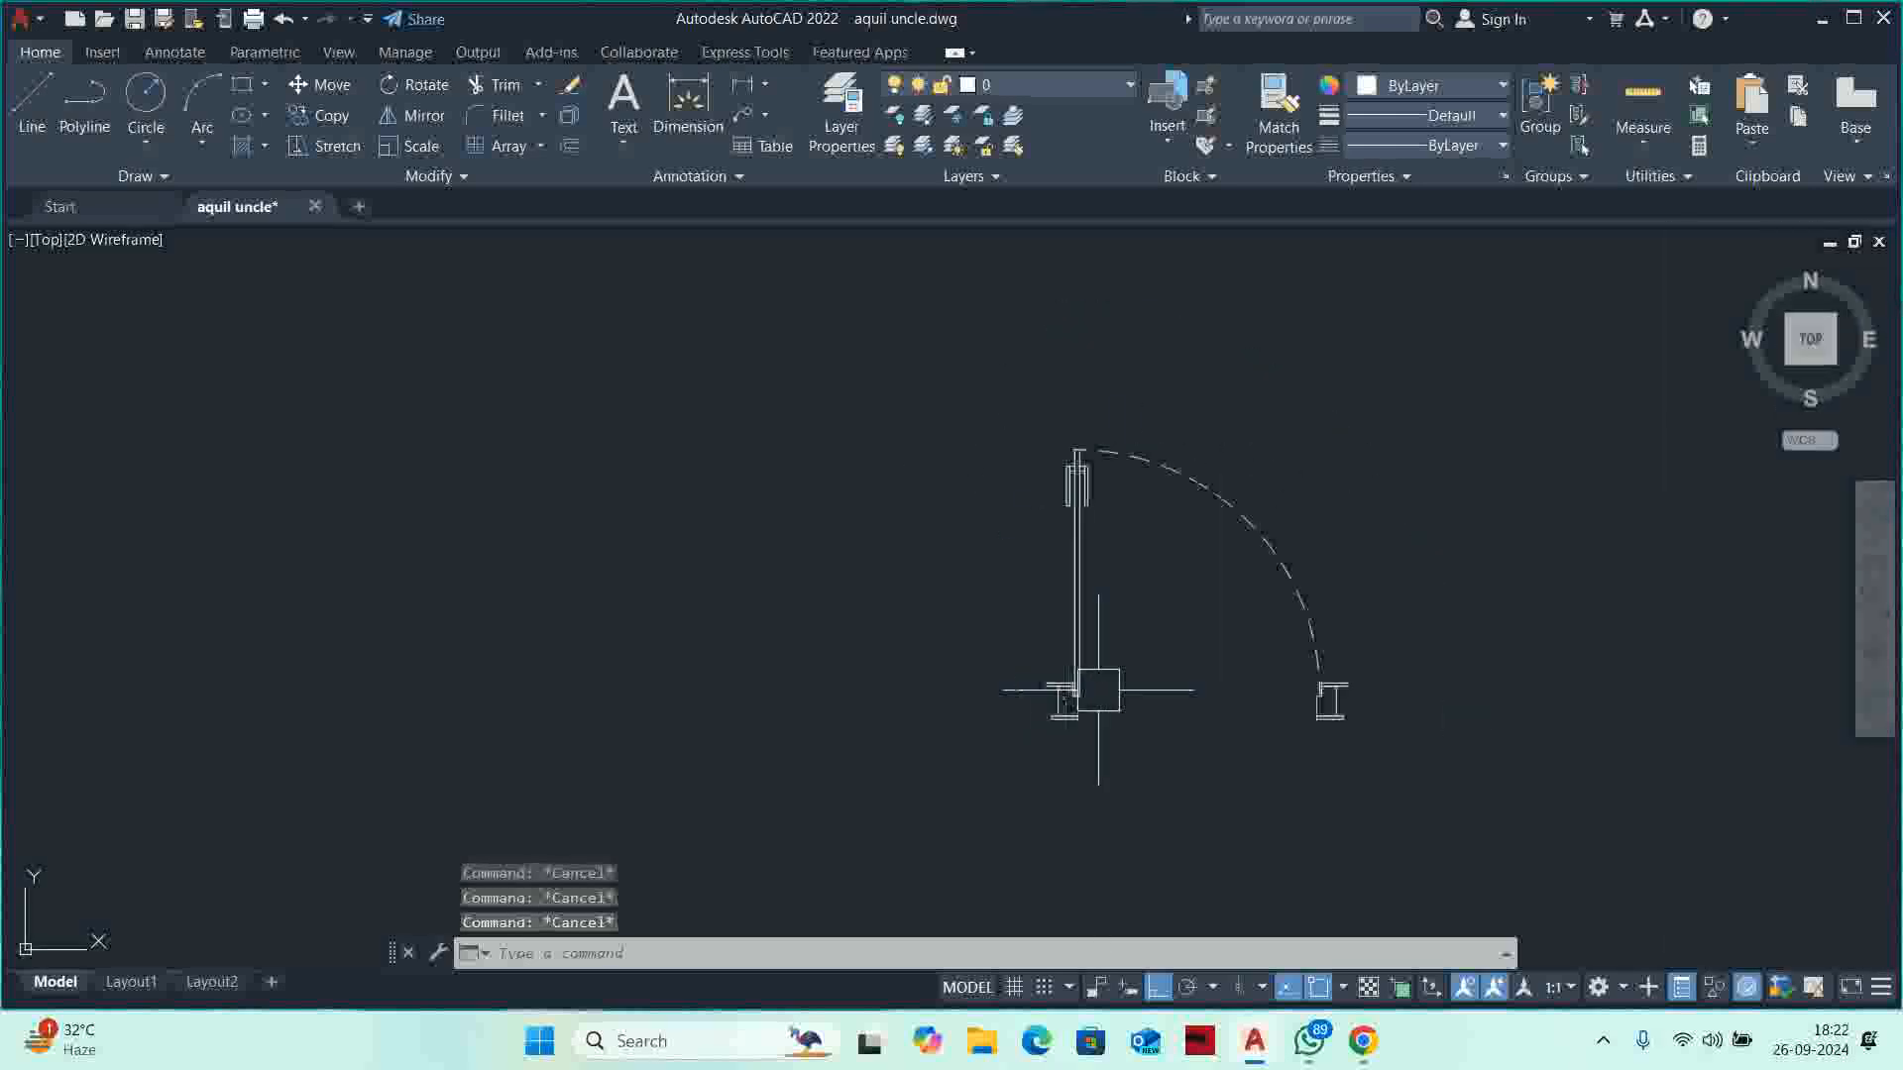
type("b")
key("Return")
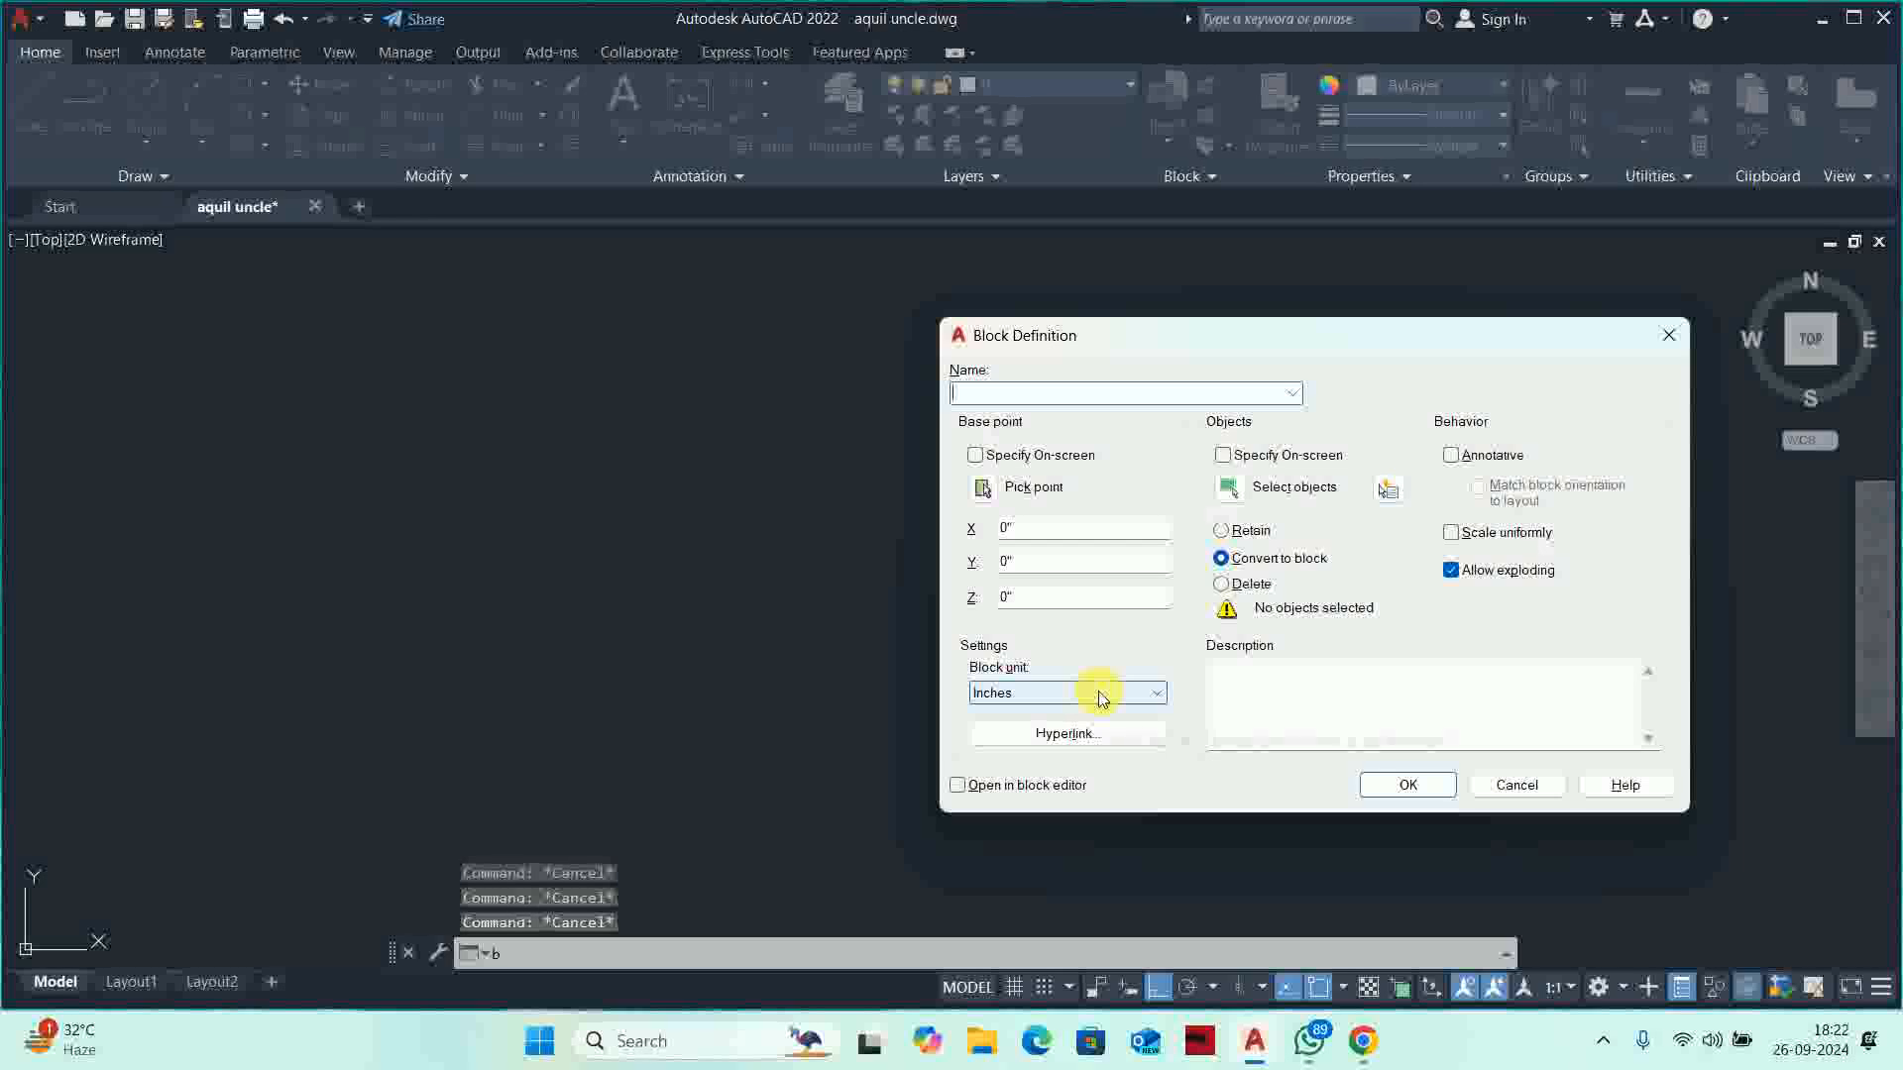
type("d1")
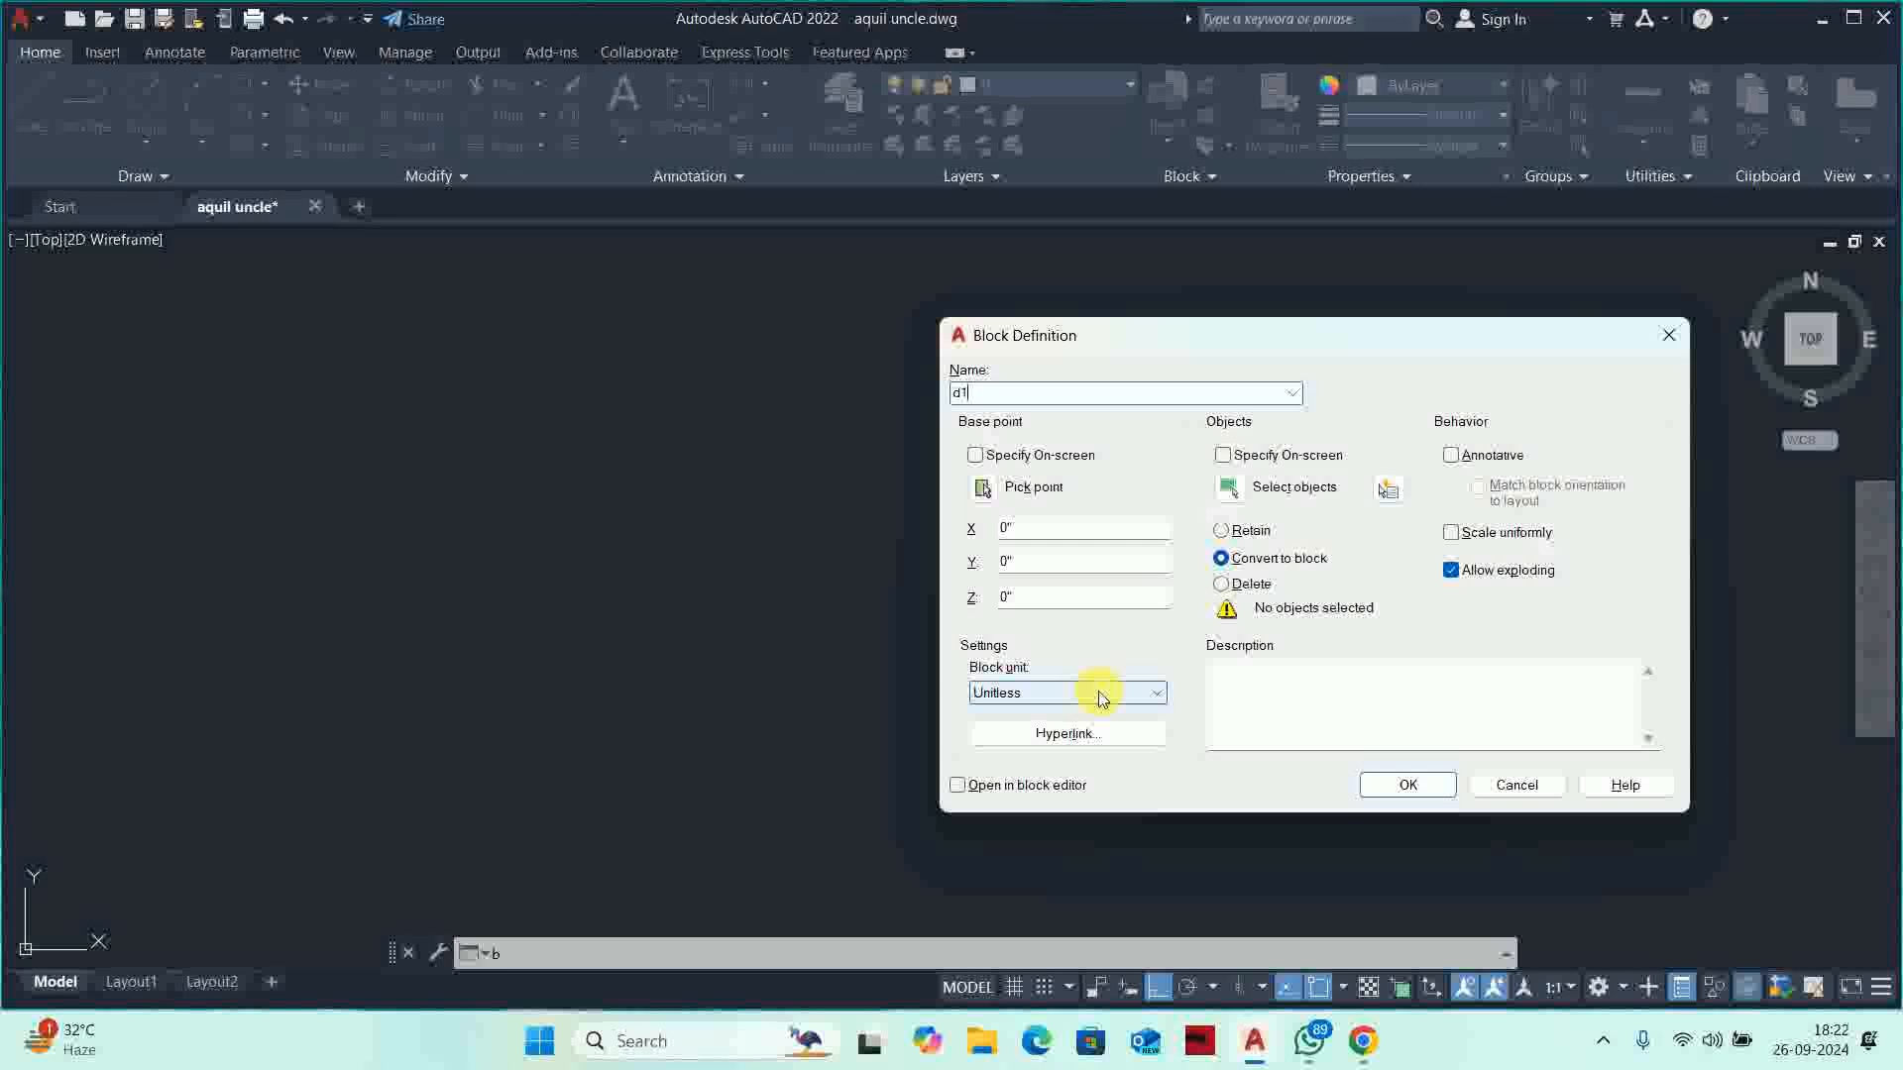
left_click(1226, 488)
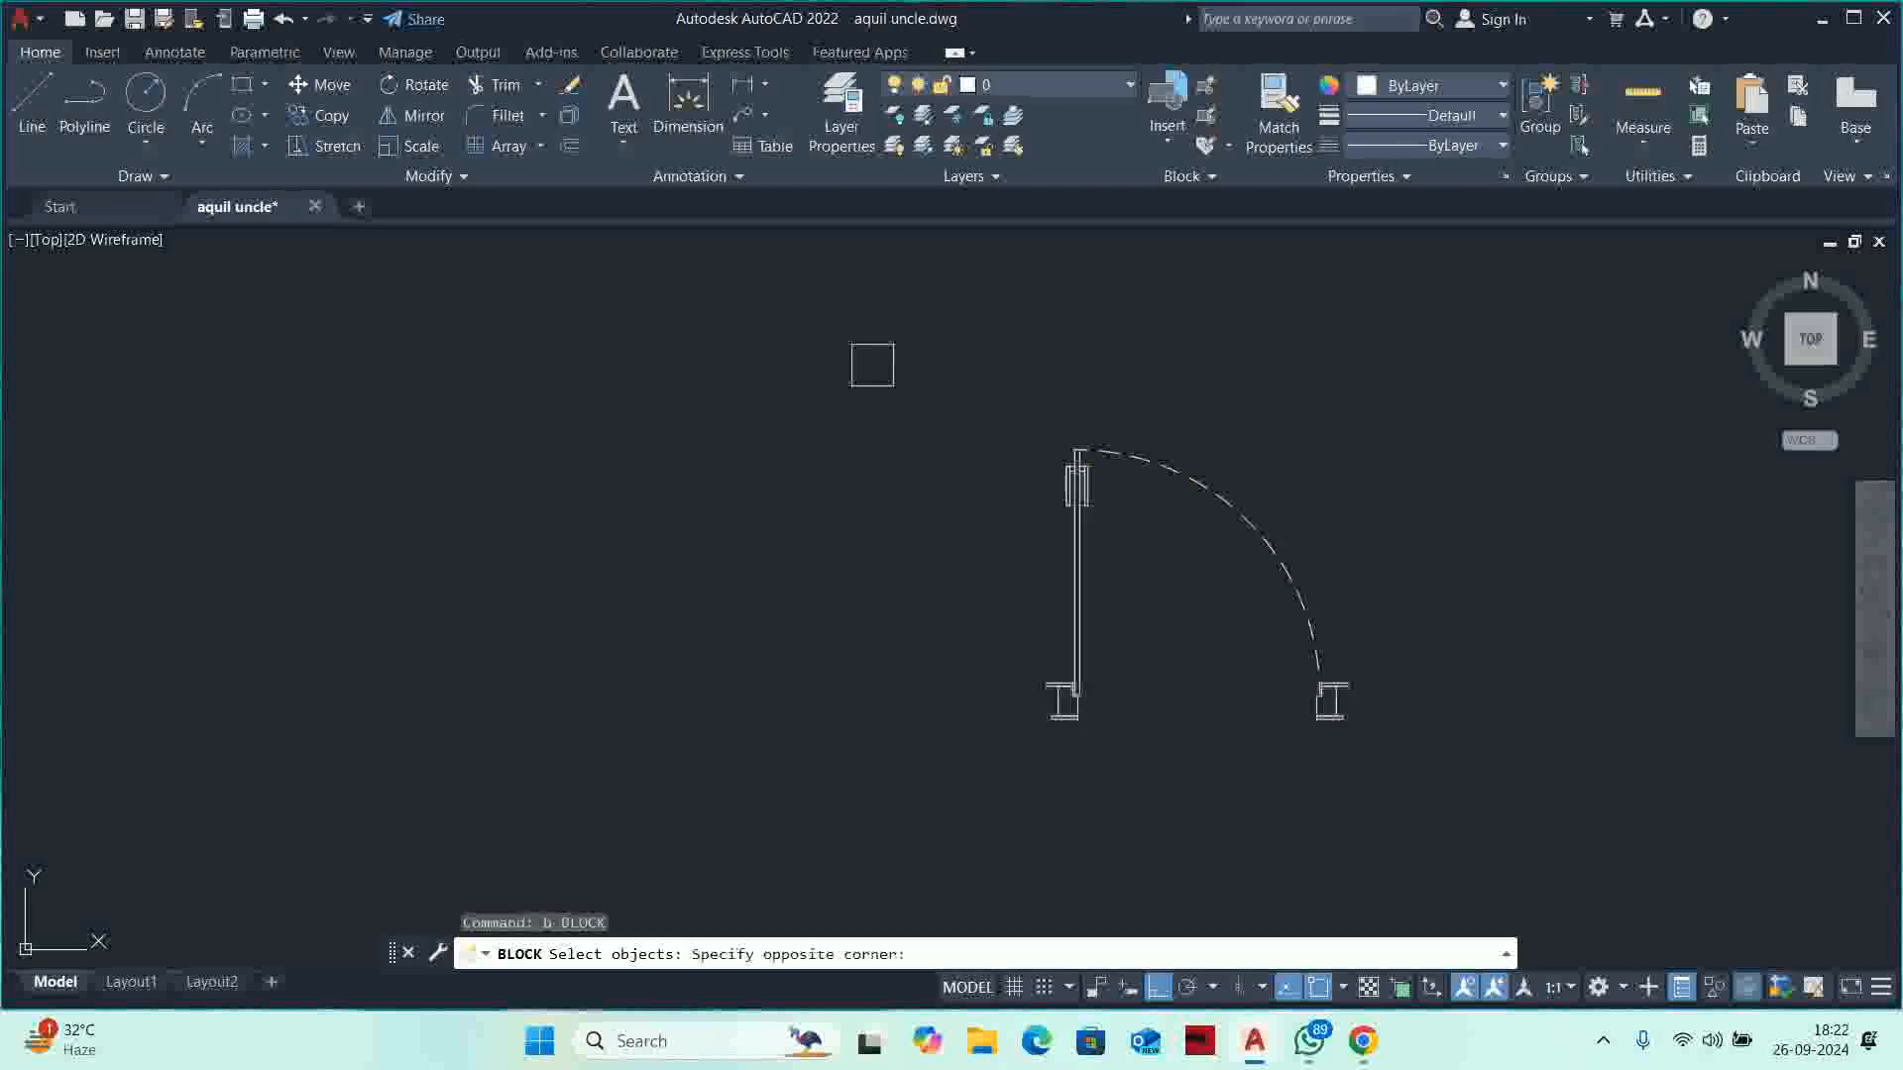
left_click(868, 362)
left_click(1398, 790)
key("Return")
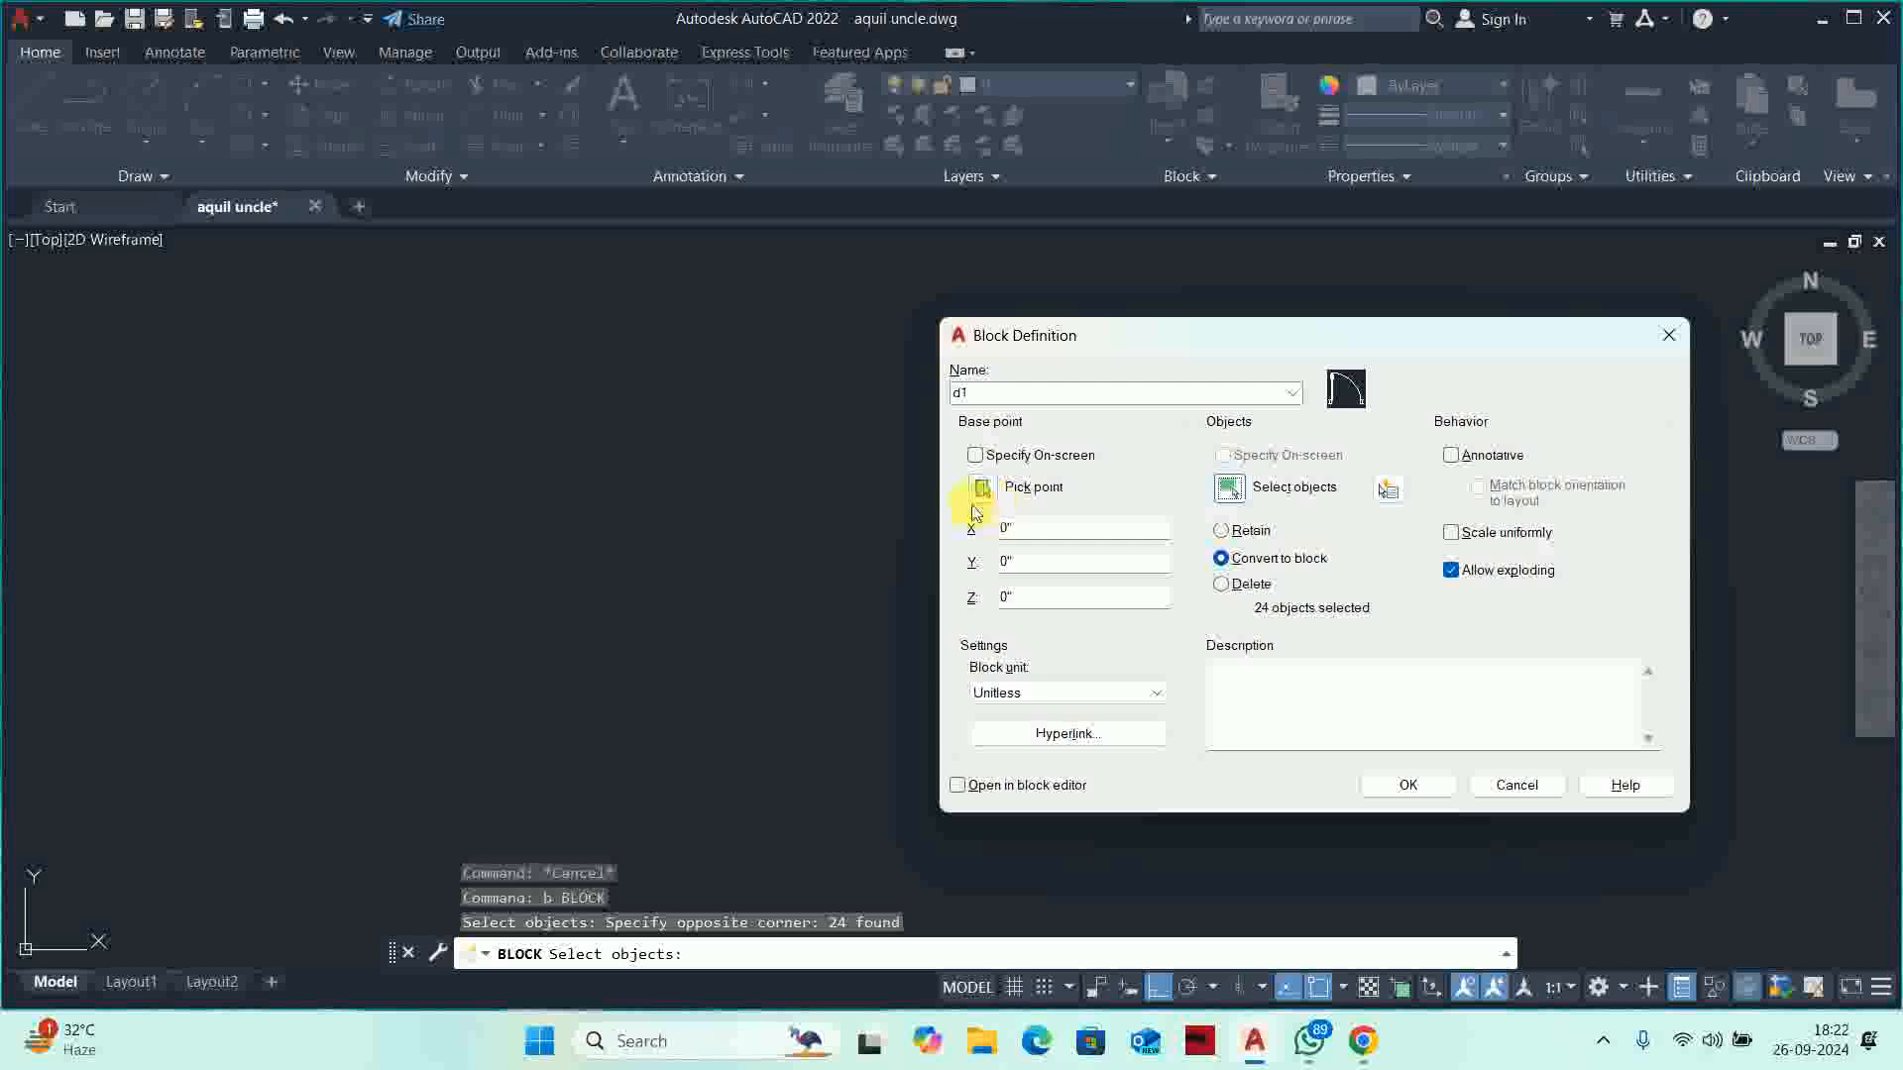
Set the block's base point at the left frame's lower inner corner and redefine the existing block d1.
left_click(982, 487)
scroll(1110, 798, "up", 6)
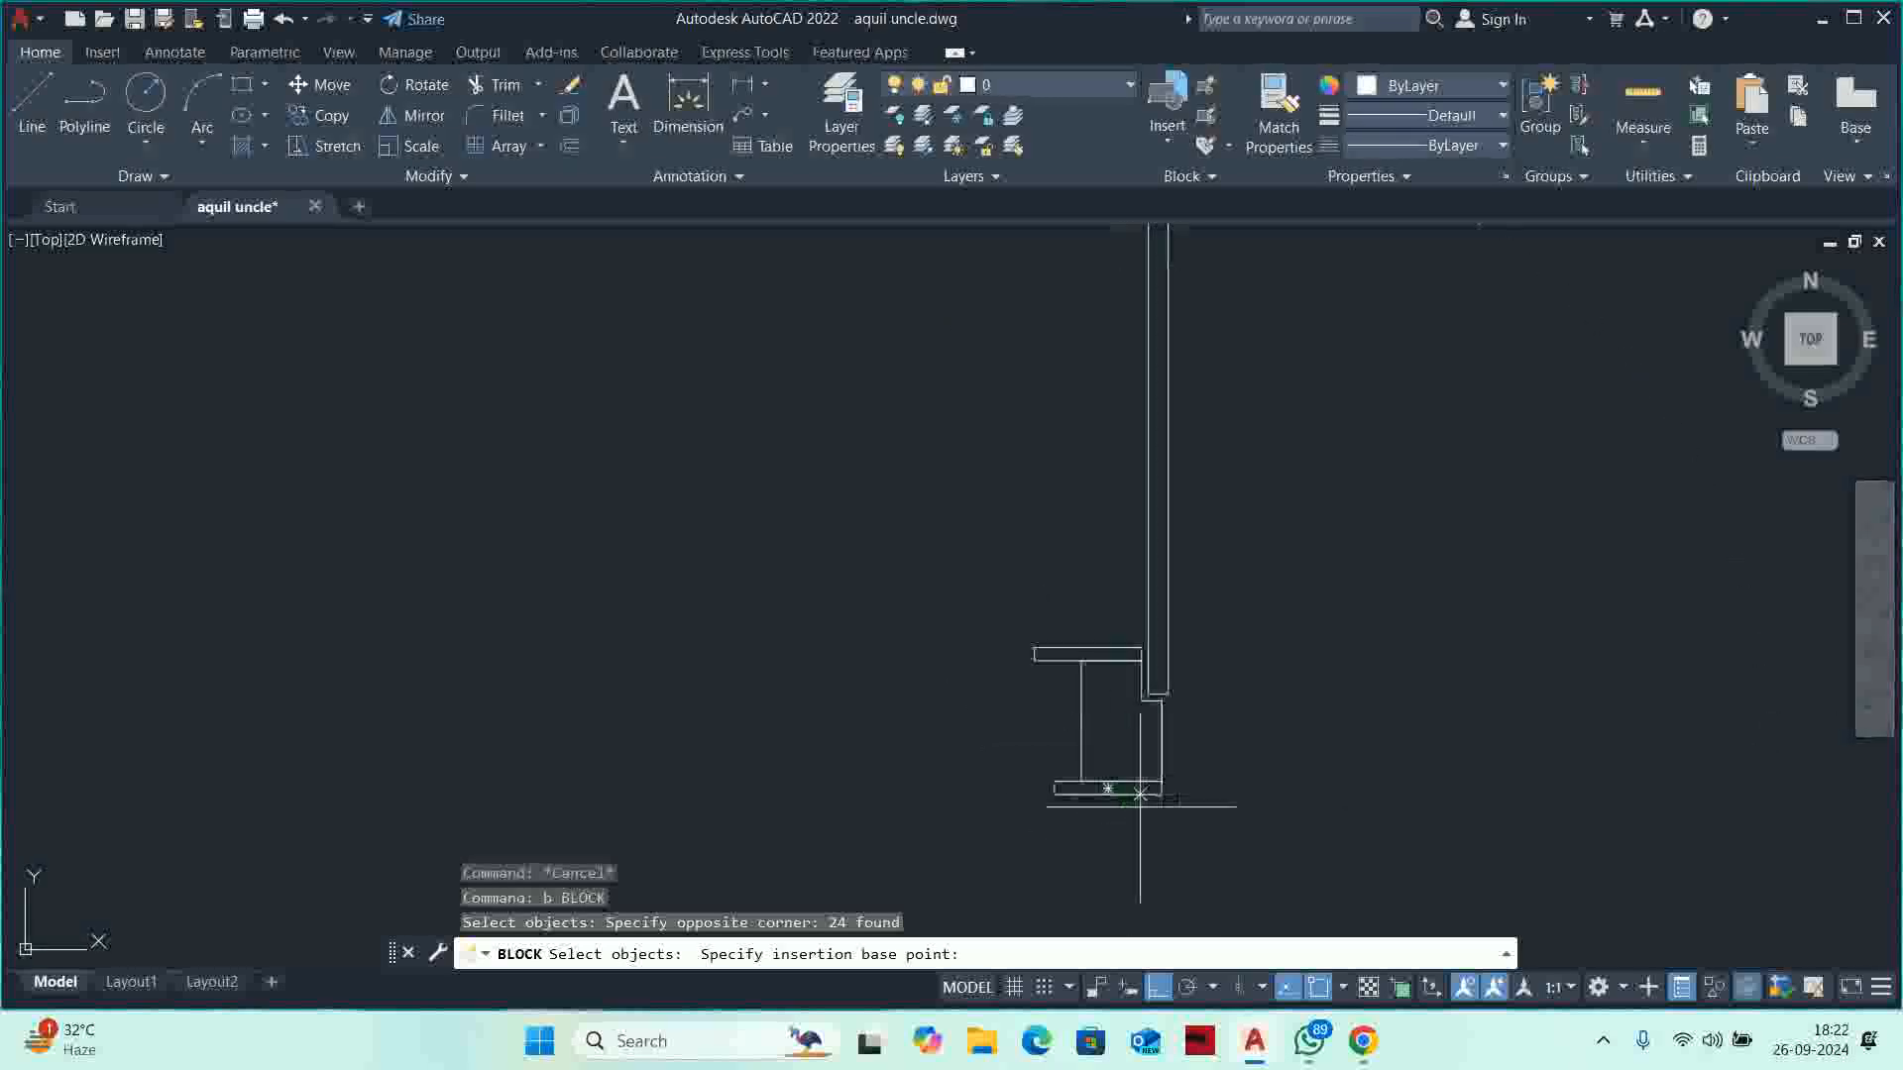
left_click(1081, 781)
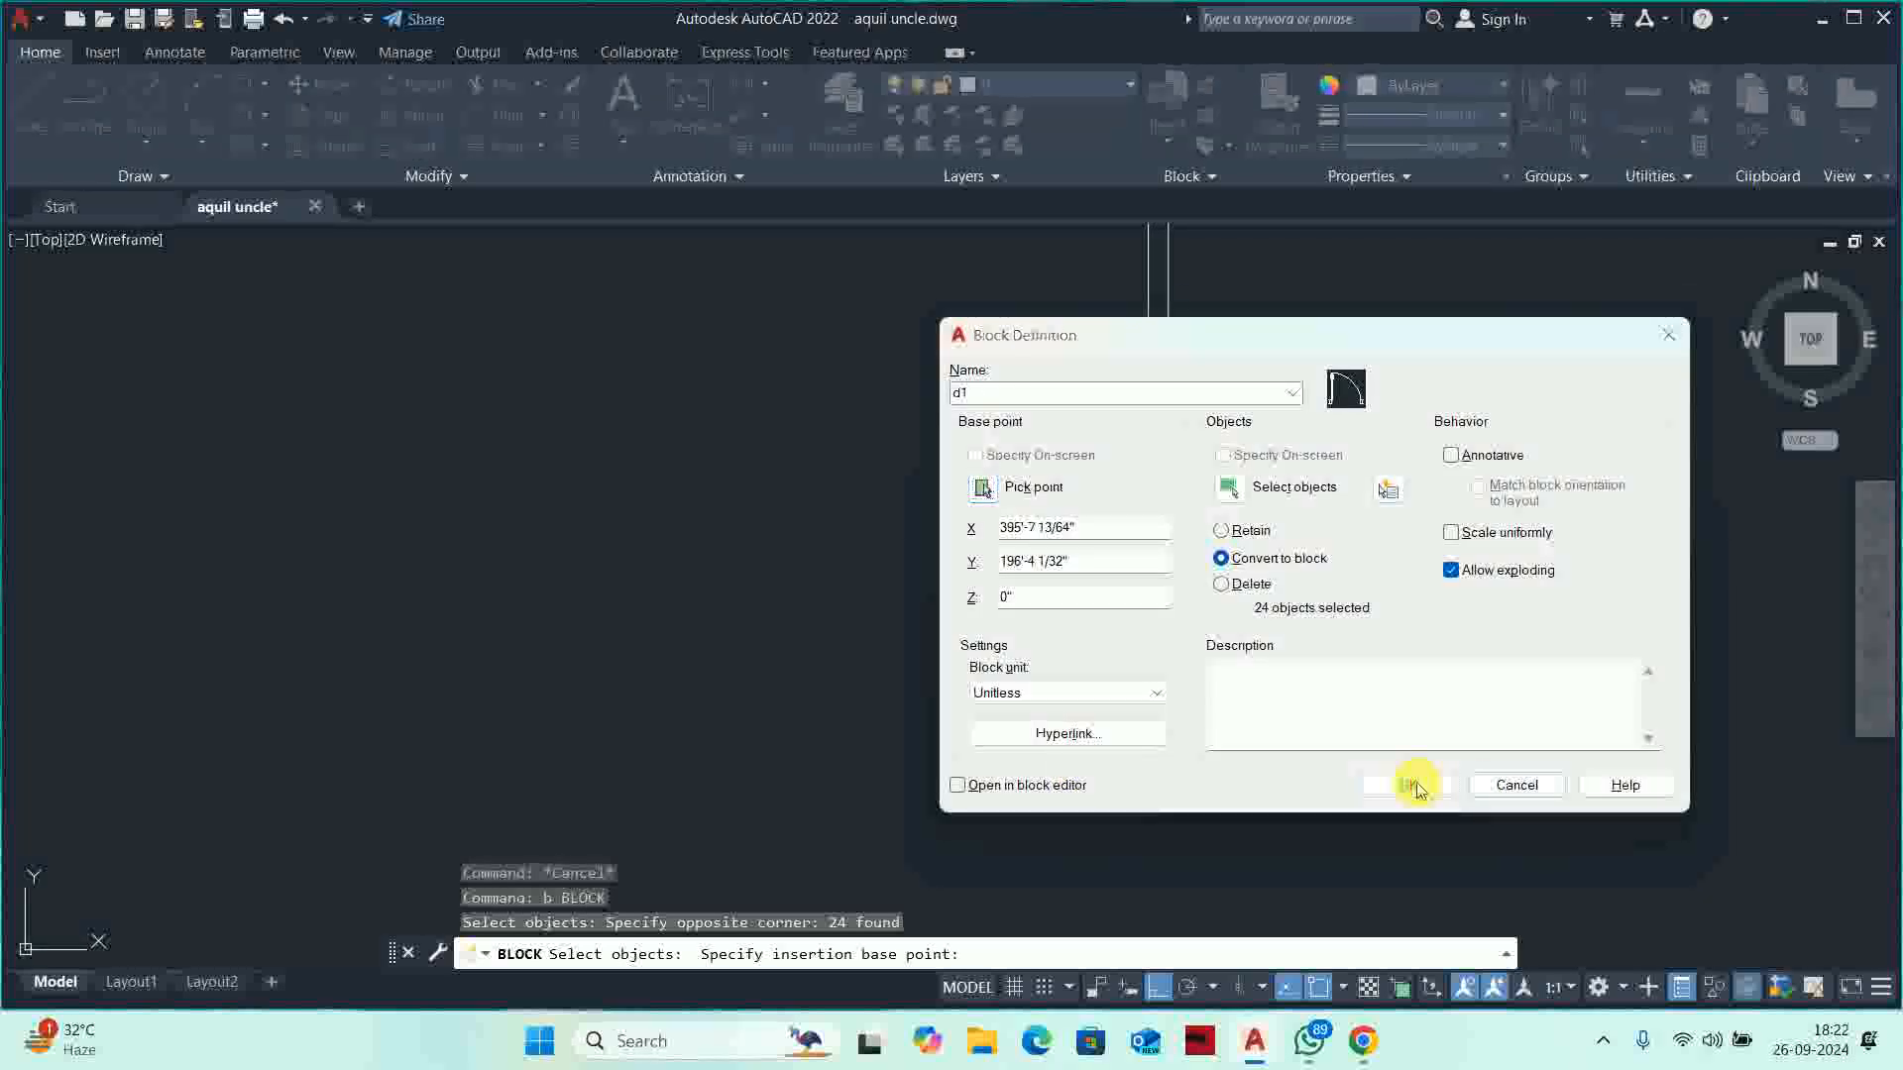
key("Escape")
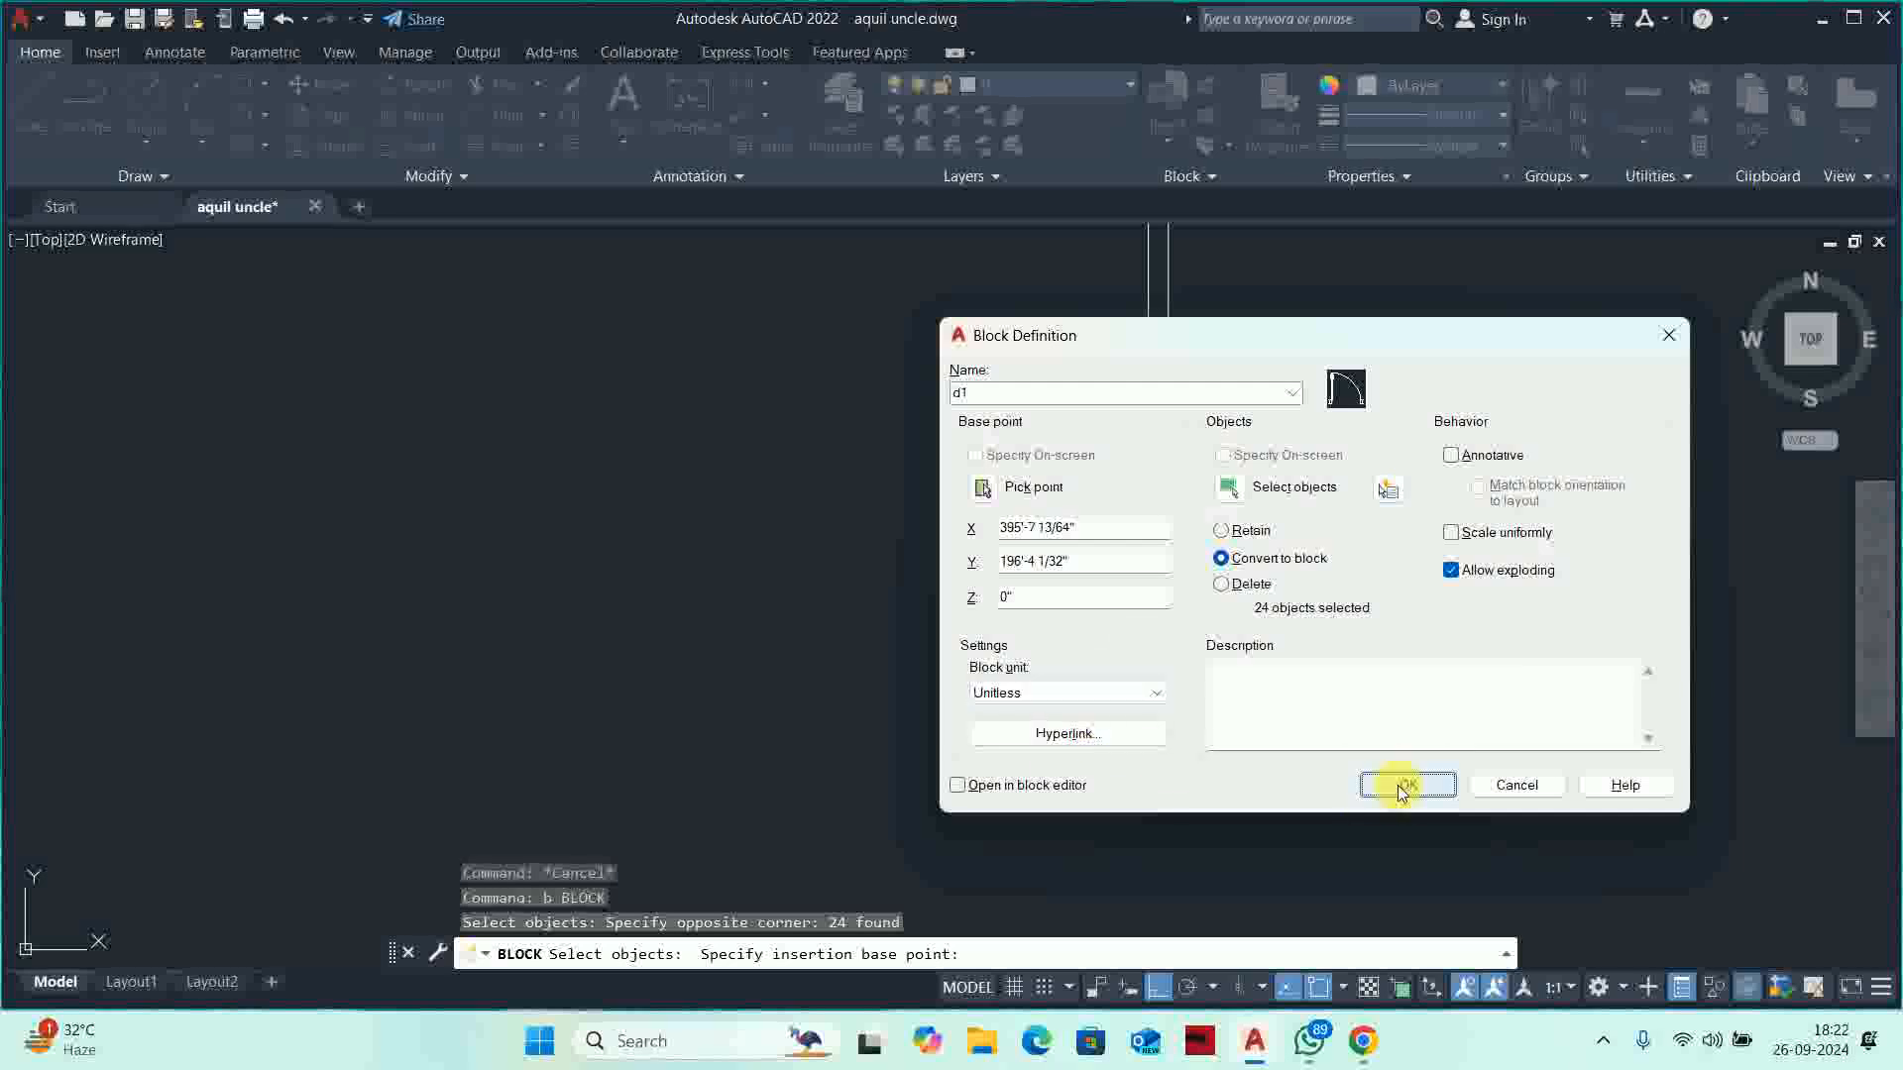
left_click(1400, 785)
left_click(954, 501)
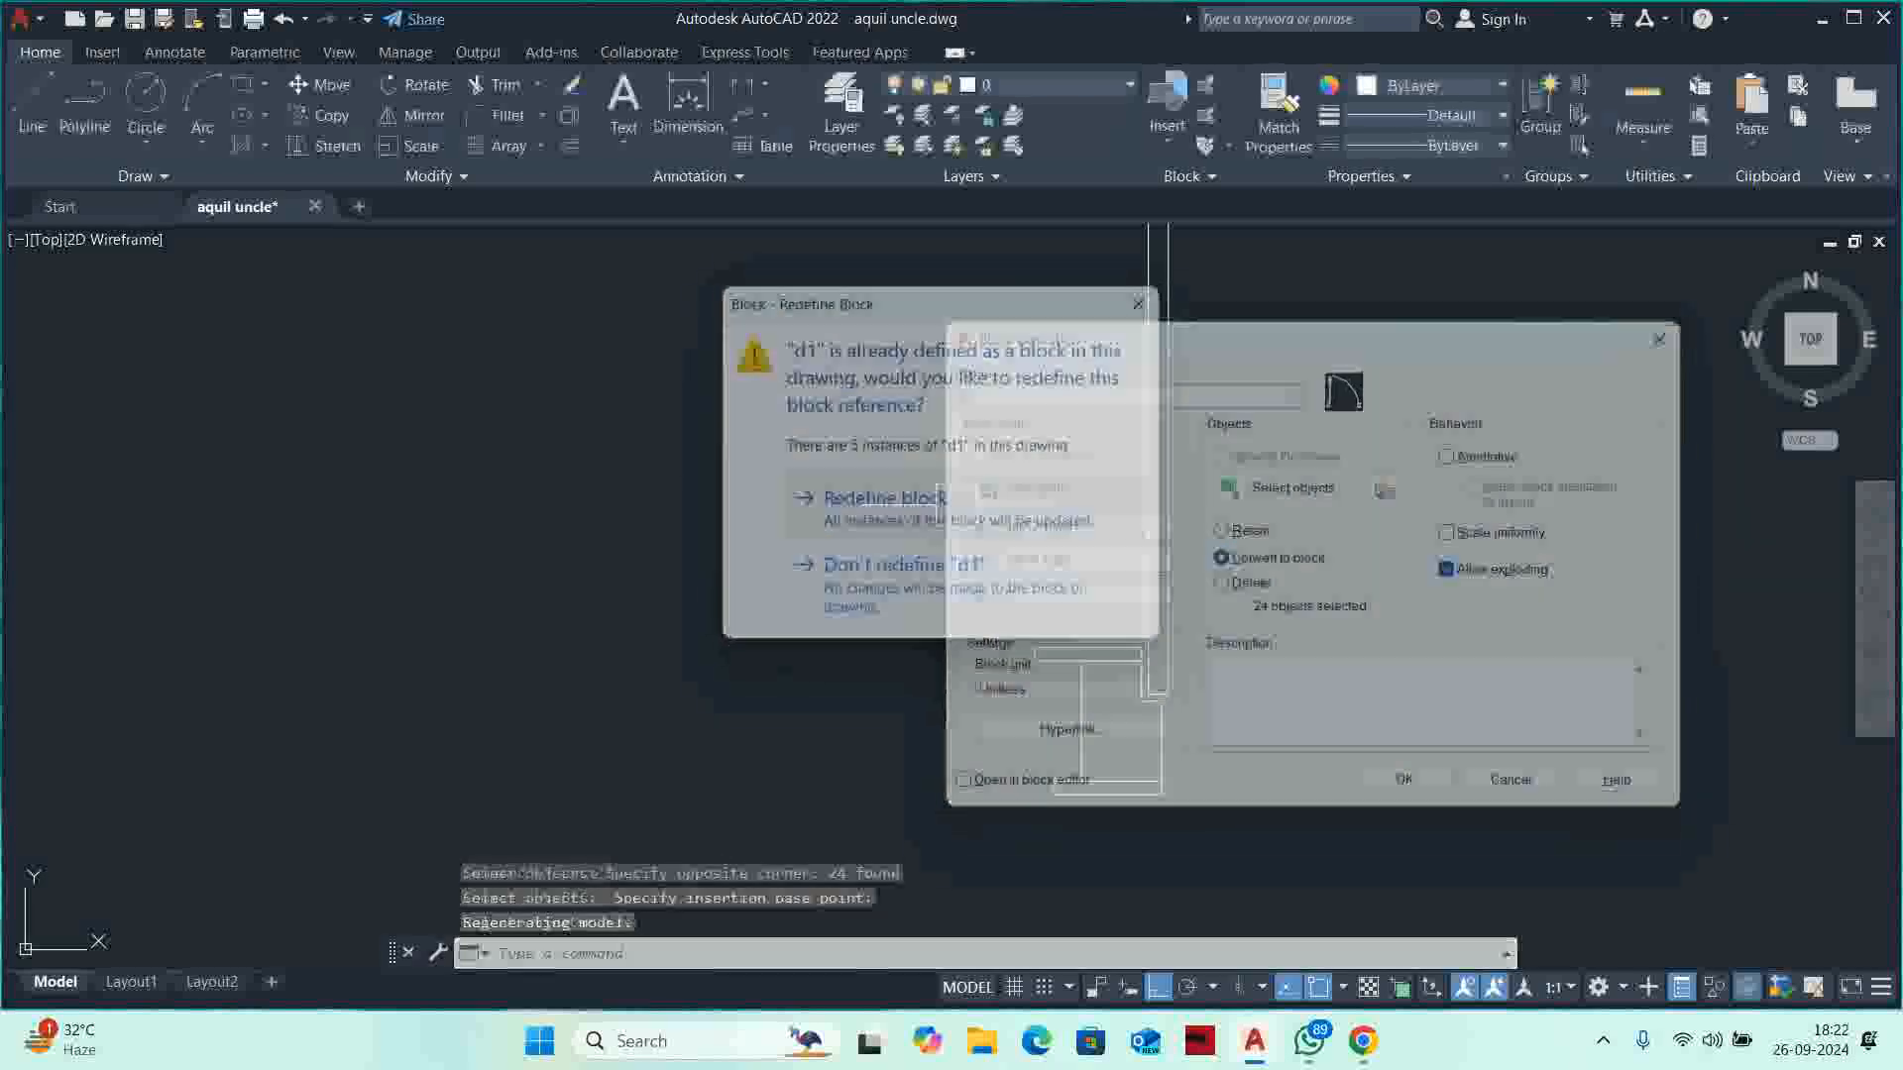
Move the door block from the left frame's lower inner corner to the lower wall corner at the Bedroom-2 opening.
scroll(1041, 547, "down", 4)
type("m")
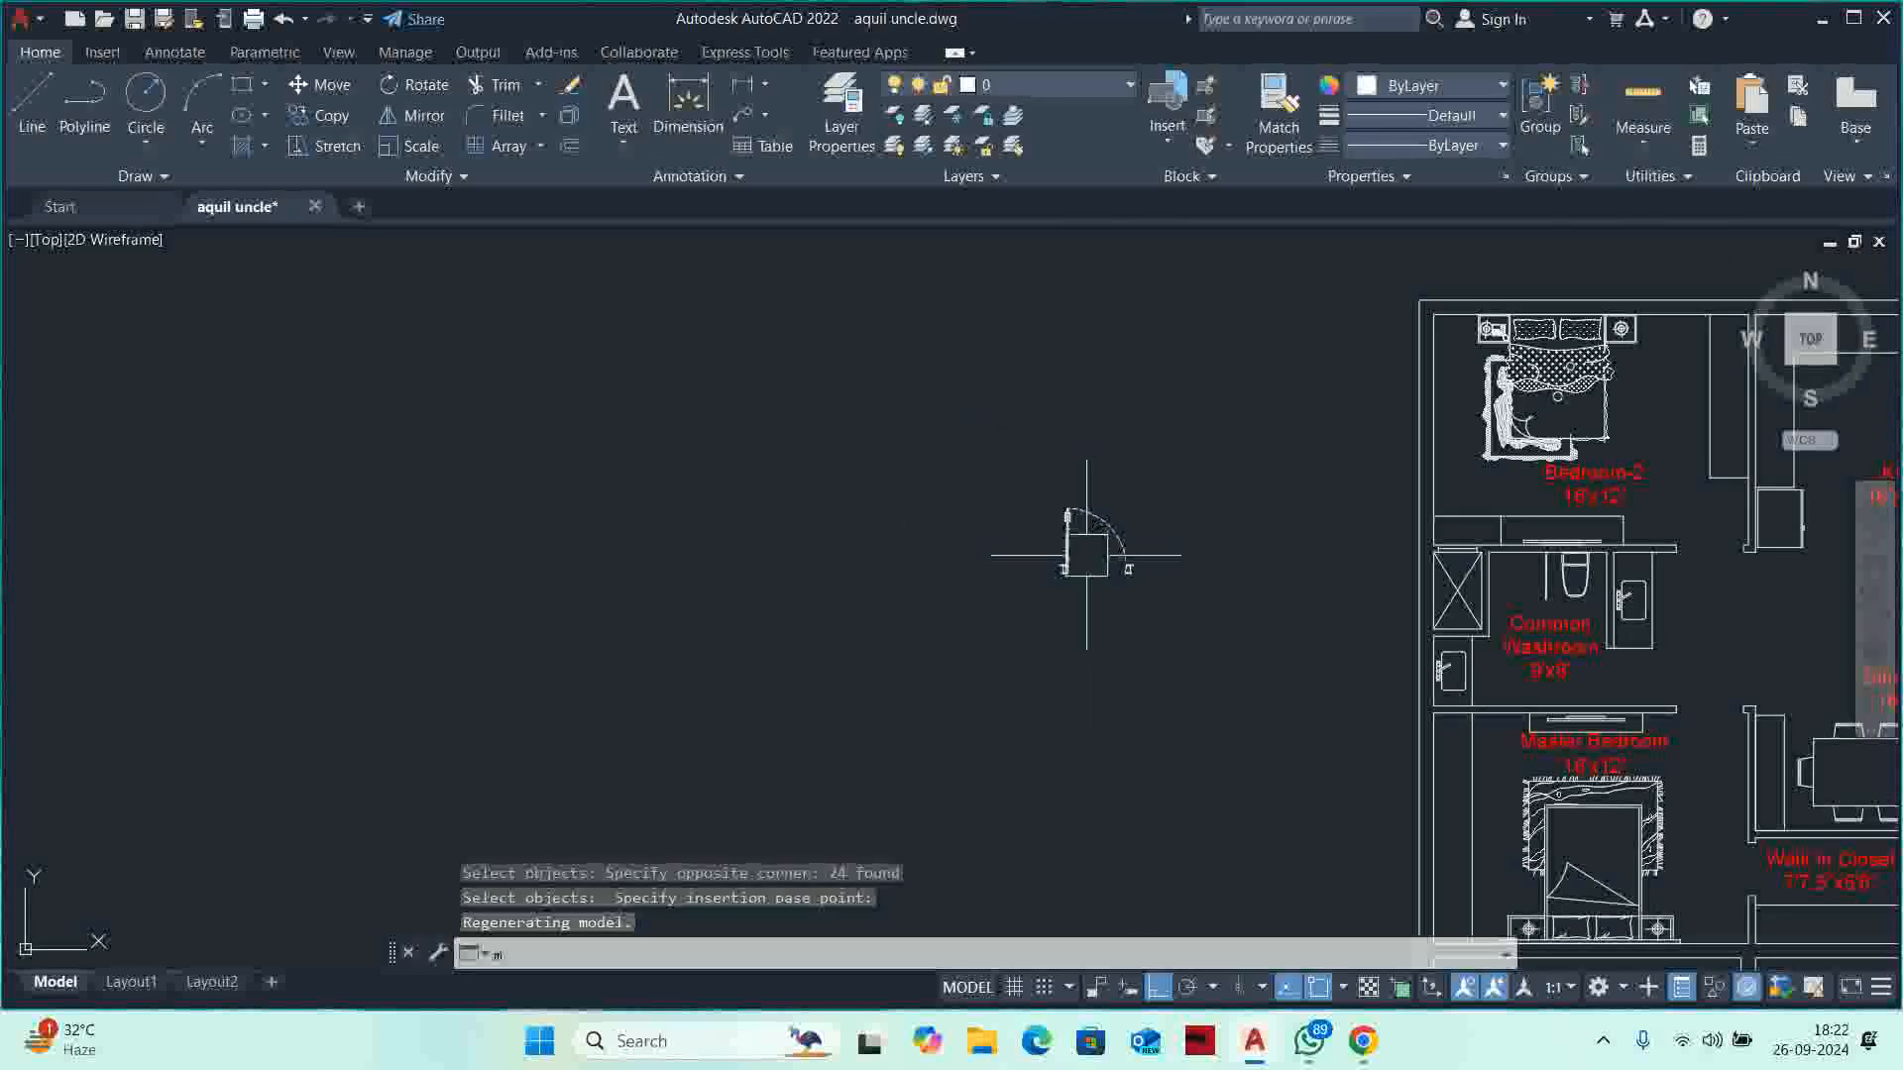
key("Return")
left_click(1087, 555)
key("Return")
scroll(1061, 555, "up", 8)
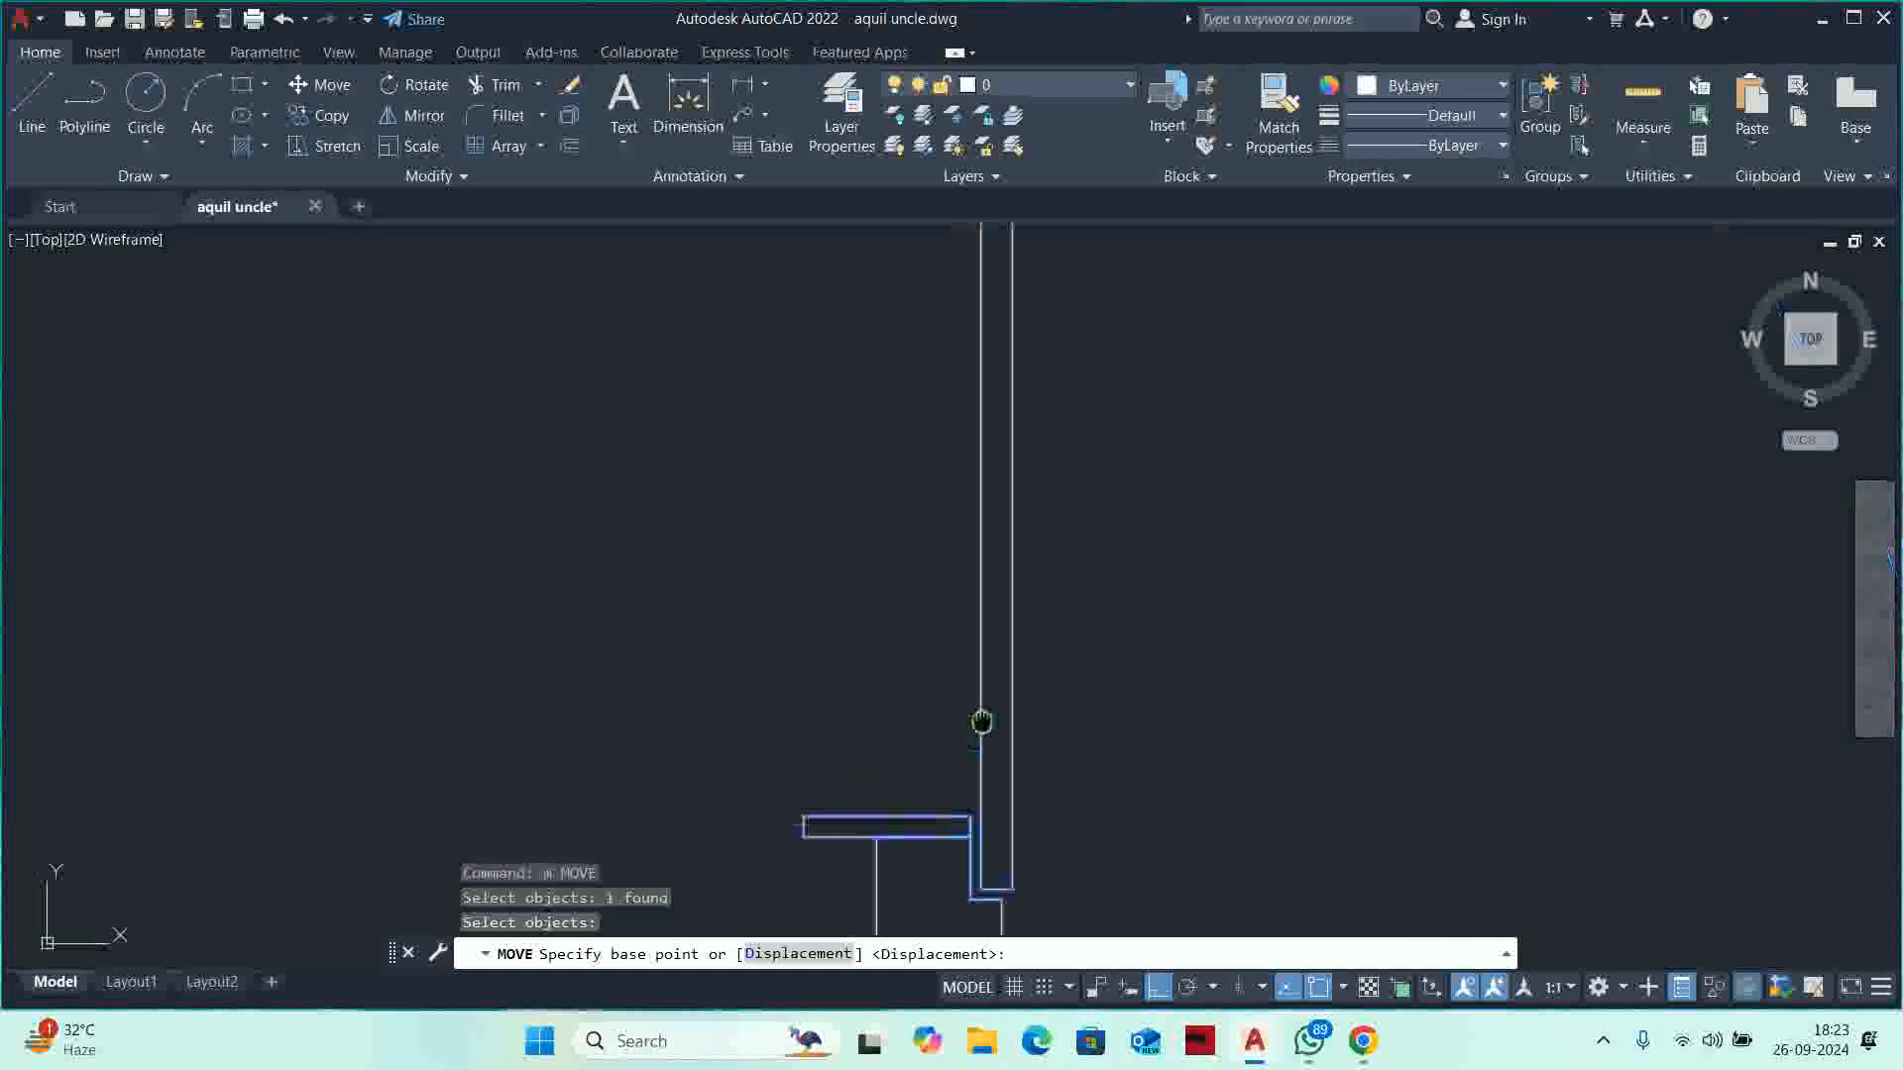
middle_click_drag(981, 723, 1075, 514)
scroll(994, 667, "up", 2)
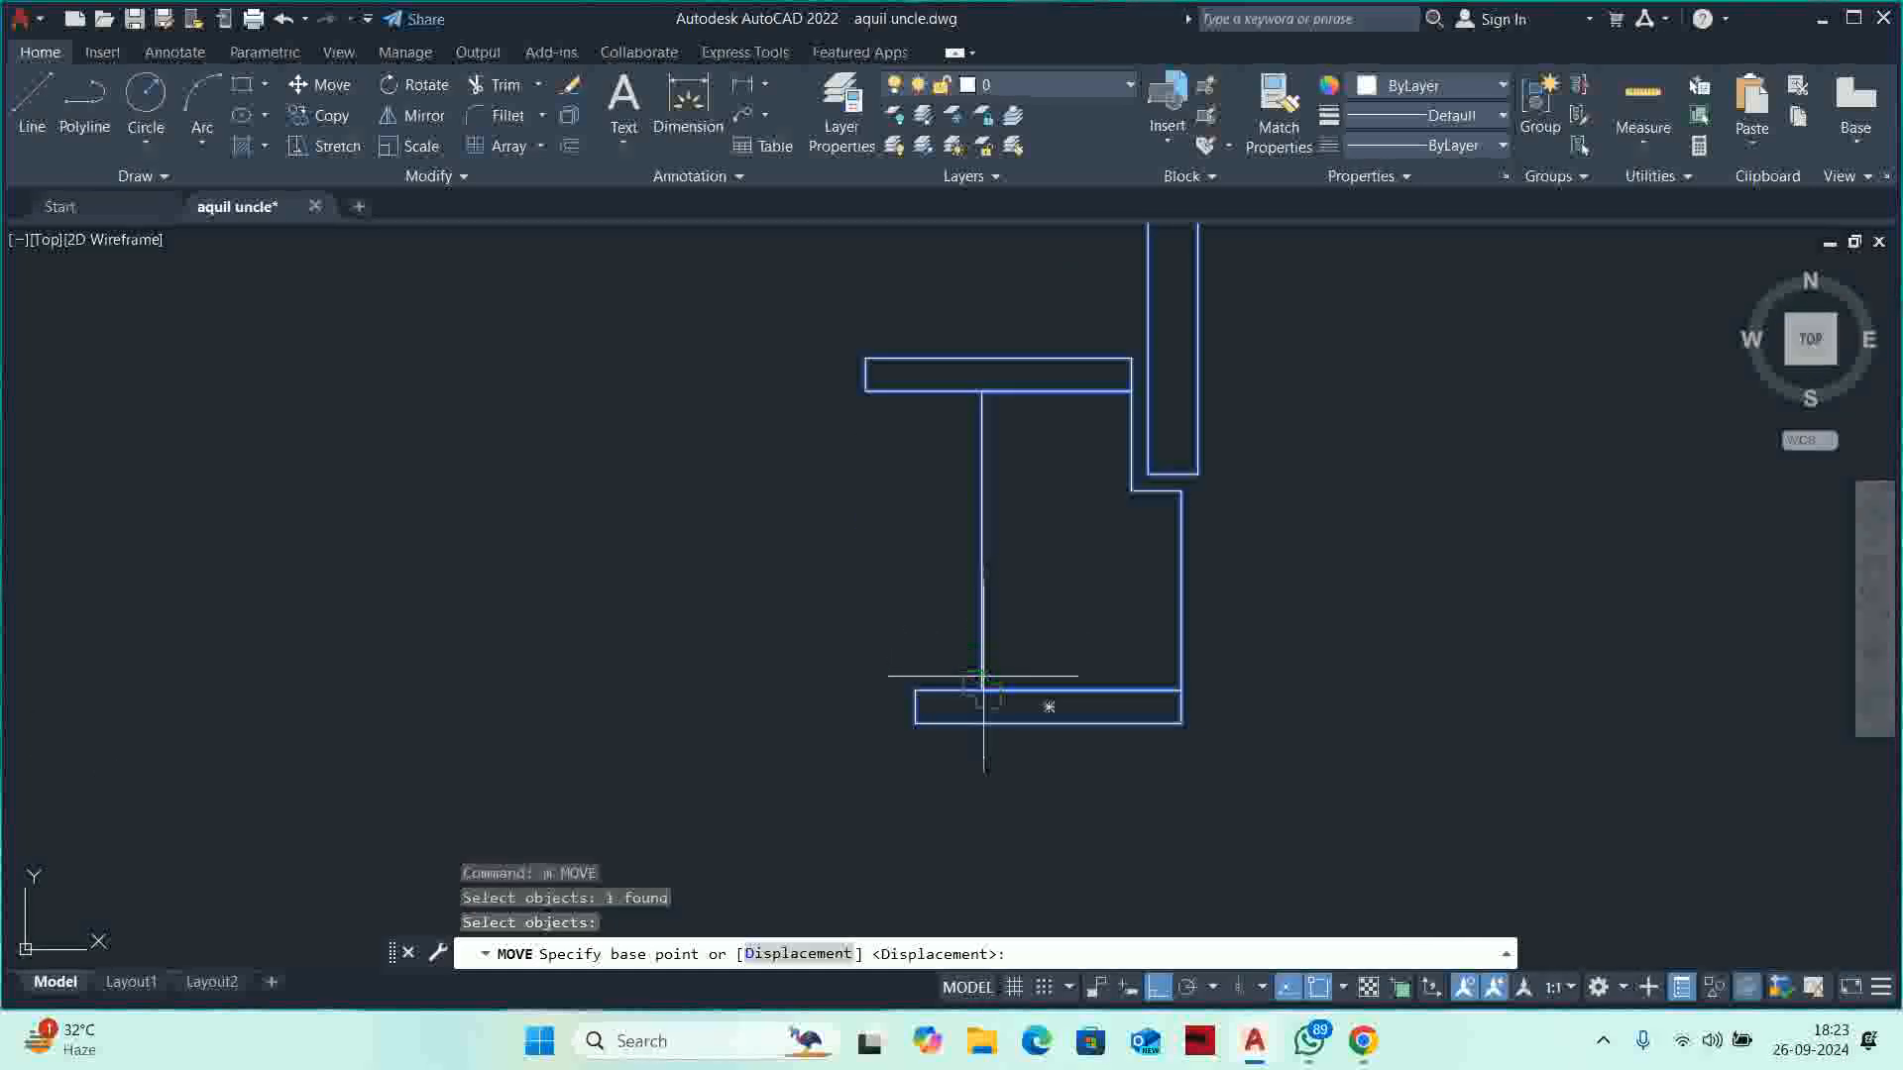
left_click(981, 677)
scroll(1019, 642, "down", 5)
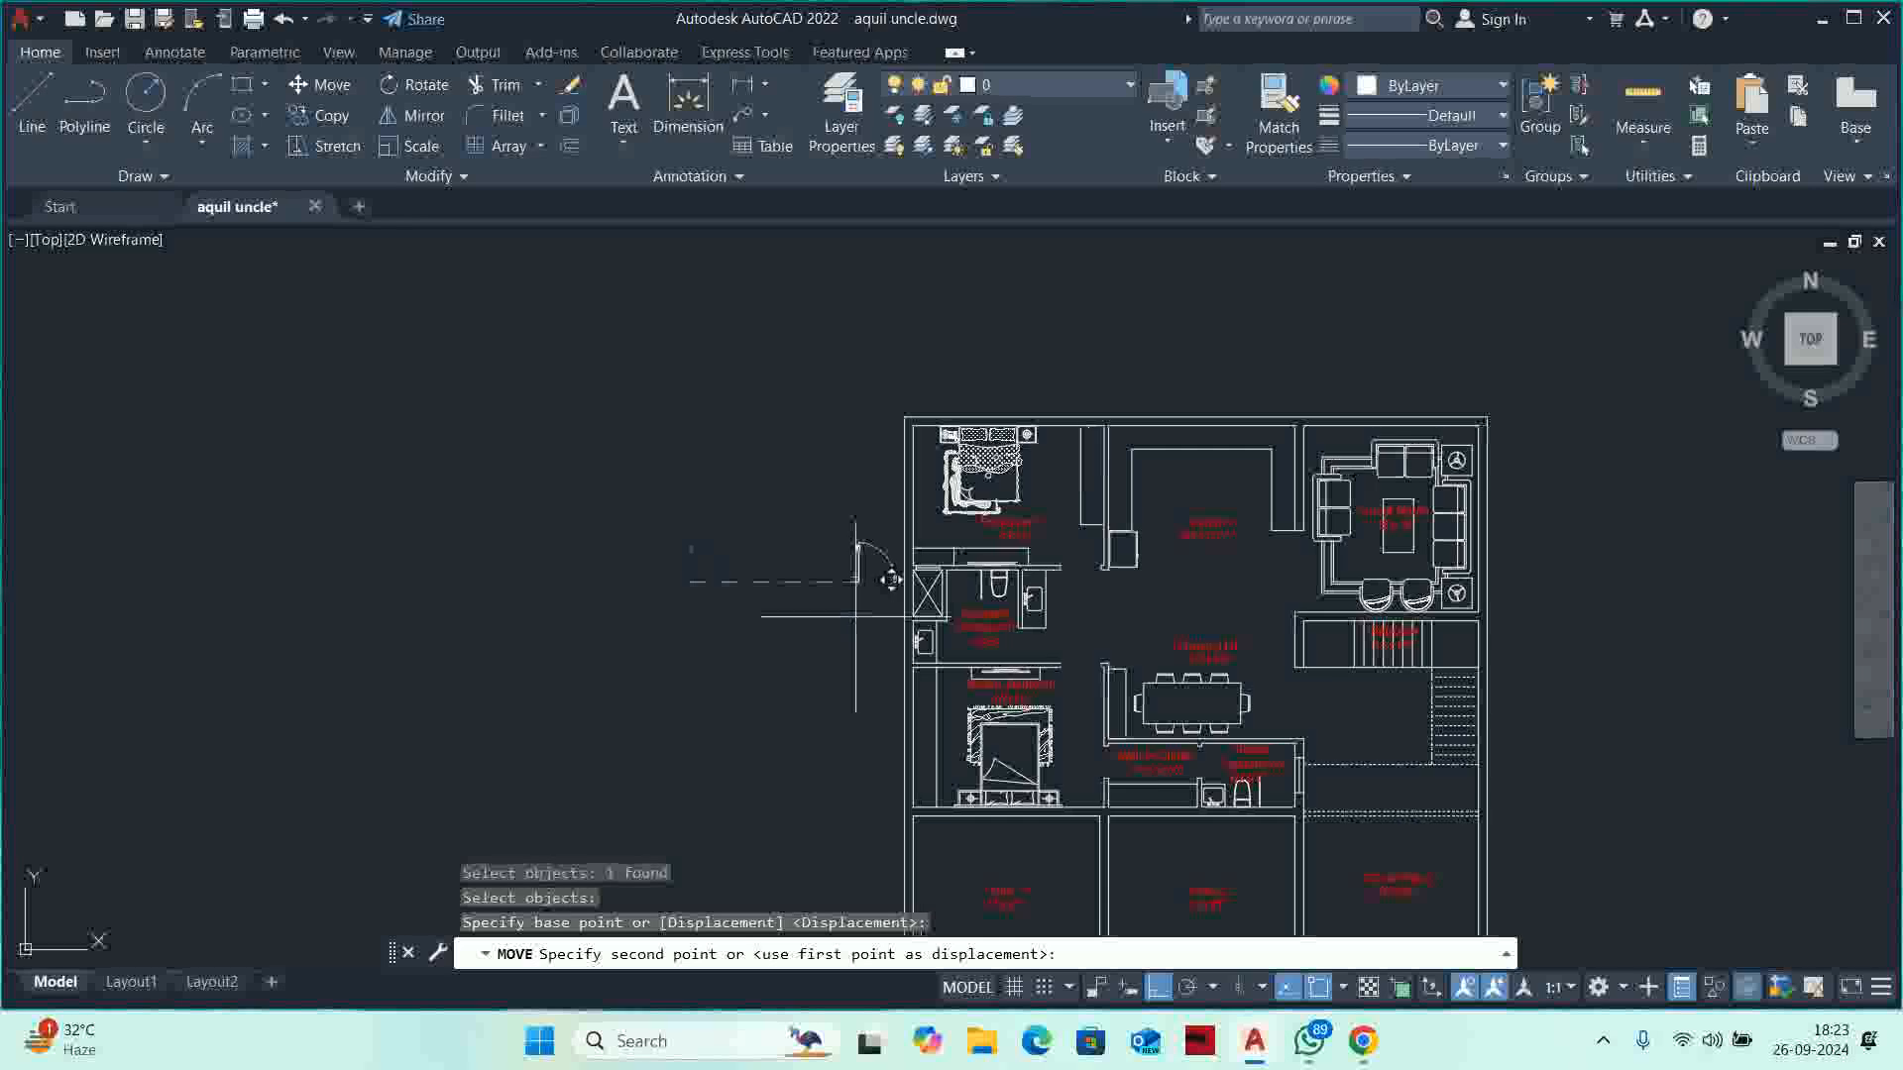
scroll(857, 615, "up", 8)
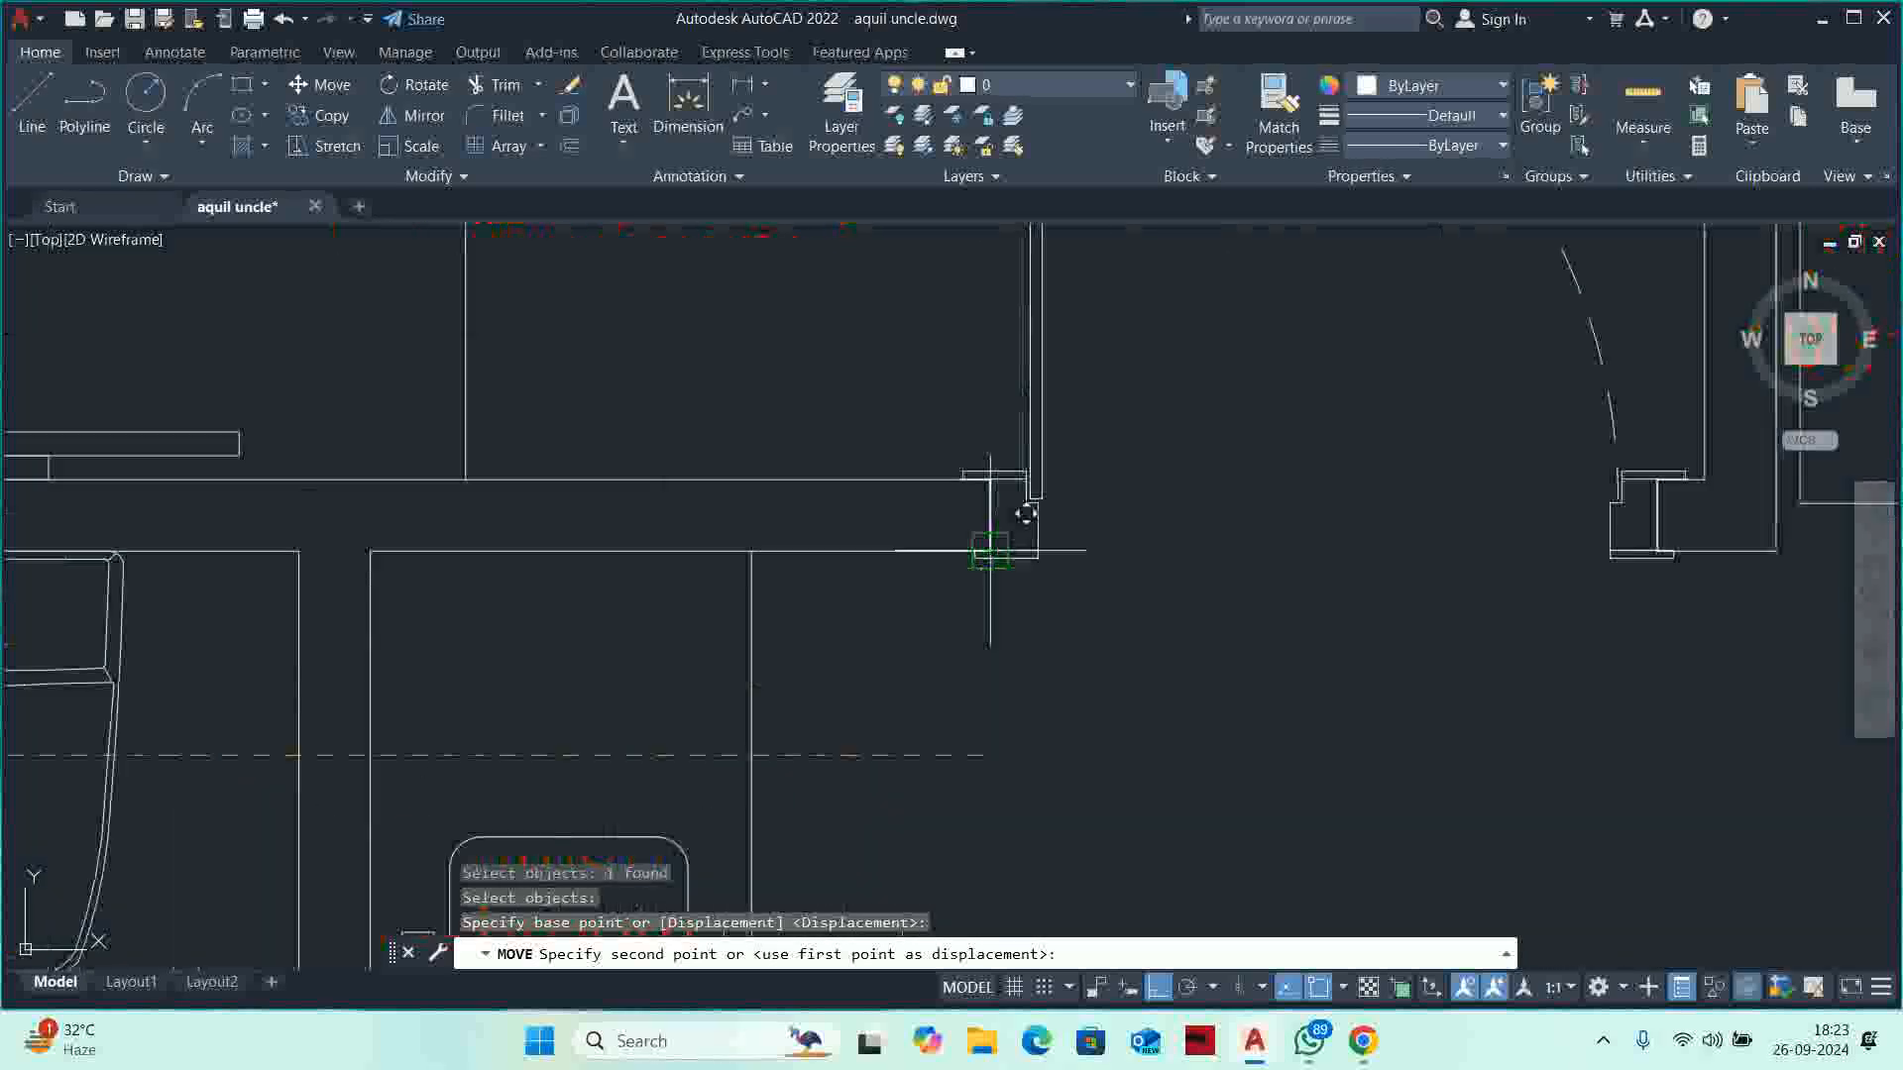
key("Escape")
key("Escape")
scroll(1001, 552, "down", 5)
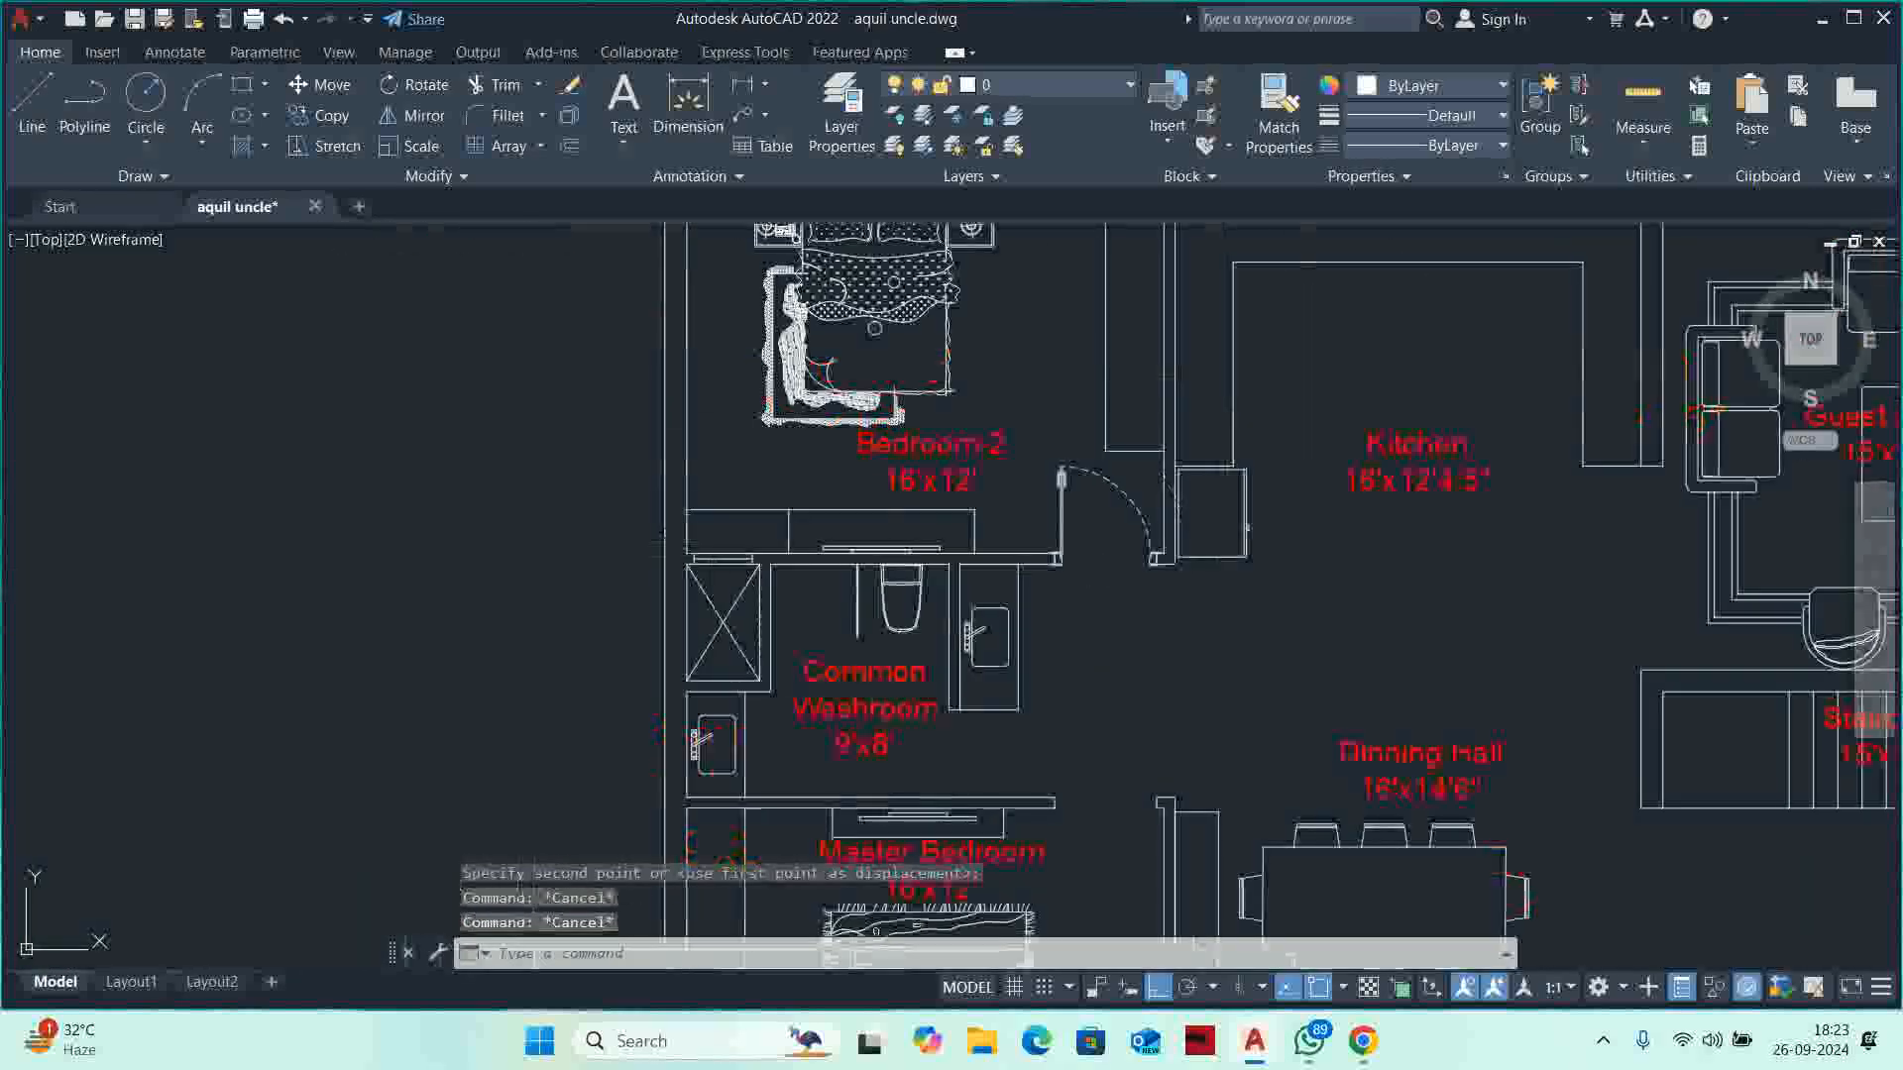
scroll(1097, 545, "up", 6)
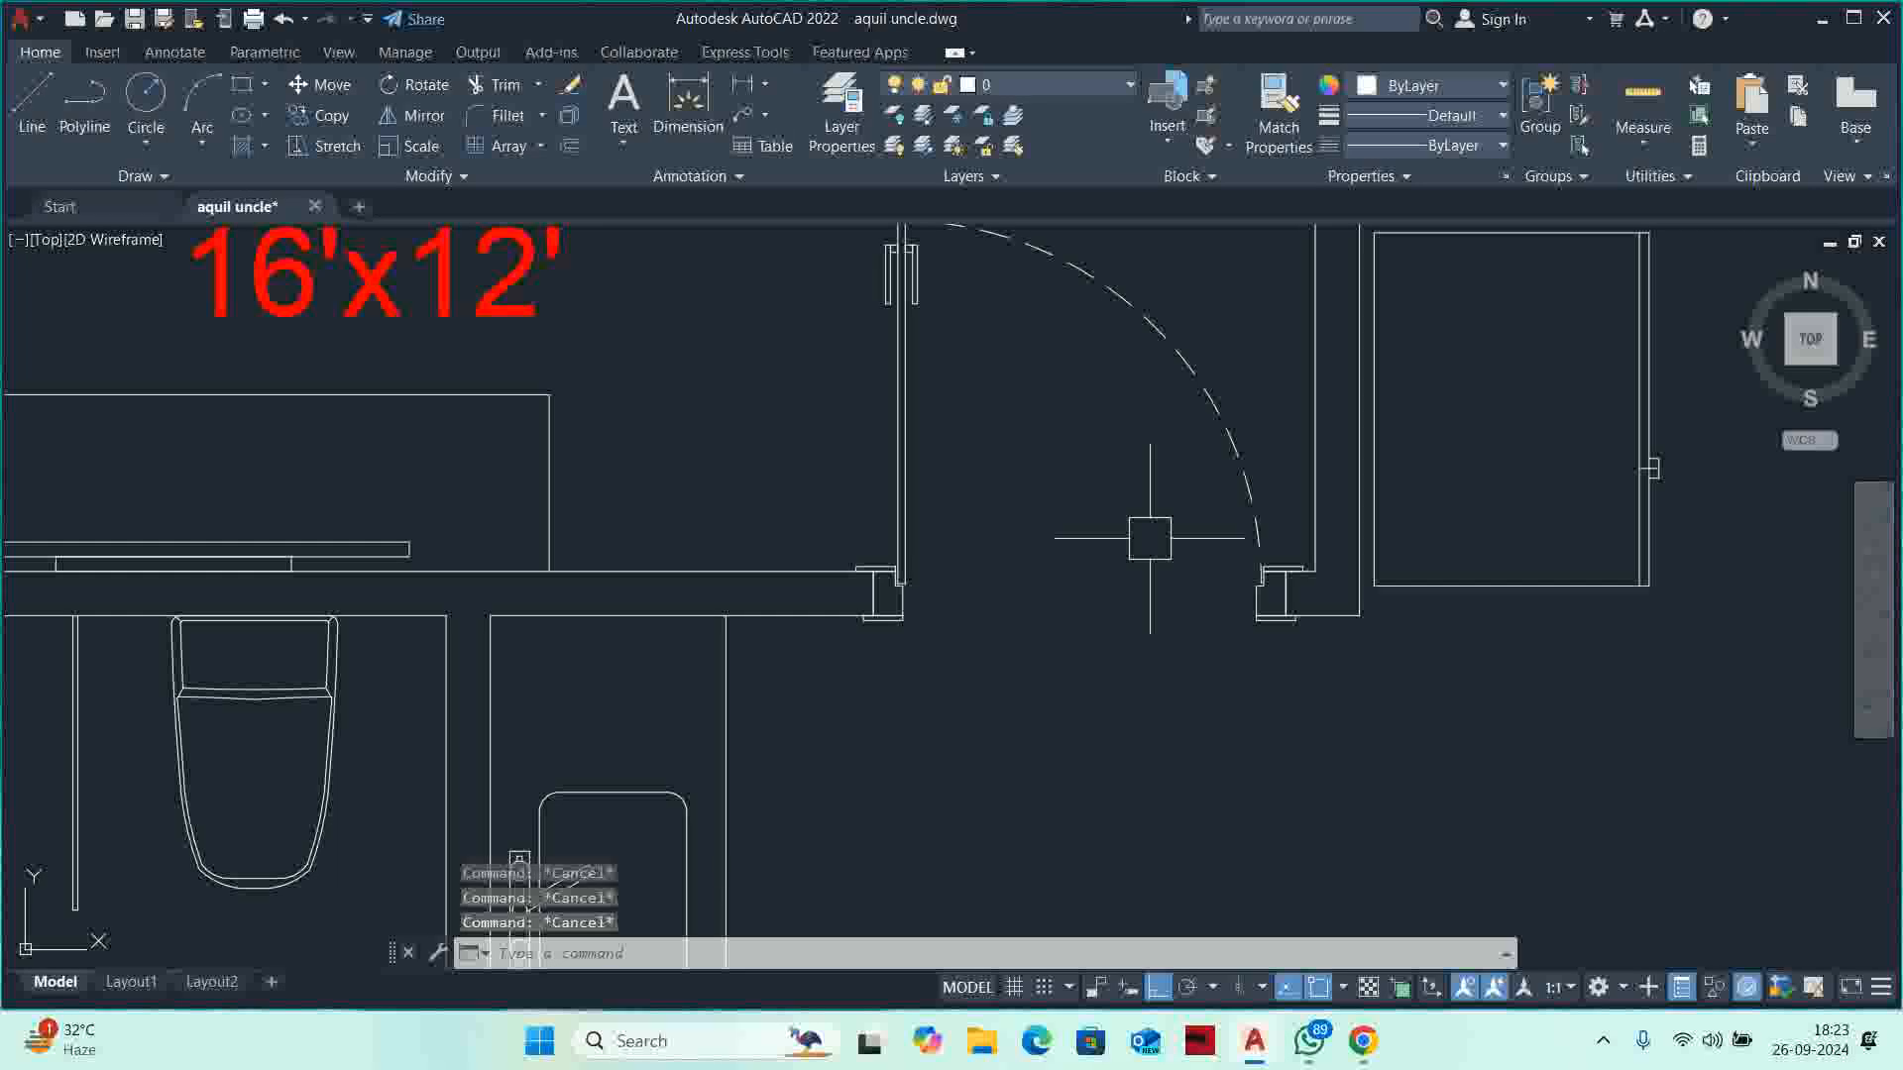
Mirror the Bedroom-2 door block about a vertical line through the midpoint between its two frames, erasing the source.
type("mi")
key("Return")
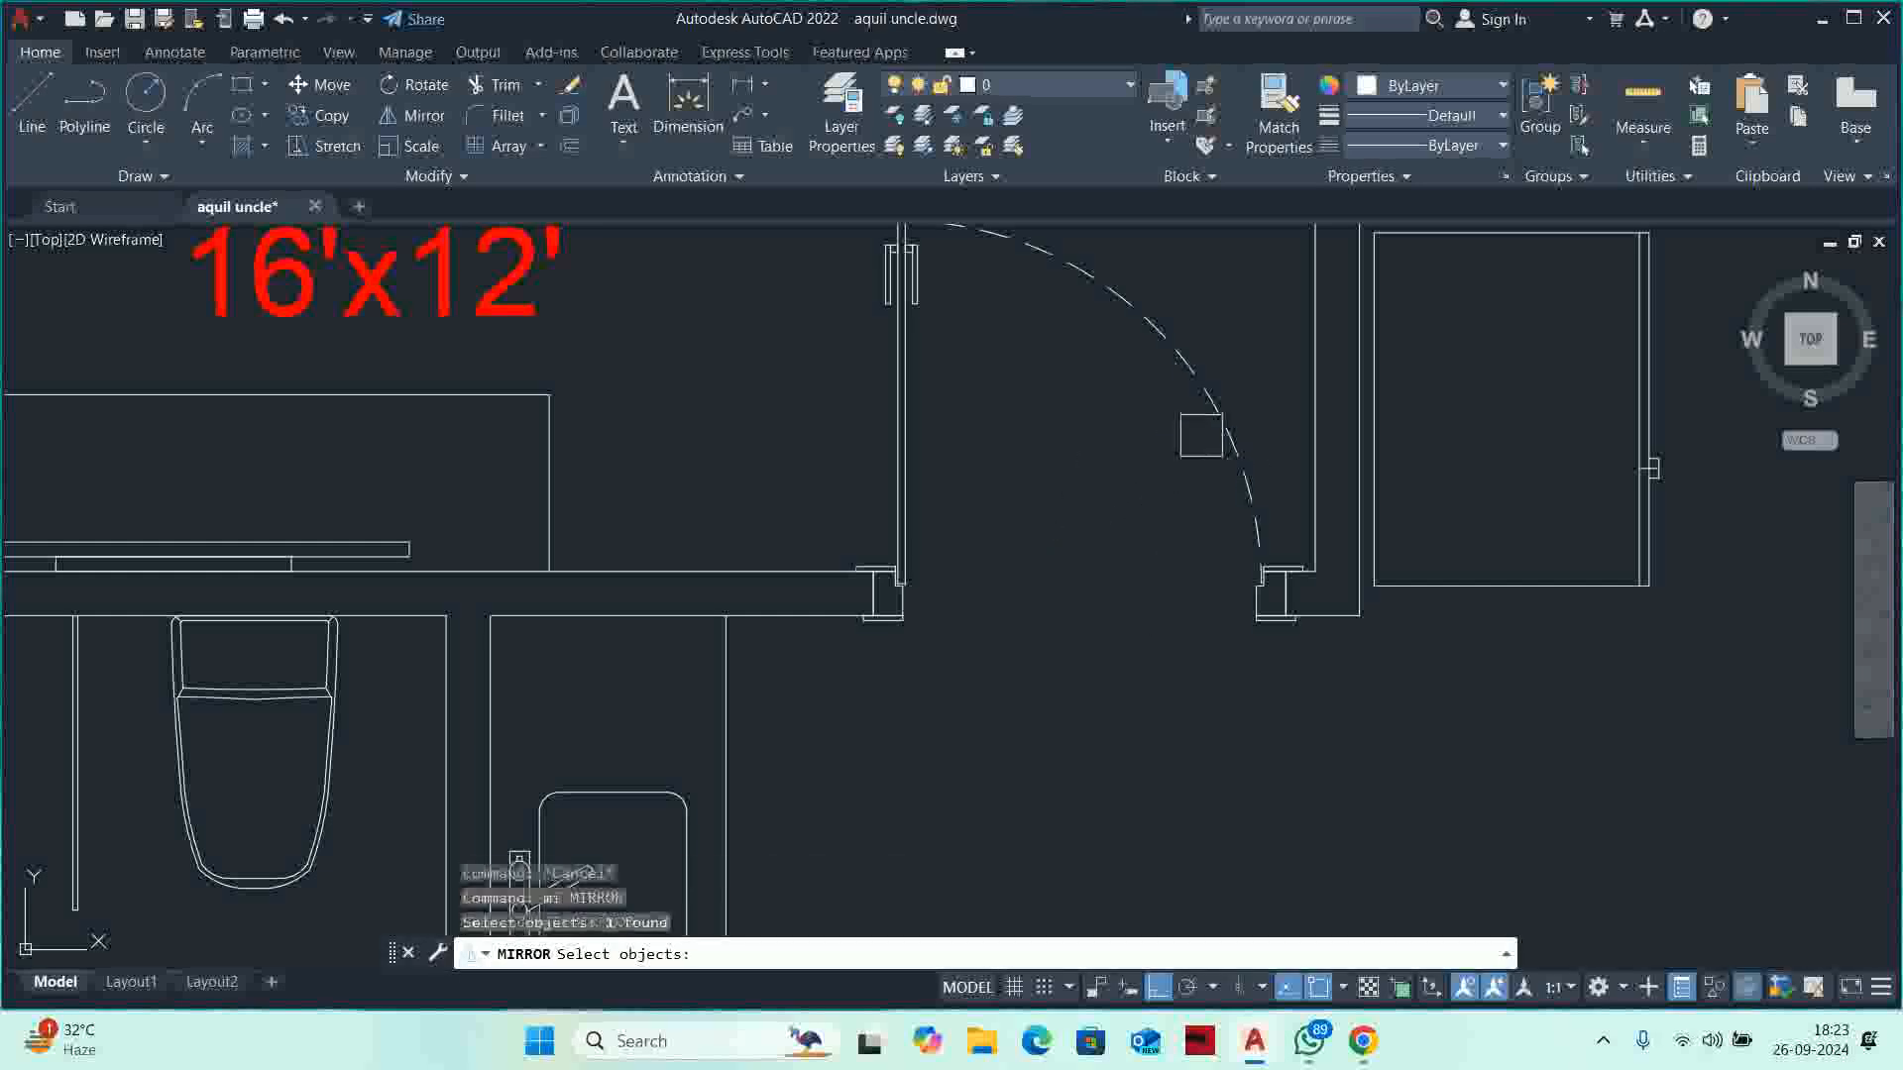
left_click(1187, 420)
key("Return")
scroll(1146, 406, "down", 5)
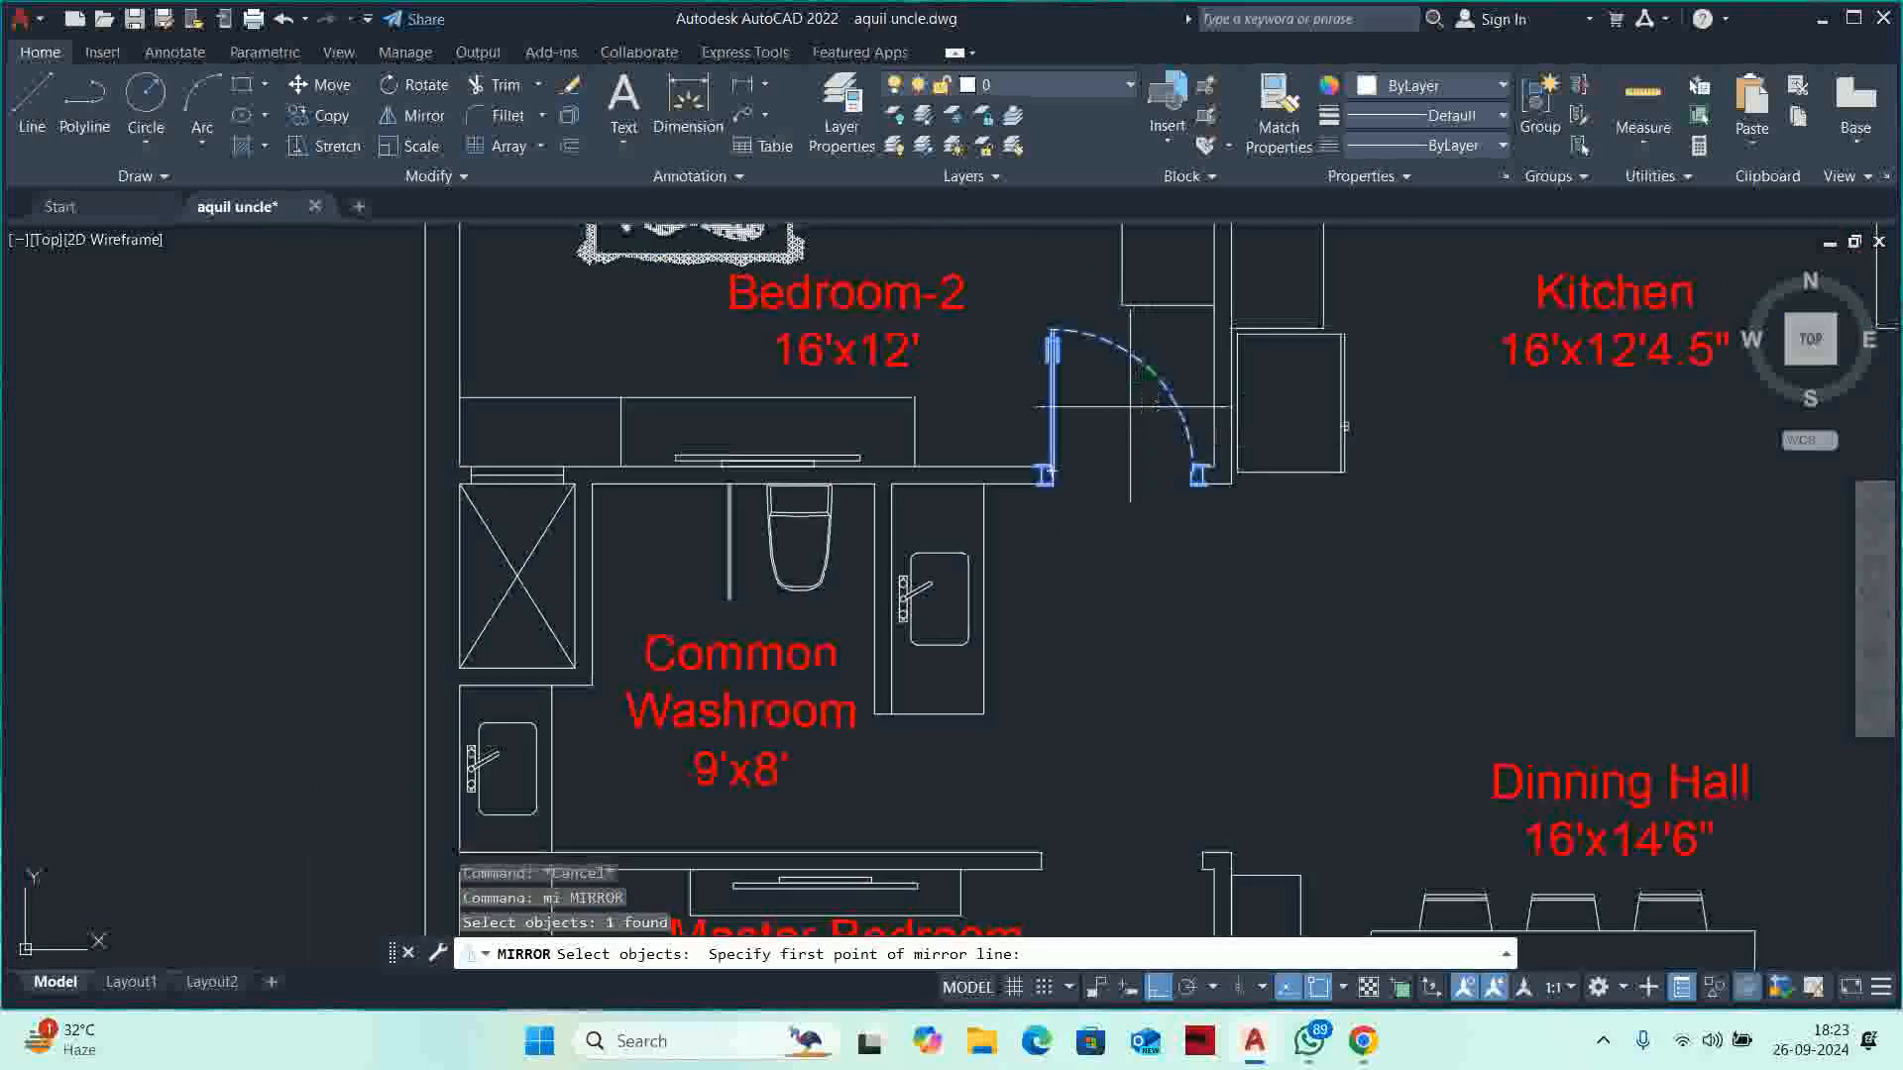
scroll(1150, 445, "up", 4)
type("mtp")
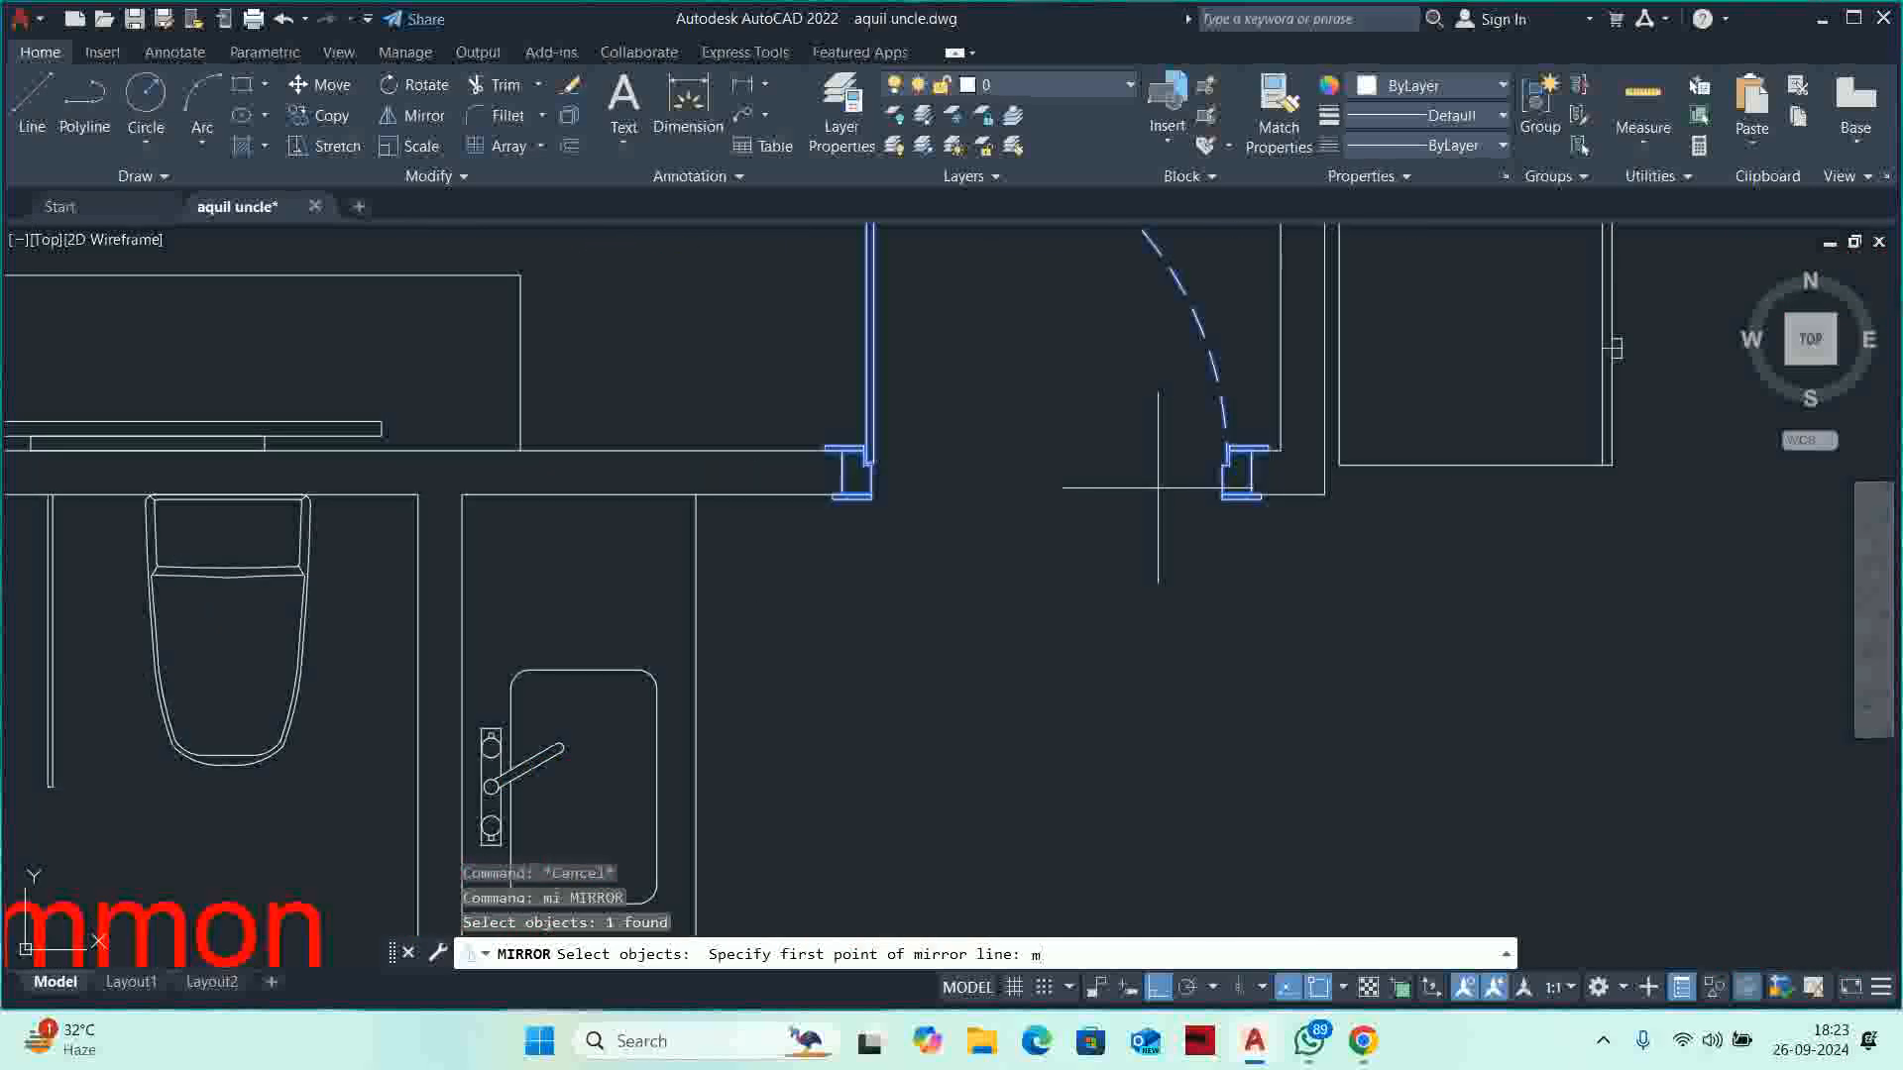
key("Return")
scroll(1194, 499, "up", 3)
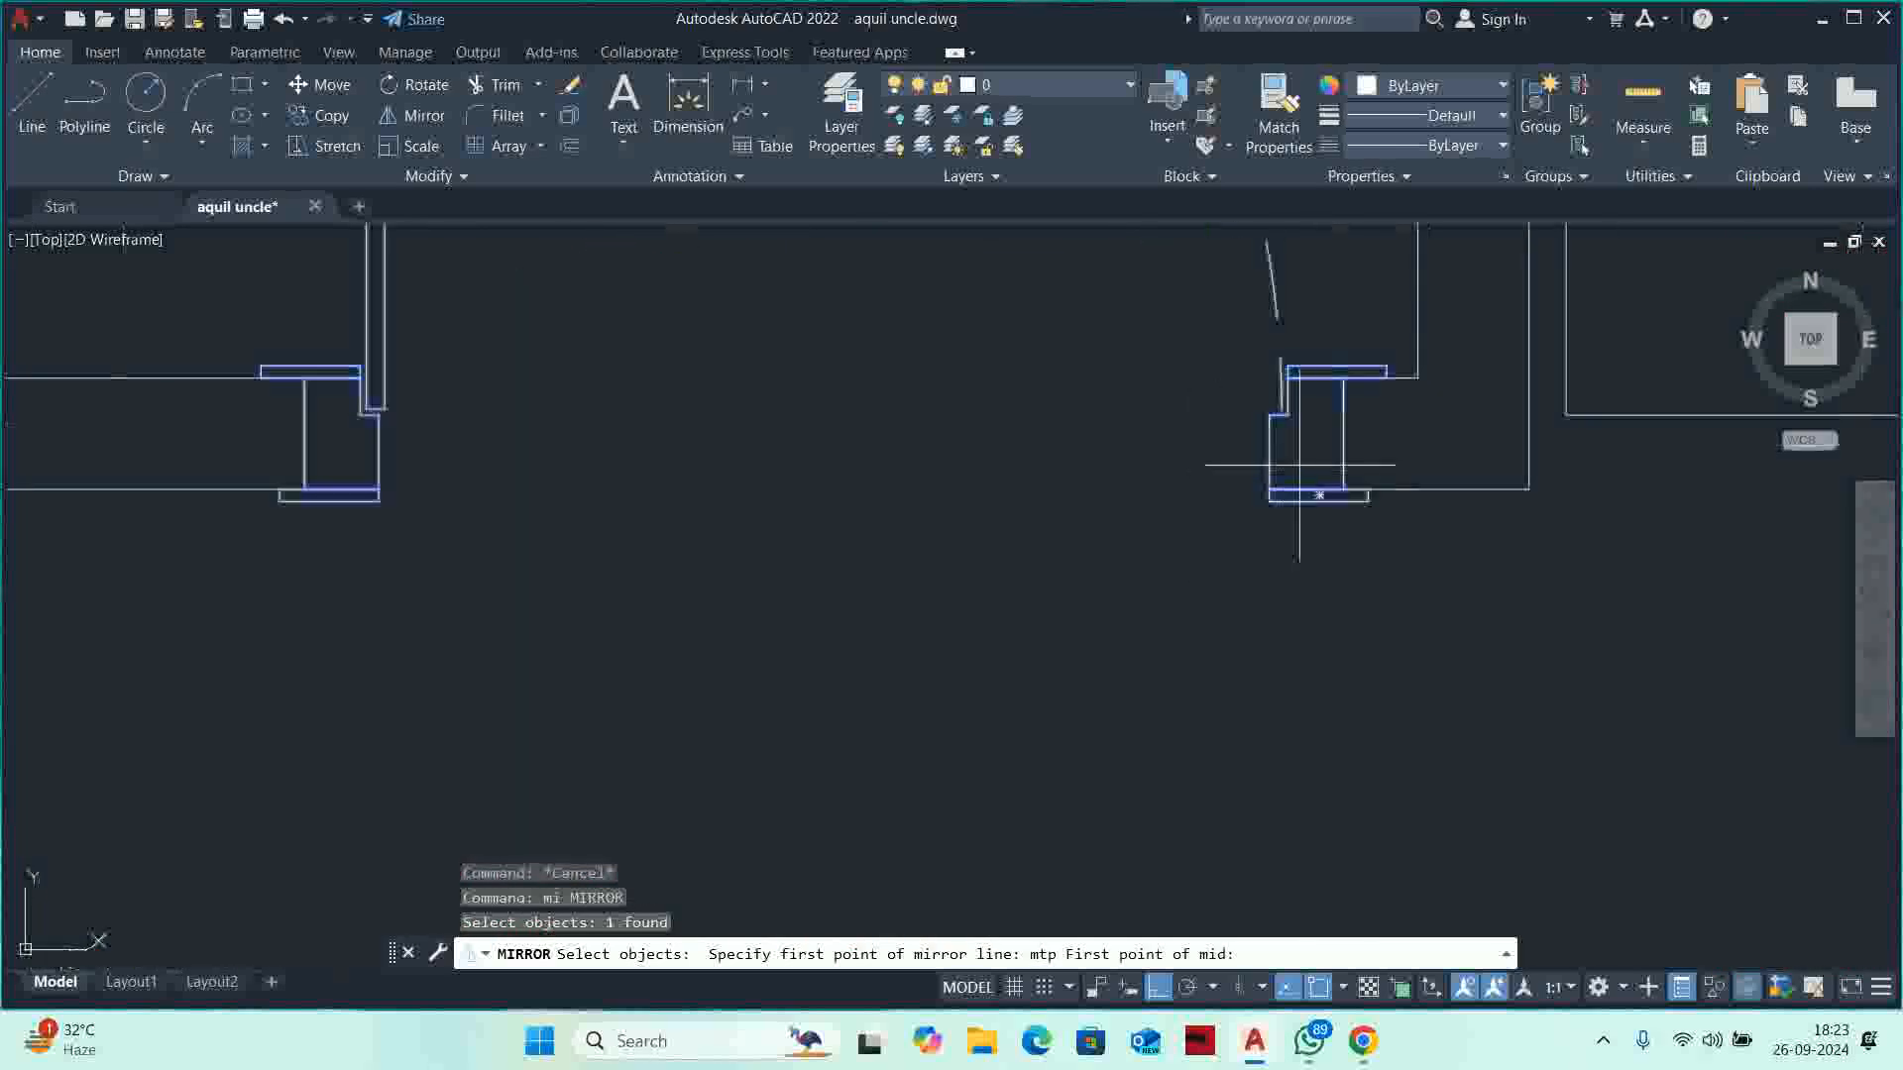
left_click(1344, 433)
left_click(304, 445)
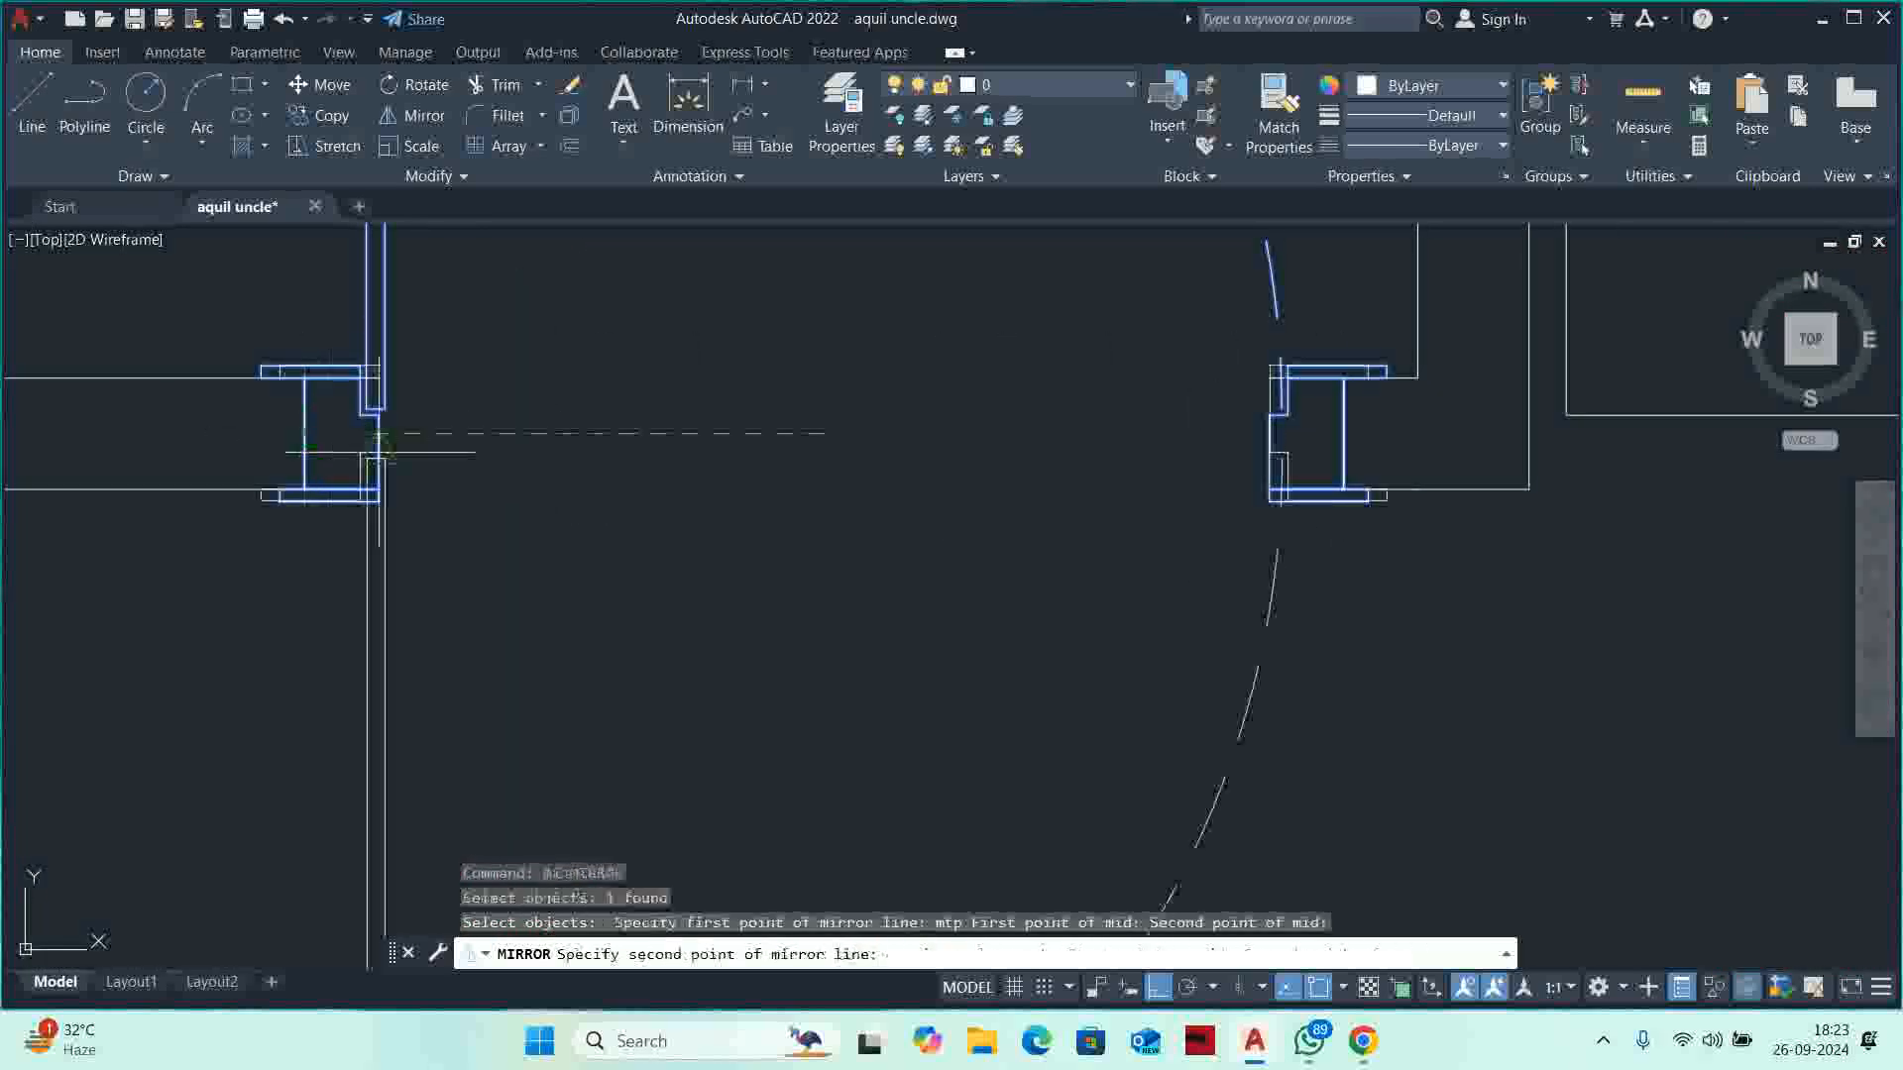
left_click(956, 649)
type("y")
key("Return")
scroll(954, 653, "down", 3)
key("Escape")
key("Escape")
scroll(955, 653, "down", 5)
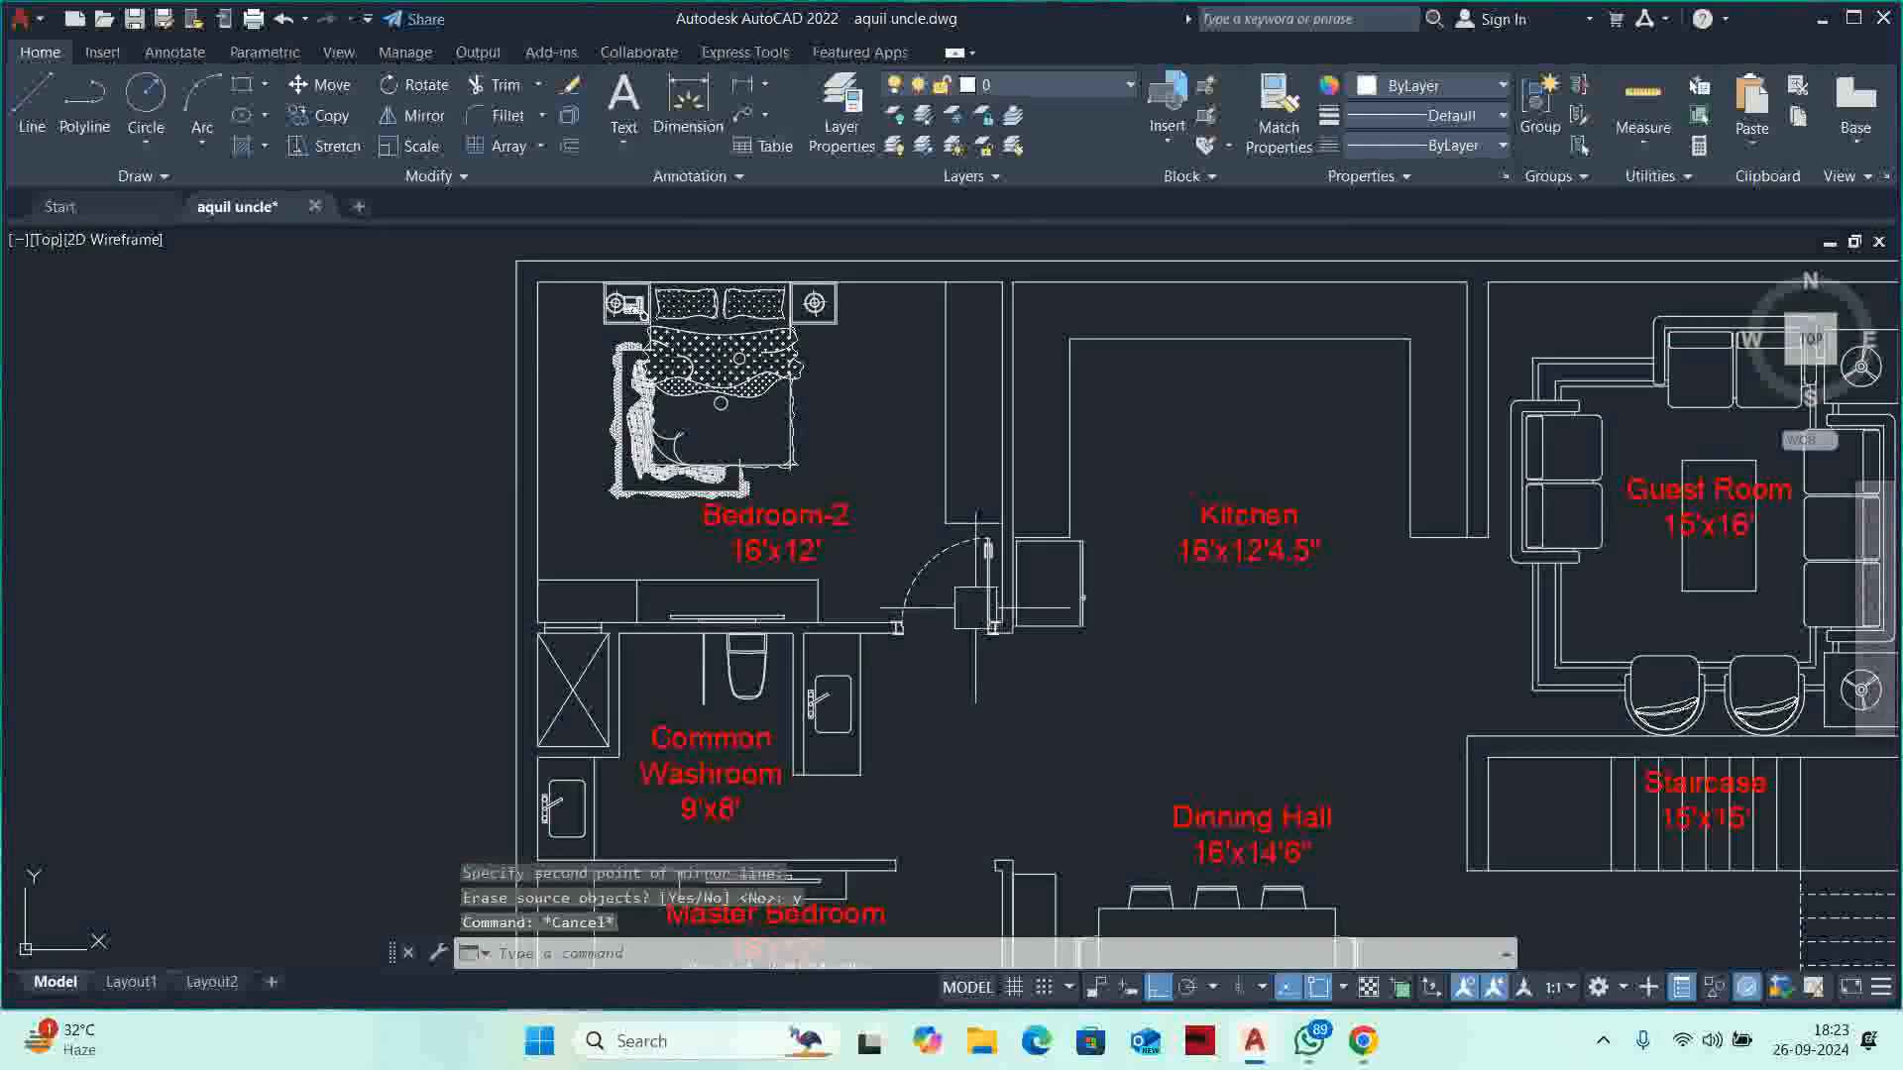
scroll(991, 496, "up", 5)
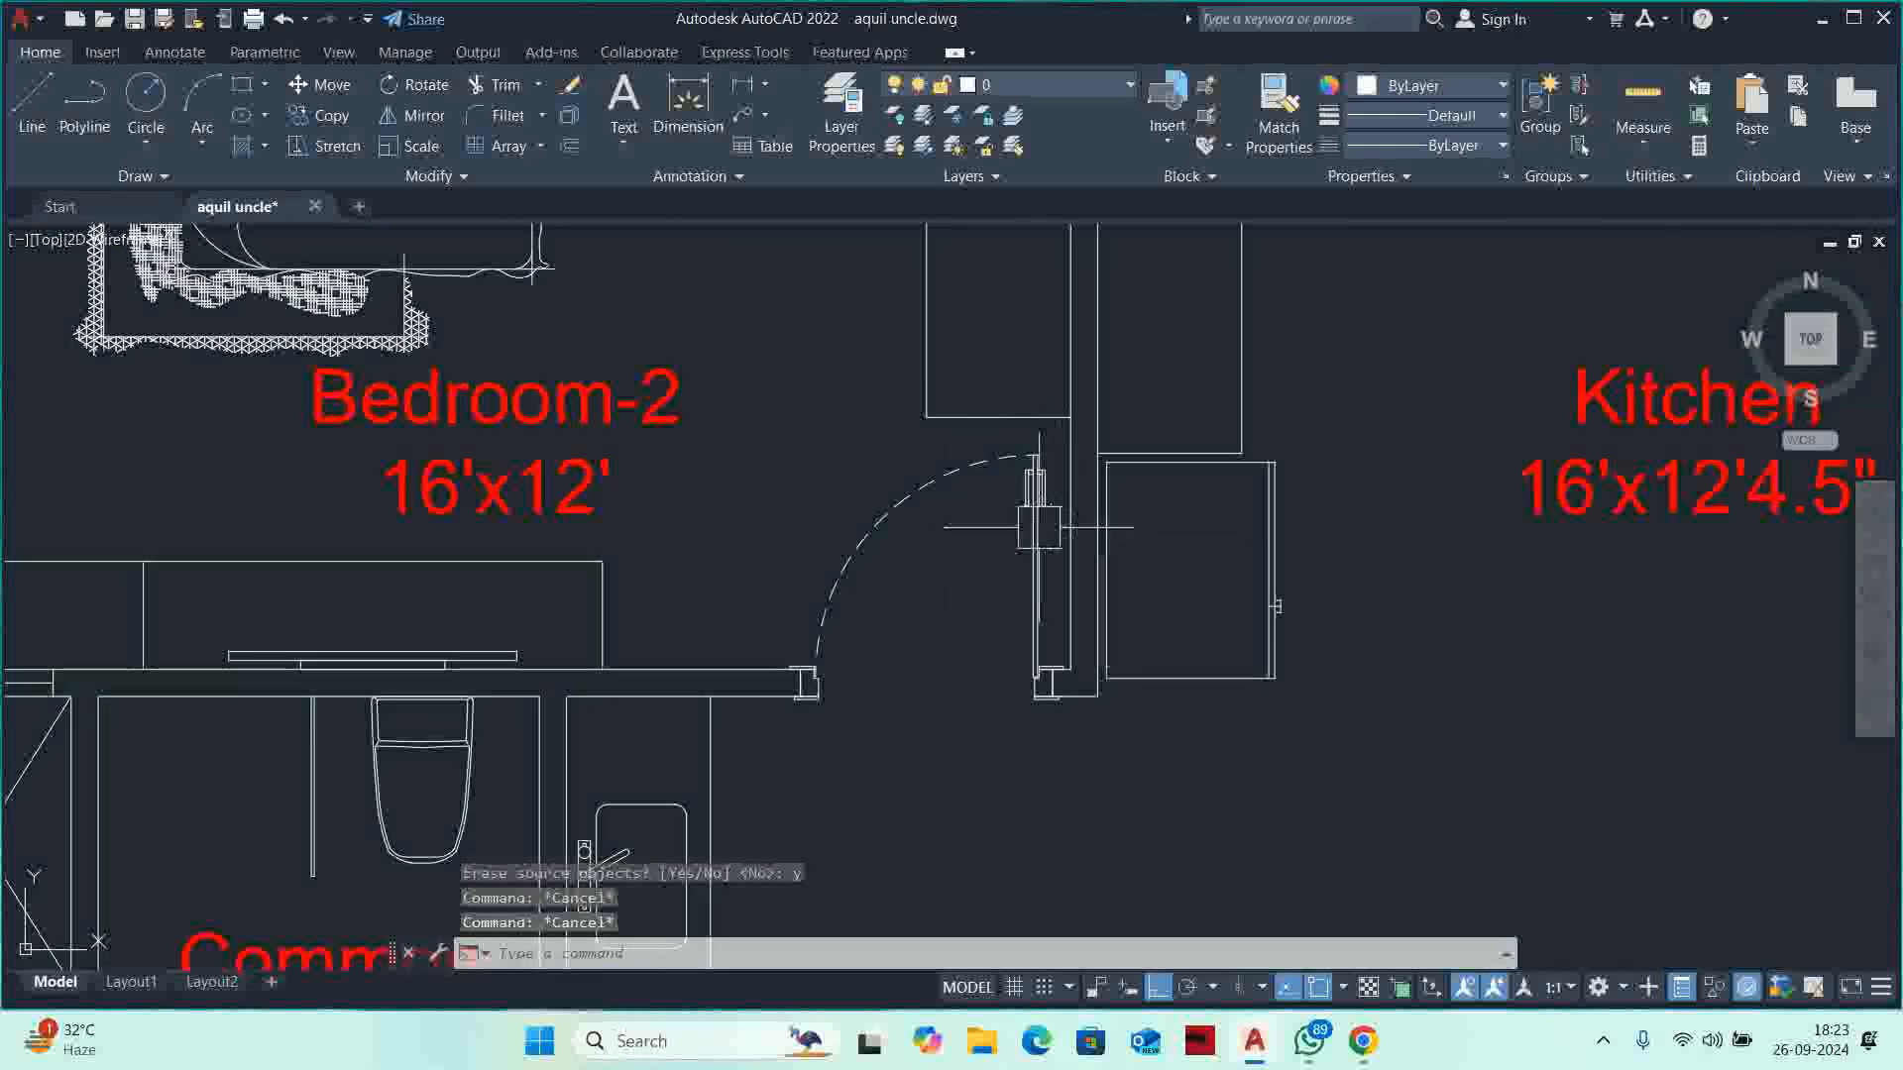
Mirror the Bedroom-2 door into the Master Bedroom opening about a horizontal line midway between the two openings' wall corners, keeping the original.
scroll(1060, 516, "down", 4)
type("mi")
key("Return")
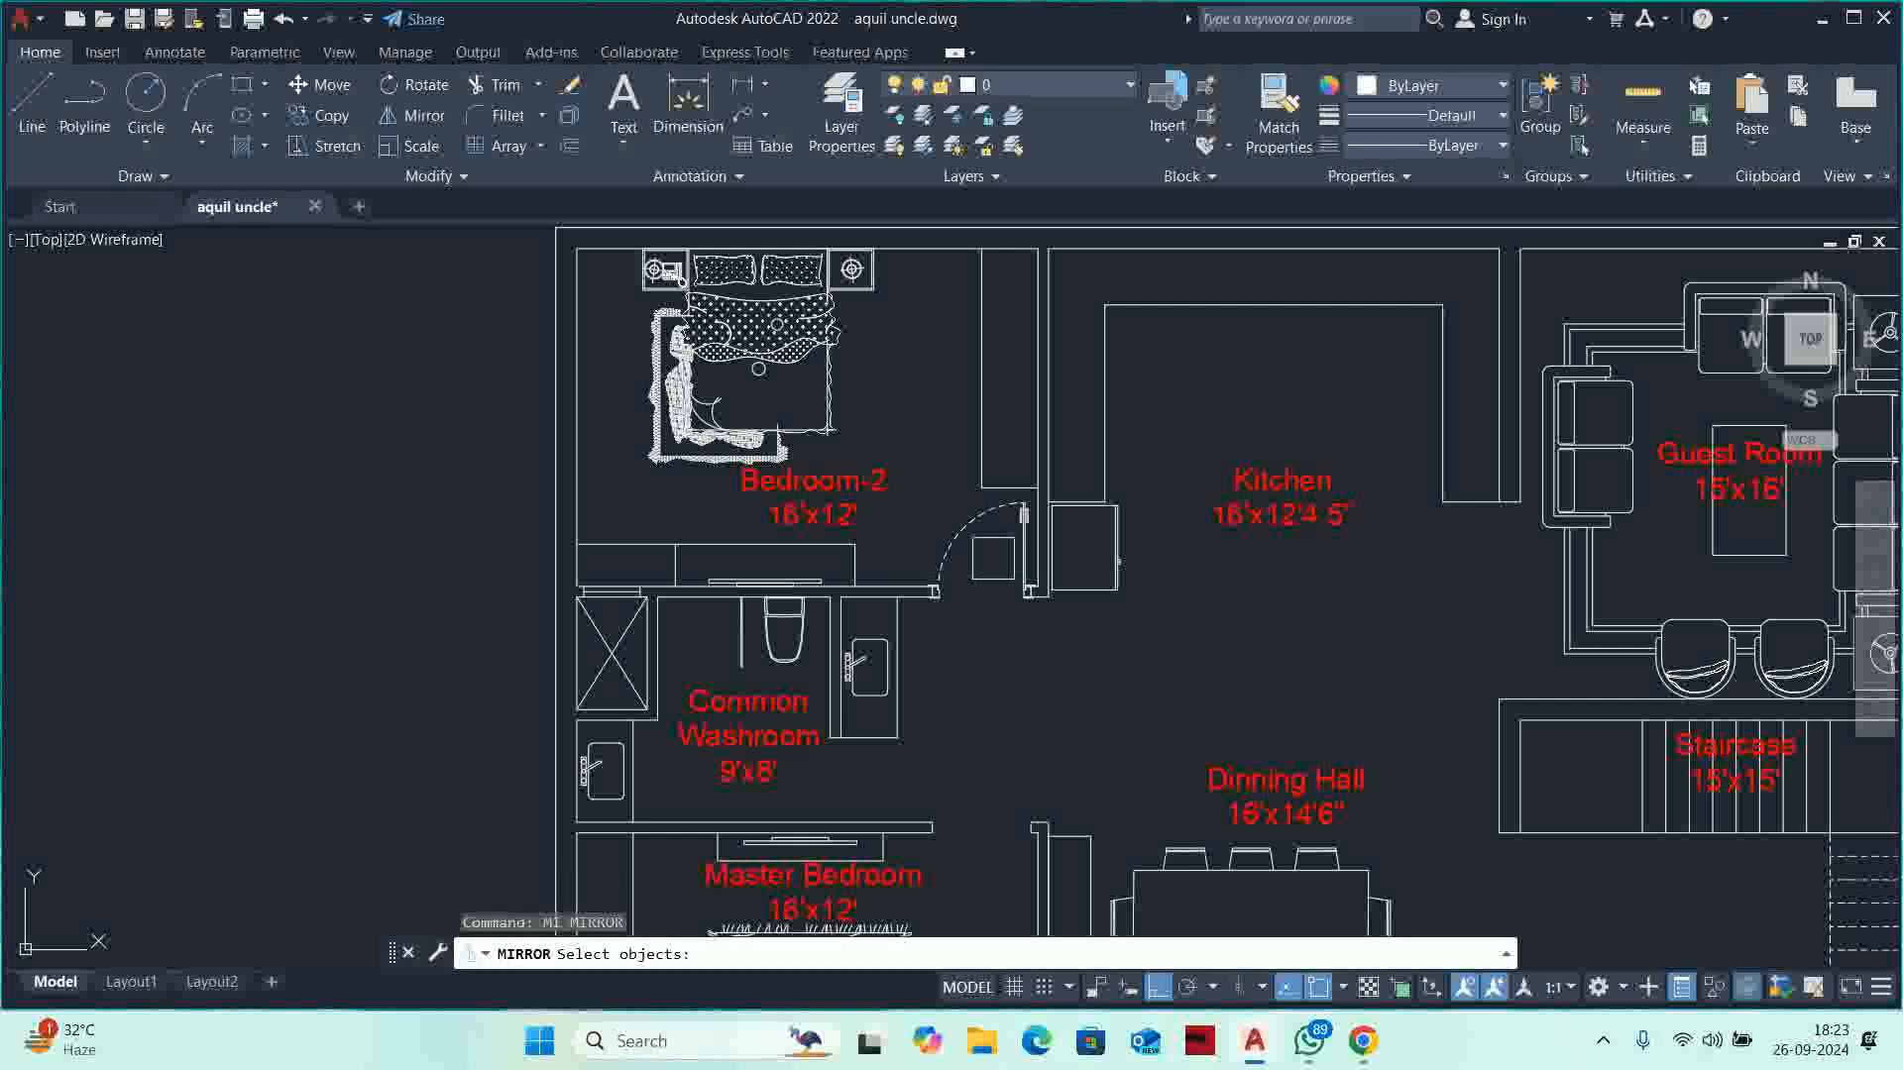
left_click(1025, 555)
key("Return")
scroll(1011, 587, "up", 2)
middle_click_drag(988, 659, 992, 573)
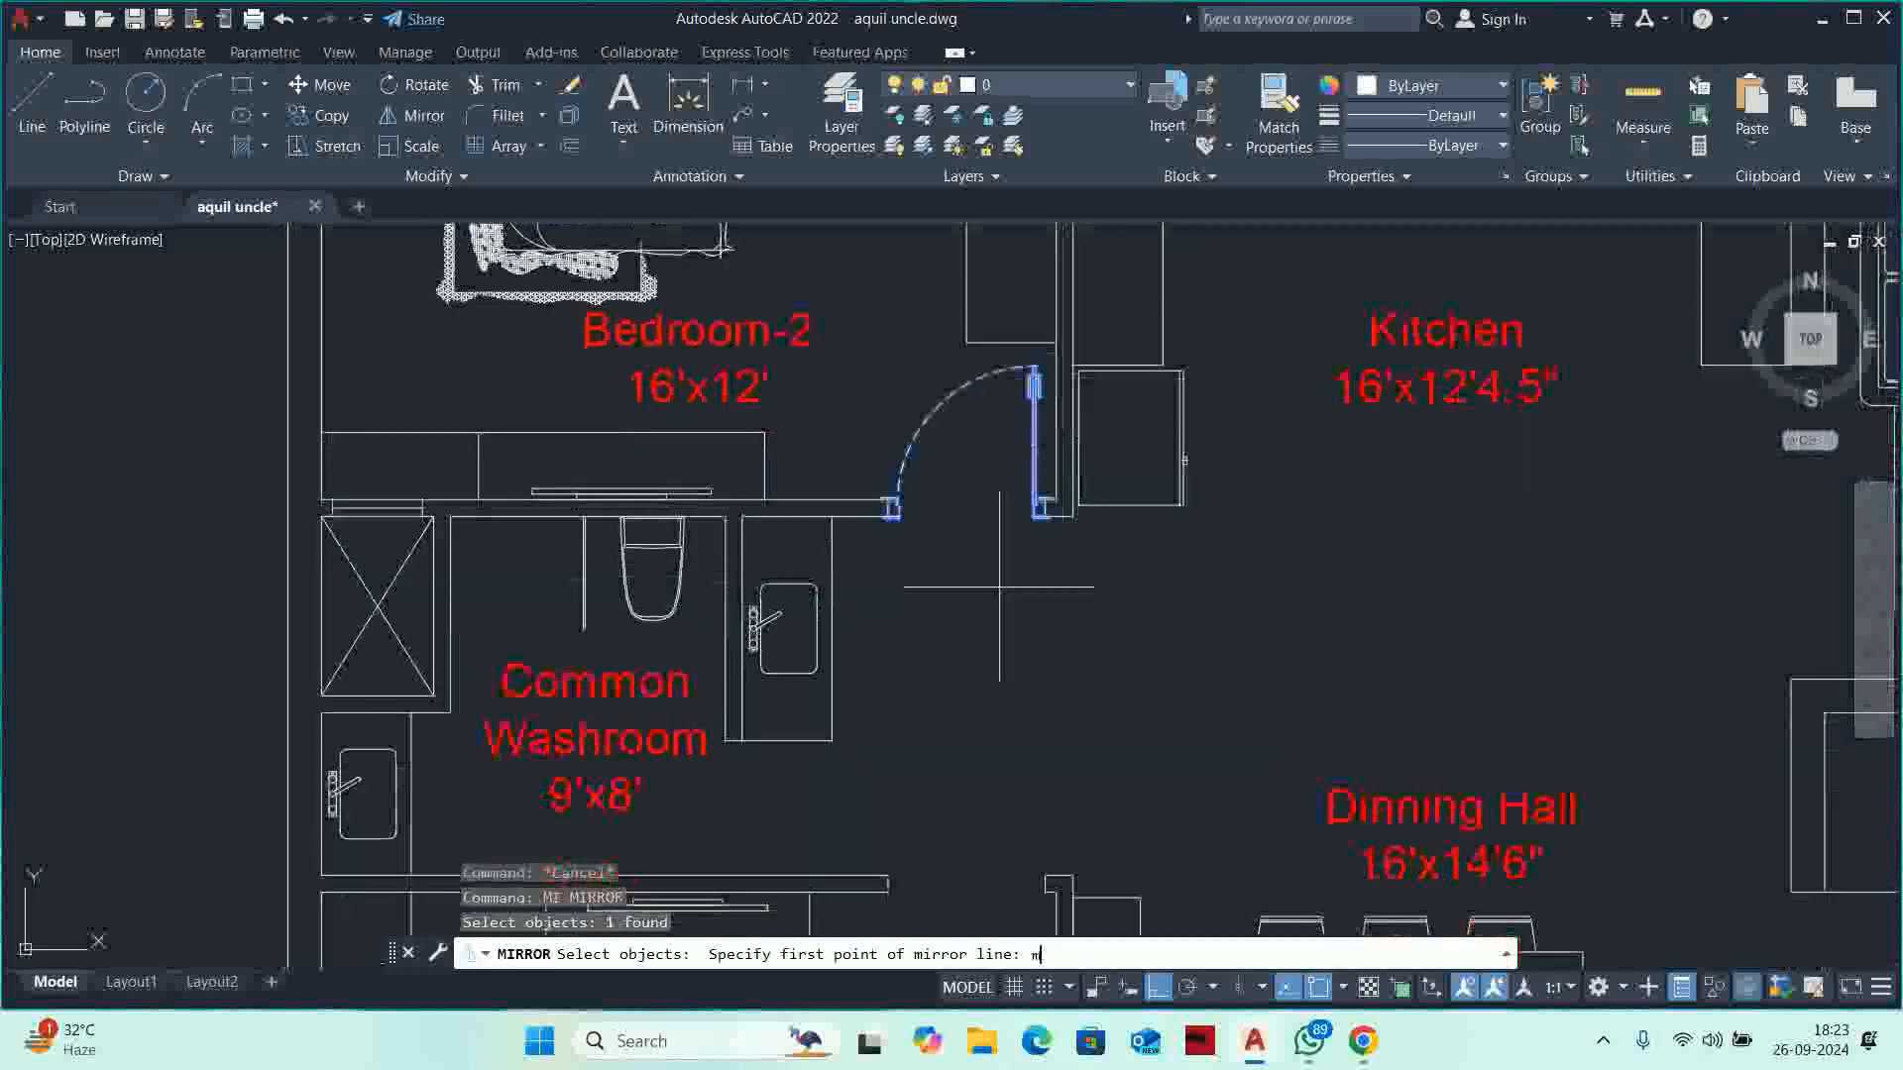
type("mtp")
key("Return")
scroll(1050, 556, "up", 4)
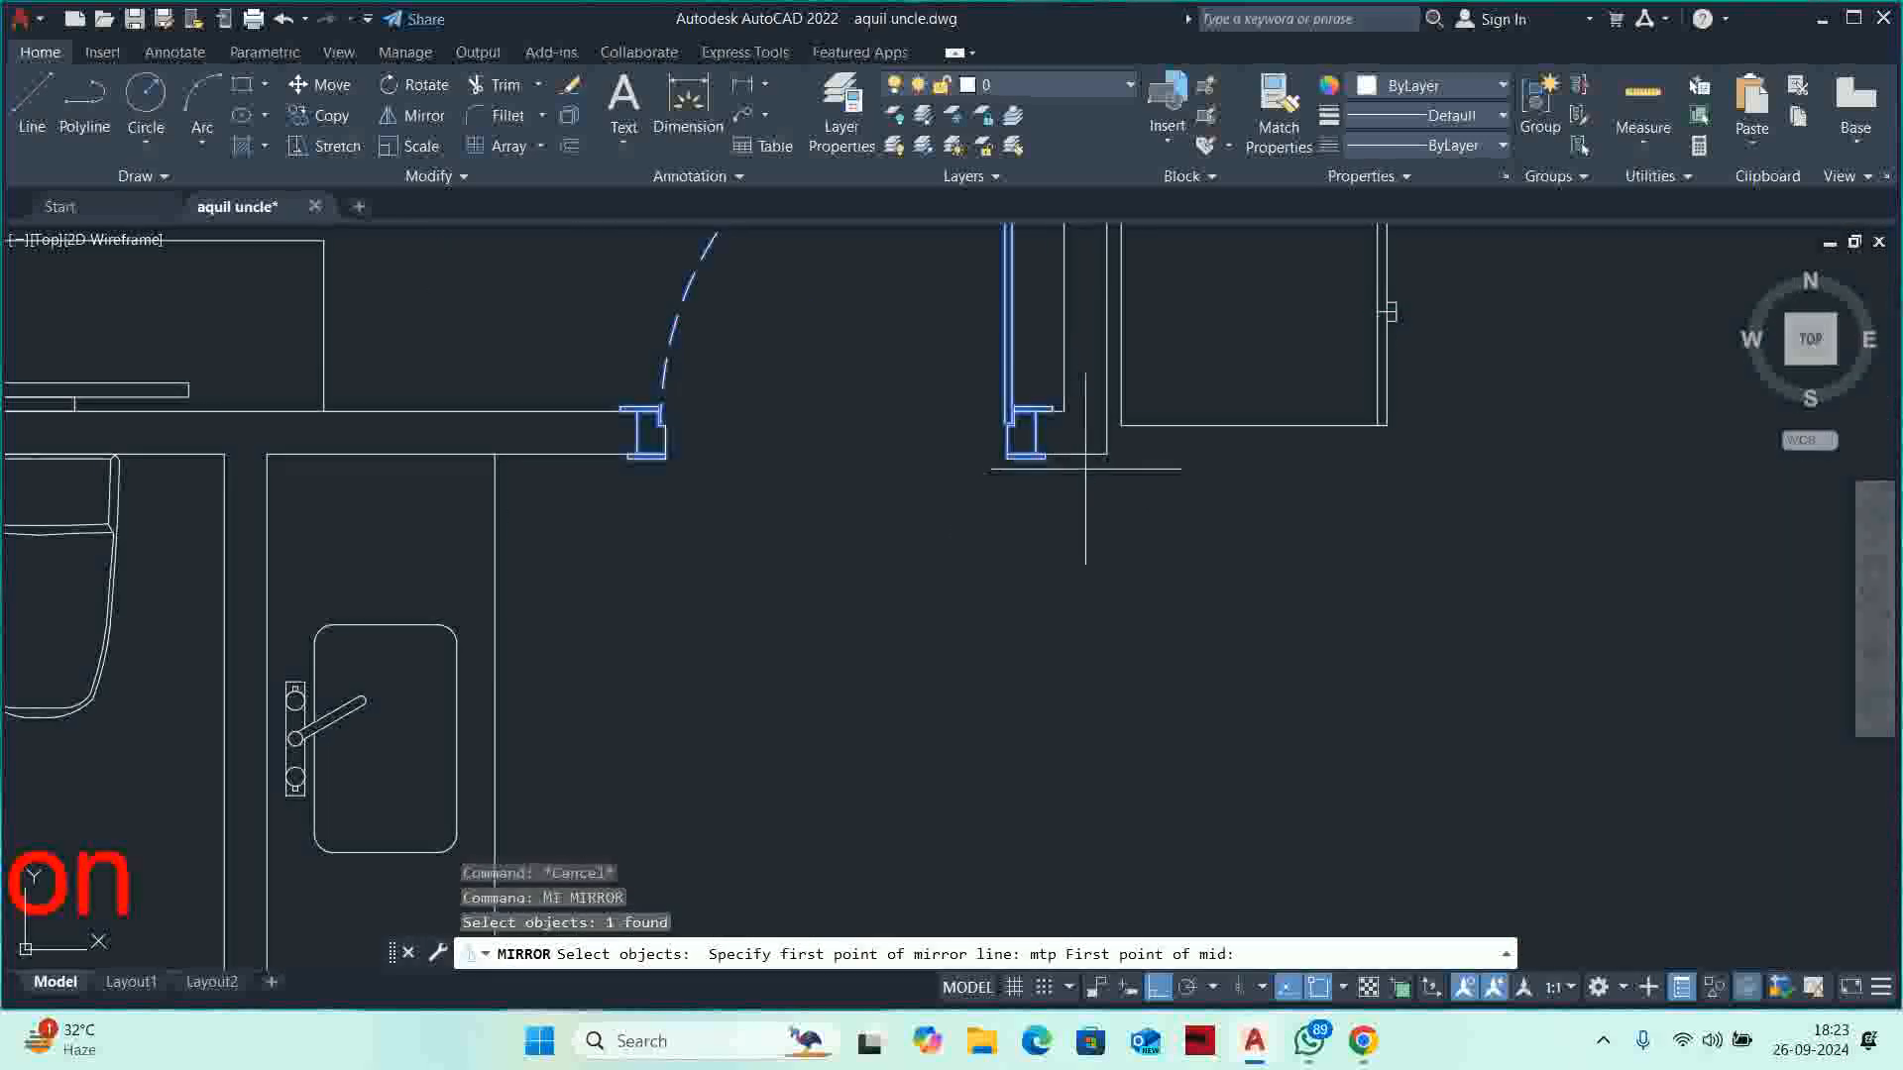
scroll(1107, 453, "down", 4)
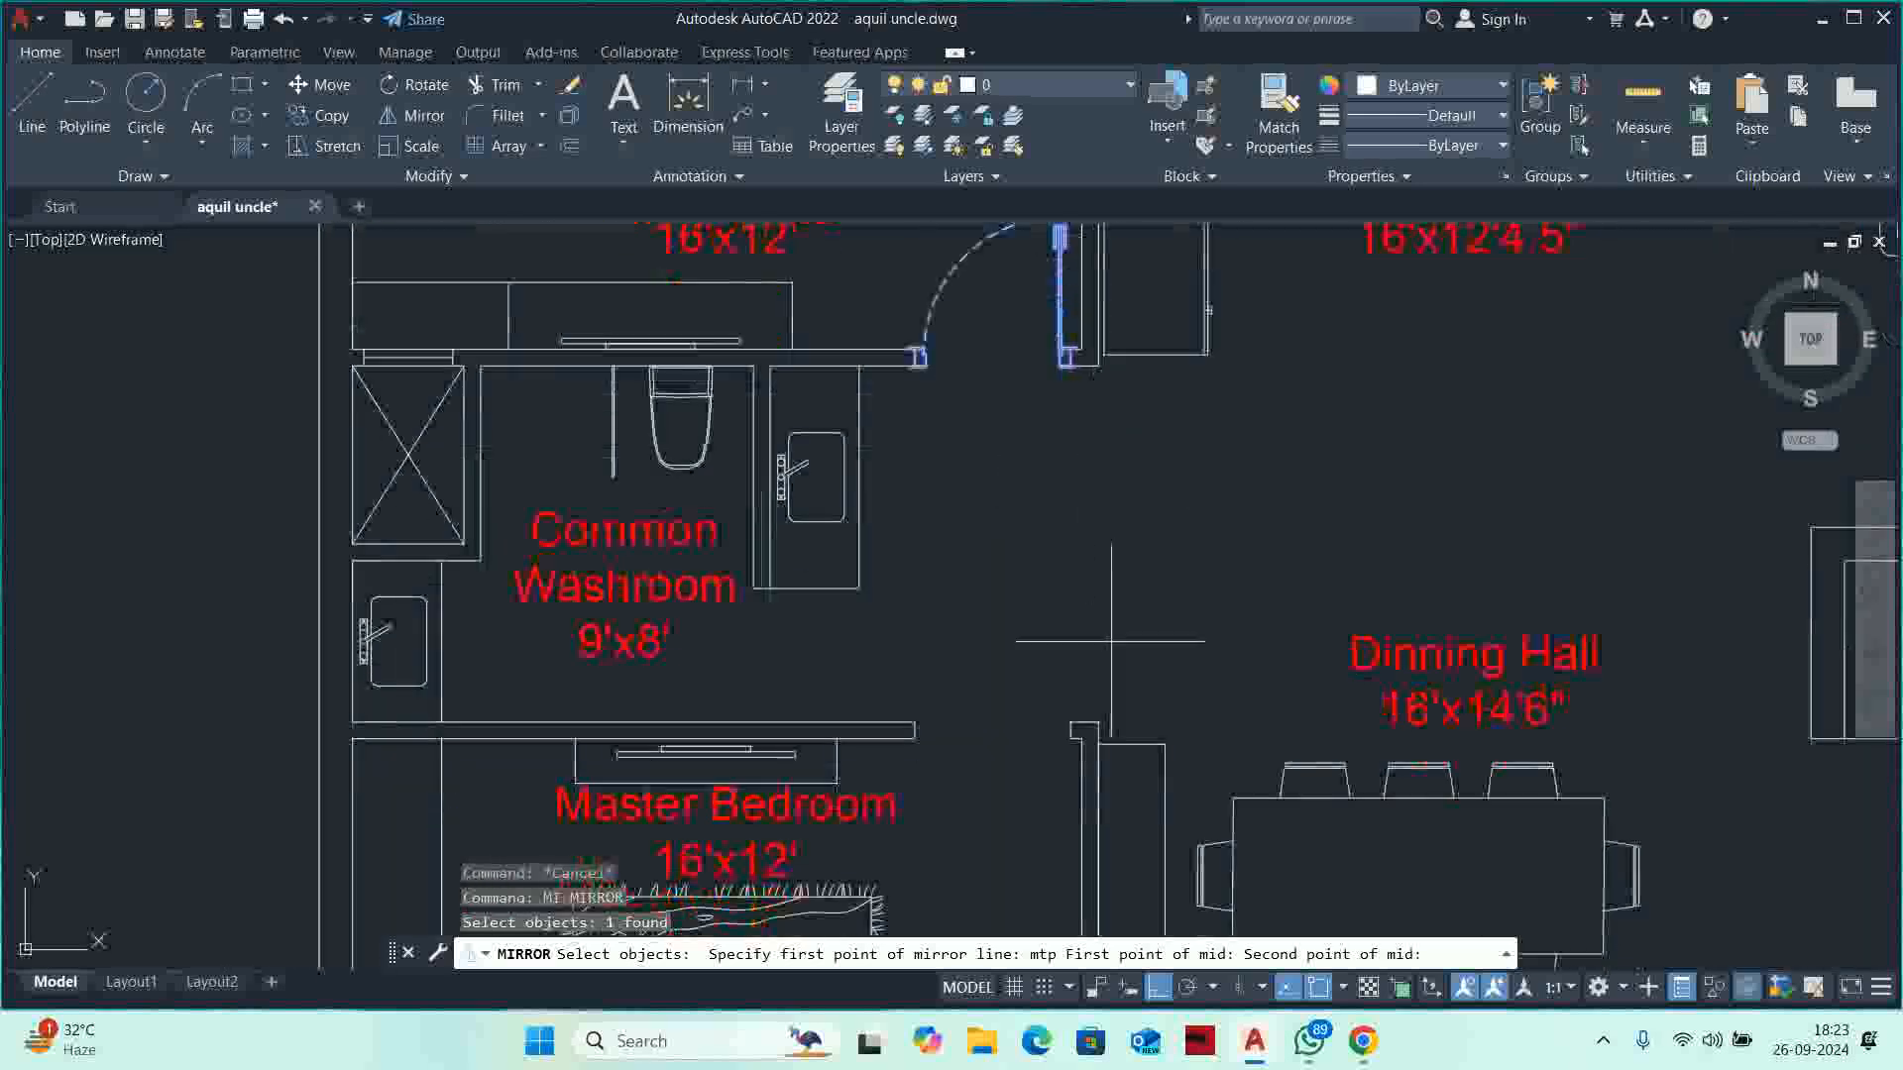
left_click(1100, 708)
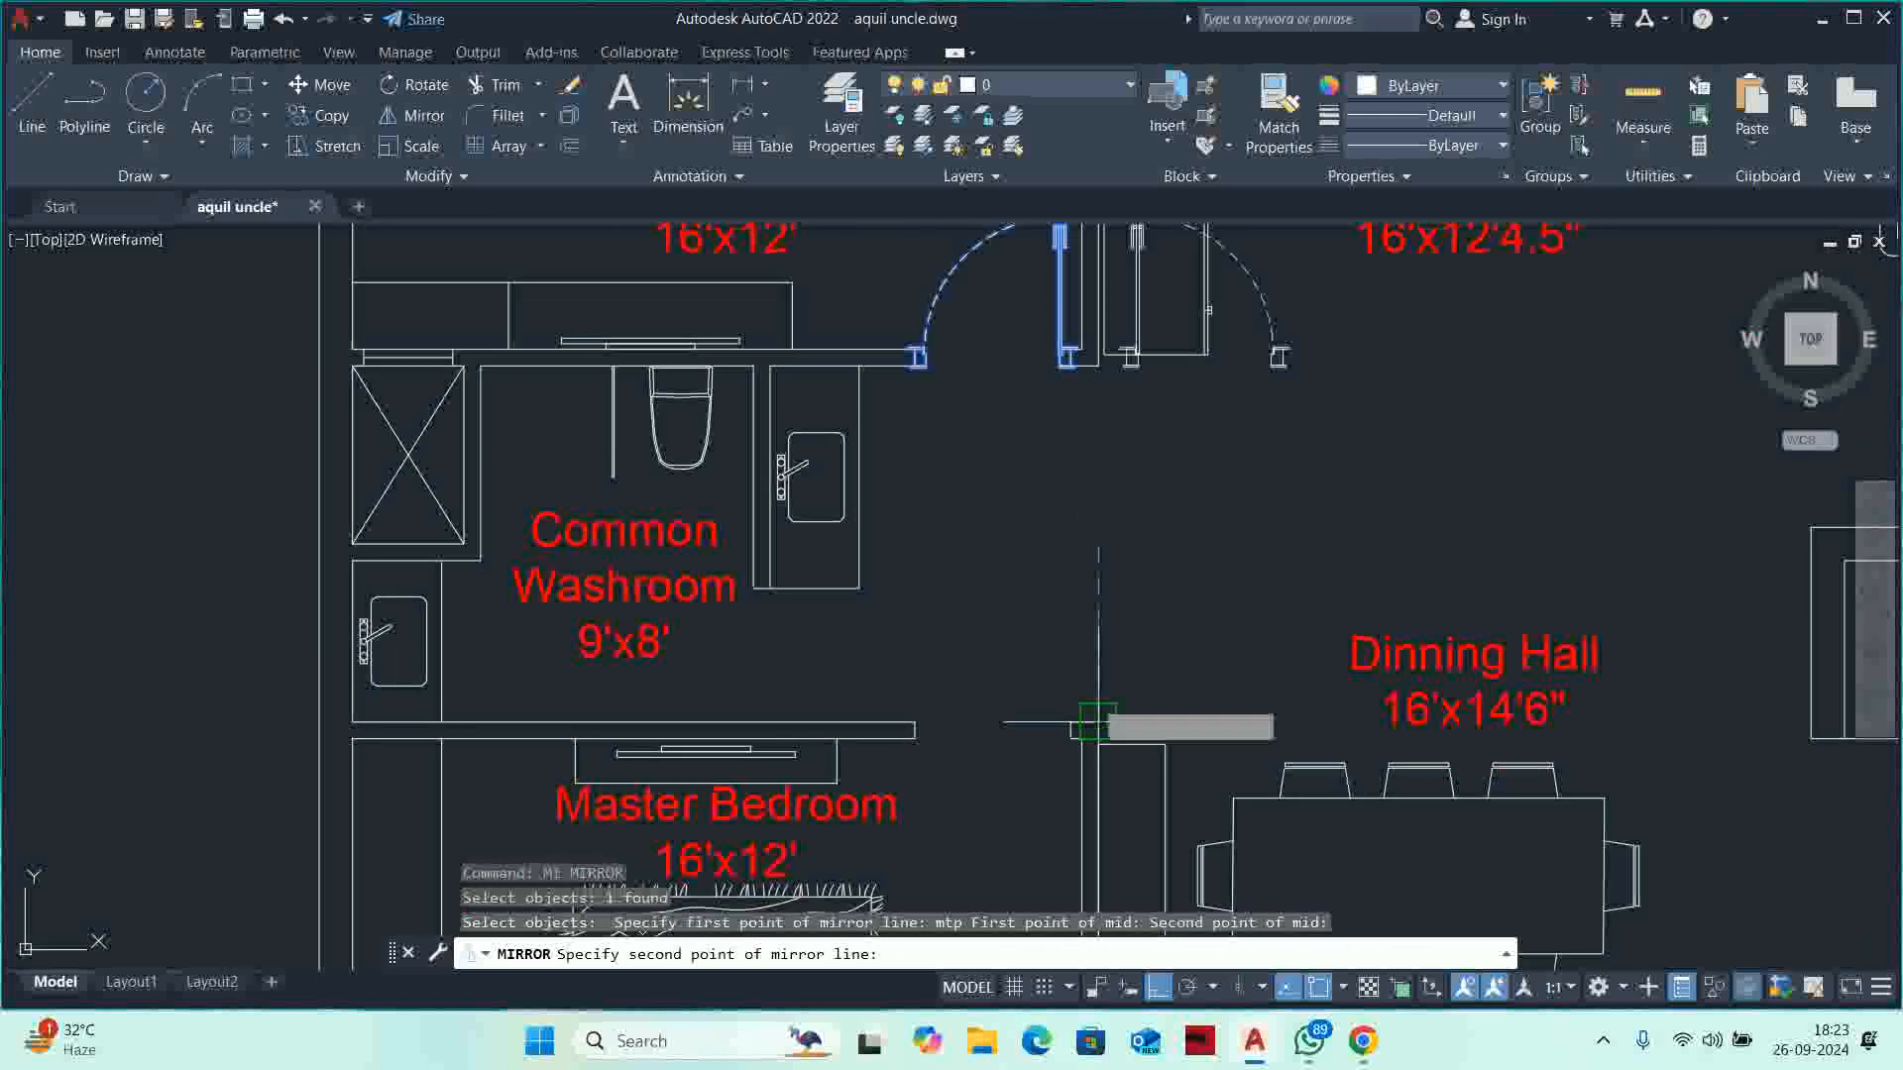
left_click(1263, 547)
key("Return")
key("Escape")
key("Escape")
scroll(1239, 557, "down", 2)
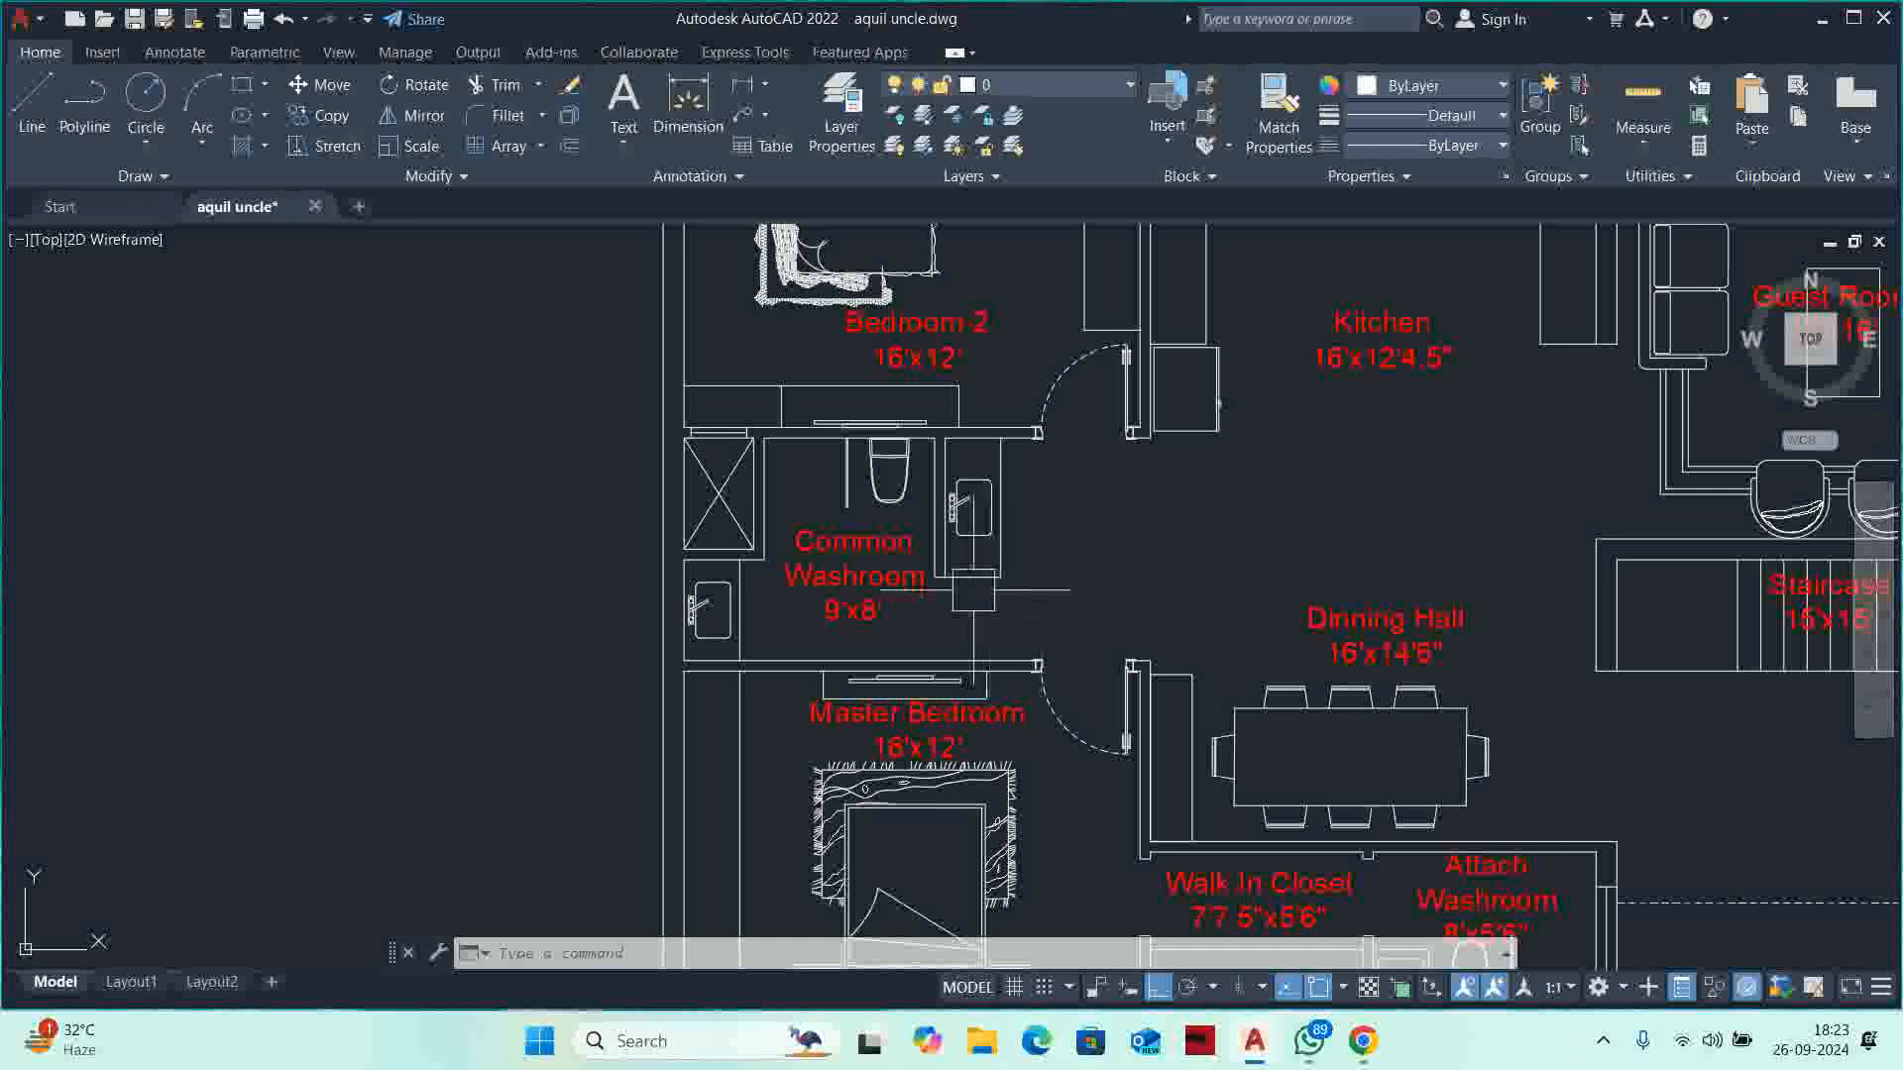
Measure the distances in and around the Common Washroom with the Quick measure tool.
left_click(1642, 99)
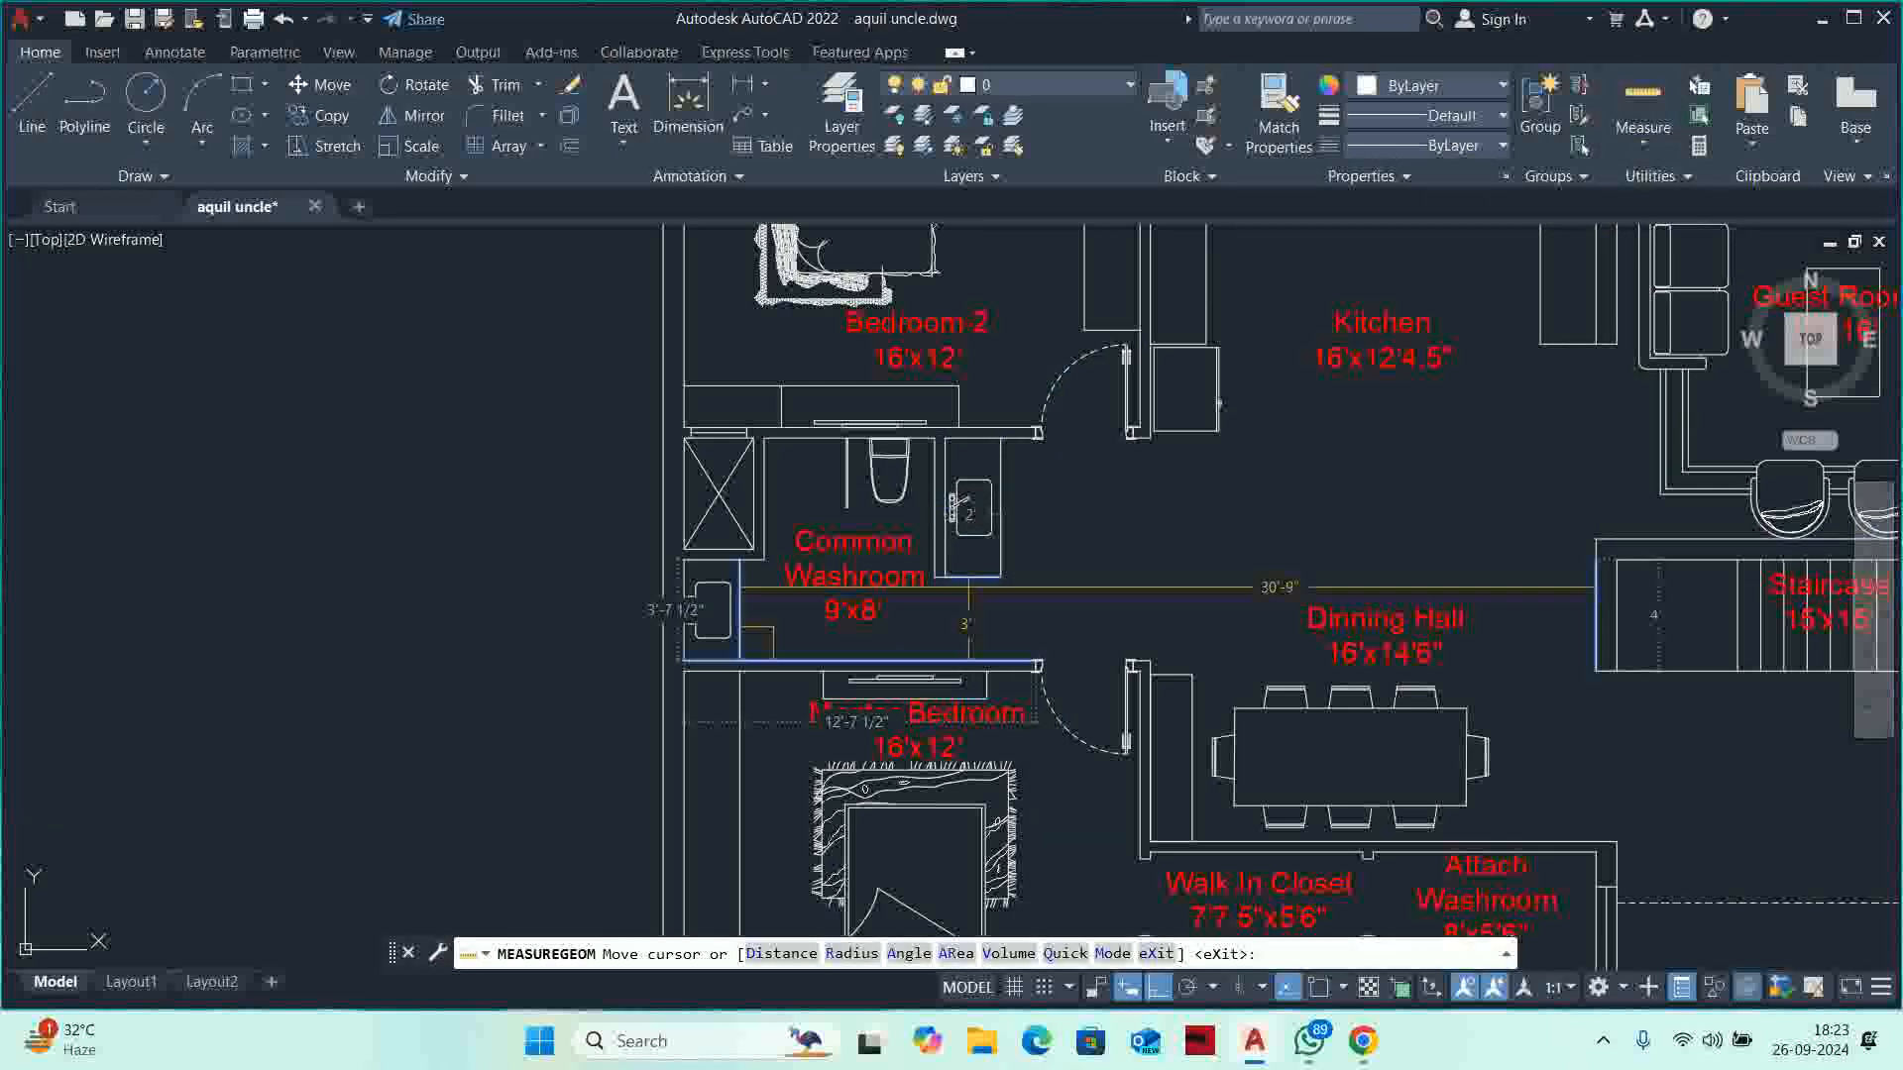
scroll(942, 611, "up", 2)
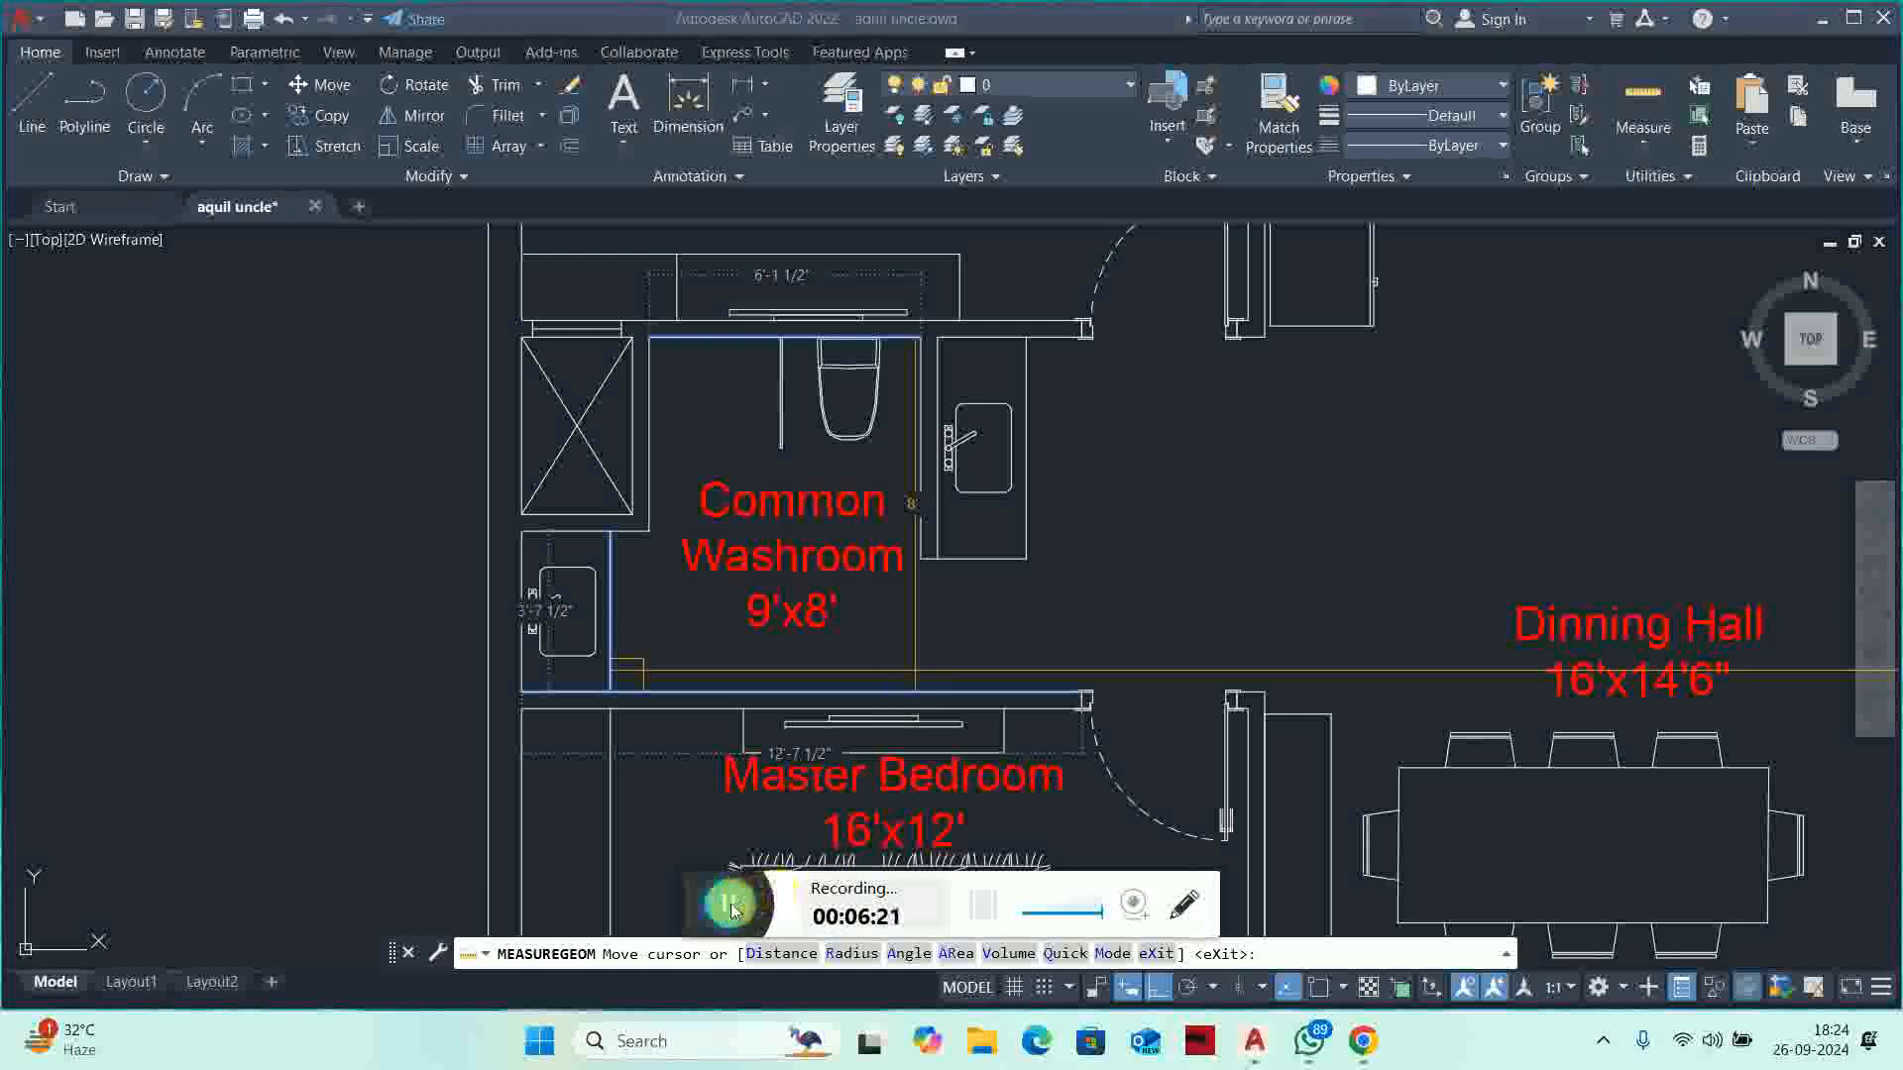
key("Escape")
key("Escape")
key("Escape")
Measure the gap between the staircase's lower edge and the Attach Washroom's upper wall with the Quick measure tool.
scroll(594, 872, "down", 5)
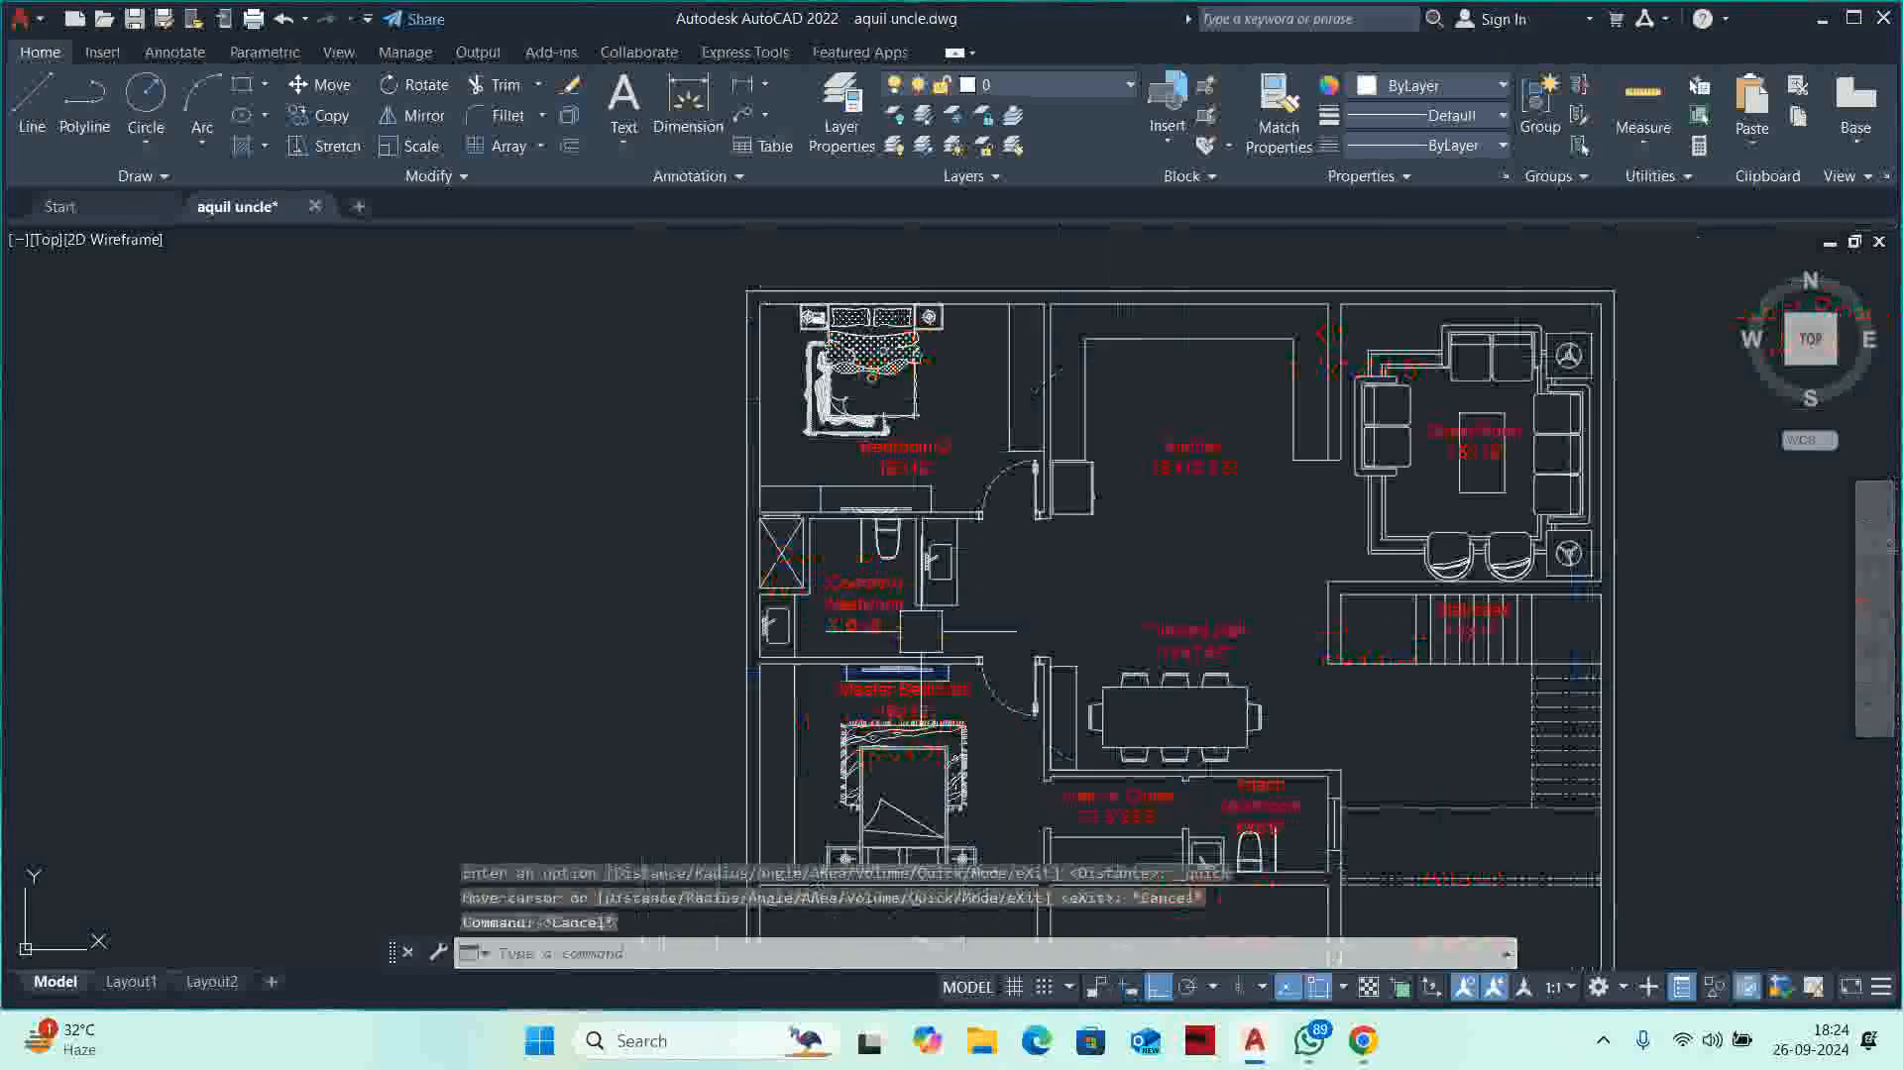
scroll(594, 872, "up", 3)
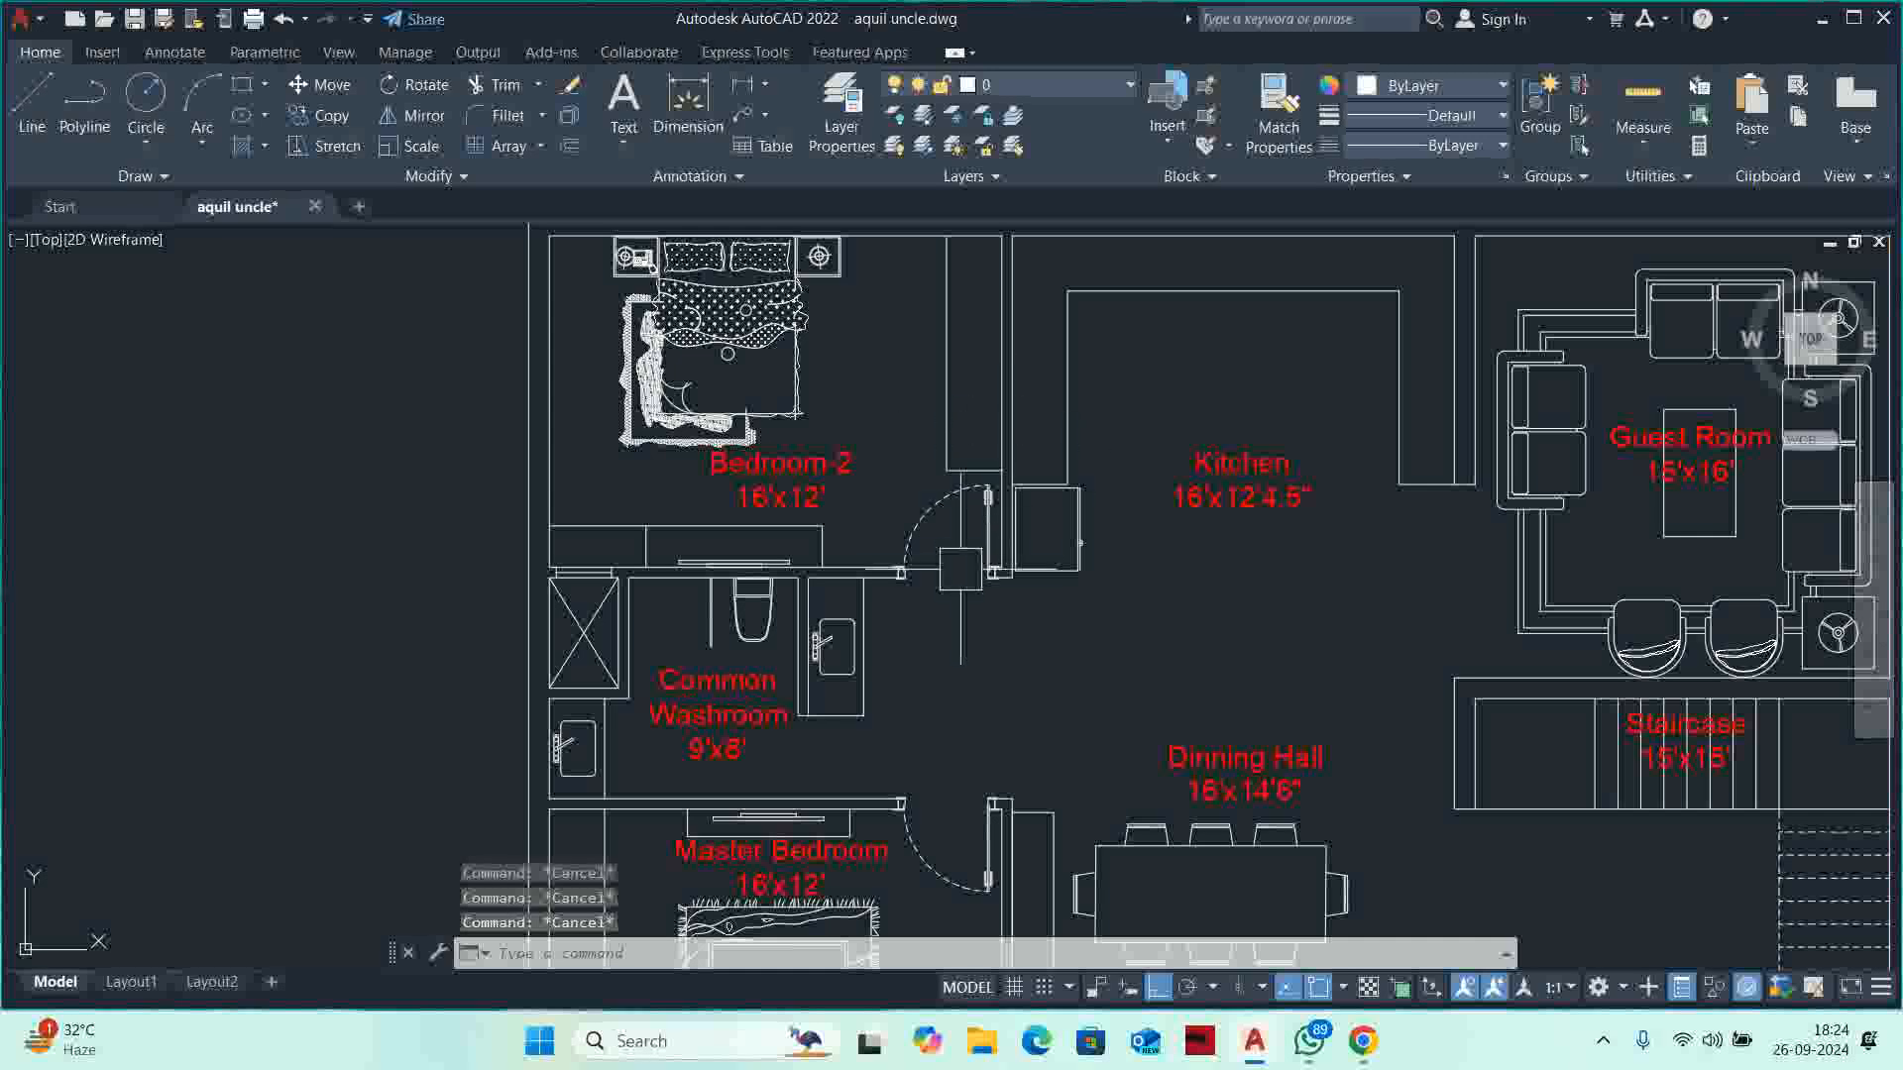
scroll(961, 570, "down", 3)
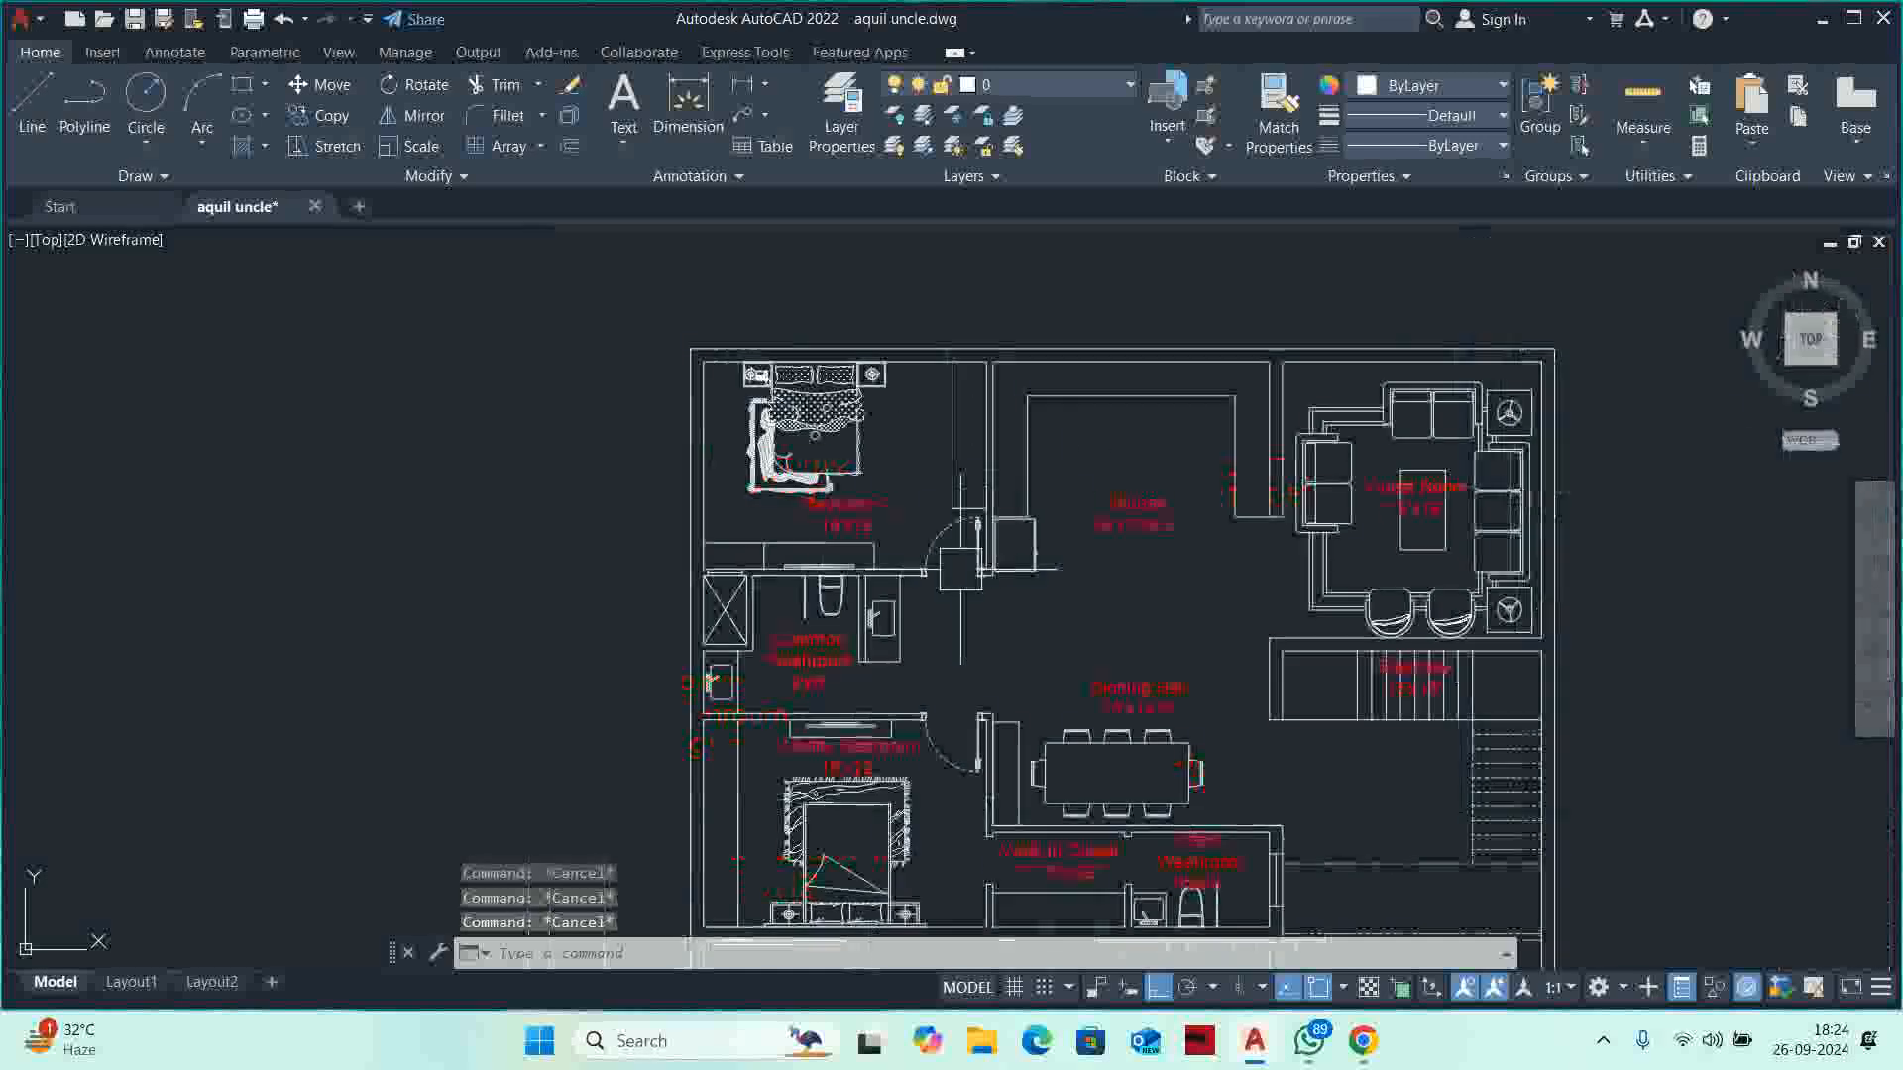
scroll(1259, 780, "up", 4)
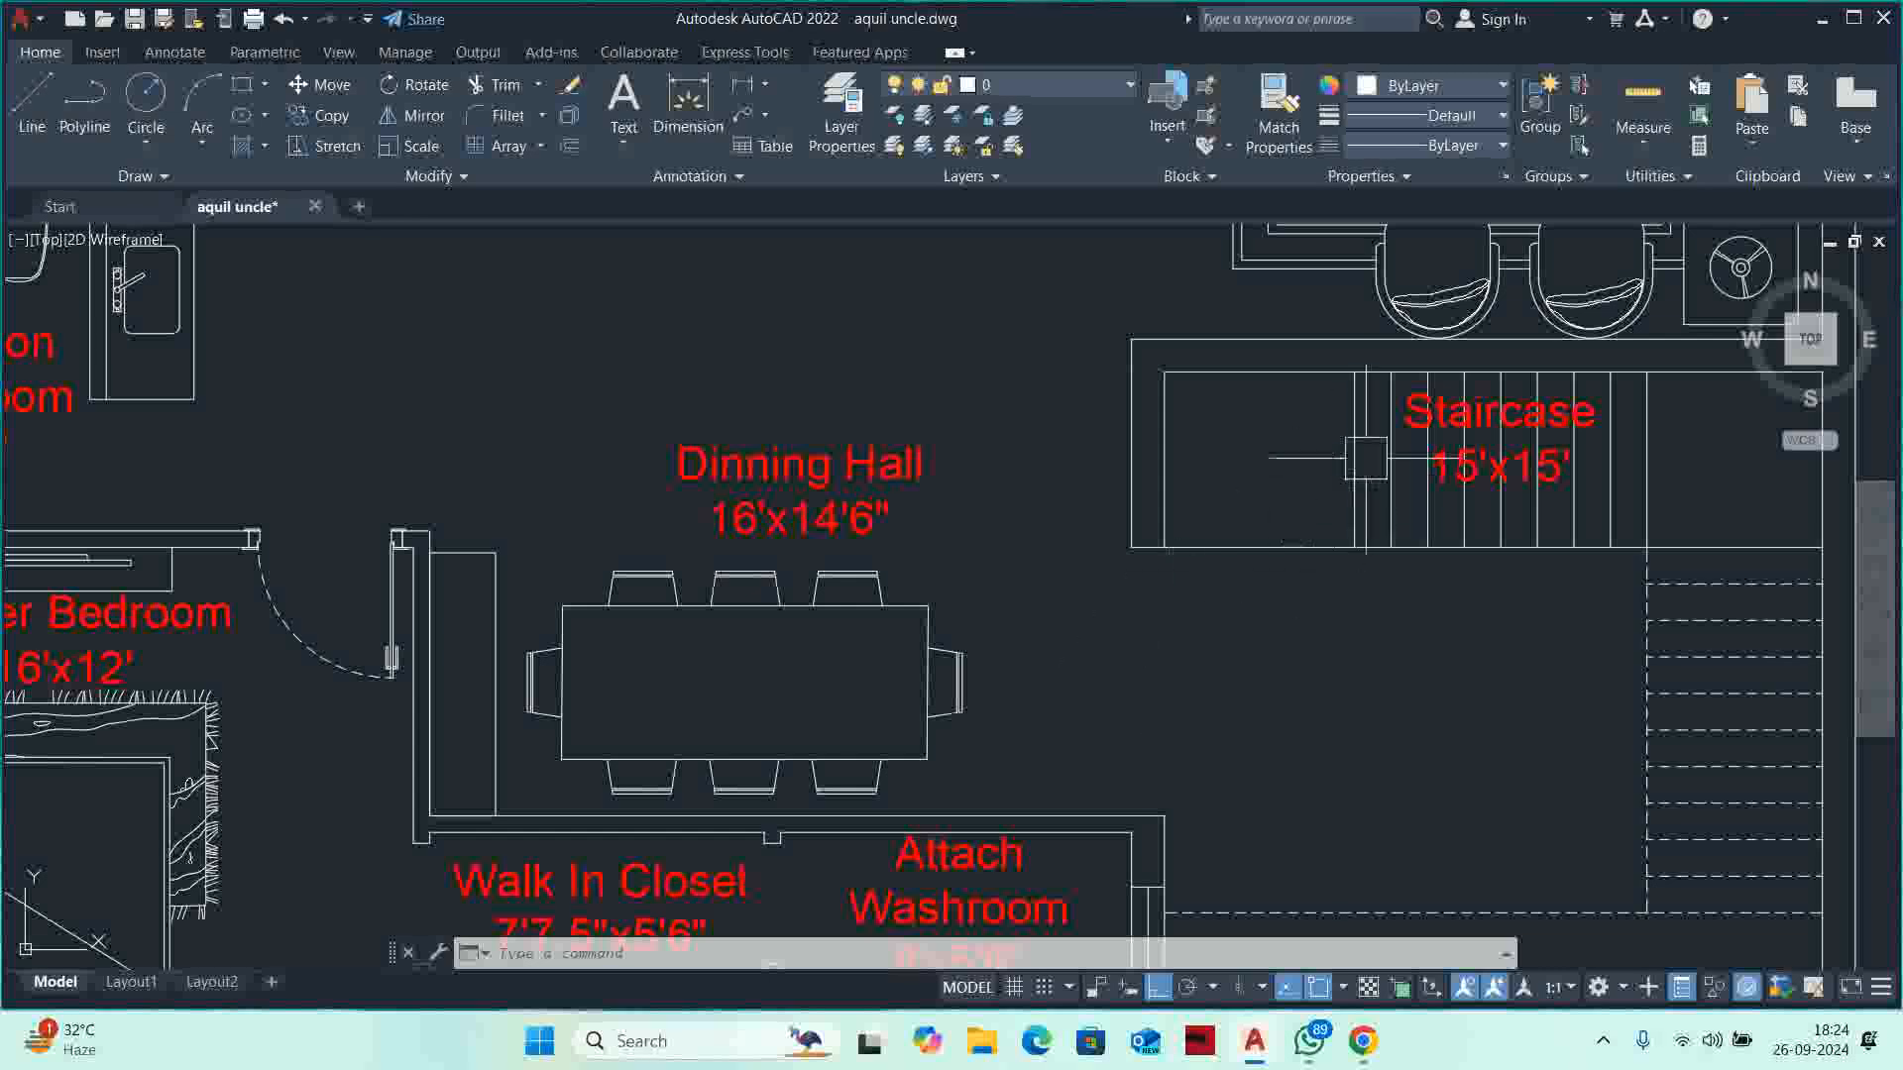
left_click(1643, 99)
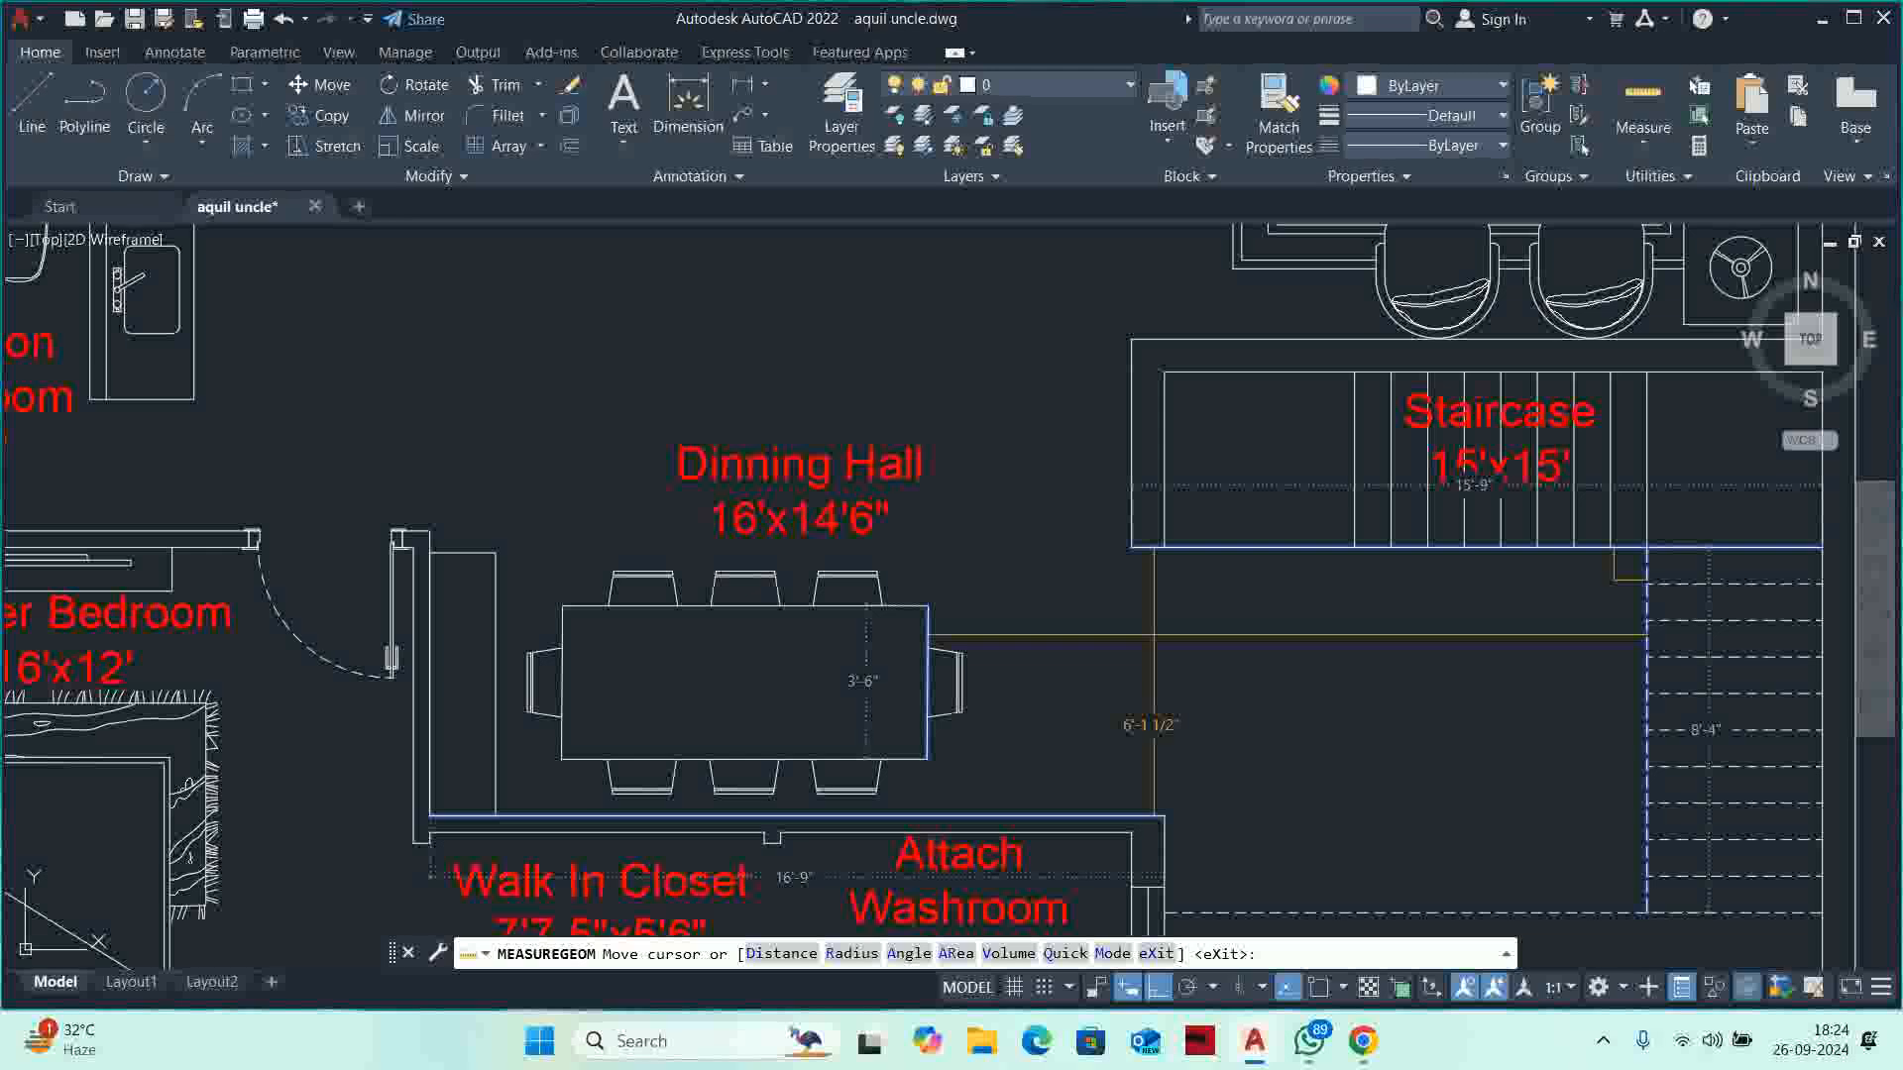
key("Escape")
key("Escape")
key("Escape")
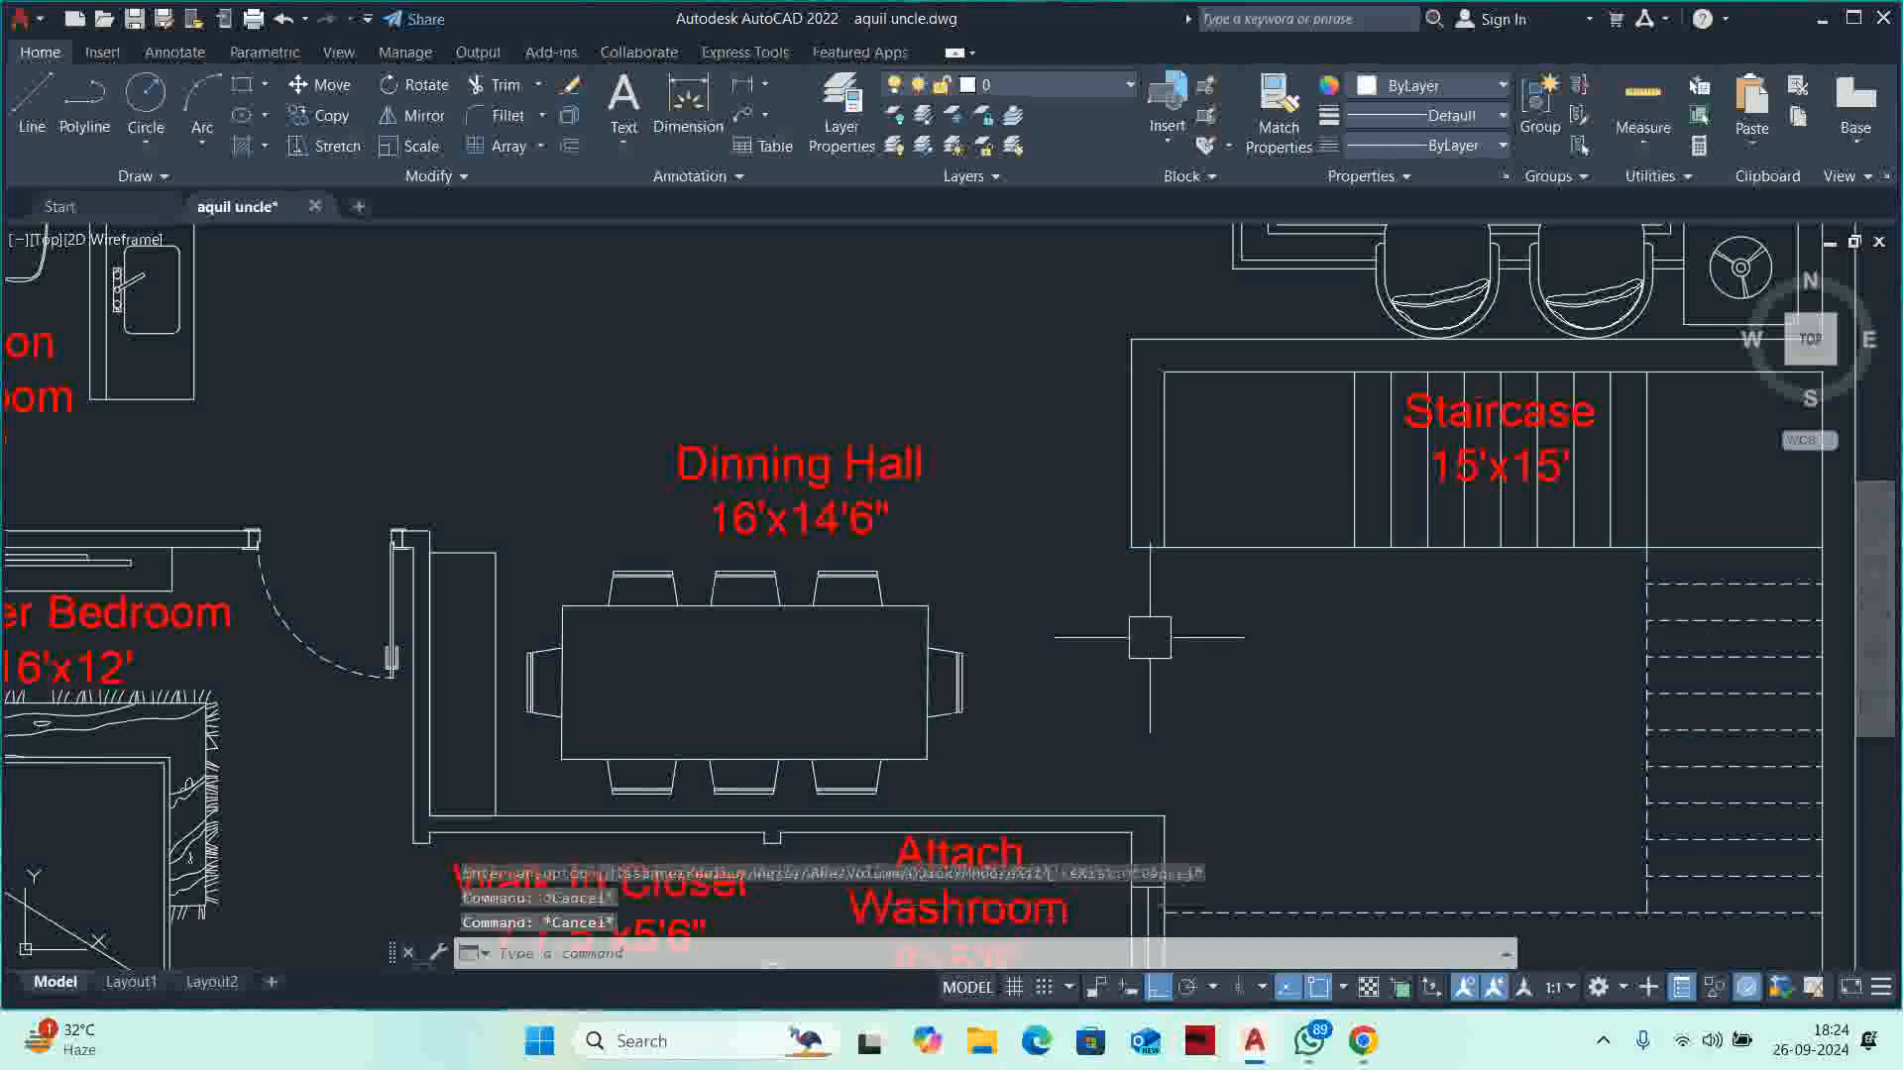
Offset the staircase's lower edge line downward by 1.5.
scroll(1140, 645, "down", 2)
type("o")
key("Return")
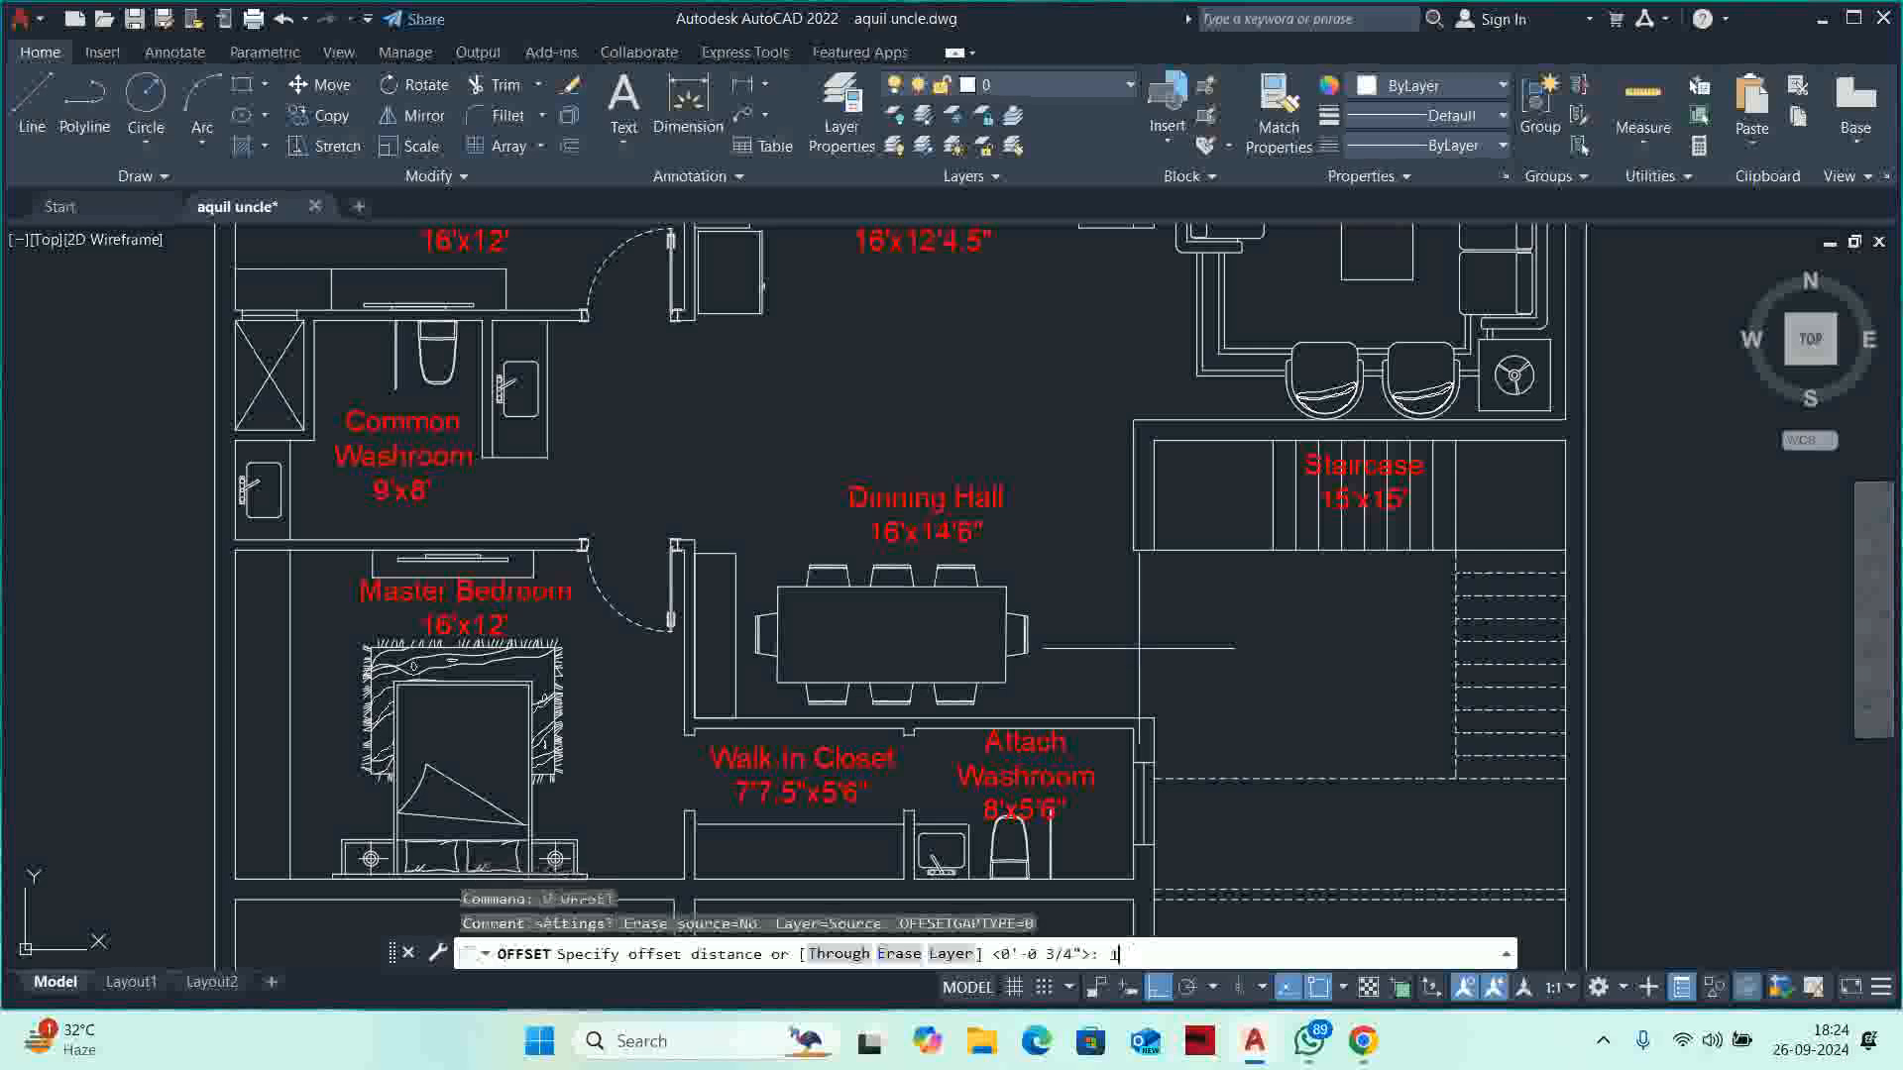
type("1")
scroll(1150, 565, "up", 2)
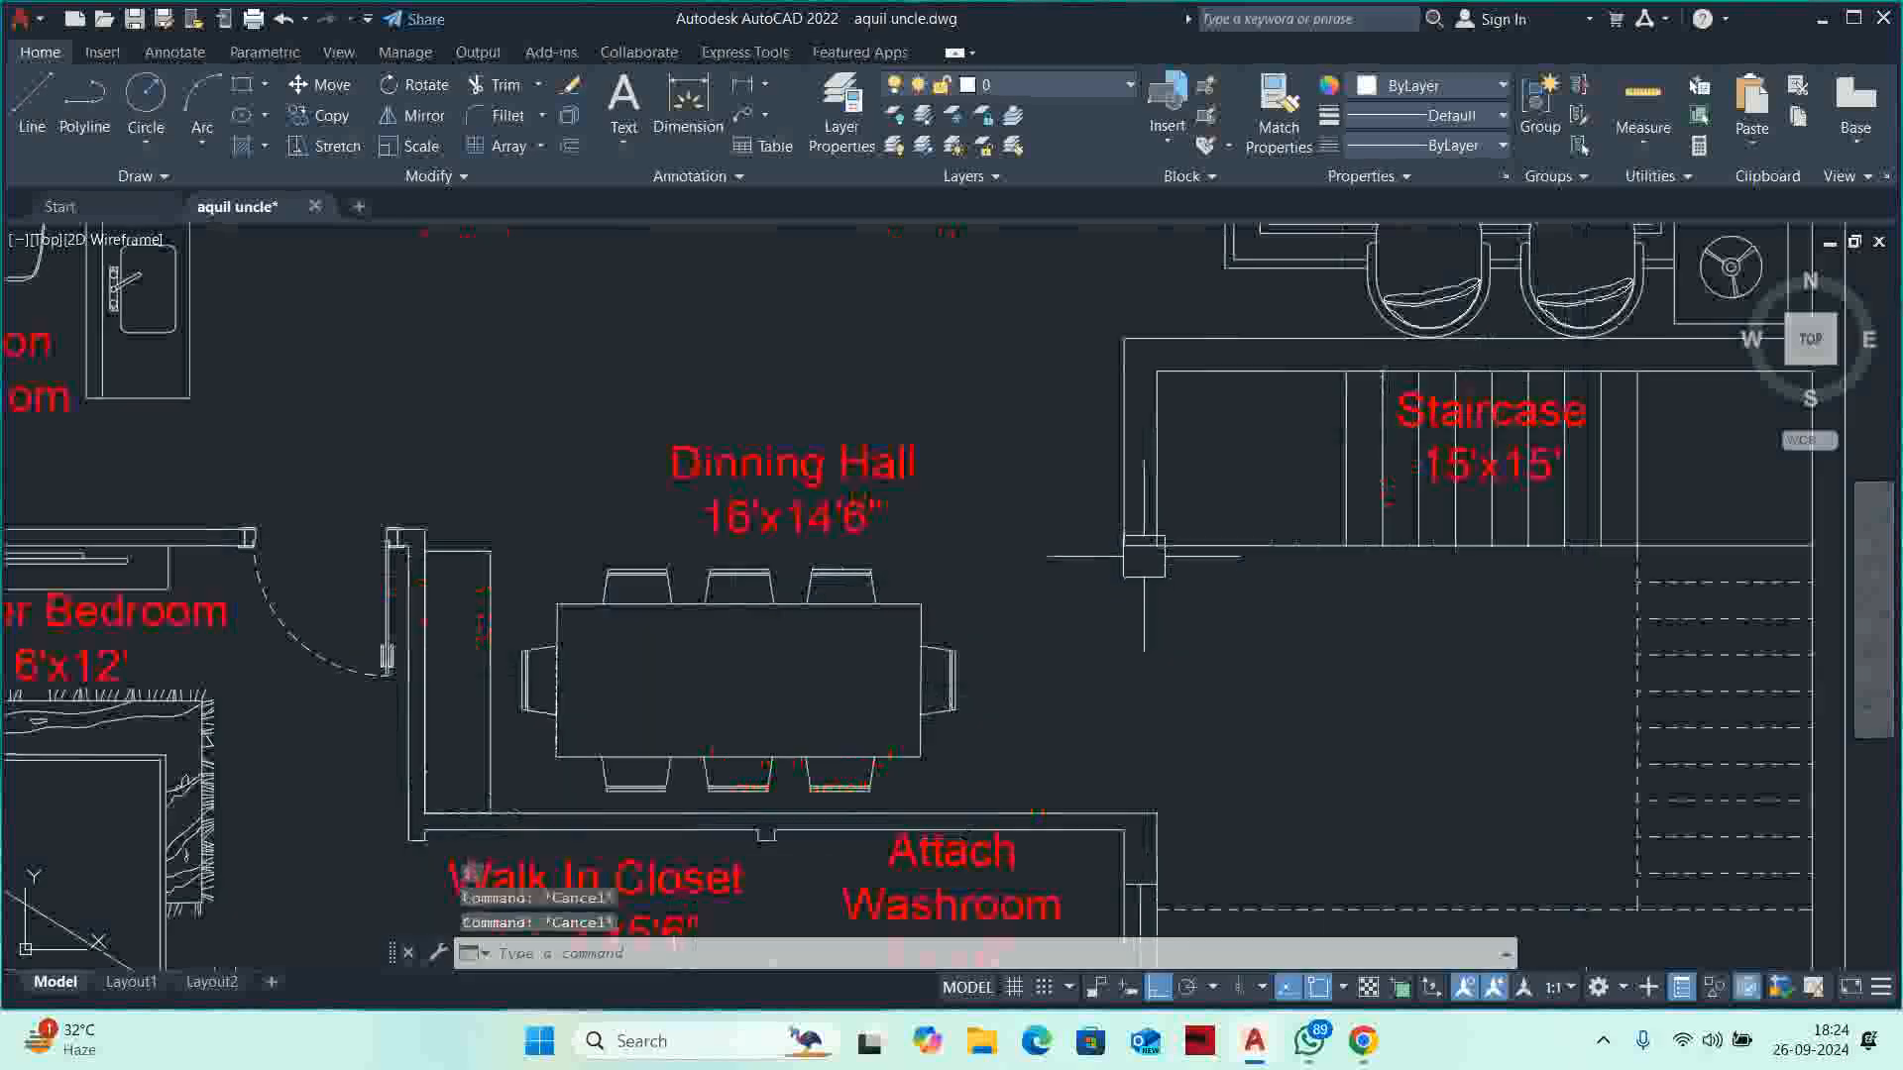
type(".5")
key("Return")
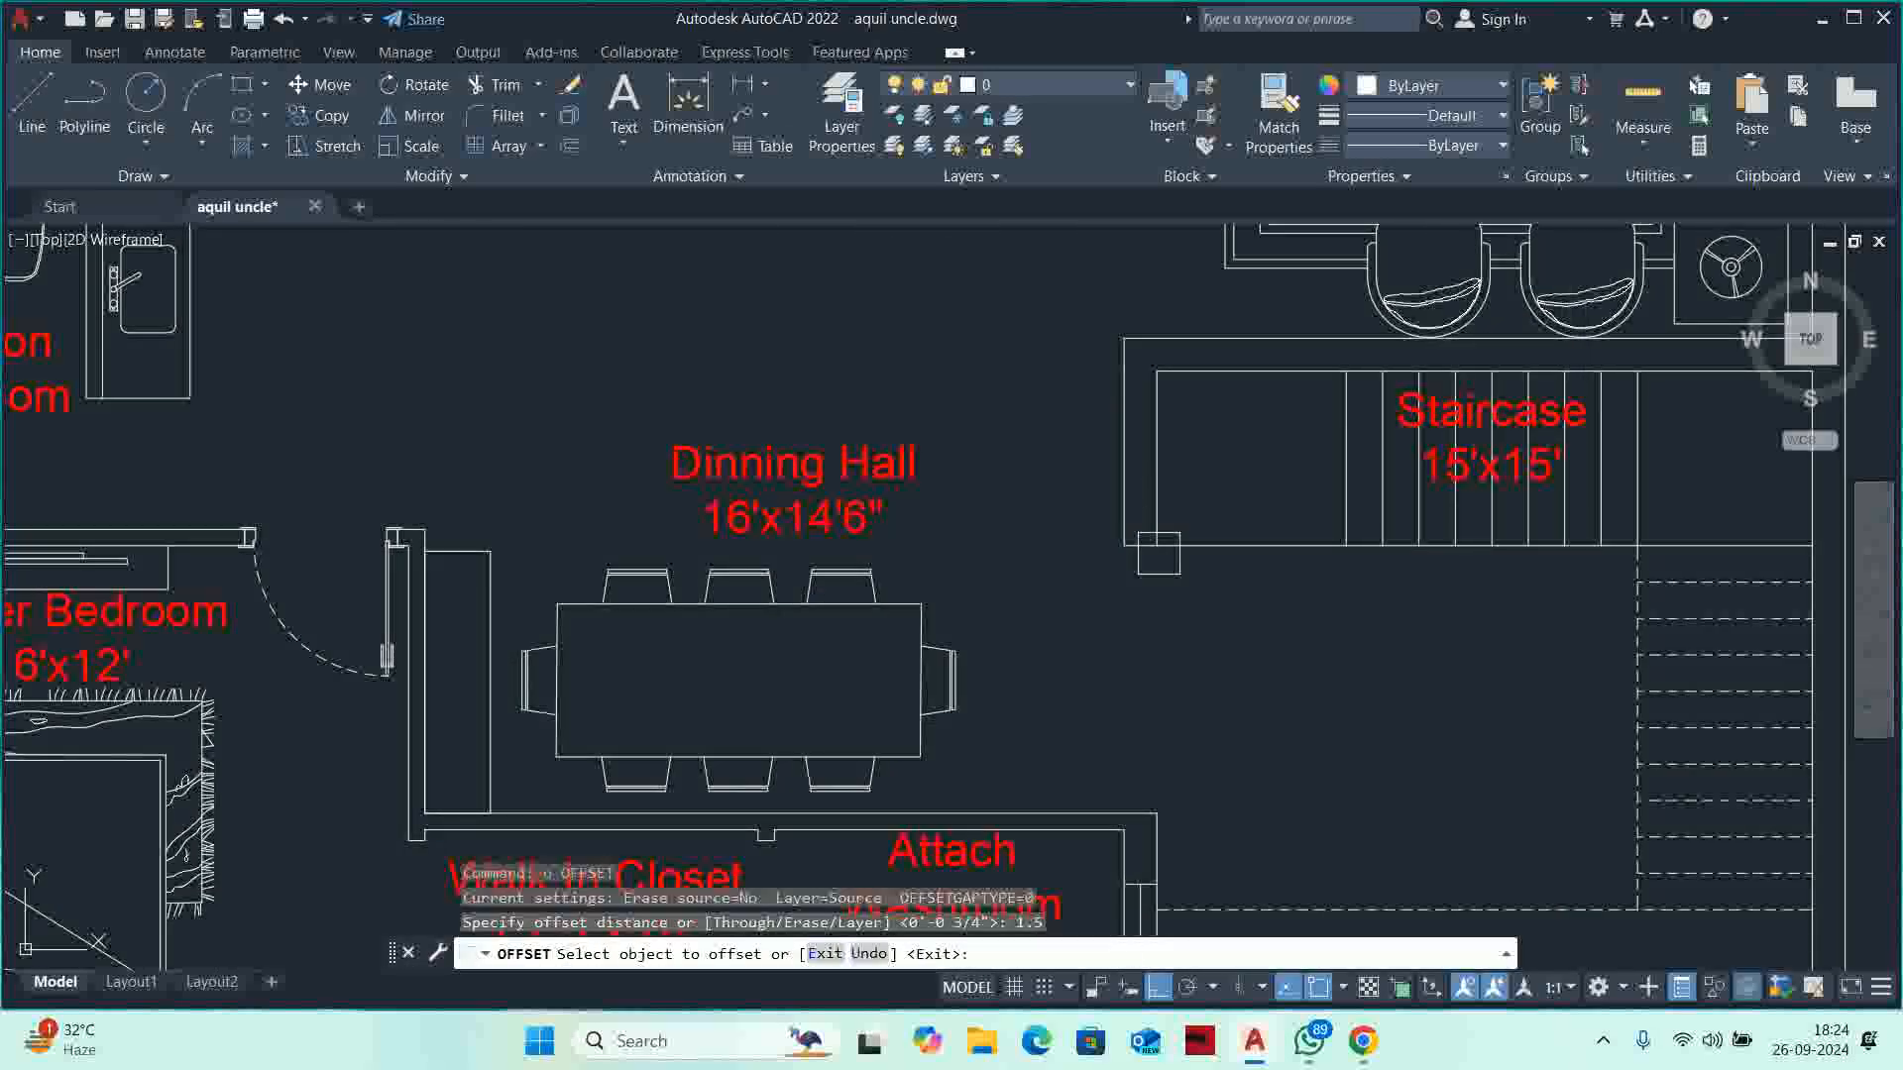
scroll(1144, 576, "up", 3)
left_click(1132, 573)
left_click(1134, 598)
key("Escape")
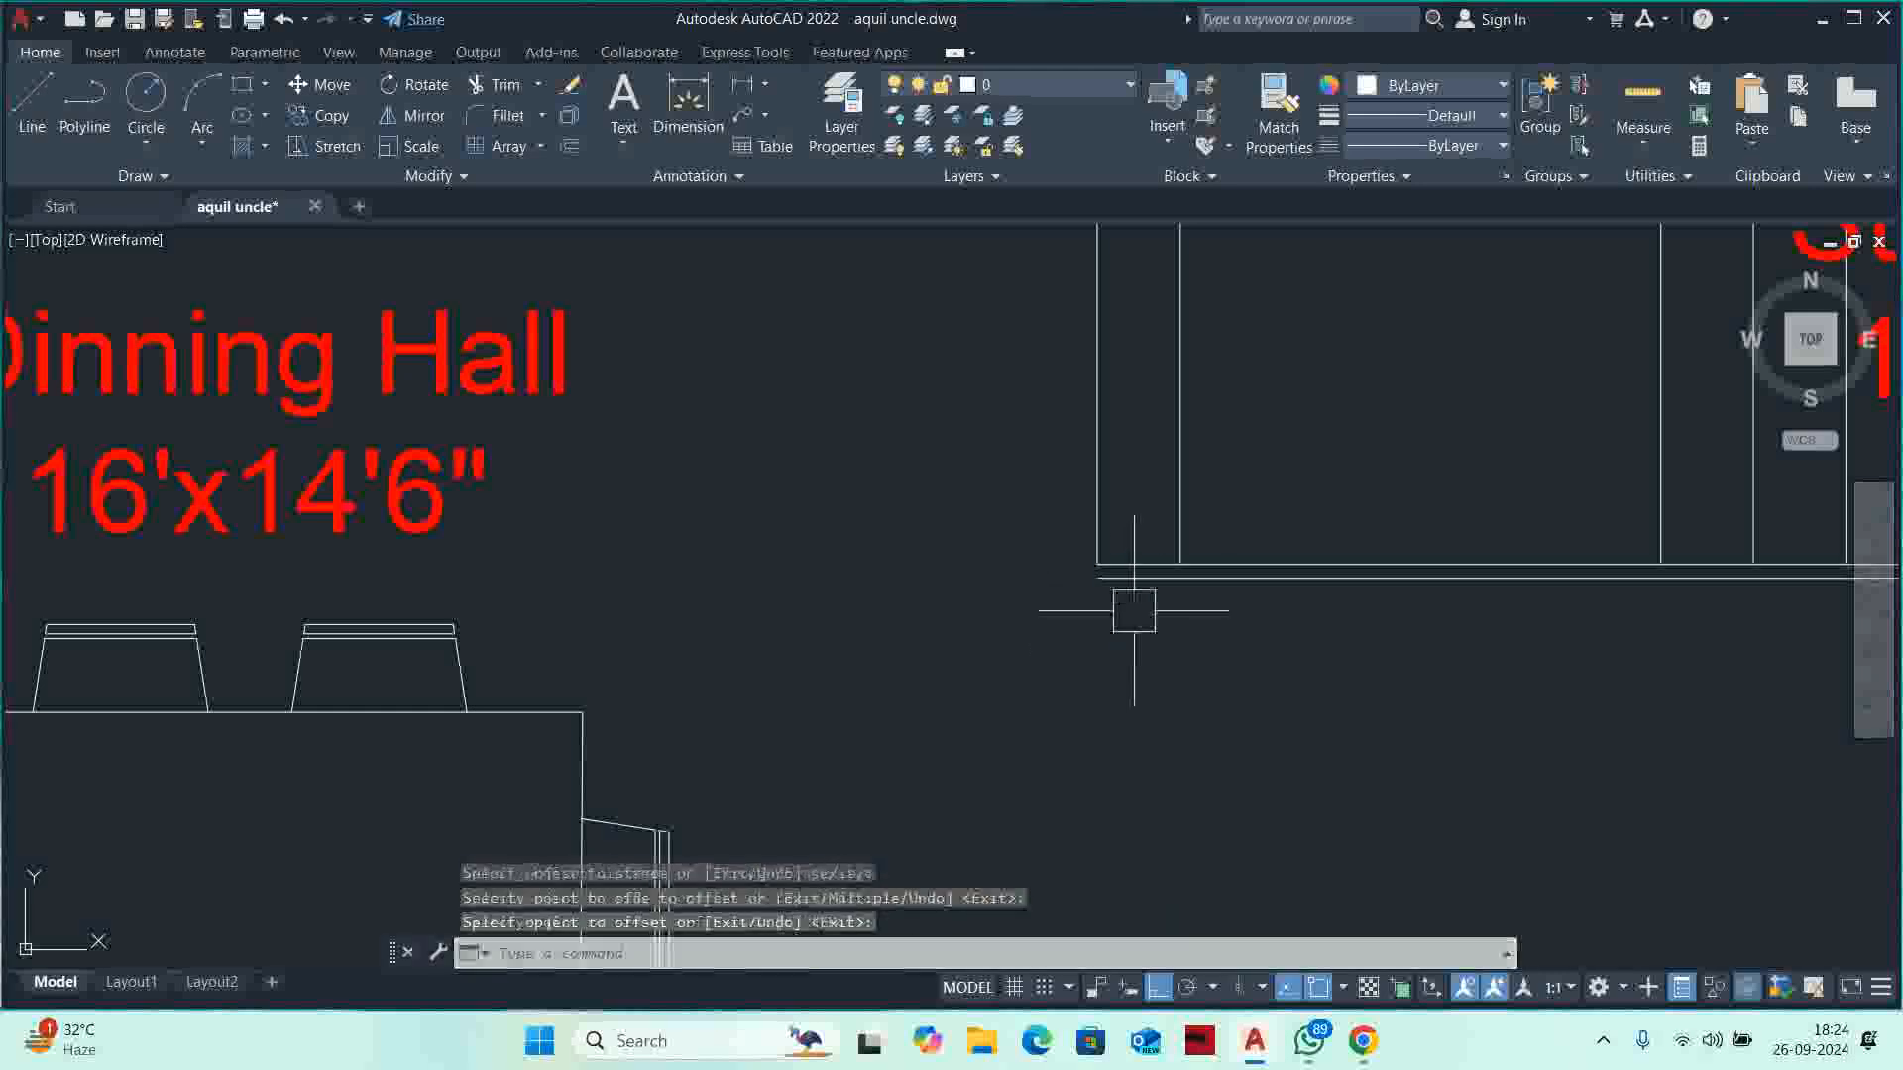
key("Escape")
key("Escape")
Extend the staircase's left wall lines to the offset line and trim the old edge segment between them.
type("ex")
key("Return")
left_click(1115, 548)
left_click(1007, 480)
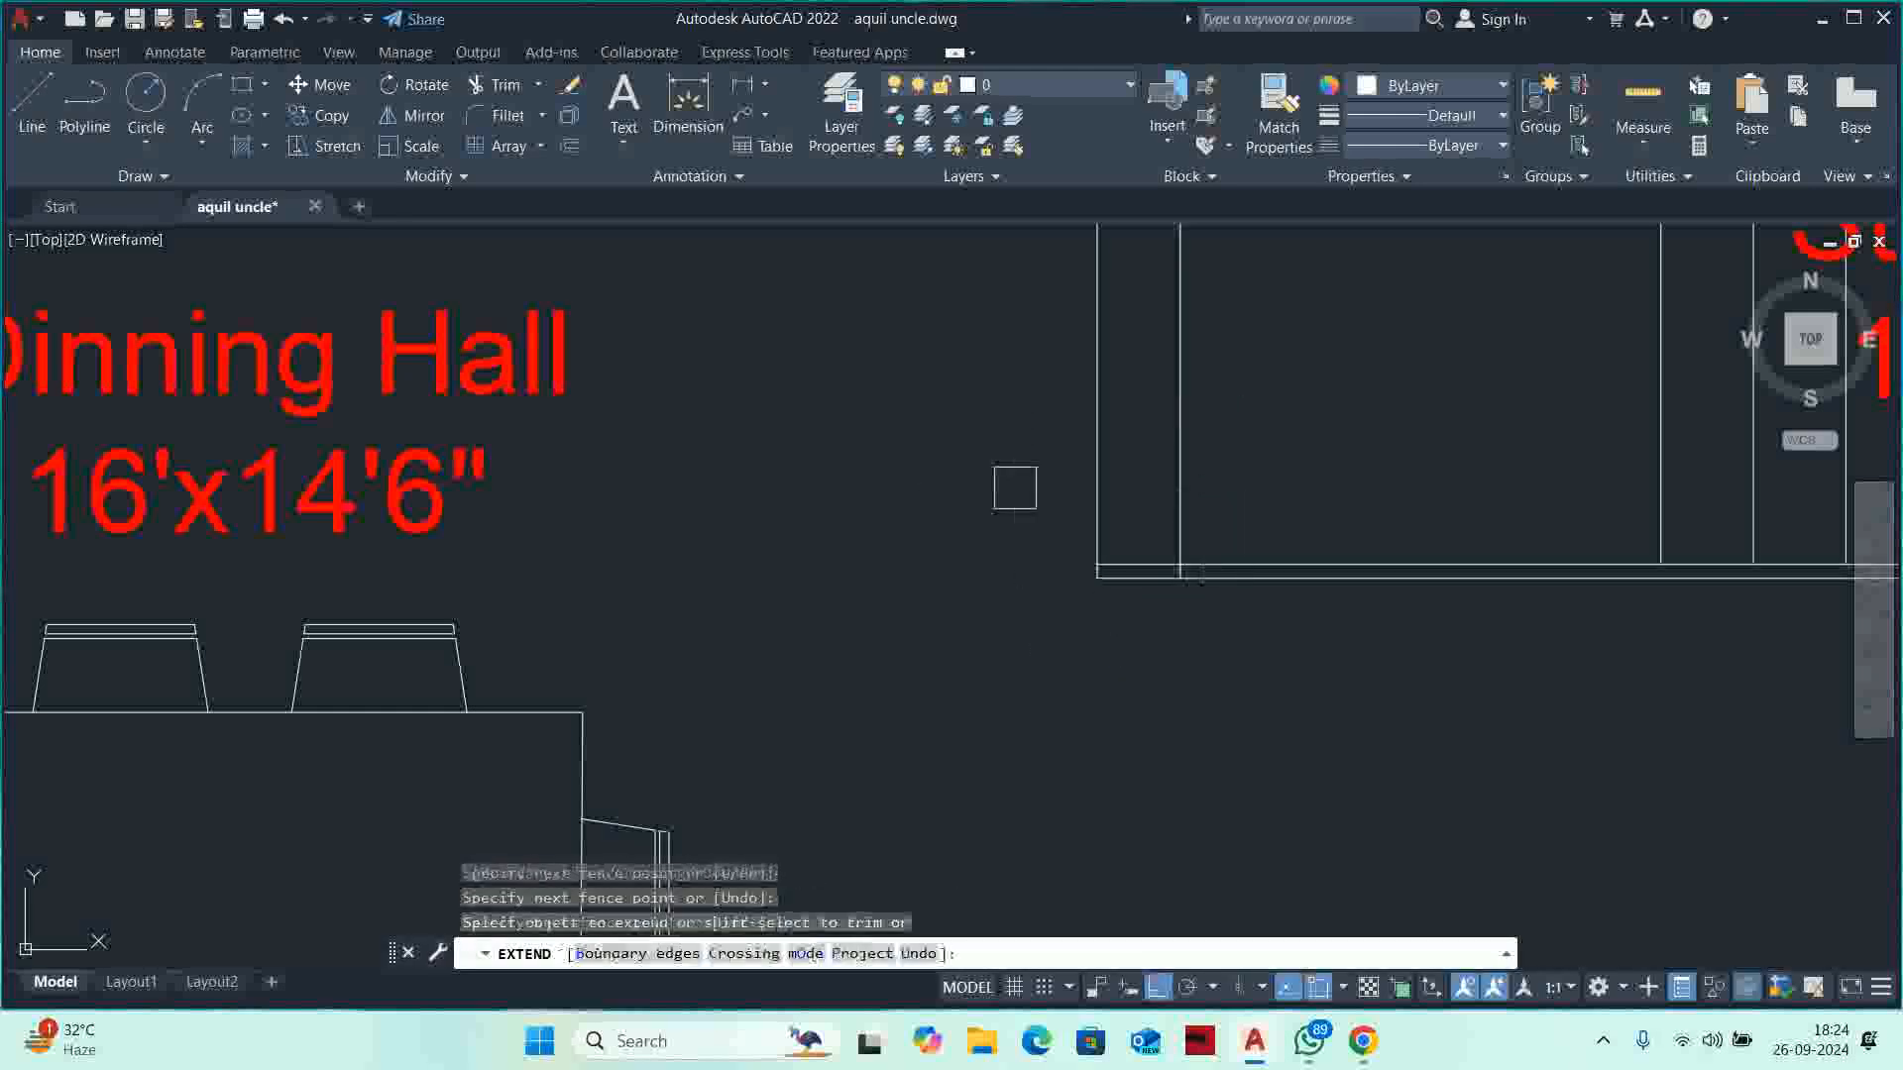
left_click(1169, 551)
scroll(1264, 590, "up", 2)
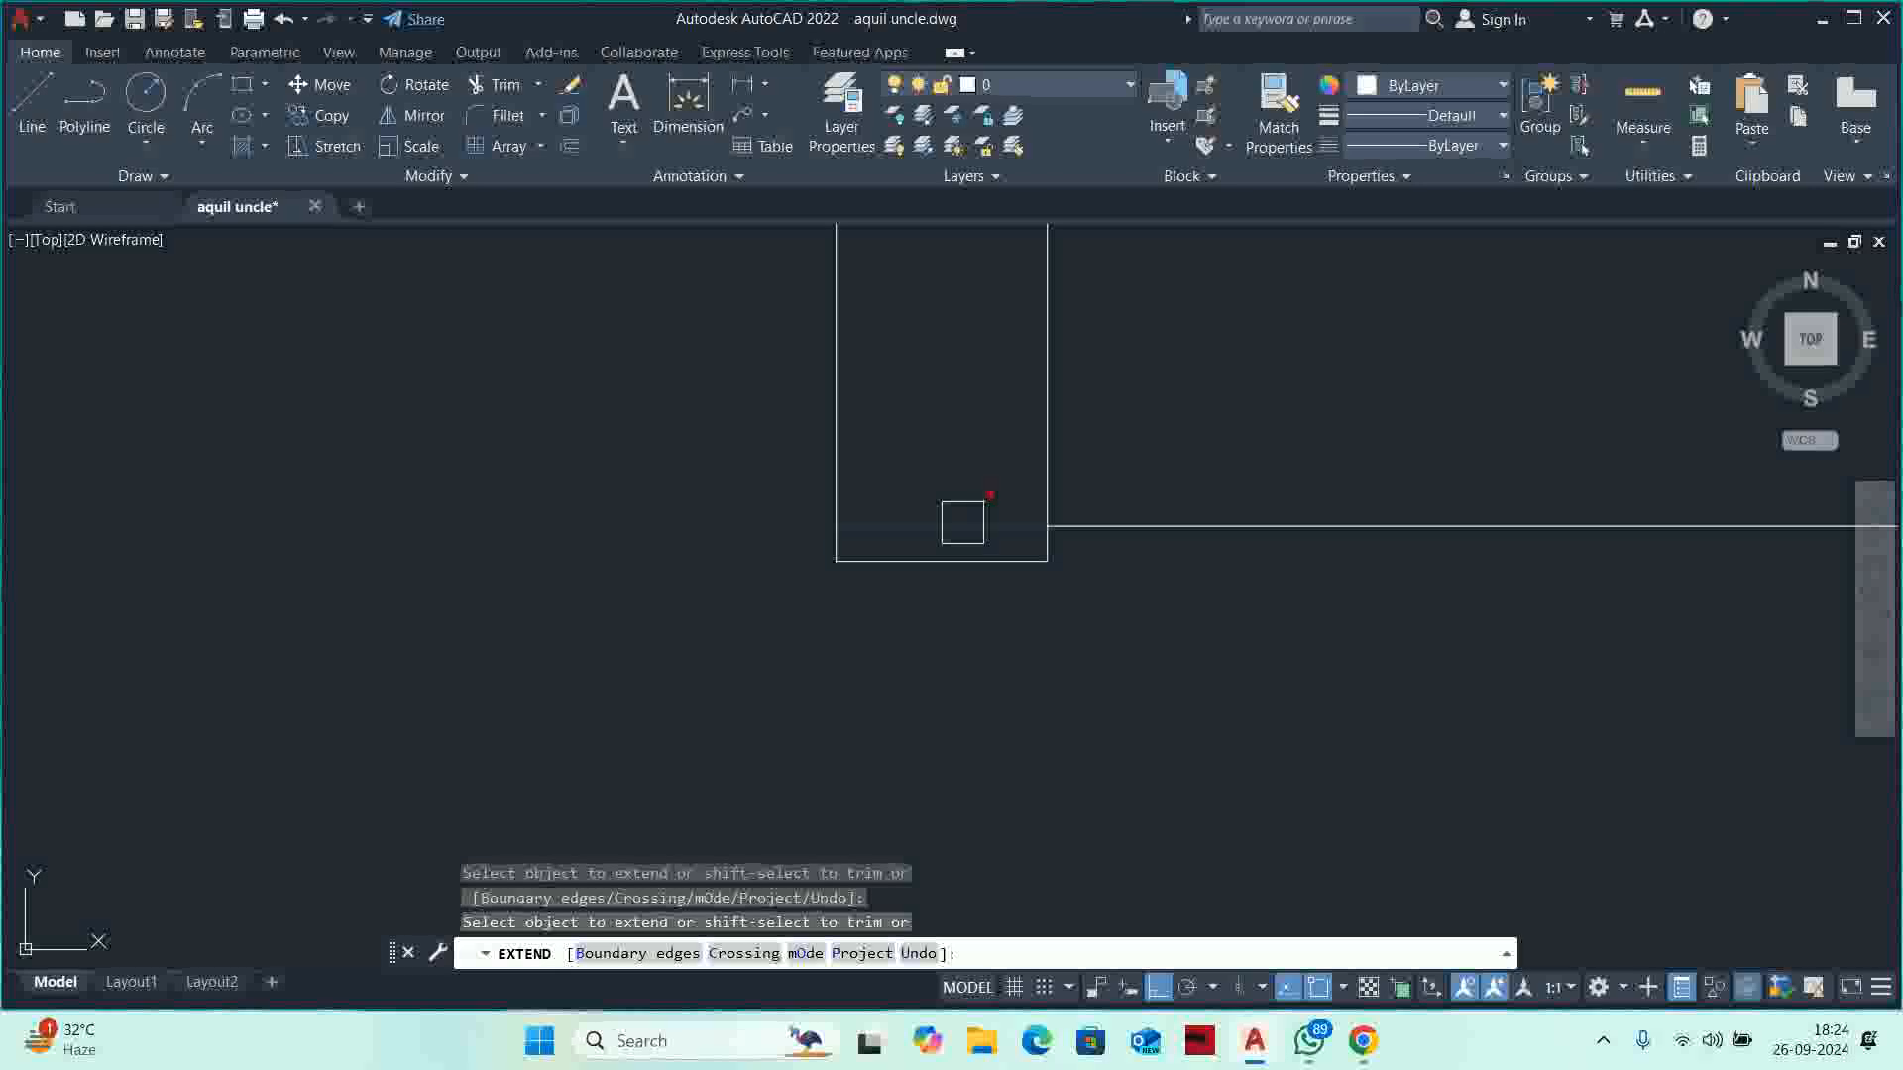
left_click(961, 522, "shift")
scroll(963, 520, "down", 10)
key("Escape")
key("Escape")
key("Escape")
scroll(1001, 541, "up", 2)
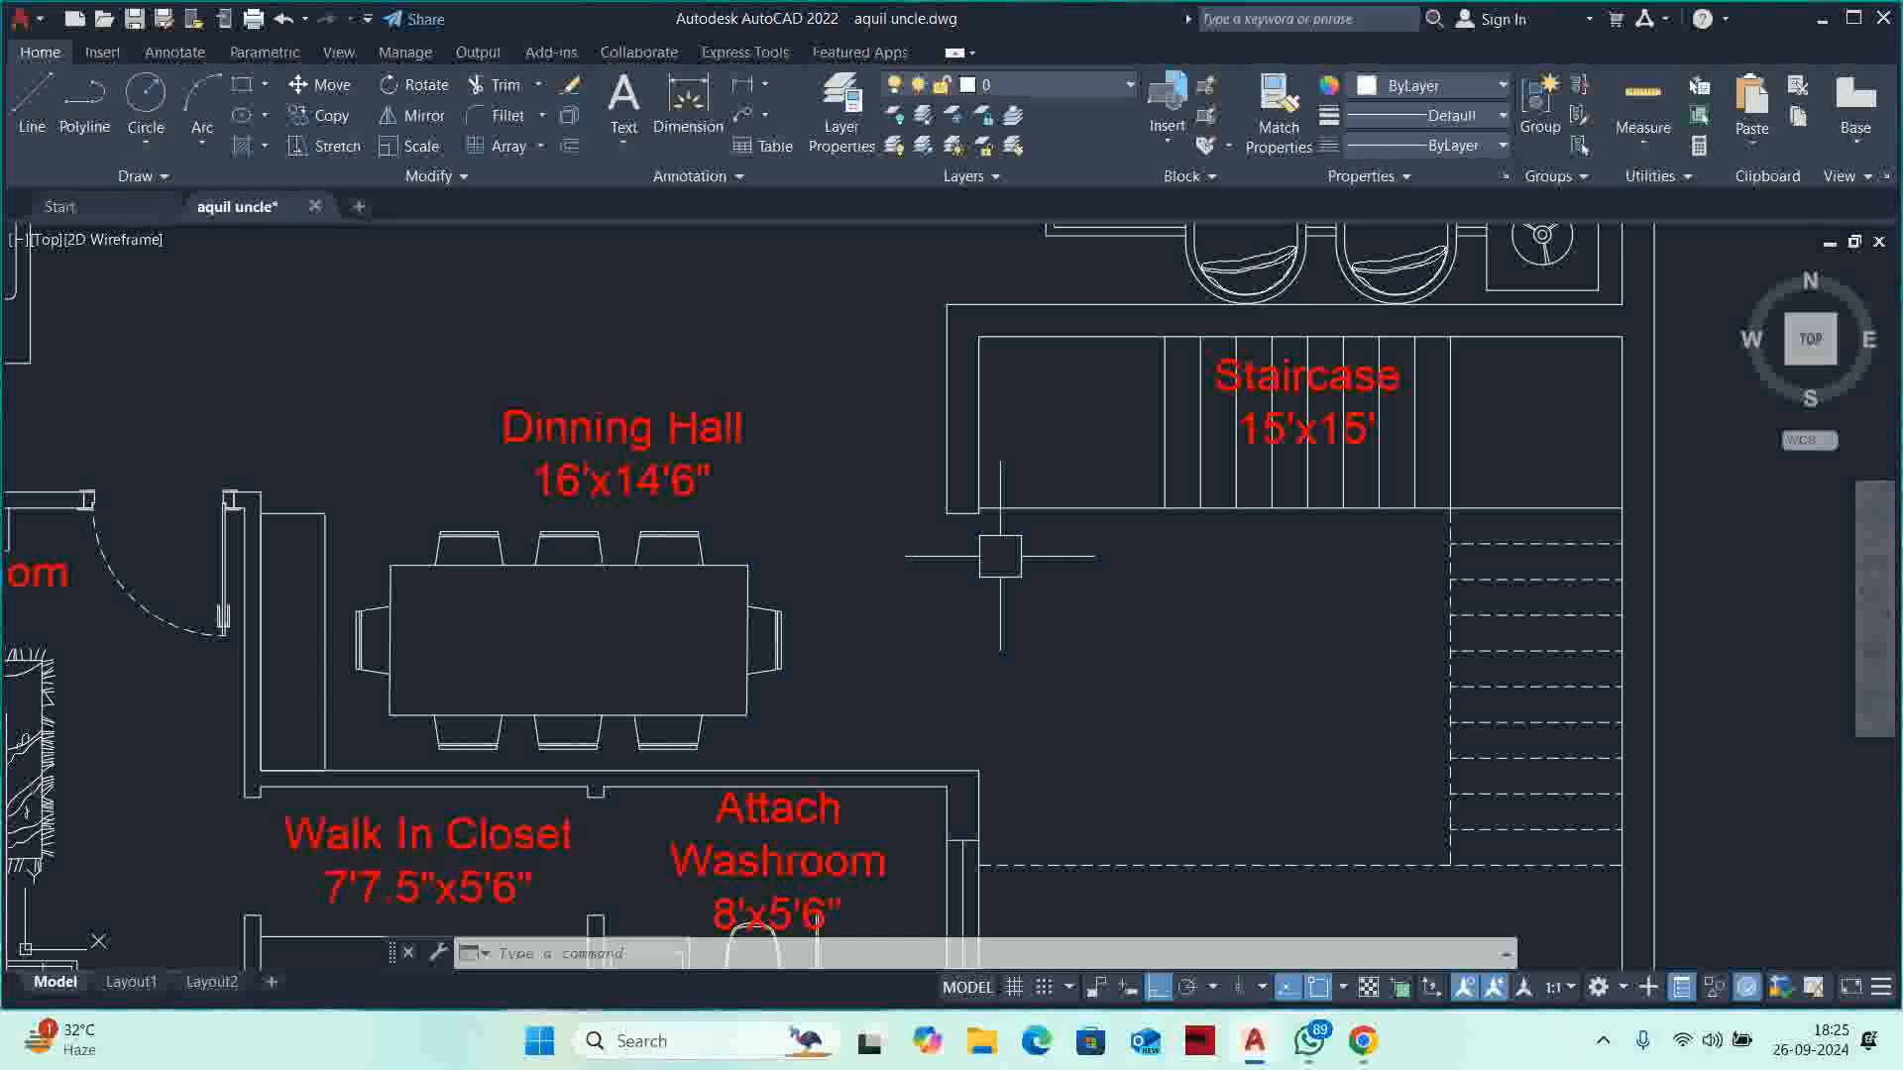
scroll(978, 552, "up", 5)
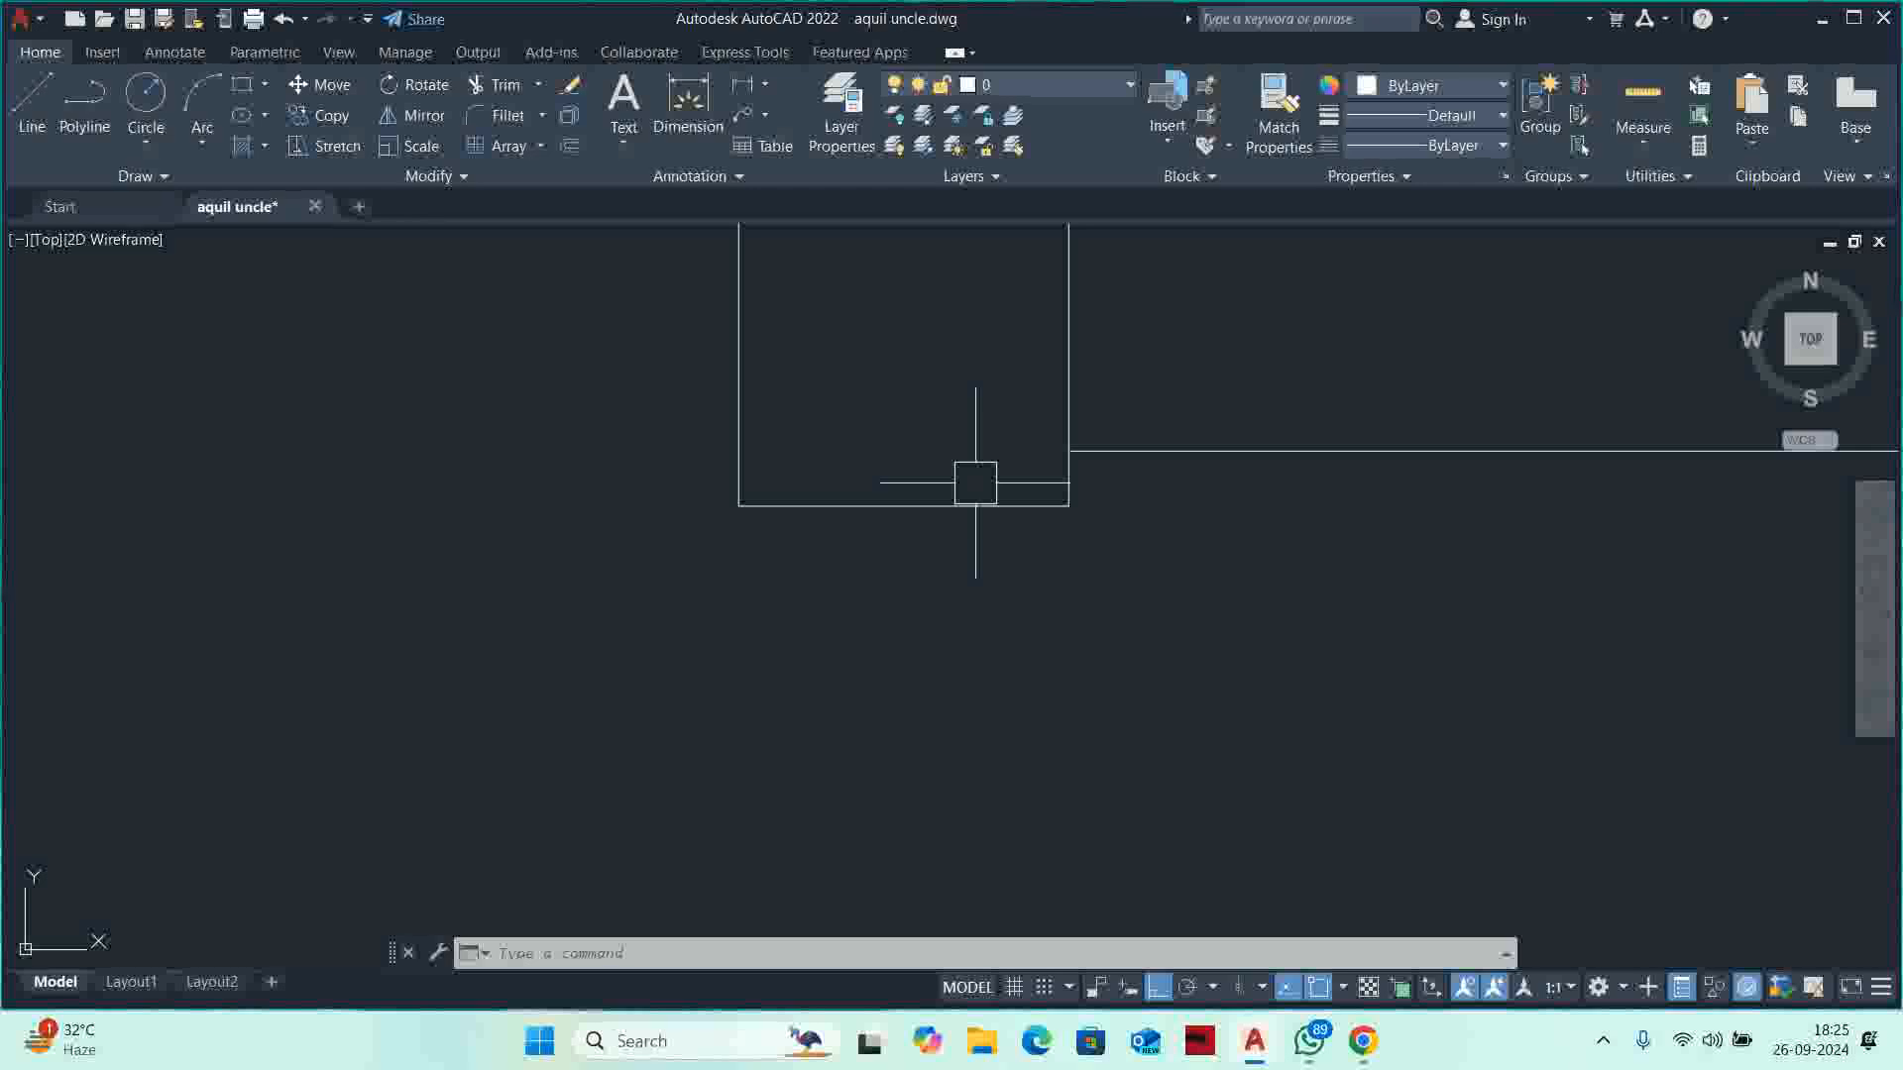
scroll(975, 483, "down", 3)
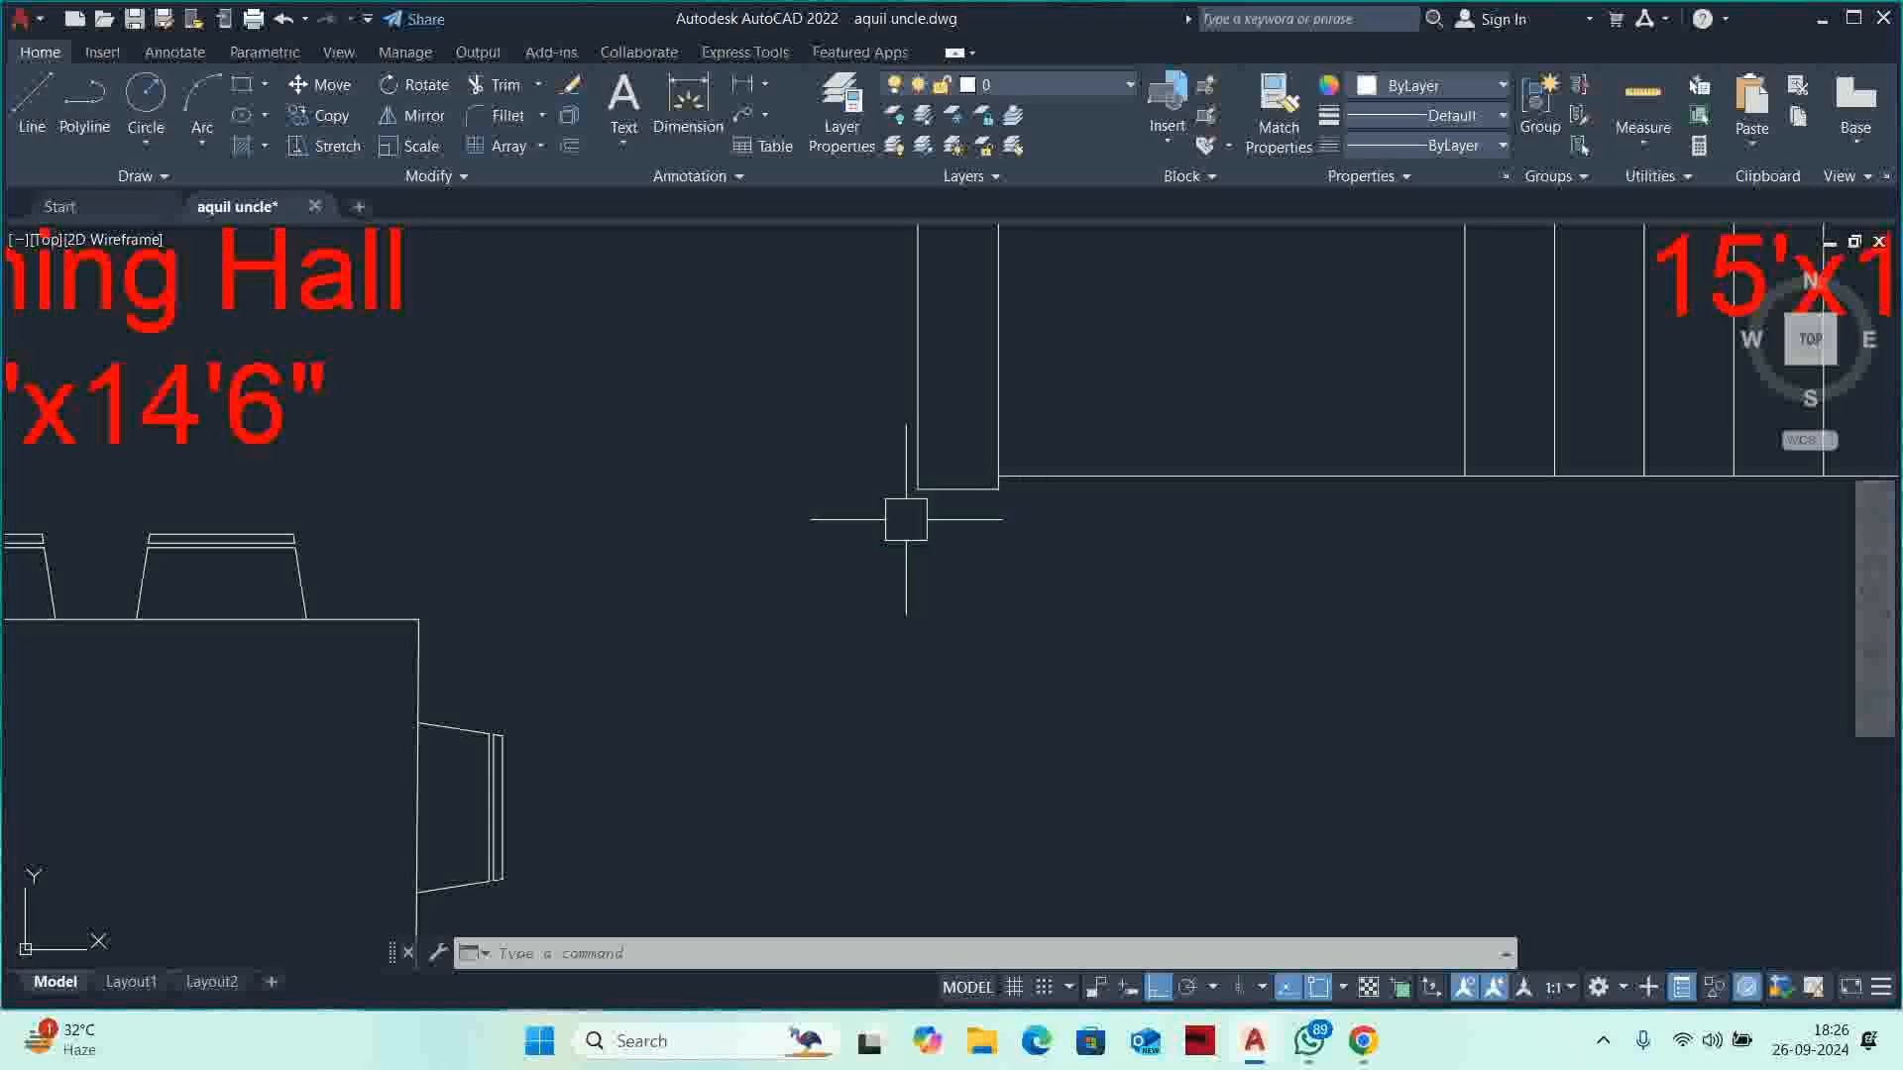
scroll(906, 520, "down", 5)
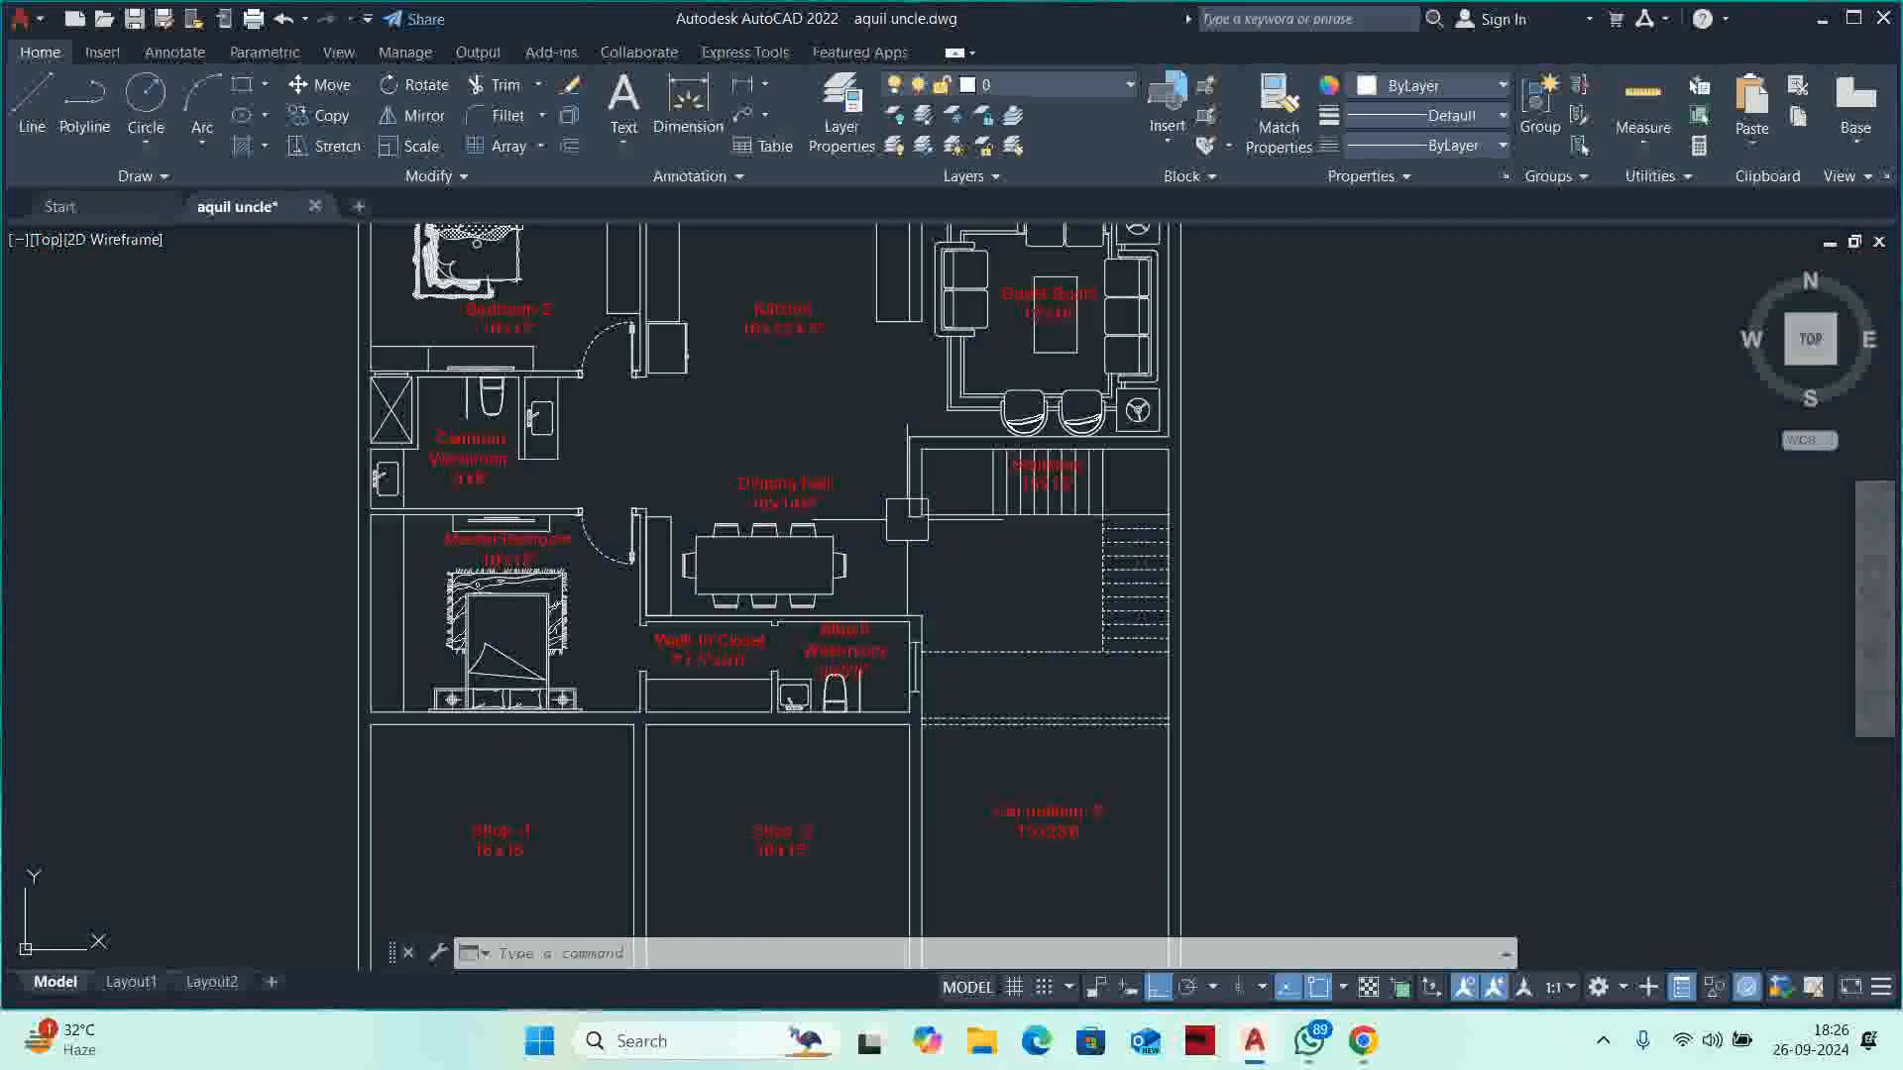
middle_click_drag(906, 519, 1001, 629)
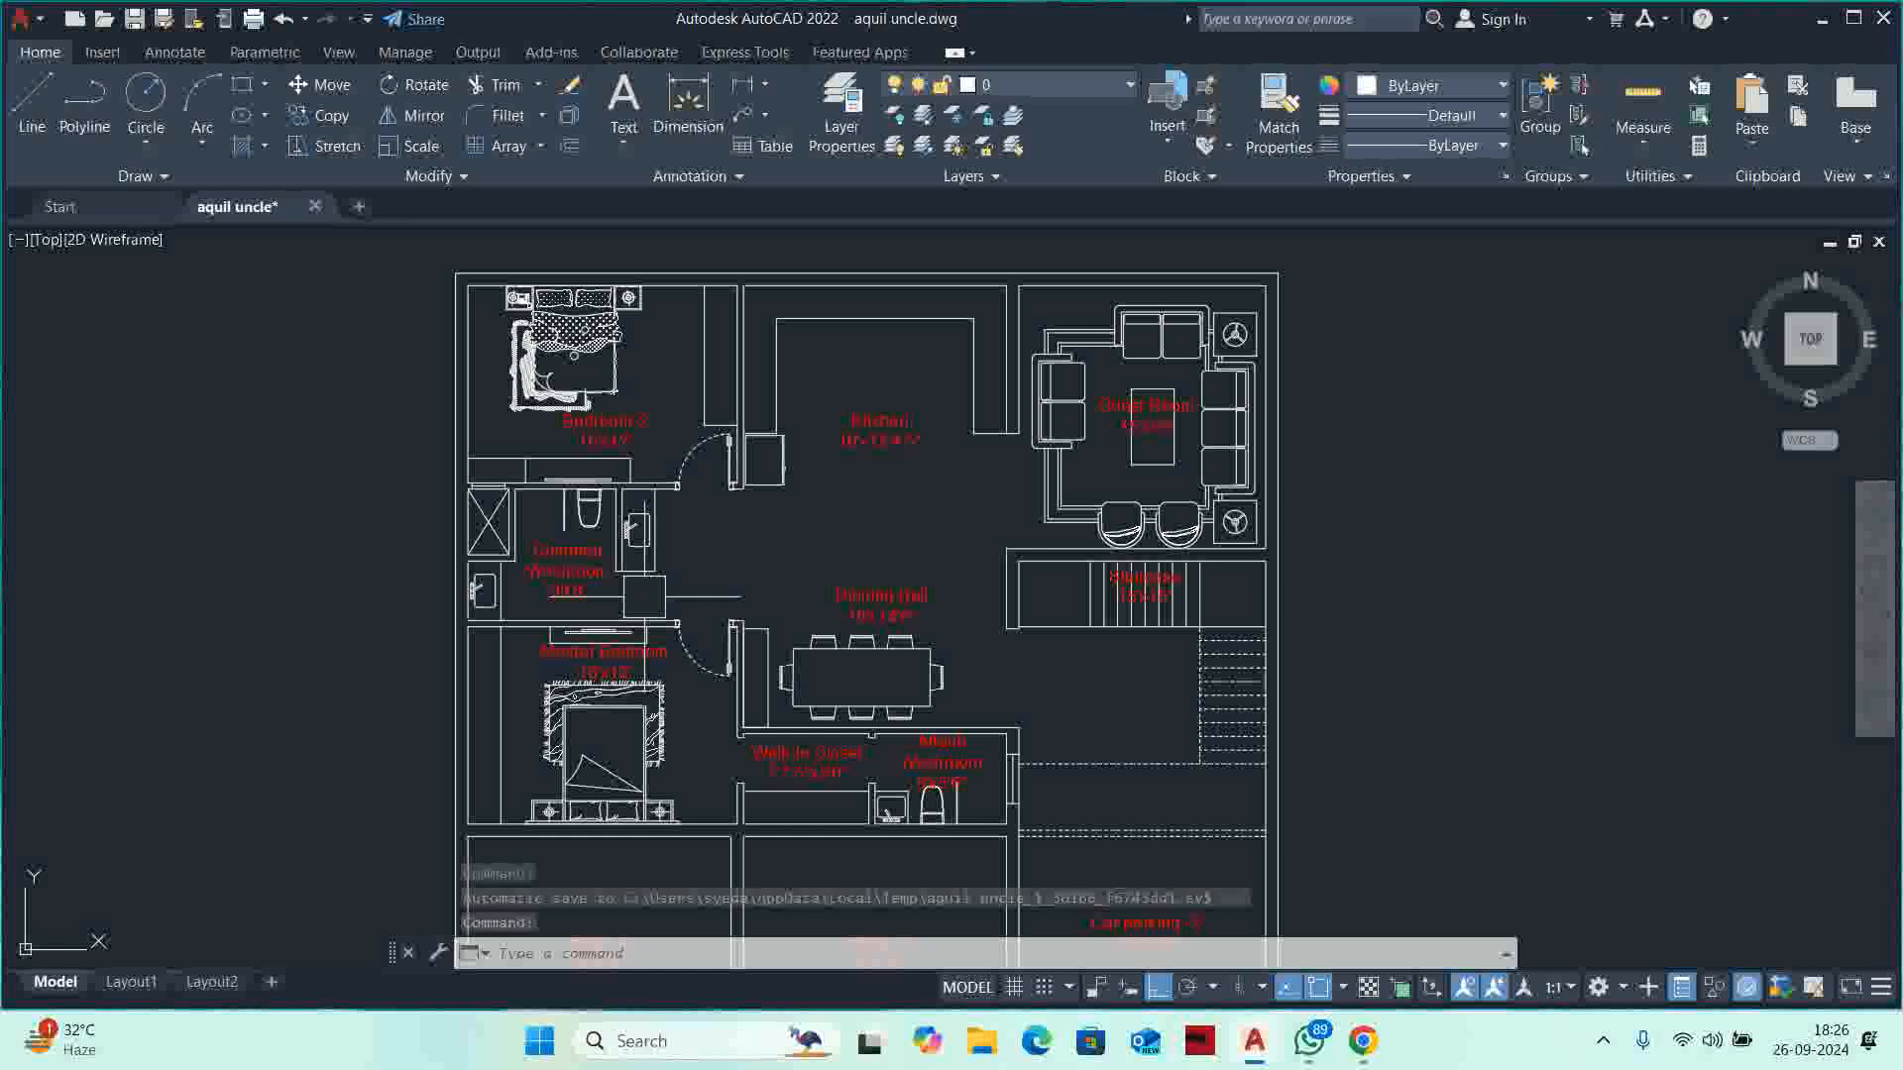
Add a multiline text label D1 with a text height of 6" in the Bedroom-2 door opening.
scroll(644, 597, "up", 8)
middle_click_drag(652, 559, 749, 944)
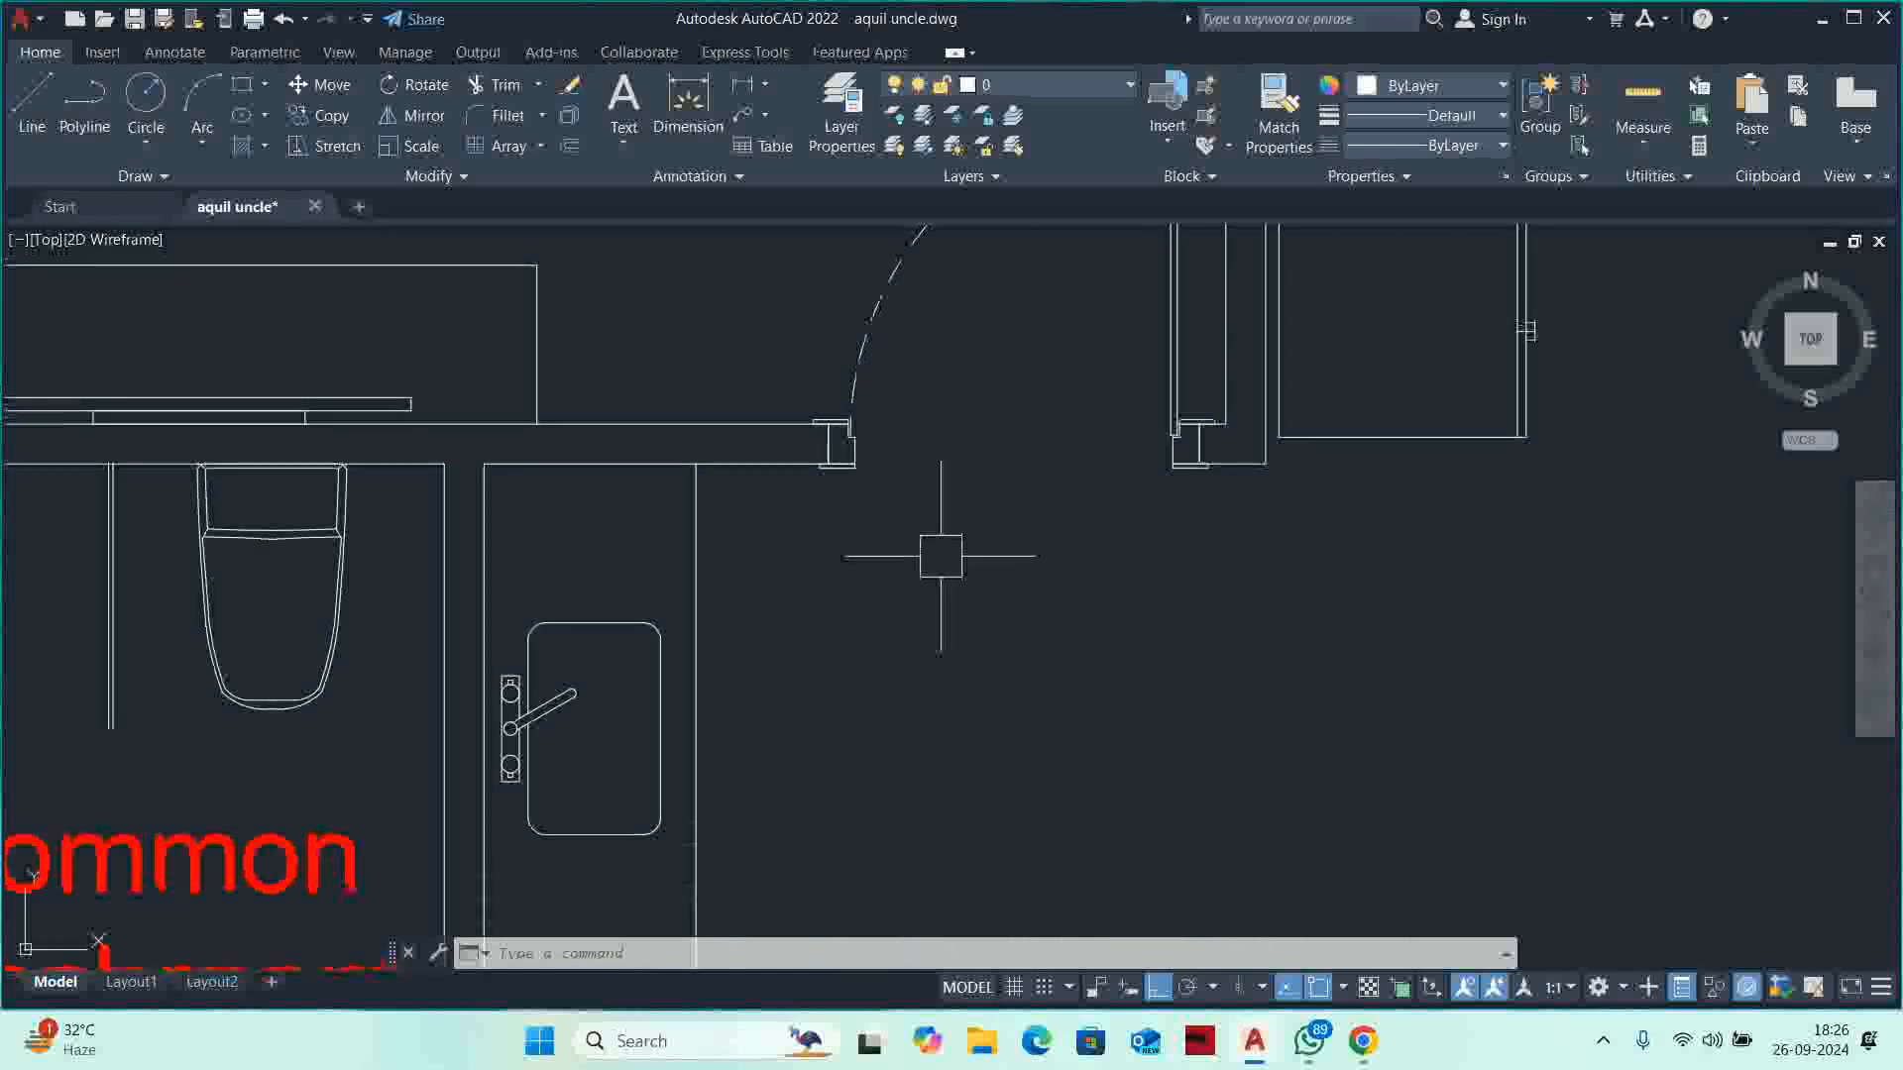
key("Escape")
key("Escape")
type("t")
key("Return")
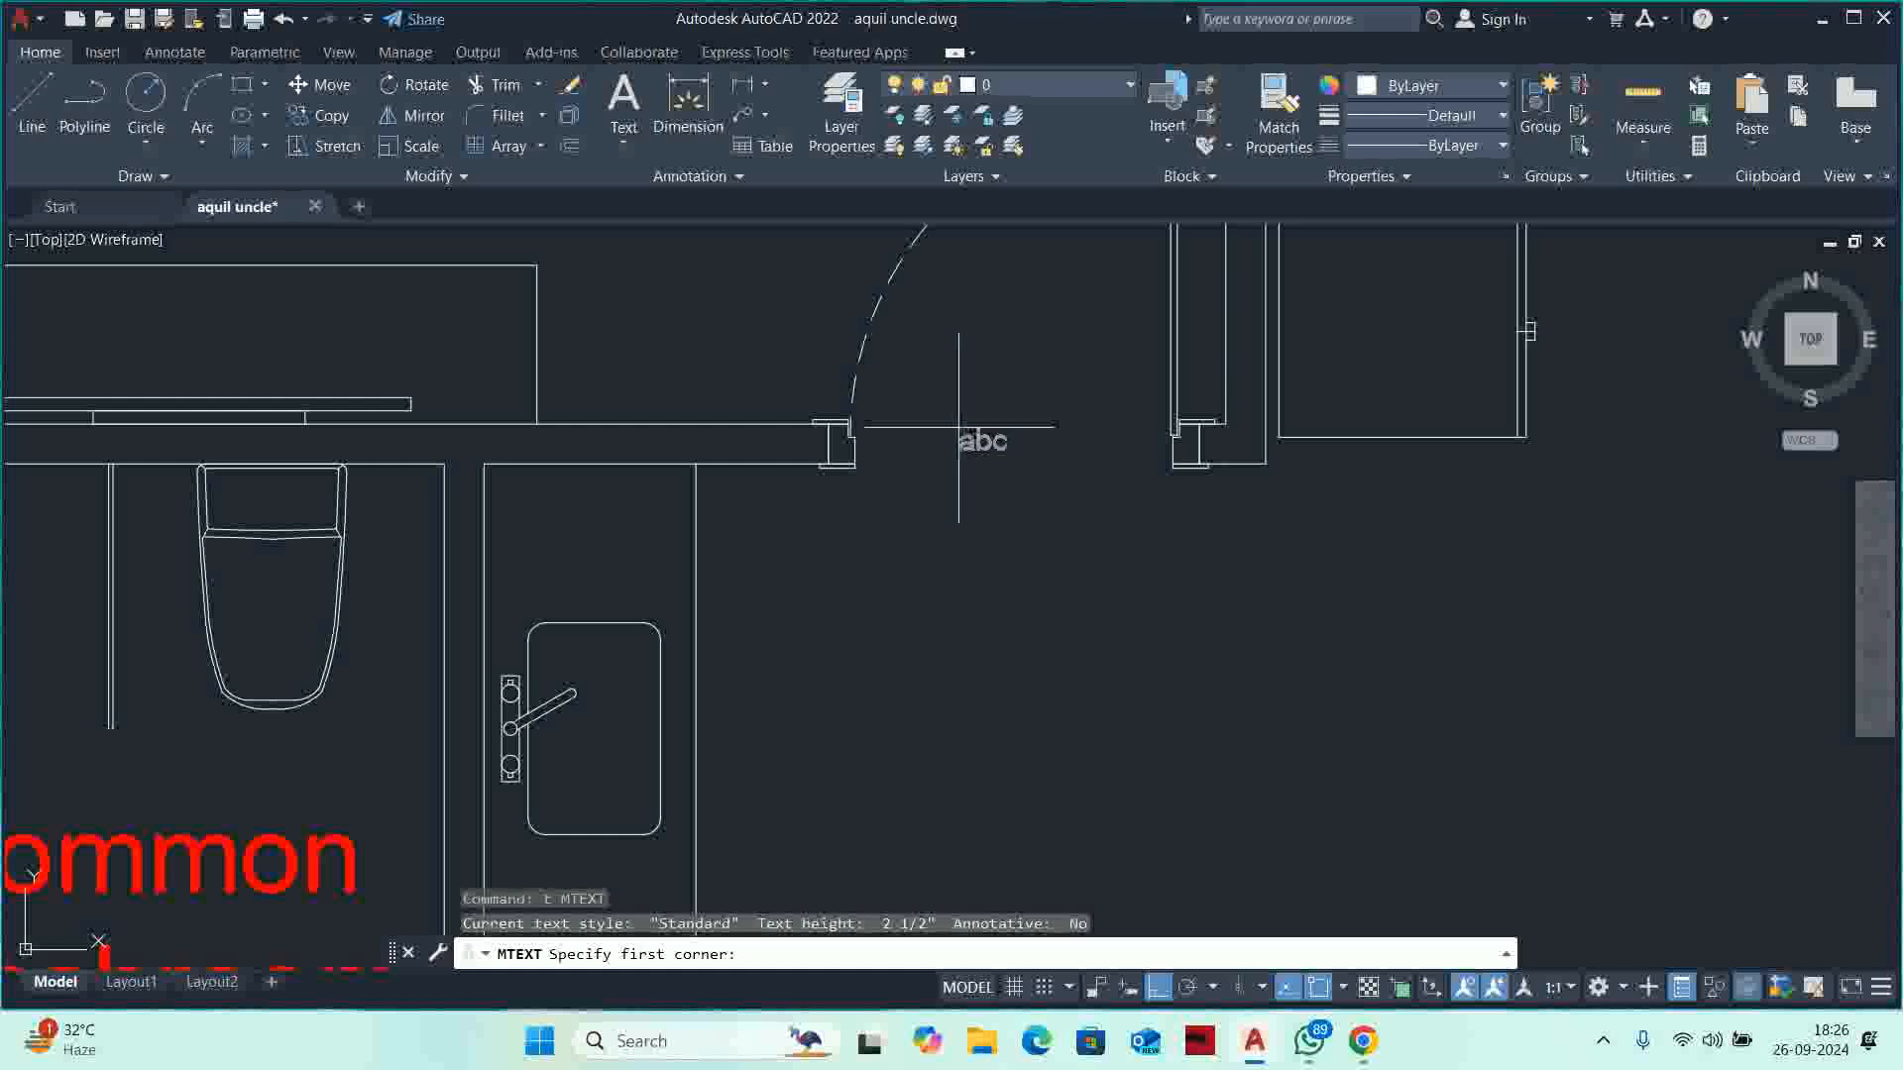
left_click(971, 437)
left_click(1150, 536)
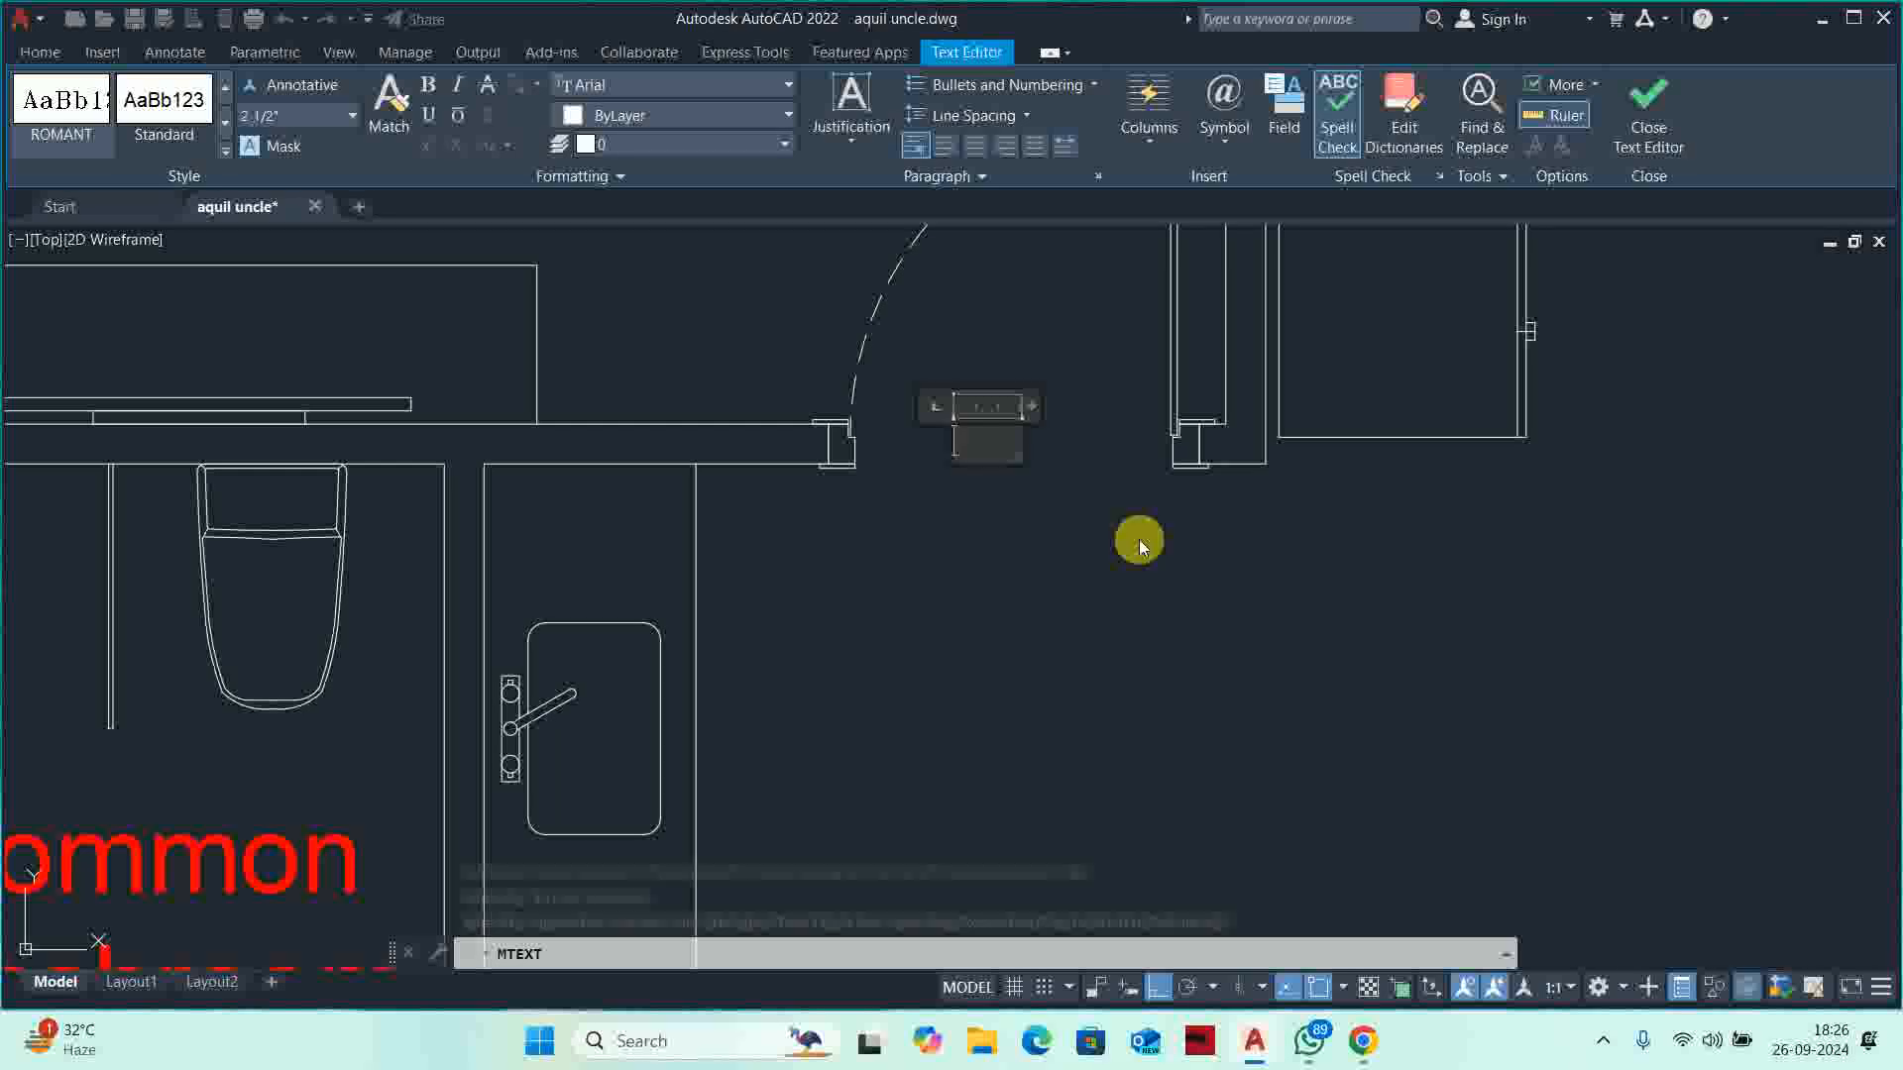
left_click(306, 123)
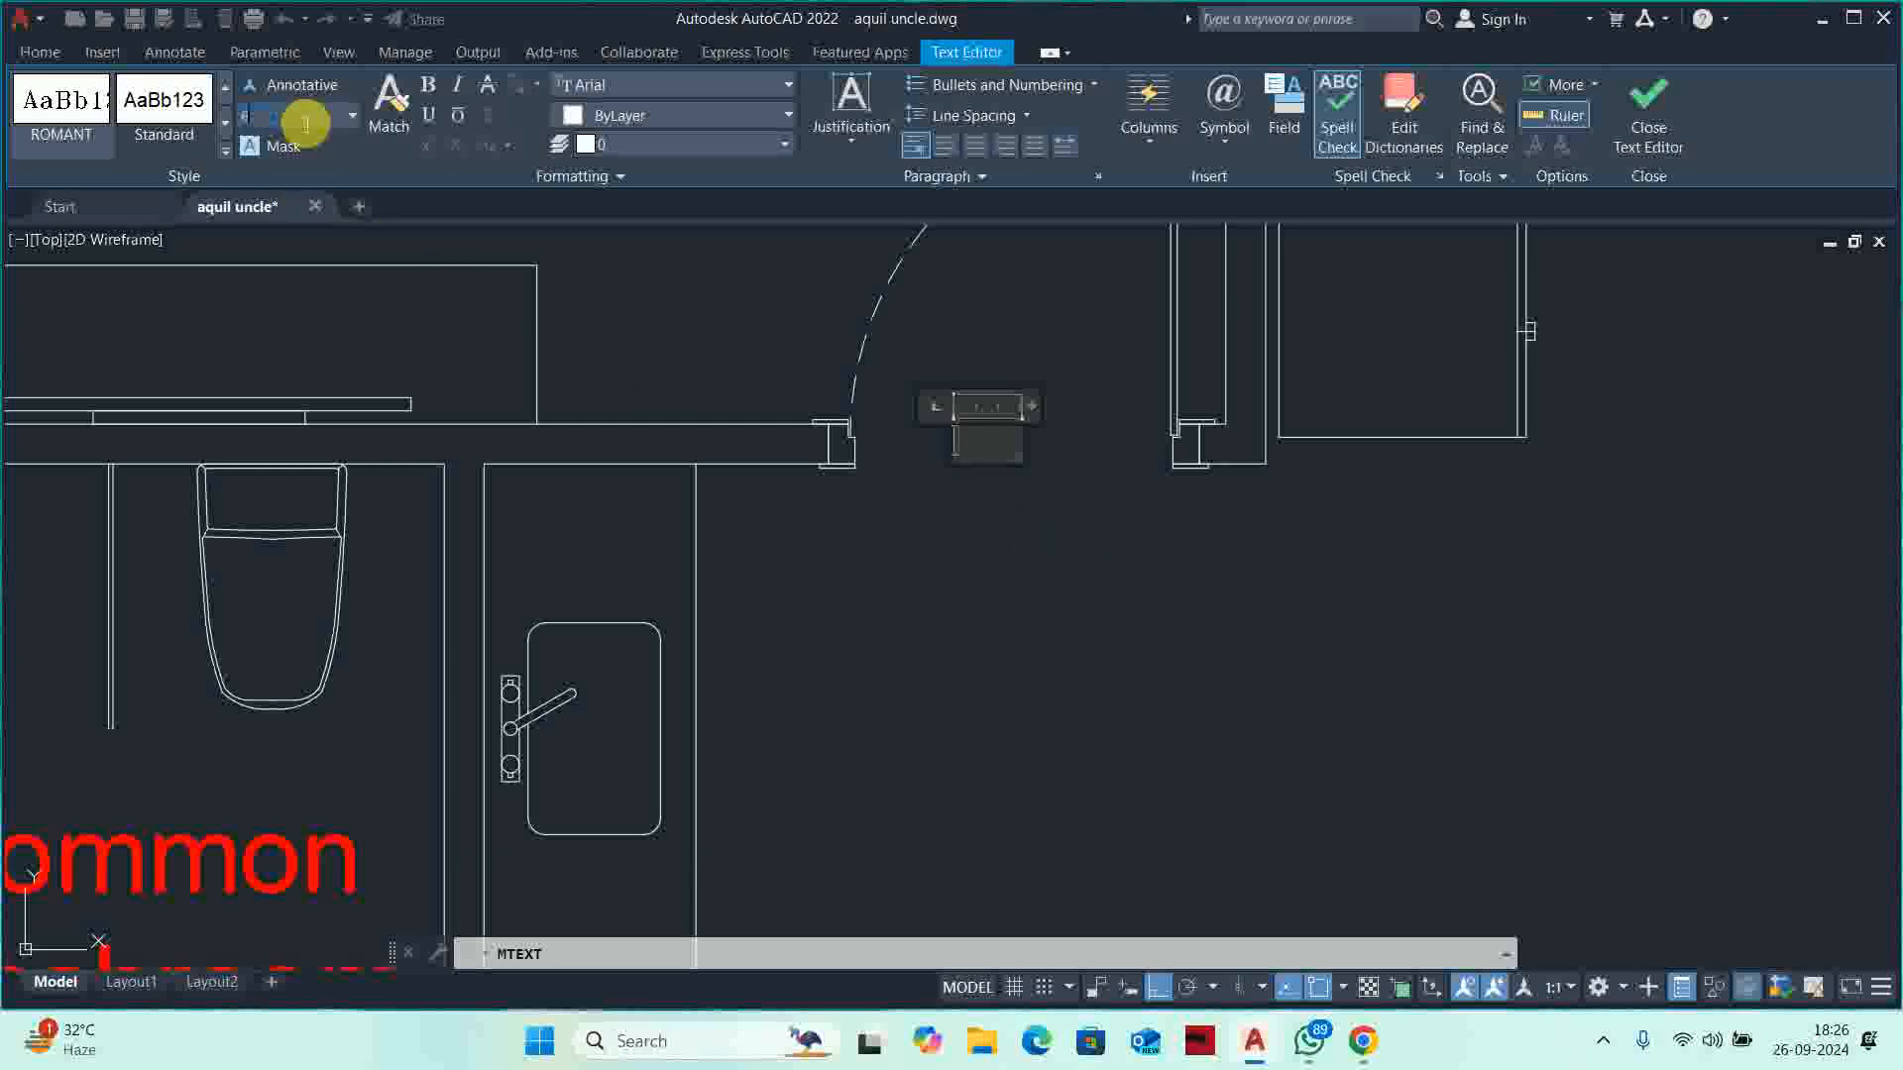
type("6")
key("Return")
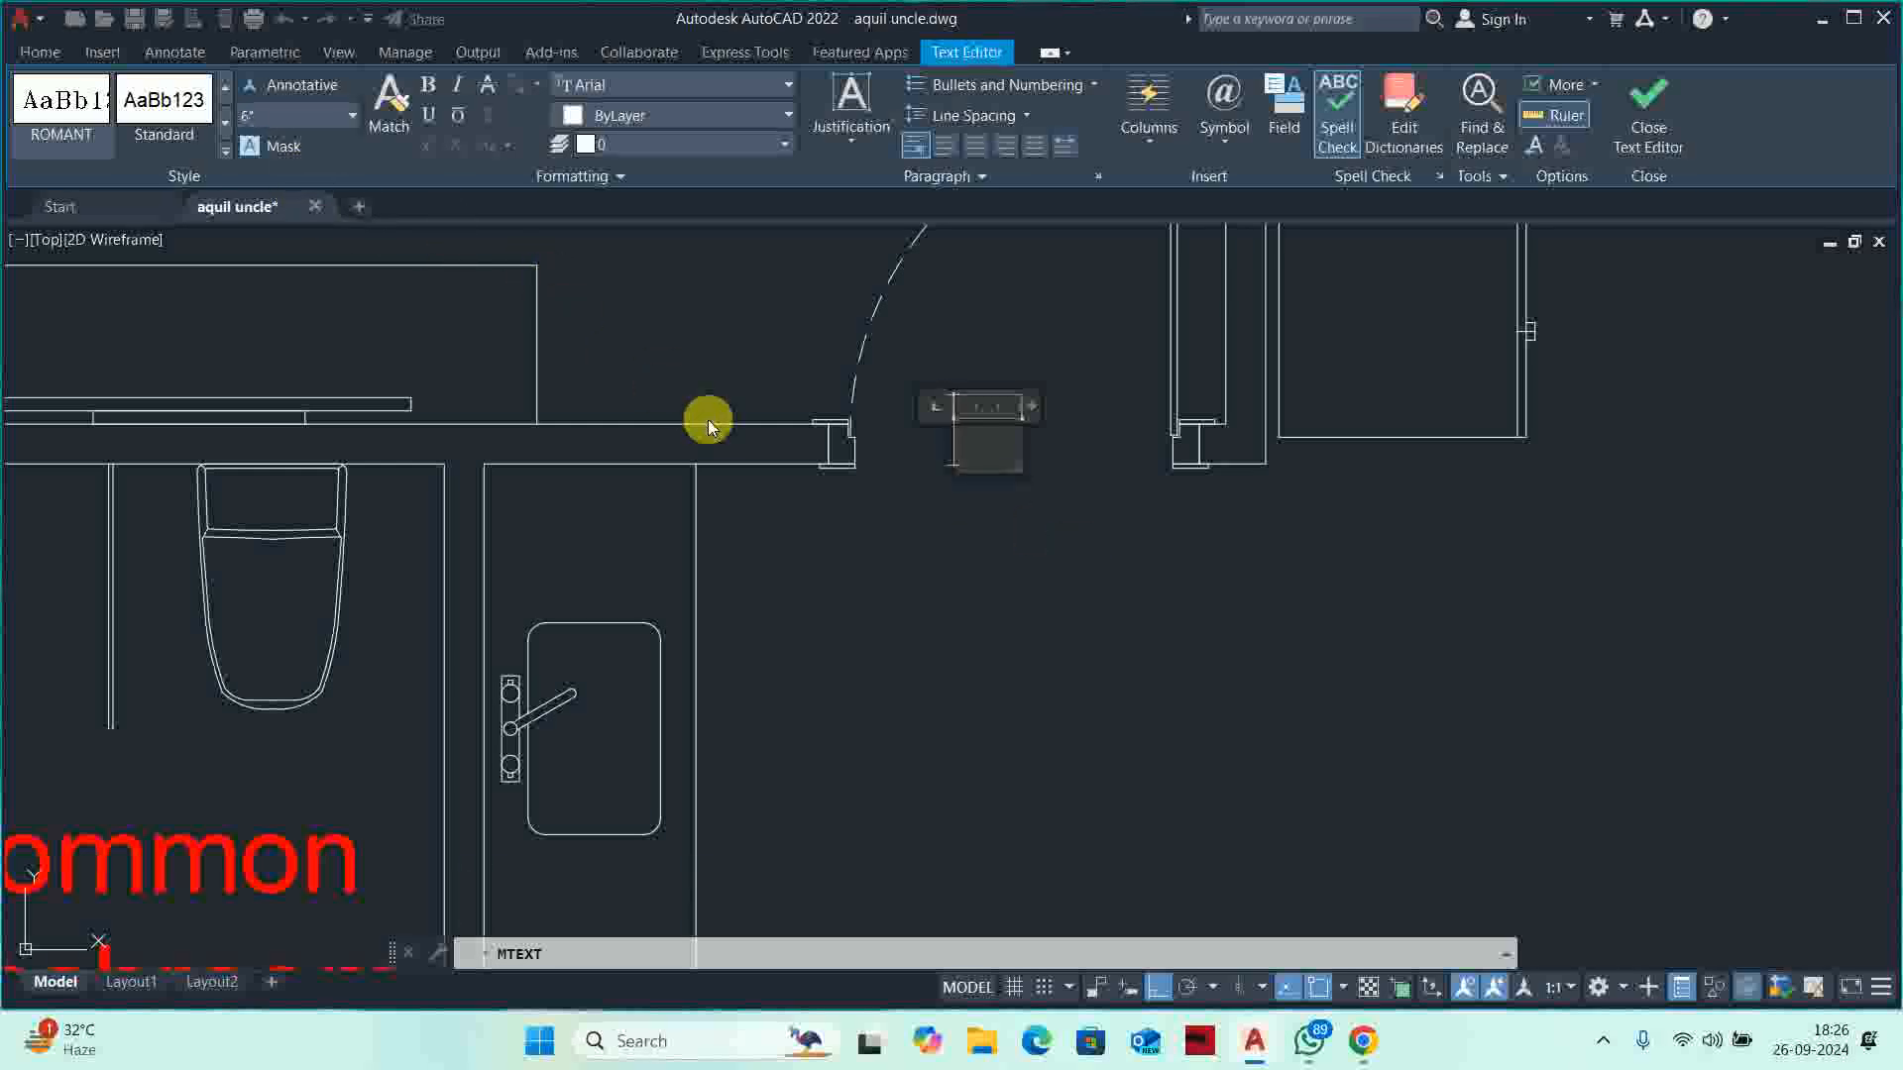
type("D")
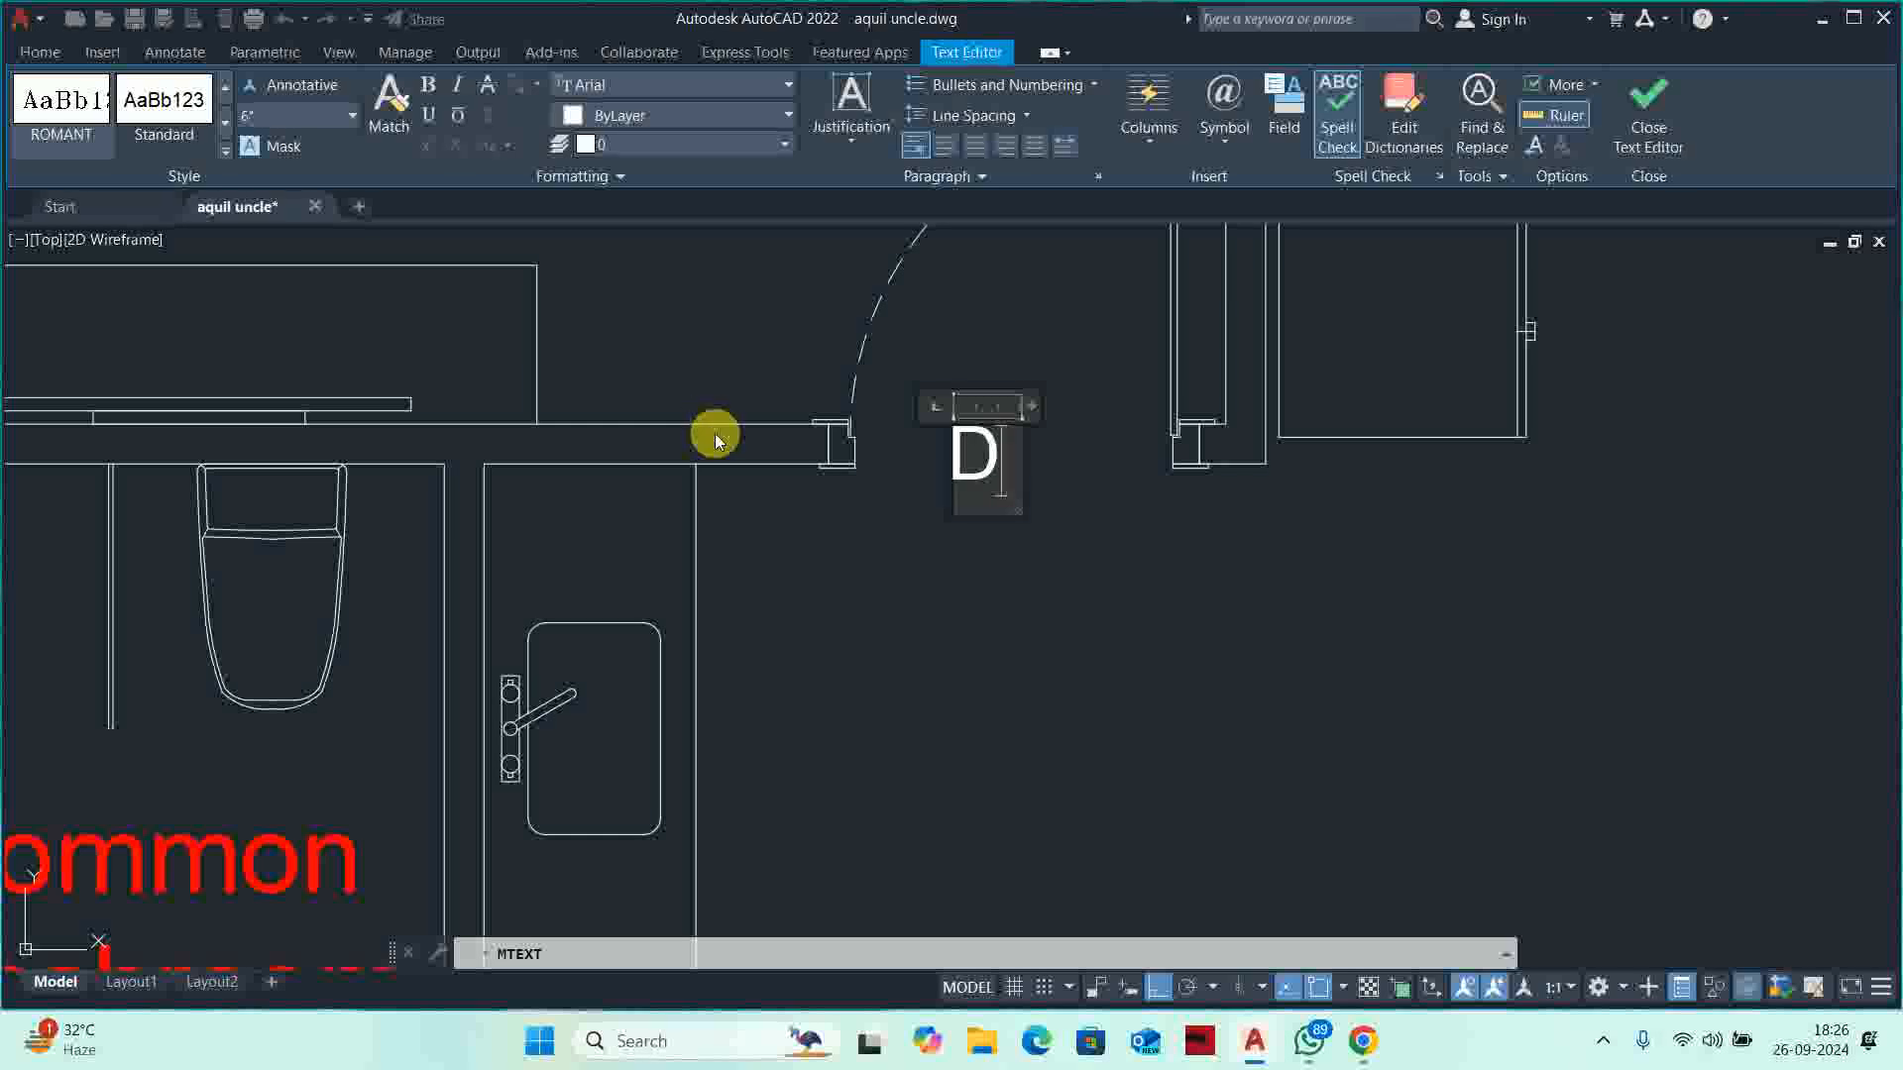
type("-")
key("BackSpace")
type("1")
left_click(855, 693)
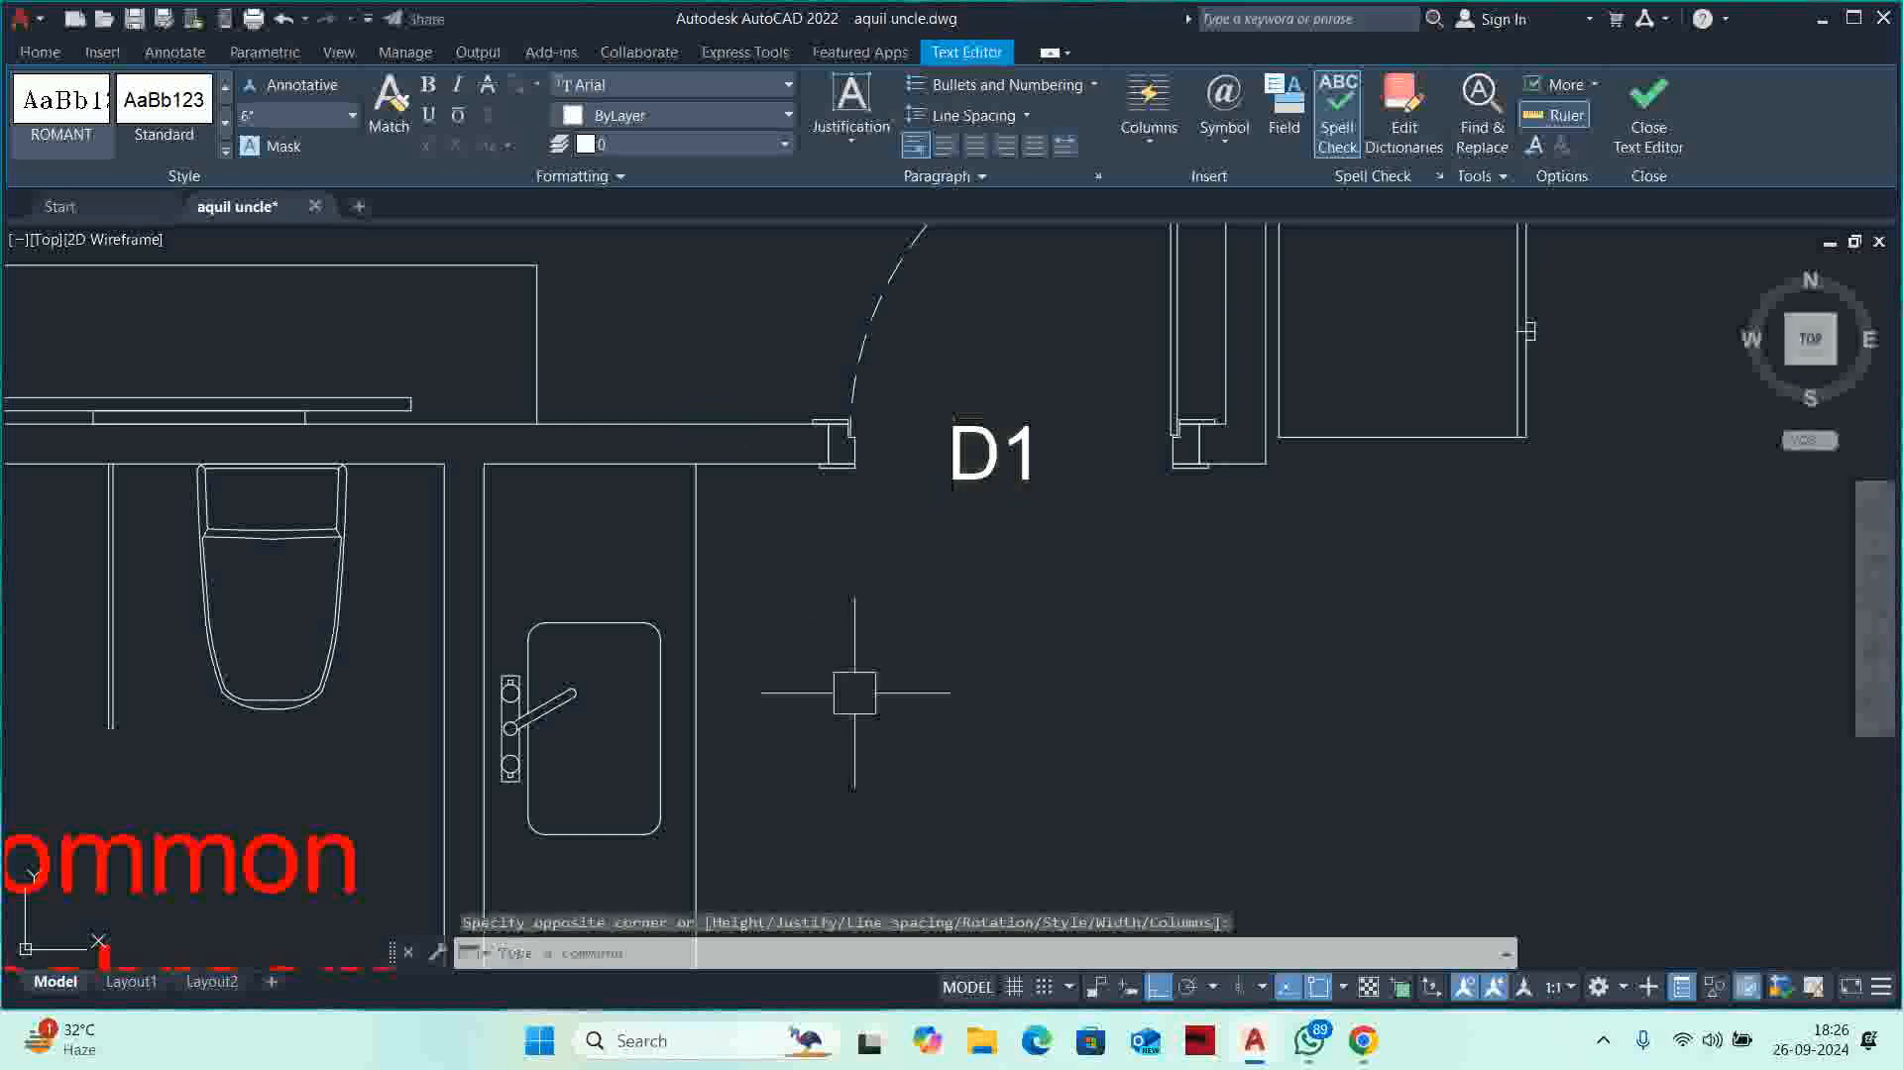
Move the D1 label horizontally to centre it between the jambs of the Bedroom-2 door.
key("Escape")
key("Escape")
type("m")
key("space")
left_click(963, 503)
key("space")
left_click(947, 613)
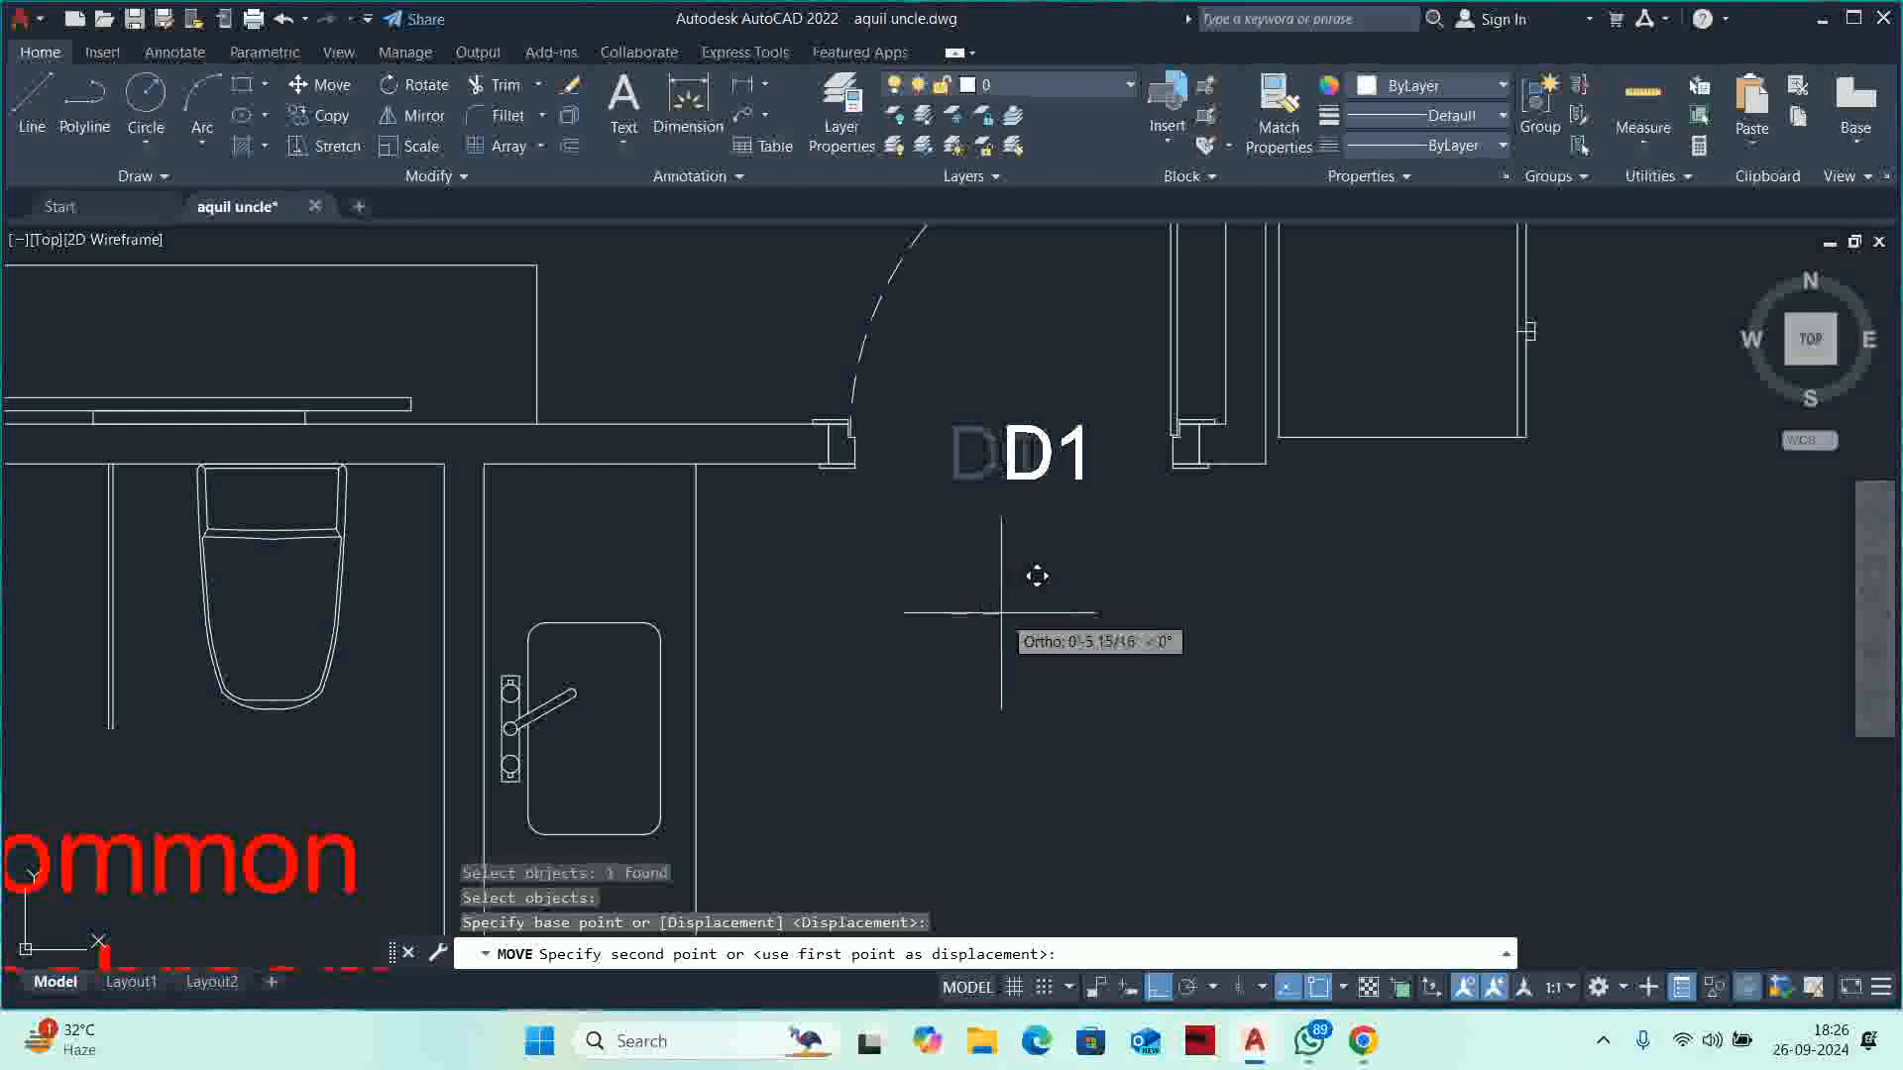
left_click(1001, 612)
key("Escape")
key("Escape")
Copy the D1 label straight down into the Master Bedroom door opening.
type("co")
key("space")
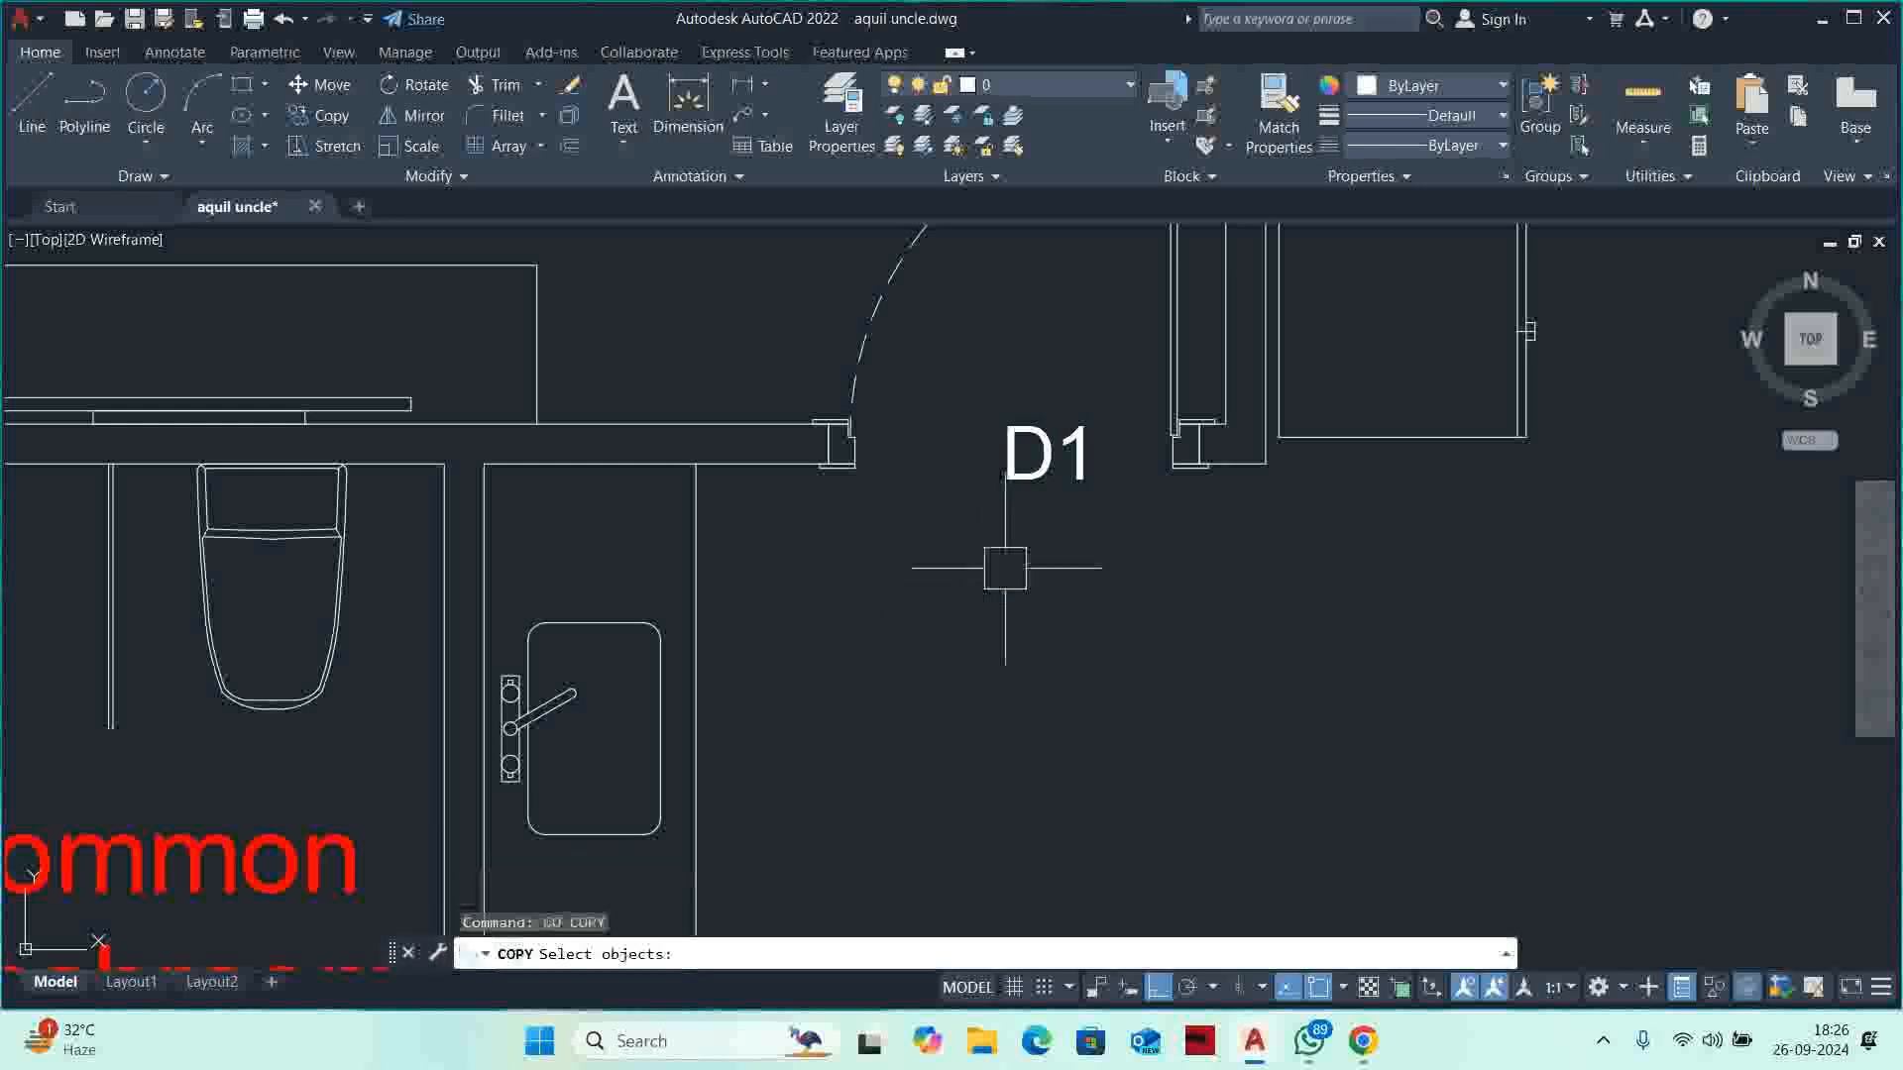
left_click(1036, 458)
key("space")
left_click(1043, 441)
scroll(1060, 574, "down", 6)
scroll(1060, 574, "up", 3)
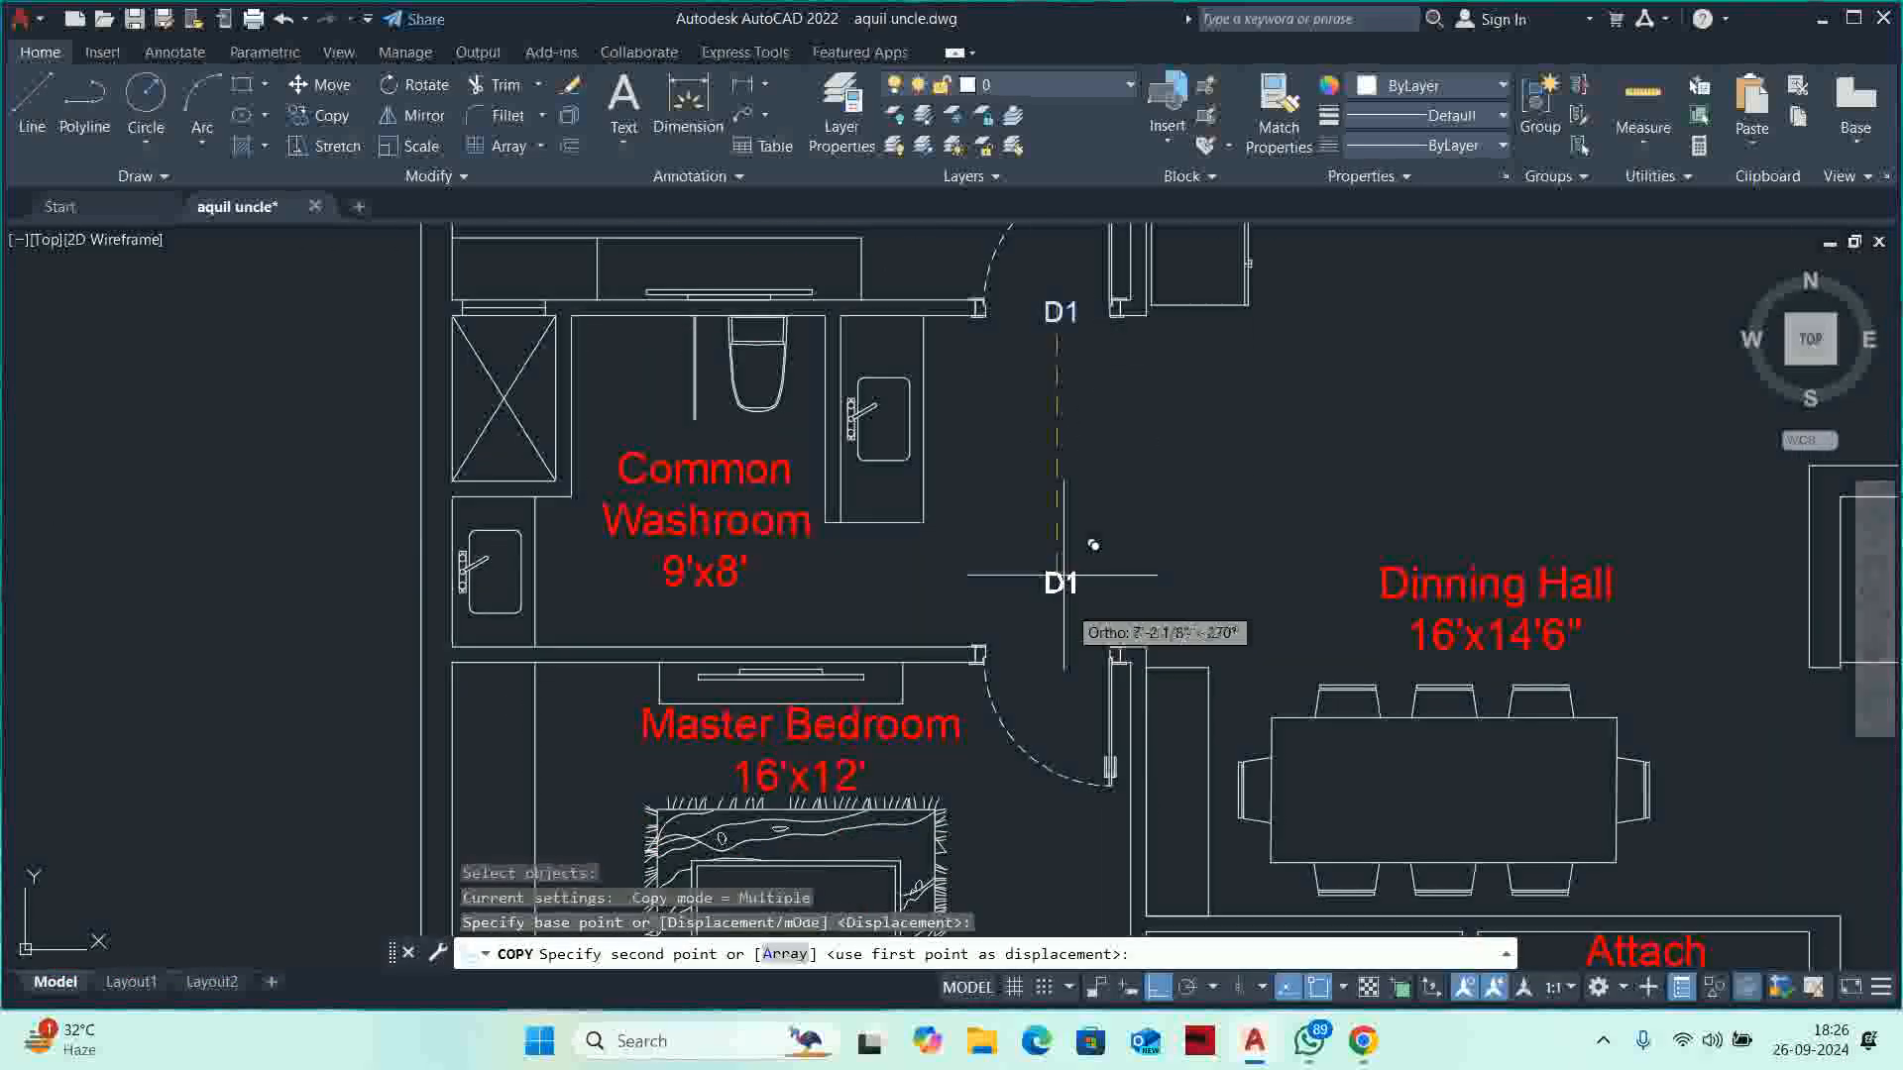
scroll(1065, 575, "up", 4)
left_click(1064, 646)
key("Escape")
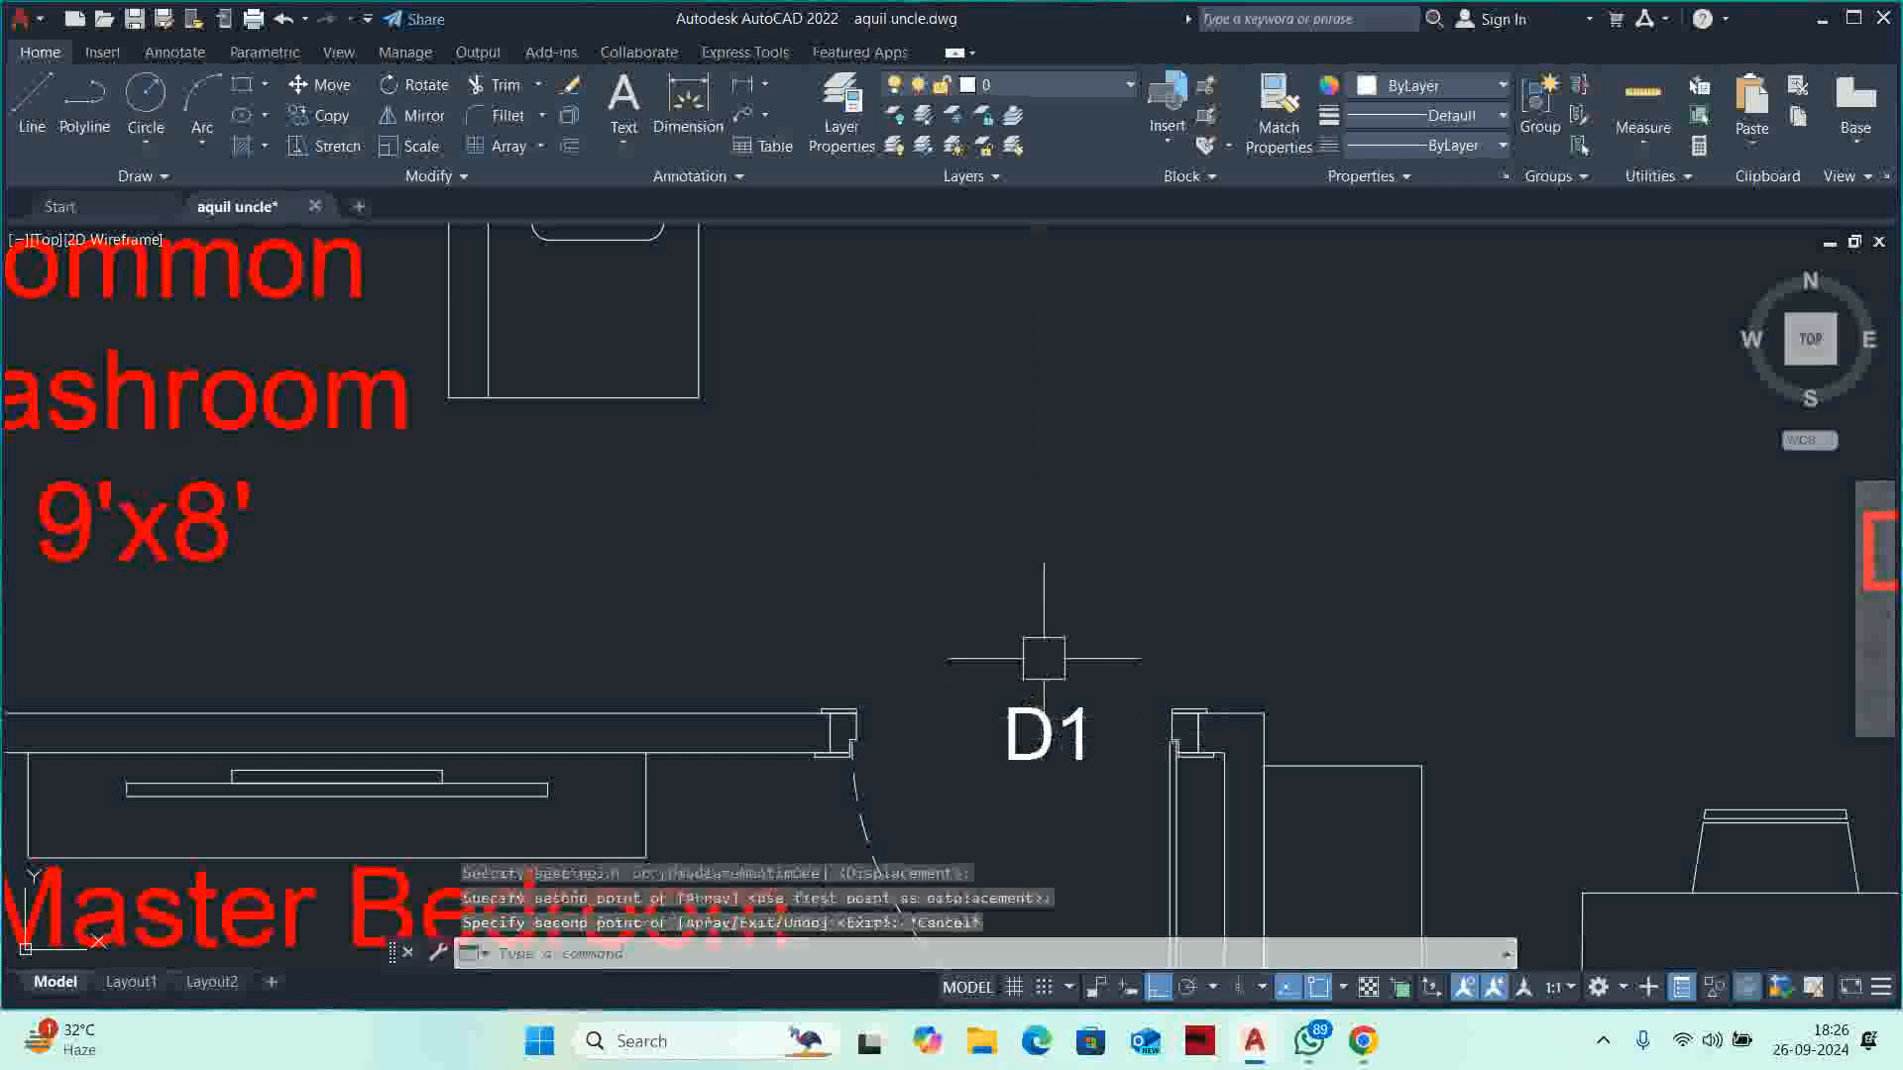
key("Escape")
scroll(1044, 659, "down", 1)
scroll(1025, 592, "down", 5)
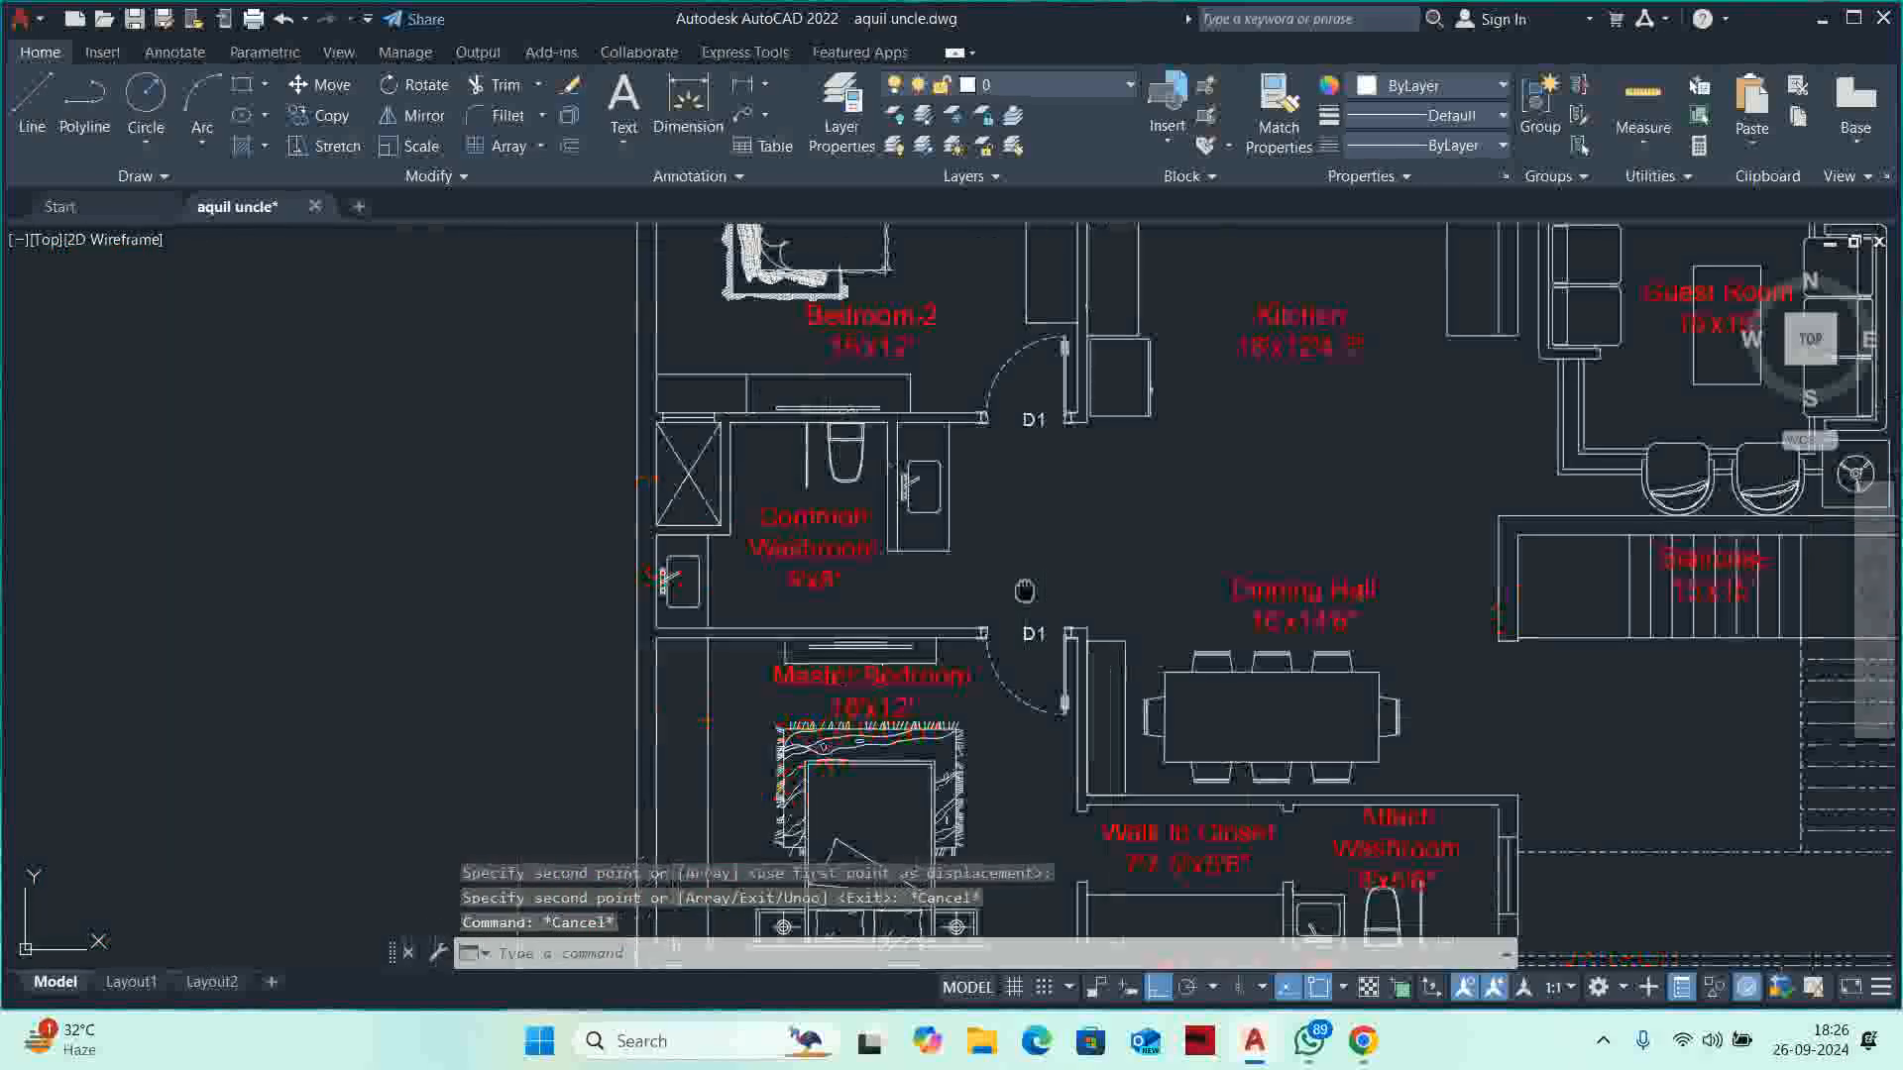
middle_click_drag(1025, 592, 1019, 608)
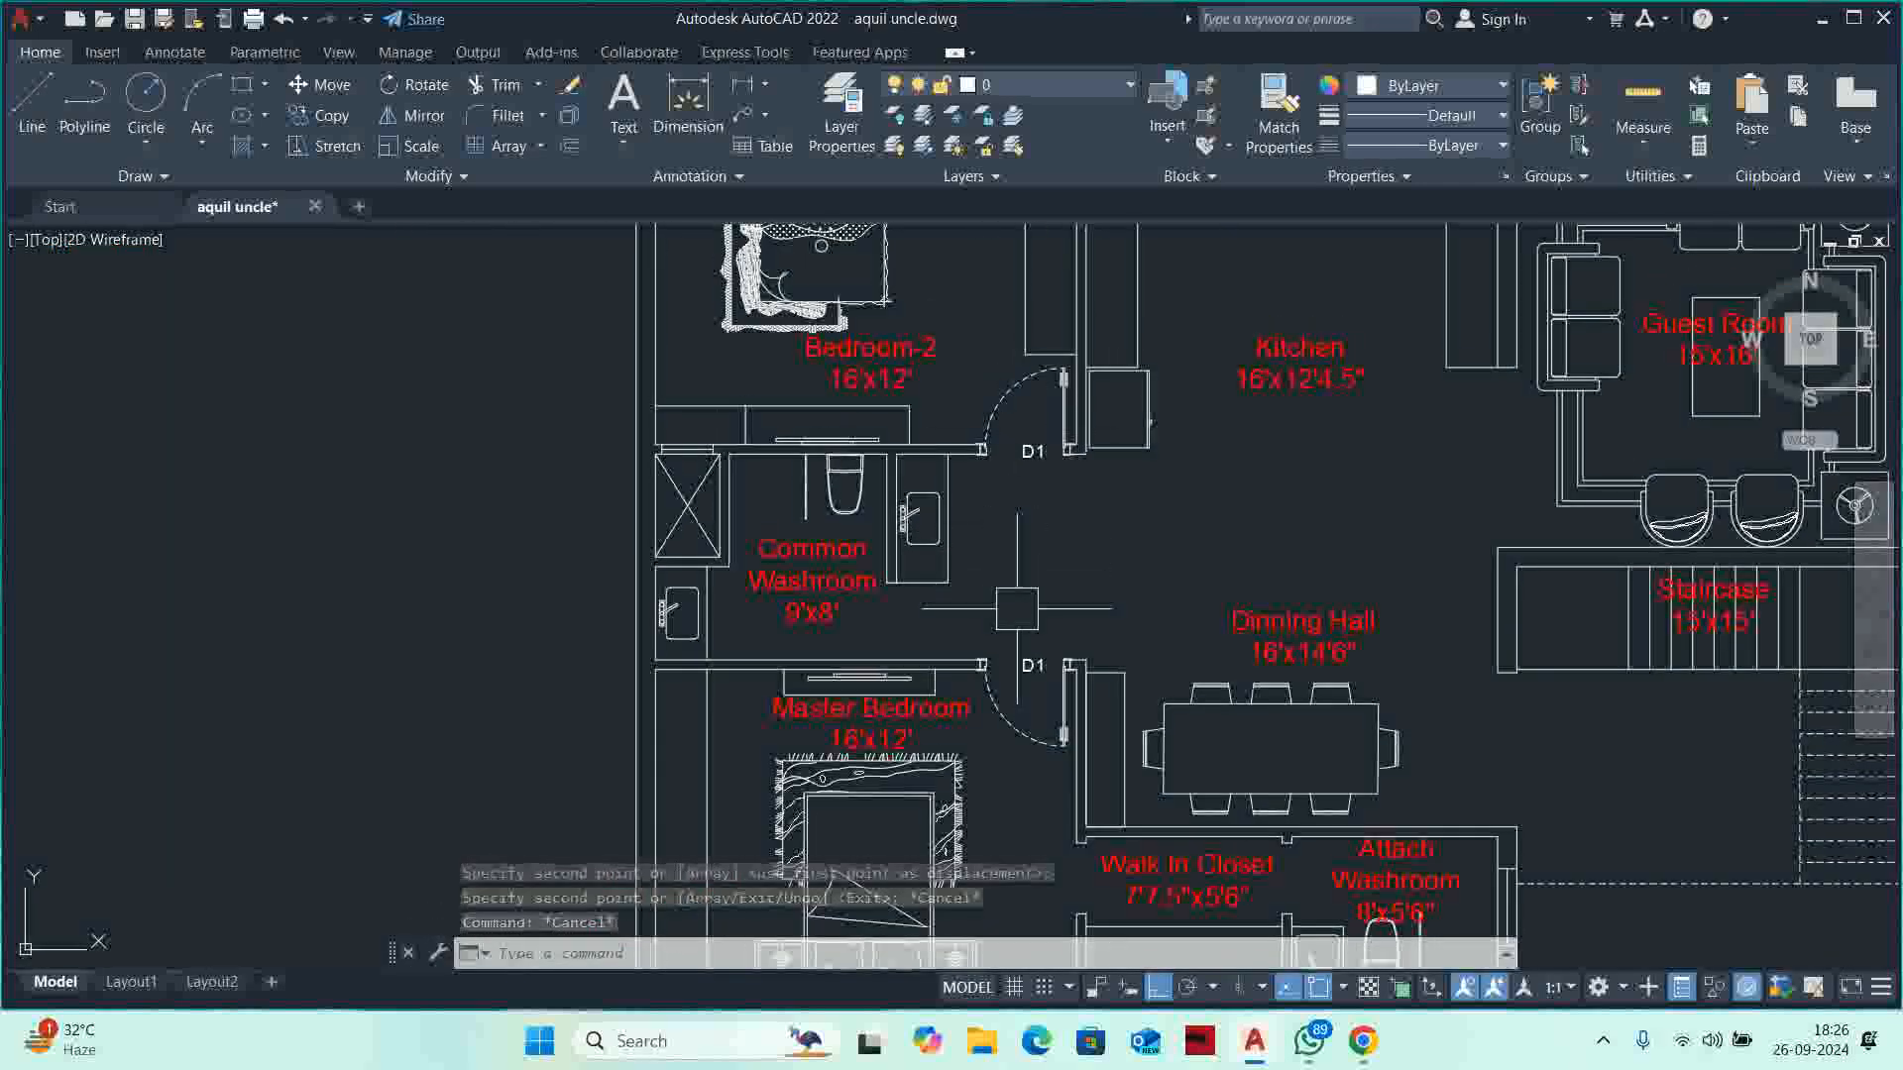
middle_click_drag(1017, 609, 894, 573)
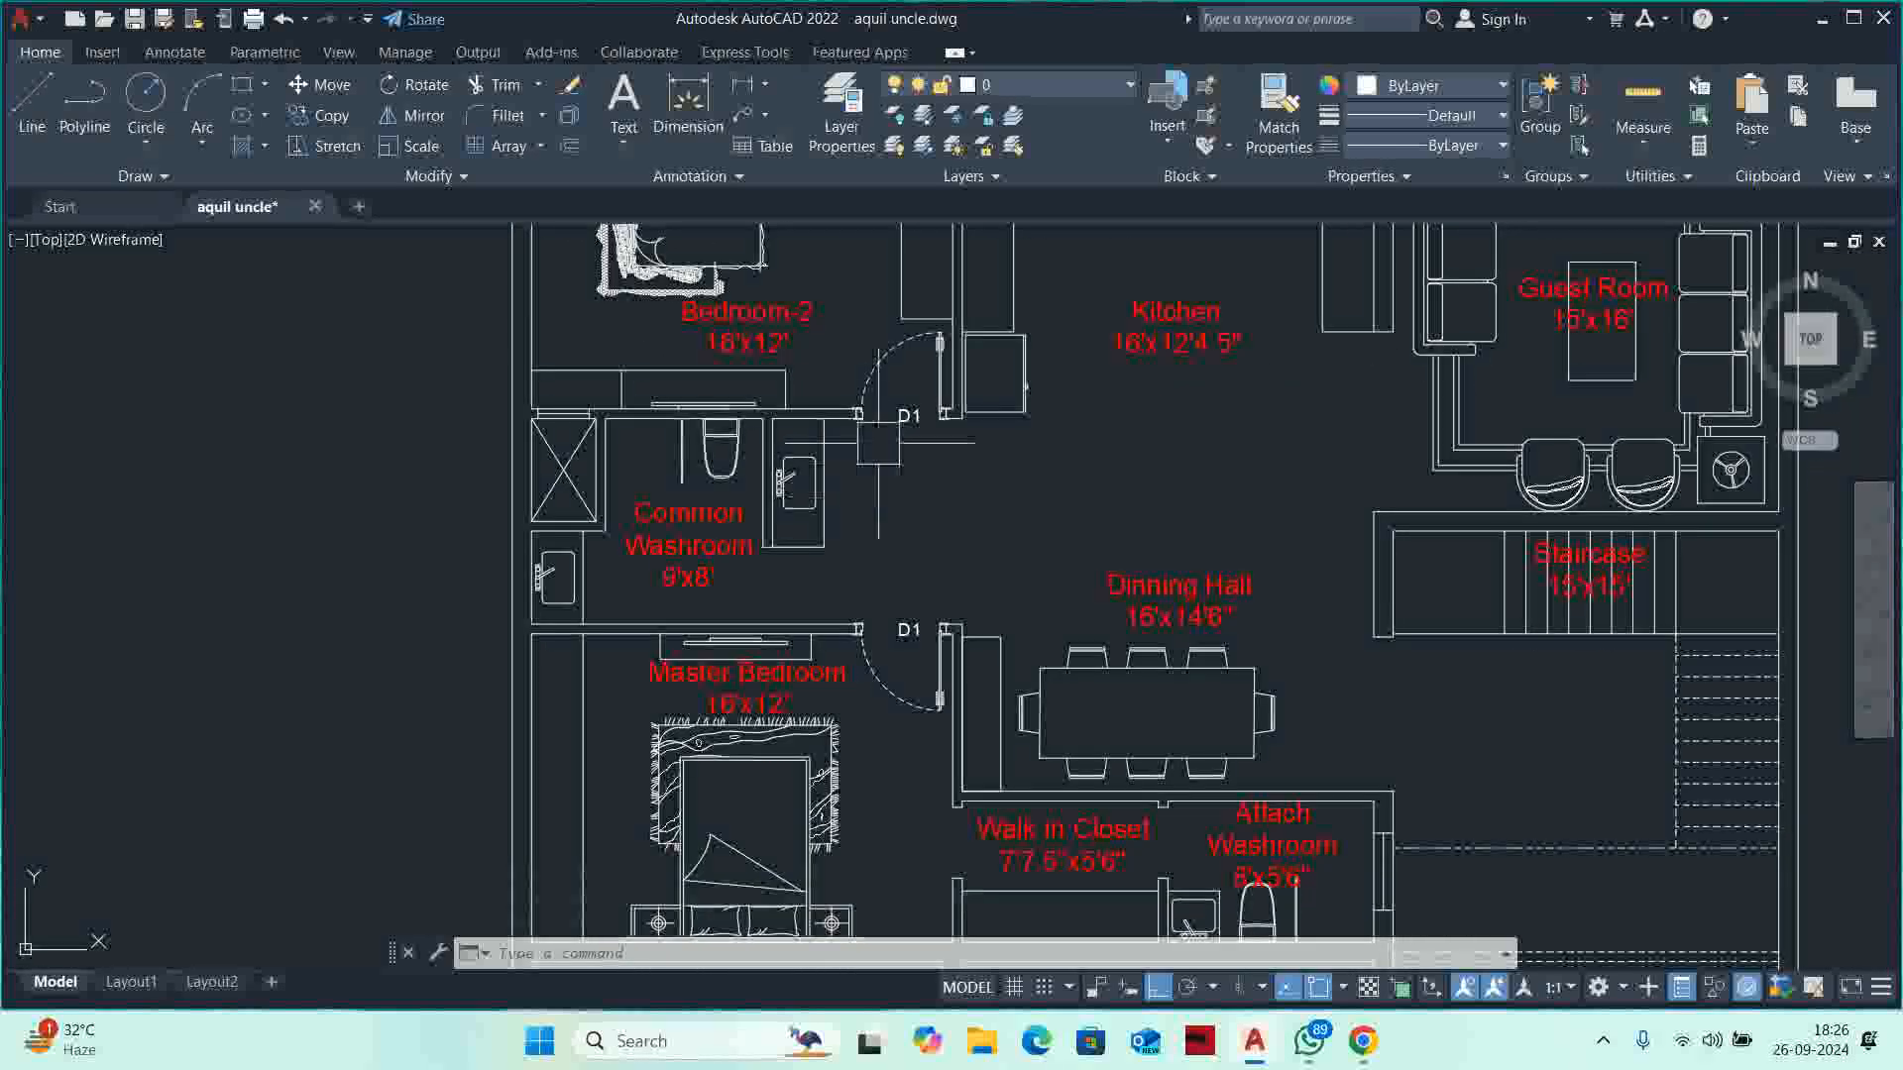
scroll(957, 541, "down", 4)
scroll(923, 600, "up", 2)
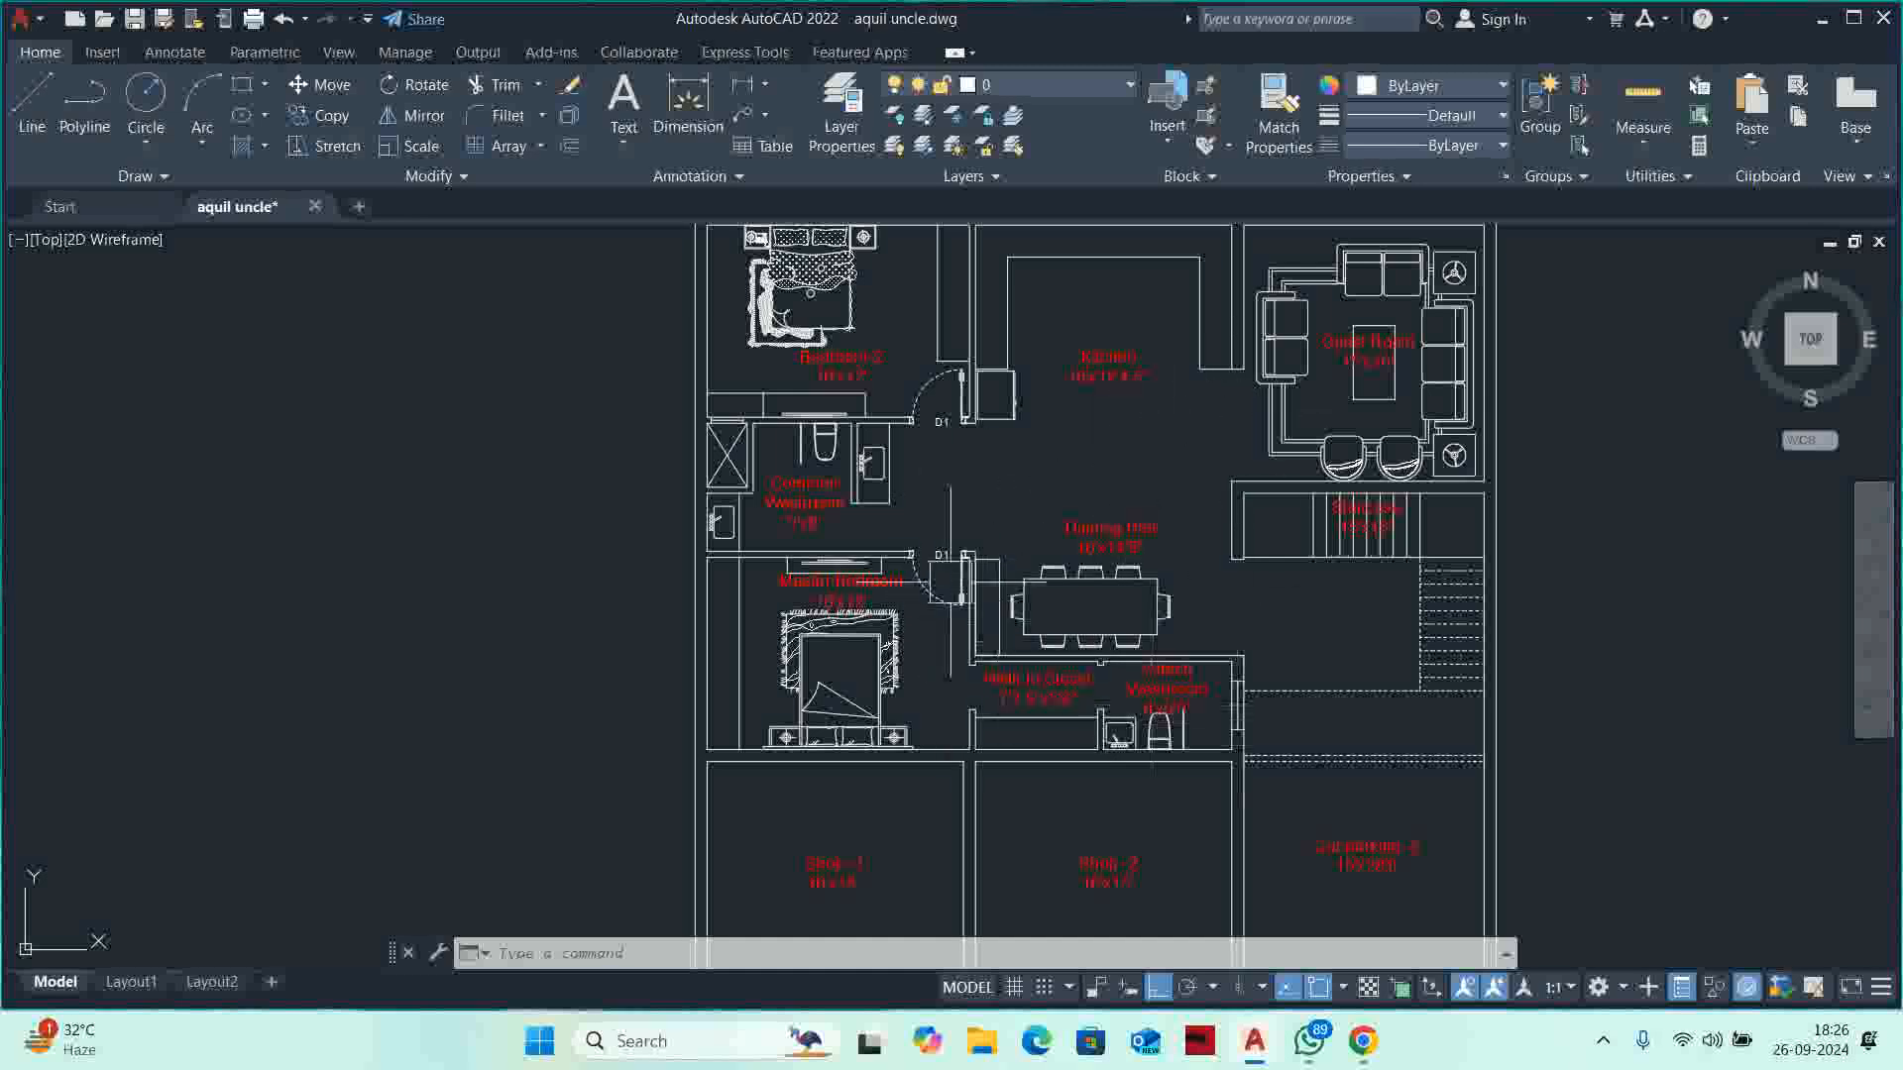
scroll(922, 414, "up", 4)
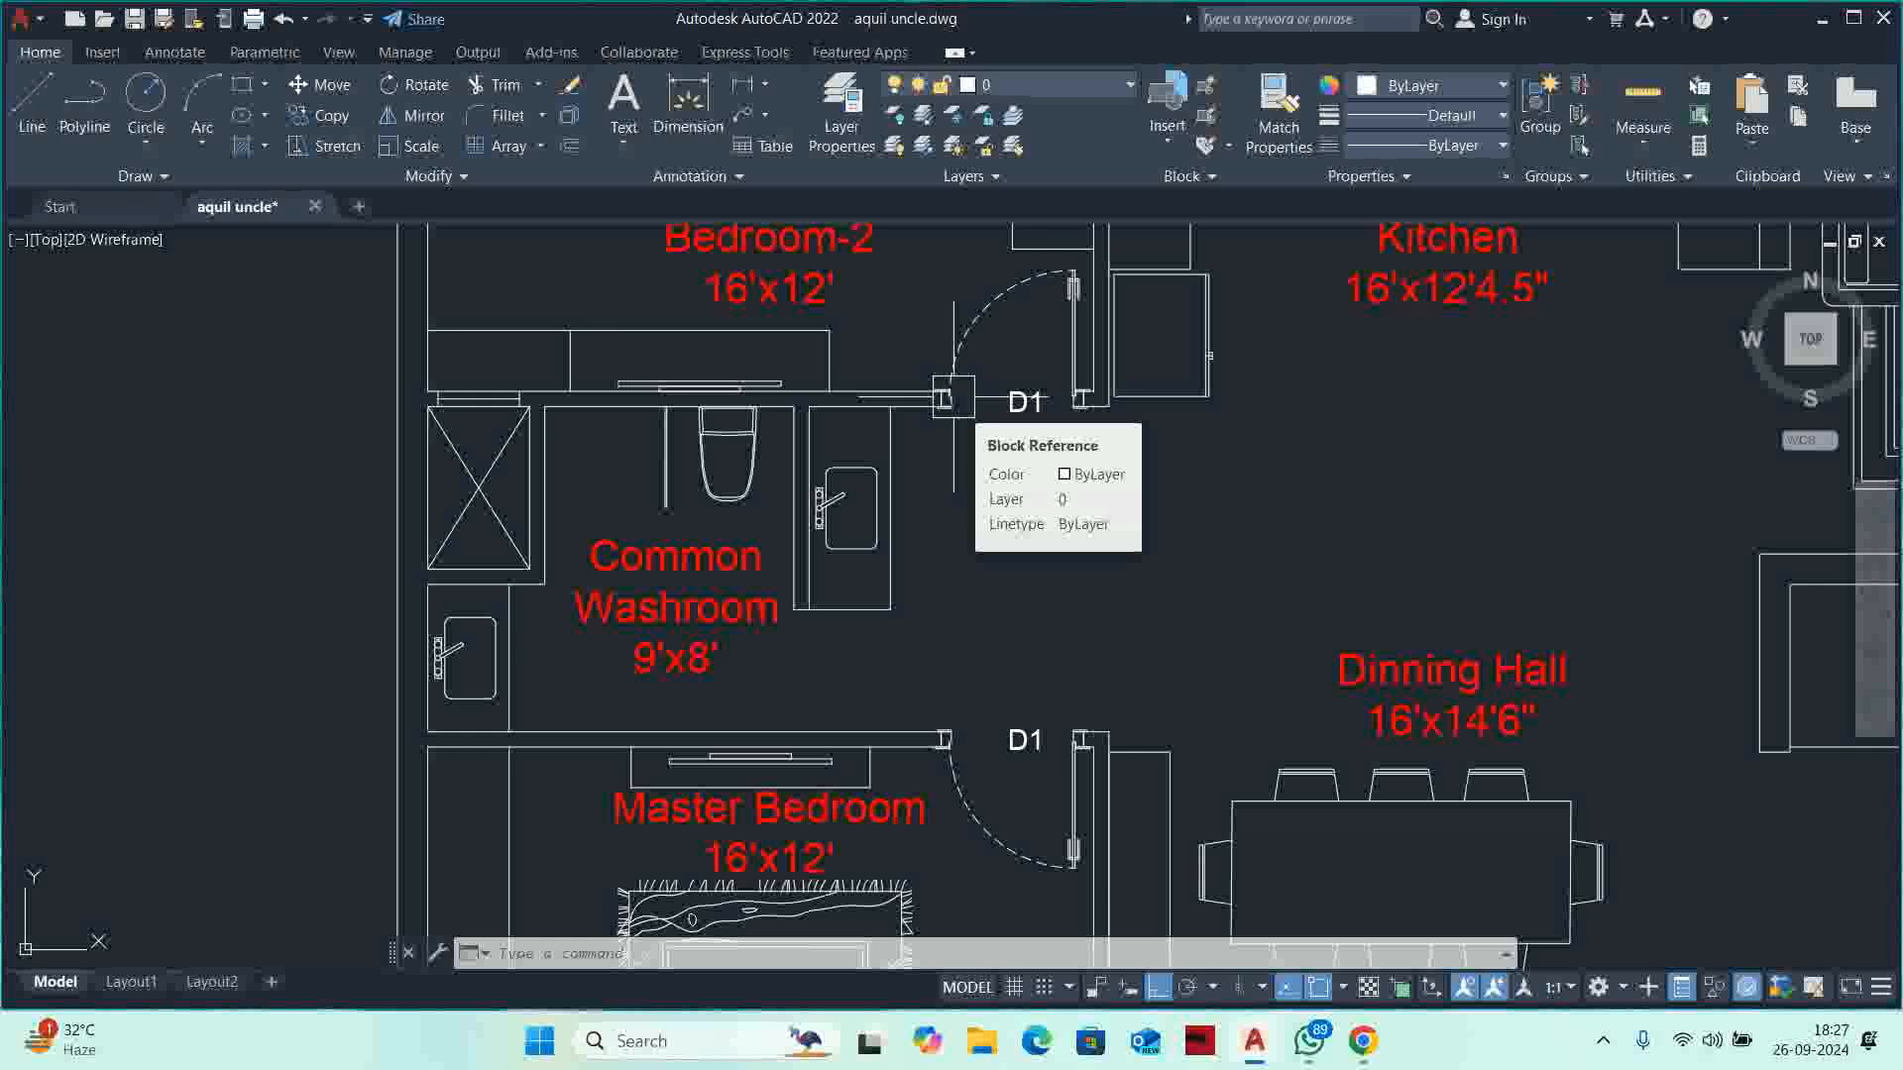
key("alt+Tab")
left_click(731, 898)
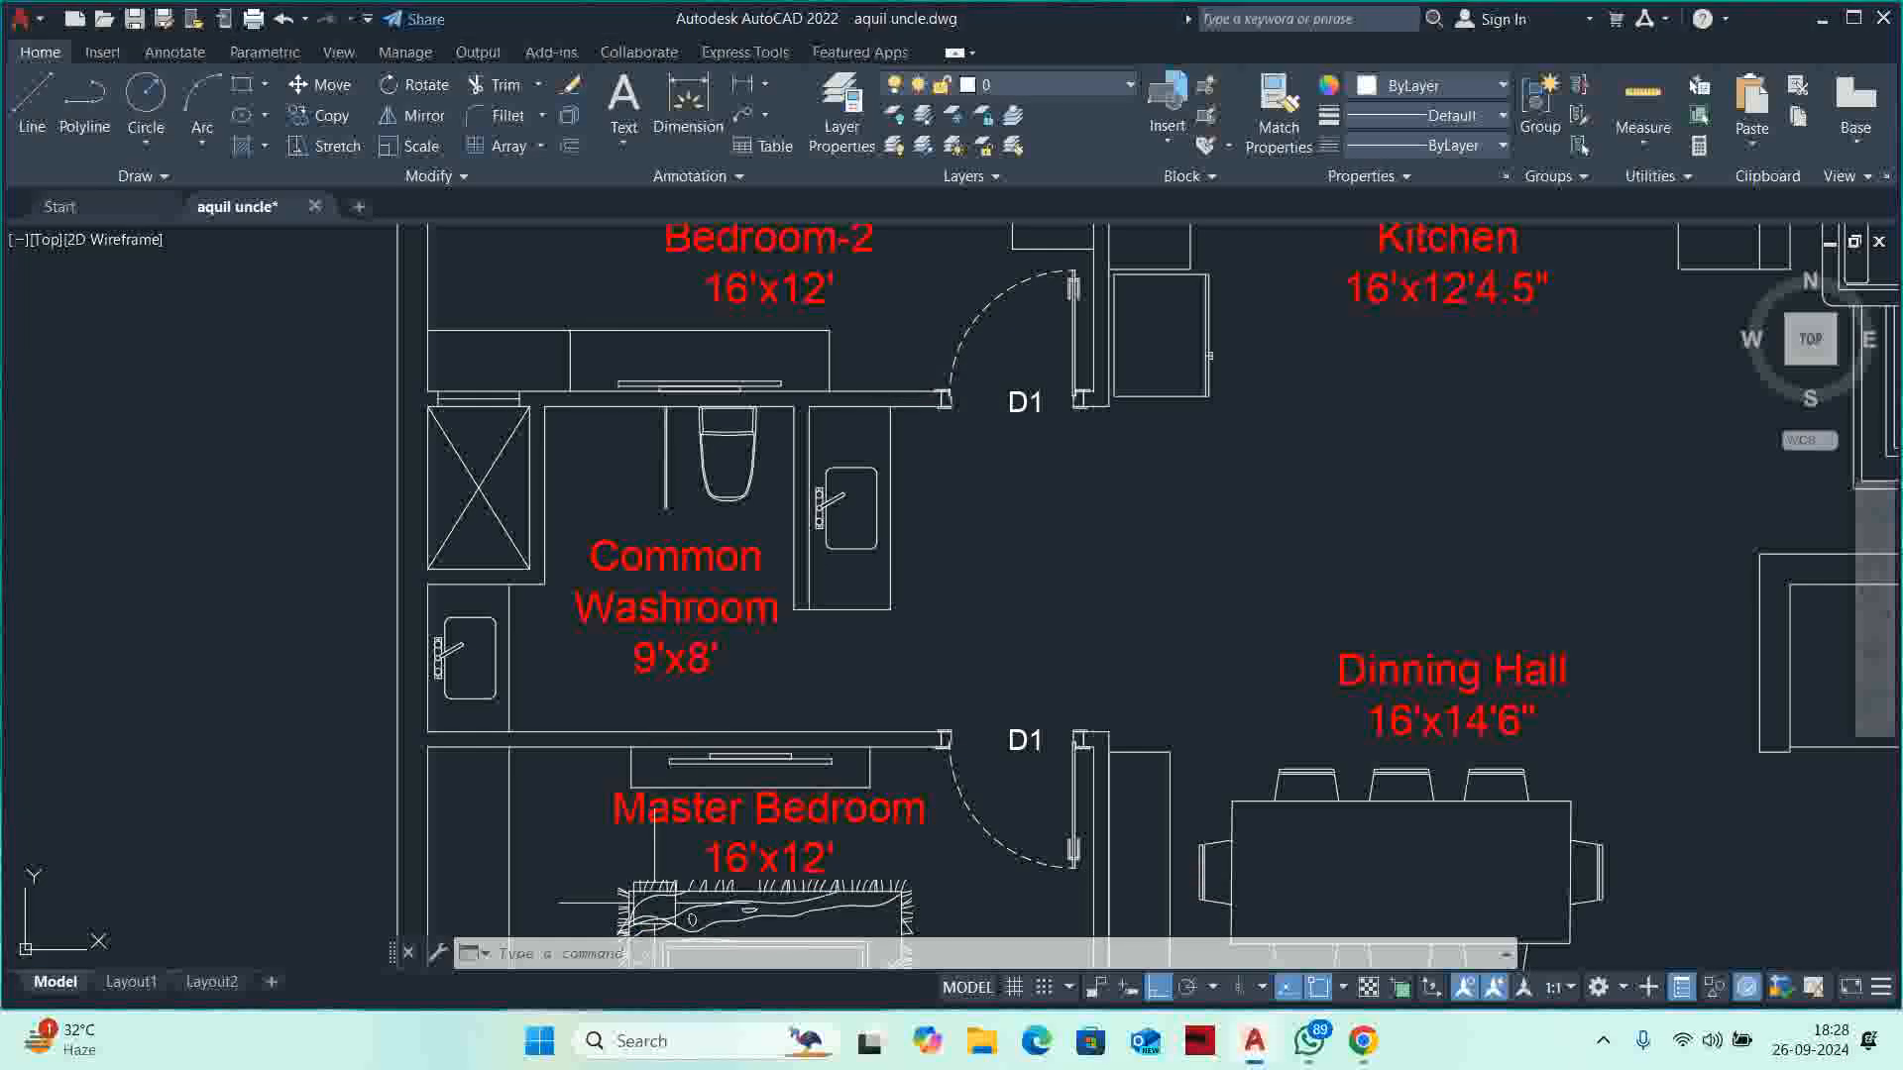
key("Escape")
key("Escape")
key("Escape")
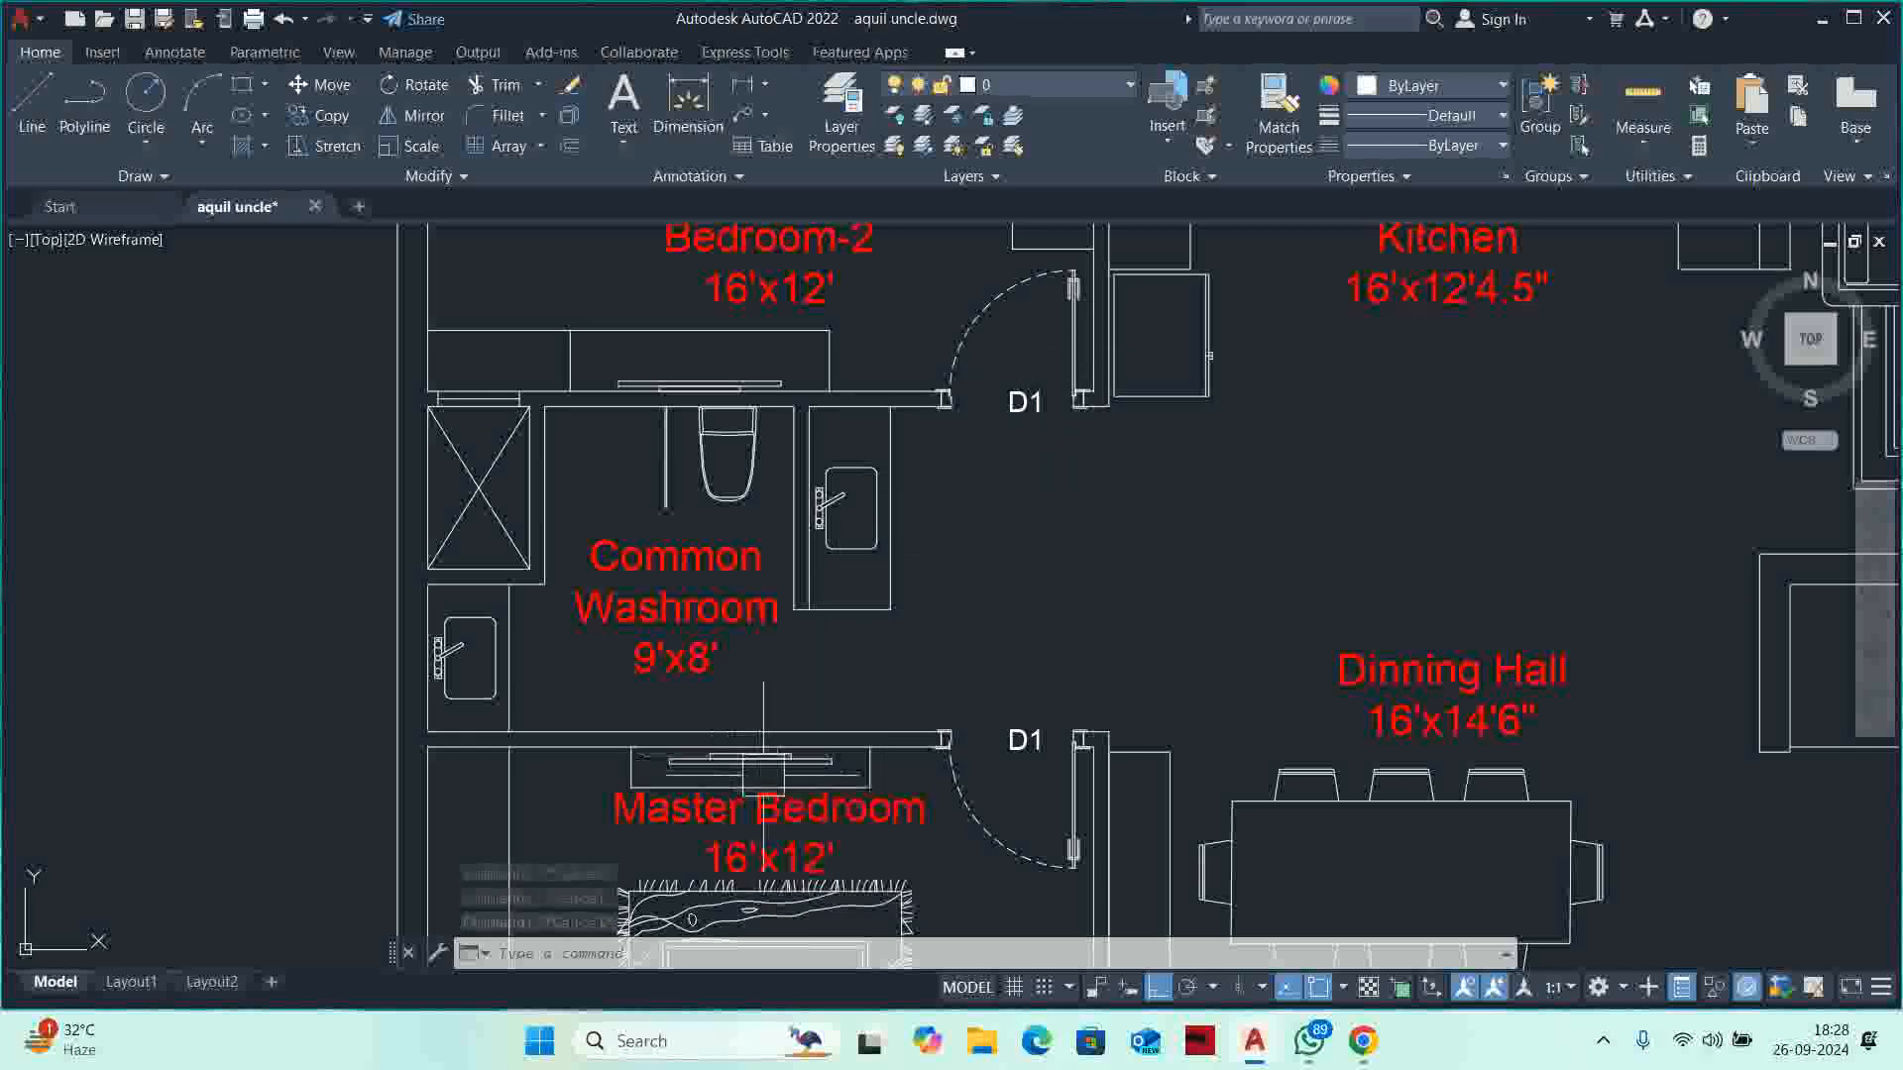
Copy the Master Bedroom door block by its left jamb corner to the lower end of the Common Washroom's partition wall.
type("co")
key("Return")
left_click(963, 829)
key("Return")
scroll(1053, 780, "up", 10)
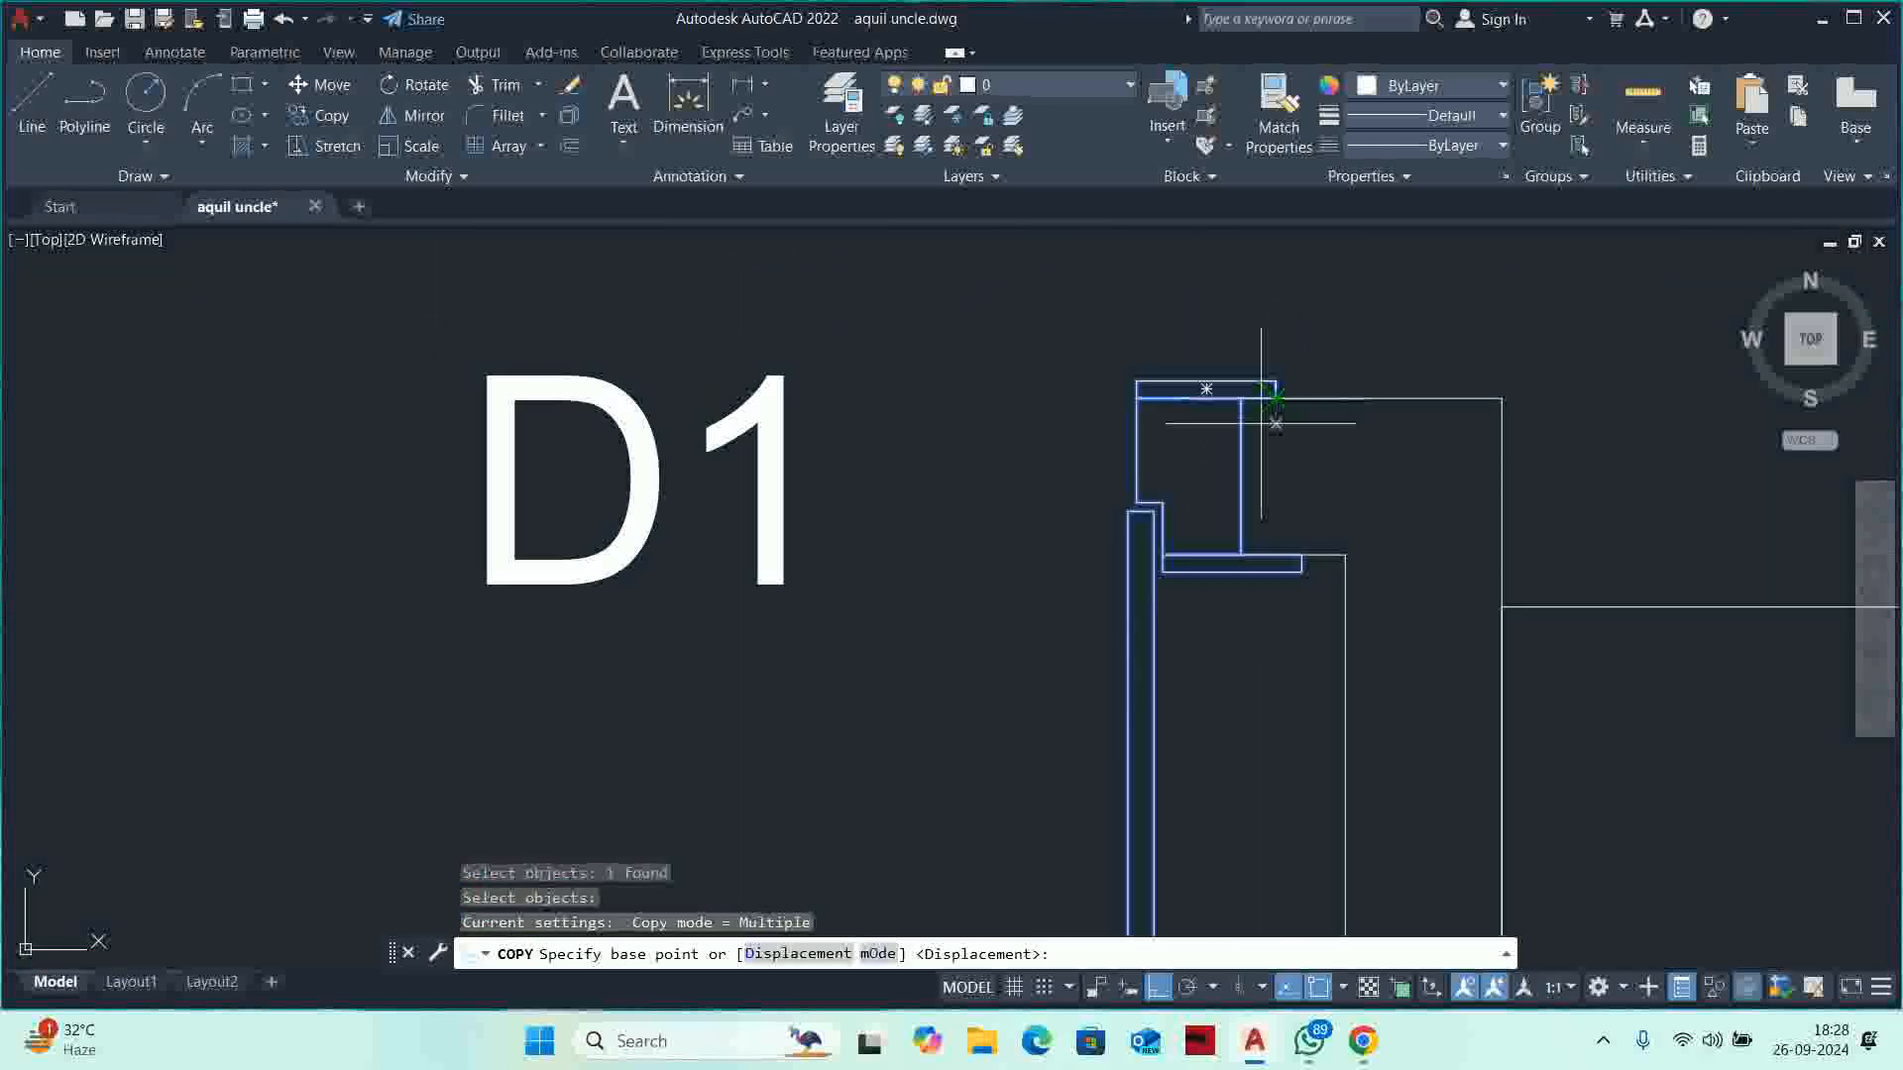
scroll(1266, 411, "down", 8)
middle_click_drag(1128, 507, 1185, 553)
scroll(1031, 520, "up", 6)
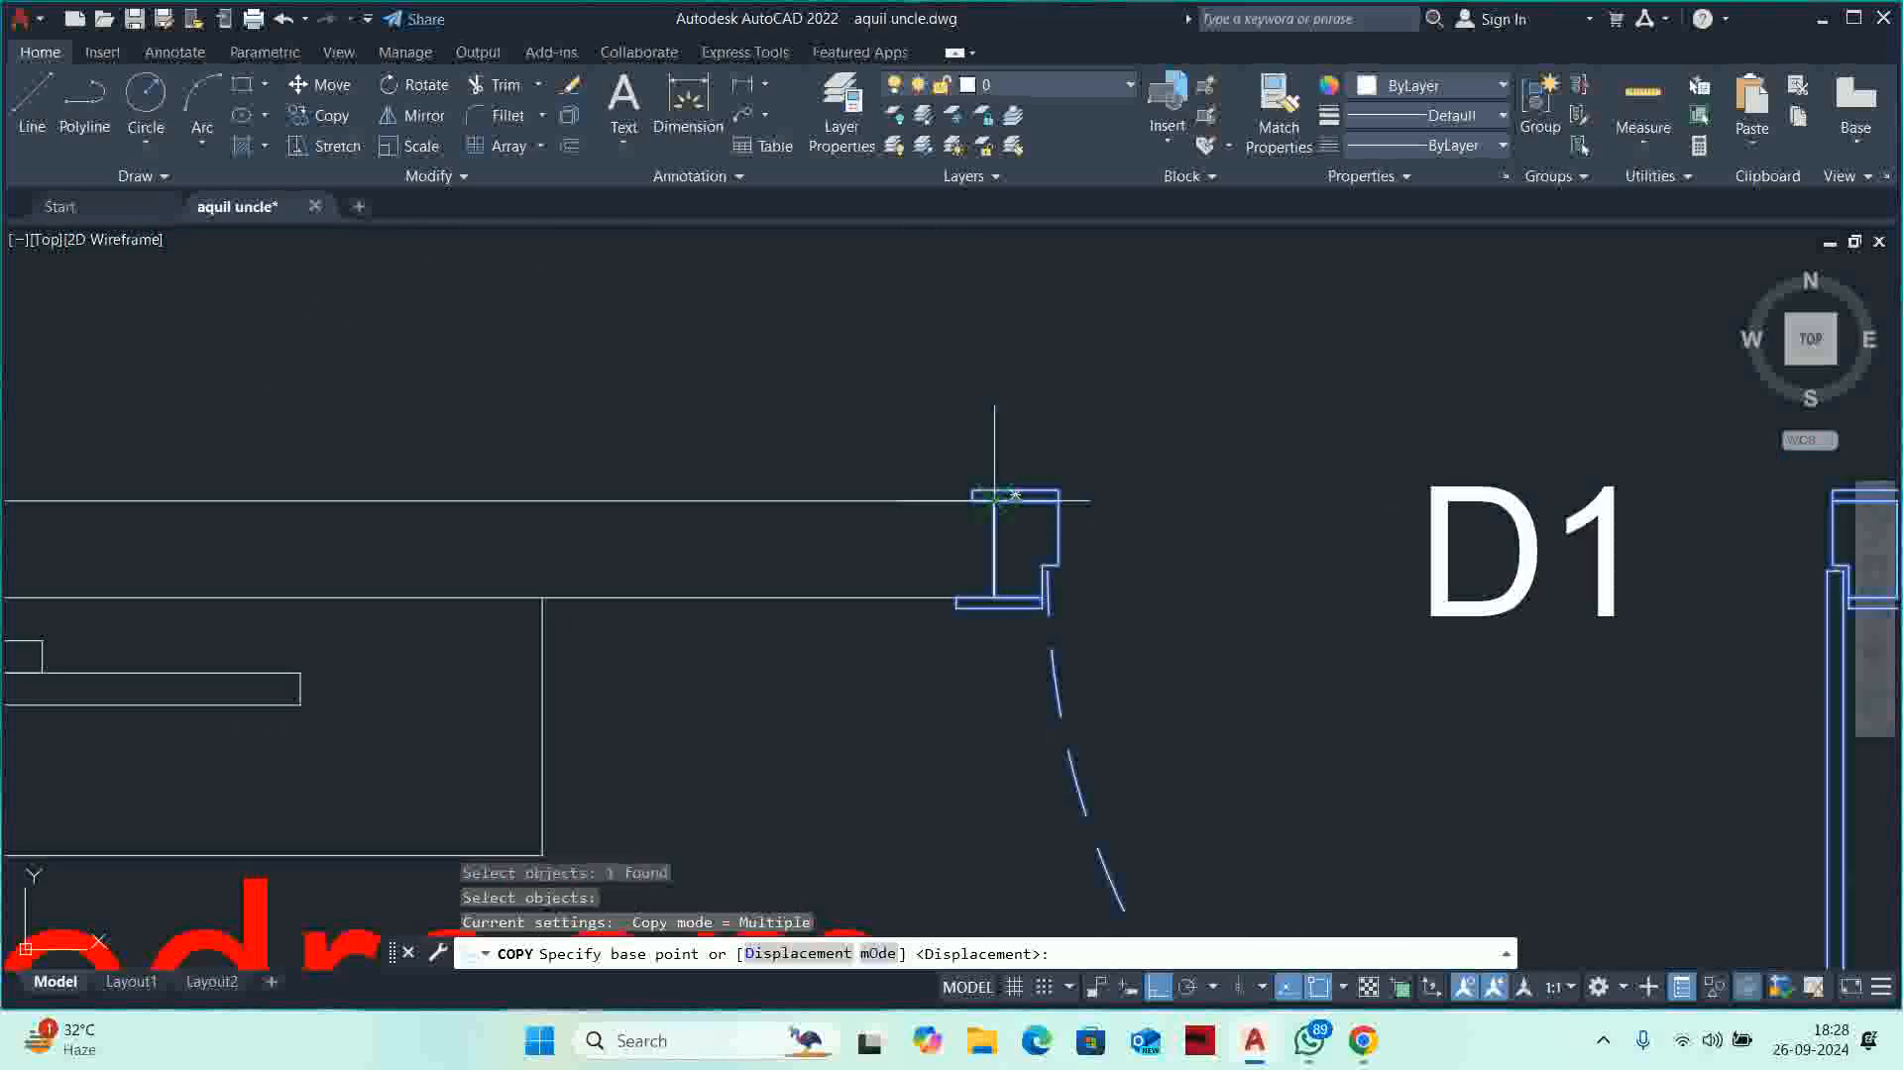
left_click(1001, 492)
middle_click_drag(790, 489, 1363, 843)
scroll(1363, 842, "down", 4)
scroll(1147, 526, "up", 4)
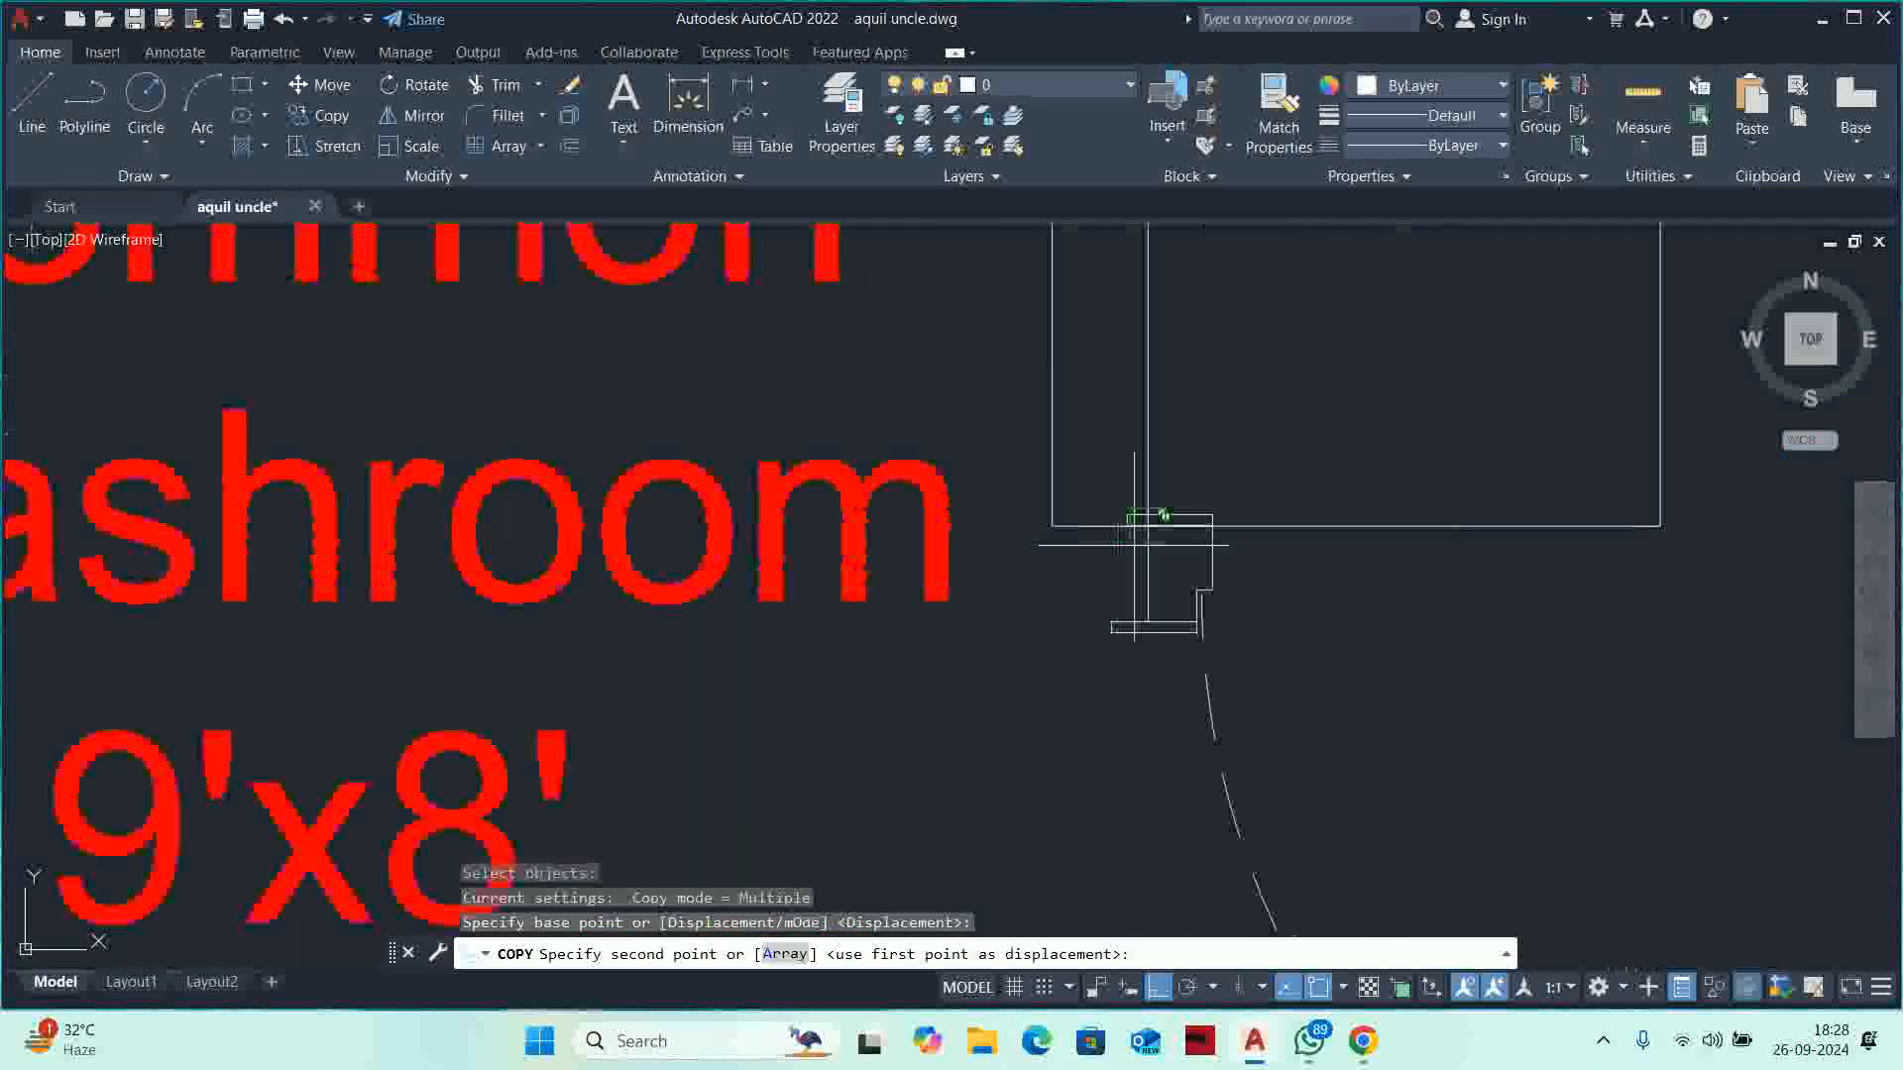
left_click(1148, 525)
key("Escape")
key("Escape")
key("Escape")
Rotate the copied door block 90 degrees clockwise about its jamb so it spans the Common Washroom opening.
type("ro")
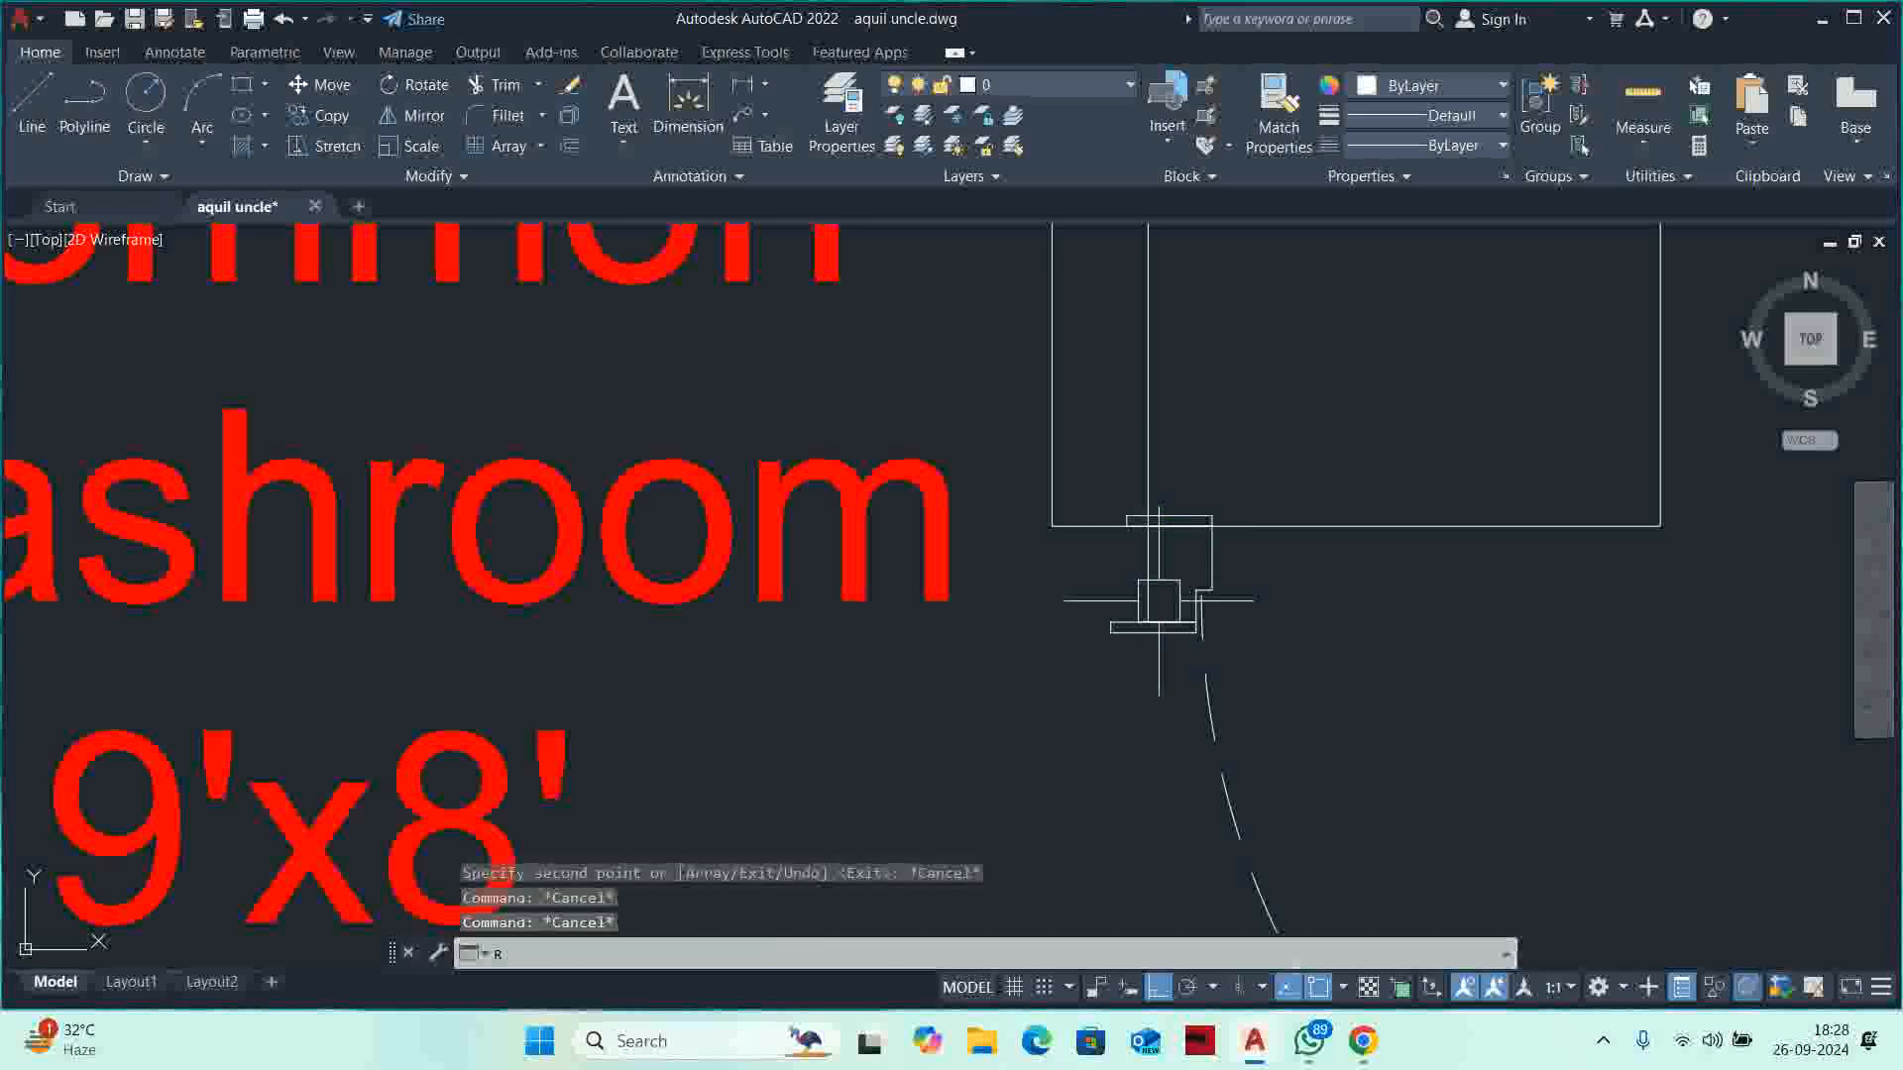
key("space")
left_click(1171, 625)
key("space")
scroll(1126, 531, "up", 3)
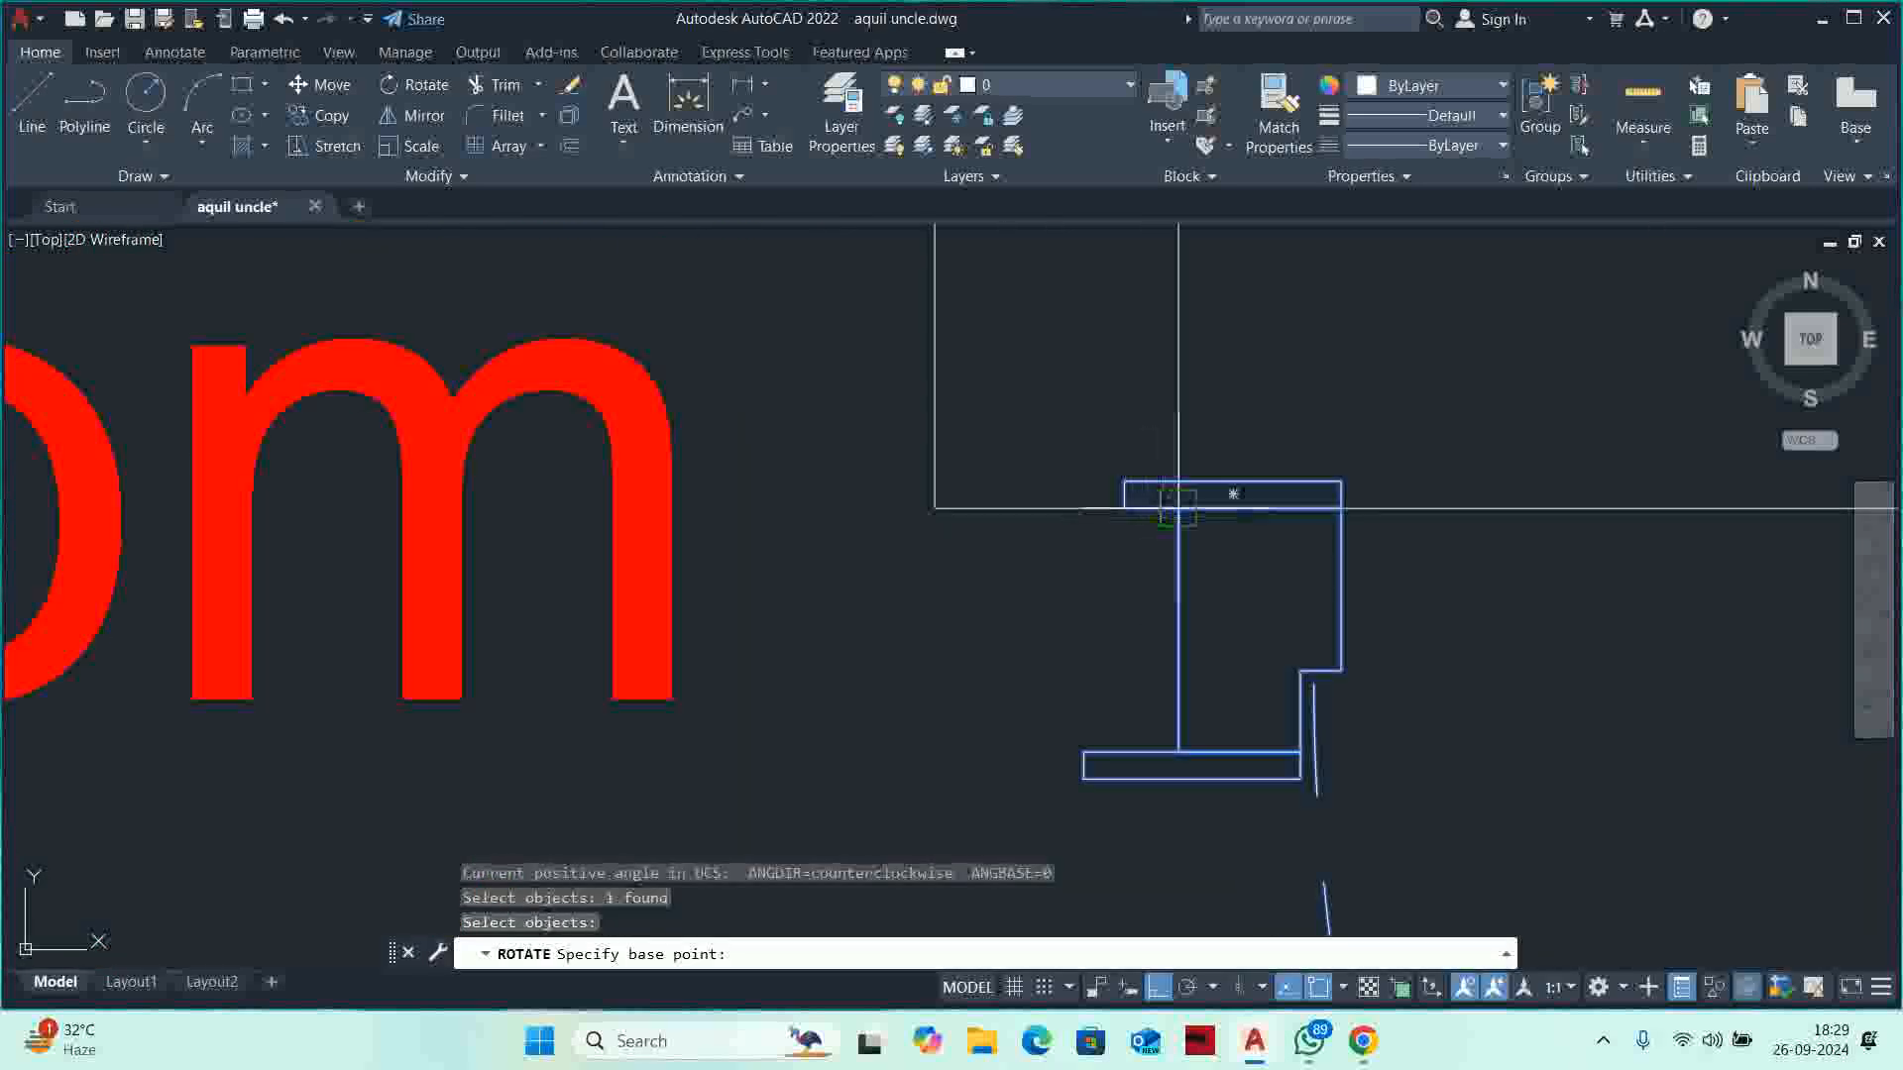
left_click(1233, 494)
key("Escape")
key("Escape")
key("Escape")
scroll(1130, 644, "down", 5)
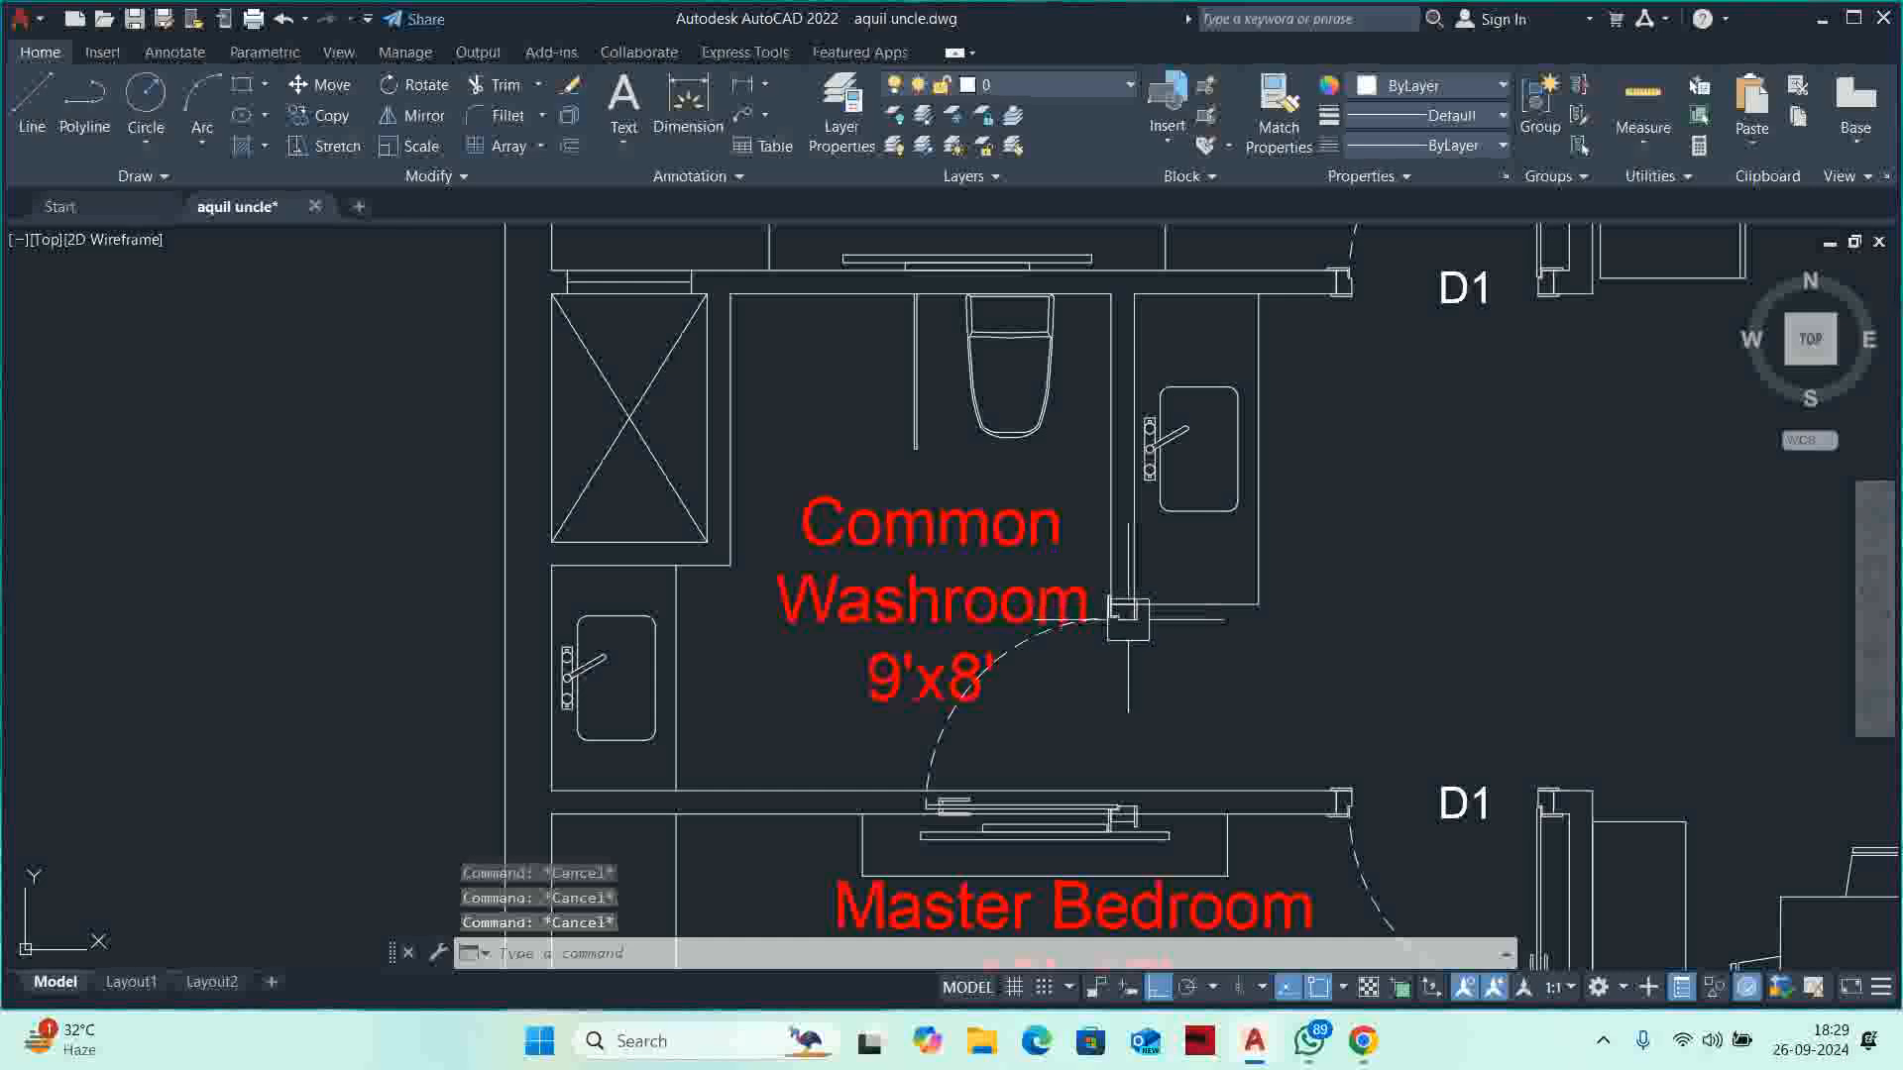
Move the rotated Common Washroom door block upward by 3.
middle_click_drag(1124, 624, 1135, 666)
type("m")
key("space")
left_click(1136, 676)
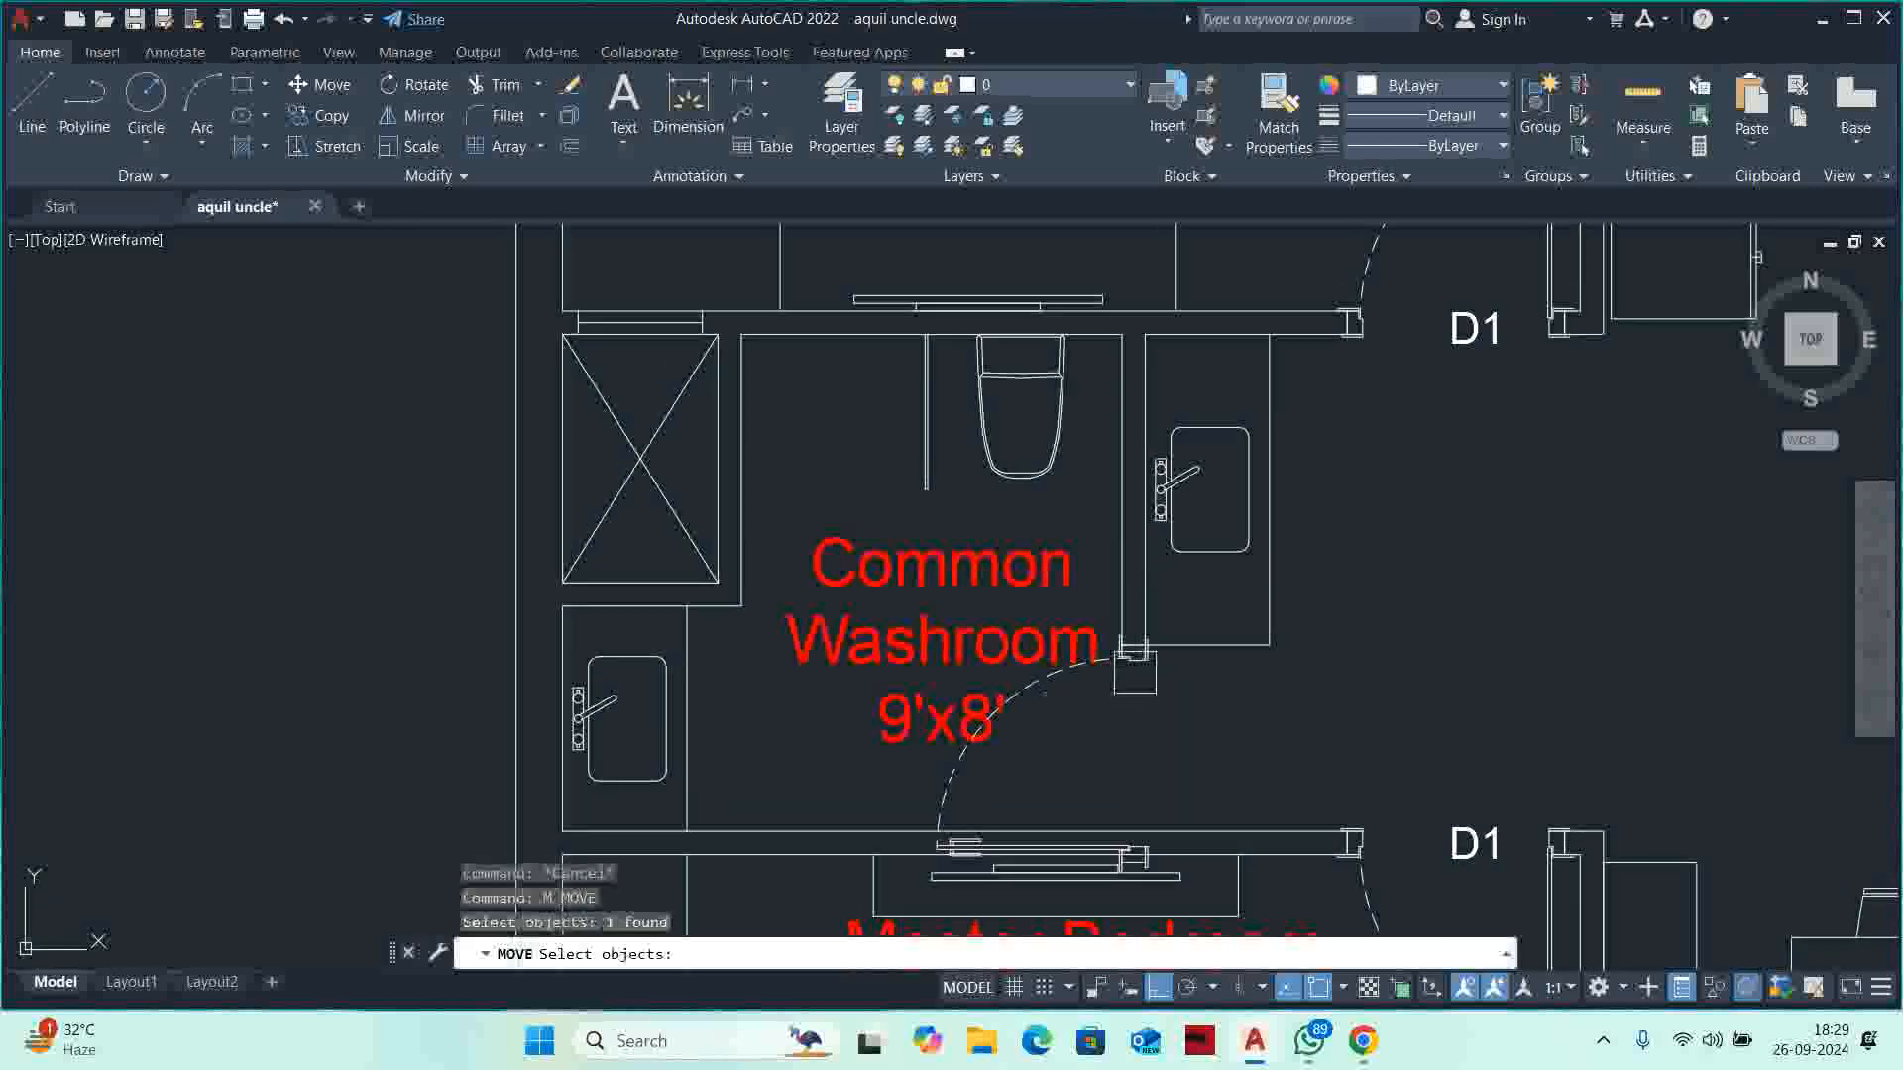
key("space")
left_click(1498, 722)
type("3")
key("Return")
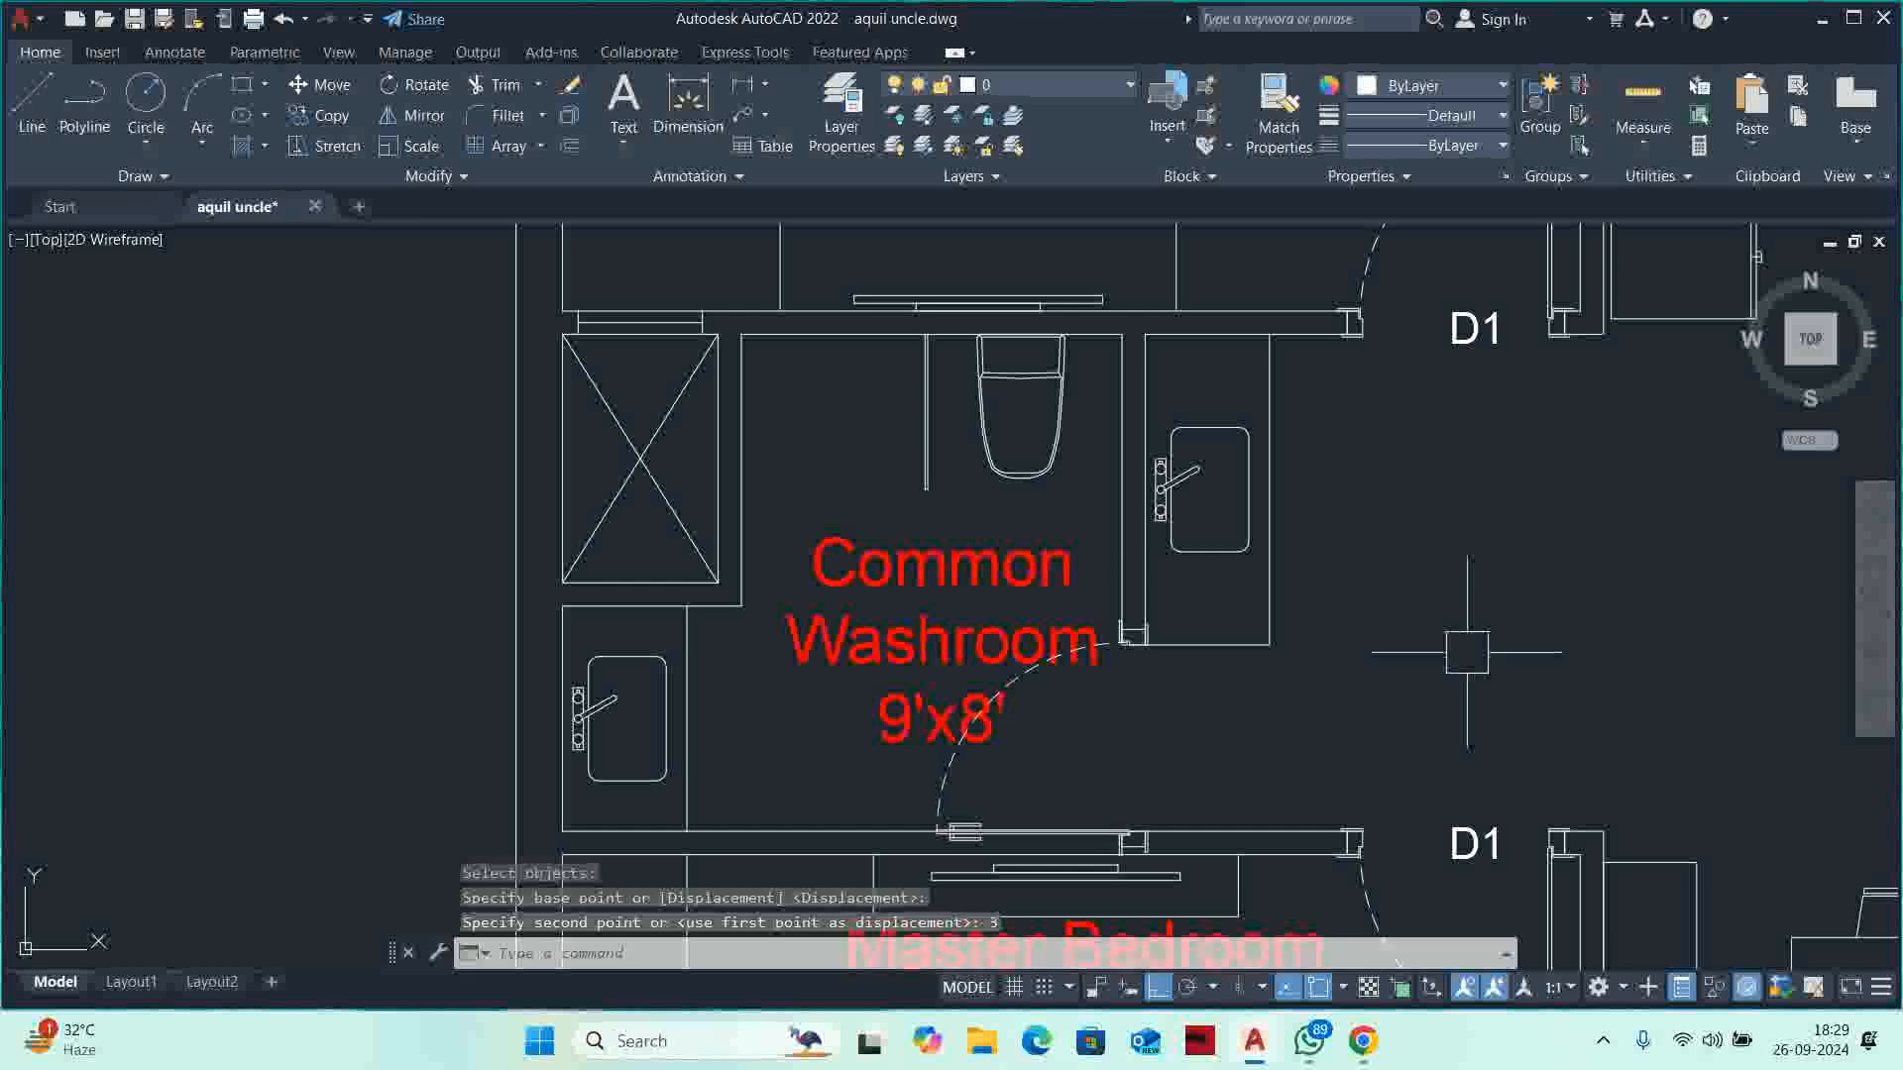
key("Escape")
key("Escape")
Move the Common Washroom door block up until its lower jamb's bottom corner meets the upper line of the Master Bedroom wall.
type("m")
key("space")
scroll(1137, 800, "up", 4)
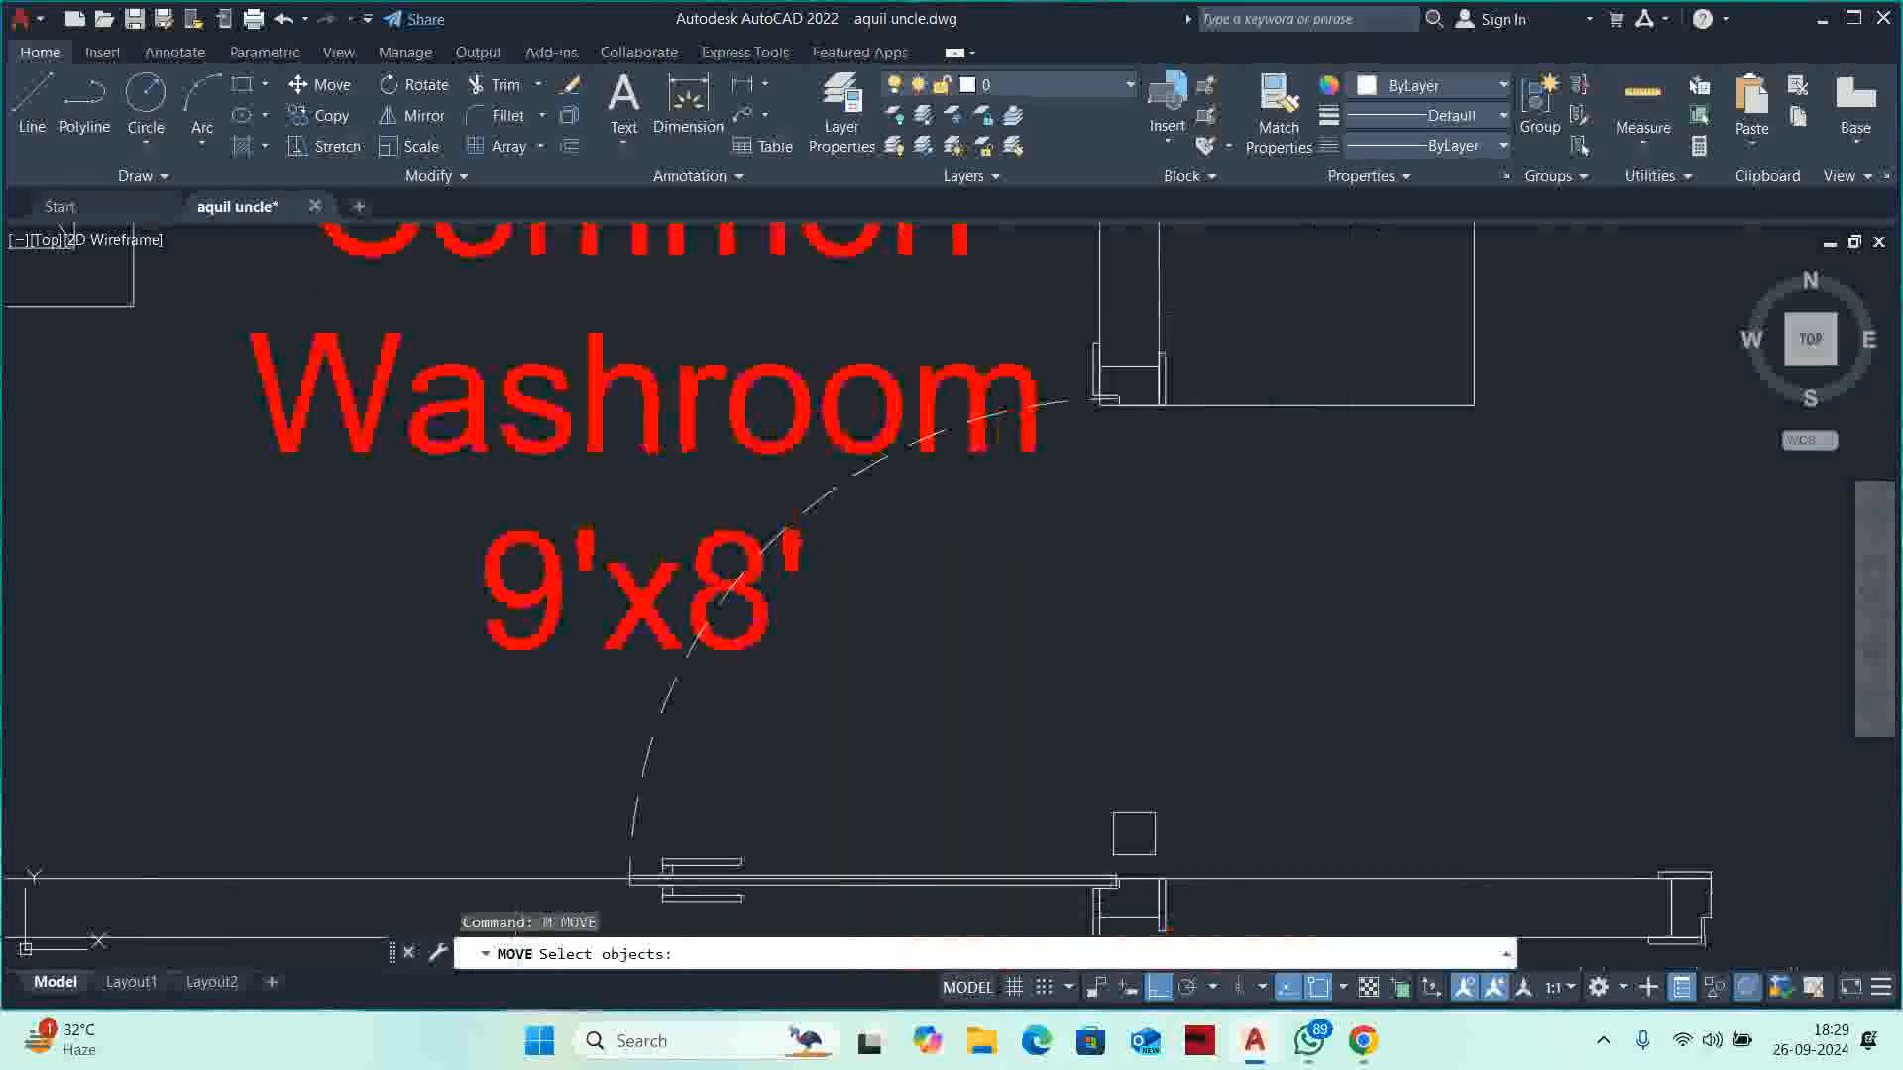
left_click(1143, 894)
middle_click_drag(1147, 899, 1142, 669)
key("space")
scroll(1150, 689, "up", 5)
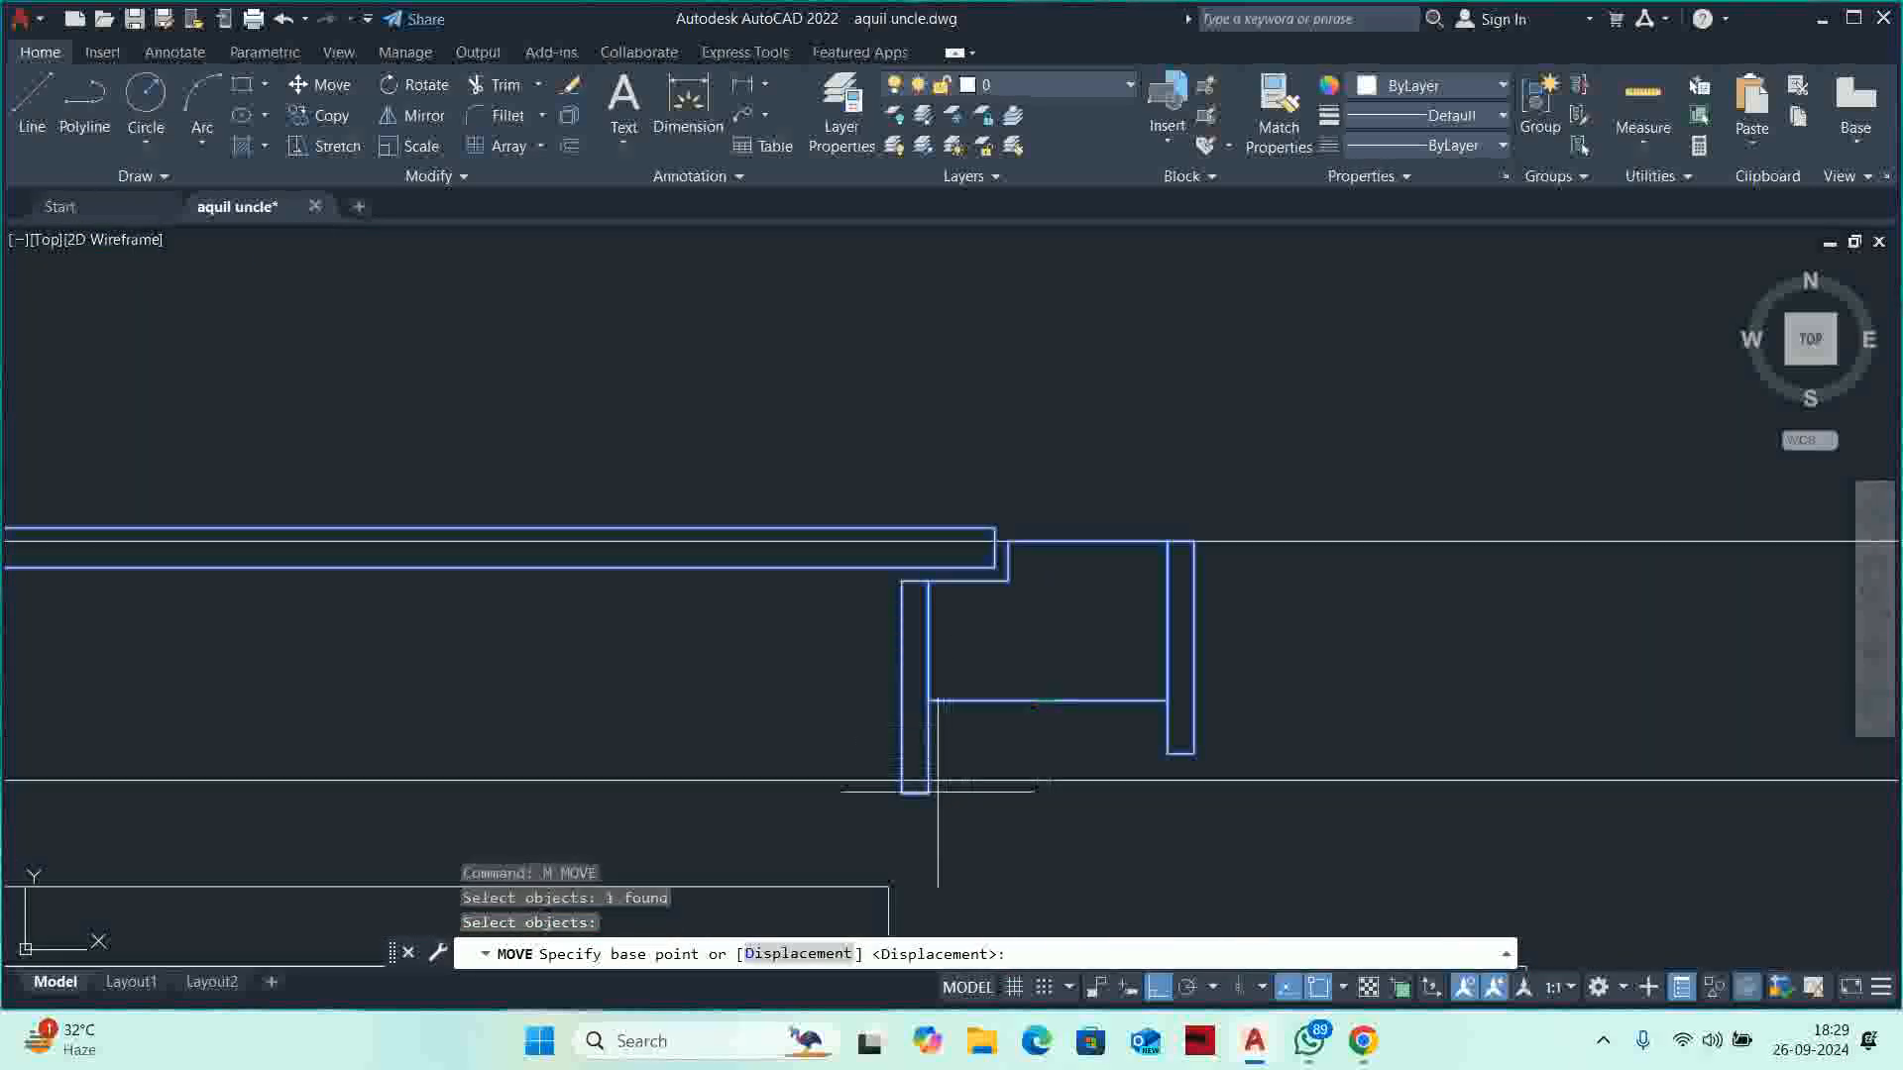
left_click(929, 786)
key("Escape")
key("Escape")
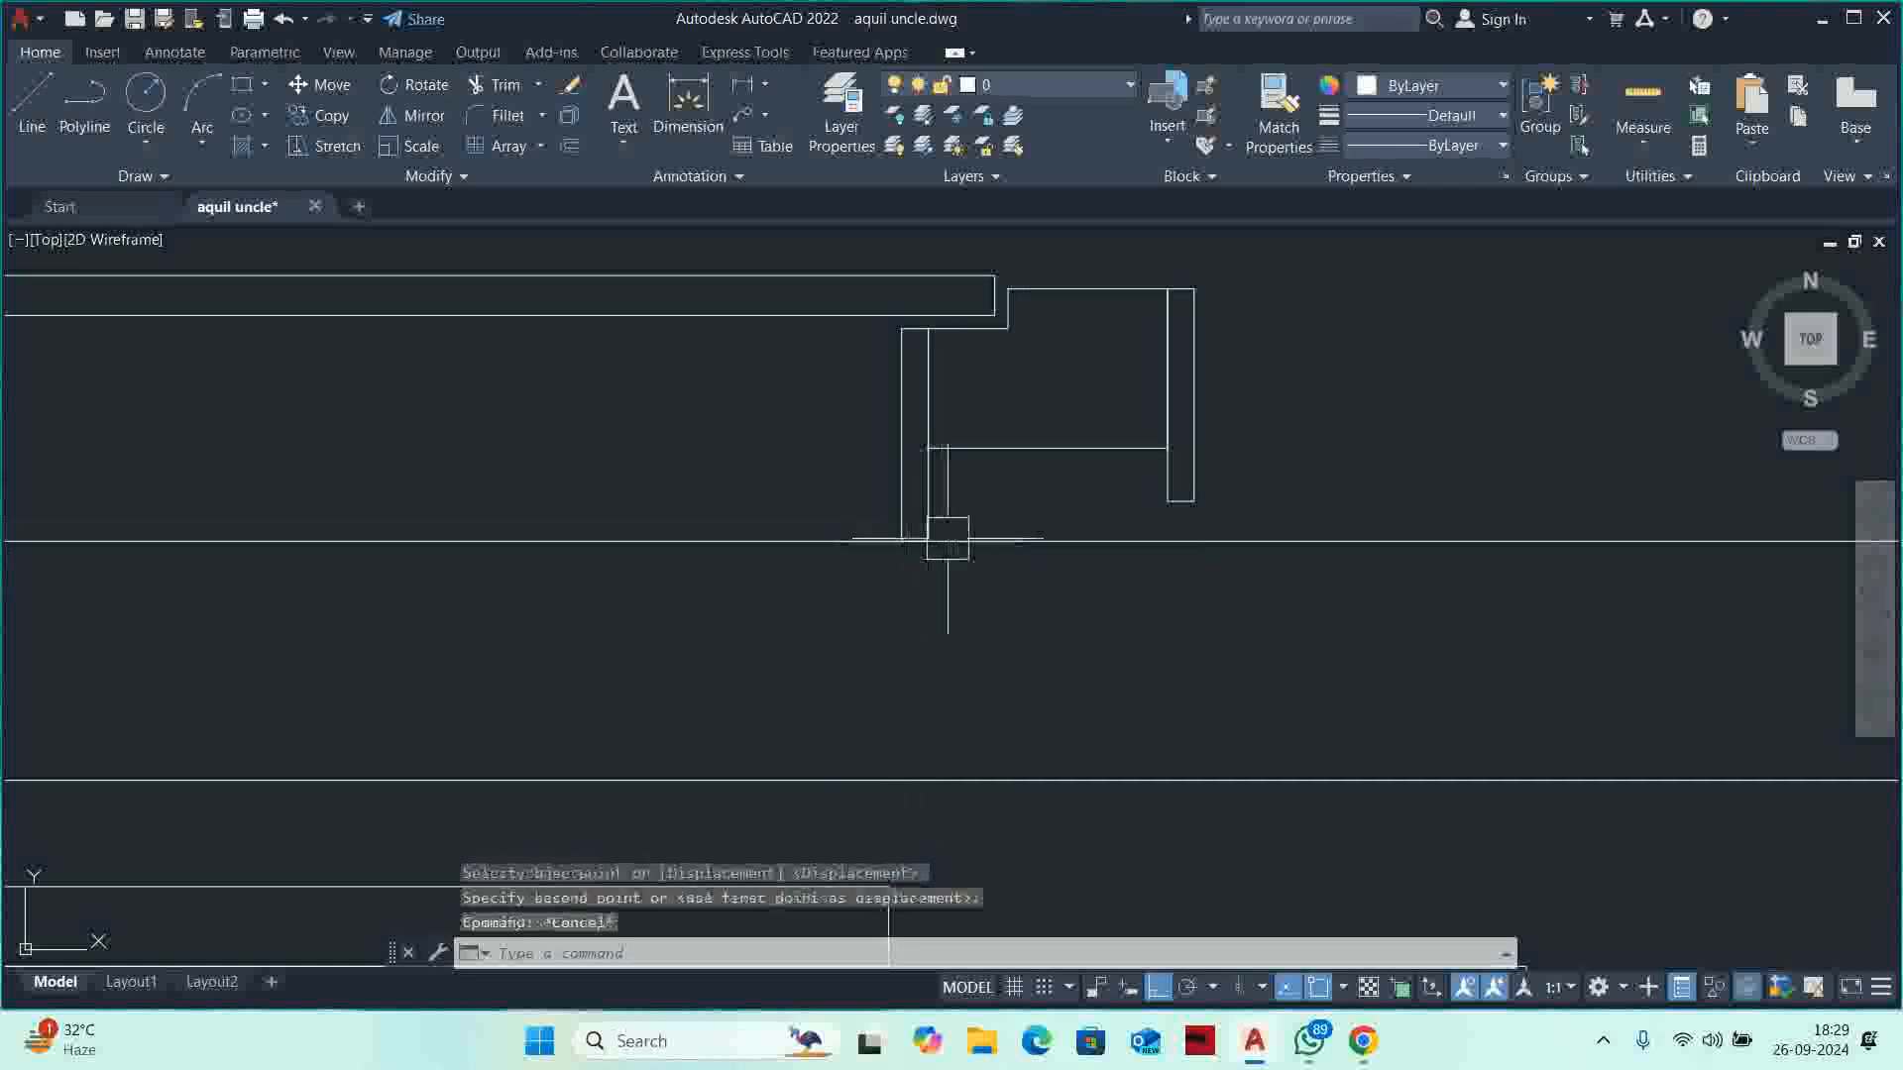
Offset the upper line of the wall between the Common Washroom and Master Bedroom upward by 3.
type("o")
key("space")
type("3")
key("space")
left_click(1027, 541)
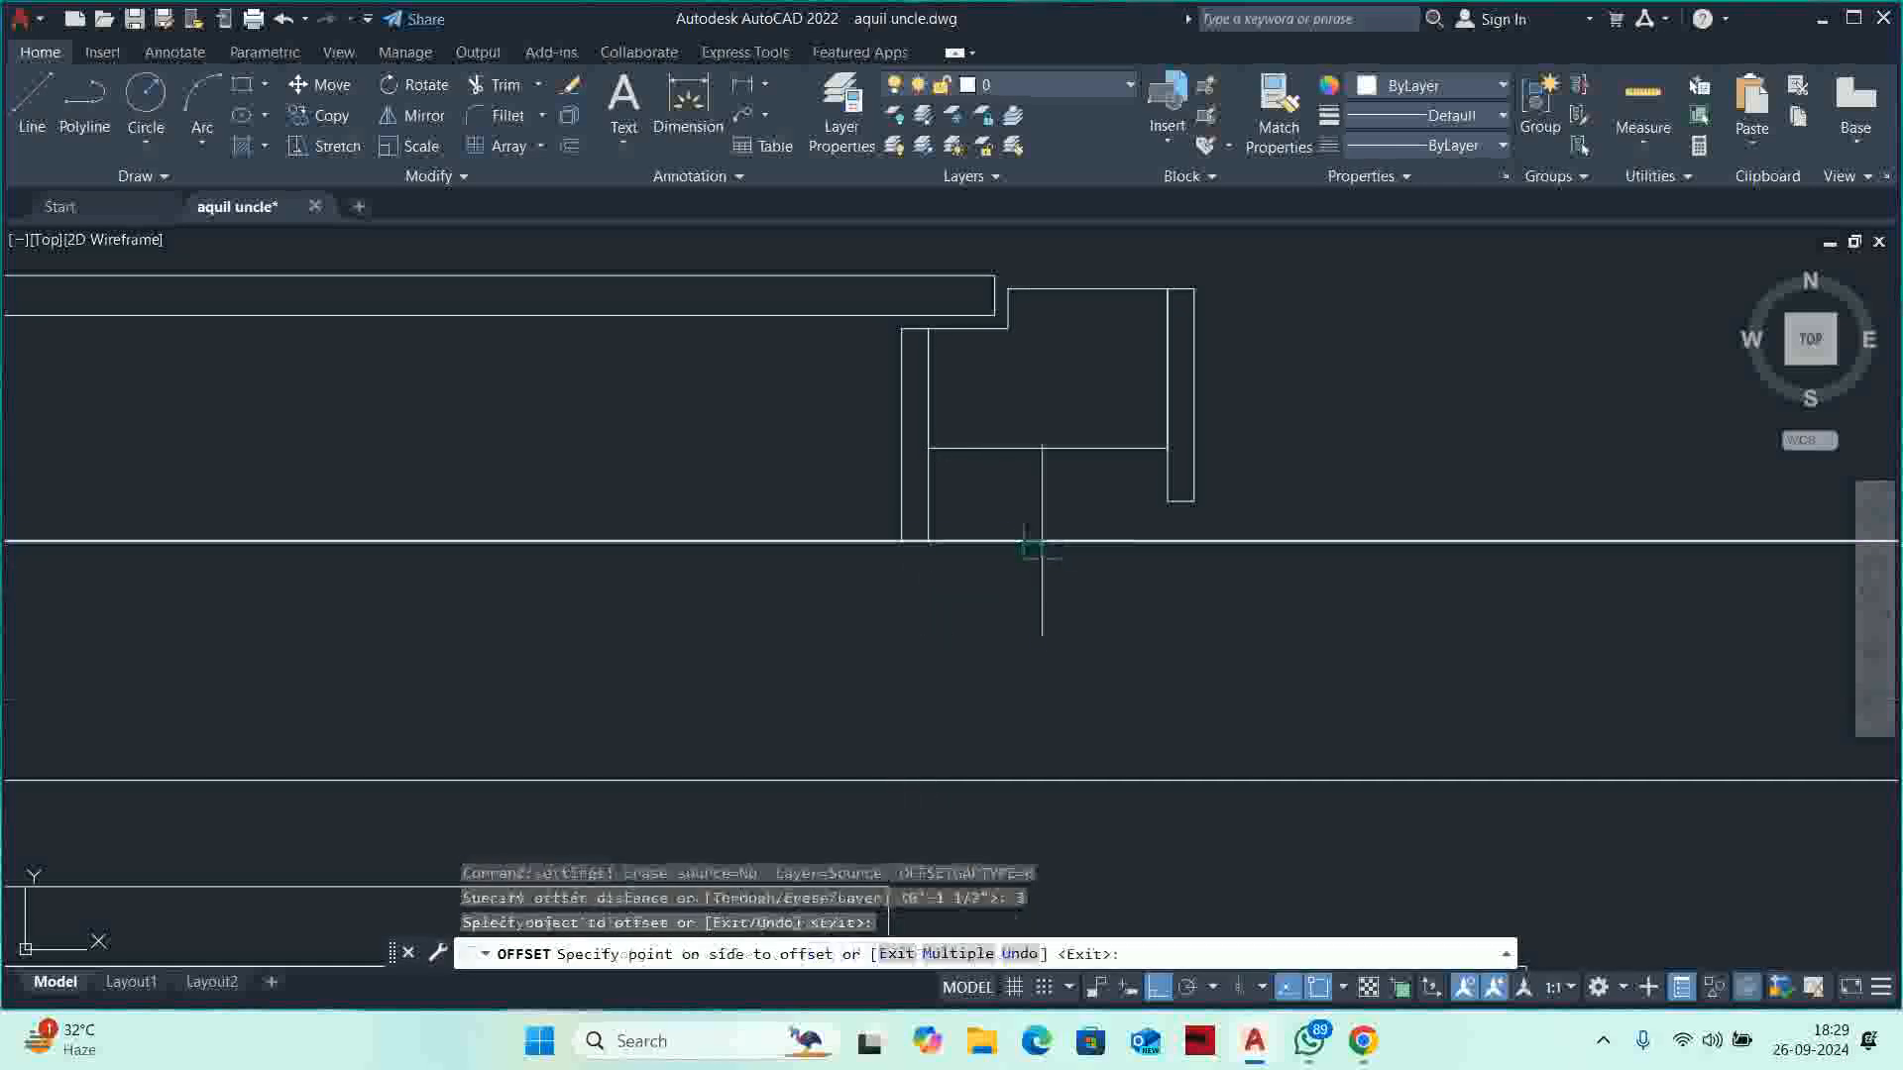
left_click(902, 503)
key("Escape")
scroll(828, 531, "down", 3)
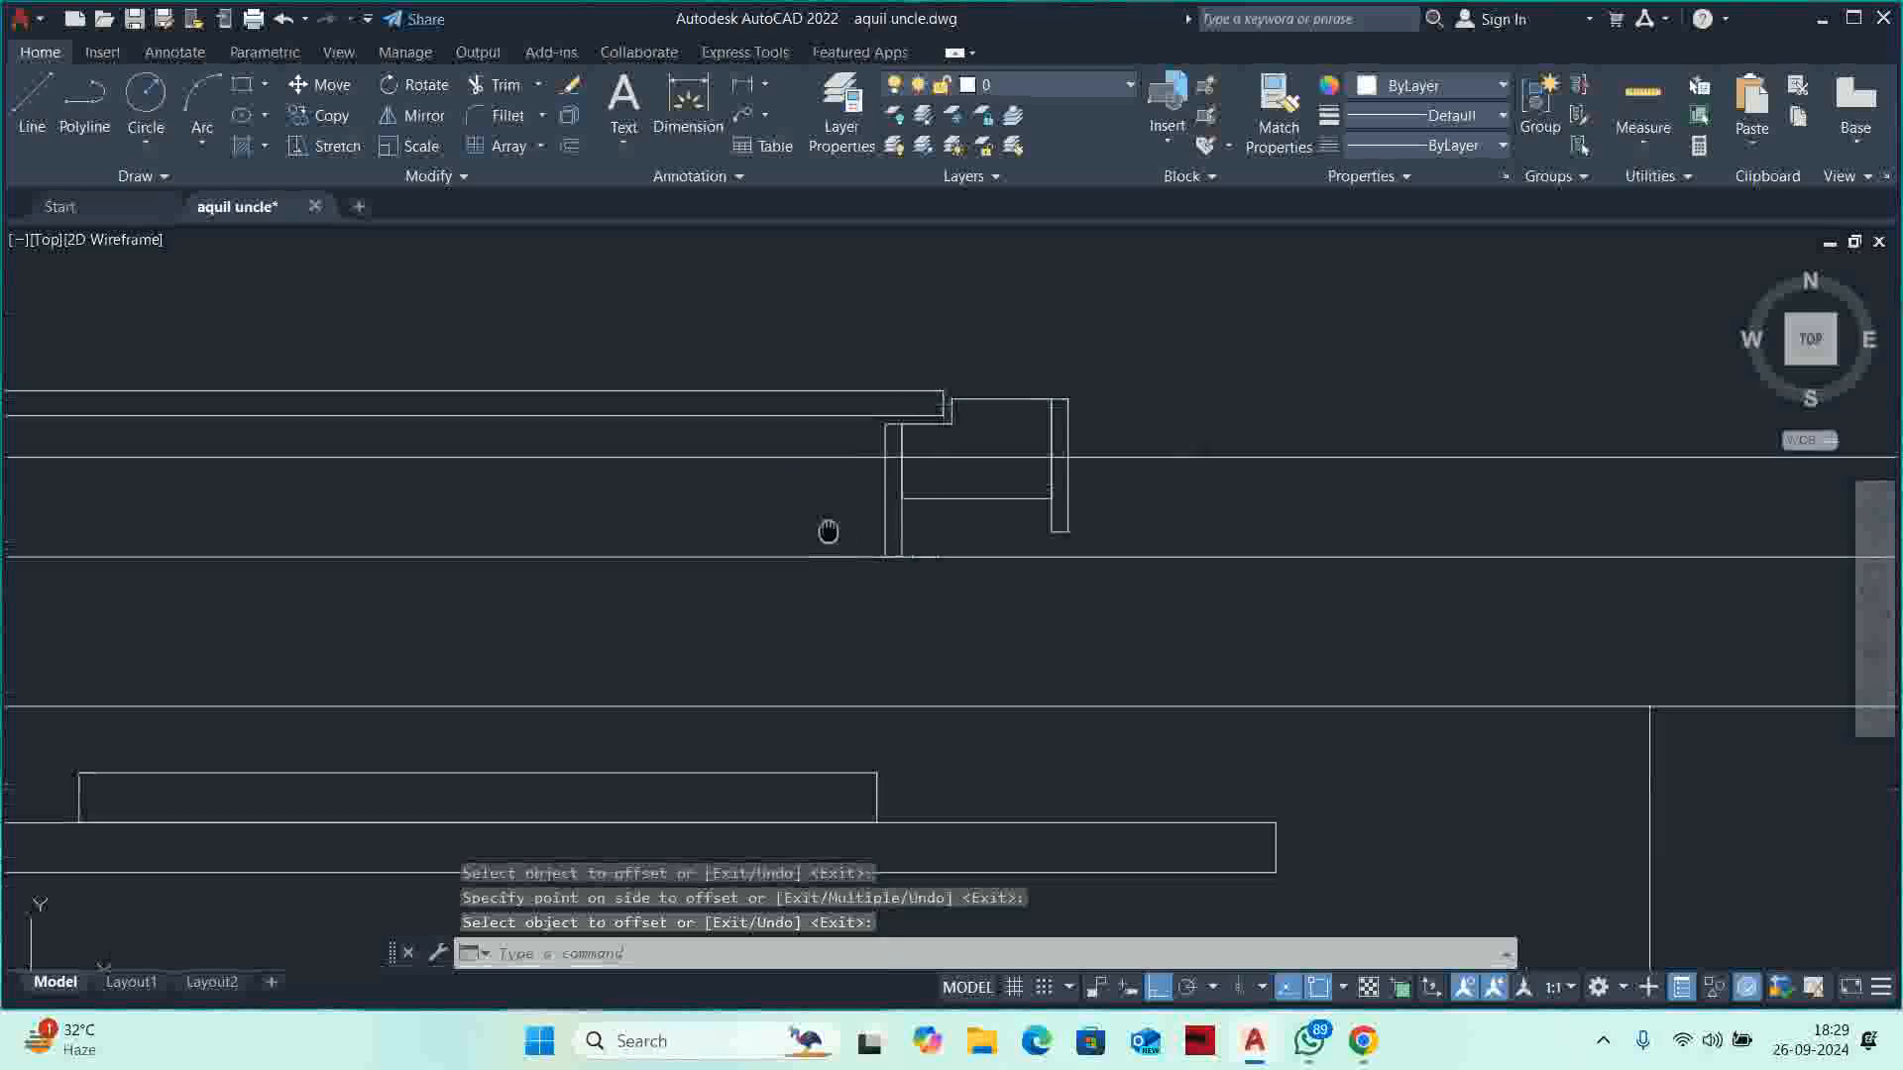
Move the Common Washroom door block up so its lower jamb's bottom edge sits on the offset line.
type("m")
key("space")
left_click(1038, 524)
key("space")
scroll(958, 527, "up", 2)
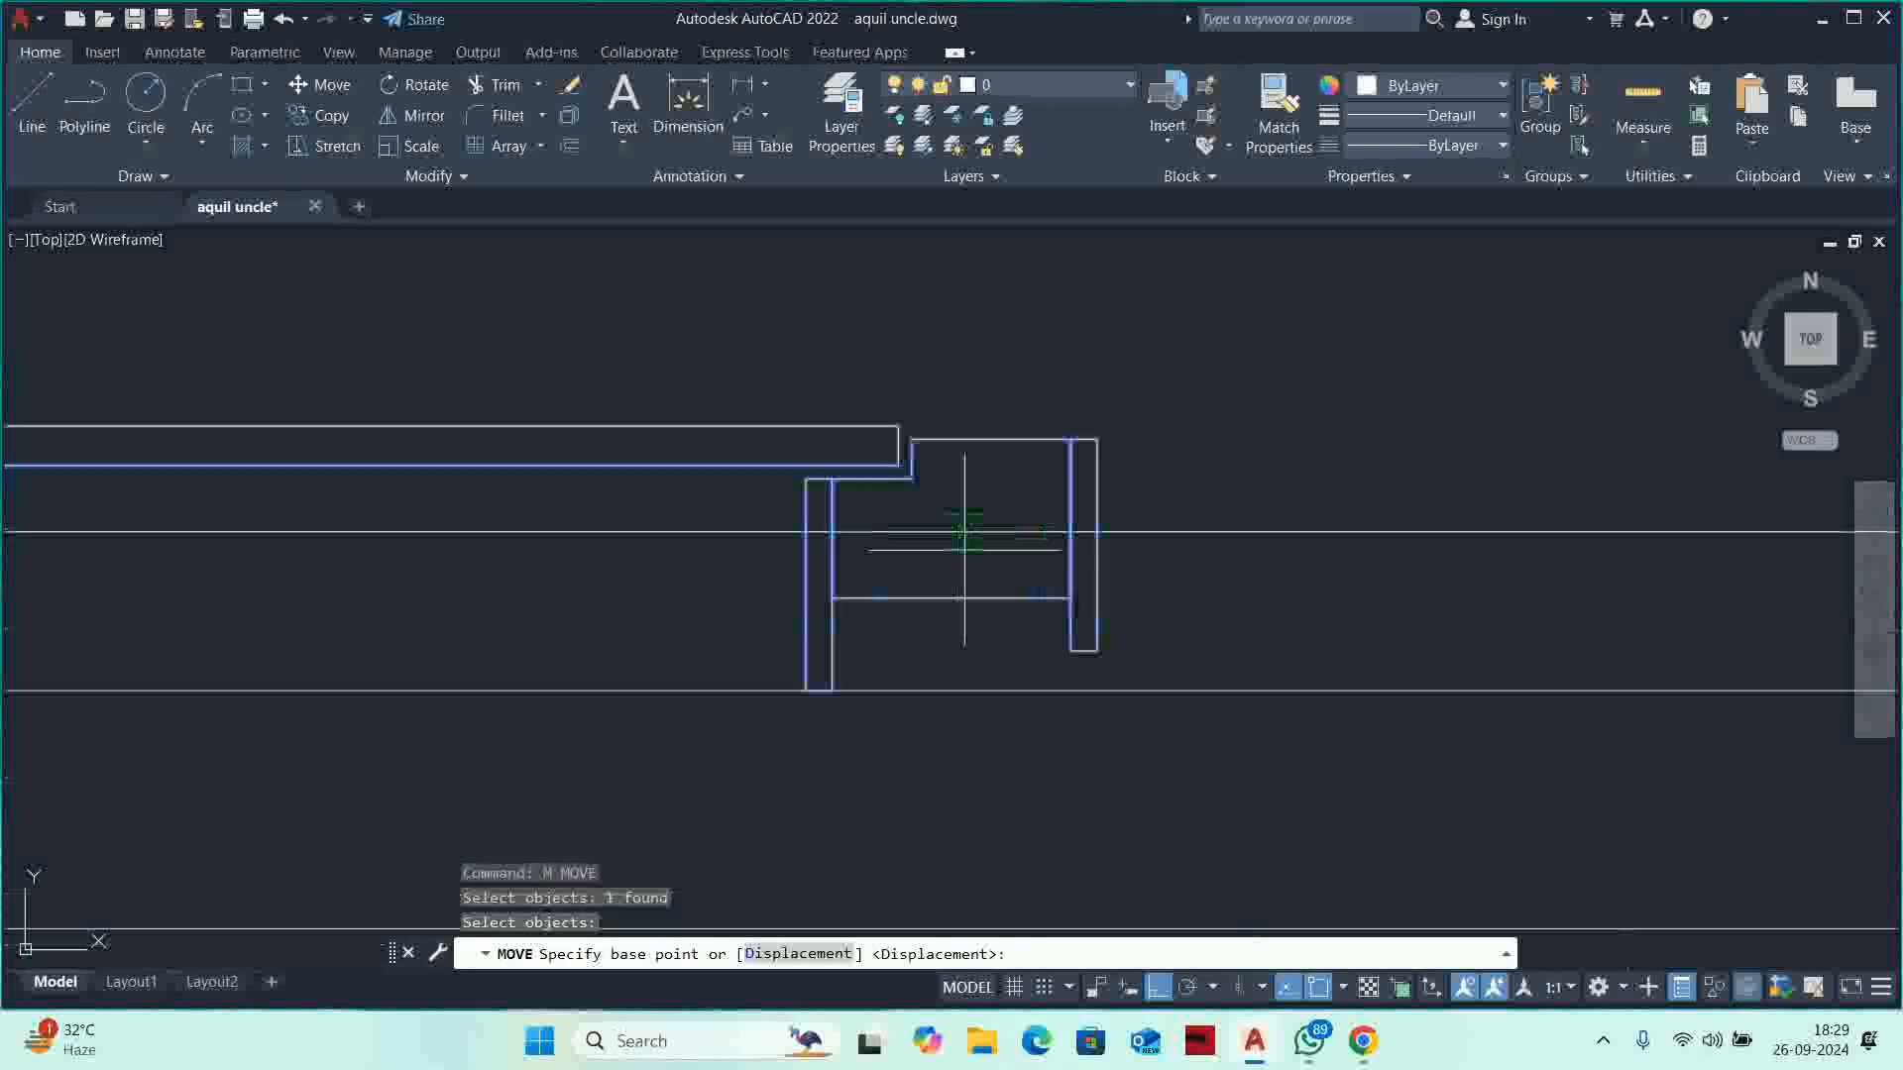
left_click(952, 598)
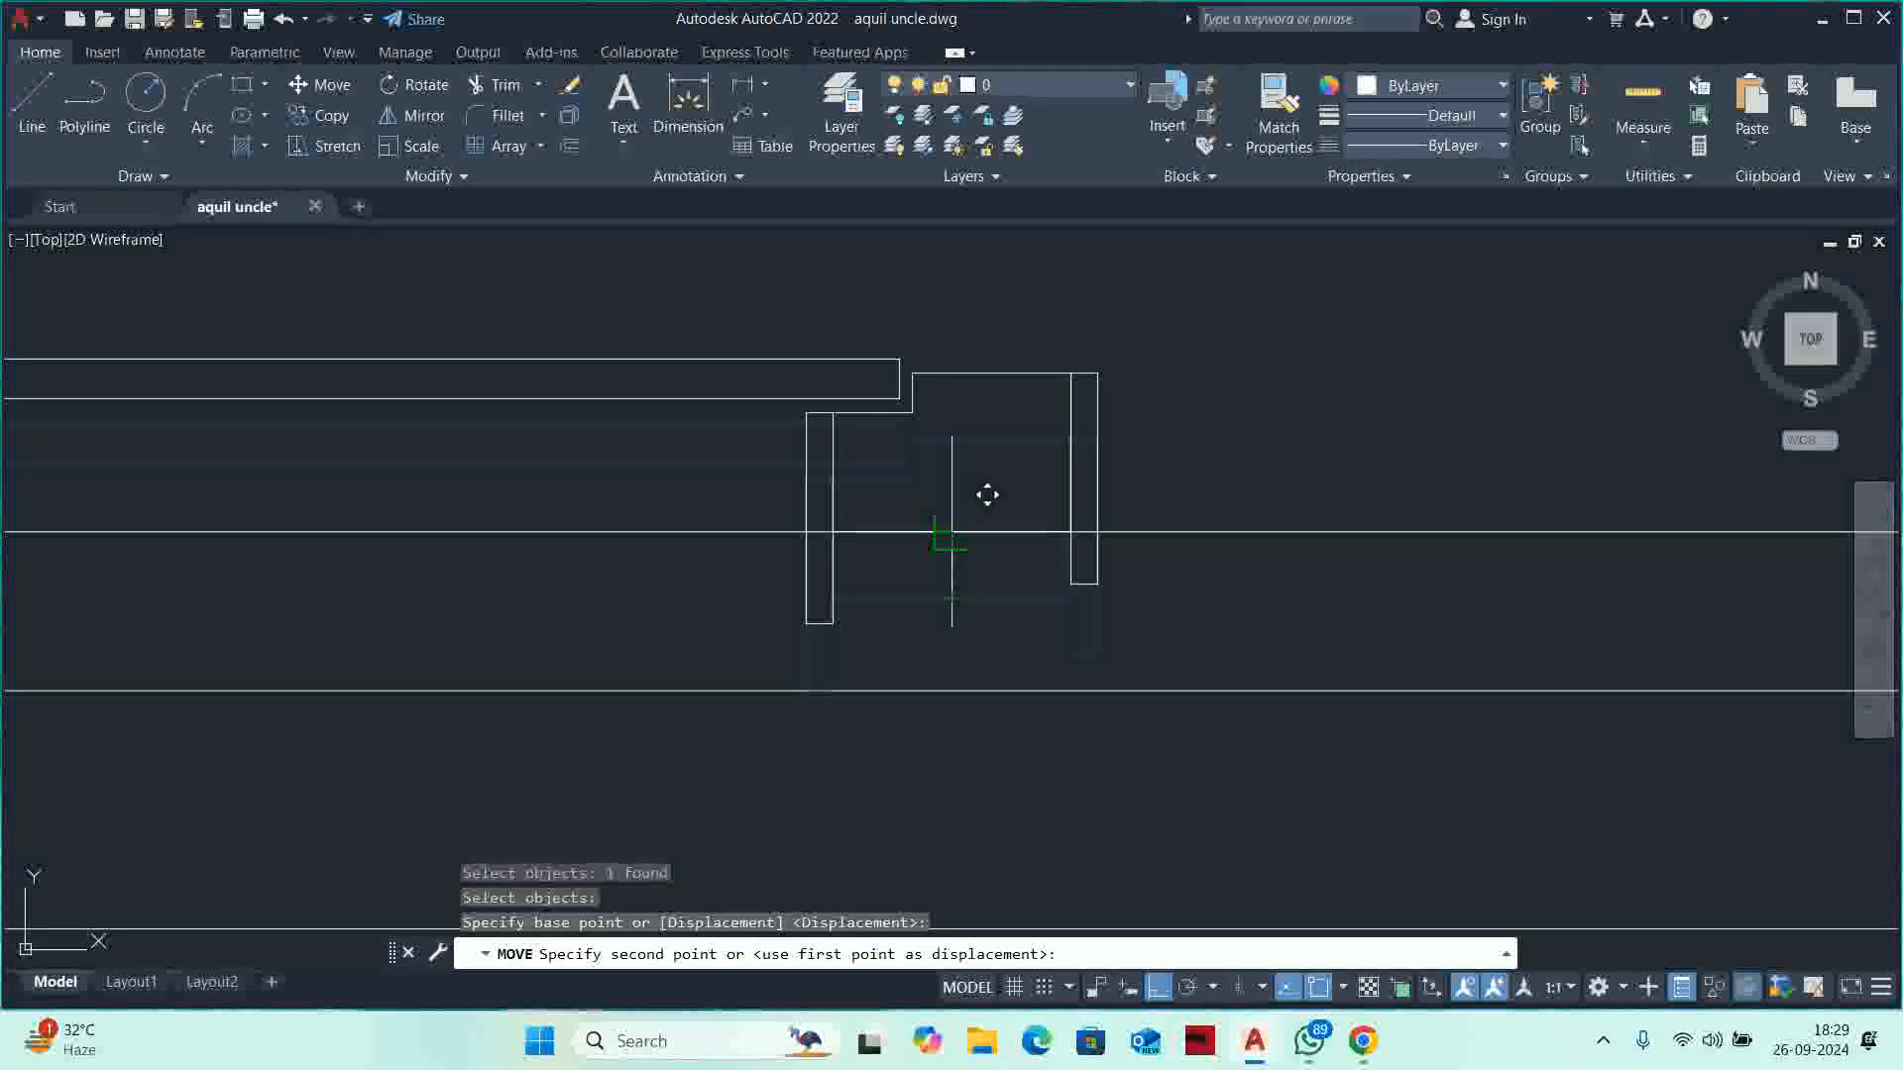
left_click(951, 532)
key("Escape")
key("Escape")
Draw two vertical lines from the Common Washroom door's lower jamb down to the upper line of the Master Bedroom wall.
scroll(971, 536, "down", 2)
type("l")
key("space")
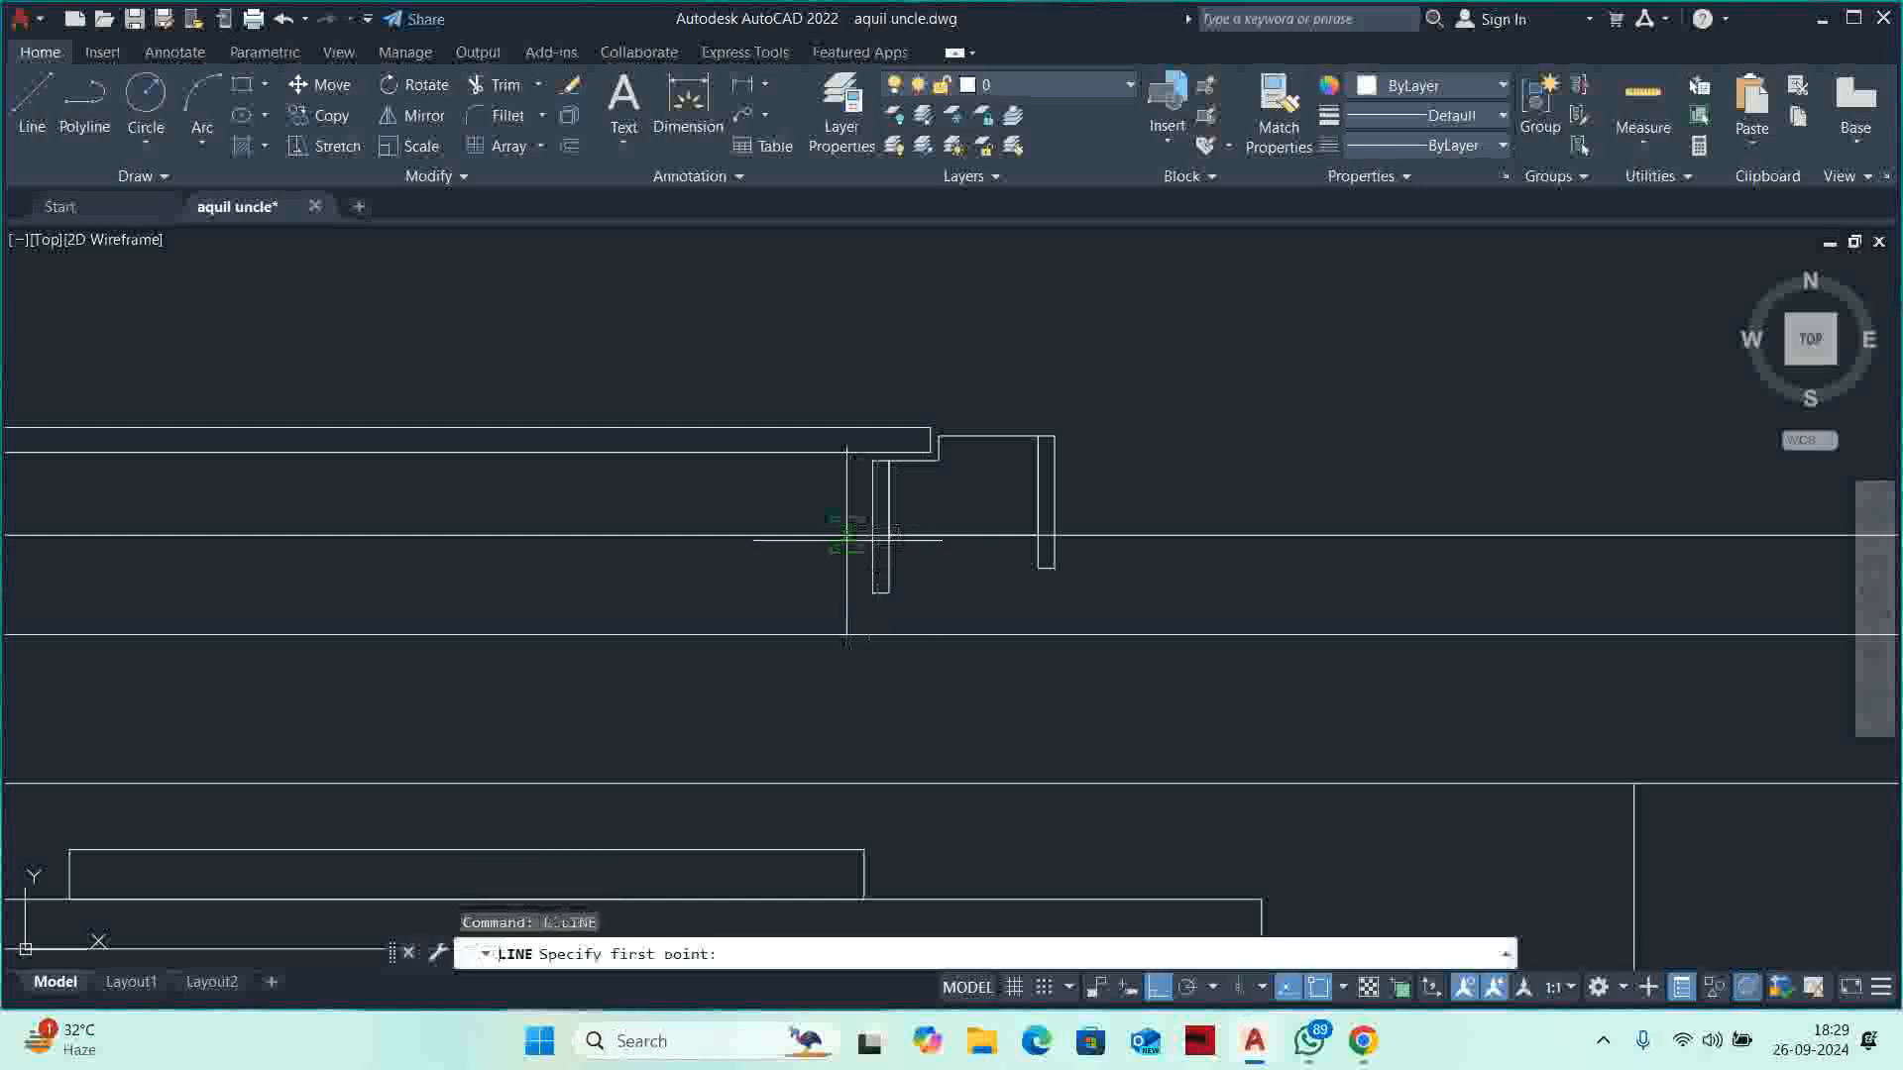
scroll(856, 536, "up", 2)
left_click(939, 530)
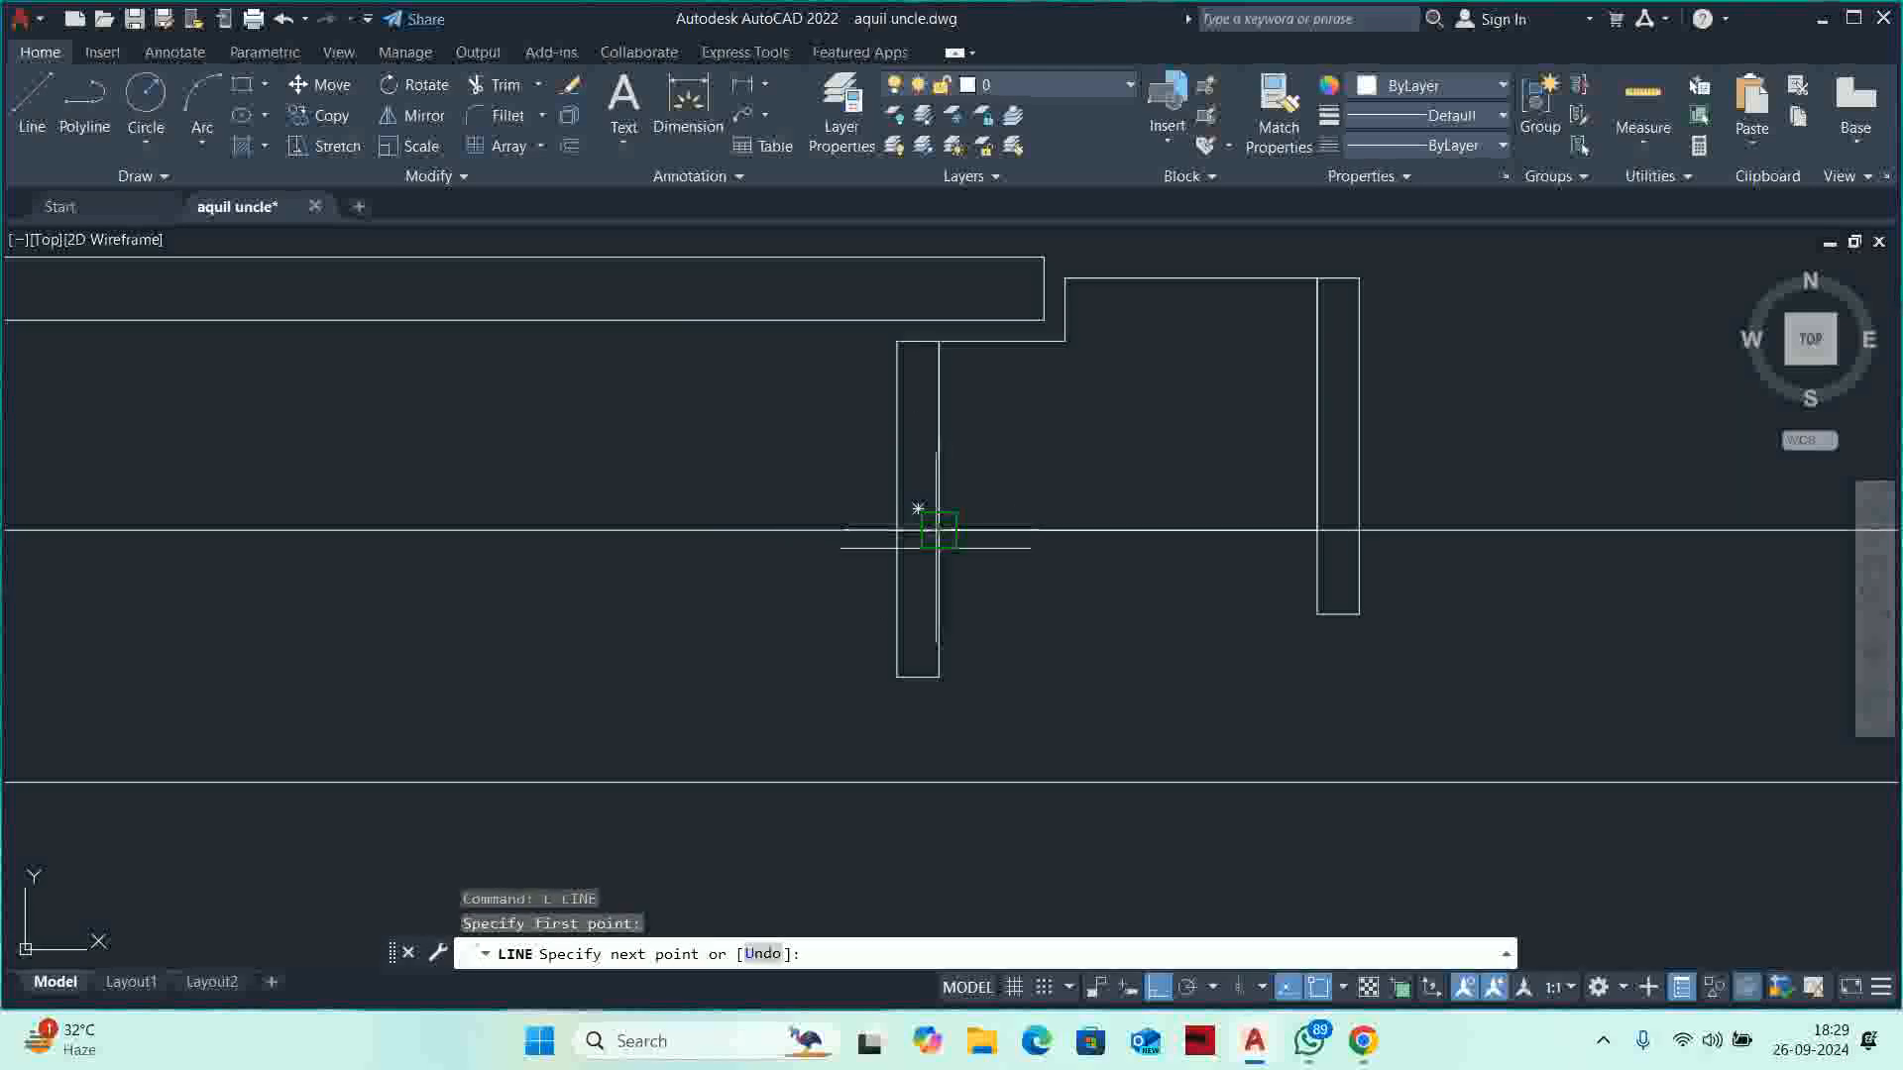
left_click(939, 783)
key("Escape")
key("Escape")
key("space")
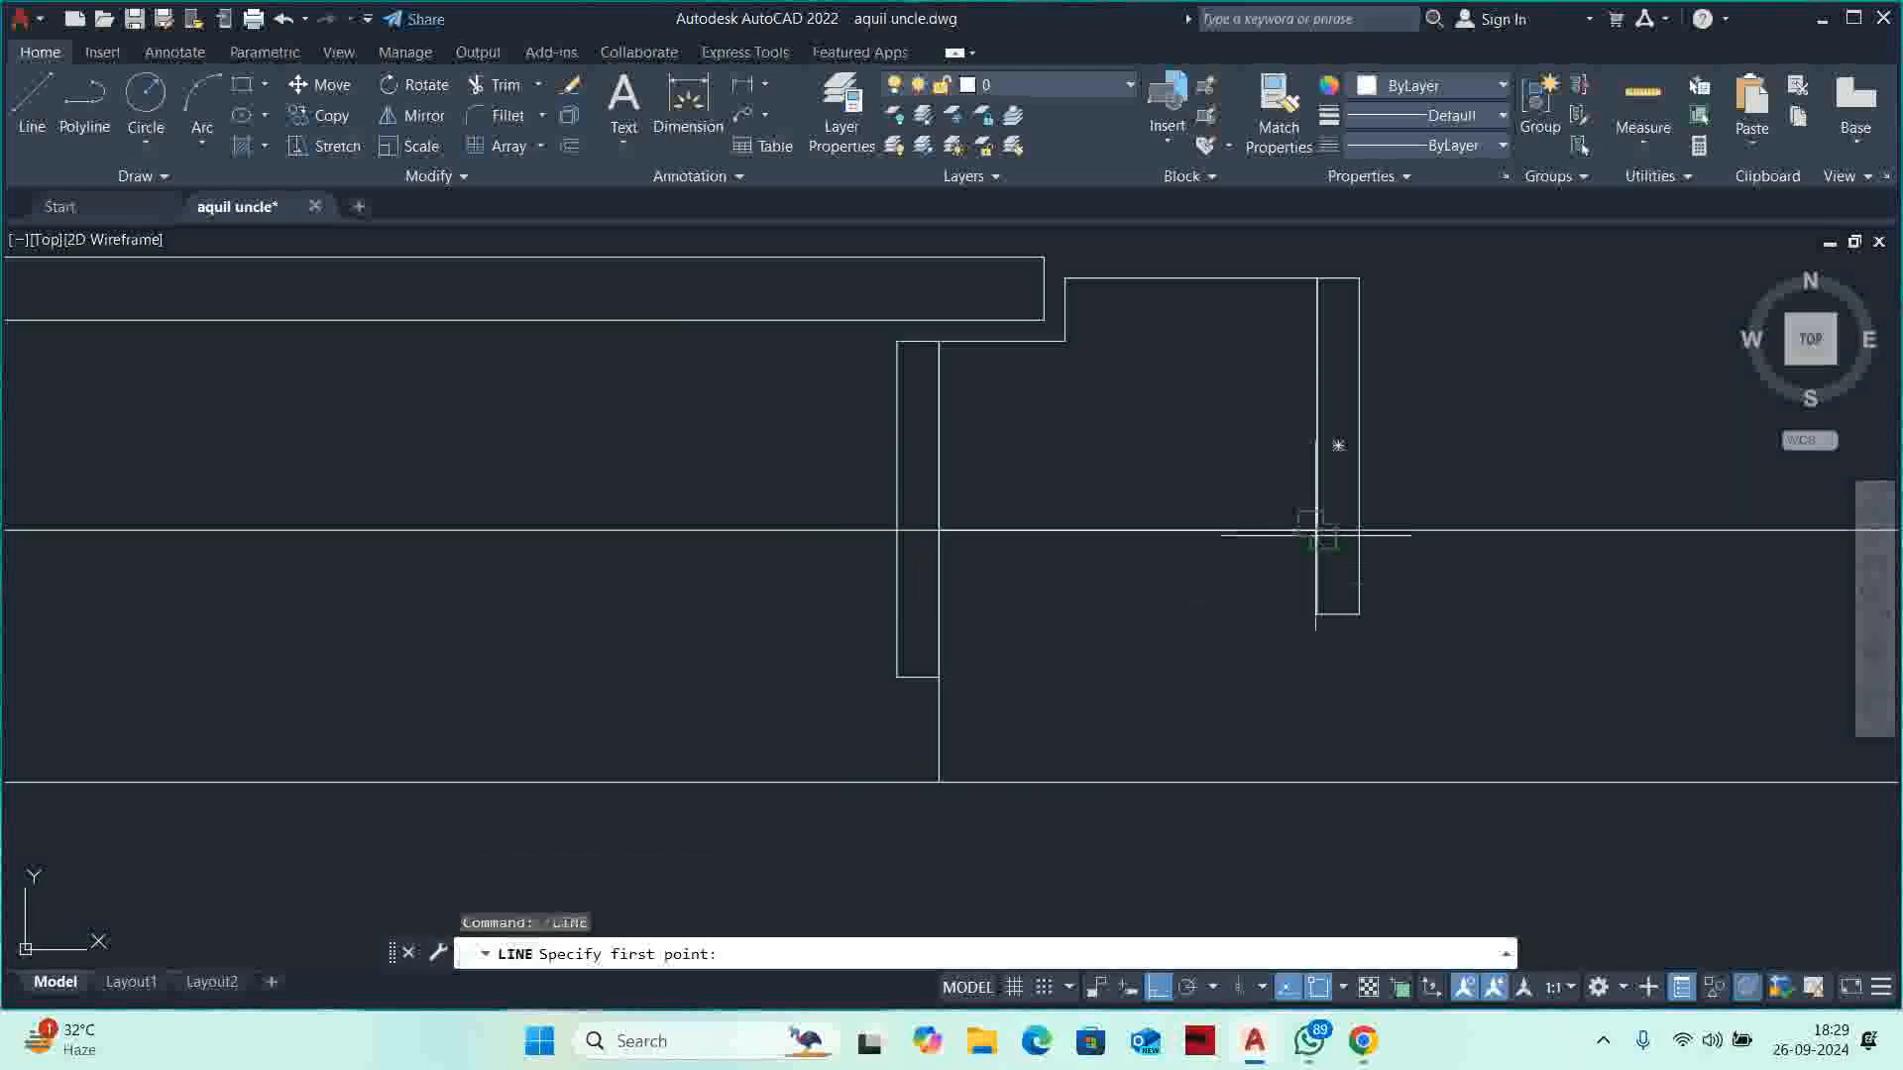
left_click(1318, 615)
left_click(1318, 783)
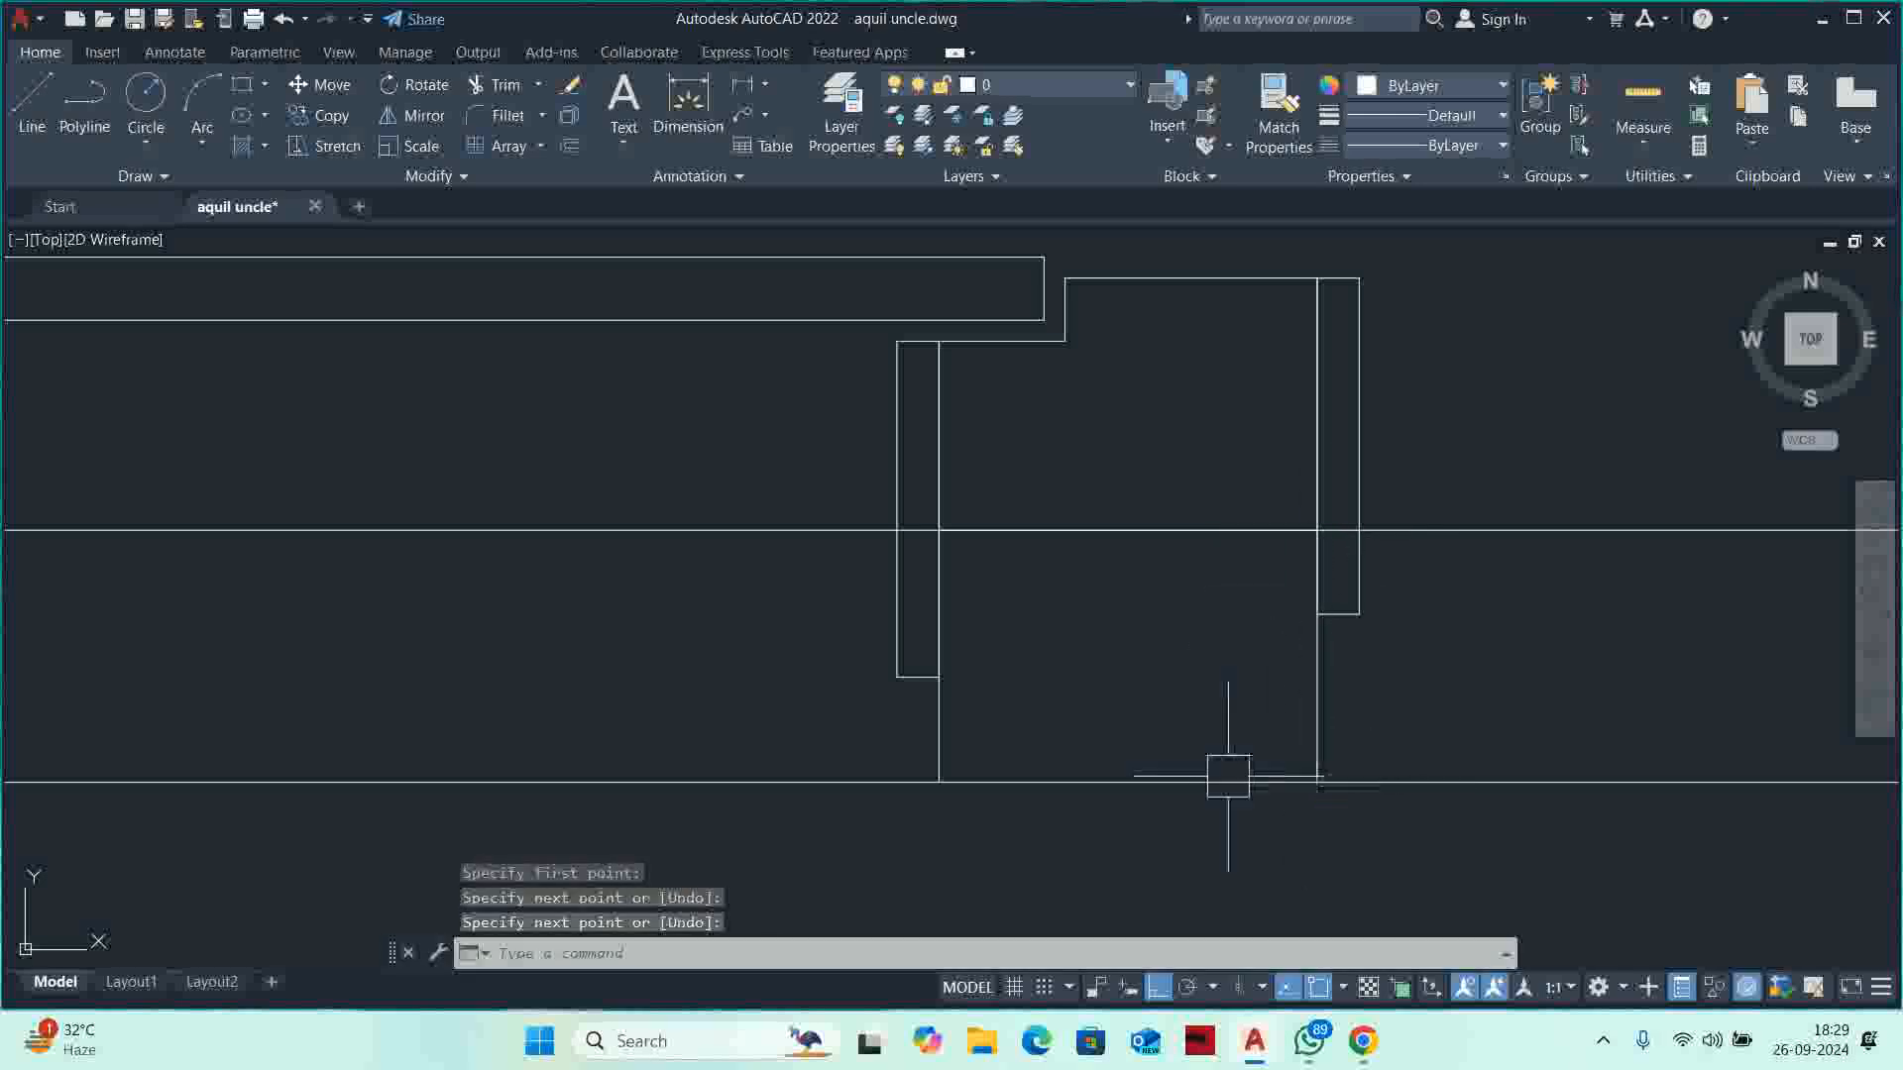
key("Escape")
Trim the wall line between the two vertical lines and the offset line's excess on both sides of the lower jamb.
type("tr")
key("space")
left_click(1429, 534)
left_click(1368, 526)
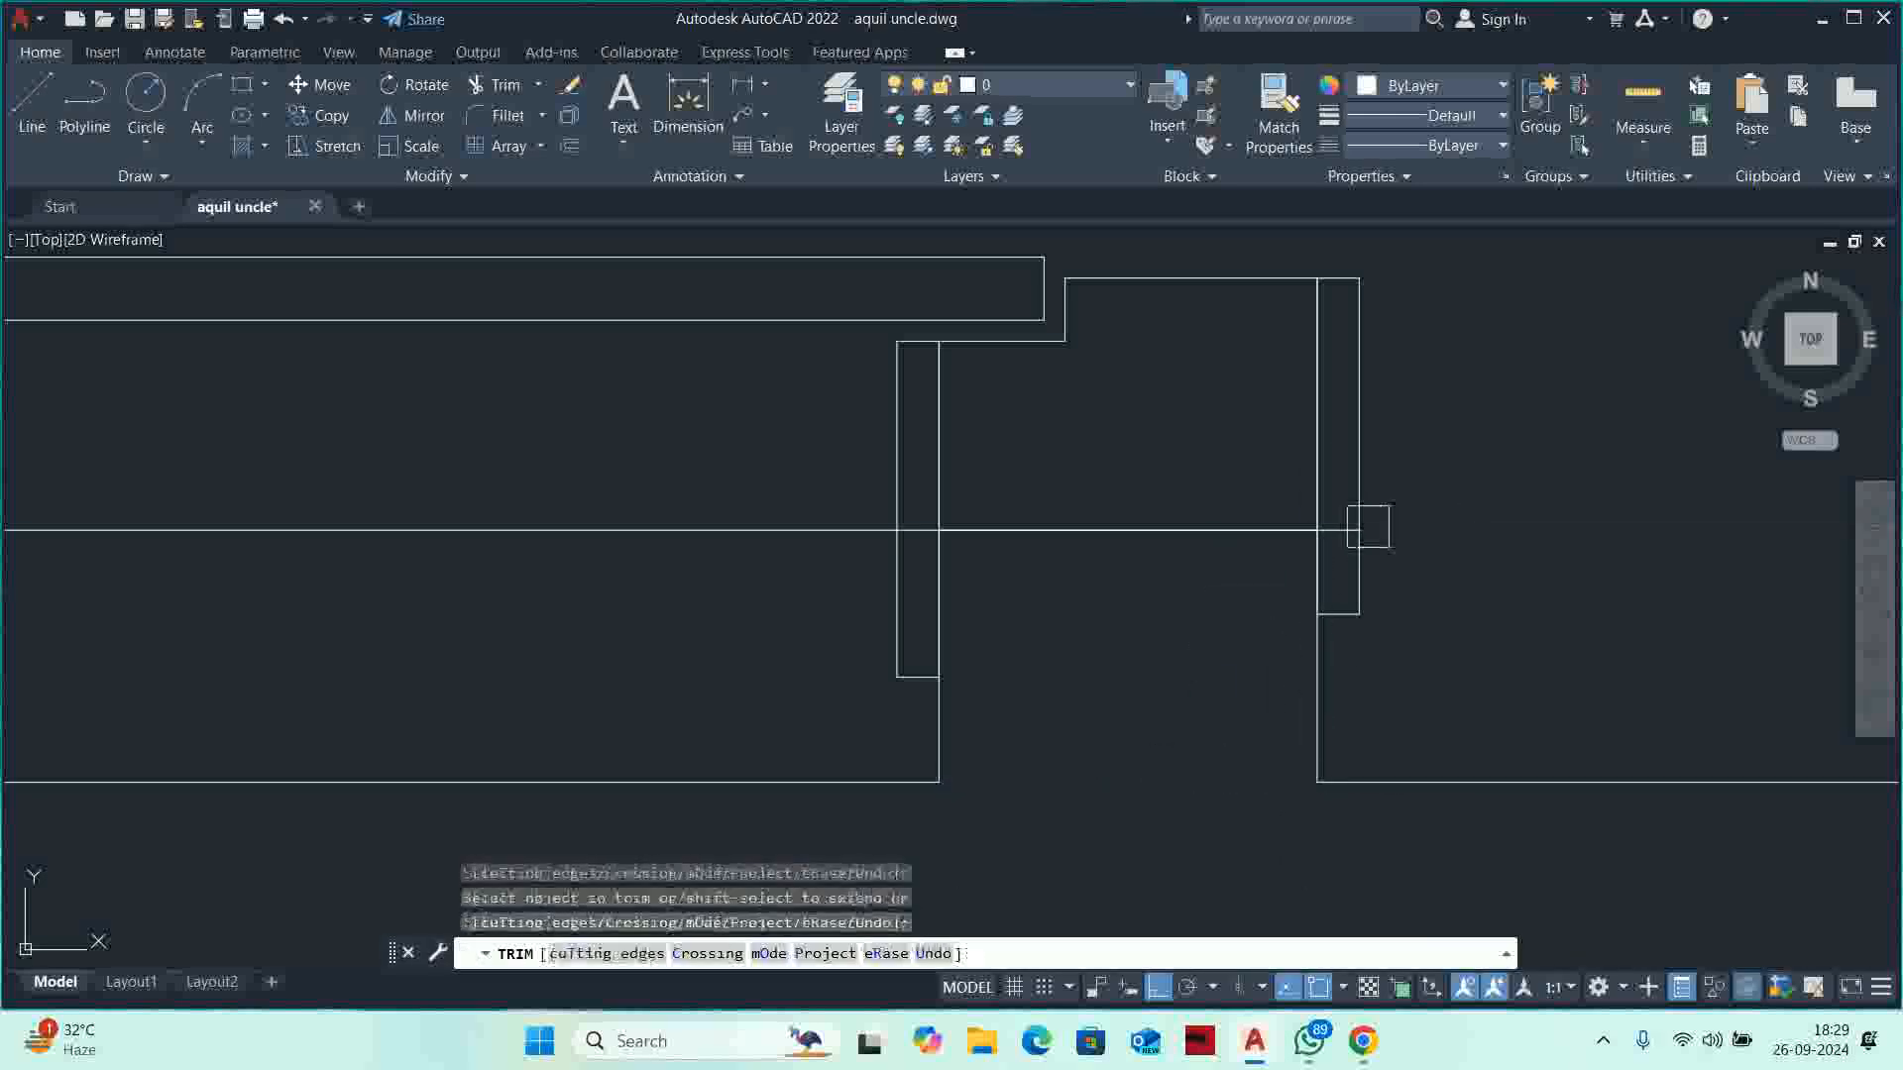
scroll(1360, 528, "up", 3)
left_click(1340, 532)
scroll(1318, 539, "down", 5)
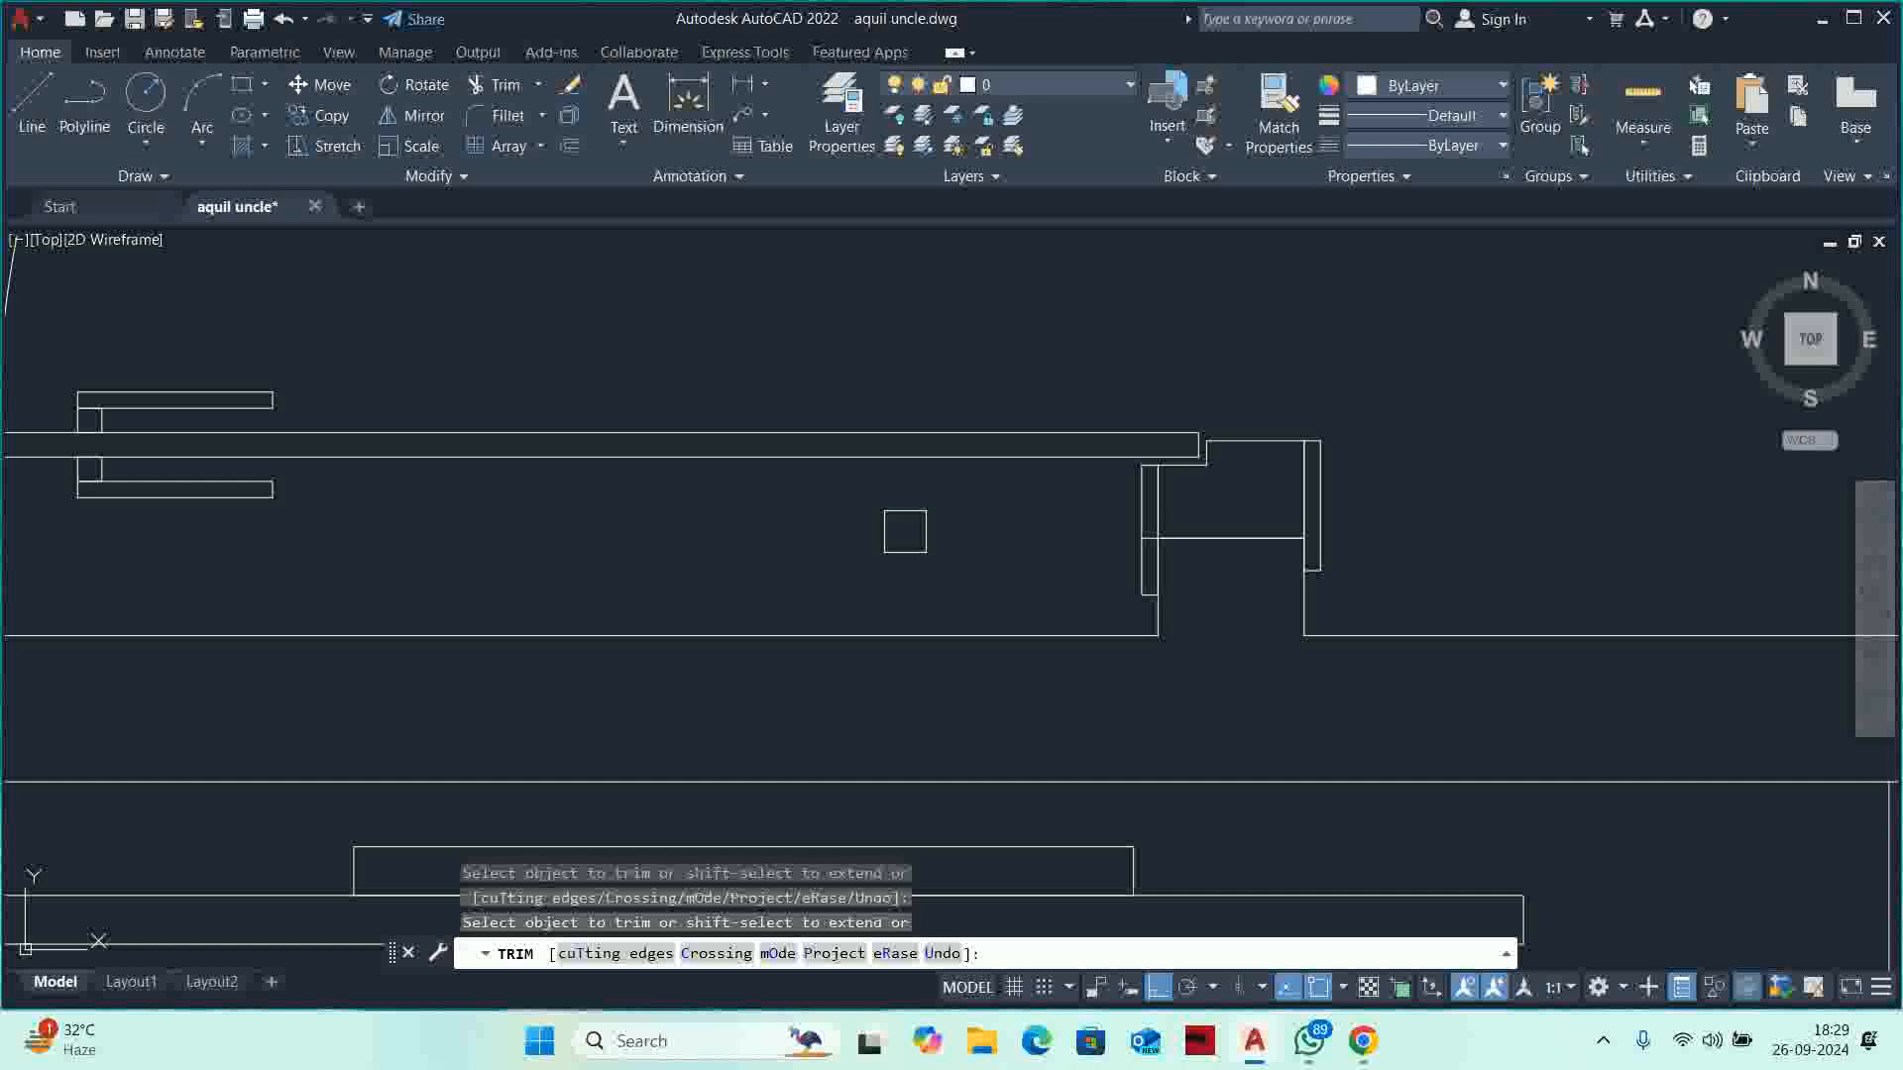
scroll(1190, 542, "up", 5)
key("Escape")
key("Escape")
key("Escape")
key("Escape")
Stretch the lower end of the wall beside the washroom door, together with the adjoining vanity counter's lower edge, upward by 3.
scroll(1173, 538, "down", 9)
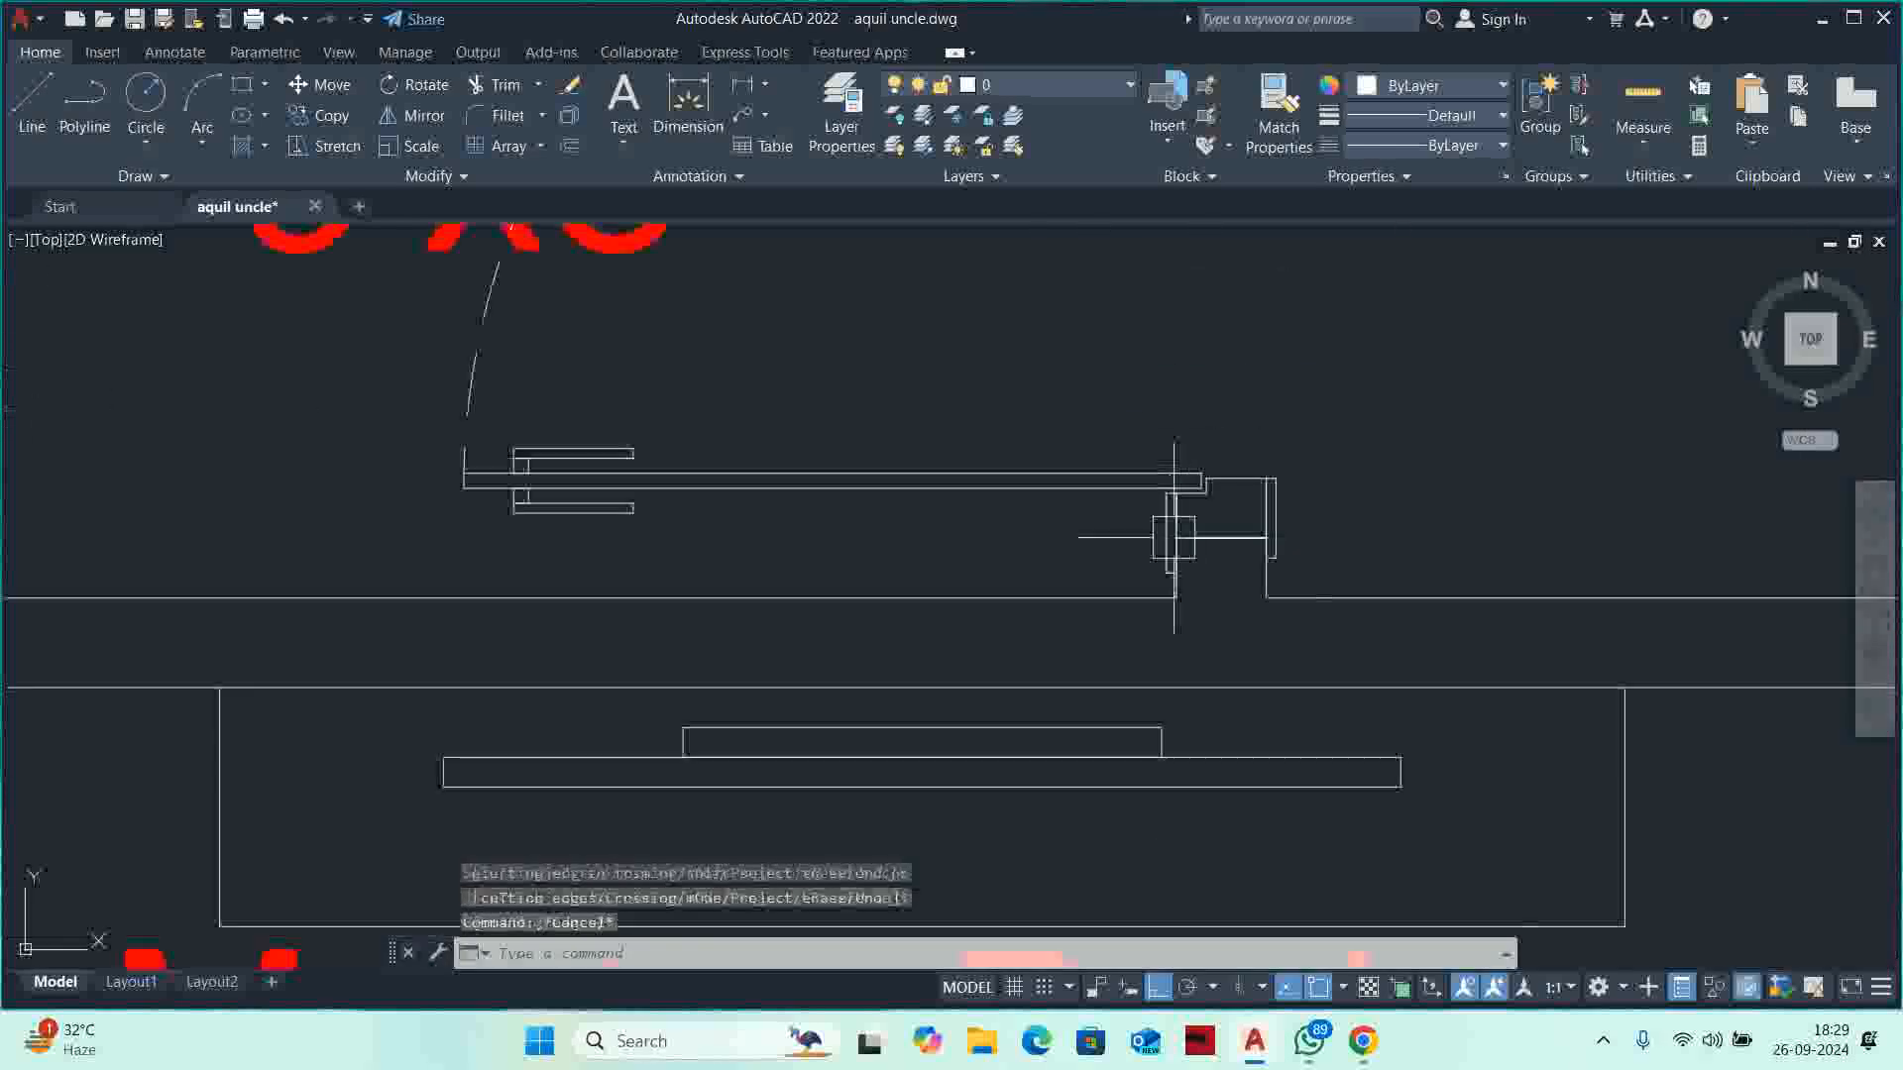
middle_click_drag(1207, 543, 1190, 654)
scroll(1179, 391, "up", 5)
middle_click_drag(1180, 391, 1176, 442)
scroll(1175, 442, "down", 2)
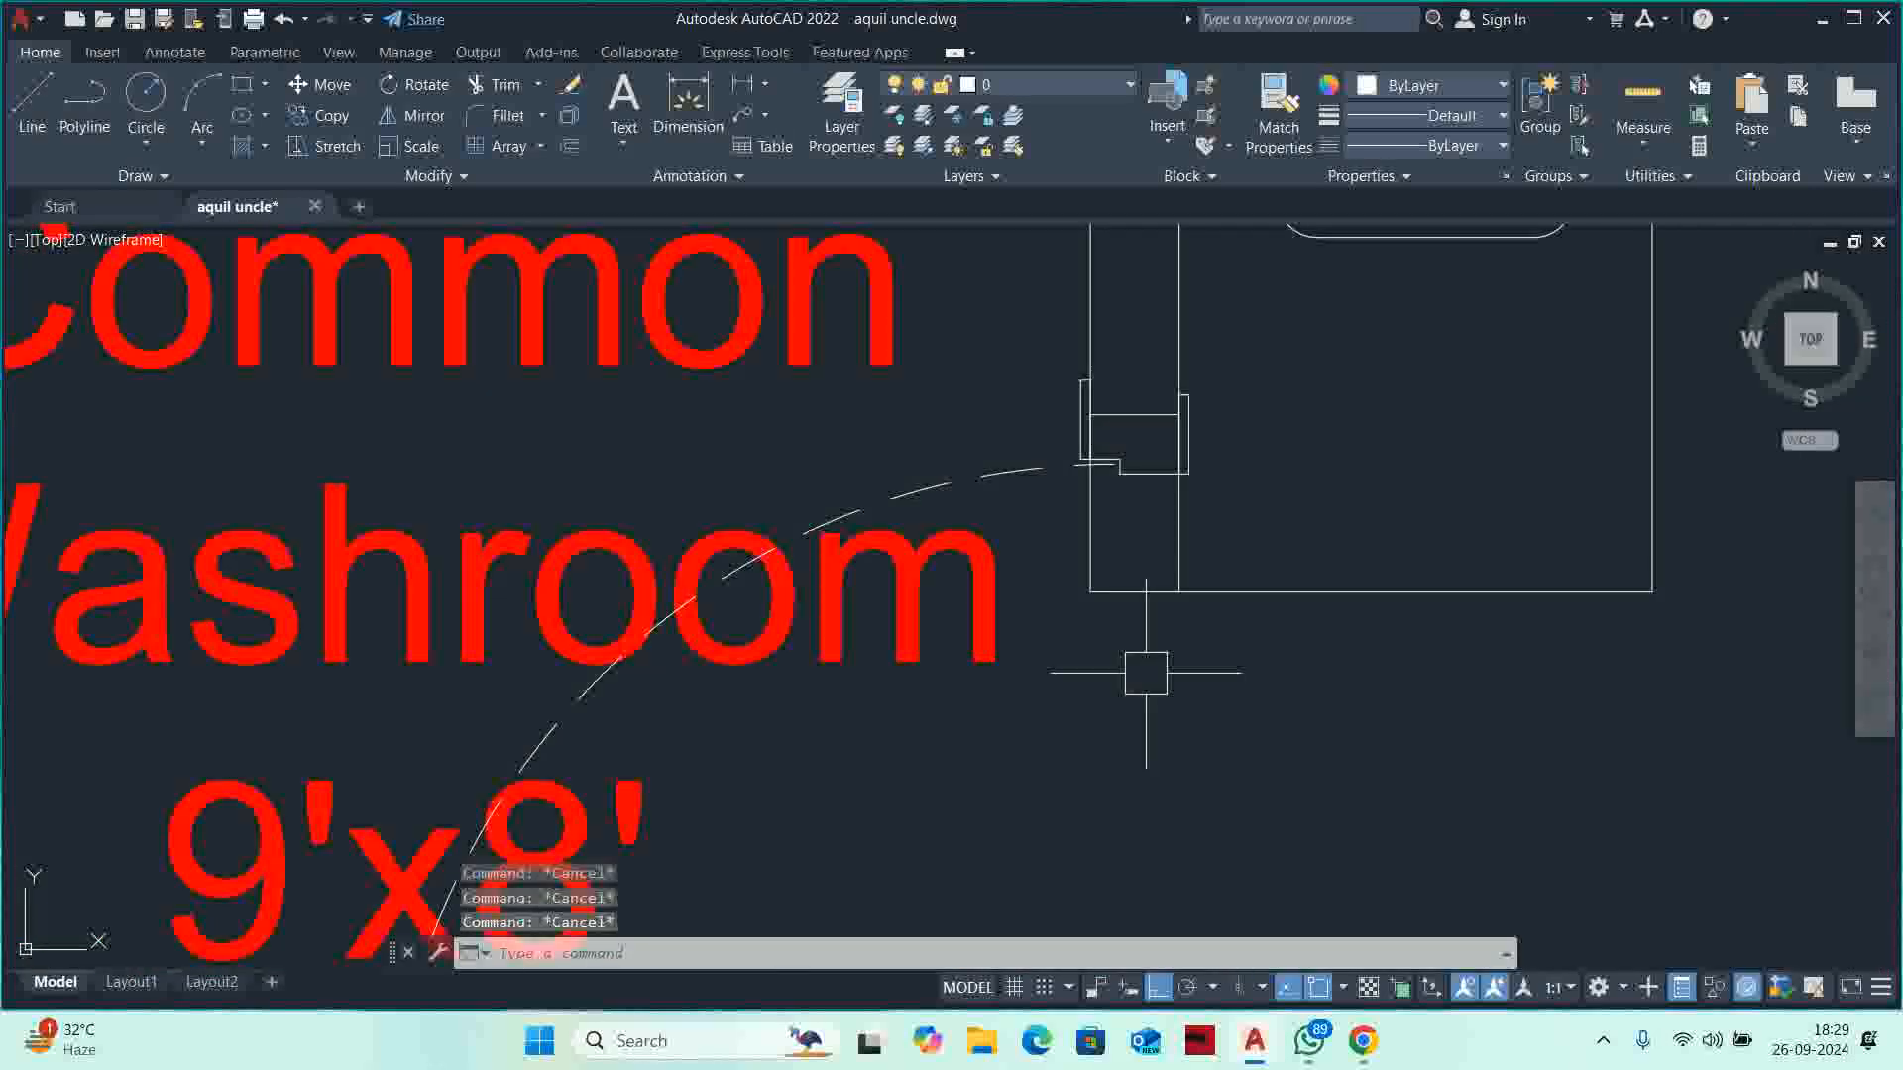
type("s")
key("Return")
left_click(1257, 638)
left_click(1070, 565)
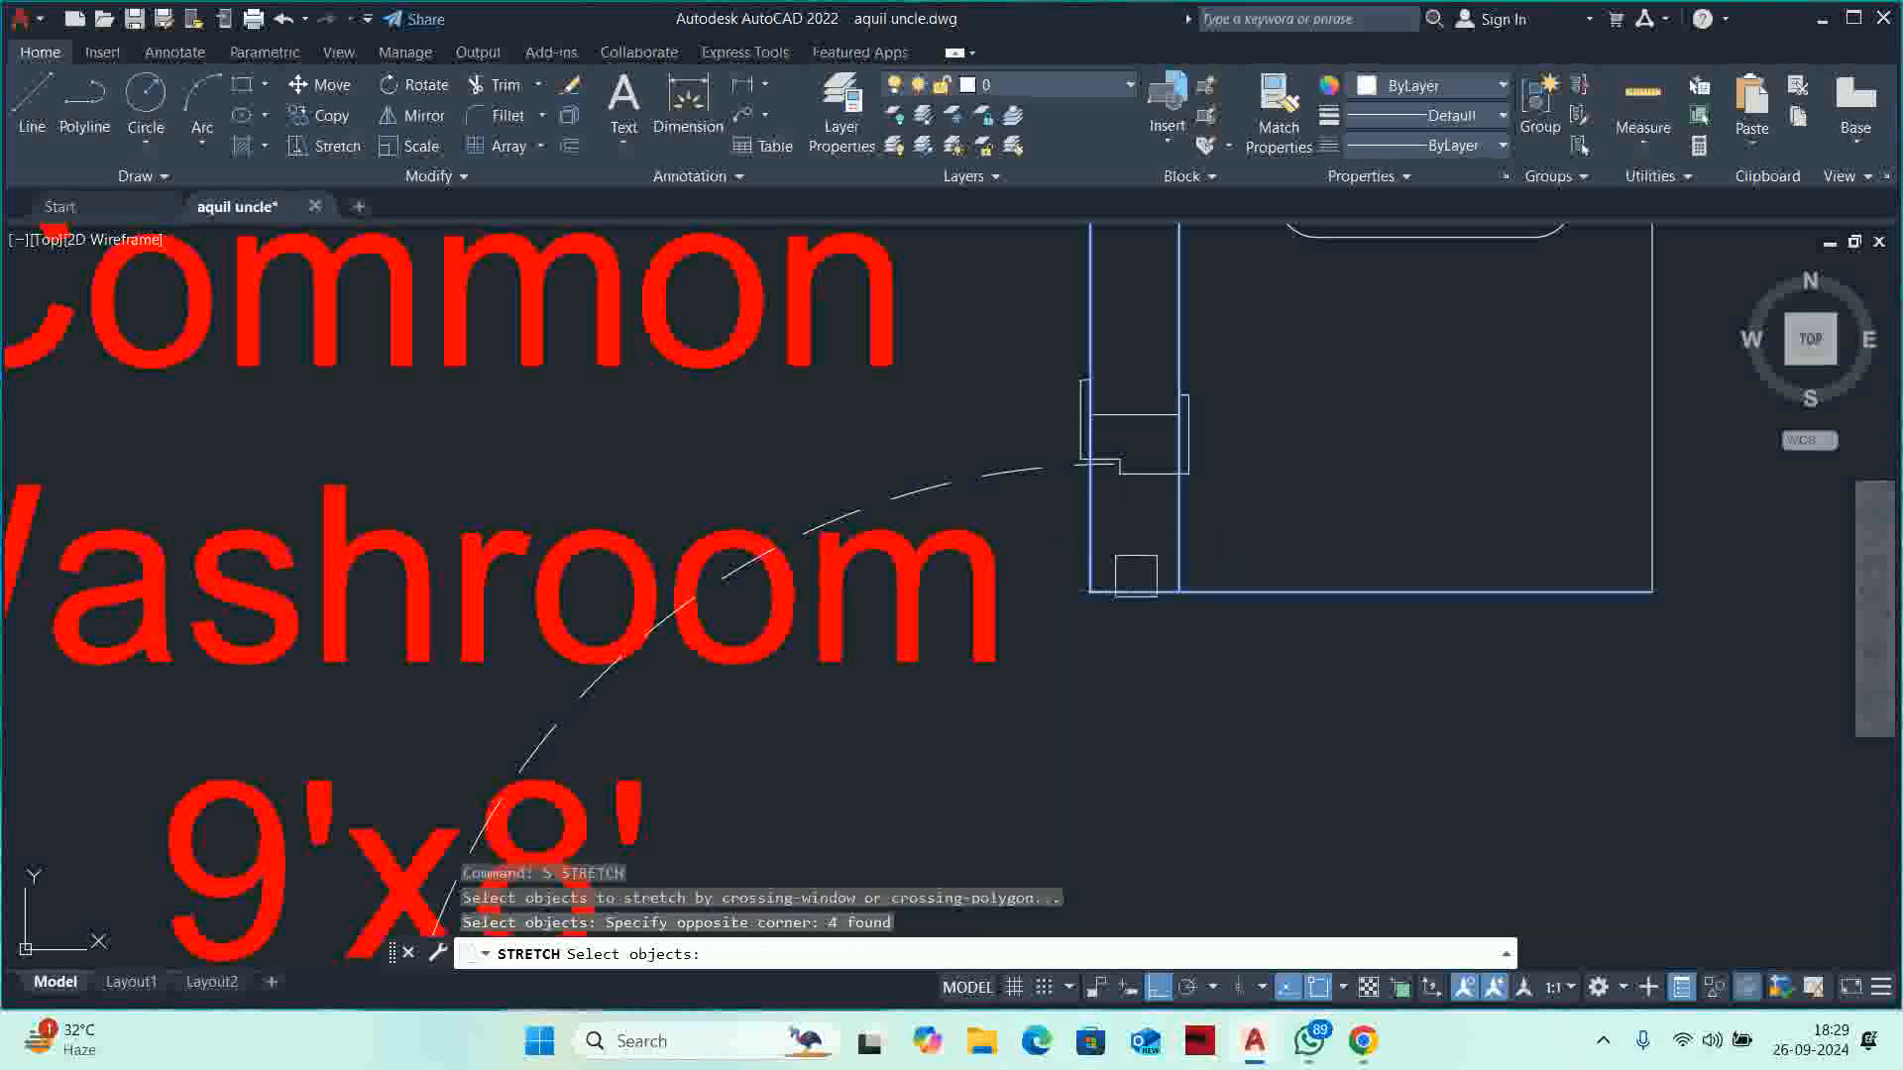
left_click(1658, 675)
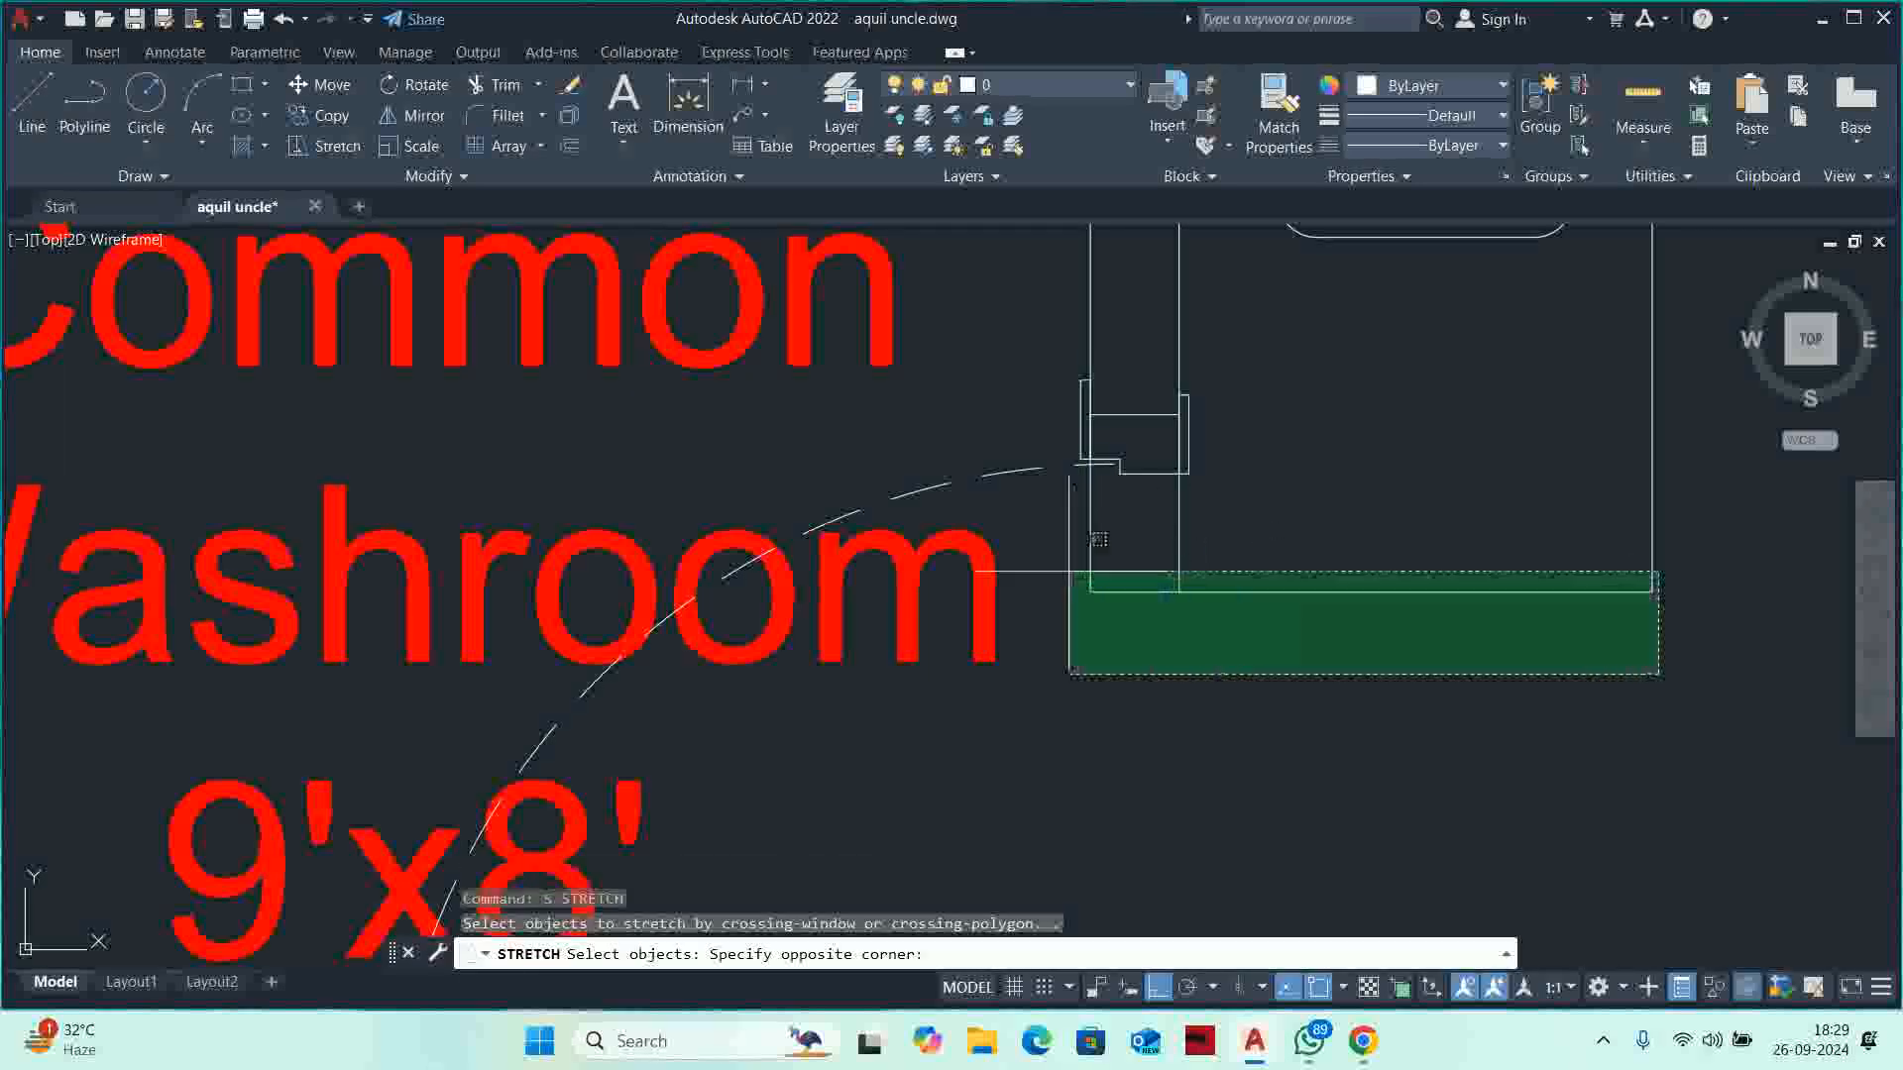
left_click(1066, 565)
key("Return")
left_click(1427, 550)
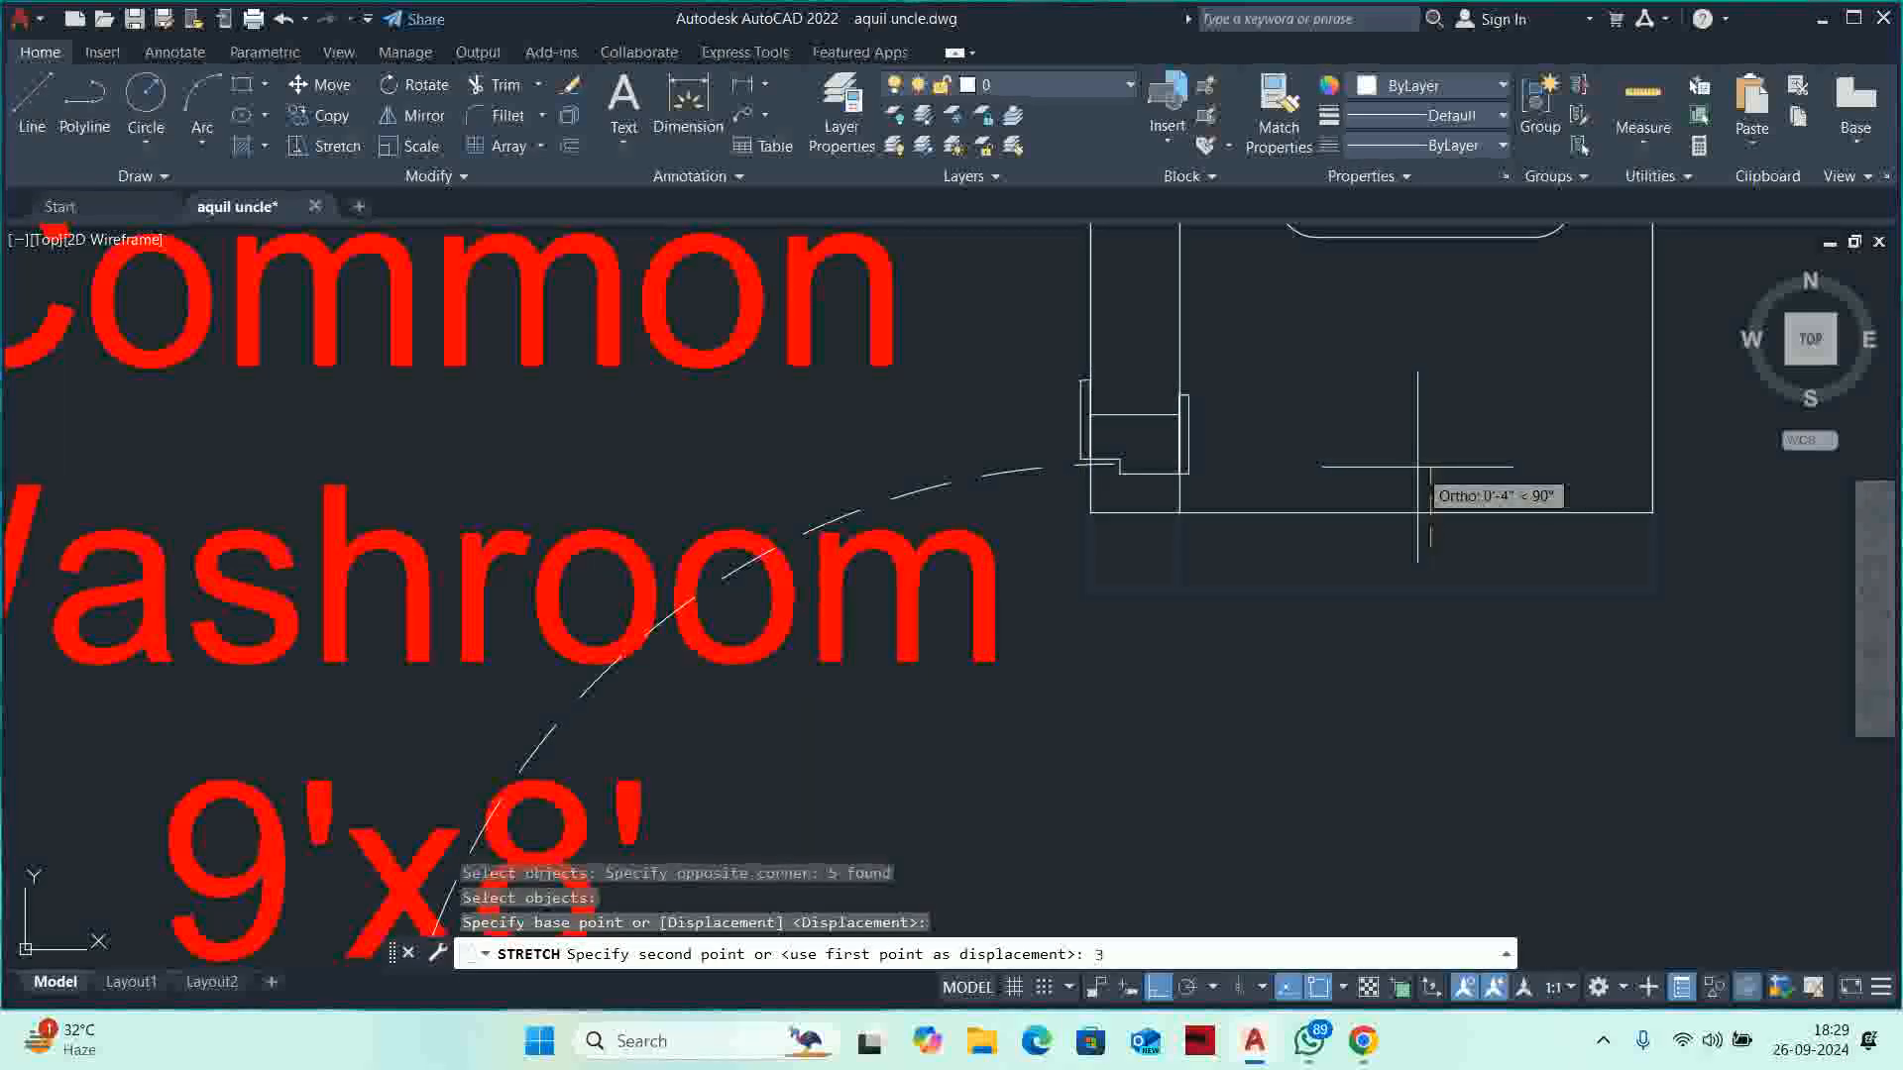
key("Escape")
key("Escape")
key("Escape")
Move the Common Washroom door block horizontally out of its opening to the clear area east of it.
scroll(1190, 565, "down", 5)
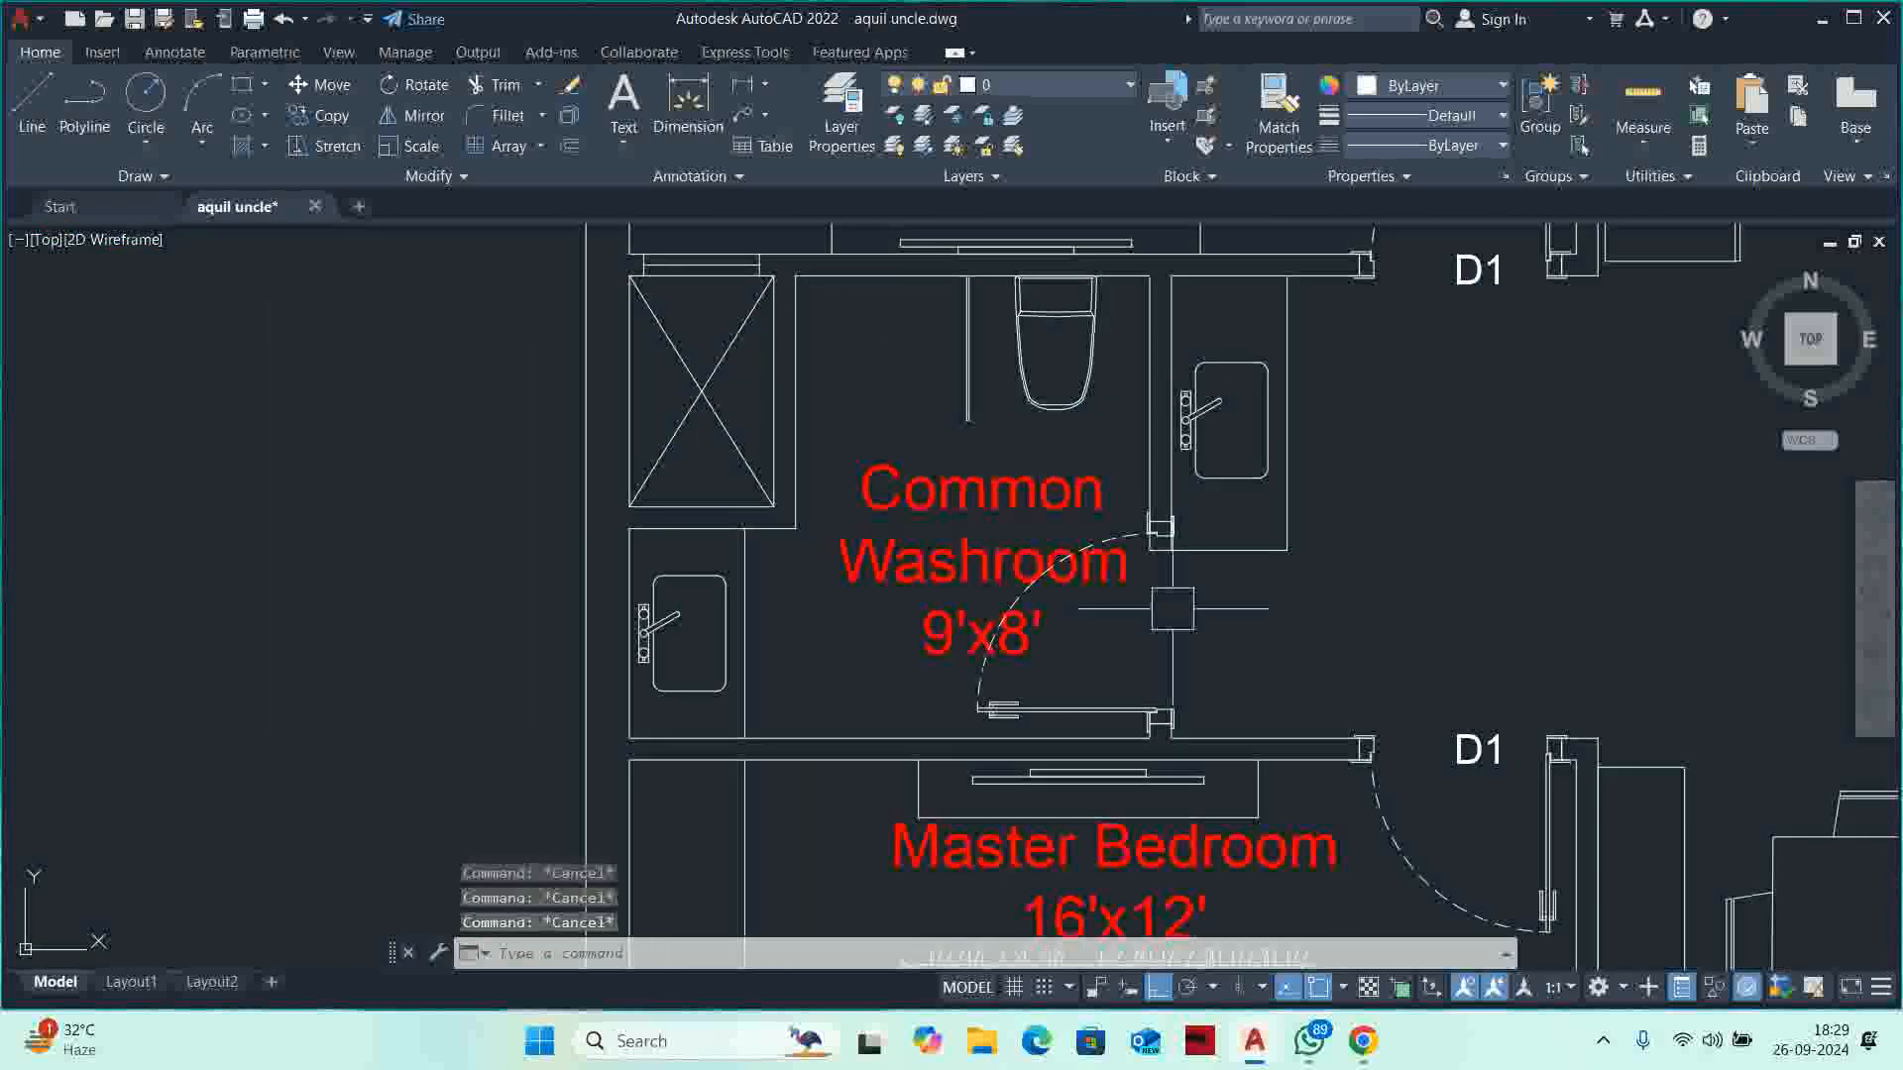
type("m")
key("Return")
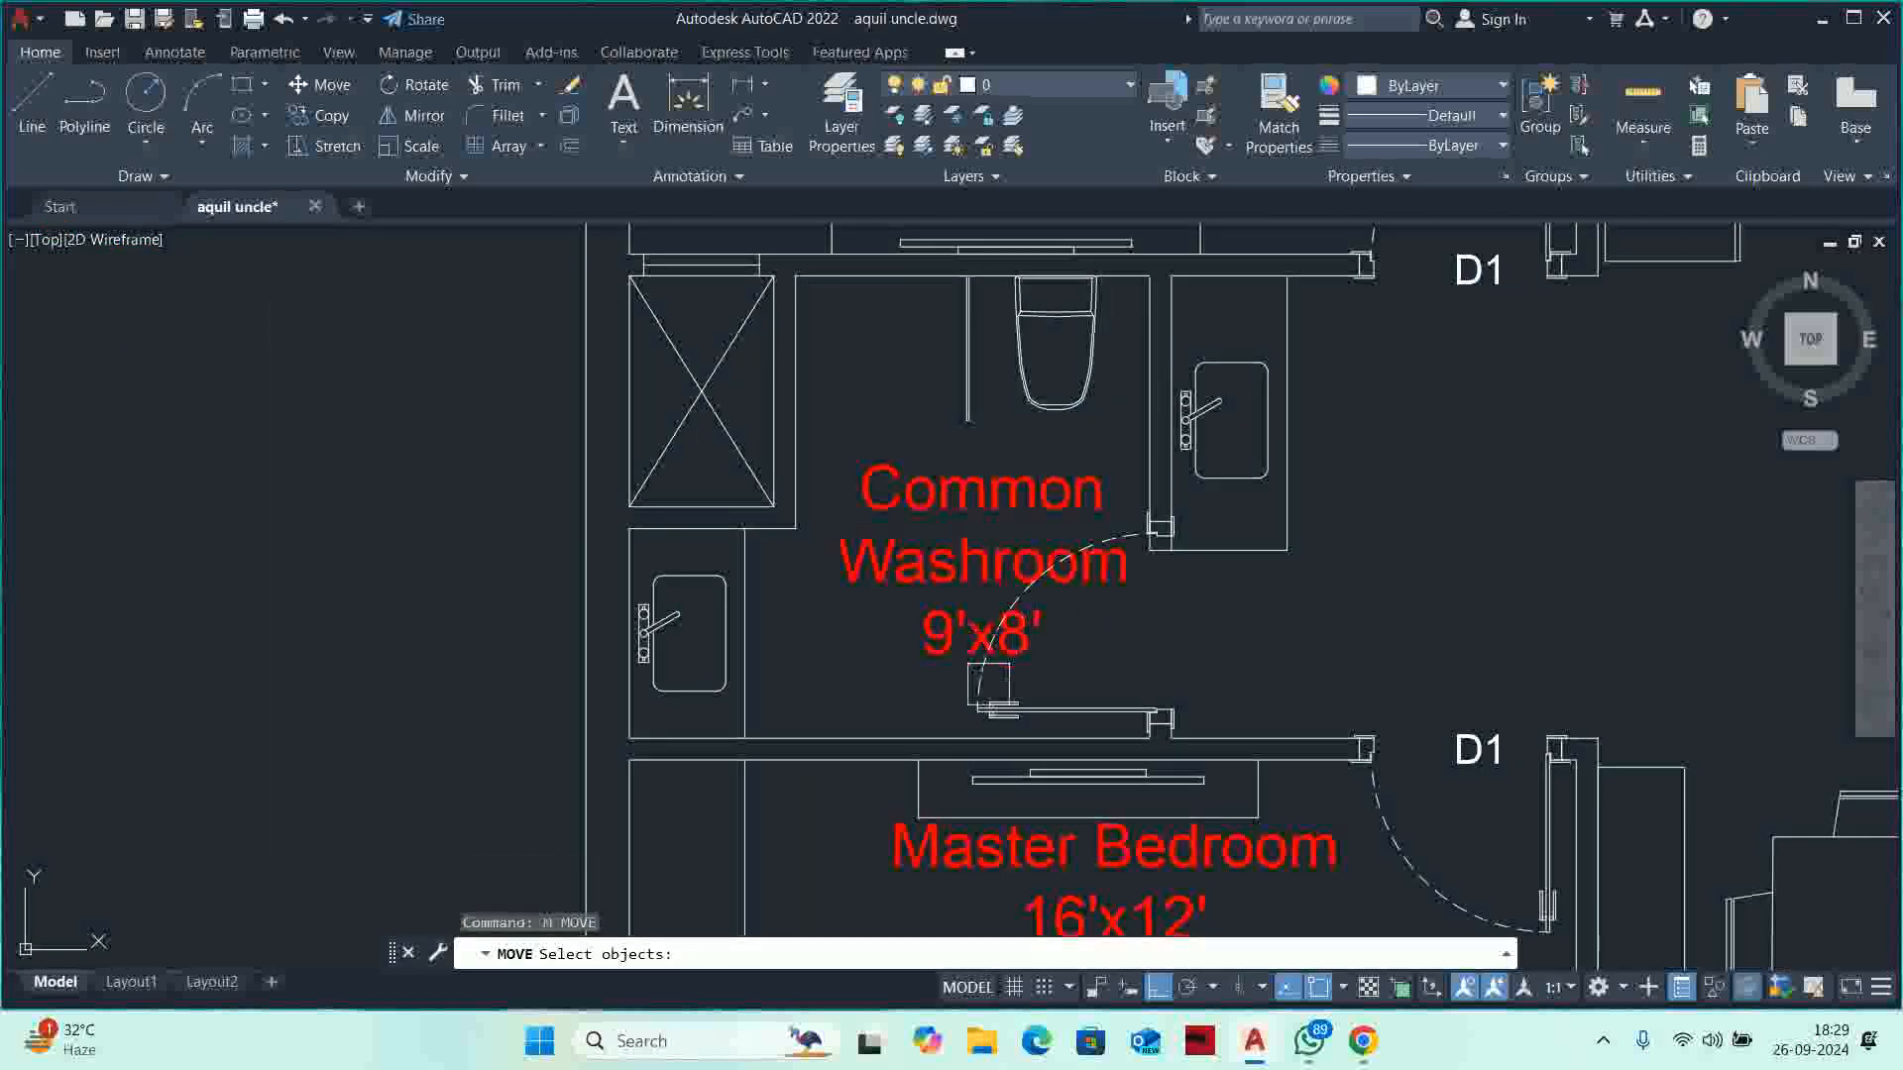
left_click(991, 706)
key("Return")
left_click(998, 709)
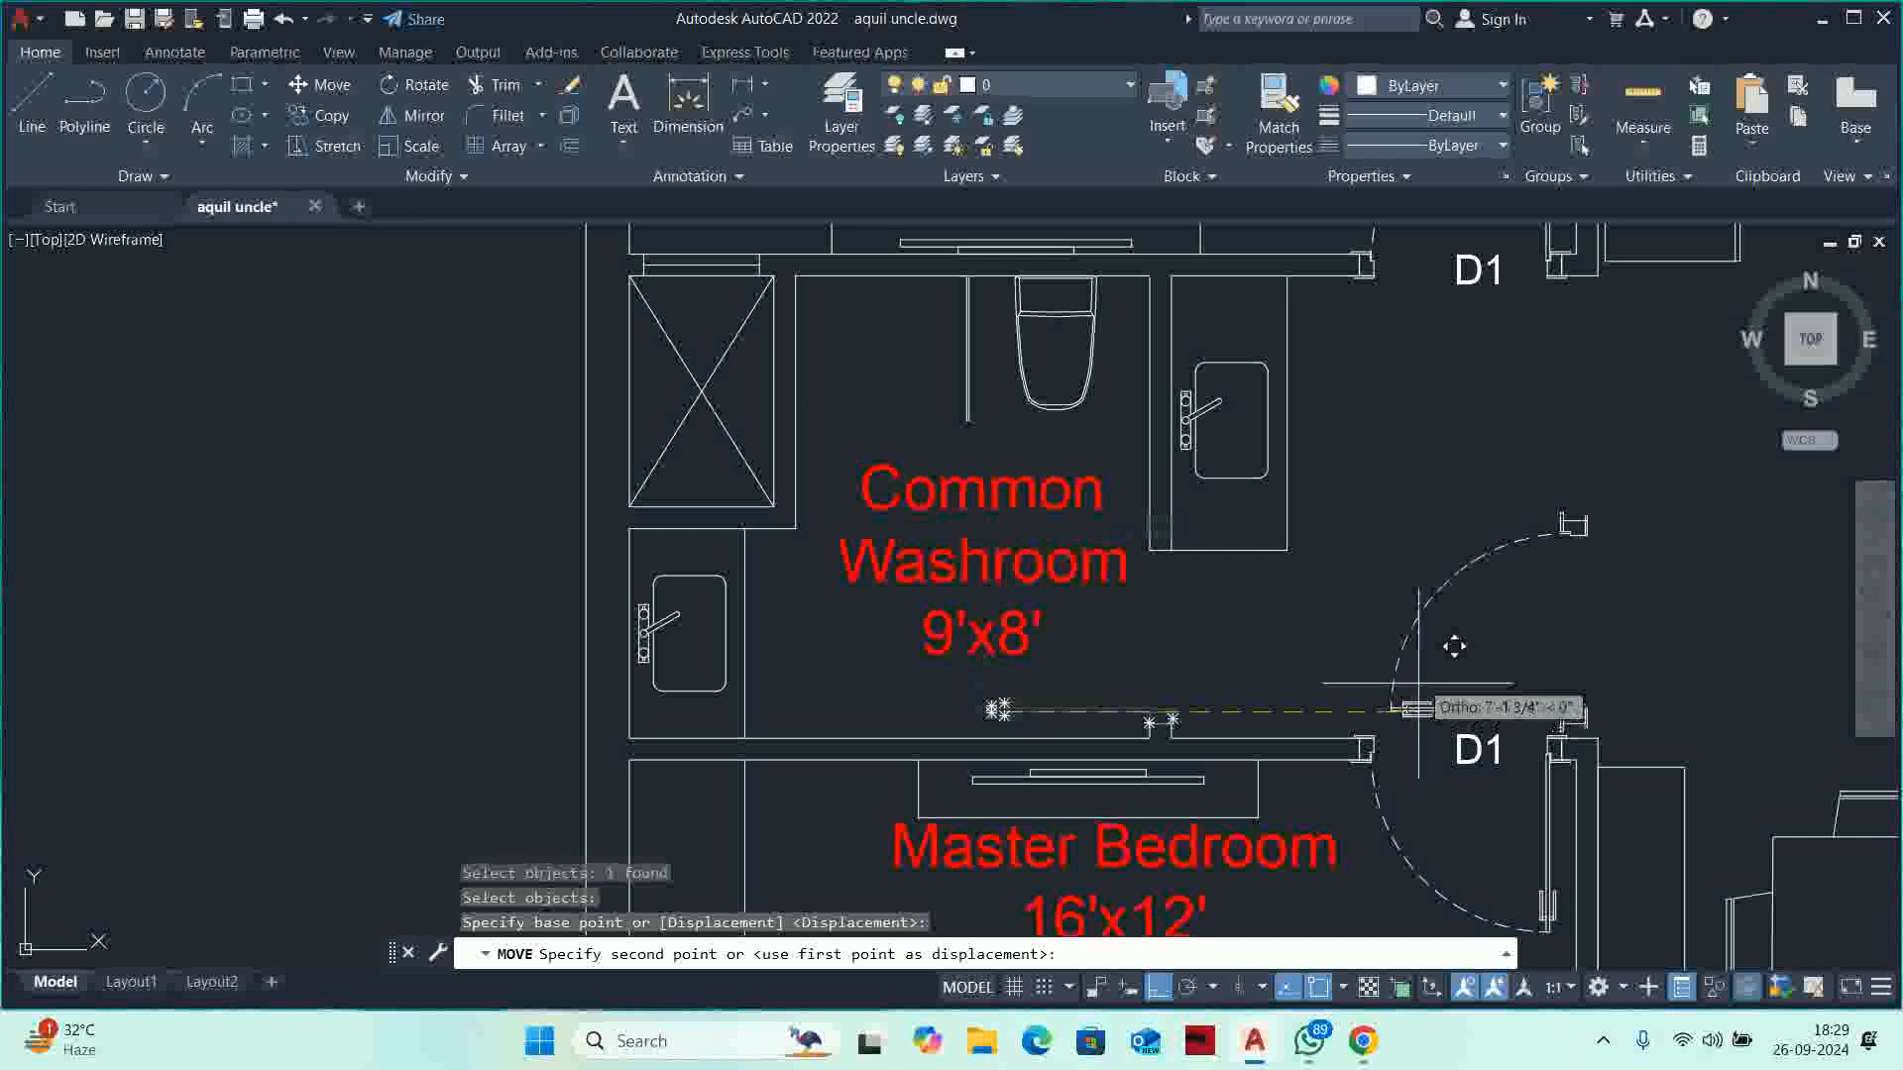
left_click(1411, 648)
key("Escape")
key("Escape")
key("Escape")
Offset the lower edge of the vanity counter outside the Common Washroom upward by 2.
scroll(1233, 692, "up", 4)
scroll(1119, 743, "down", 4)
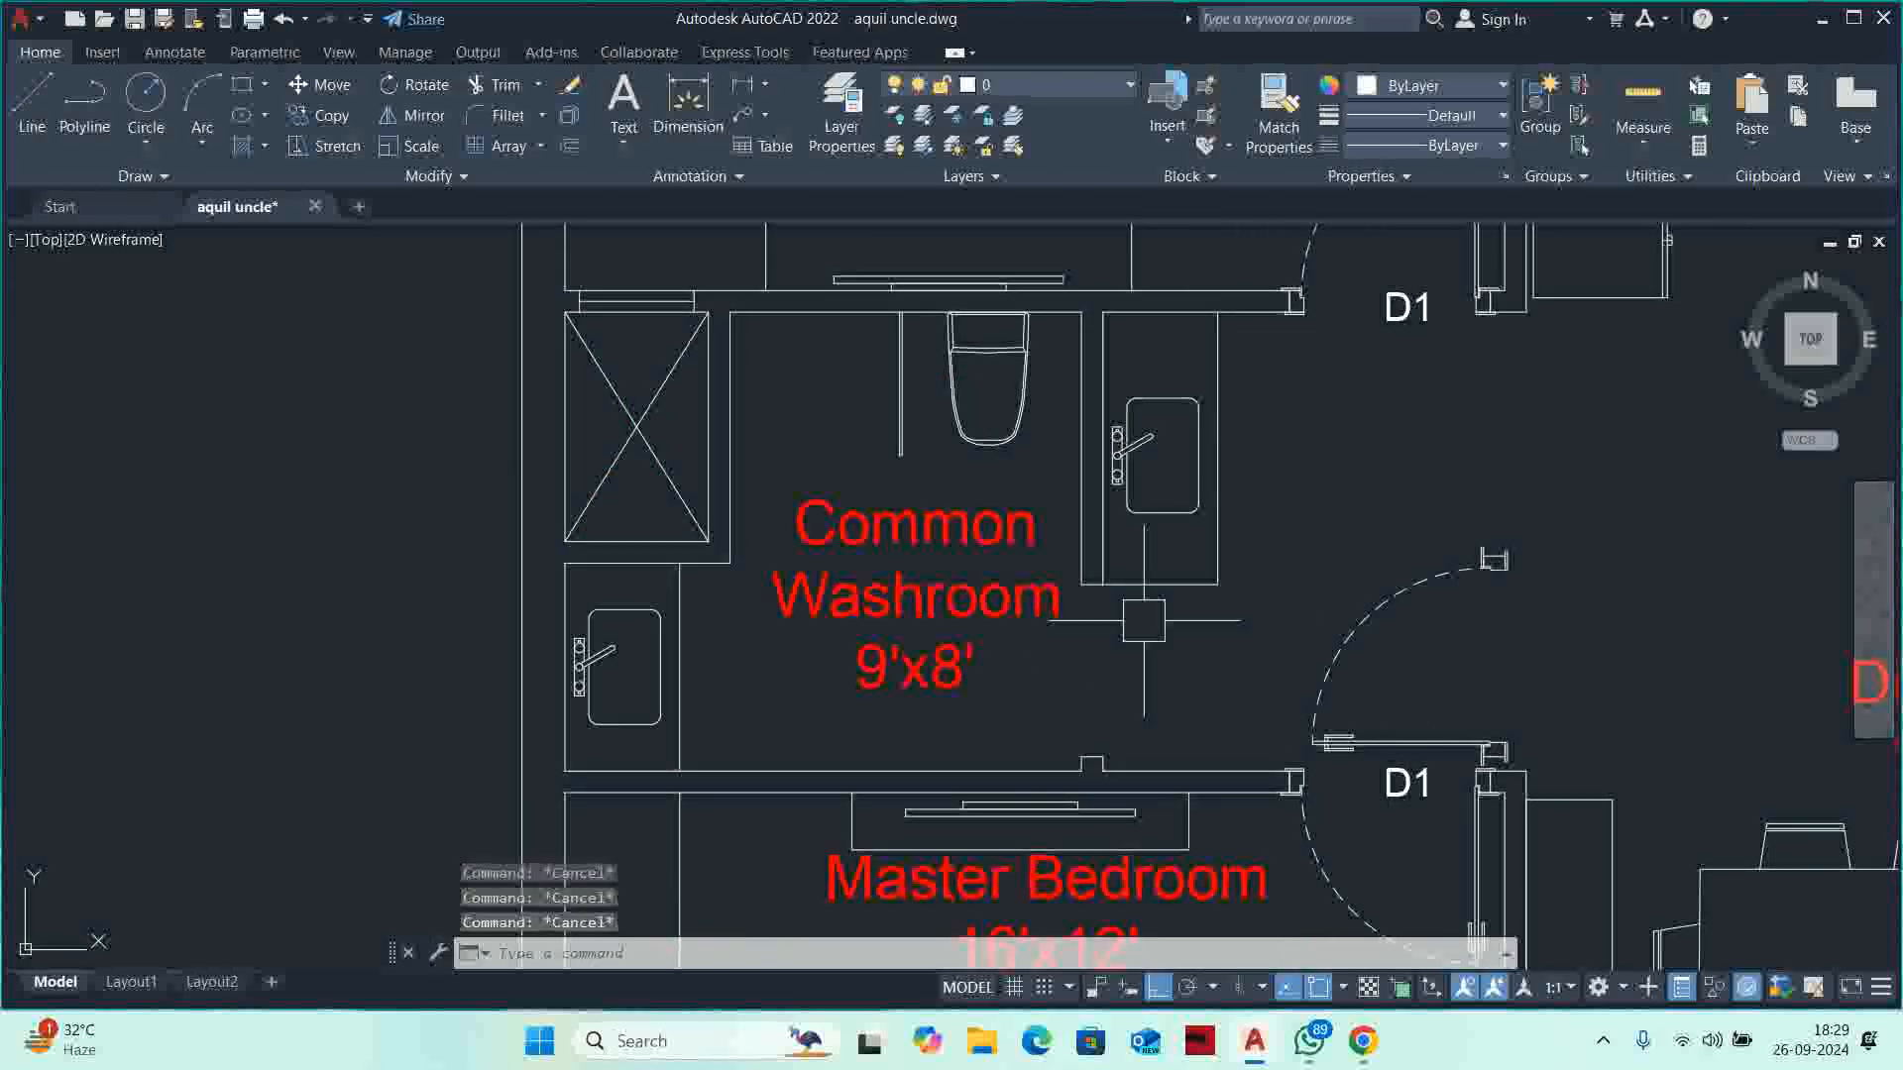
scroll(1130, 665, "up", 1)
scroll(1155, 649, "up", 4)
type("o")
key("Return")
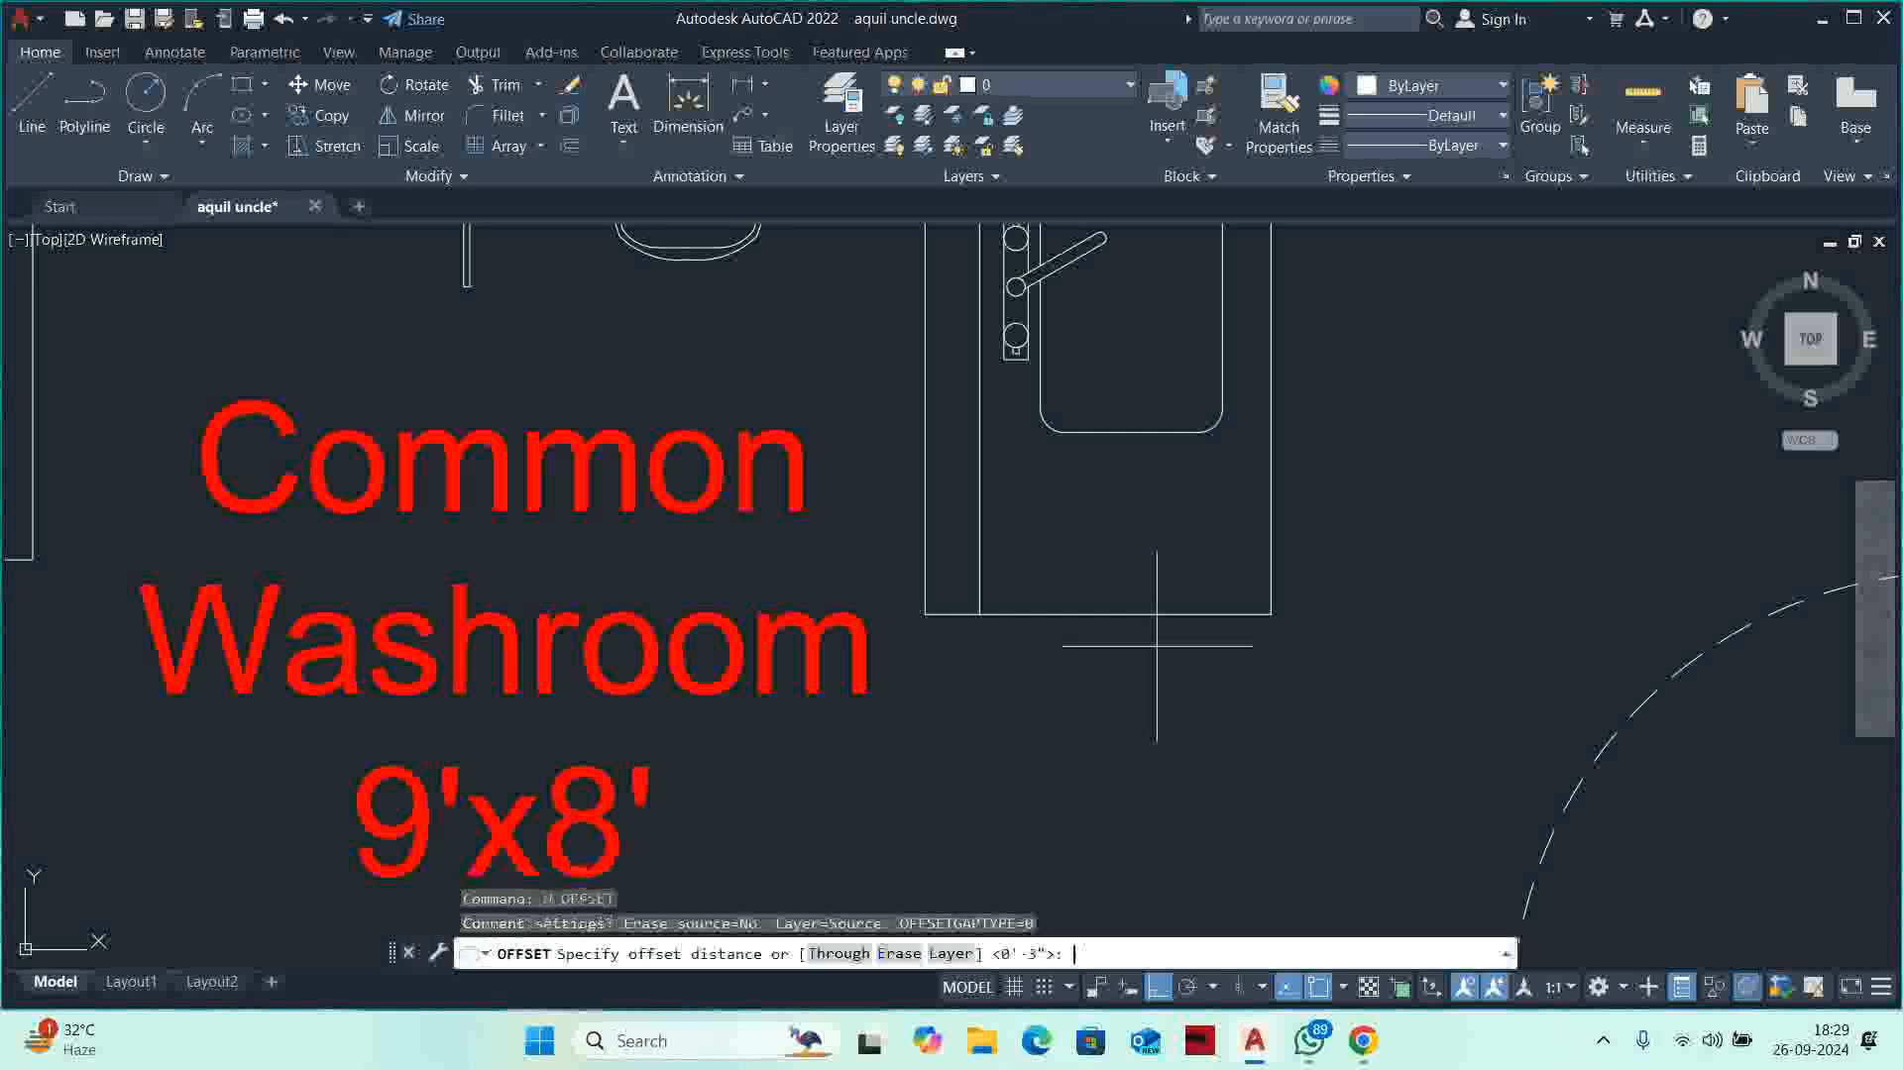
type("2")
key("Return")
left_click(1163, 621)
left_click(1143, 529)
key("Escape")
key("Escape")
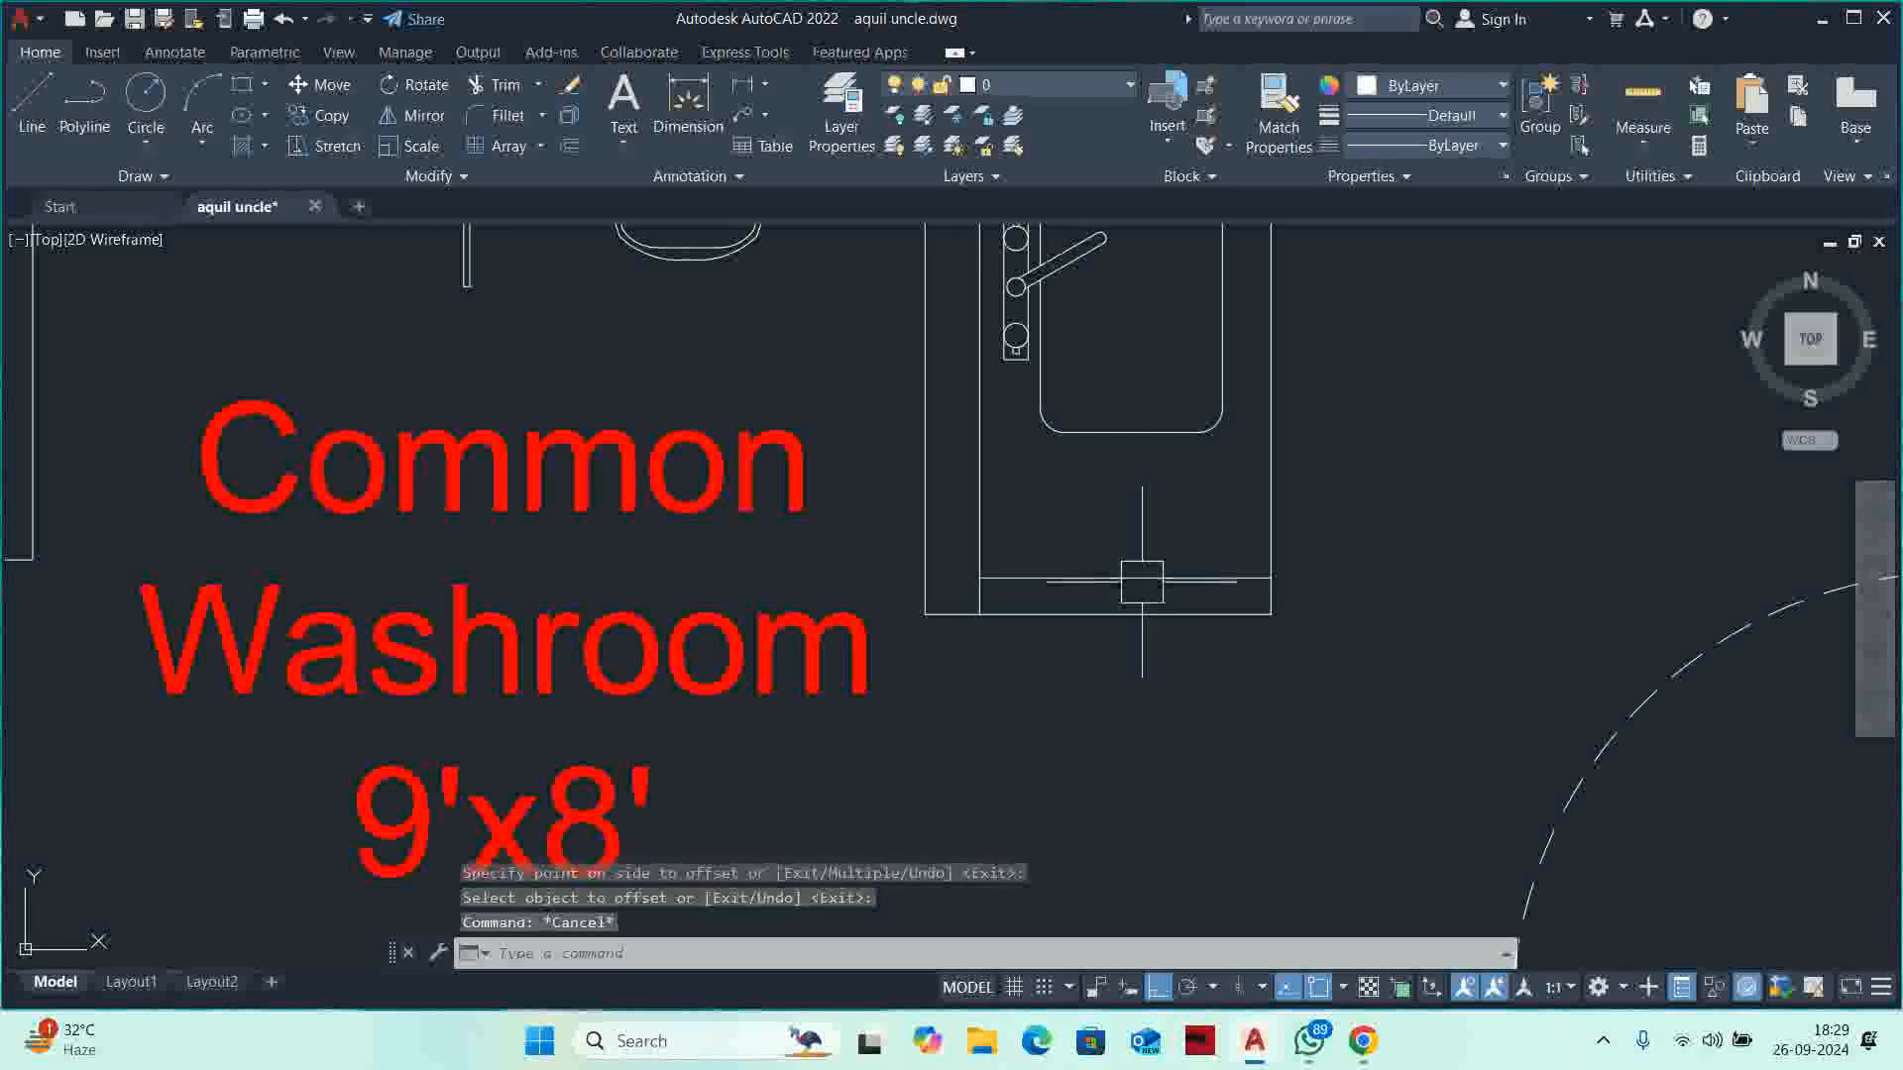
Trim away the vanity counter's old lower edge and the short side piece below the offset line.
type("tr")
key("Return")
left_click(1134, 624)
mouse_move(1185, 621)
left_mouse_down()
mouse_move(1273, 637)
mouse_move(1261, 605)
left_mouse_up()
key("Escape")
key("Escape")
scroll(1086, 591, "down", 2)
scroll(1086, 598, "down", 2)
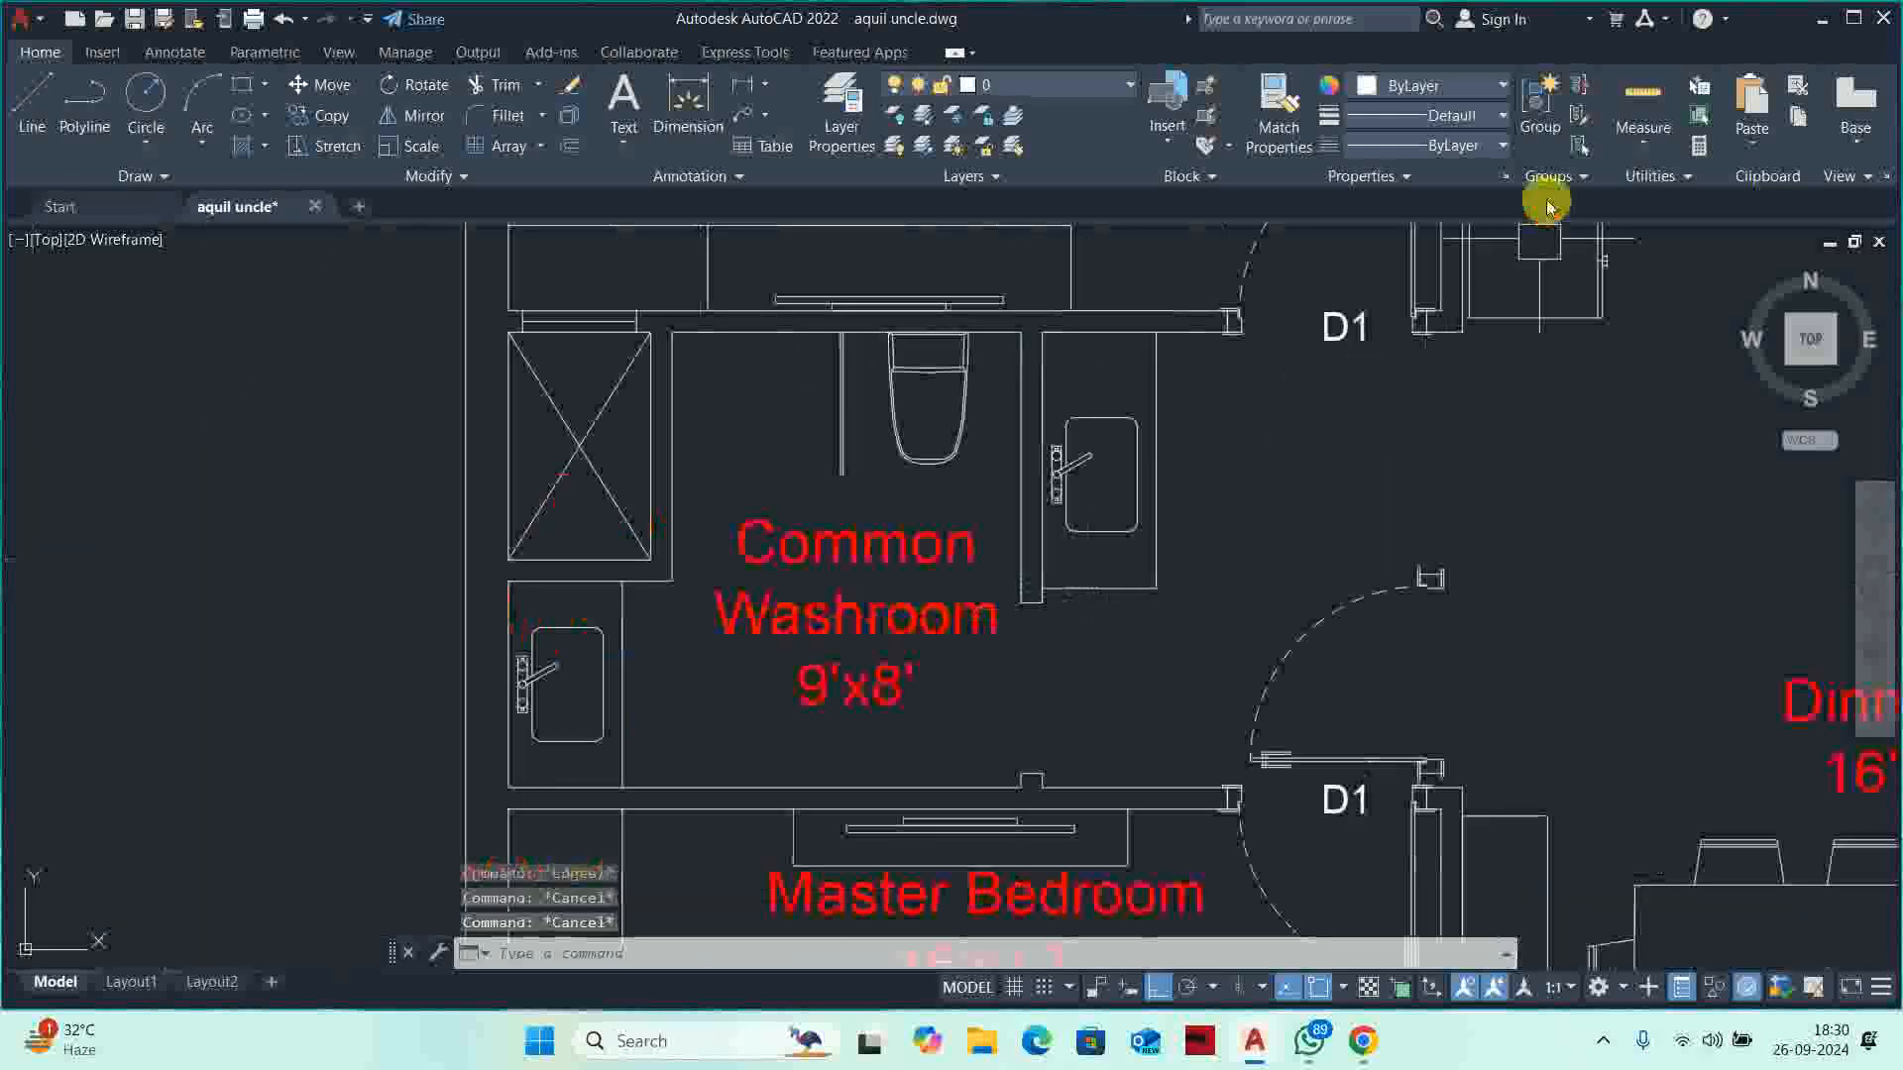
Measure the clear opening between the wall end and the wall stub at the Common Washroom door.
left_click(1642, 94)
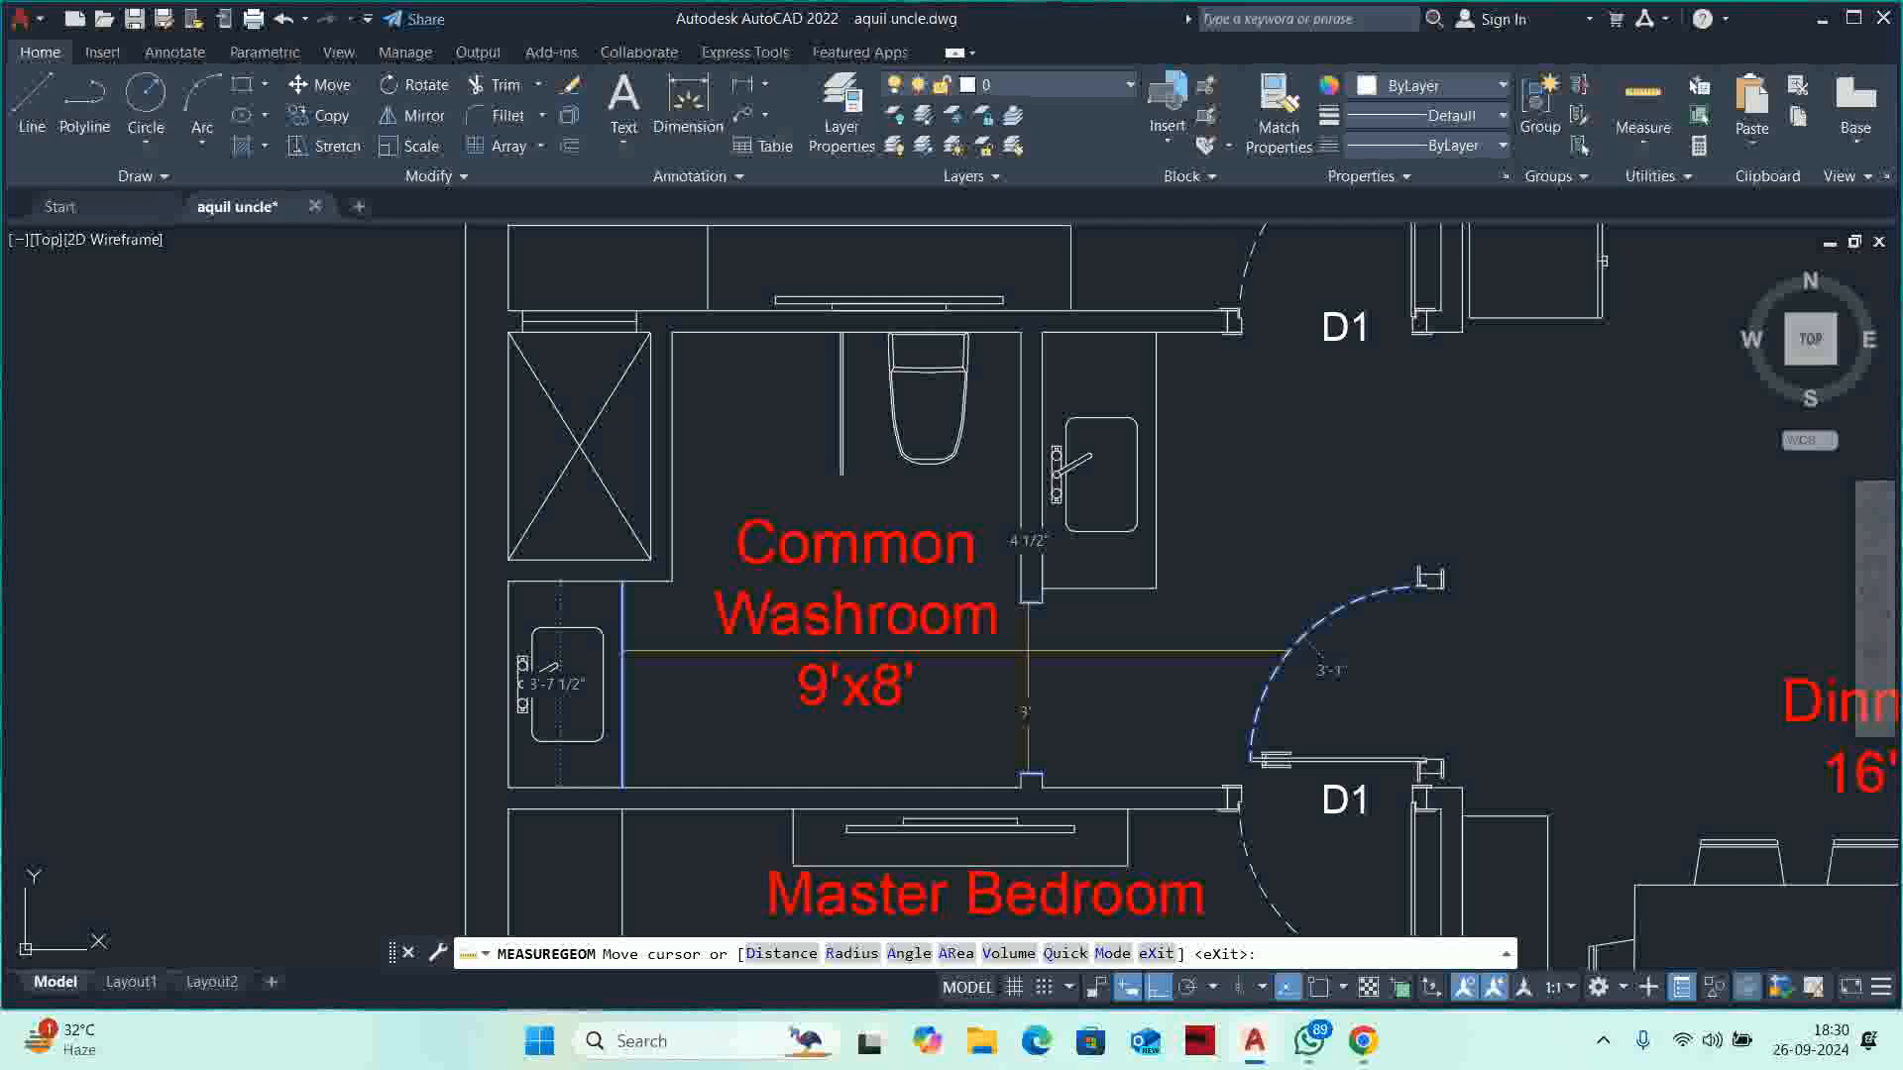
key("Escape")
Move the door block back into the Common Washroom opening, aligning its lower jamb with the wall stub's top outer corner.
type("m")
key("Return")
left_click(1272, 650)
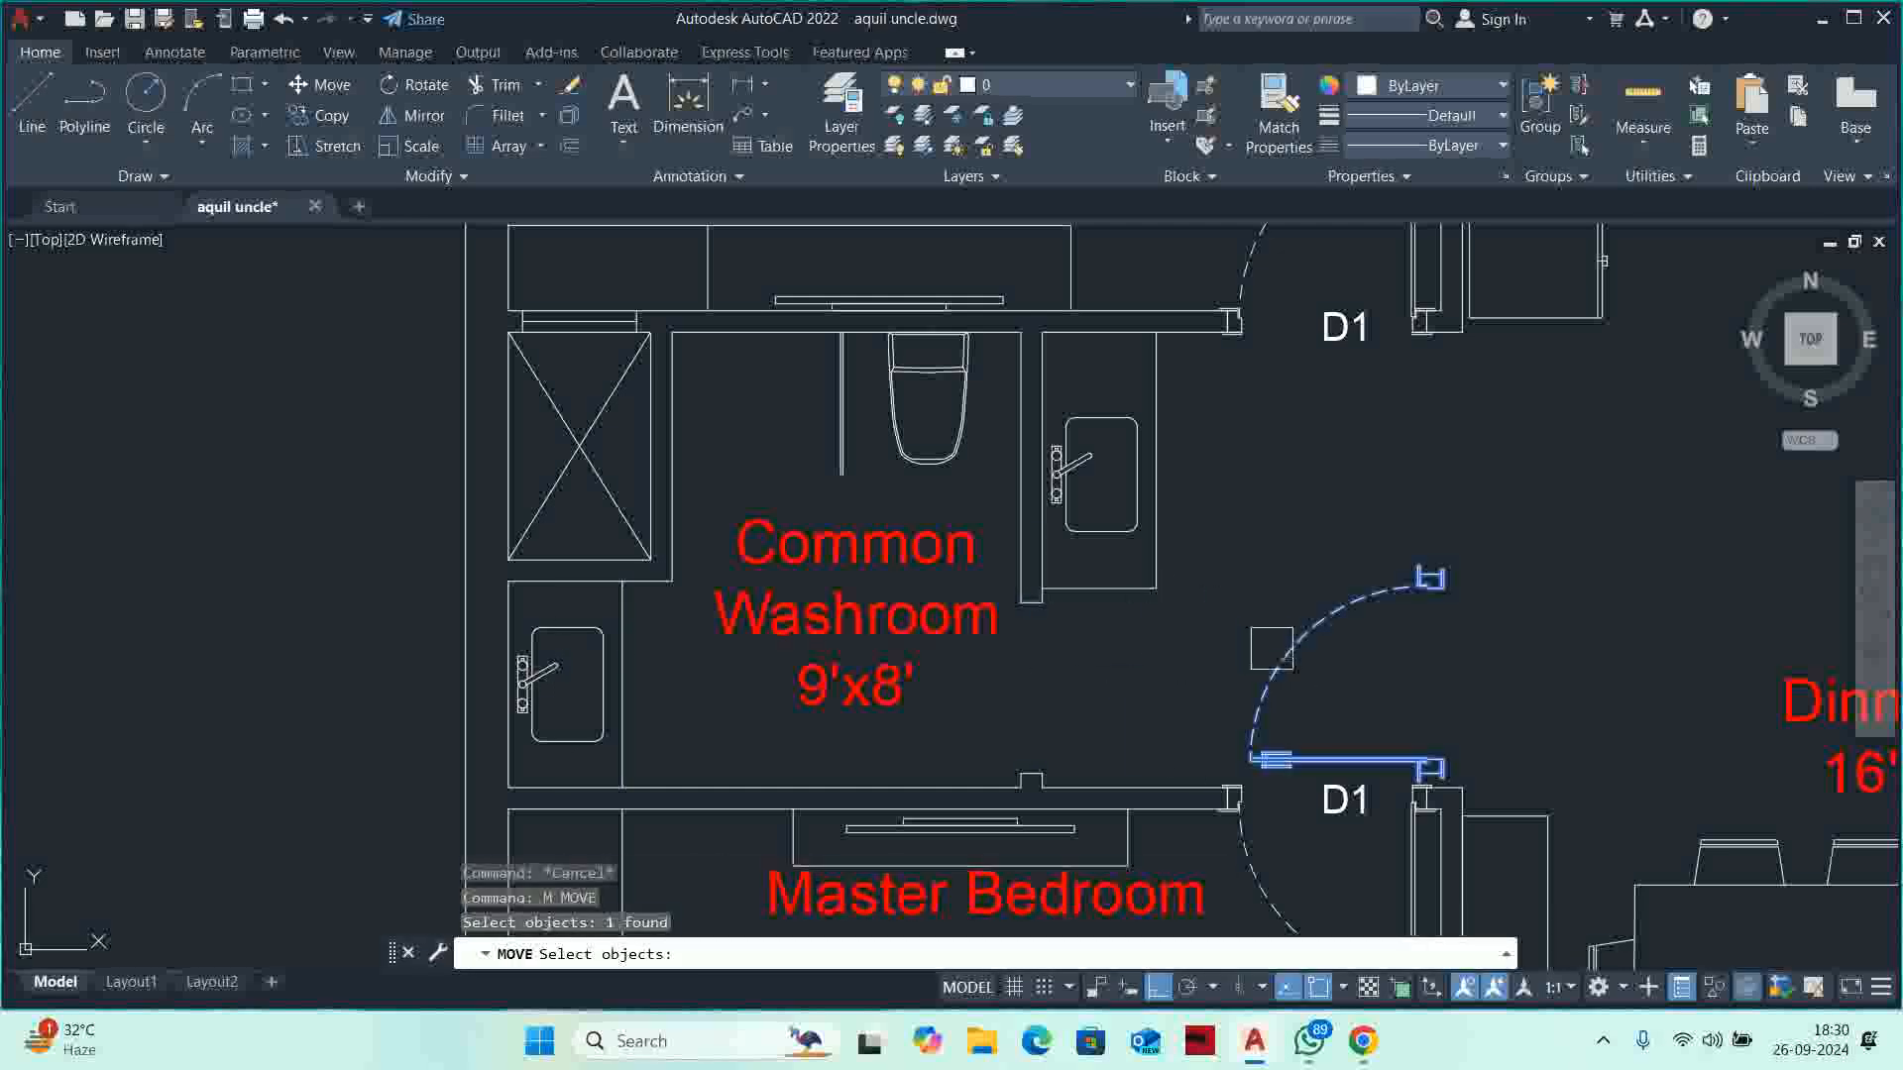
key("Return")
scroll(1430, 768, "up", 8)
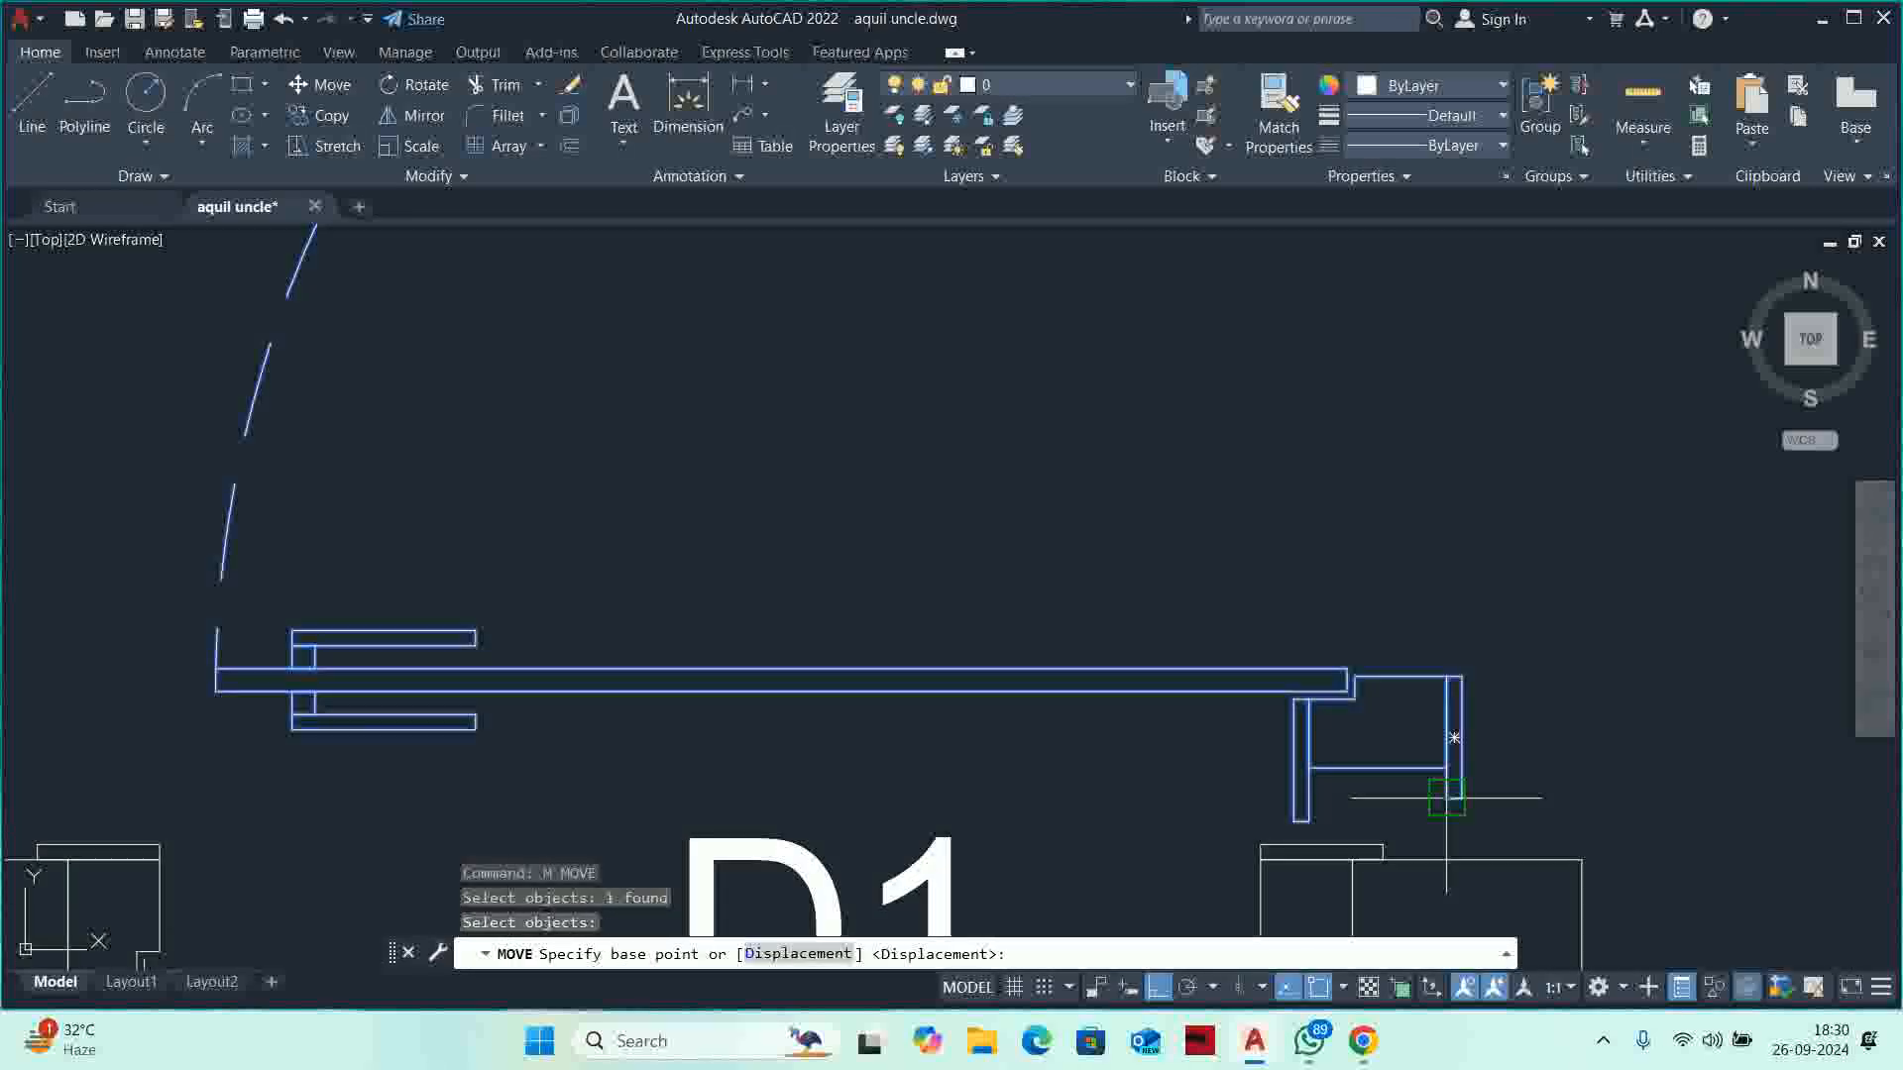
scroll(1446, 796, "up", 2)
left_click(1457, 769)
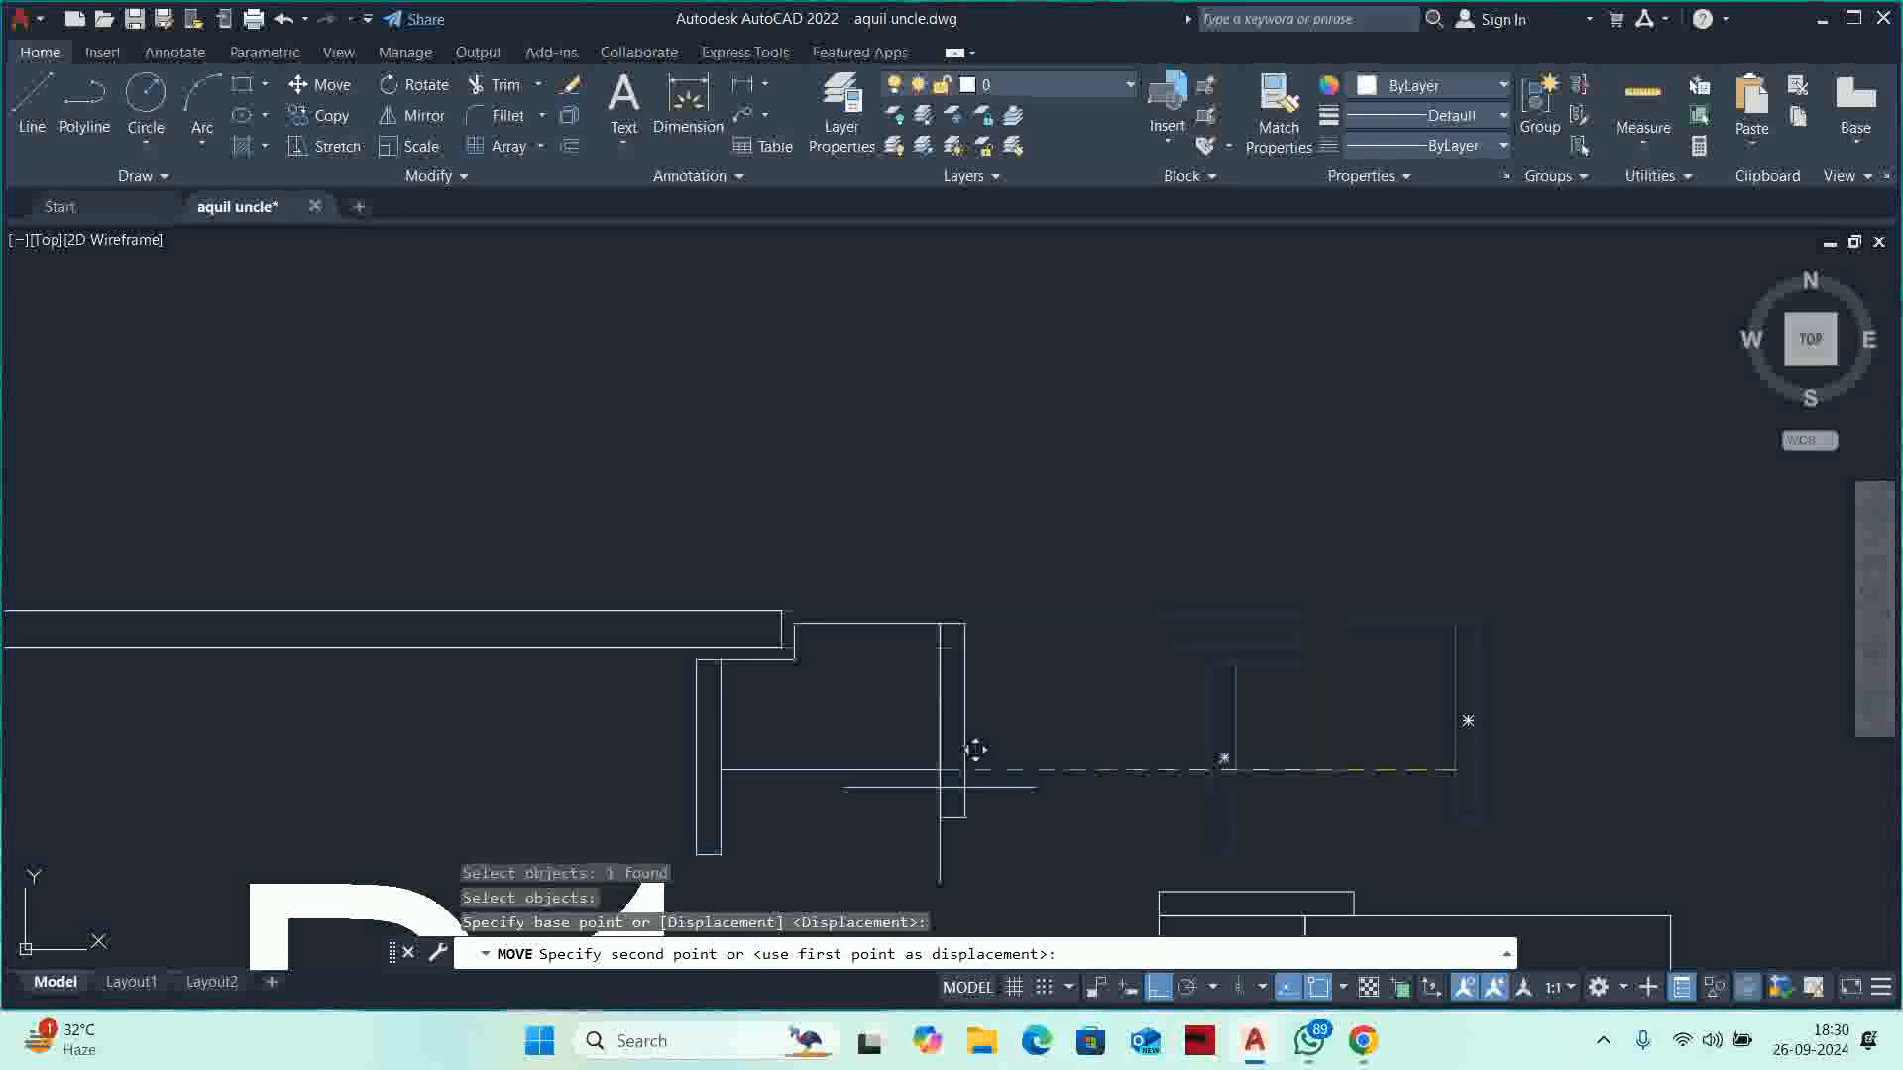
scroll(975, 749, "down", 4)
scroll(913, 565, "up", 3)
scroll(952, 540, "up", 2)
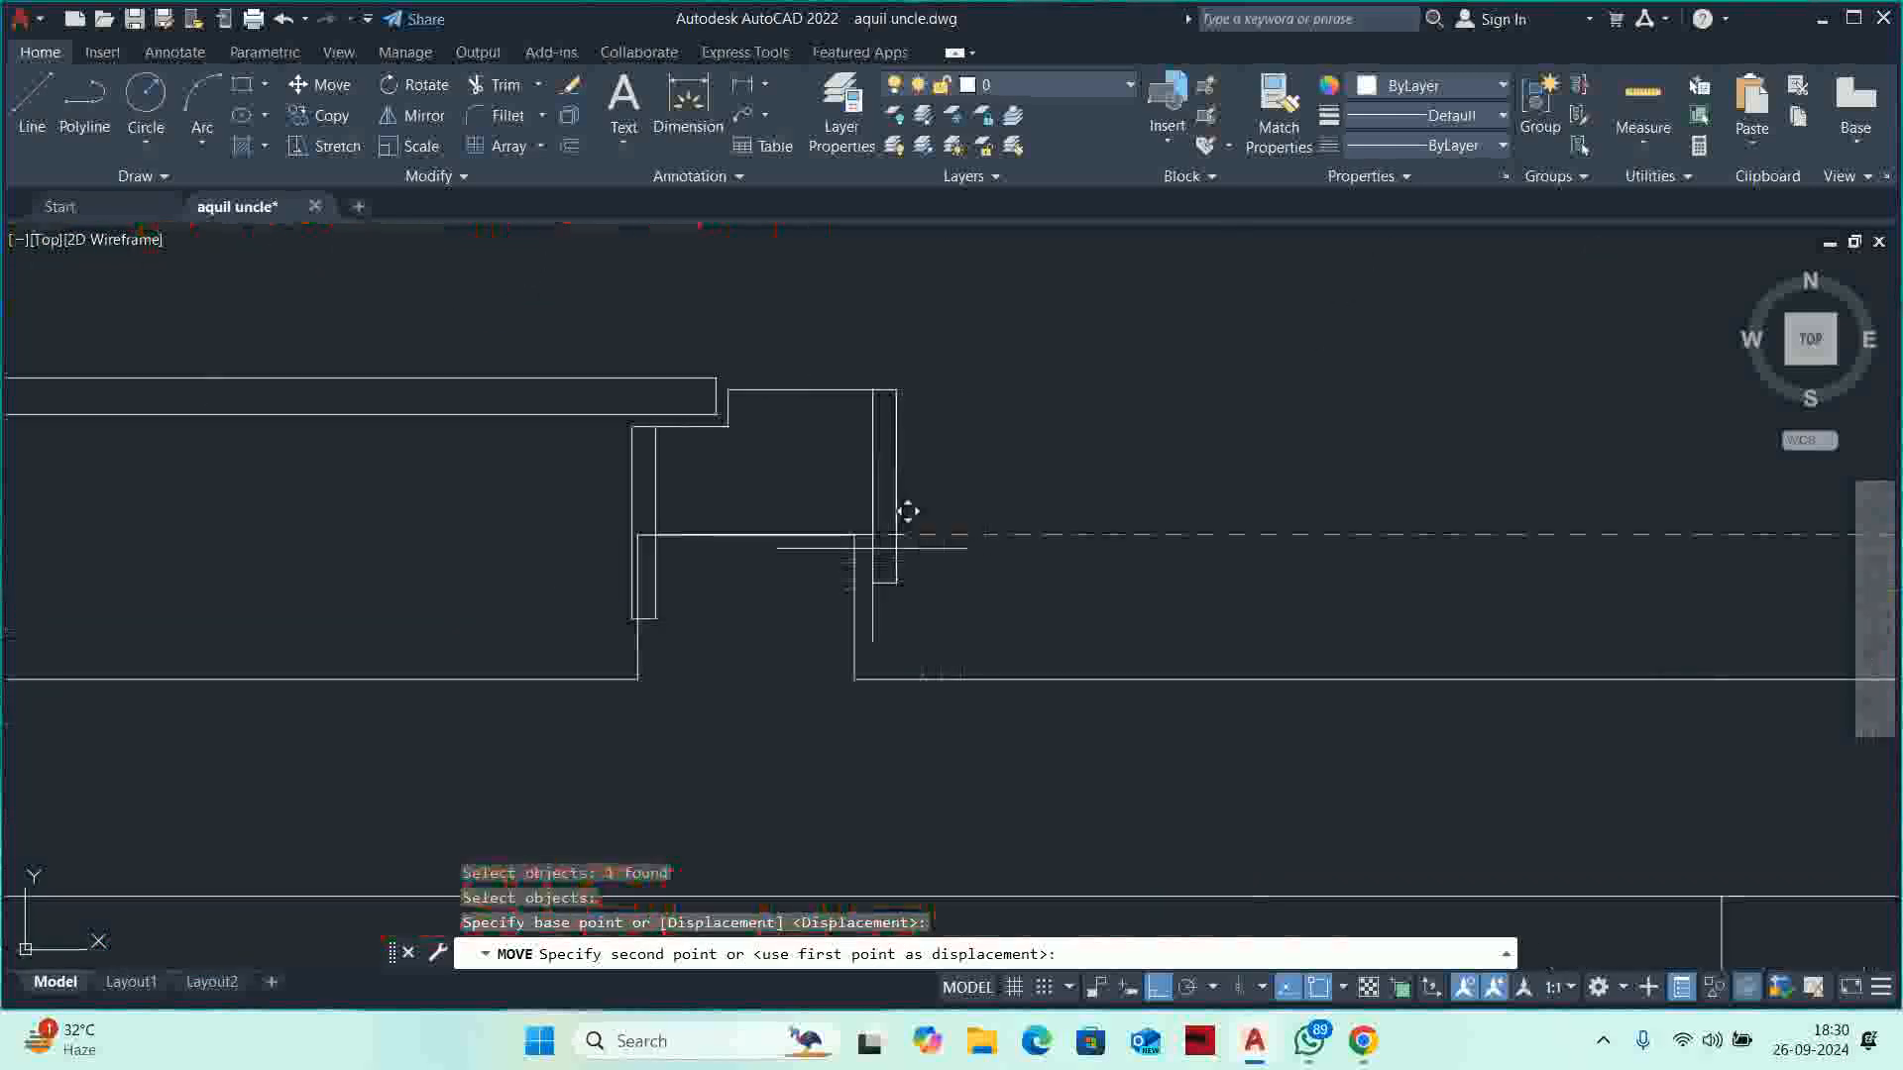
key("Escape")
key("Escape")
scroll(872, 574, "down", 5)
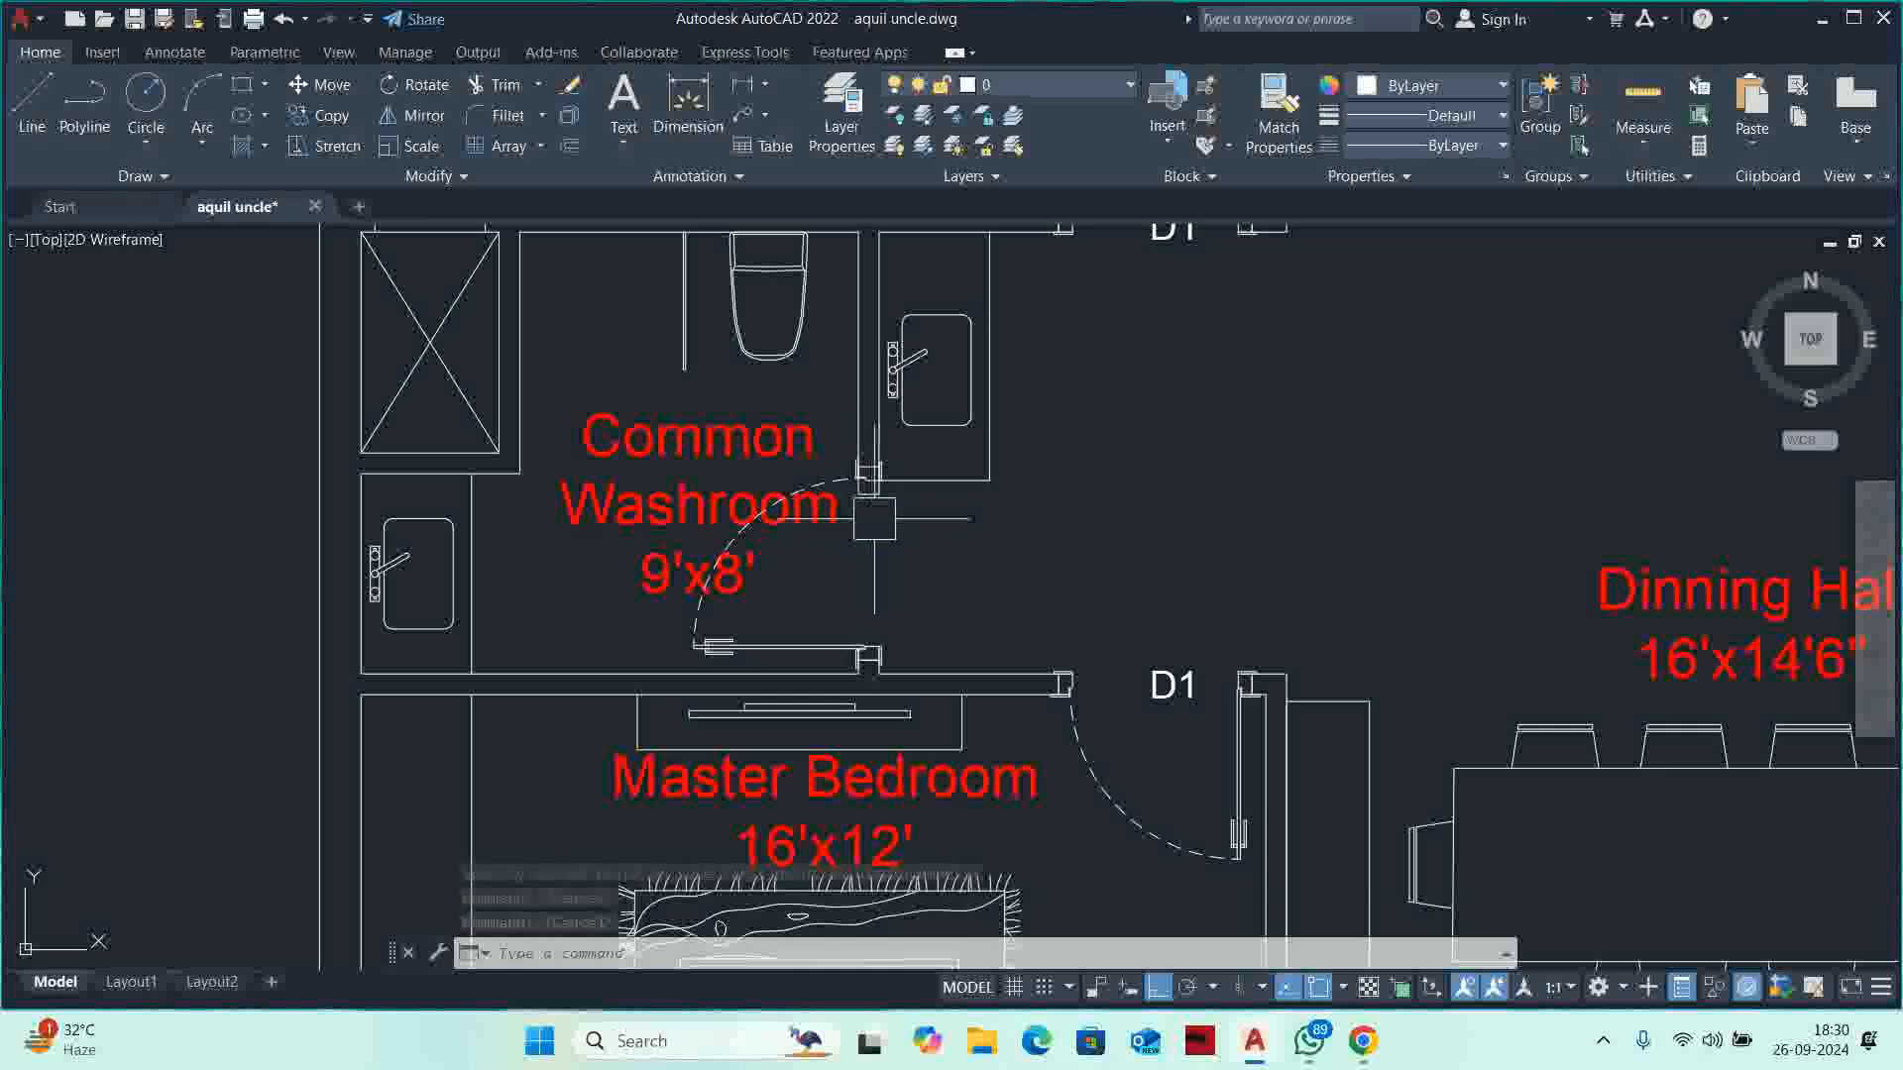
Scale the Common Washroom door block by reference from the wall stub's top outer corner, fitting its jamb-to-jamb length to the upper wall end.
scroll(871, 497, "up", 4)
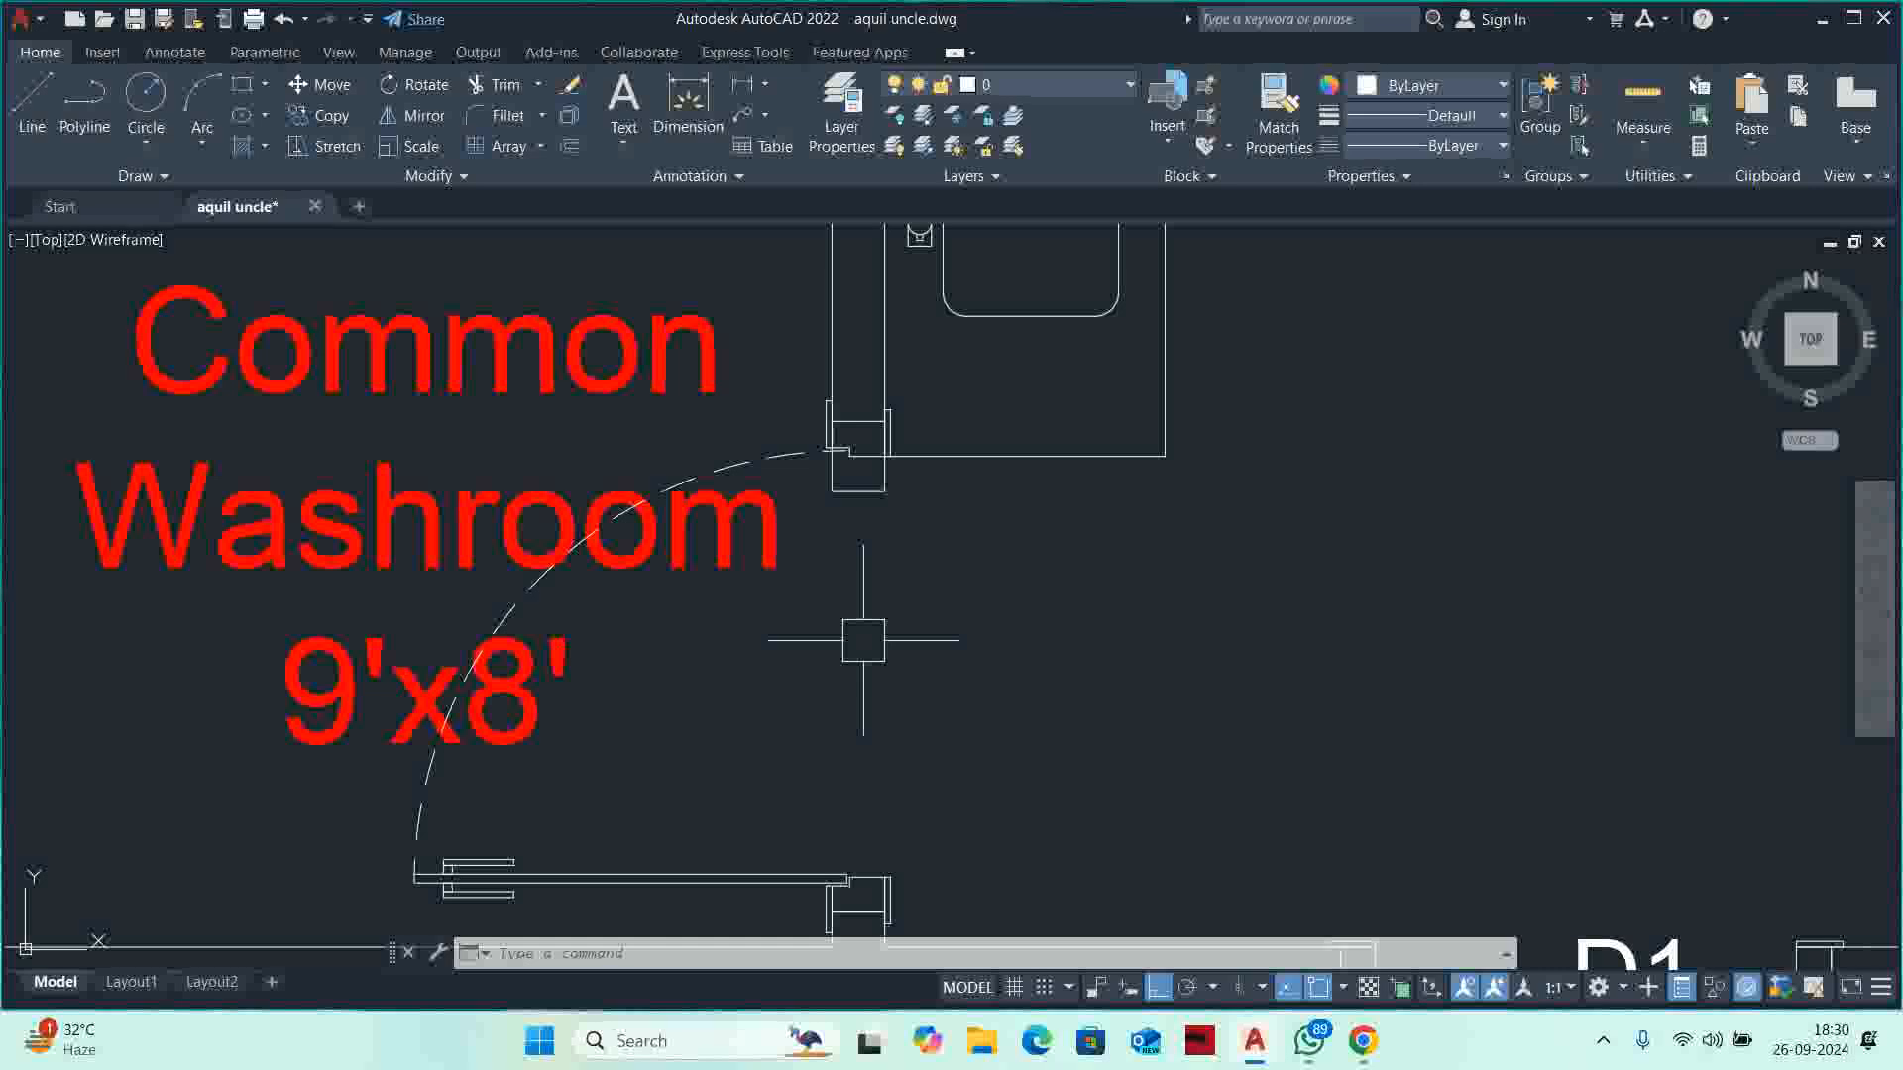
key("Escape")
key("Escape")
key("Escape")
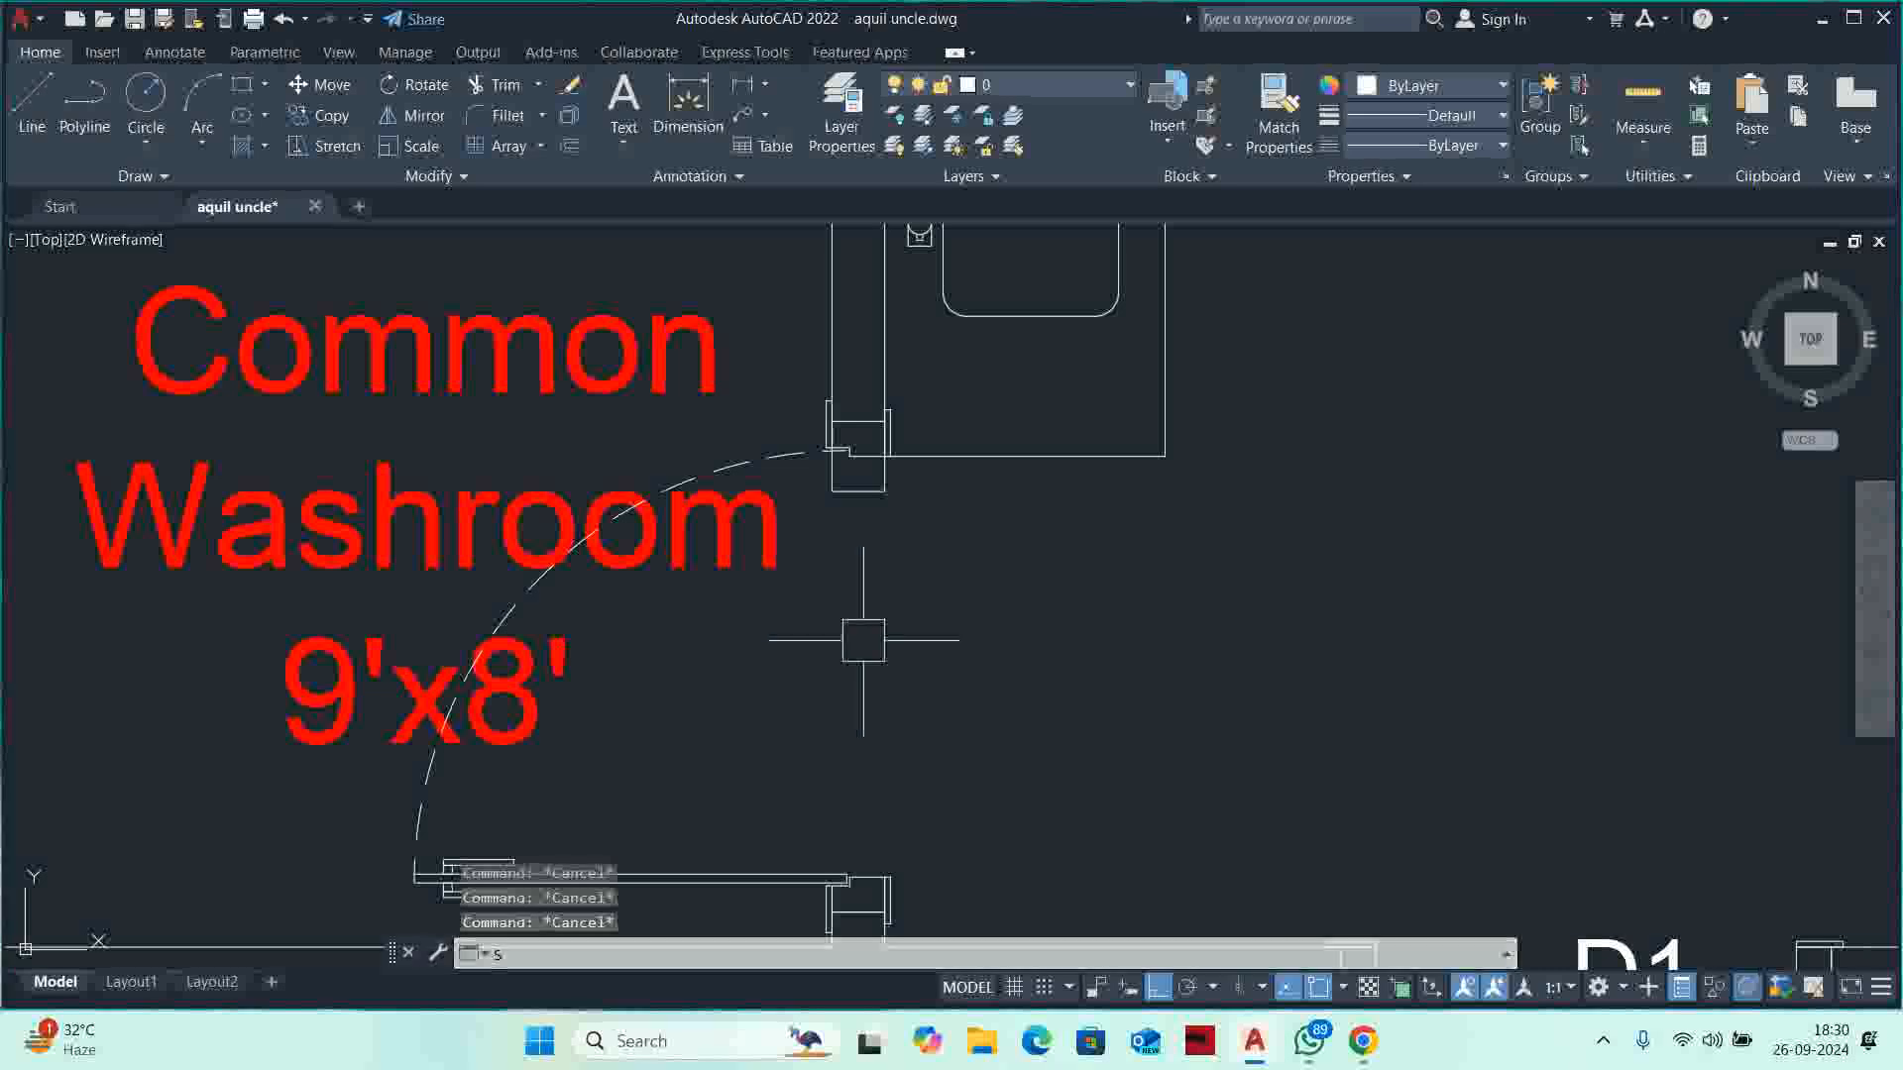
type("sc")
key("Return")
left_click(769, 875)
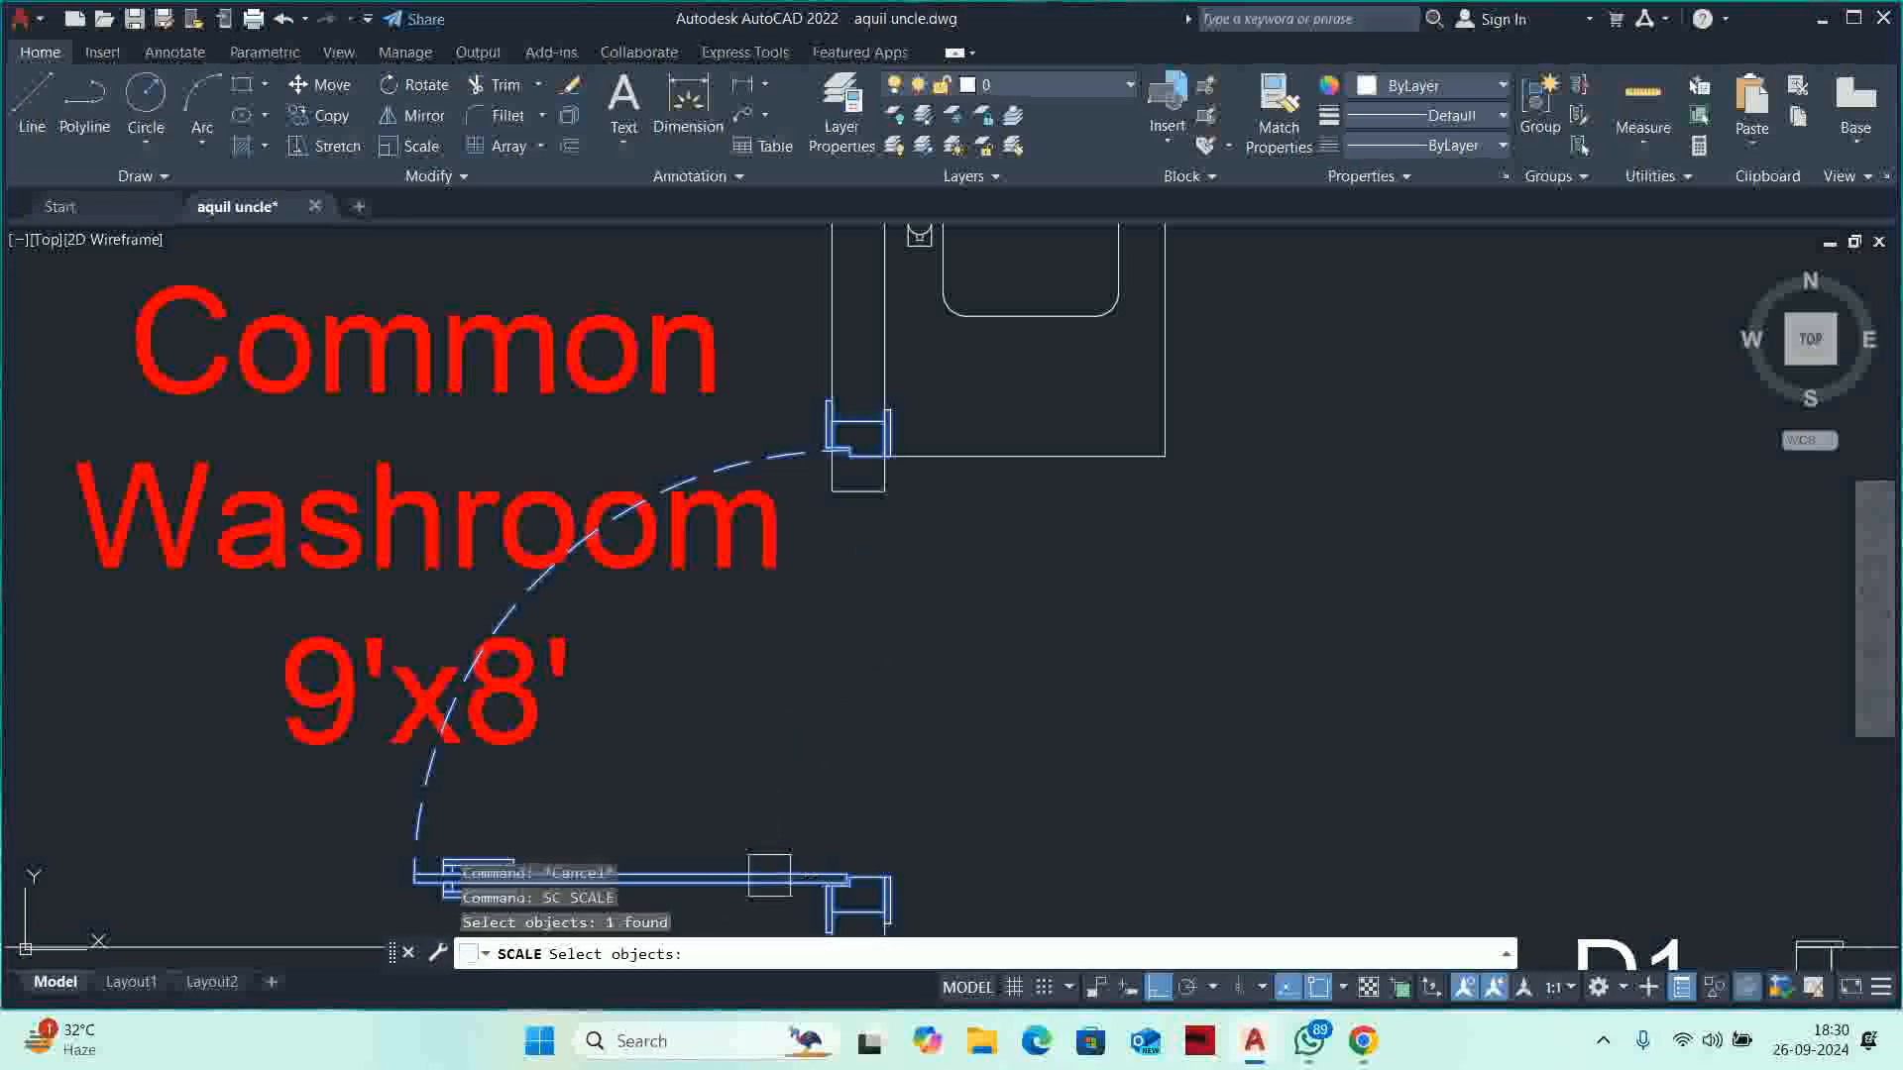
middle_click_drag(742, 878, 747, 753)
key("Return")
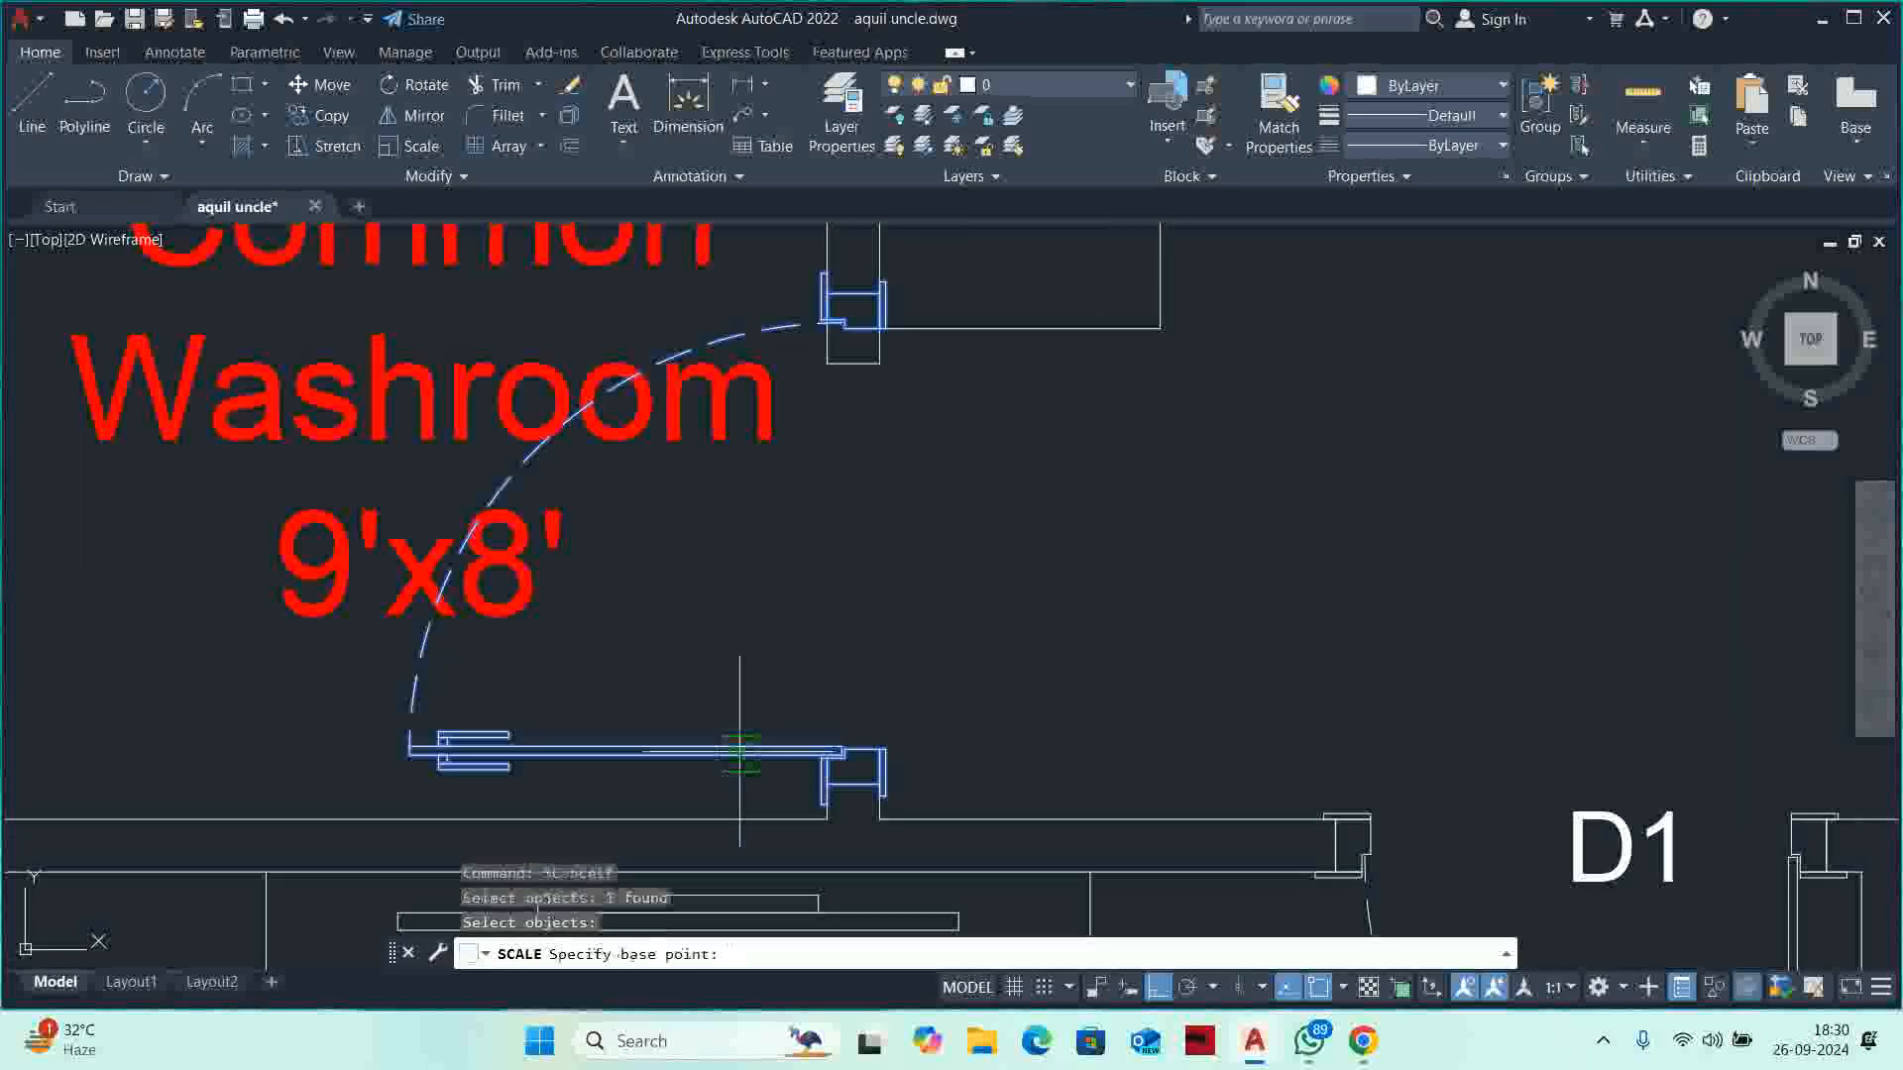
scroll(747, 753, "up", 4)
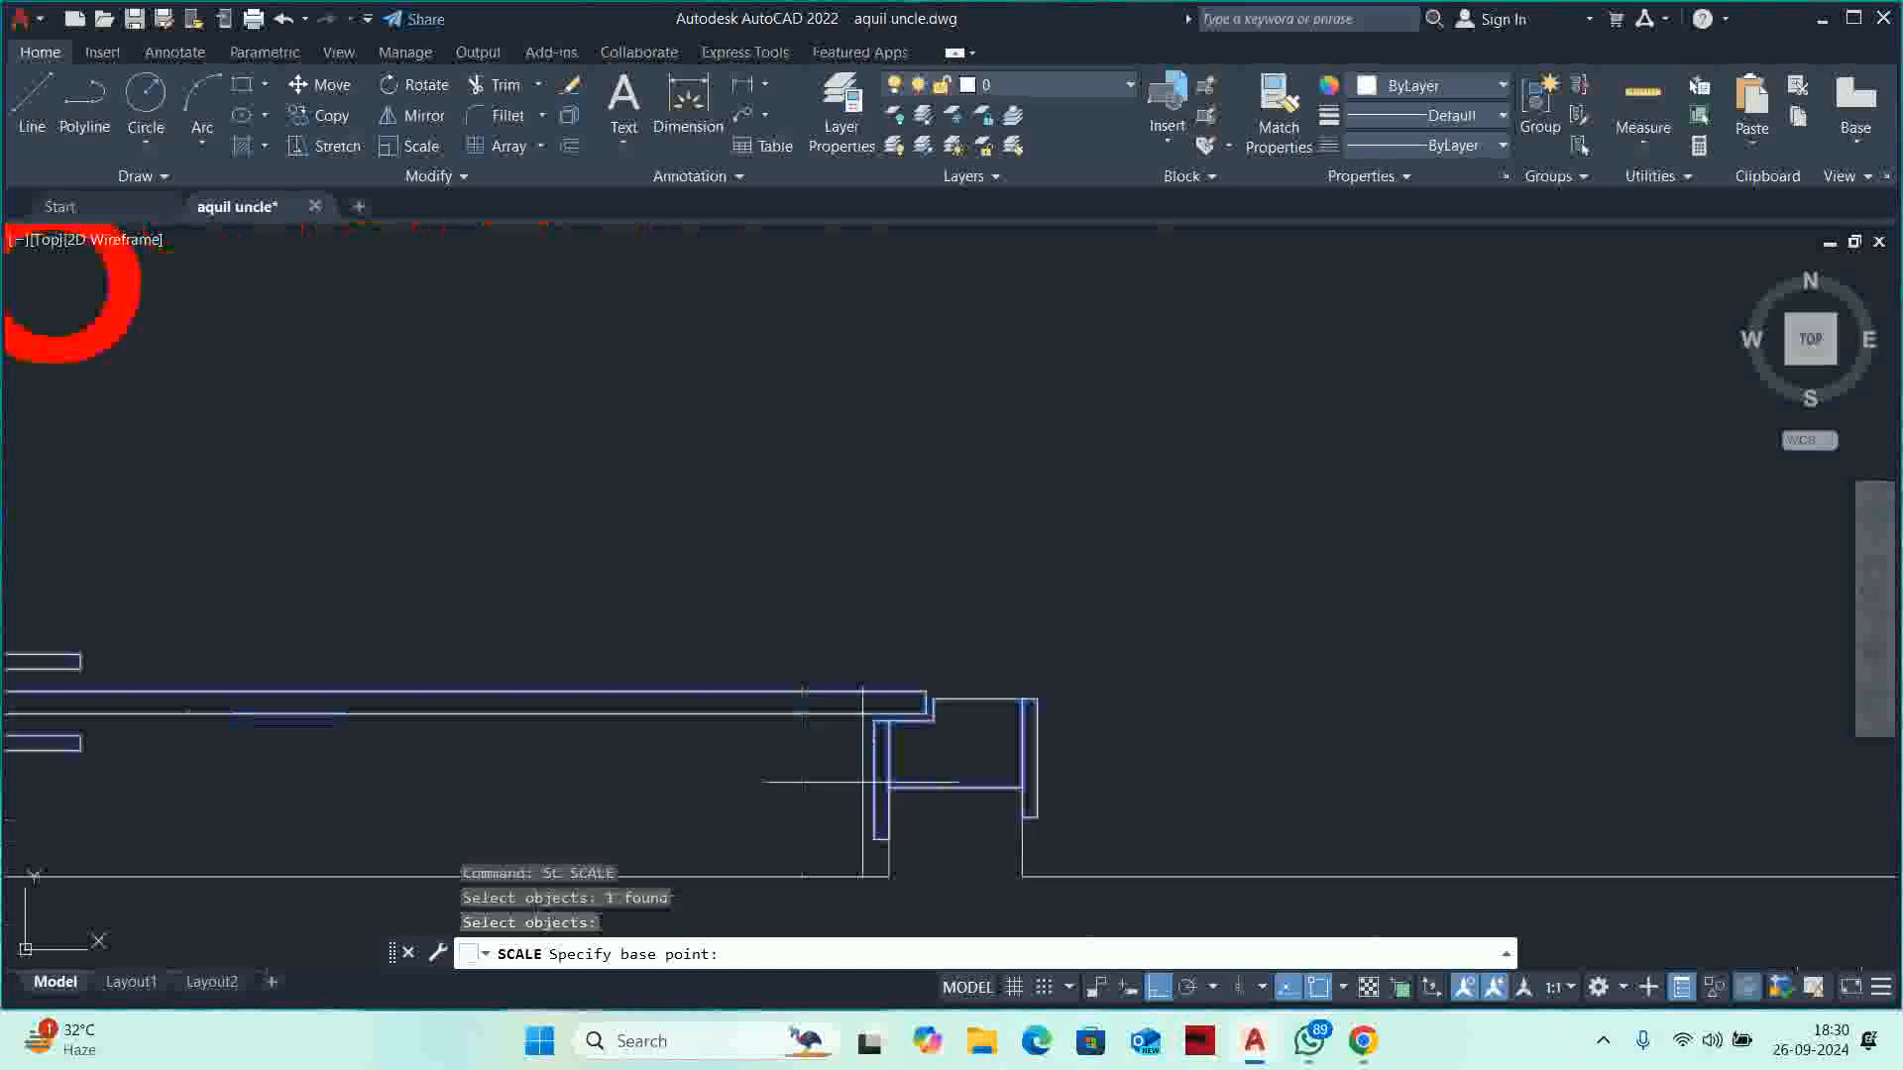
left_click(1030, 758)
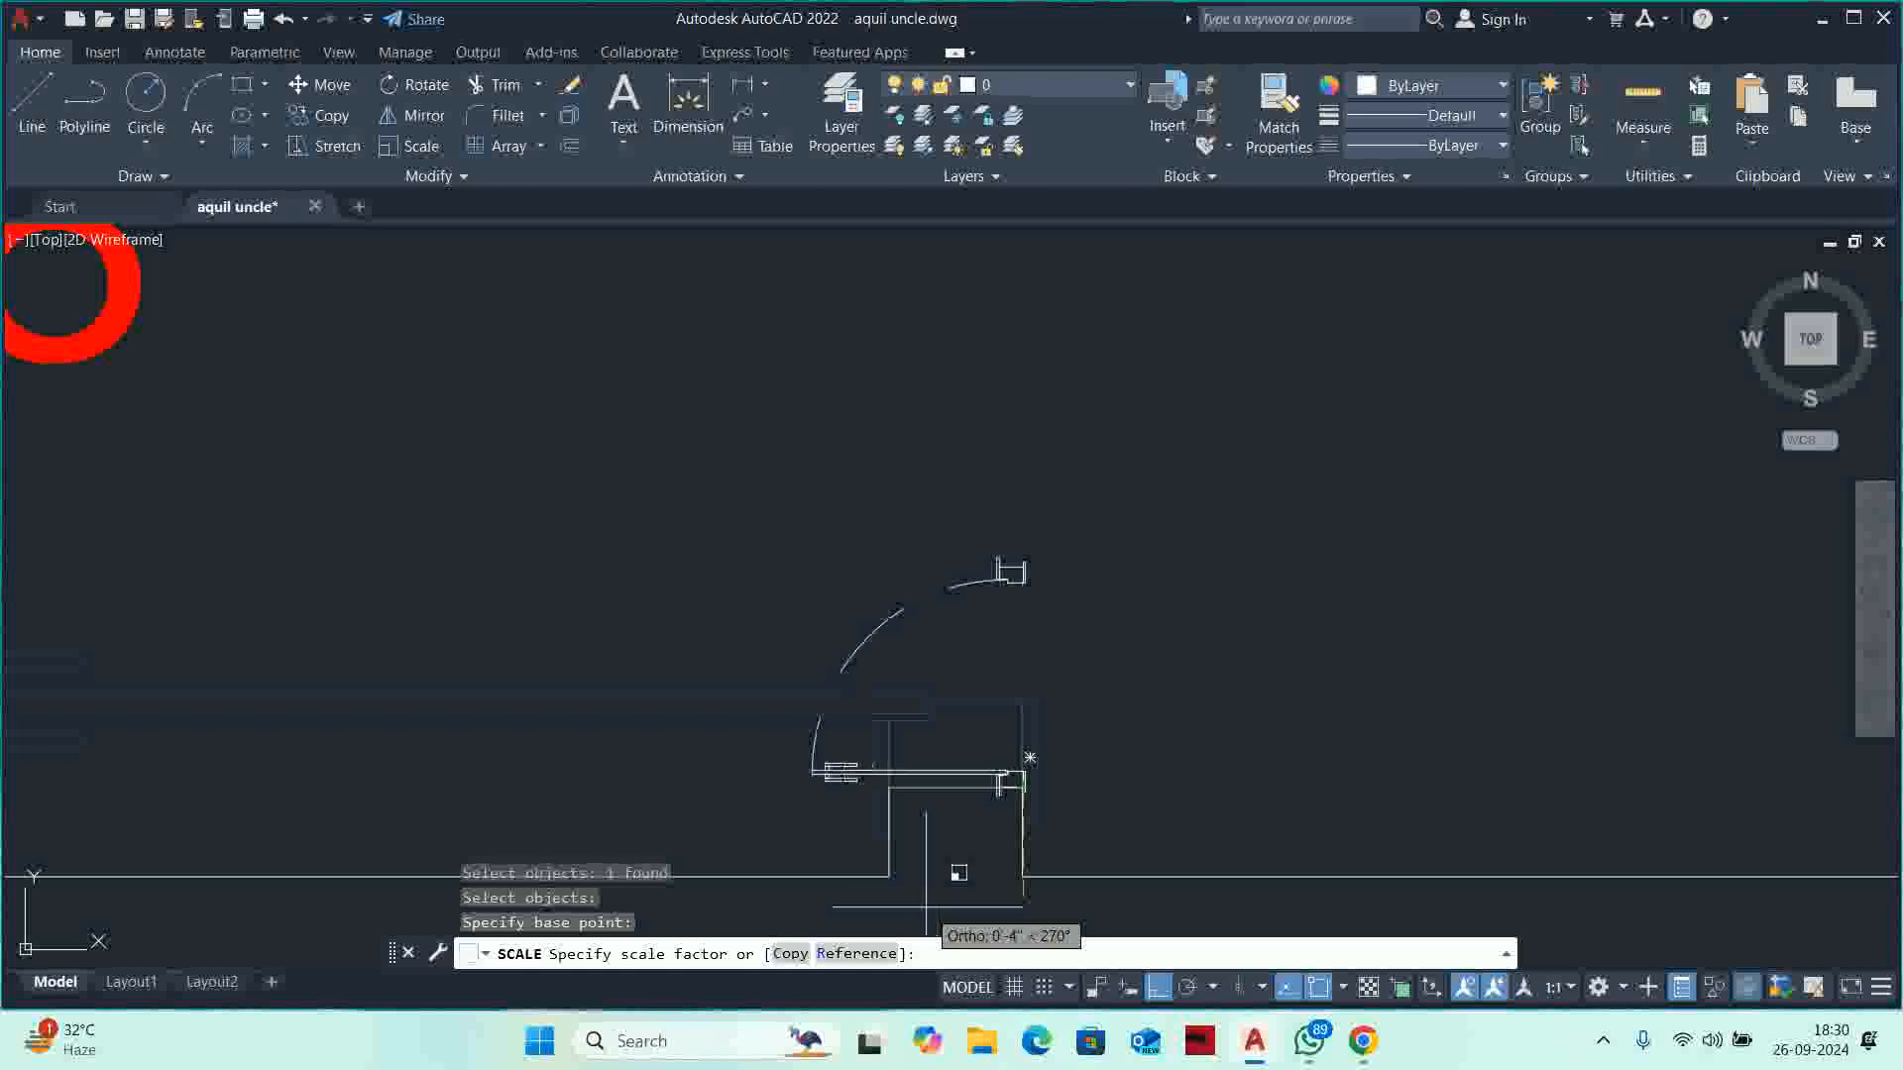
left_click(859, 953)
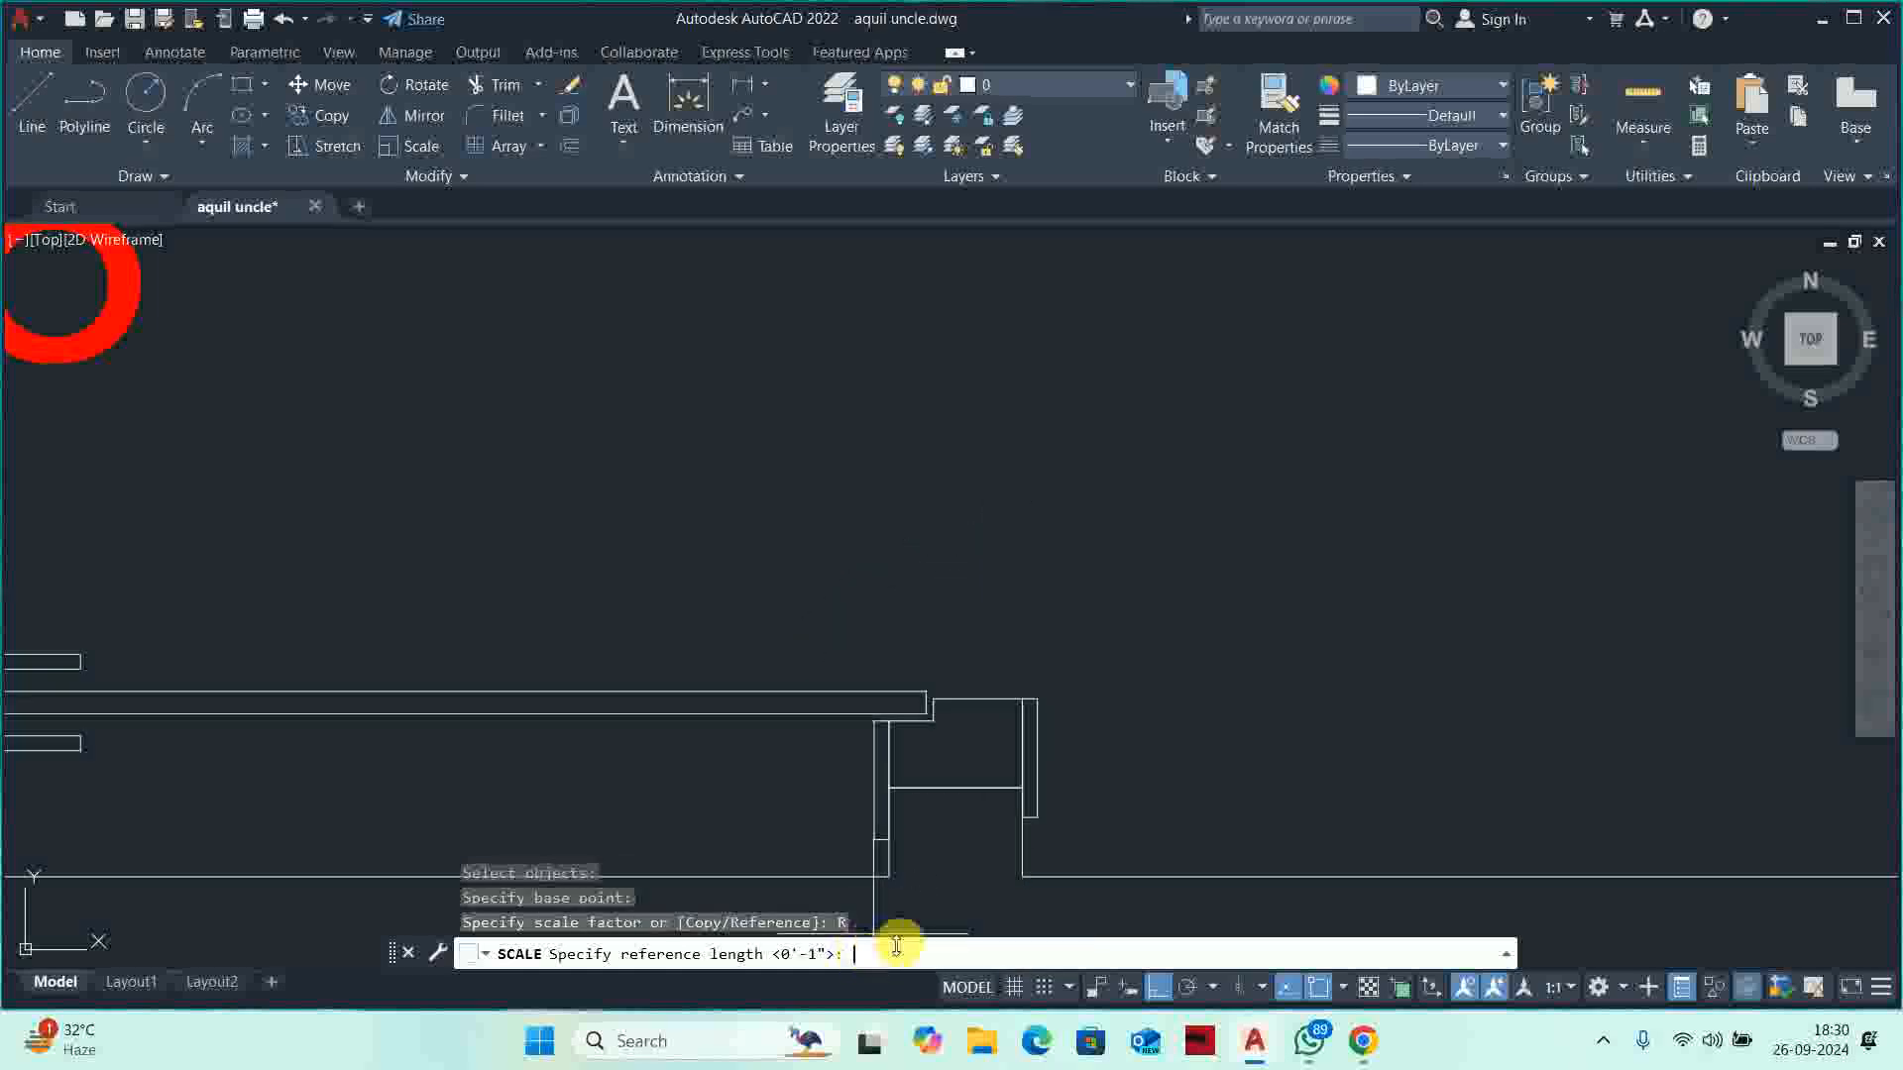
scroll(1011, 829, "up", 3)
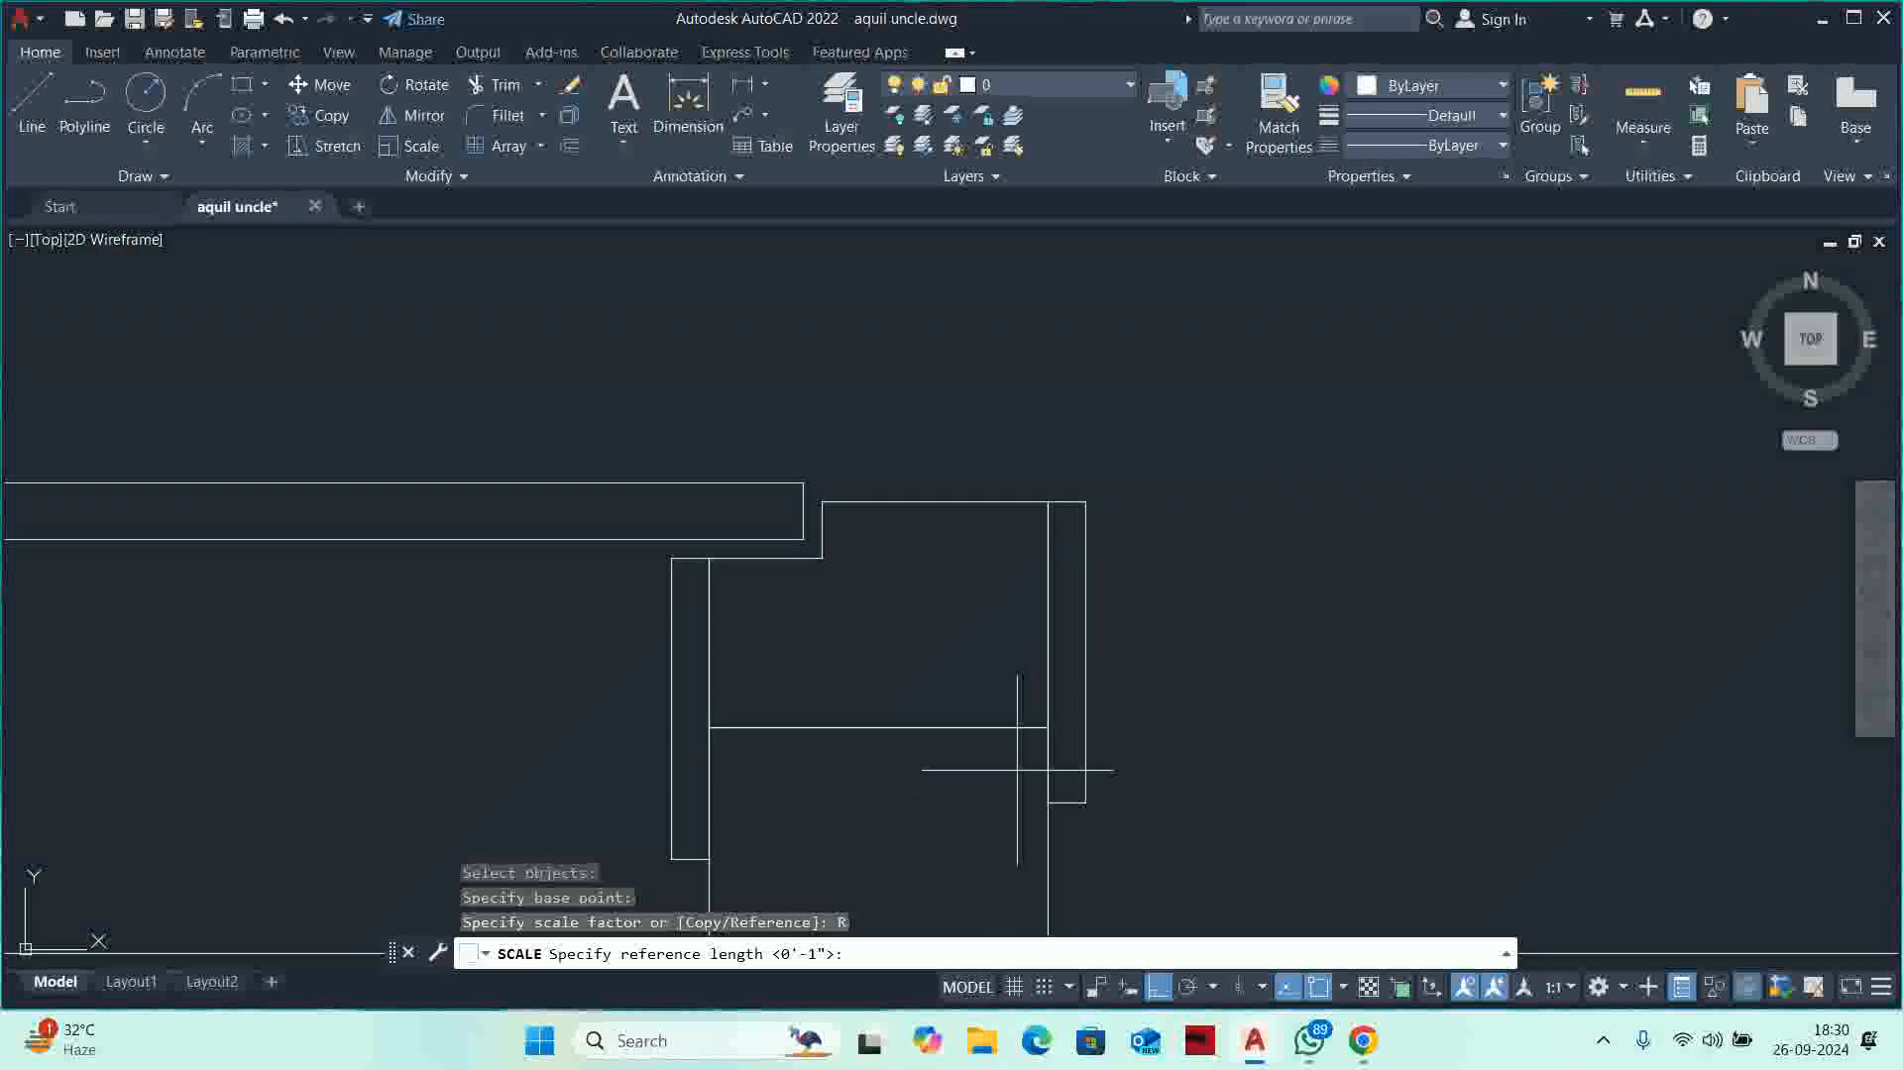
left_click(1047, 727)
scroll(1011, 573, "down", 3)
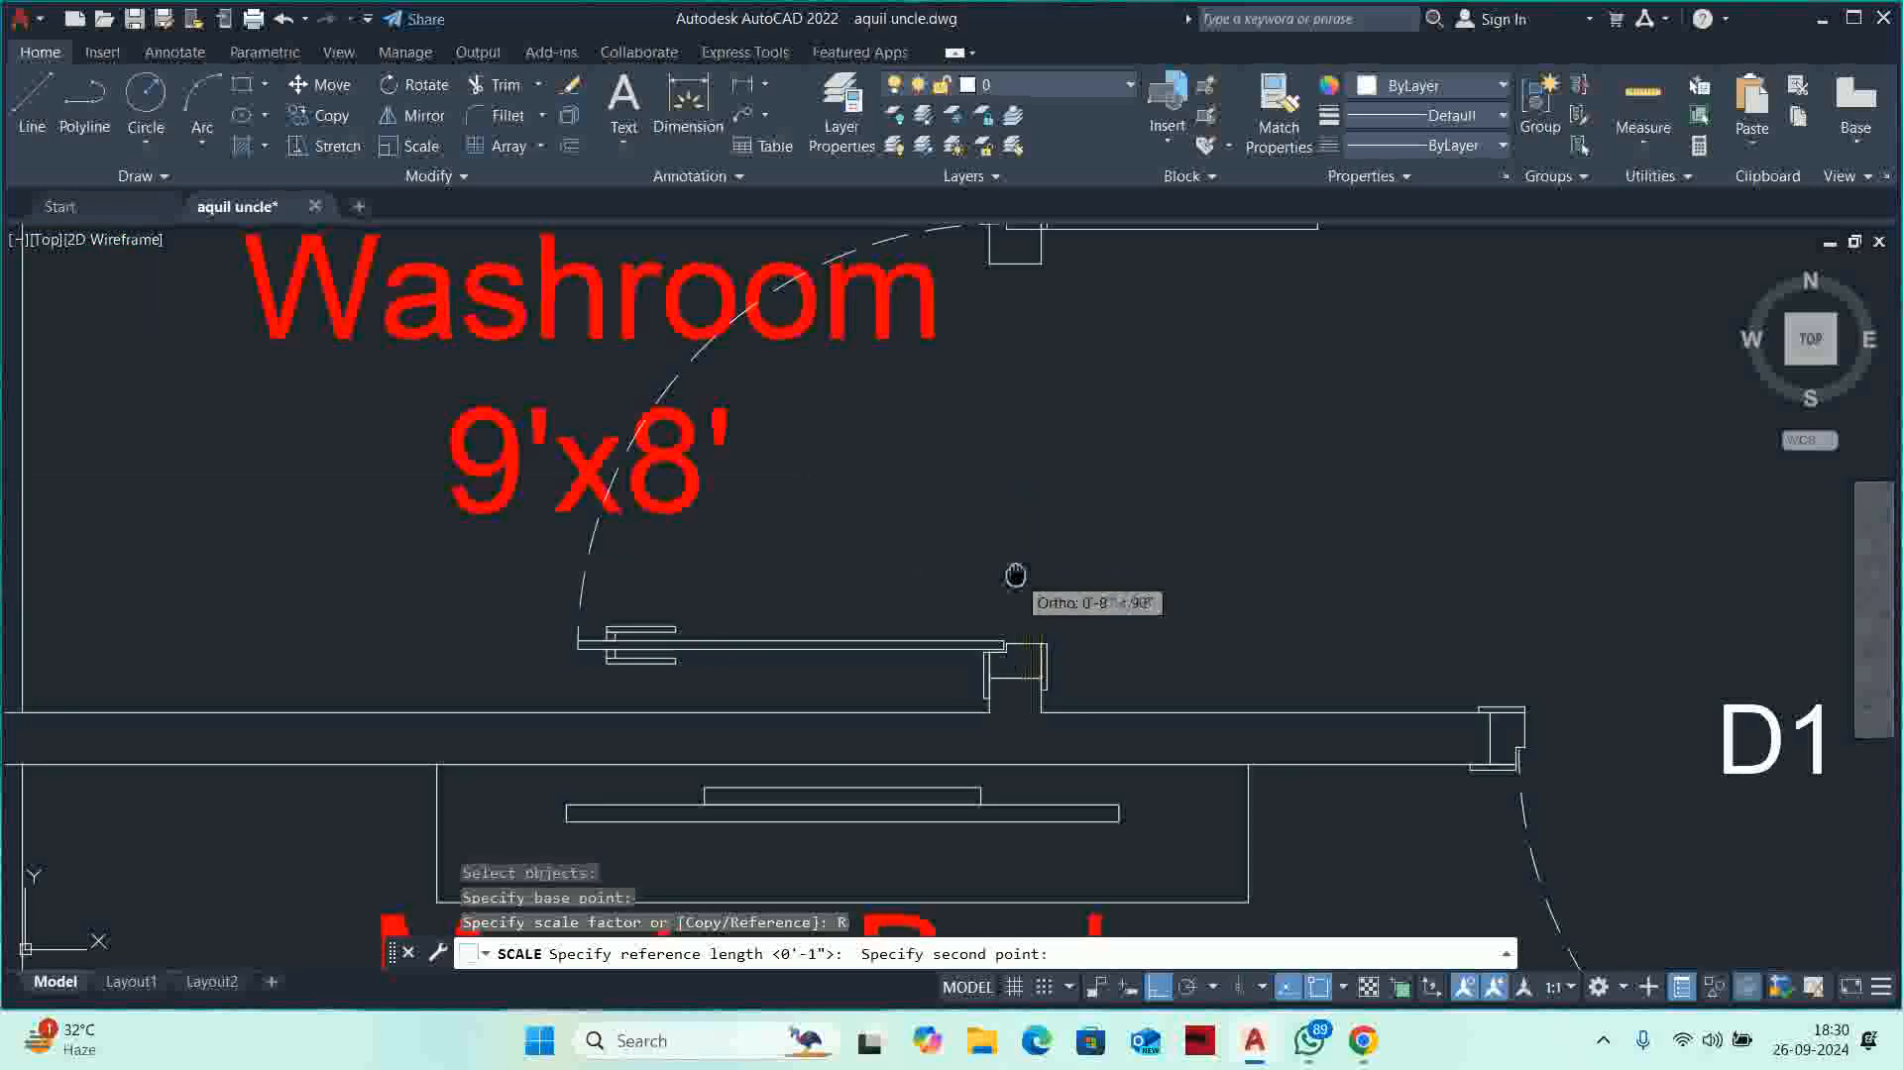
scroll(1036, 535, "up", 5)
scroll(1043, 538, "up", 2)
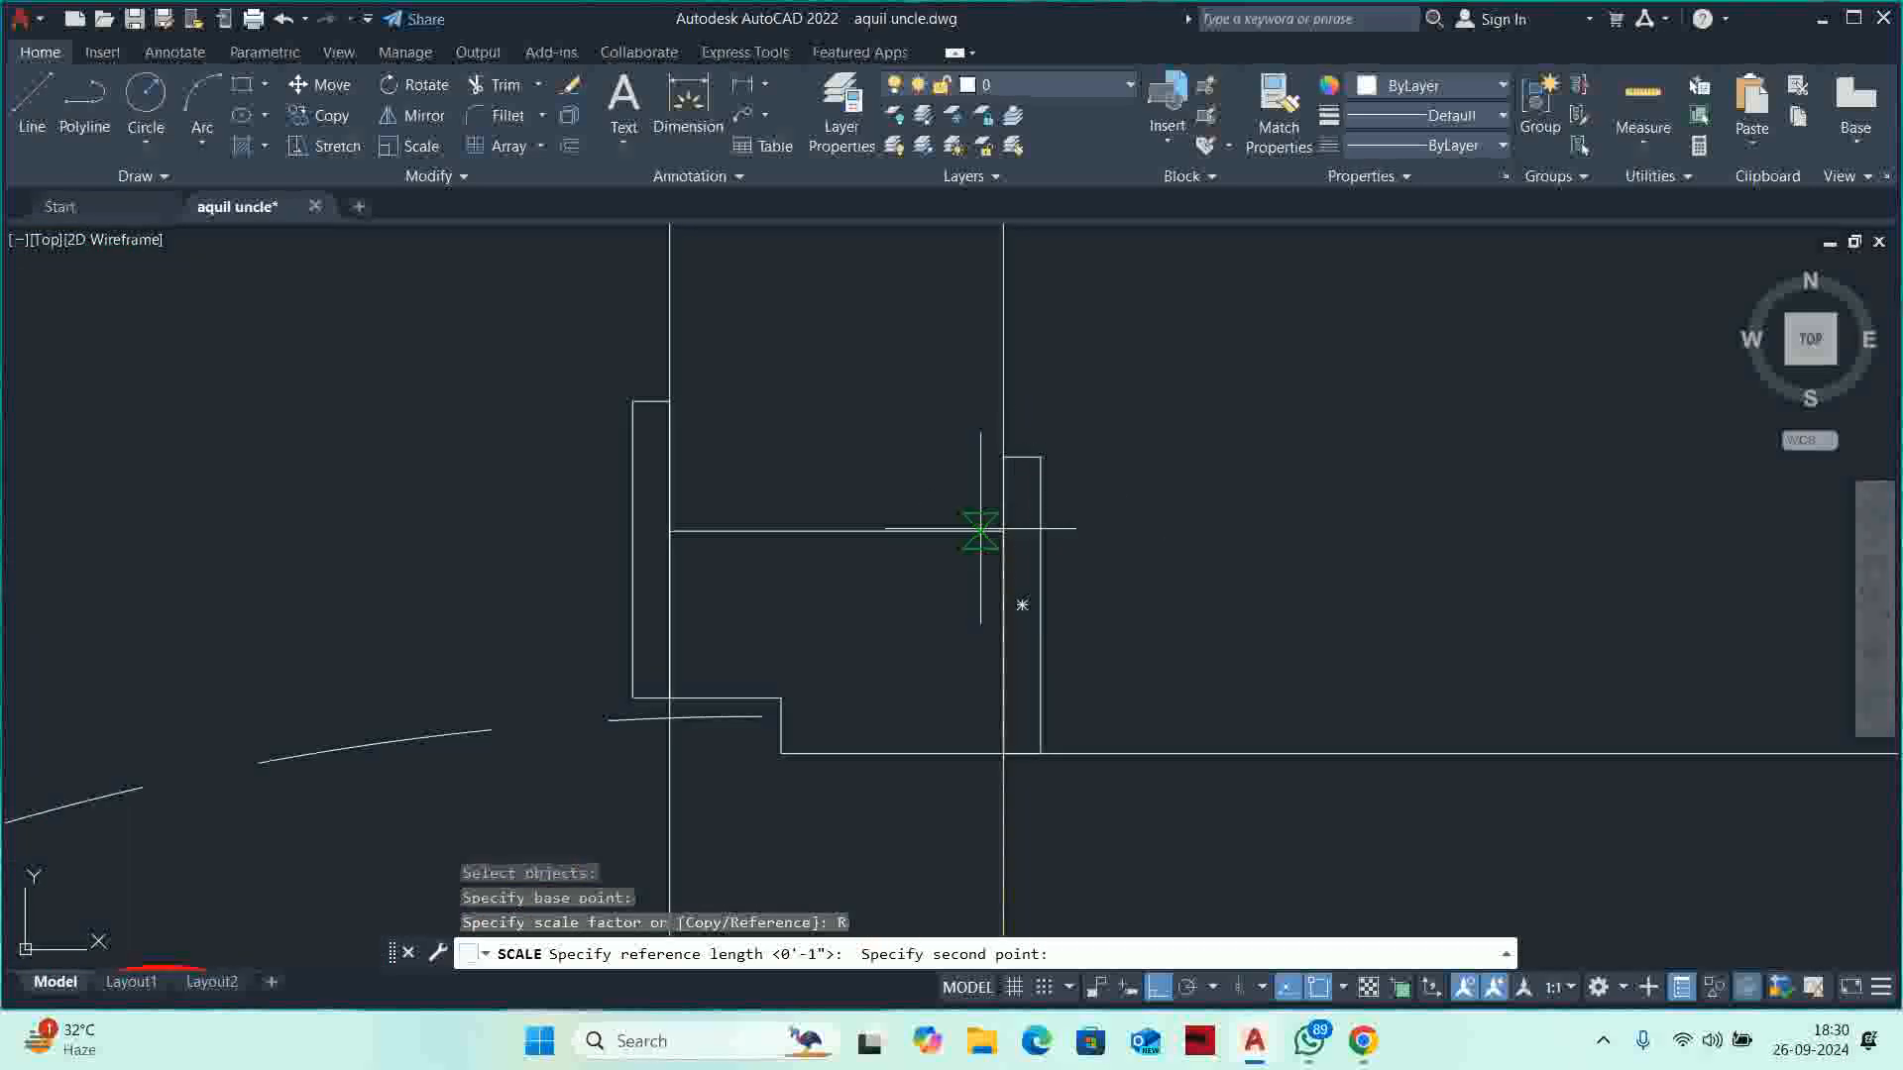
left_click(1002, 532)
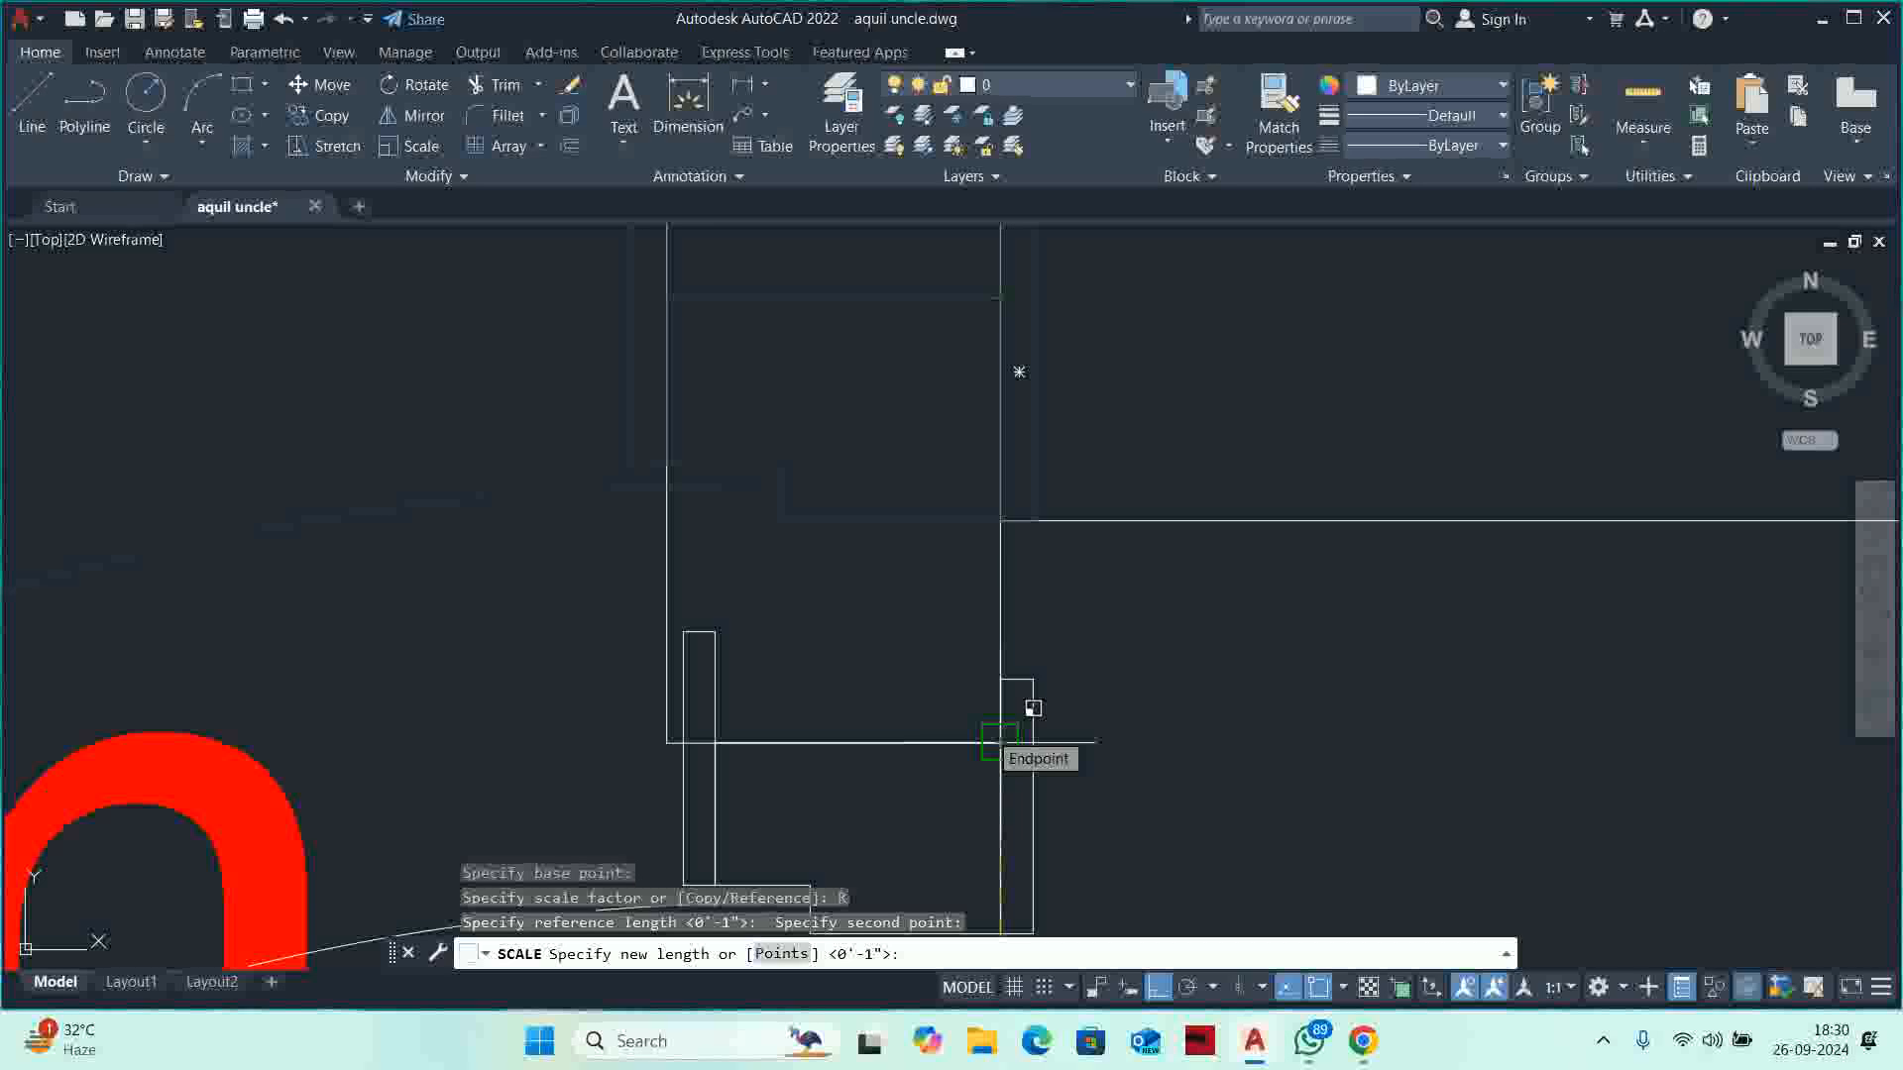
key("Escape")
key("Escape")
Examine how the scaled Common Washroom door's lower and upper jambs fit the wall stub and the wall end.
scroll(1011, 555, "down", 5)
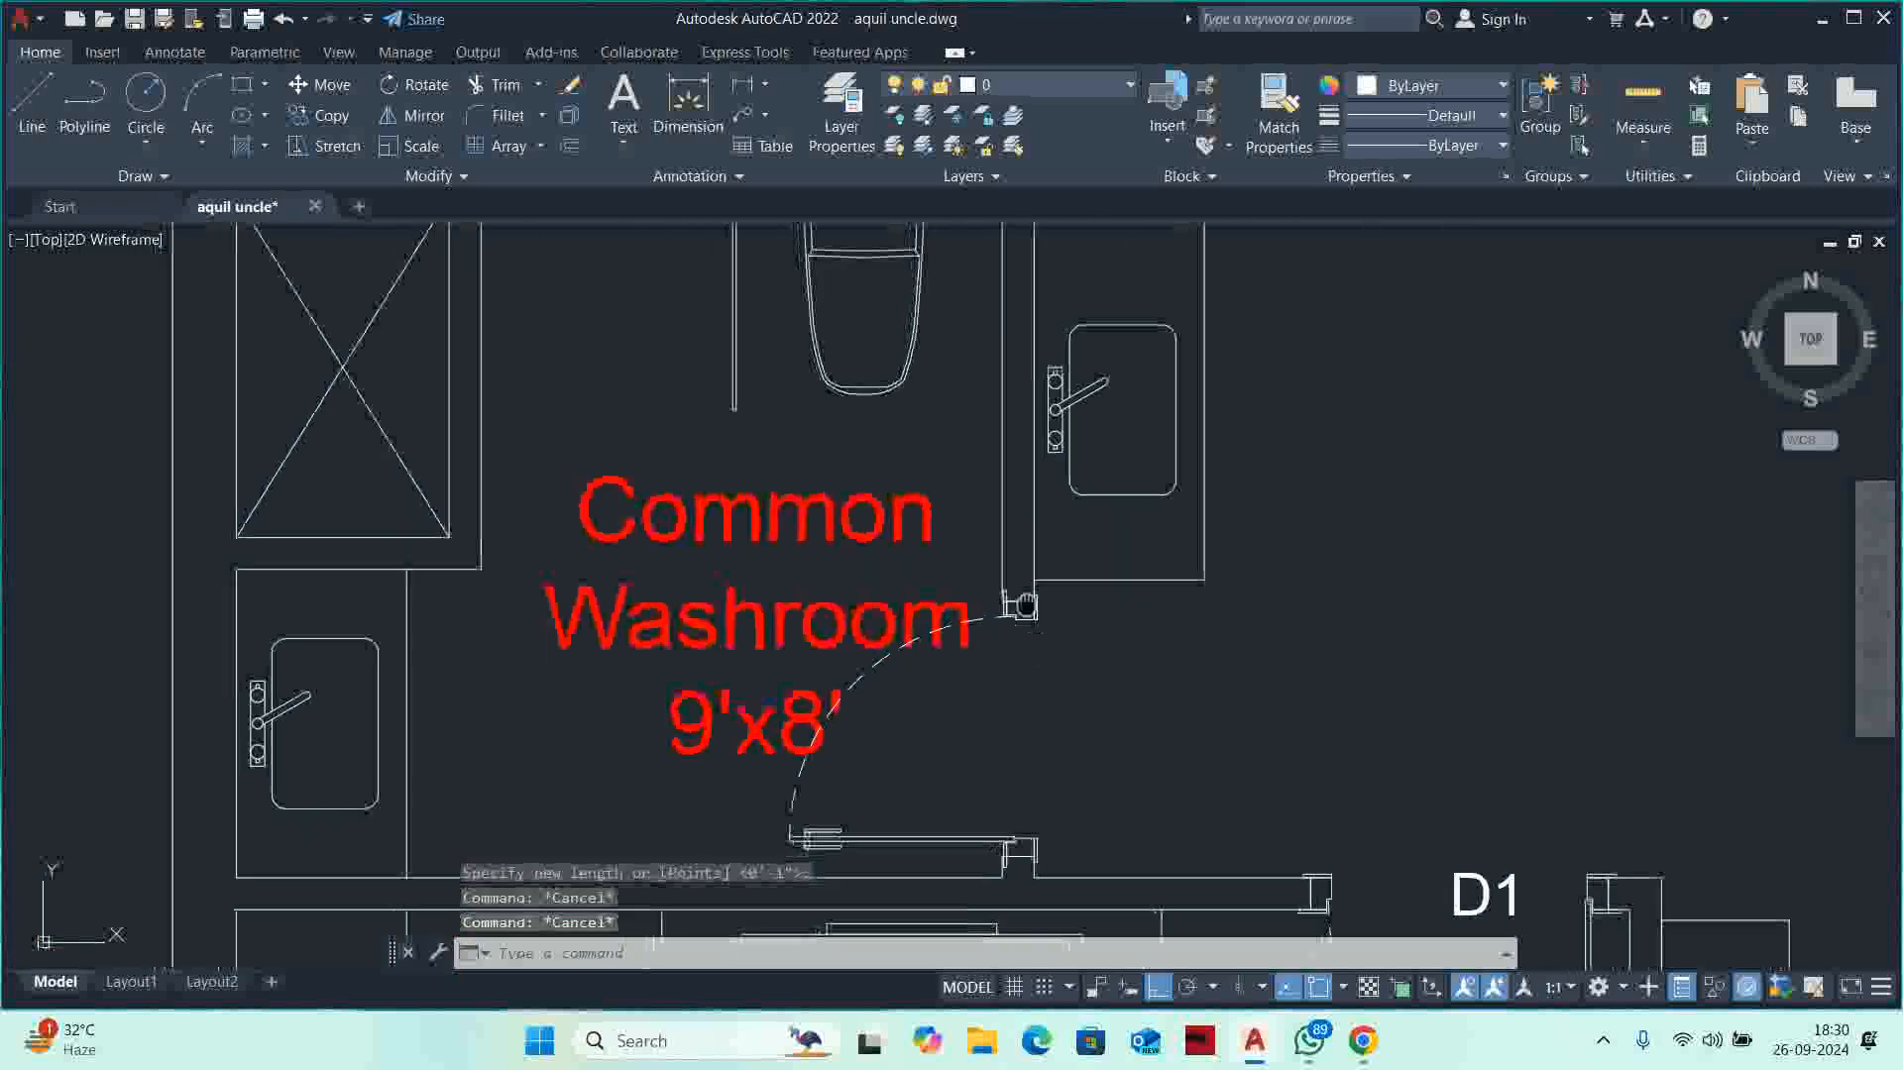
middle_click_drag(1035, 661, 977, 459)
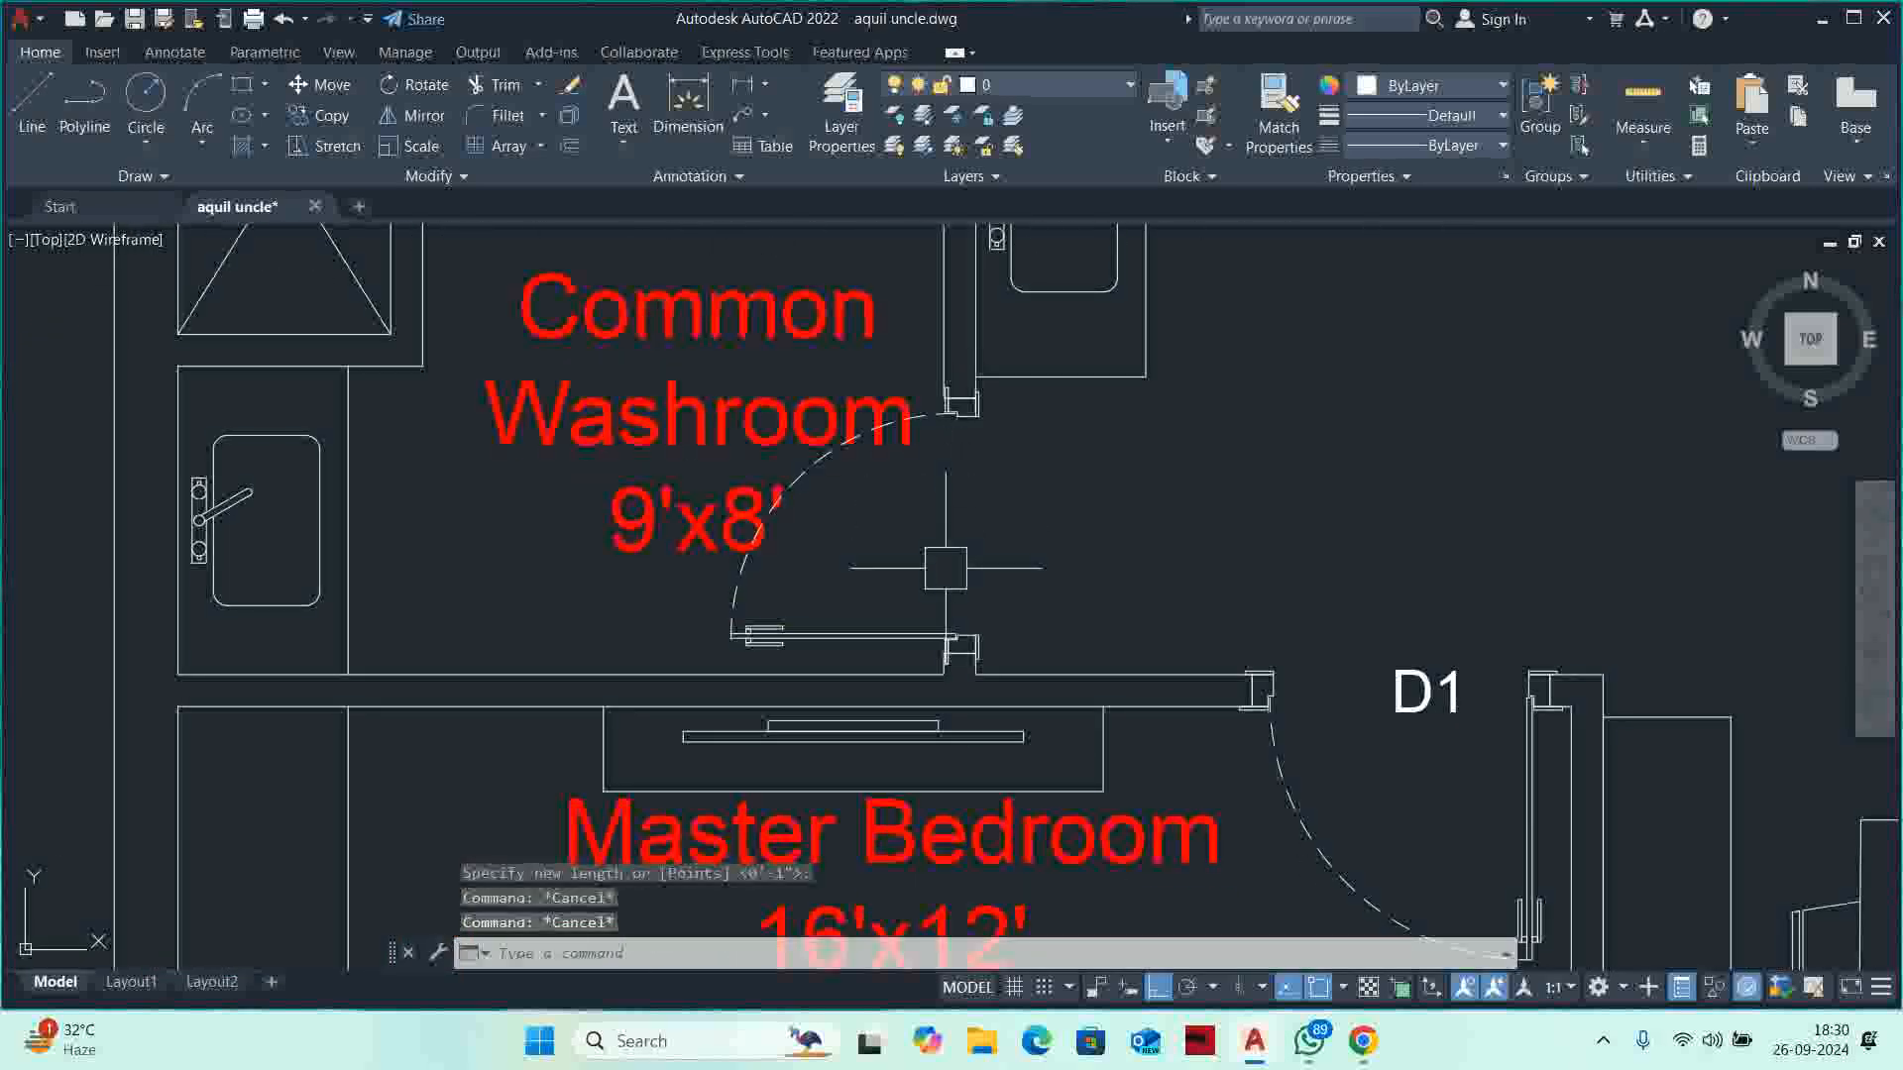
scroll(957, 654, "up", 6)
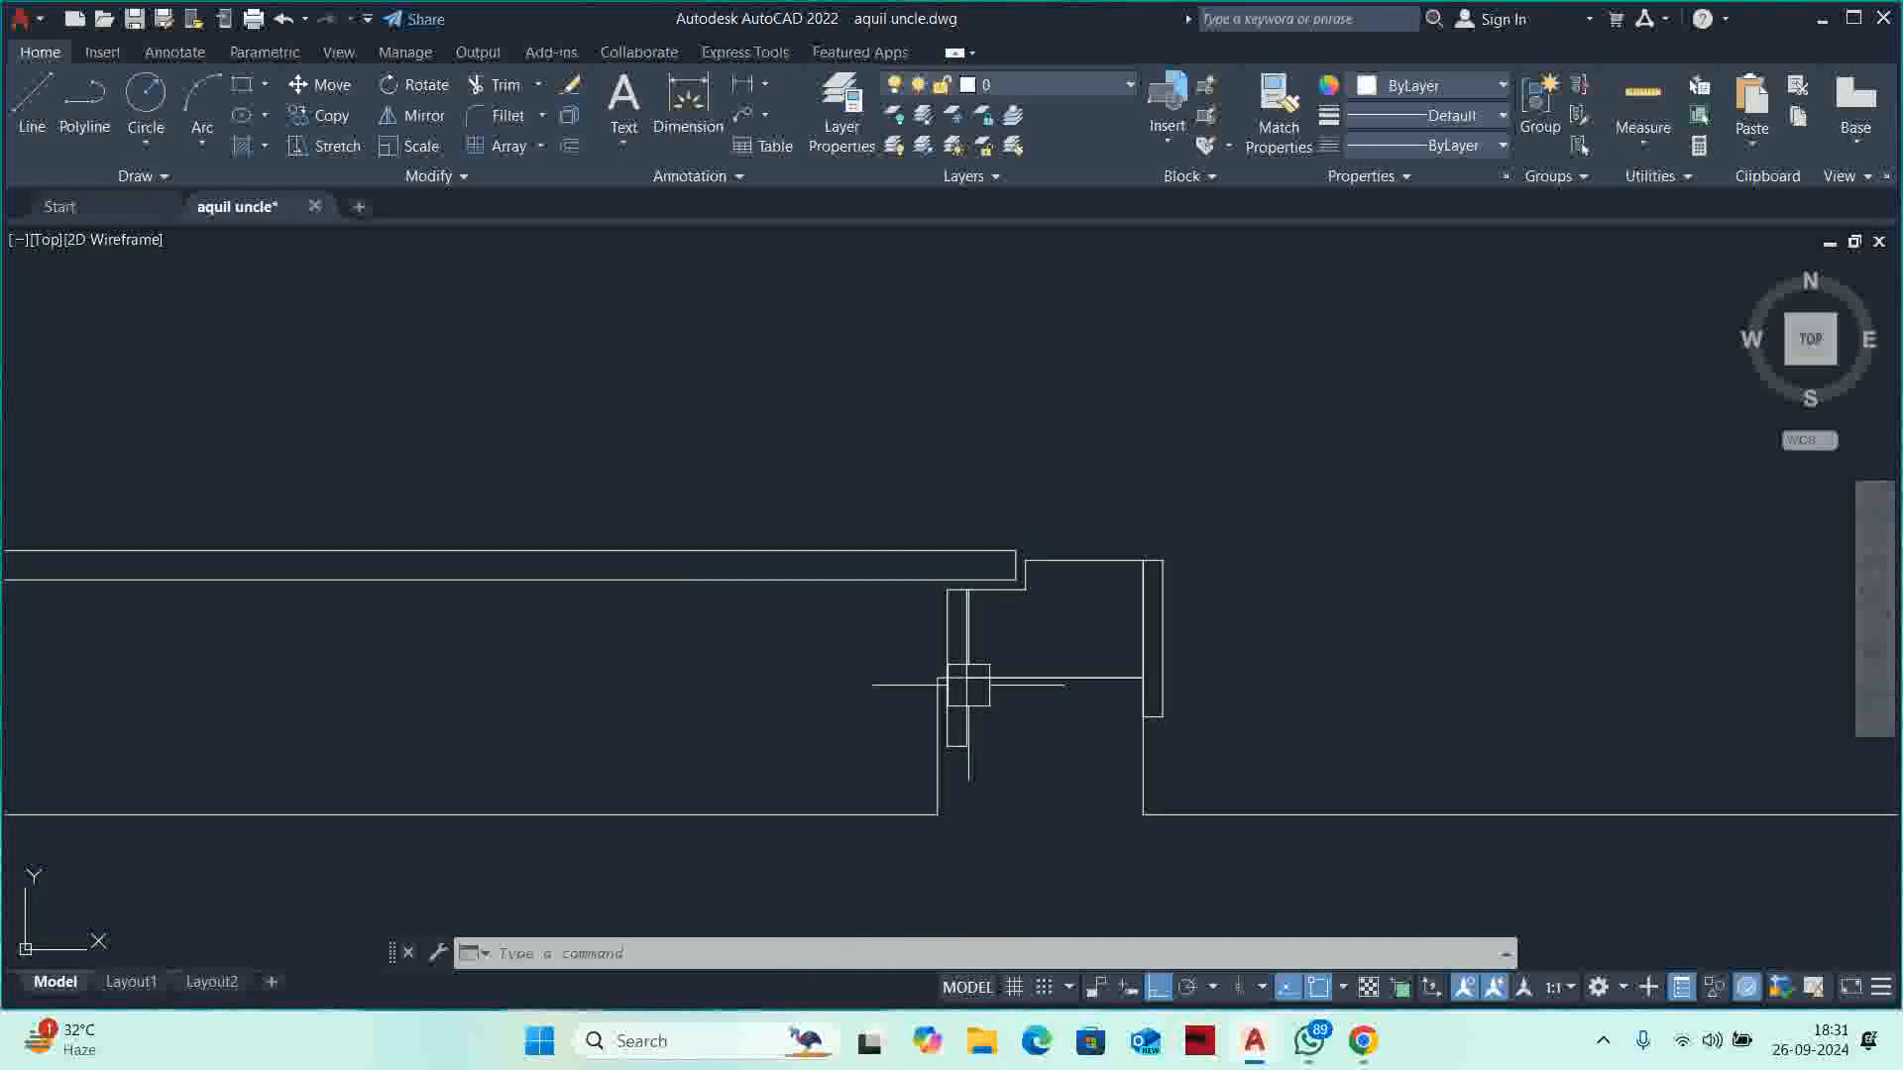
scroll(1019, 680, "down", 6)
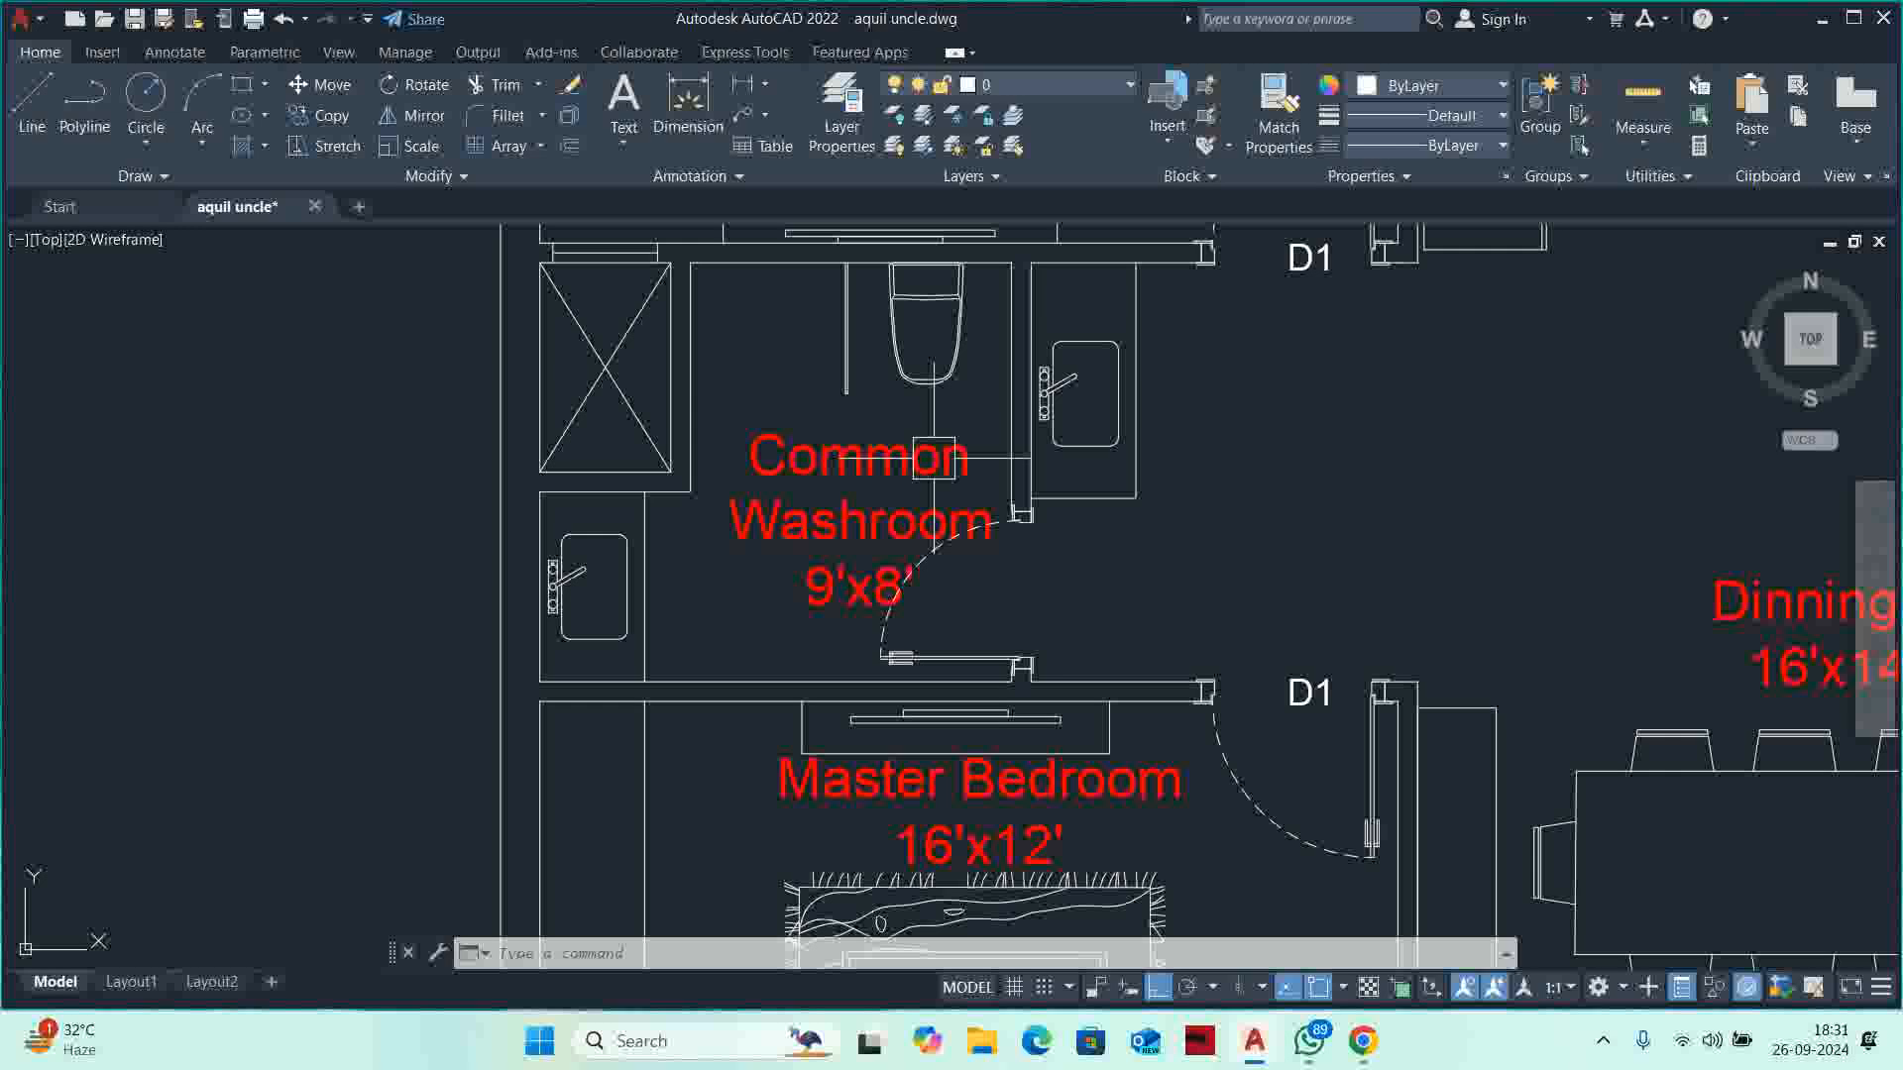
scroll(1021, 515, "up", 5)
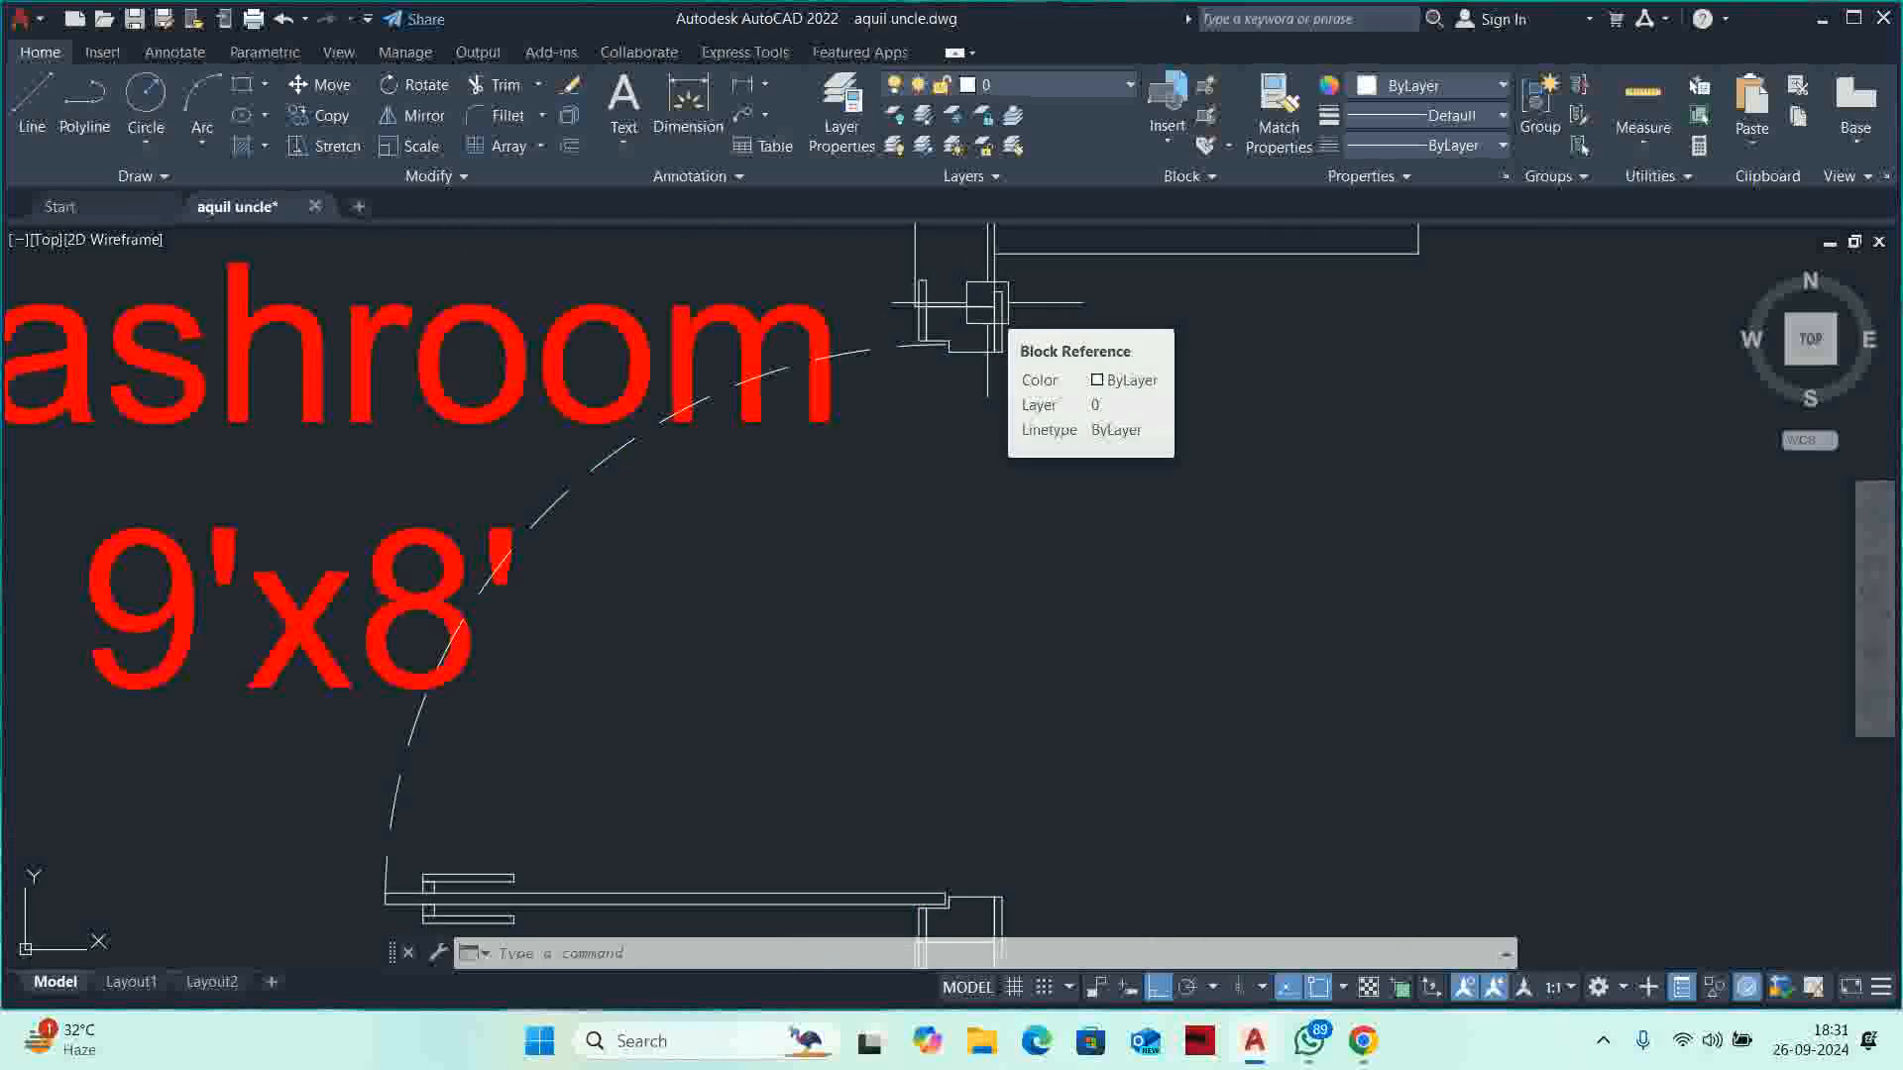
scroll(981, 302, "down", 5)
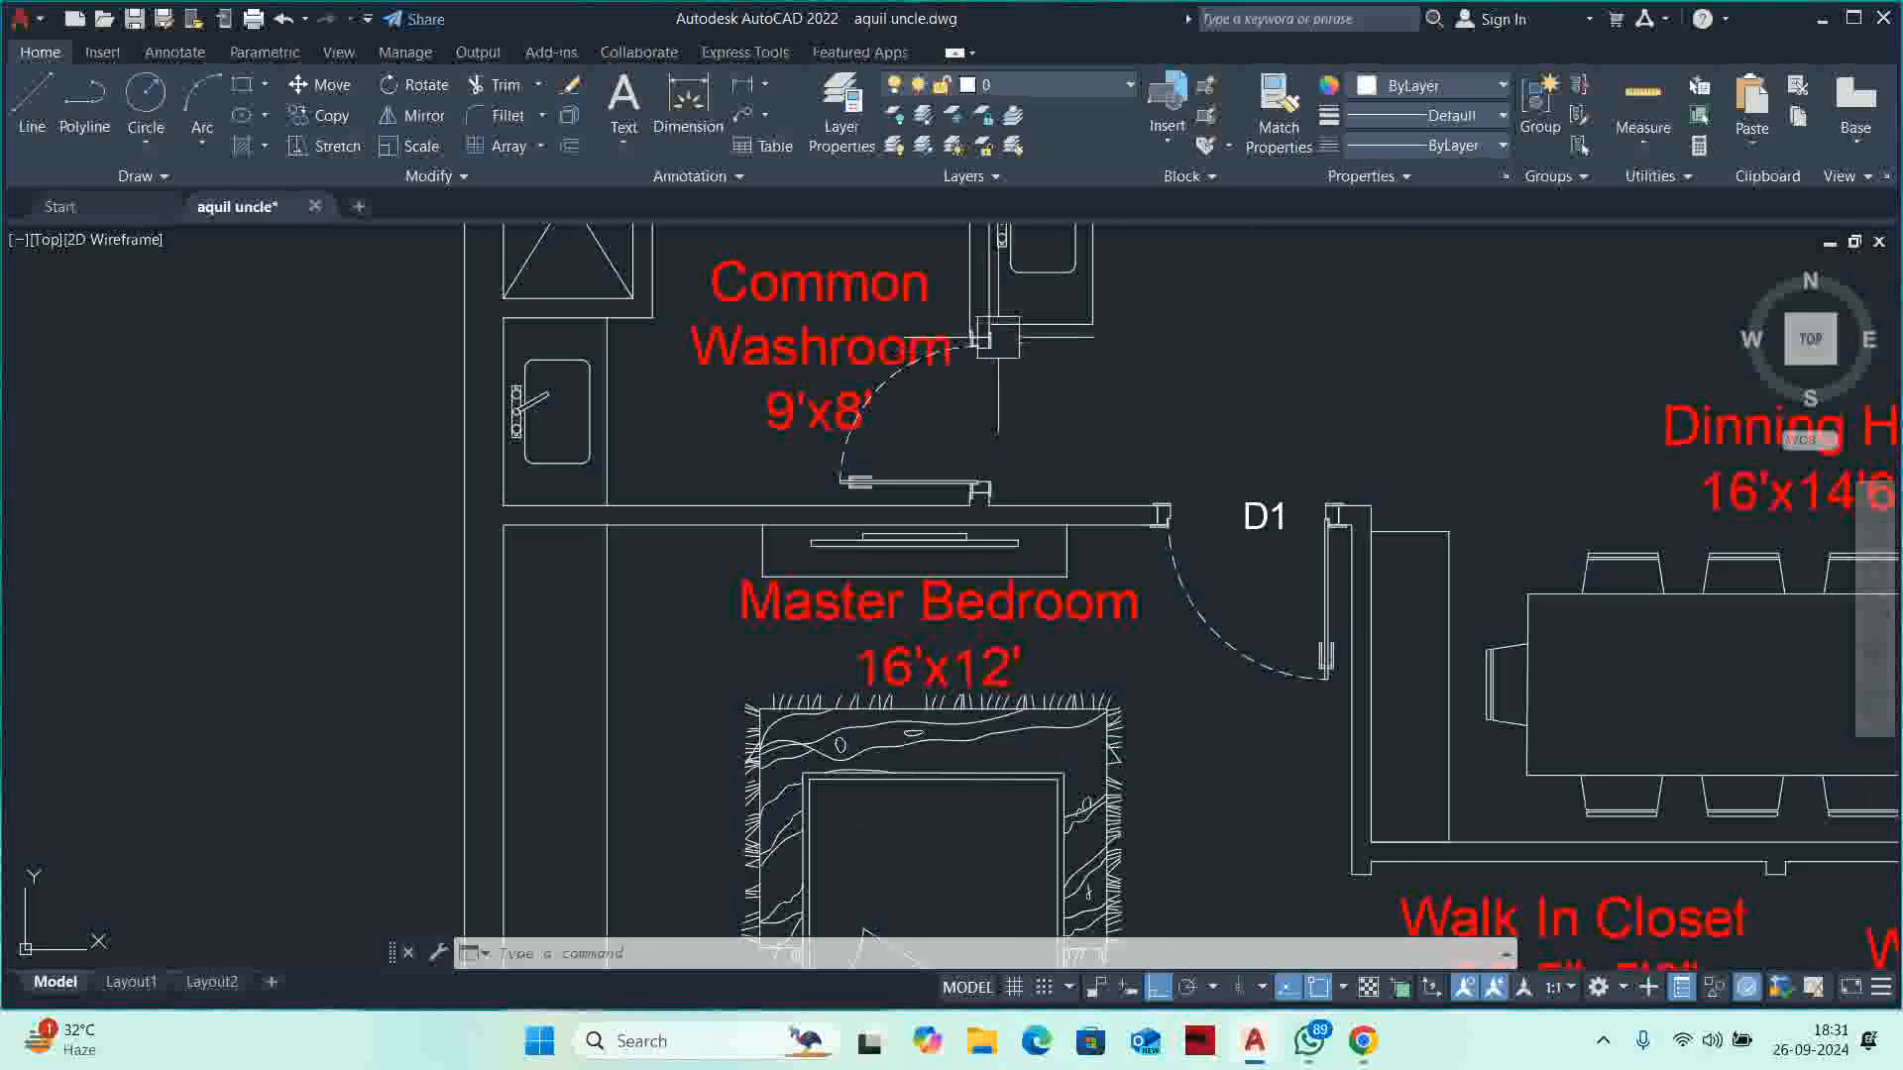
middle_click_drag(966, 410, 999, 563)
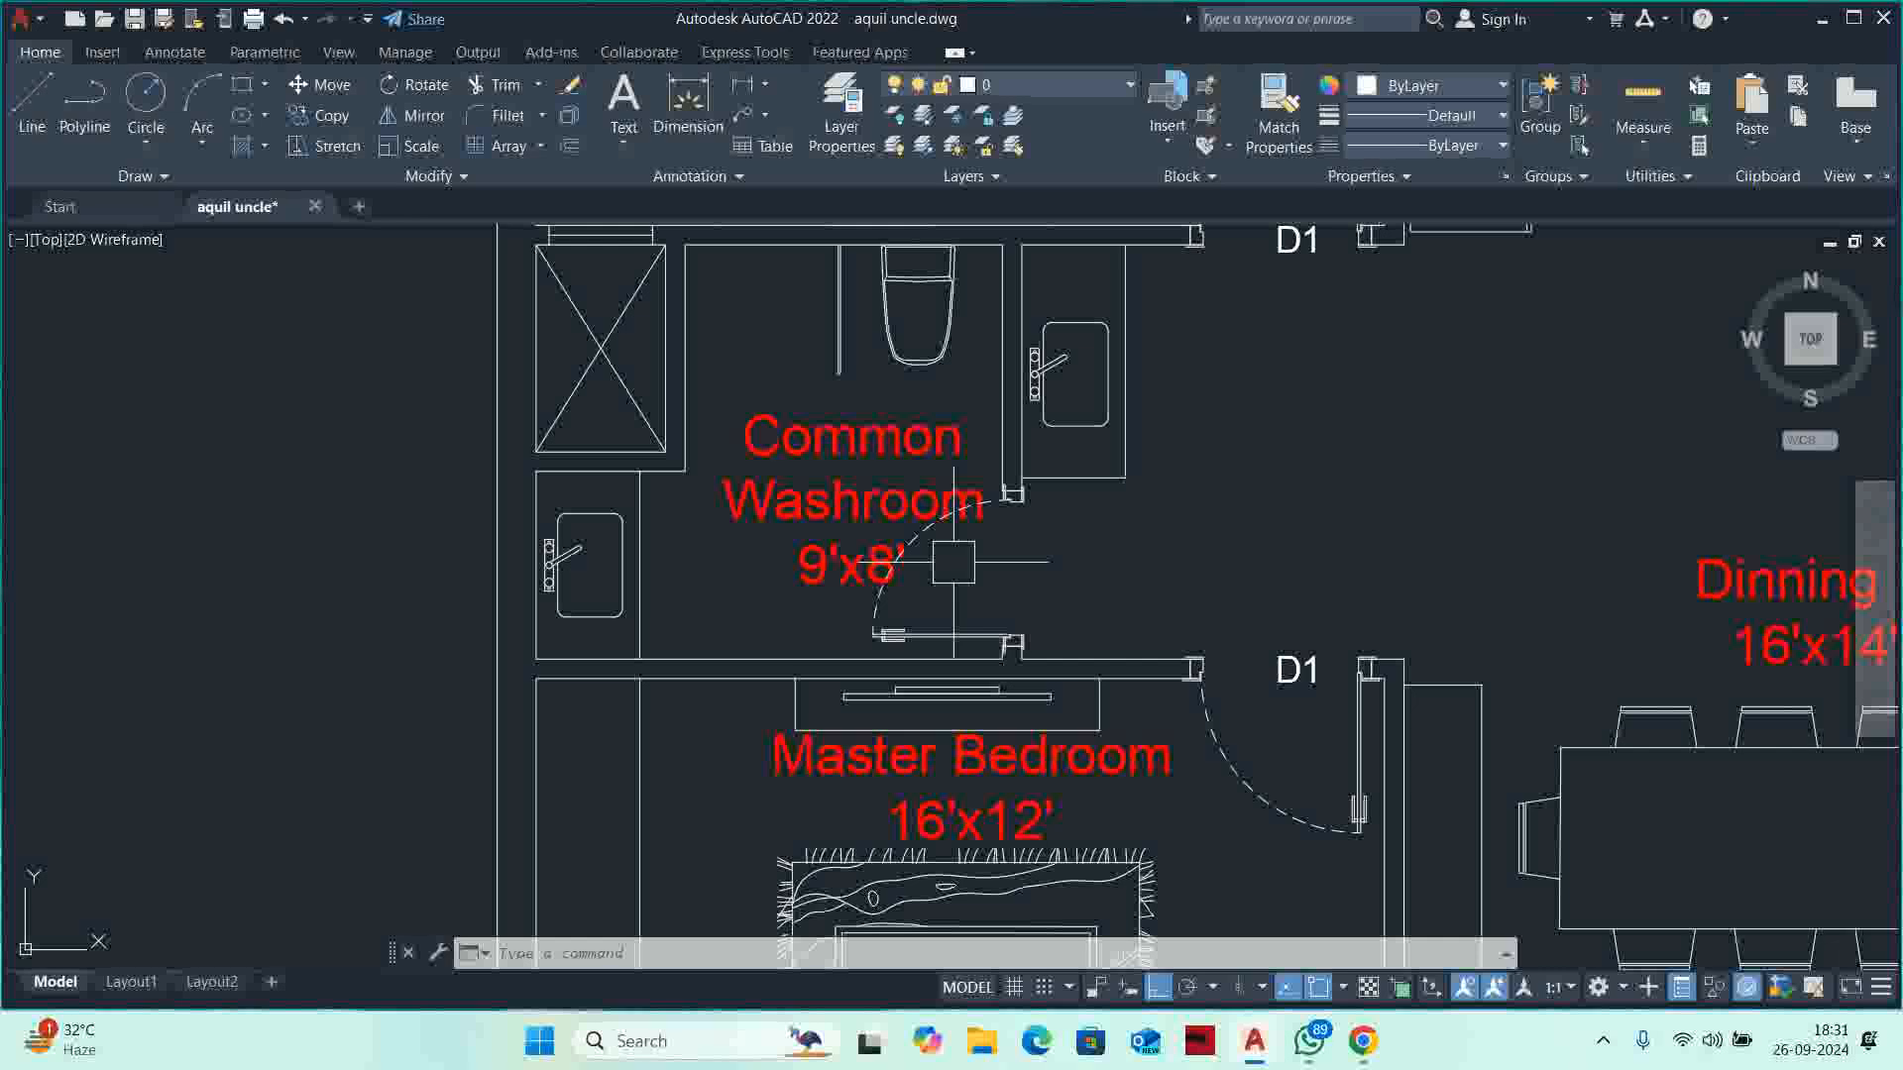
key("Escape")
key("Escape")
key("Escape")
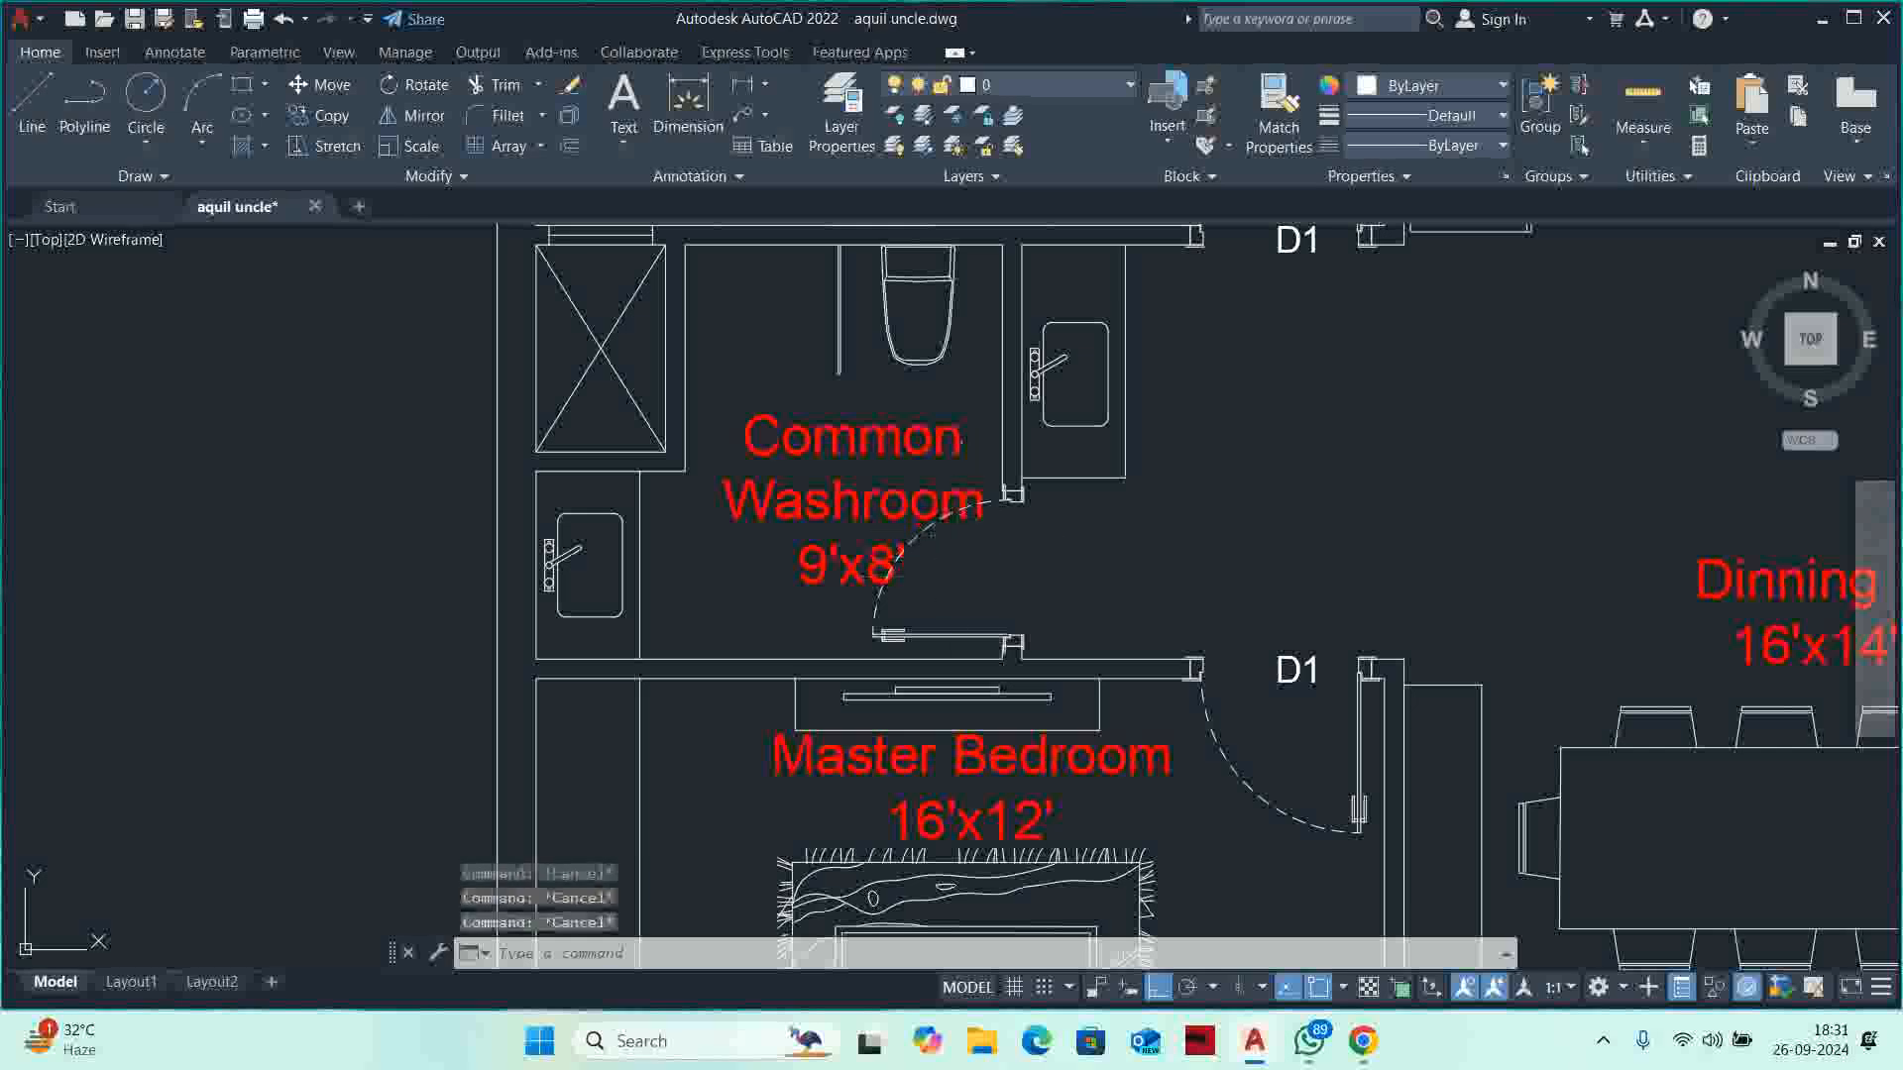
scroll(977, 545, "up", 2)
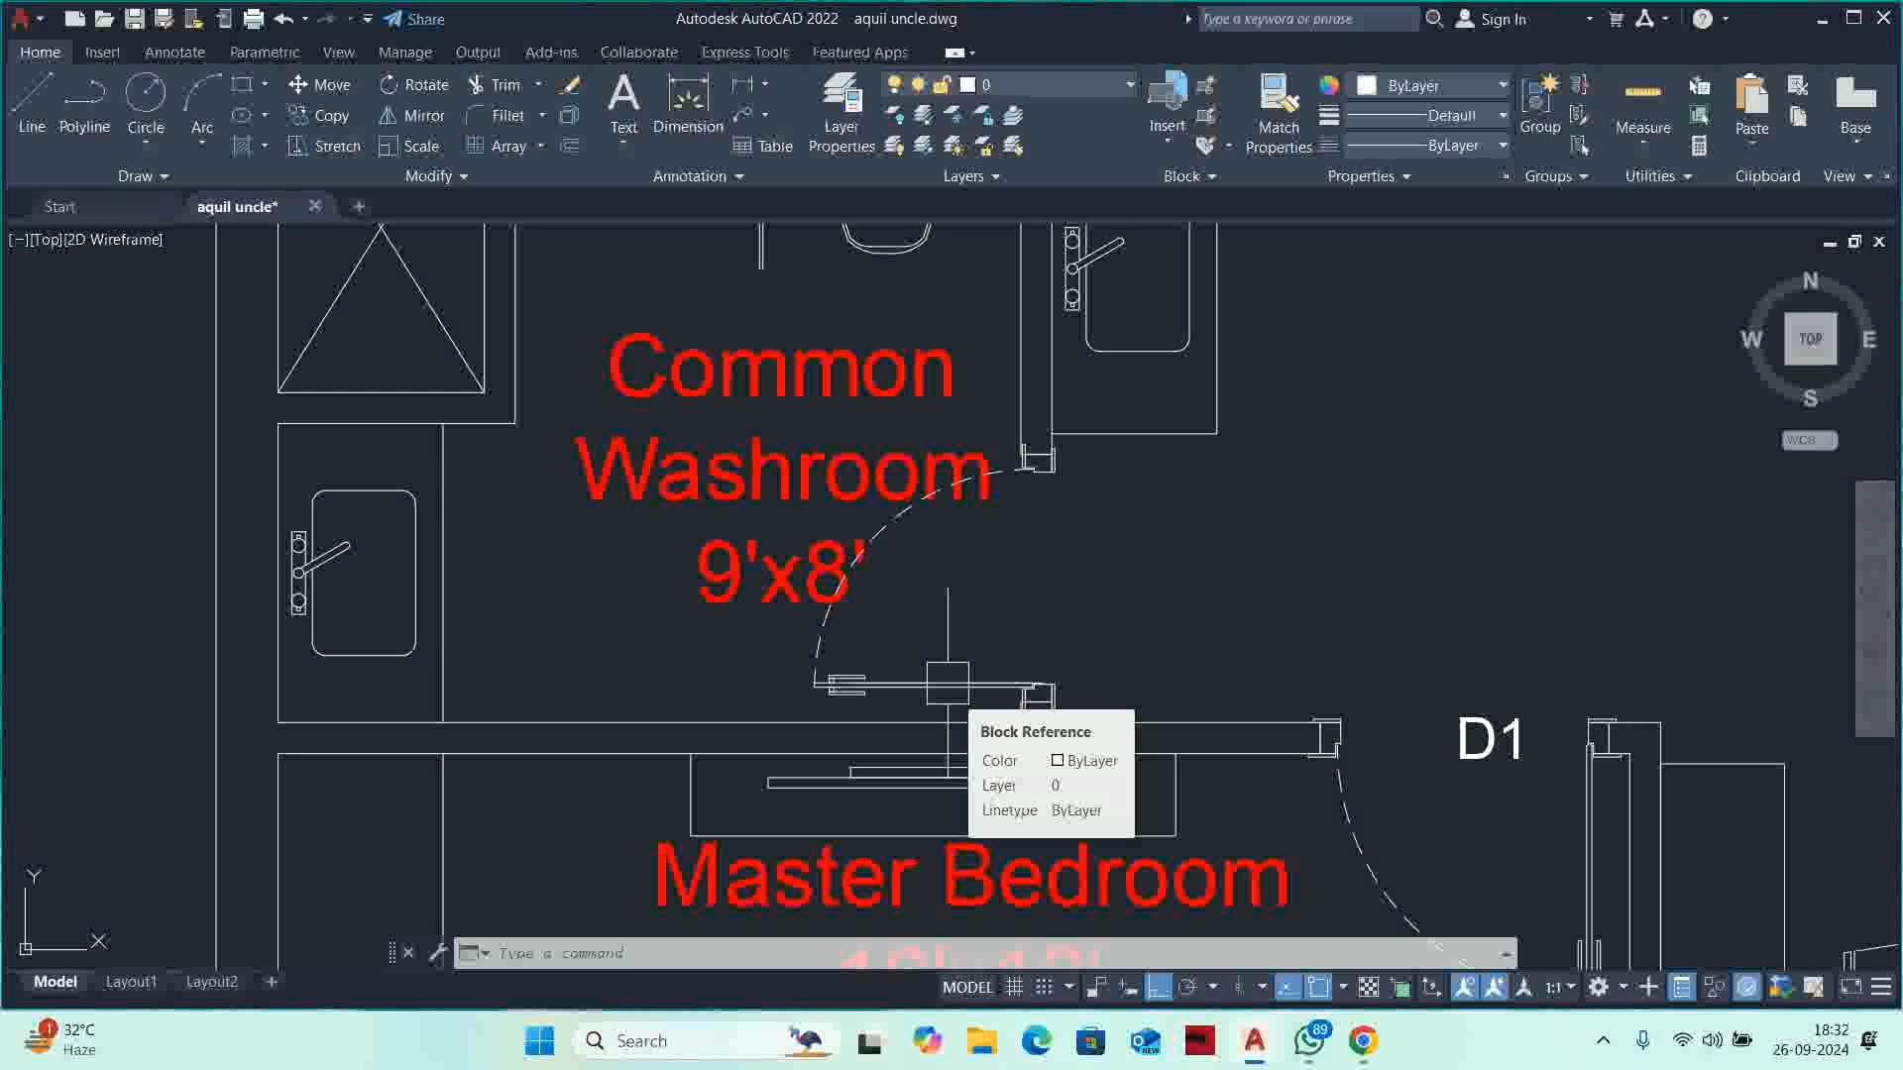
scroll(948, 684, "down", 6)
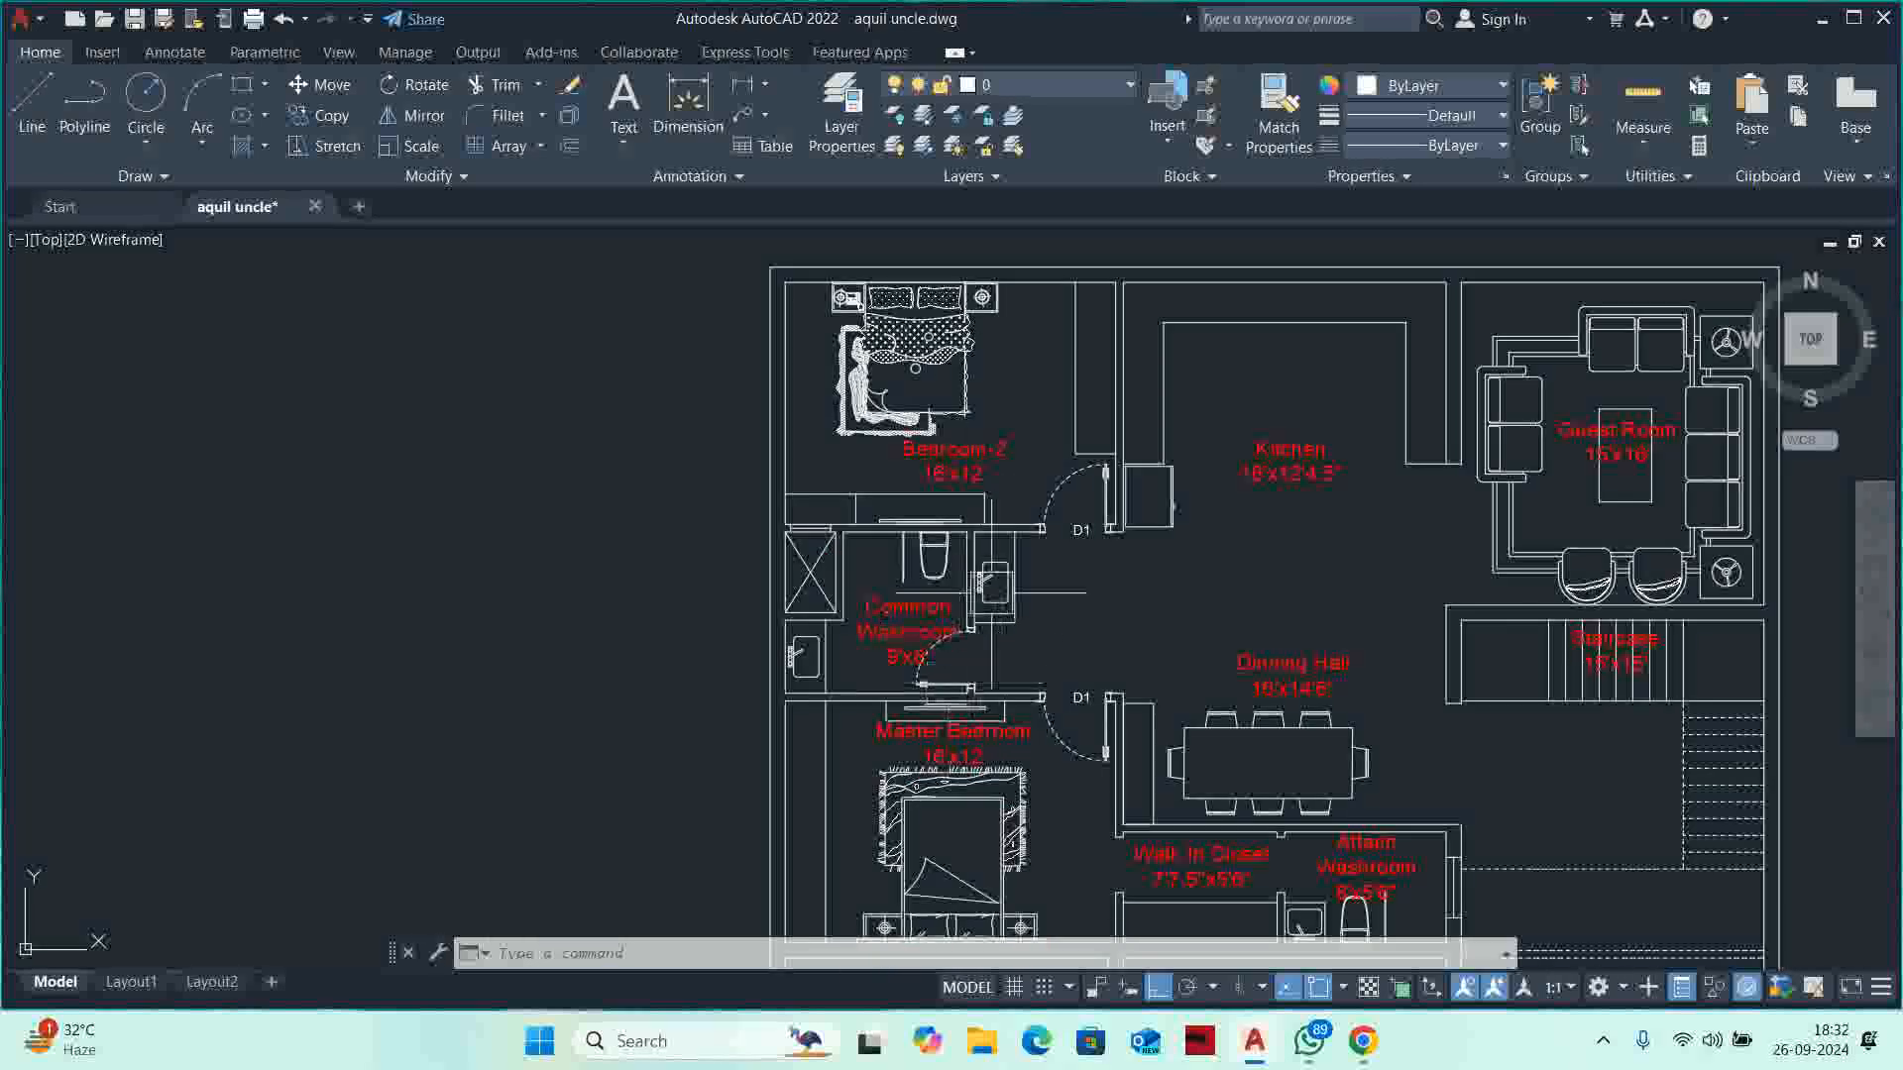